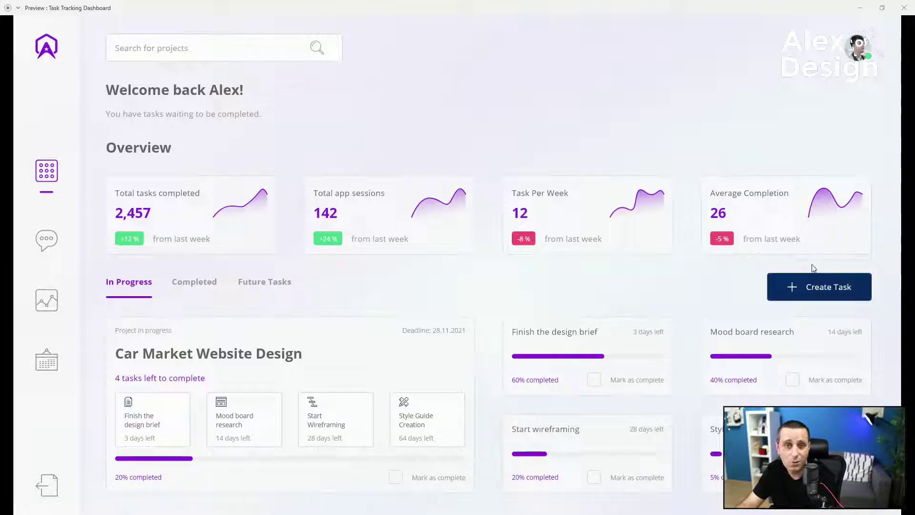
Close the dashboard preview and set the layout grid's column colour opacity to 6% on the Task Tracking Dashboard artboard.
left_click(904, 7)
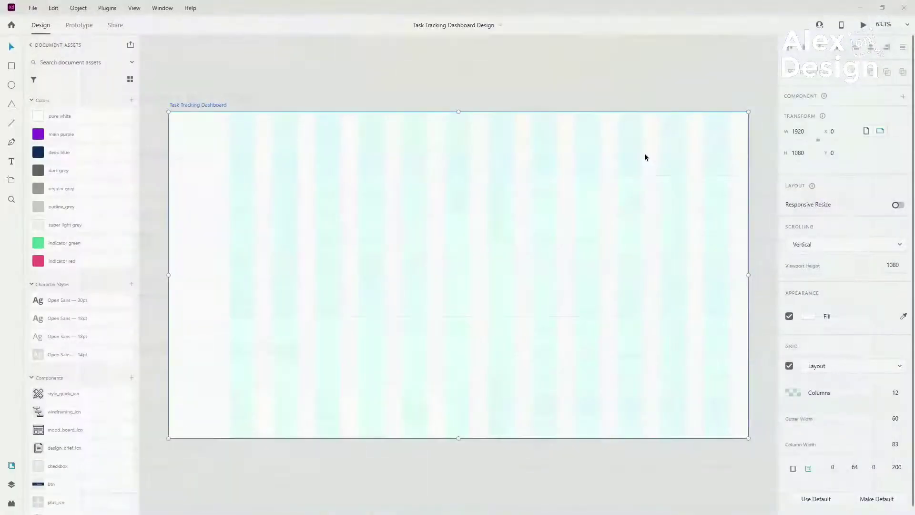
left_click(505, 81)
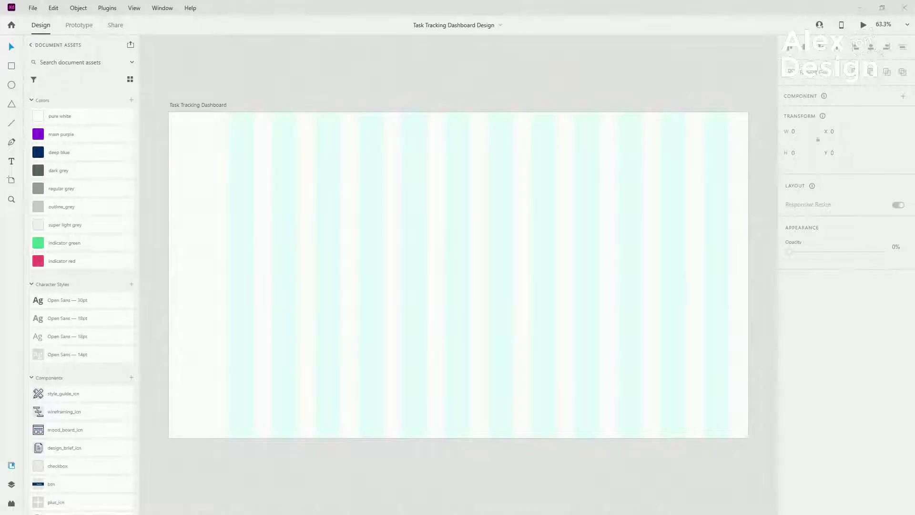
left_click(222, 104)
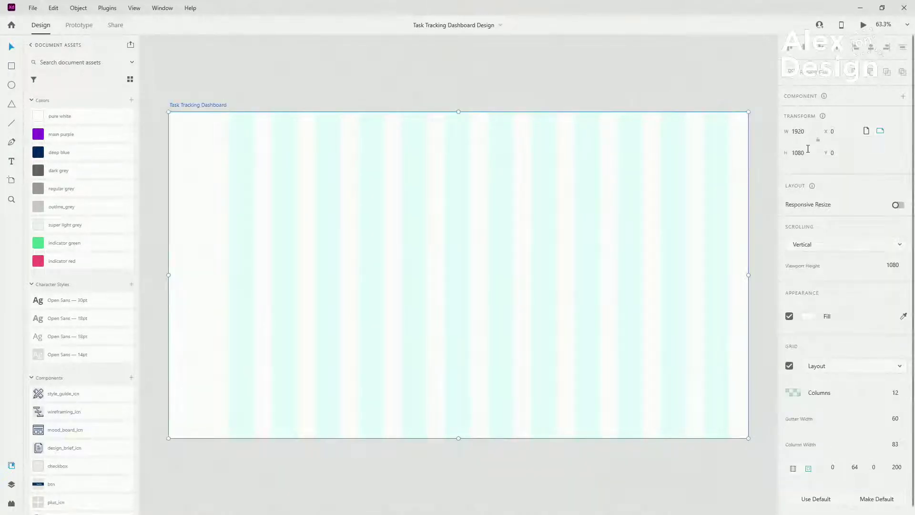
scroll(839, 286, "down", 1)
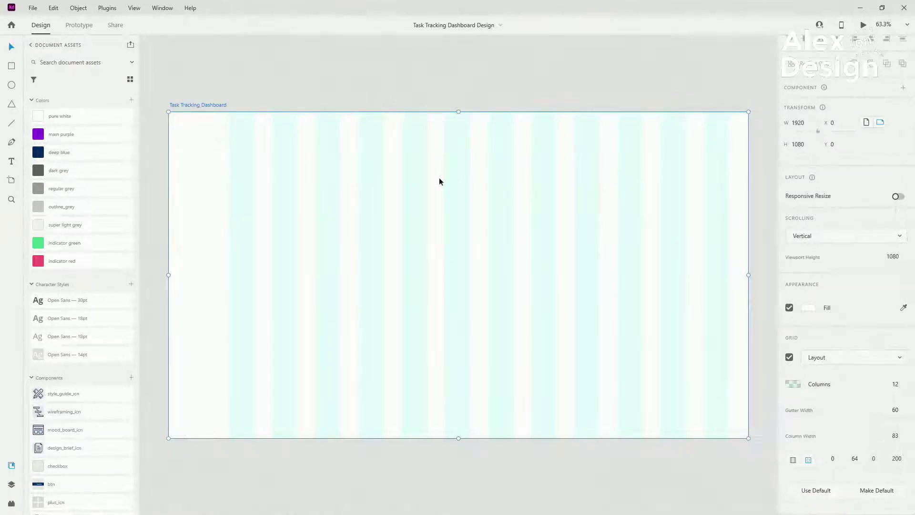
left_click(798, 388)
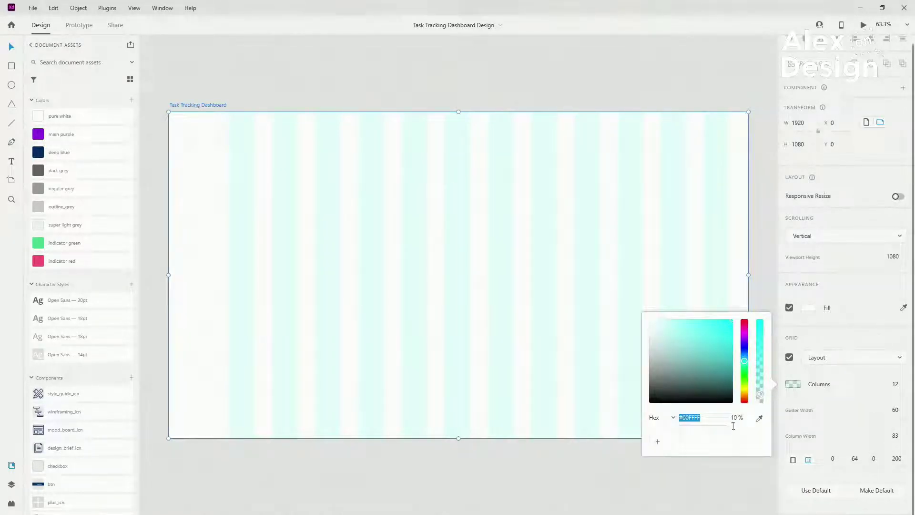
left_click(733, 418)
type("5")
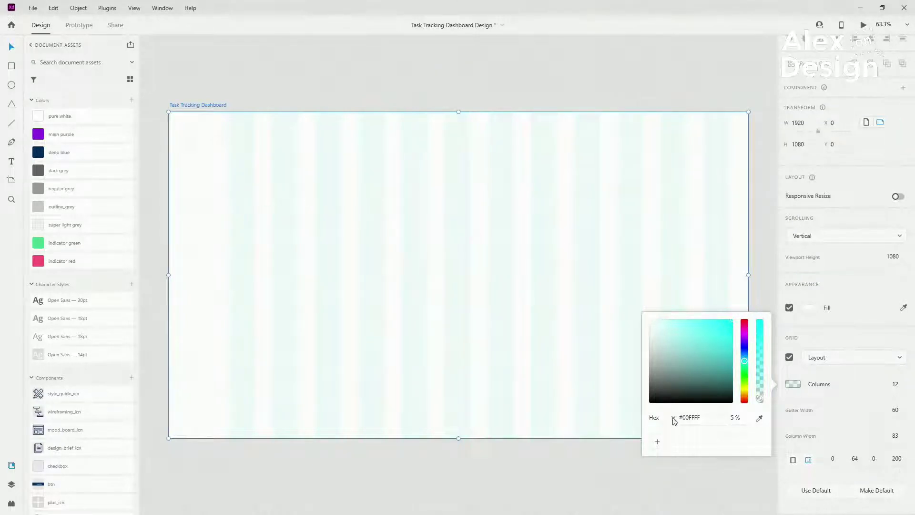
left_click(736, 418)
type("6")
left_click(665, 97)
left_click(560, 90)
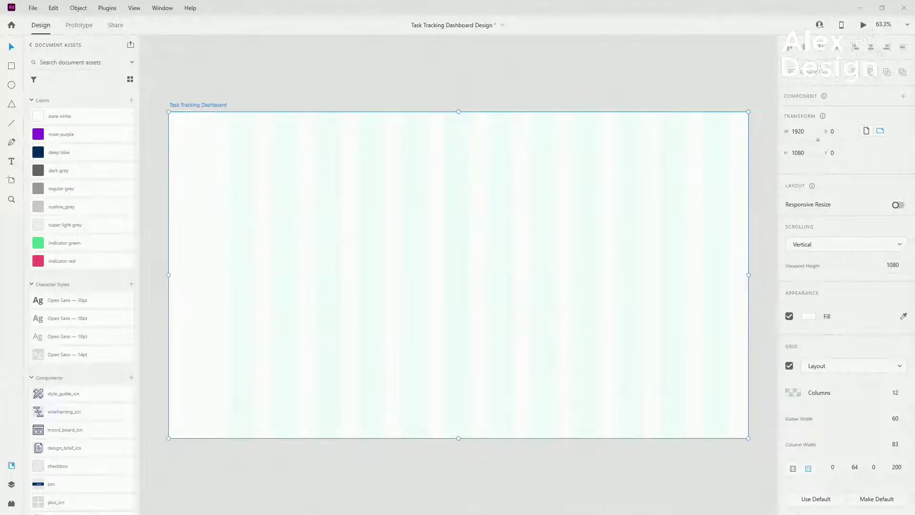
left_click_drag(914, 205, 365, 1)
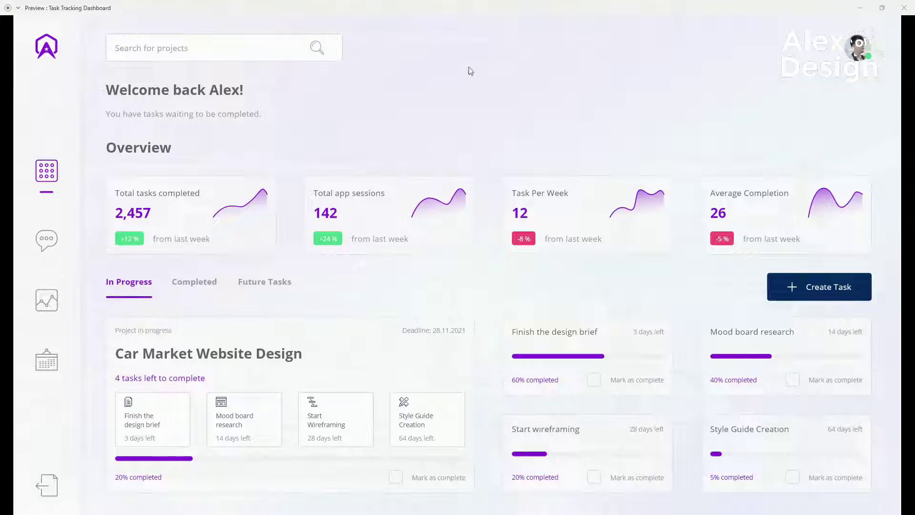
left_click(904, 7)
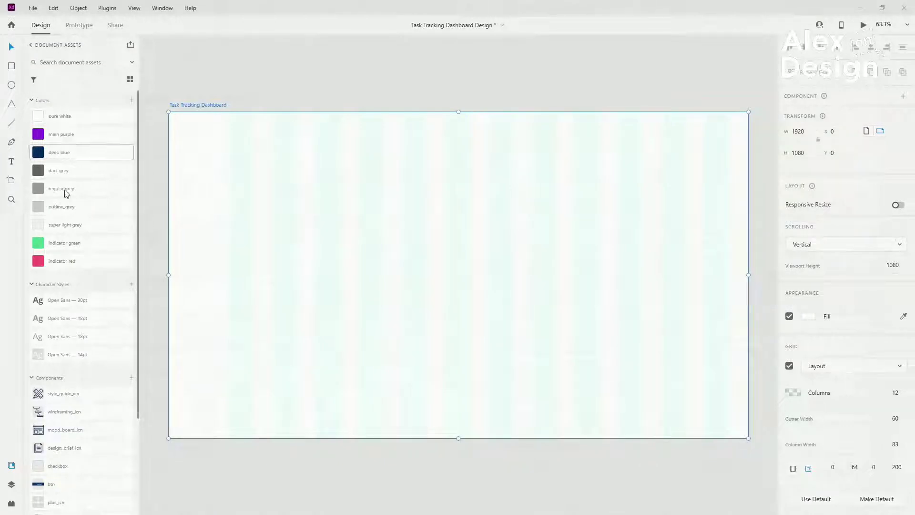
scroll(73, 288, "down", 3)
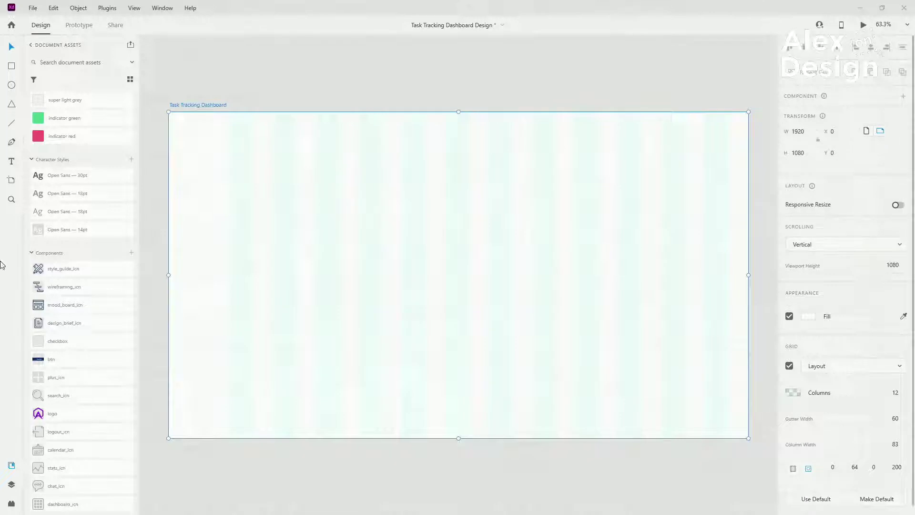
Draw a rectangle about 368 px wide, set its height to 1080, and align it to the artboard's top-left corner.
left_click(12, 485)
left_click(11, 66)
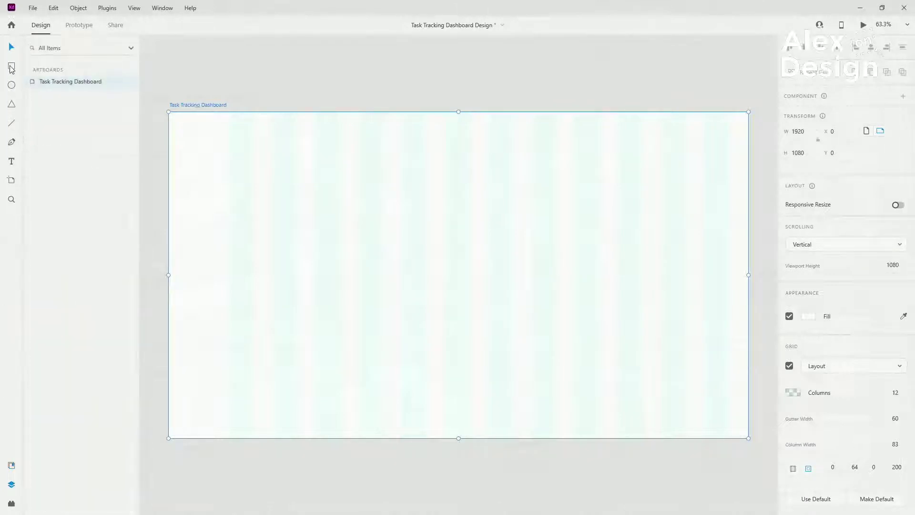
left_click_drag(186, 141, 297, 411)
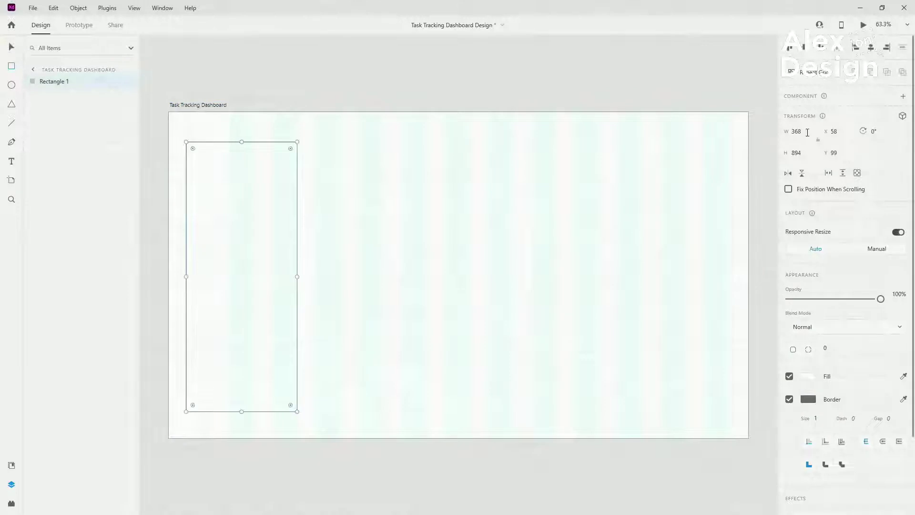
left_click(807, 151)
type("180")
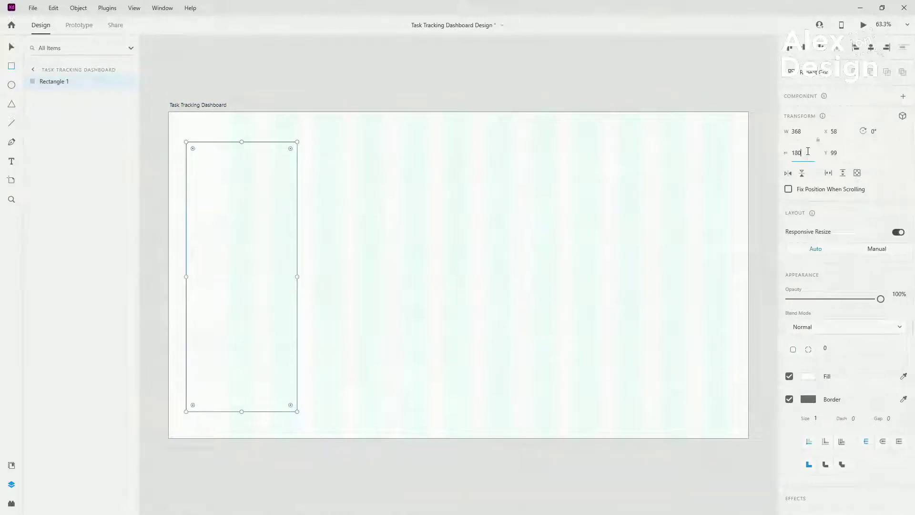
key("BackSpace")
key("BackSpace")
key("BackSpace")
type("1080")
key("Return")
left_click(821, 48)
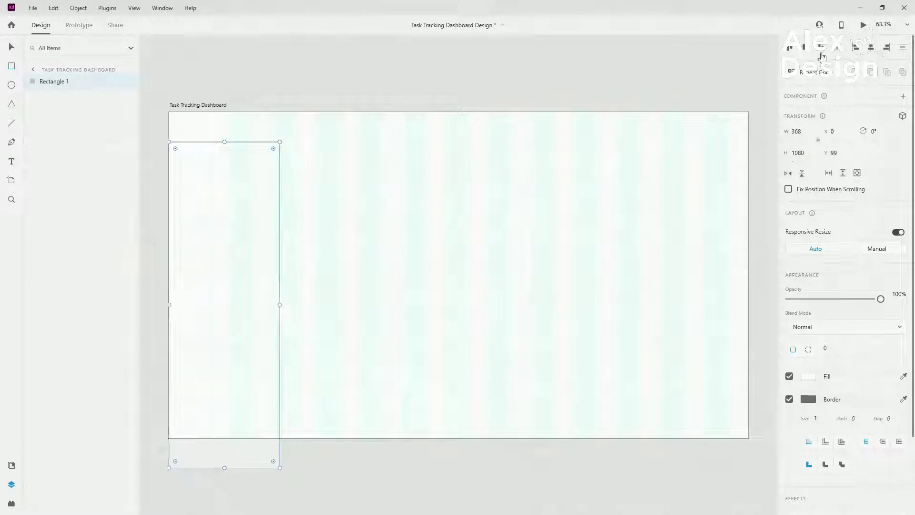
left_click(821, 48)
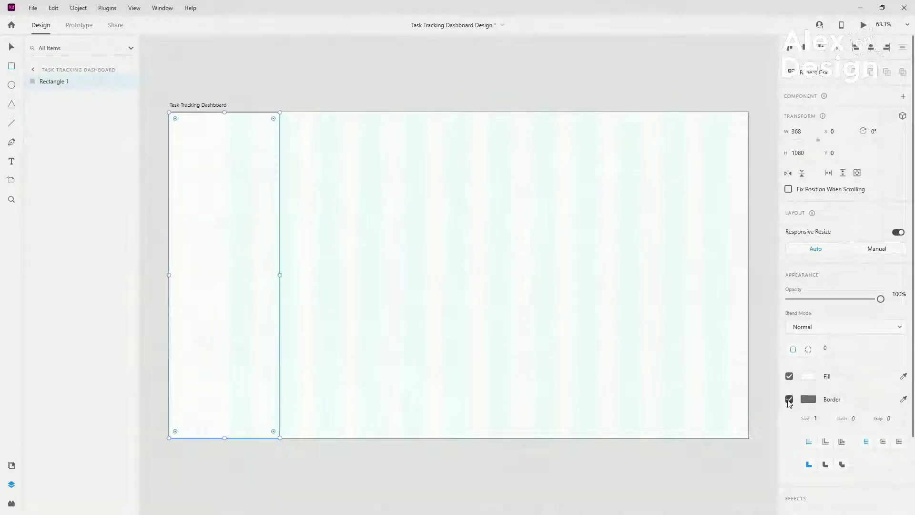
Remove the rectangle's border and narrow it to a width of 144.
left_click(789, 399)
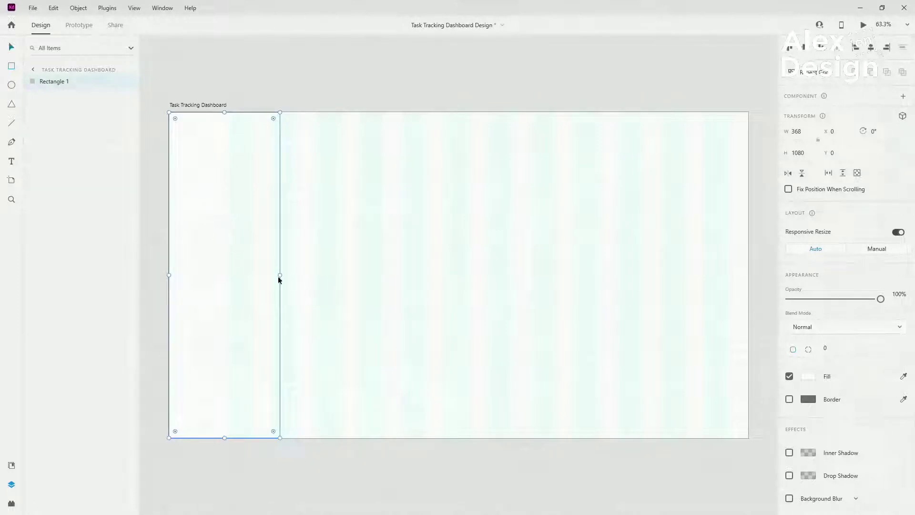
left_click_drag(278, 275, 230, 276)
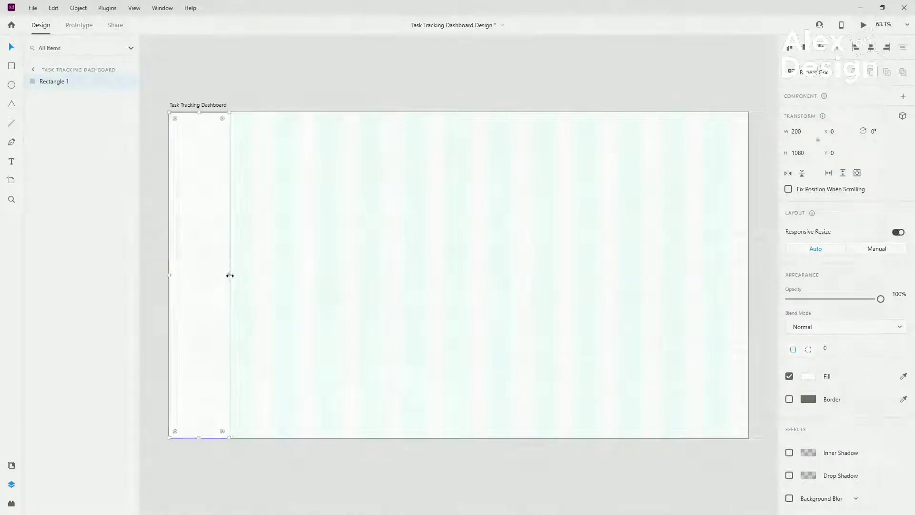
left_click(804, 130)
type("144")
key("Return")
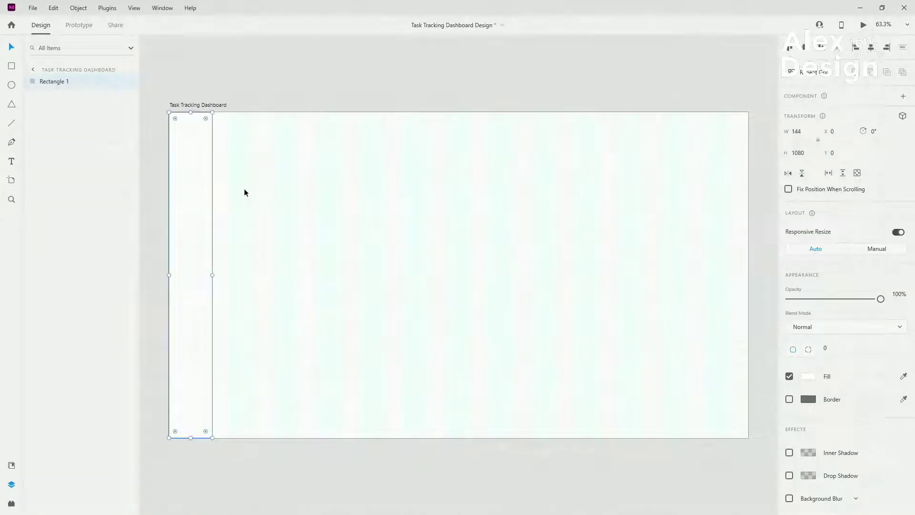
Rename the rectangle's layer to sidebar_bg.
double_click(53, 82)
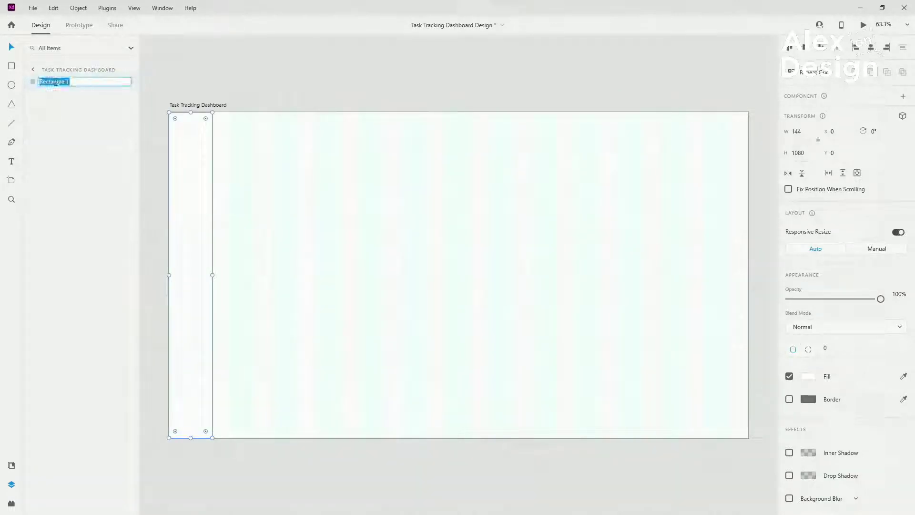
type("sidebar_bg")
key("Return")
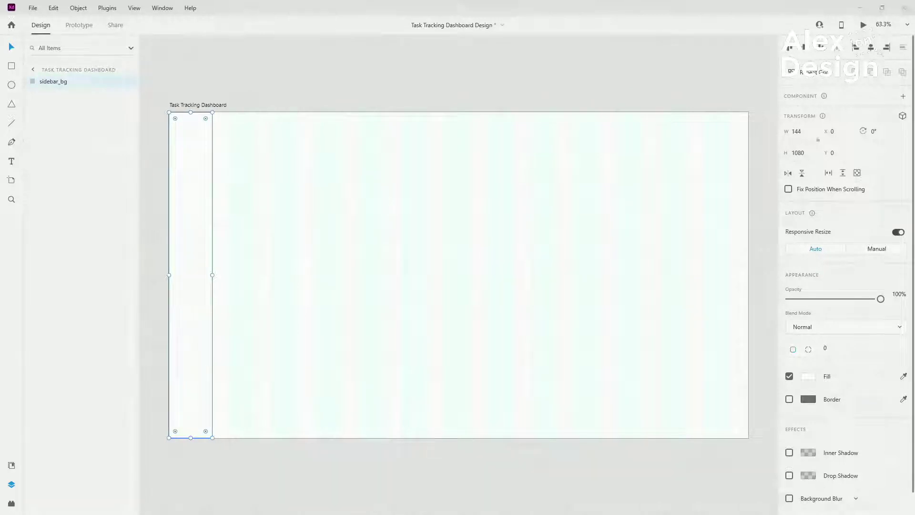
Import the dashboard_bg image onto the artboard and scale it to 1920 × 1080 so it covers the artboard.
left_click_drag(914, 368, 439, 220)
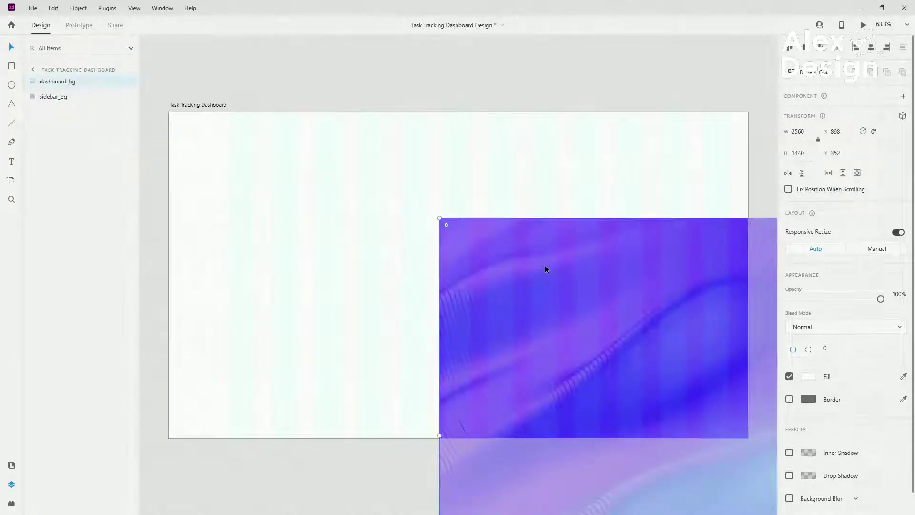
left_click_drag(545, 265, 279, 160)
scroll(439, 261, "down", 3)
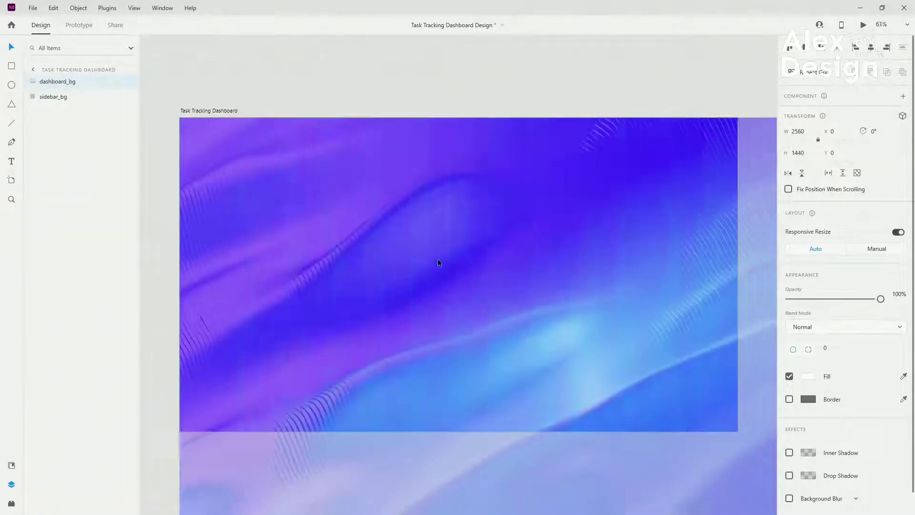
left_click_drag(509, 428, 510, 365)
left_click(868, 50)
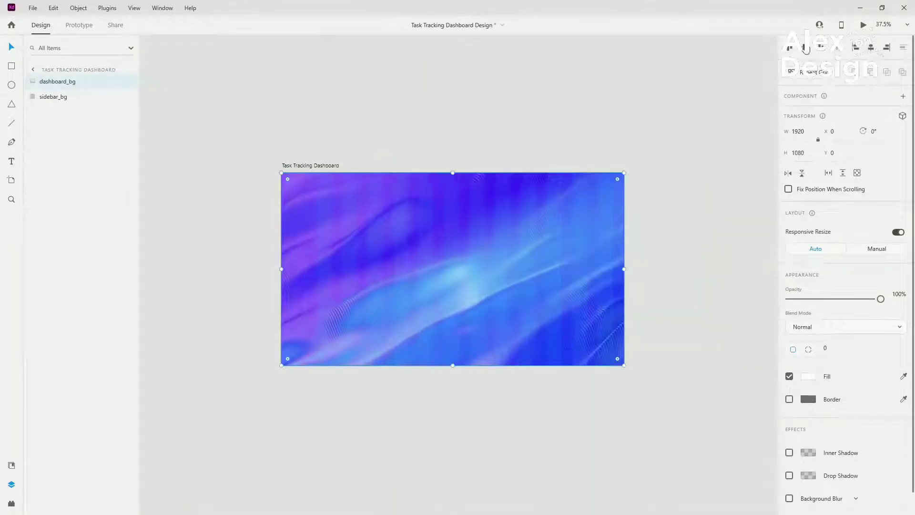
Move the dashboard_bg layer beneath sidebar_bg so the sidebar sits above the background image.
left_click_drag(67, 84, 62, 104)
left_click(72, 82)
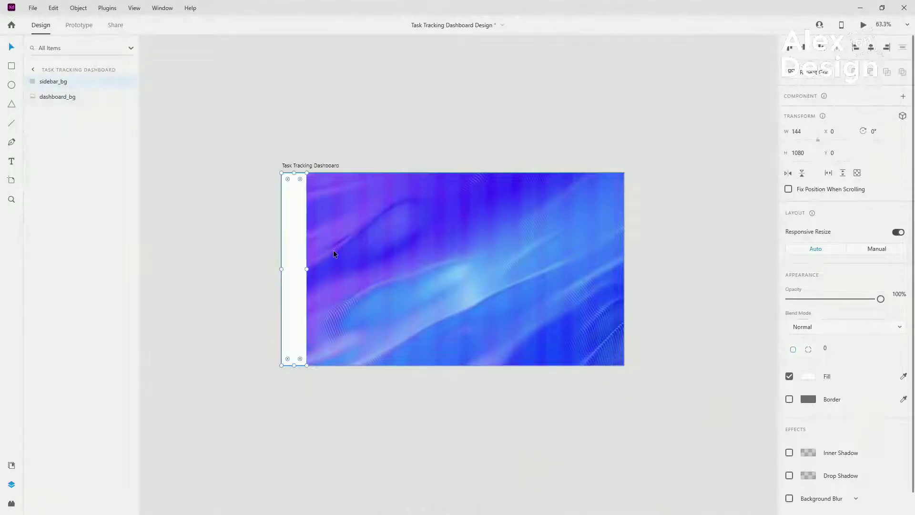
key("ctrl+0")
left_click(588, 222)
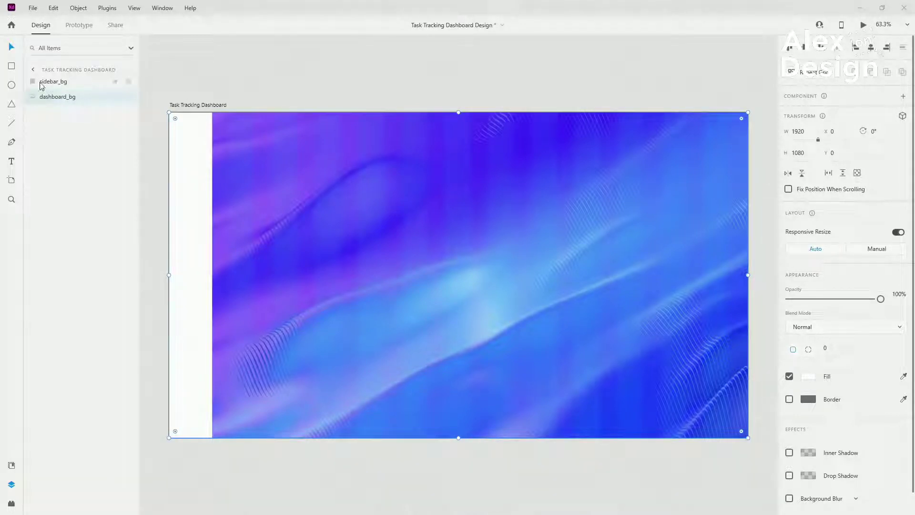
Draw a rectangle over the background image, size it to 1920 × 1080, and align it to the artboard's top-left corner.
left_click(11, 66)
left_click_drag(310, 179, 538, 271)
left_click_drag(593, 299, 611, 406)
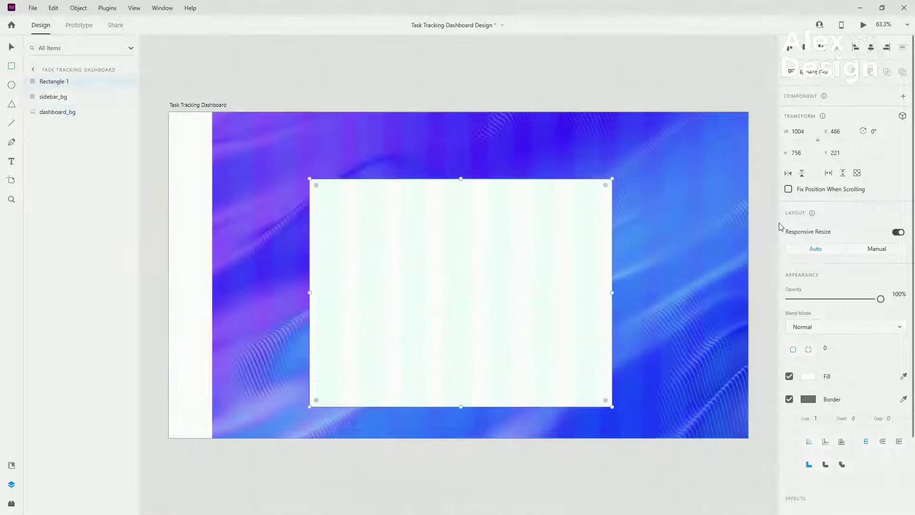
left_click(808, 130)
type("1920")
key("Tab")
type("1080")
key("Return")
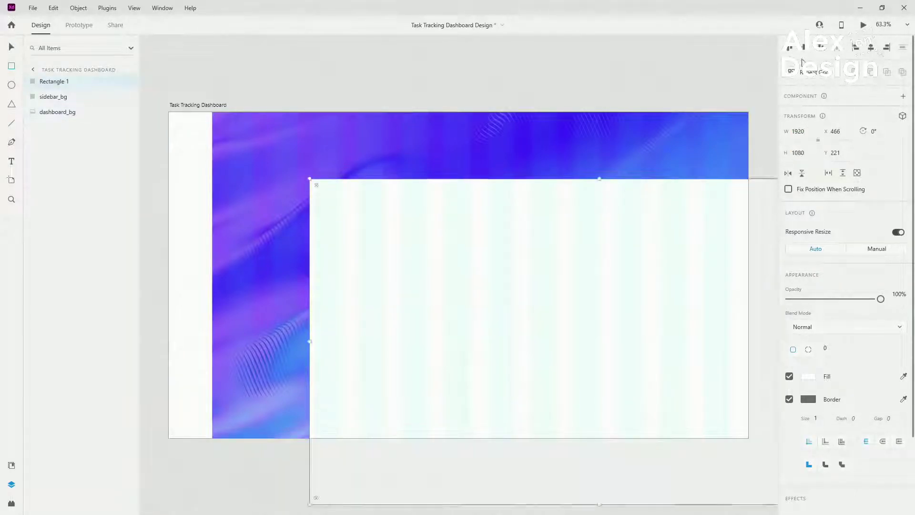
left_click(789, 46)
left_click(855, 47)
Place the new rectangle's layer between sidebar_bg and dashboard_bg and rename it blur_overlay.
left_click_drag(76, 85, 72, 104)
double_click(58, 98)
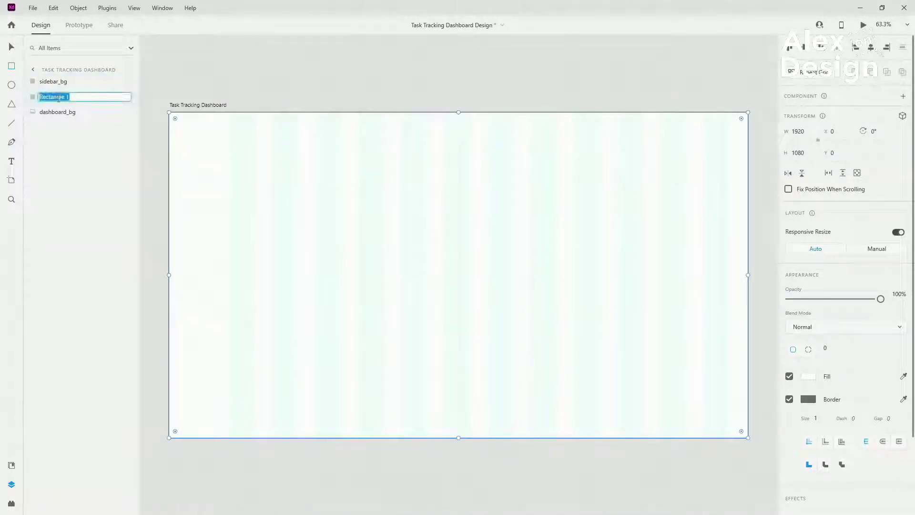
type("blur_overlay")
key("Return")
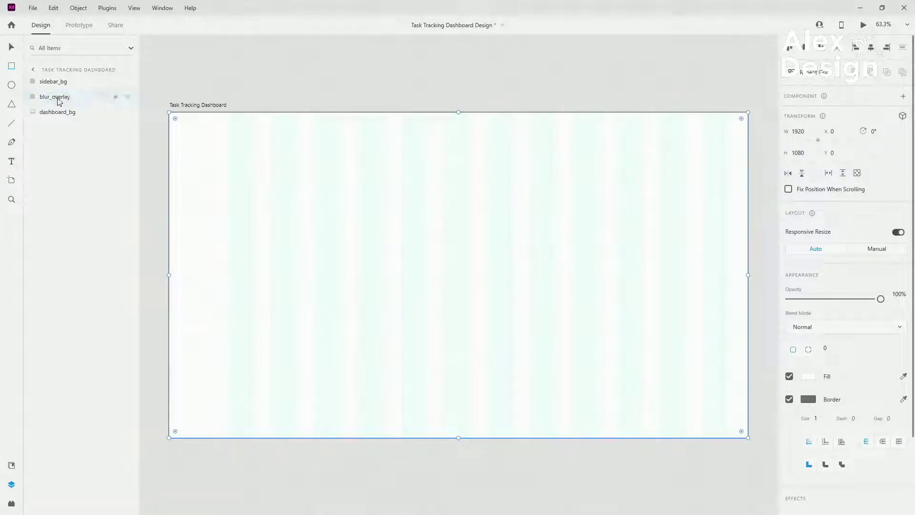
Remove the border from blur_overlay and enable its Background Blur effect.
left_click(789, 399)
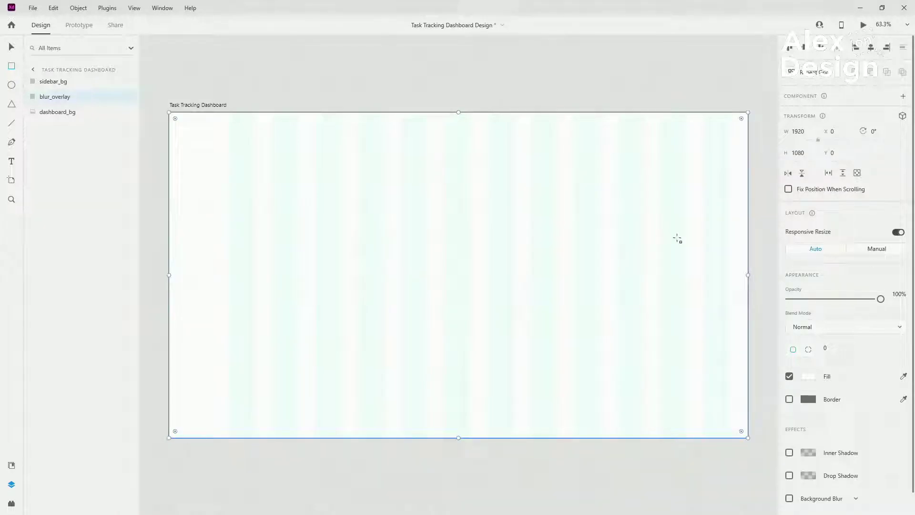
scroll(841, 292, "down", 1)
left_click(789, 475)
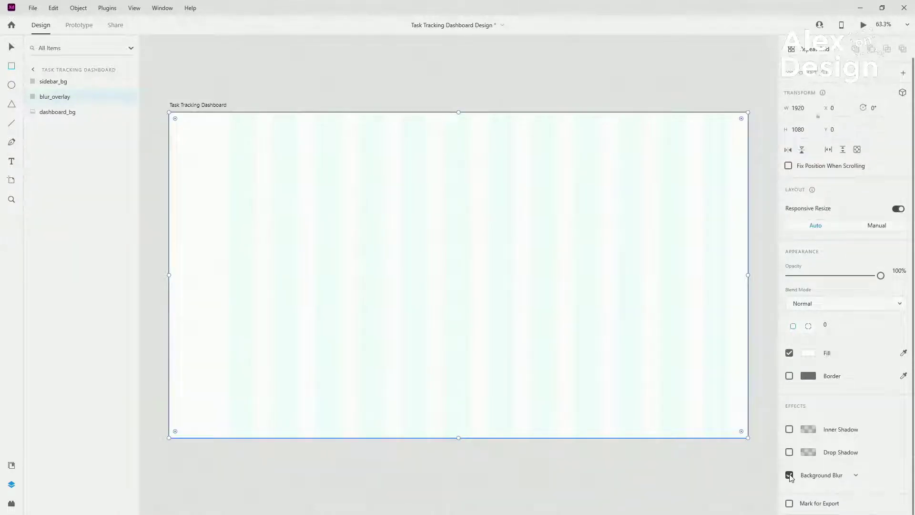
scroll(841, 393, "down", 3)
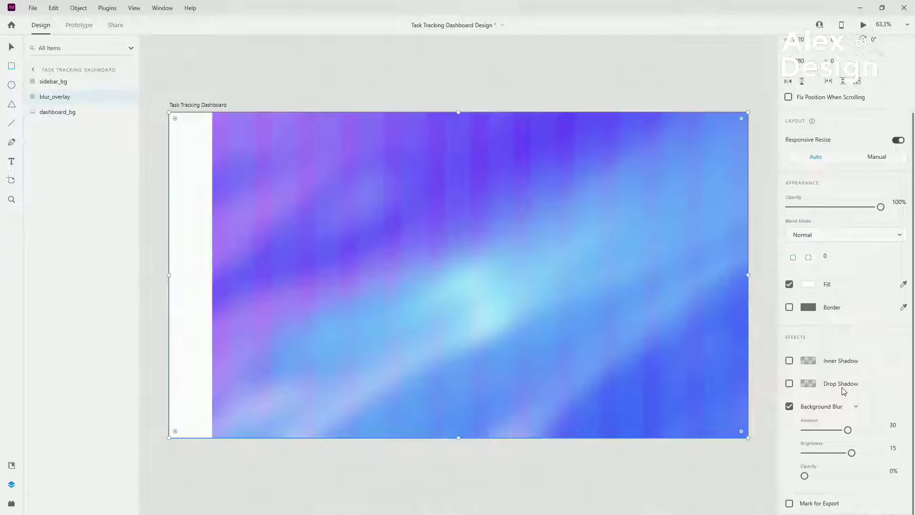
Set the overlay's background blur to an amount of 45, a brightness of 20 and an opacity of 90%.
left_click(899, 424)
type("45")
key("Tab")
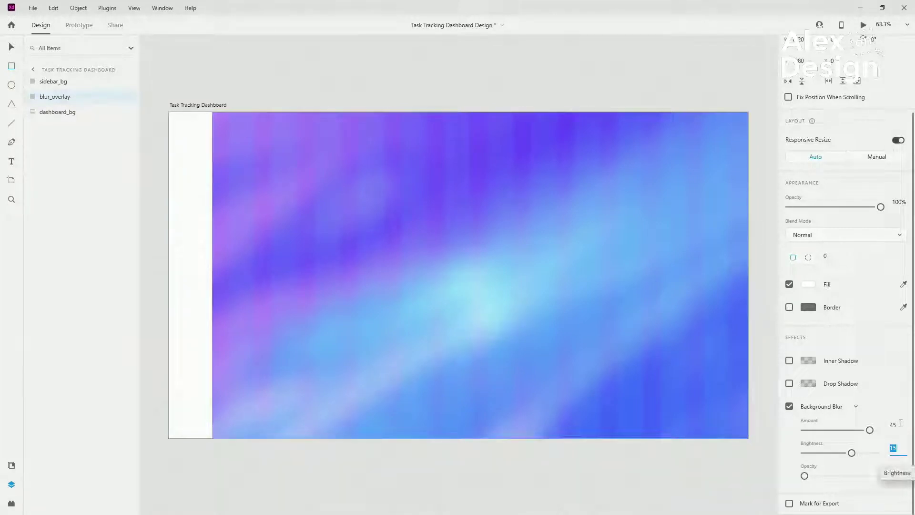
type("20")
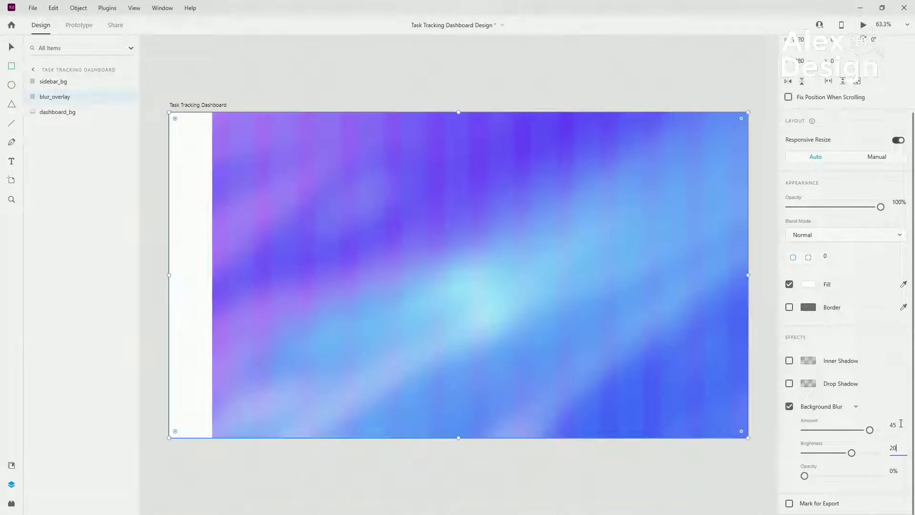
key("Tab")
type("90")
key("Return")
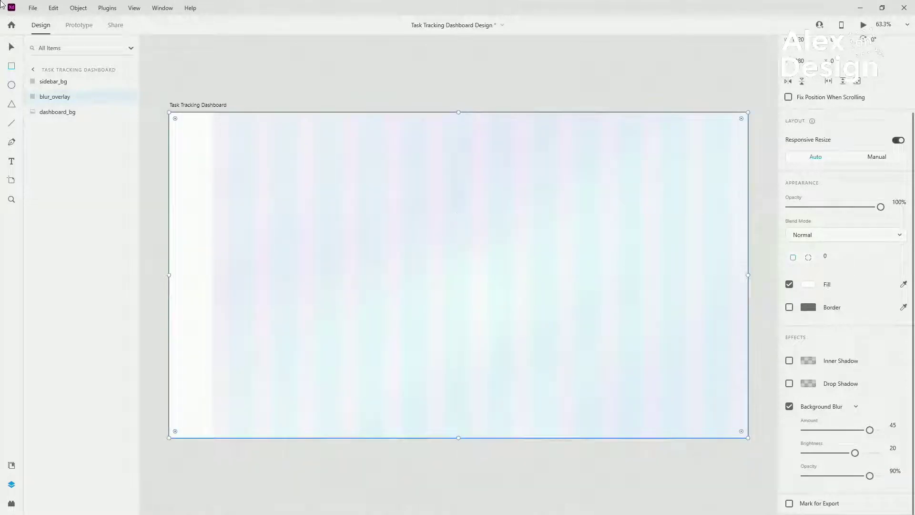
Group the blur_overlay and dashboard_bg layers together.
left_click(11, 46)
left_click(183, 193)
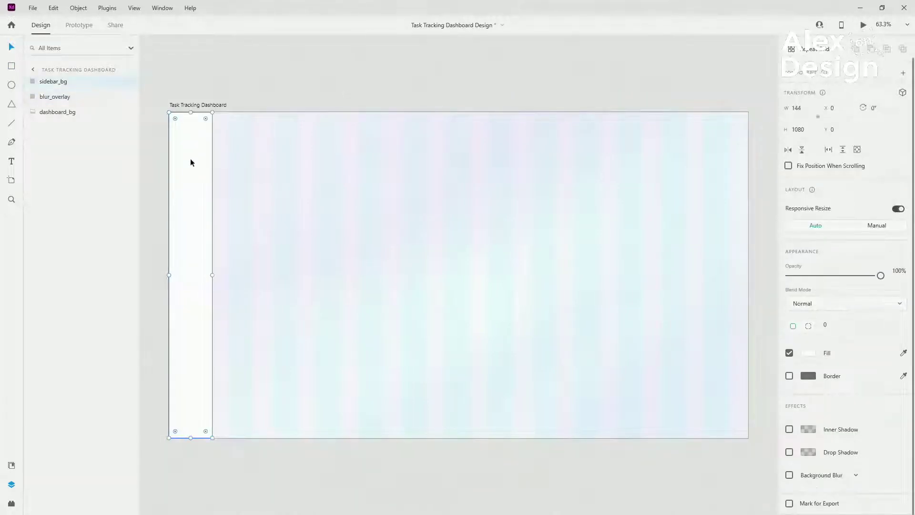
left_click(54, 98)
left_click(73, 115, "shift")
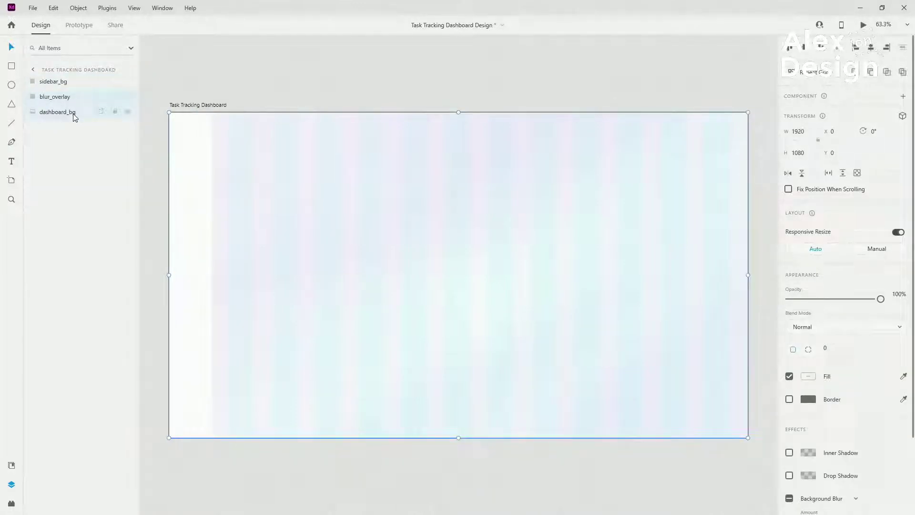
key("ctrl+g")
Rename the new background group bg, then collapse and lock it.
double_click(49, 100)
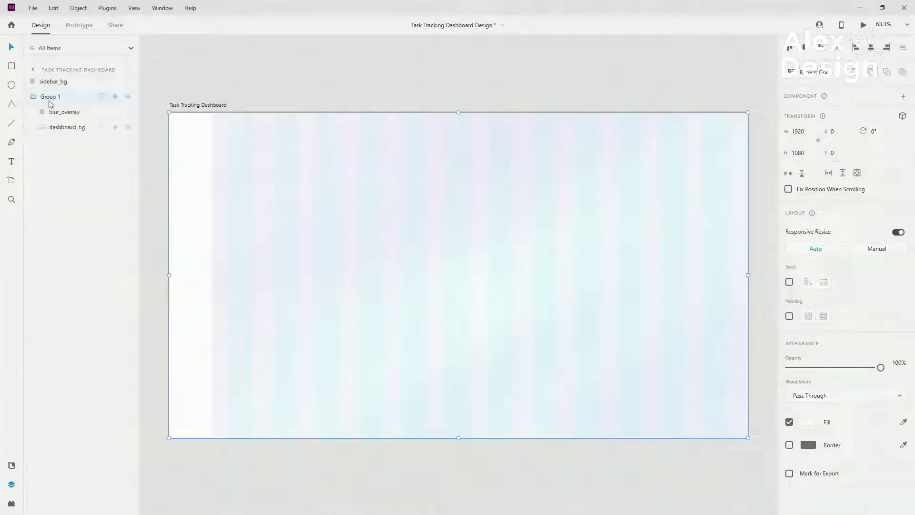
double_click(51, 96)
key("Escape")
type("bg")
key("Return")
left_click(31, 97)
left_click(117, 97)
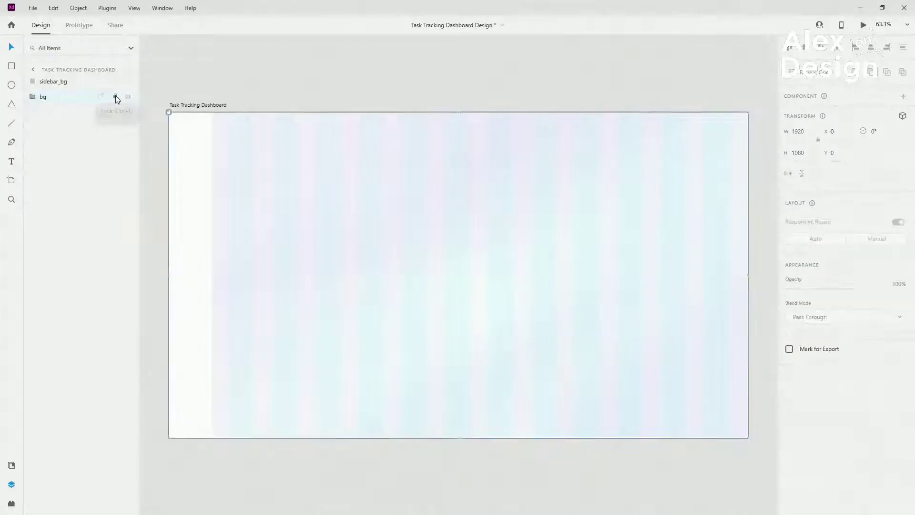
Set the opacity of the sidebar_bg rectangle to 60%.
left_click(190, 193)
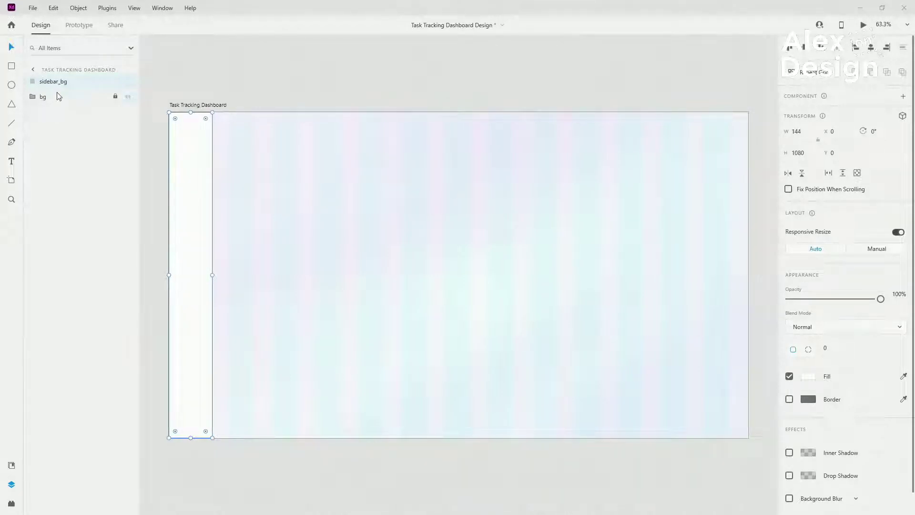
key("6")
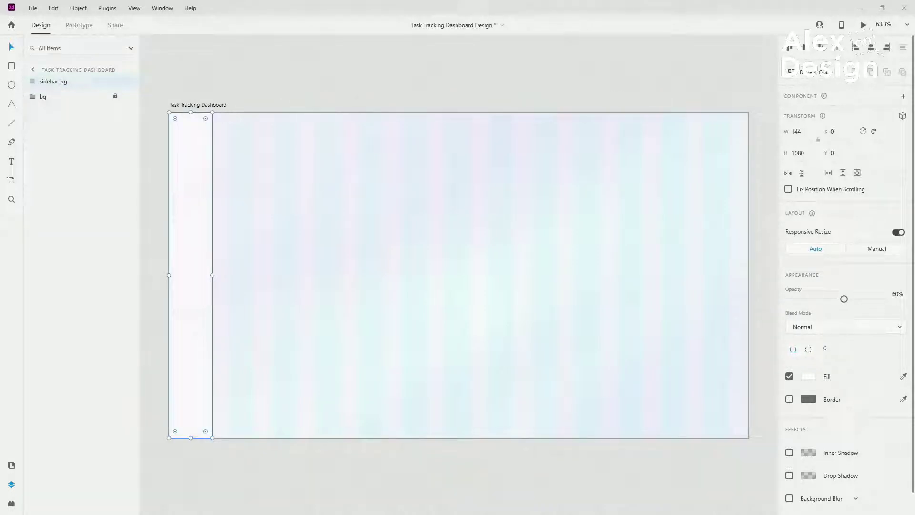
Place the logo component from the document assets on the sidebar and center it horizontally on sidebar_bg.
left_click(12, 465)
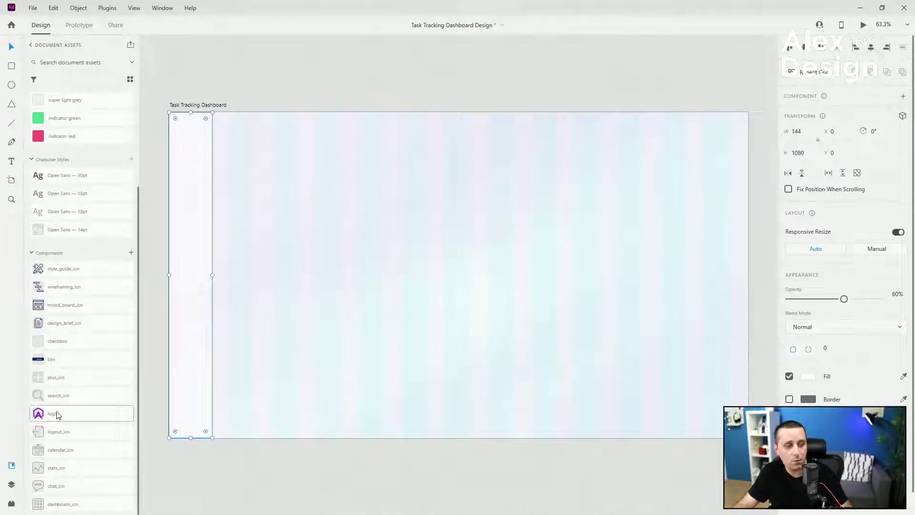
left_click_drag(55, 413, 195, 151)
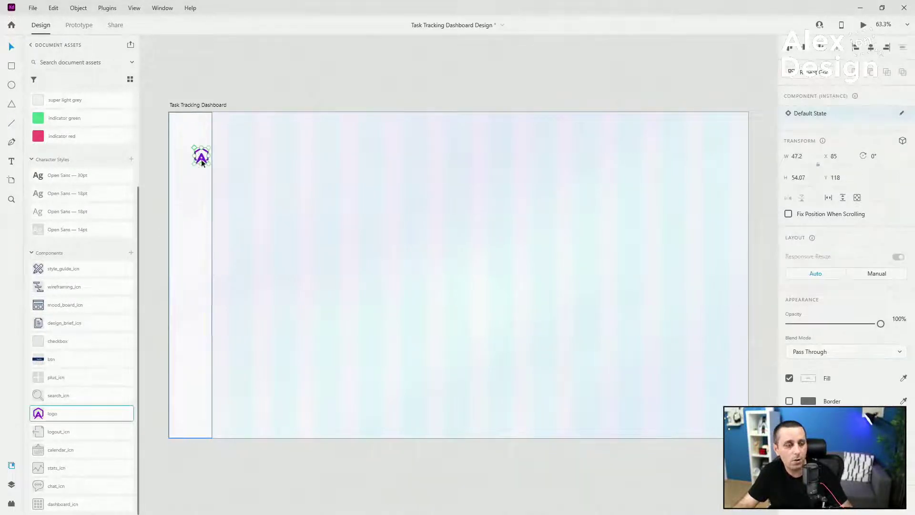
left_click(209, 169, "shift")
left_click(871, 47)
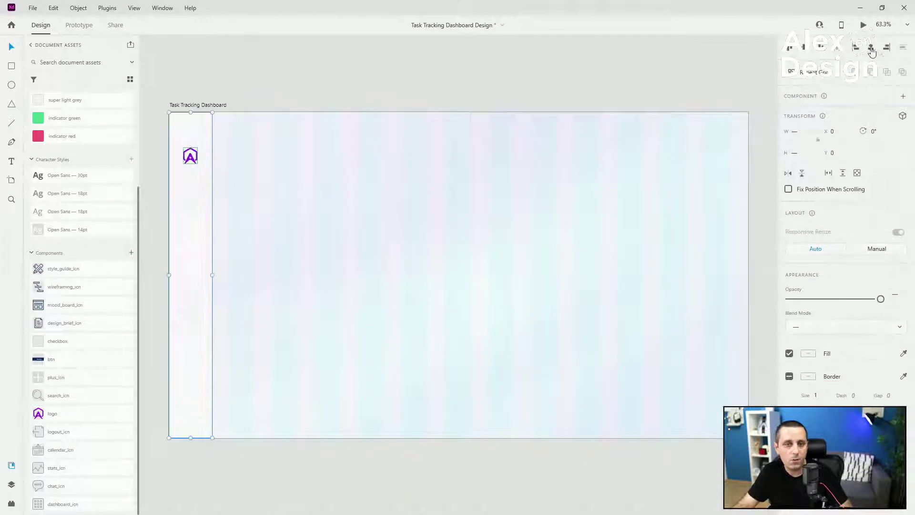
left_click(369, 72)
Align the logo to the artboard's top edge and move it down to a Y position of 40.
scroll(159, 144, "up", 5)
left_click(255, 169)
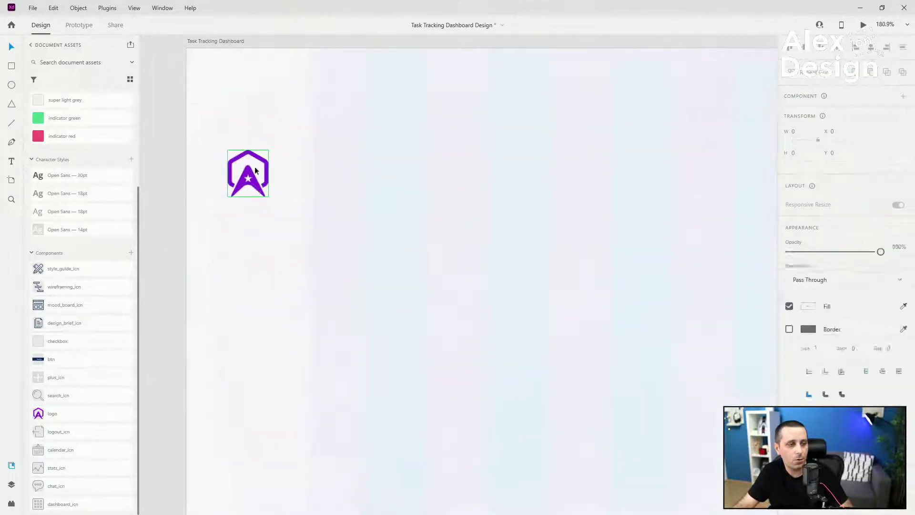
left_click_drag(255, 169, 249, 112)
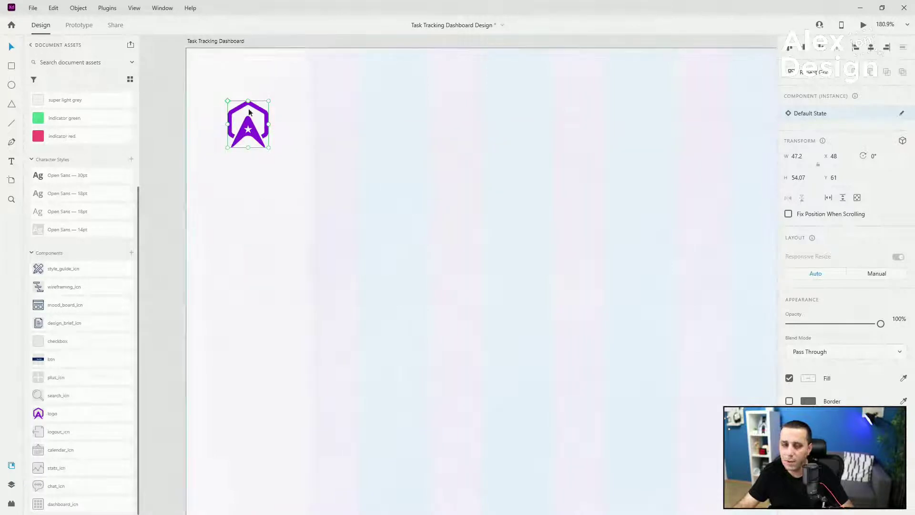
left_click(791, 48)
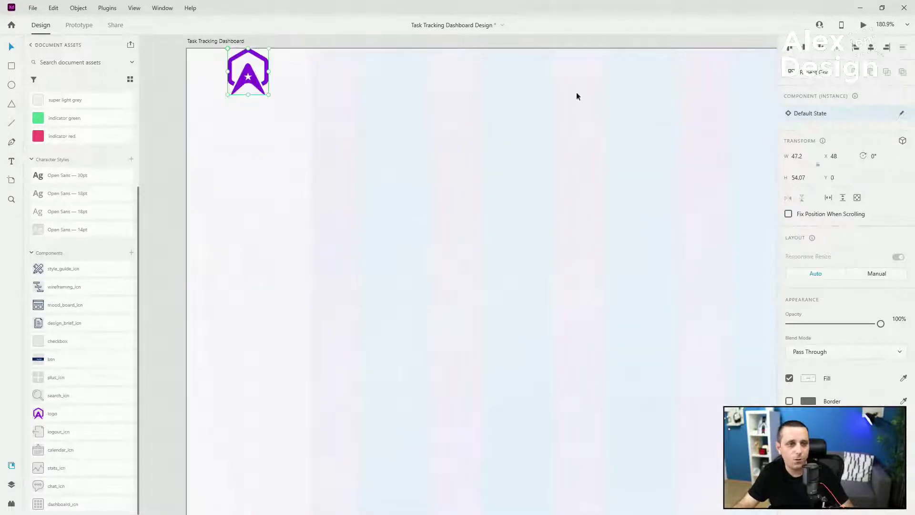
scroll(427, 133, "down", 5)
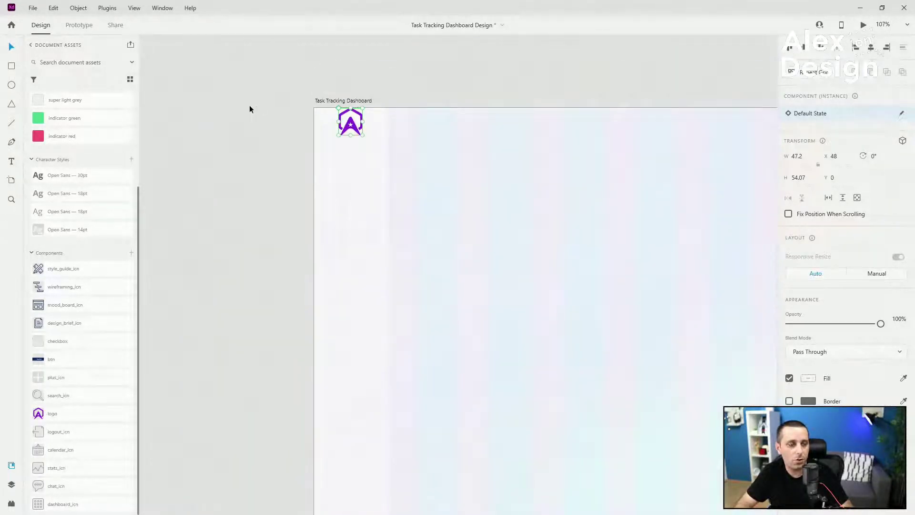
key("shift+Down")
key("shift+Down")
key("shift+Down")
key("shift+Down")
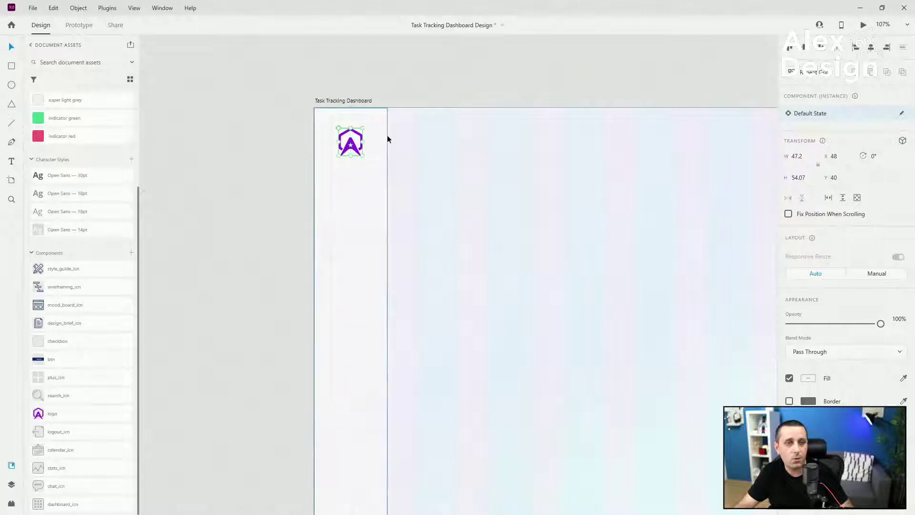
Place the dashboard_icn, chat_icn, stats_icn and calendar_icn components down the sidebar below the logo, and logout_icn near the sidebar's bottom.
key("ctrl+0")
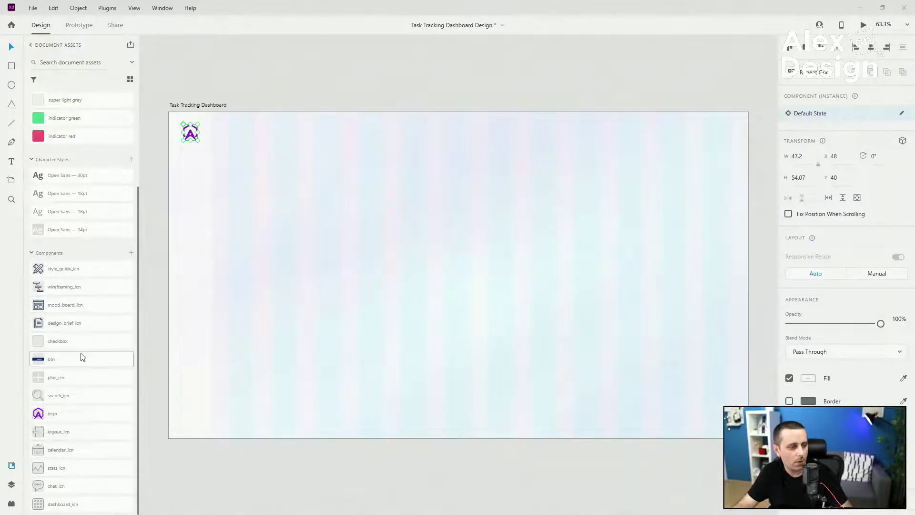
left_click_drag(71, 504, 194, 186)
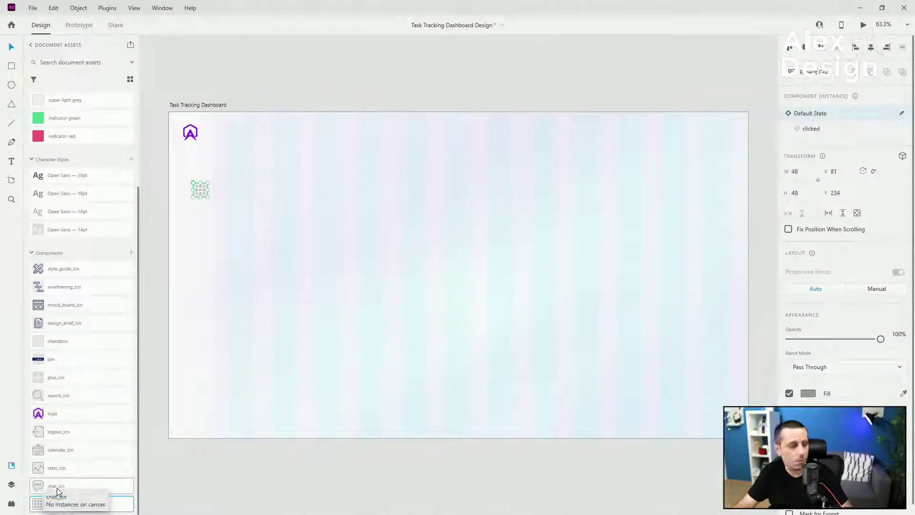
left_click_drag(58, 489, 199, 231)
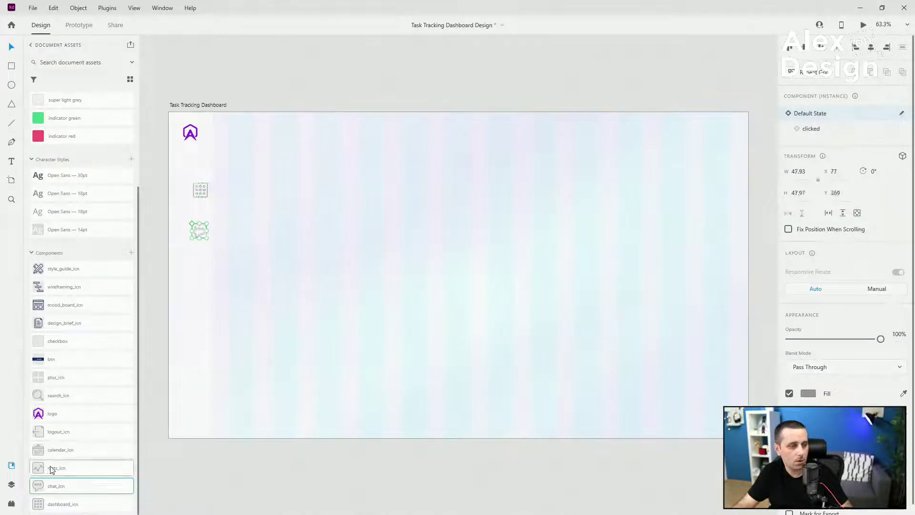
left_click_drag(51, 466, 186, 273)
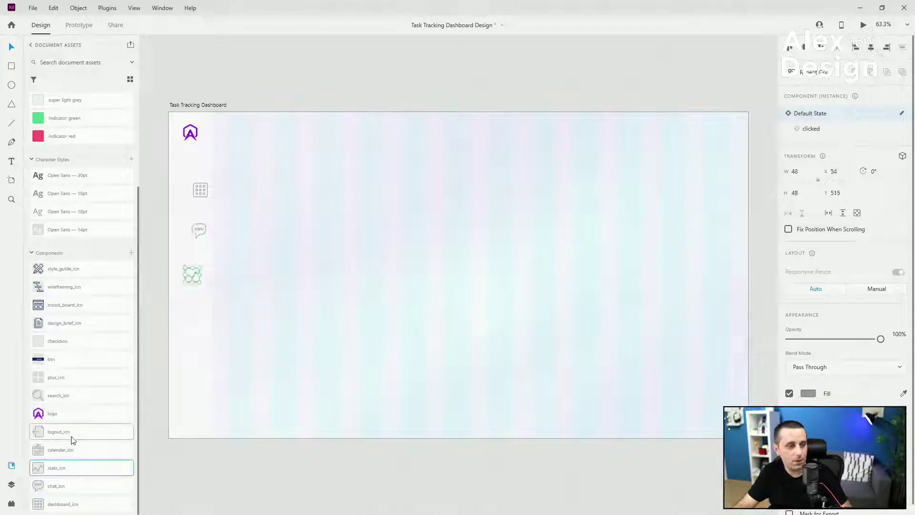
left_click_drag(71, 450, 207, 323)
left_click_drag(66, 439, 199, 415)
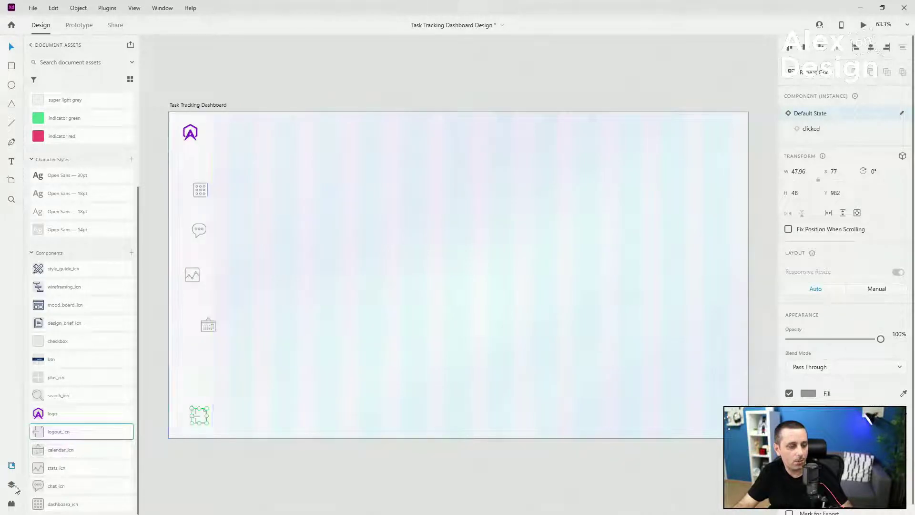
Draw a rectangle about 44 × 8 just below the dashboard icon in the sidebar.
scroll(153, 171, "up", 2)
scroll(153, 167, "up", 5)
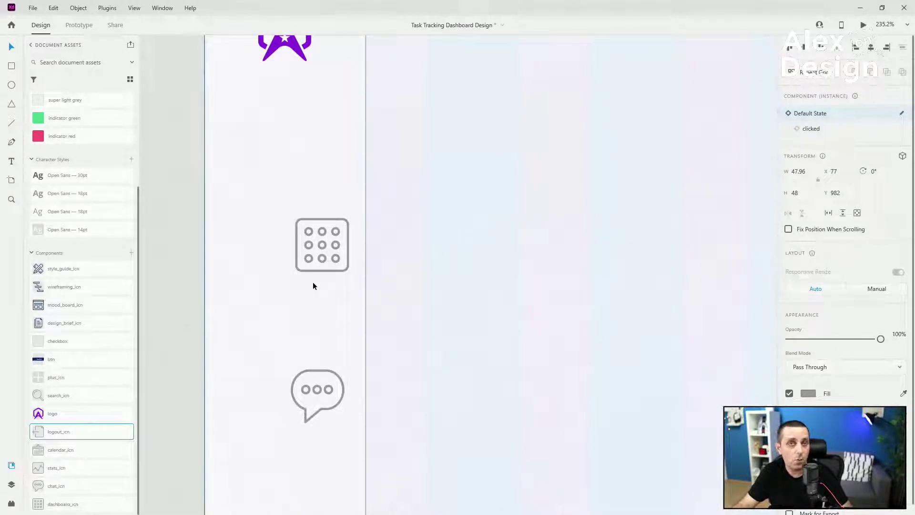
key("r")
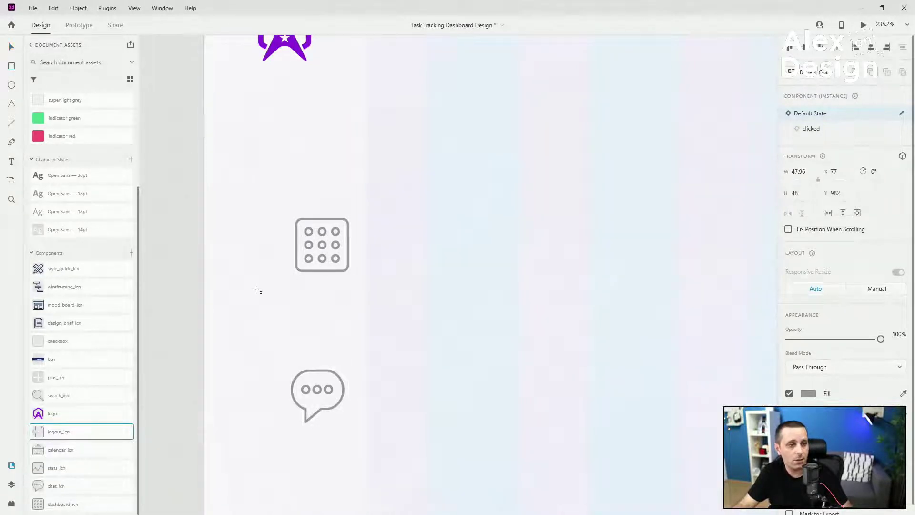
scroll(257, 289, "up", 4)
left_click_drag(370, 274, 478, 293)
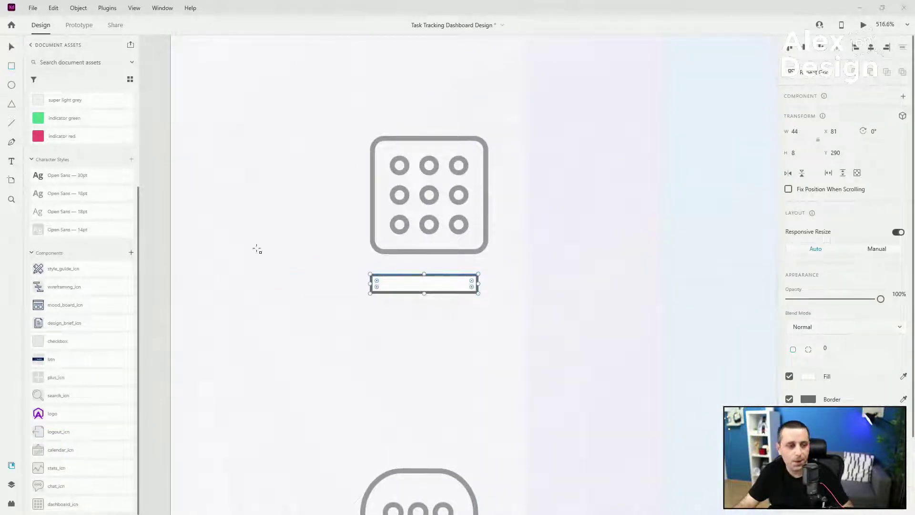
key("v")
Fill the small rectangle with the main purple color asset and remove its border.
scroll(64, 194, "up", 5)
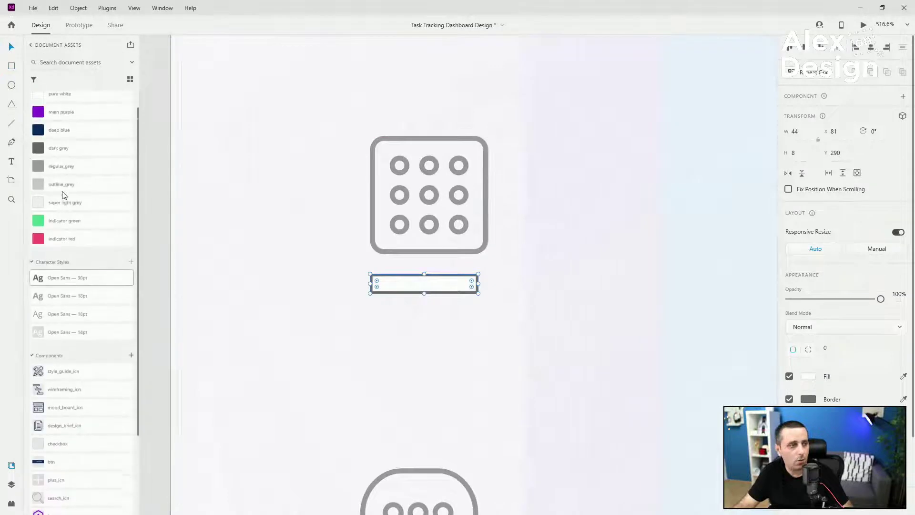
left_click(81, 135)
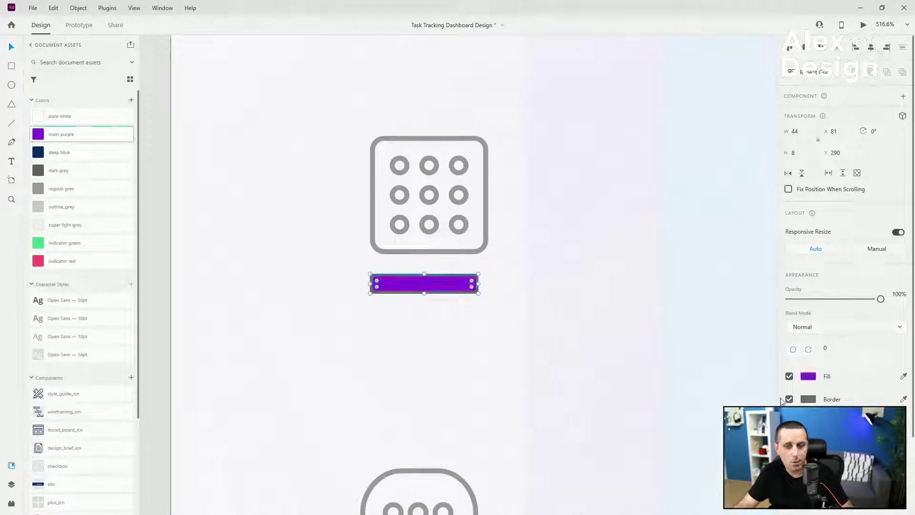
left_click(789, 399)
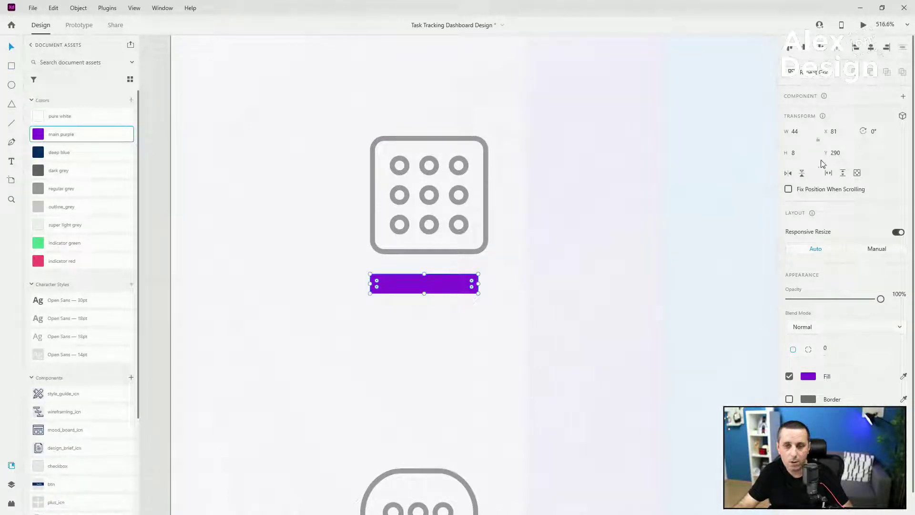
Resize the purple bar to 29 × 4 and give it a corner radius of 20.
left_click(785, 132)
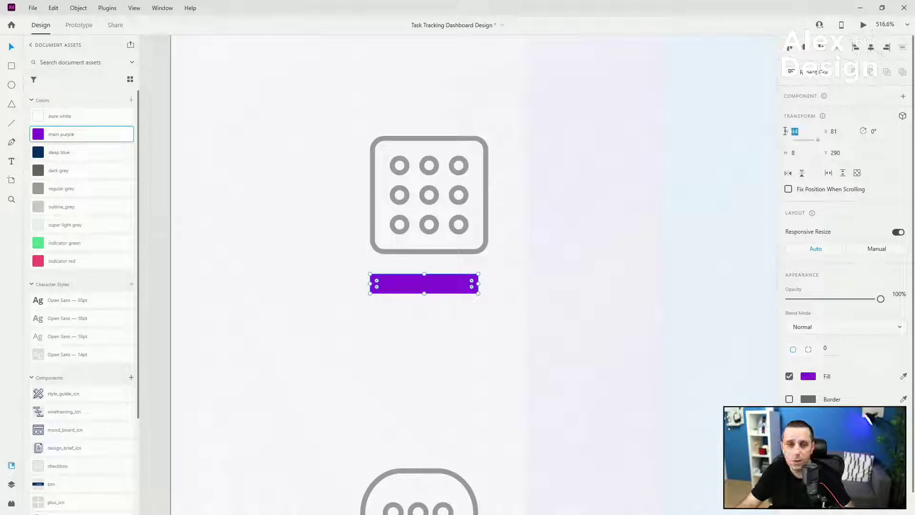
key("Tab")
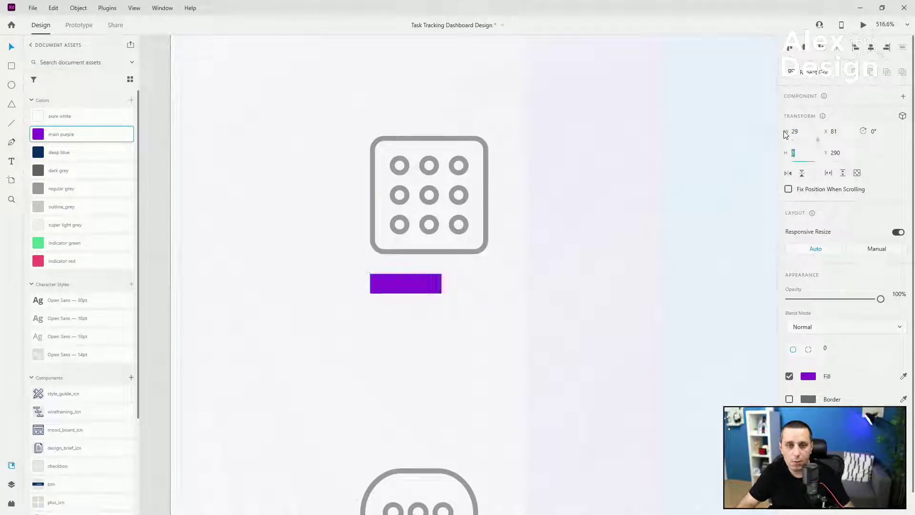
type("4")
key("Return")
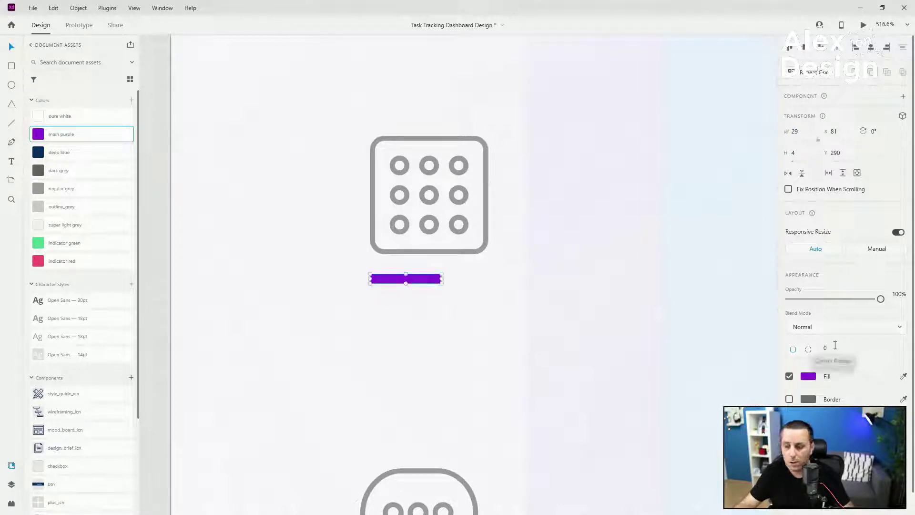
left_click(835, 346)
key("Return")
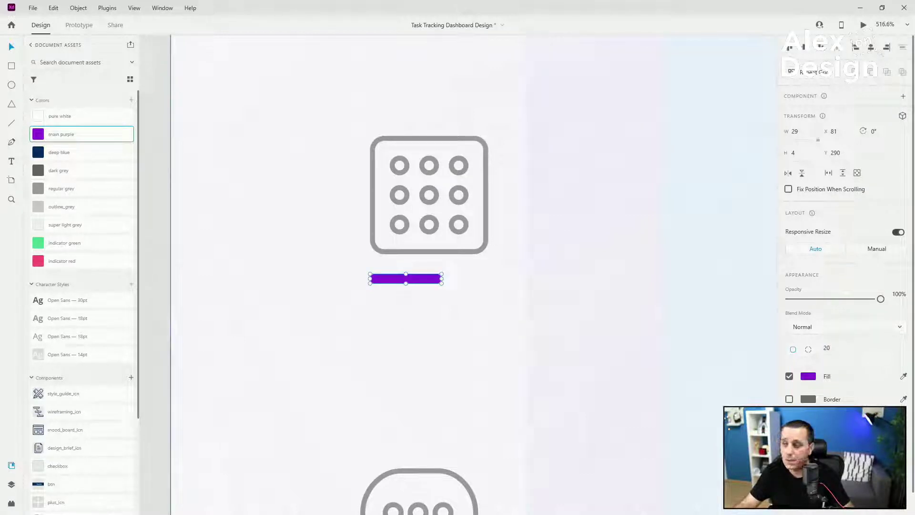
Move the purple bar up against the bottom edge of the dashboard icon, at a Y position of 282.
key("alt")
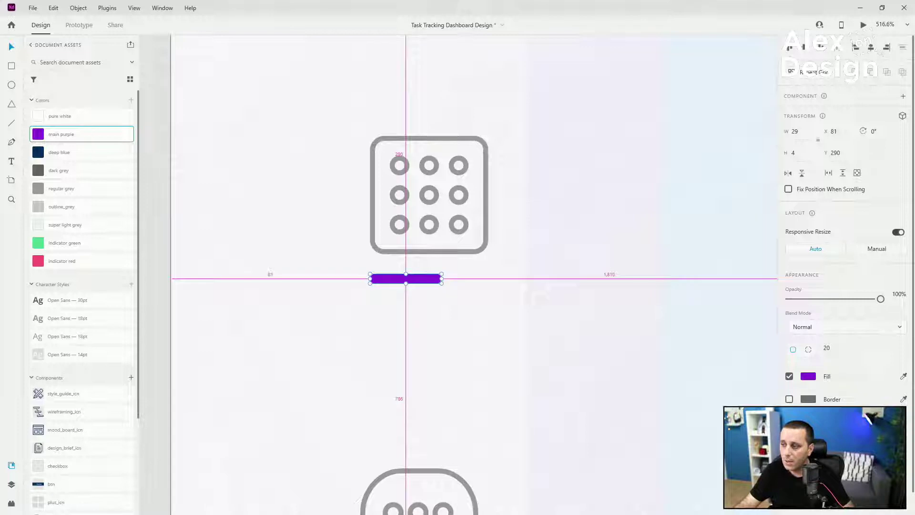
left_click_drag(423, 279, 424, 256)
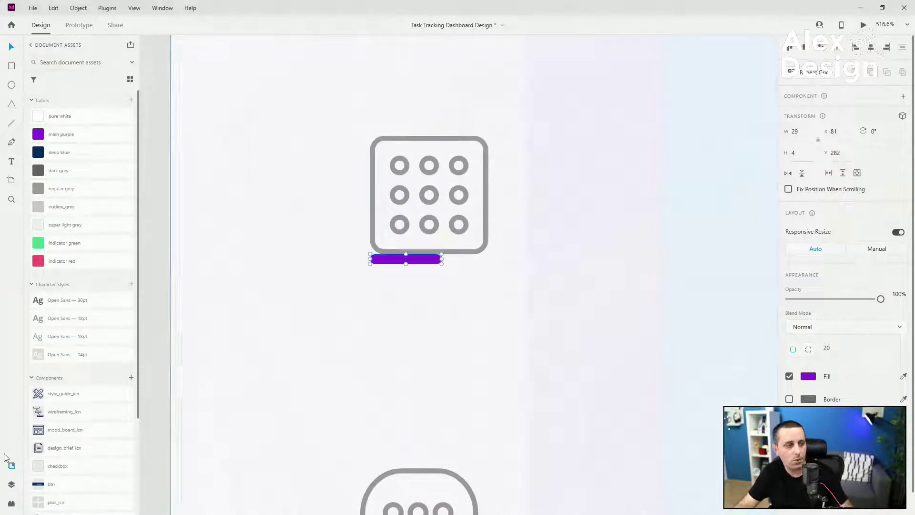
Switch the dashboard icon instance to its clicked state and bring up the artboard's layer list.
left_click(473, 138)
scroll(473, 139, "down", 1)
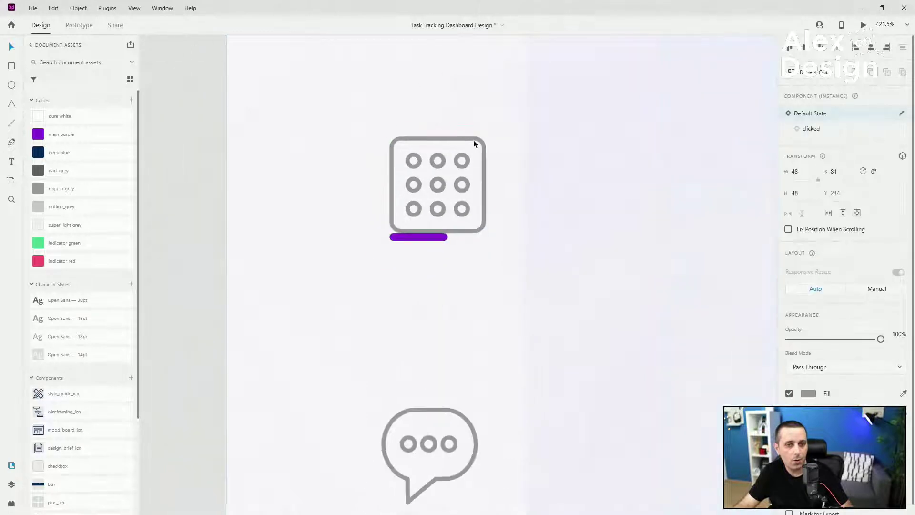
scroll(473, 139, "down", 5)
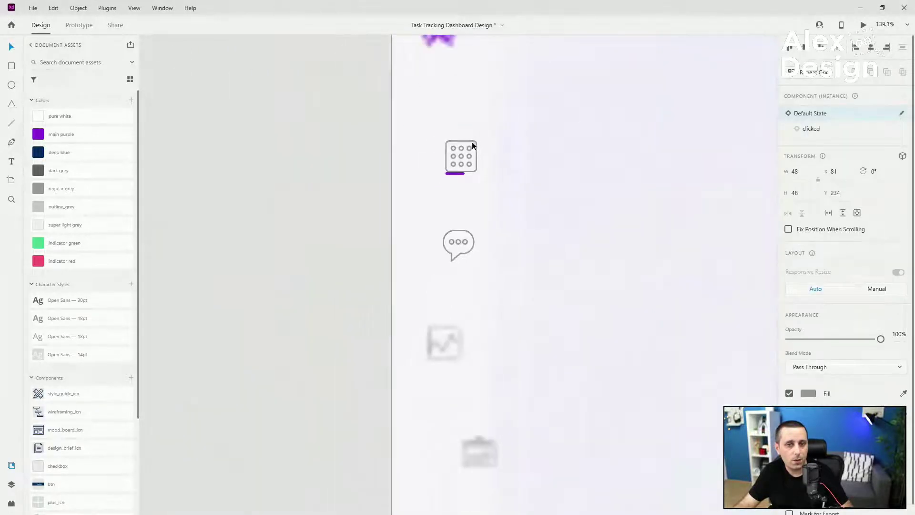
left_click(832, 127)
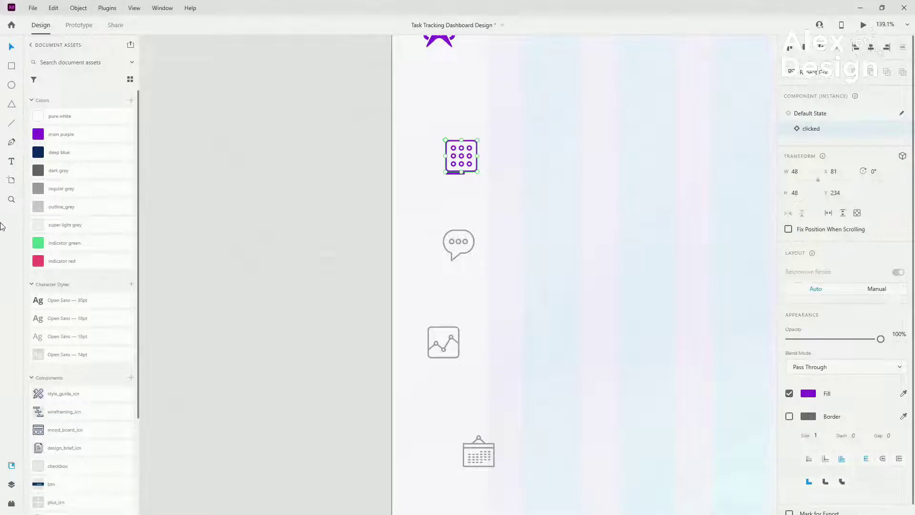
left_click(11, 482)
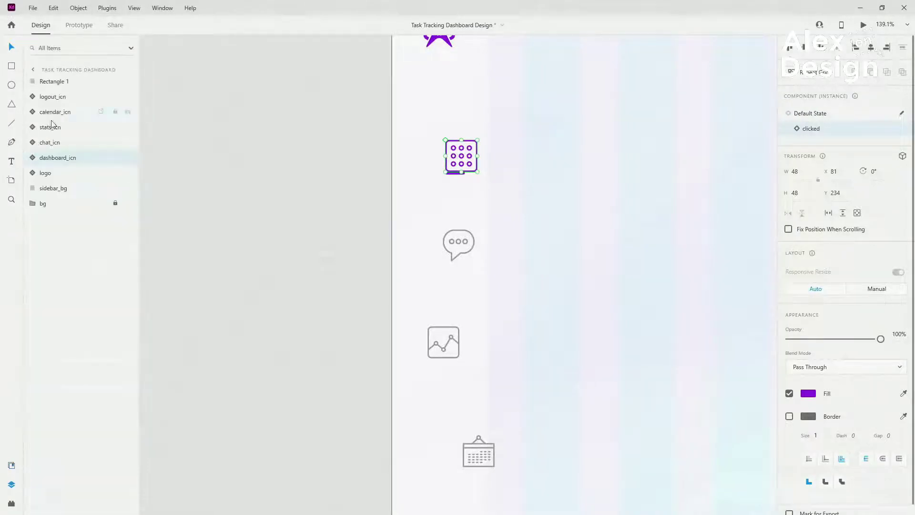
Rename the purple bar's Rectangle 1 layer as selector.
double_click(55, 82)
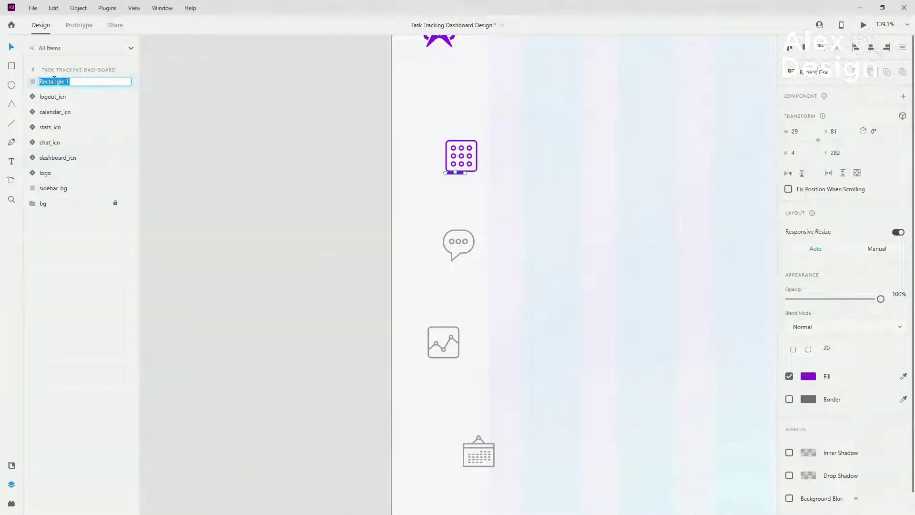
type("se")
type("lected")
key("Return")
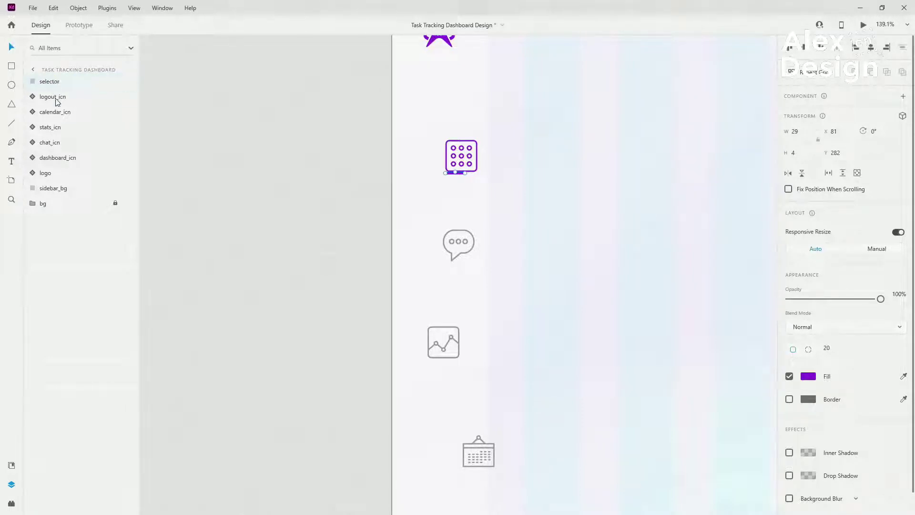
Reorder the layers from top to bottom as dashboard_icn, selector, chat_icn, stats_icn, calendar_icn and logout_icn.
left_click_drag(56, 101, 64, 162)
left_click(67, 142)
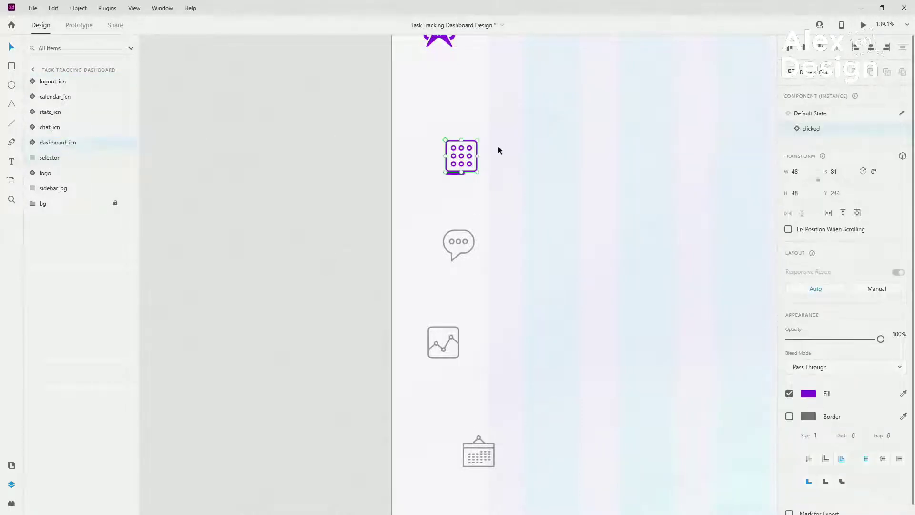
scroll(431, 154, "down", 3)
left_click_drag(57, 142, 66, 76)
left_click(59, 142, "shift")
left_click(61, 142, "shift")
left_click(62, 149, "shift")
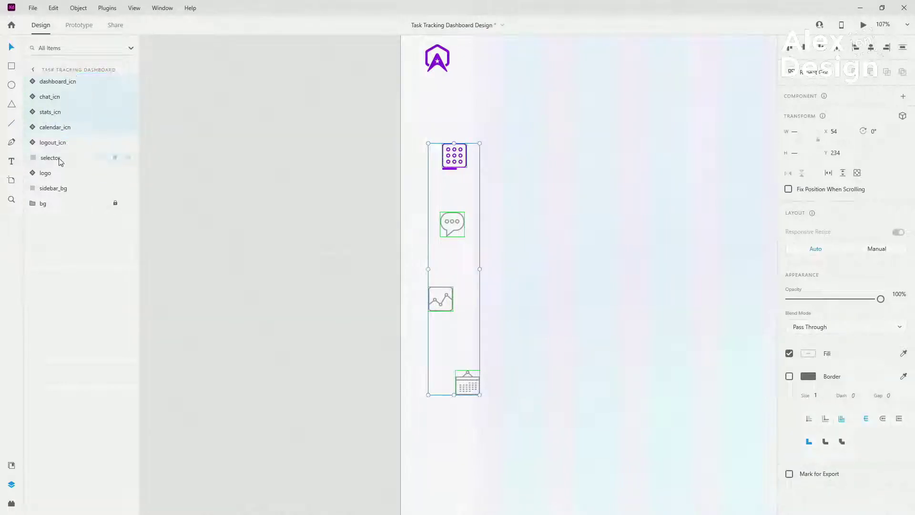
left_click(60, 158)
left_click_drag(61, 158, 68, 92)
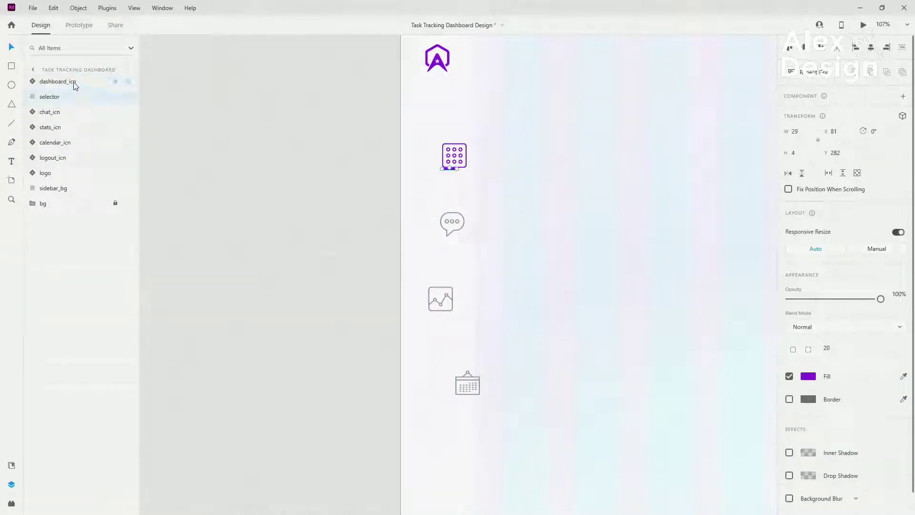
Align all layers from dashboard_icn through logout_icn, including the selector, to a common horizontal centre.
left_click(73, 84)
left_click(64, 158, "shift")
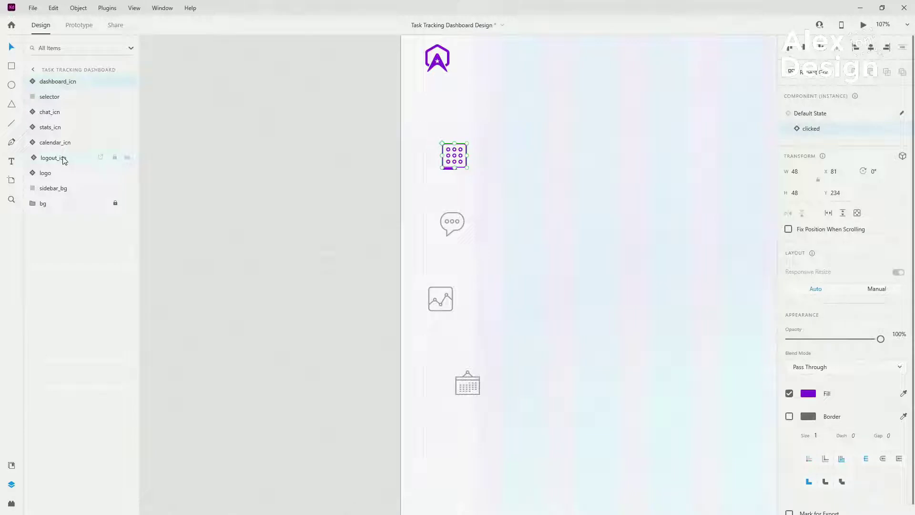
left_click(871, 50)
key("ctrl+0")
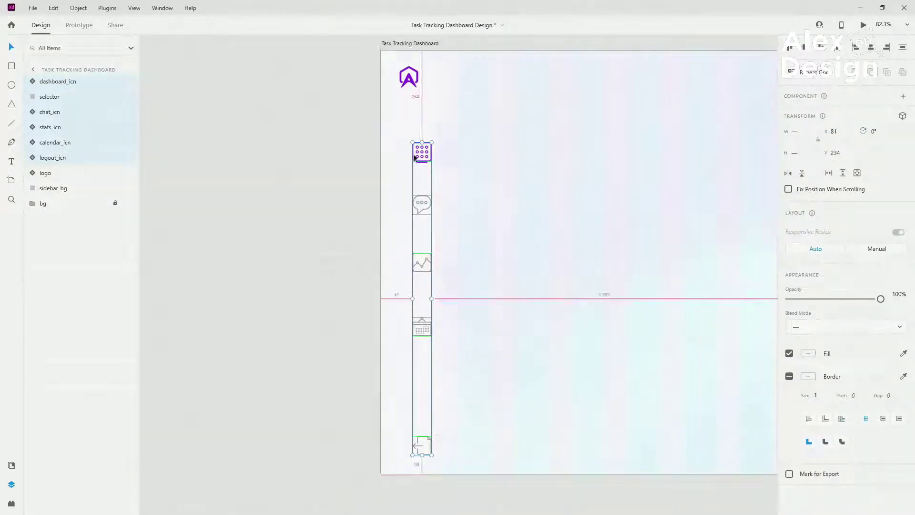
Centre the icons and selector horizontally on sidebar_bg at X 48, and move the logo layer above dashboard_icn.
scroll(414, 157, "up", 4)
left_click_drag(430, 170, 401, 169)
scroll(372, 122, "down", 1)
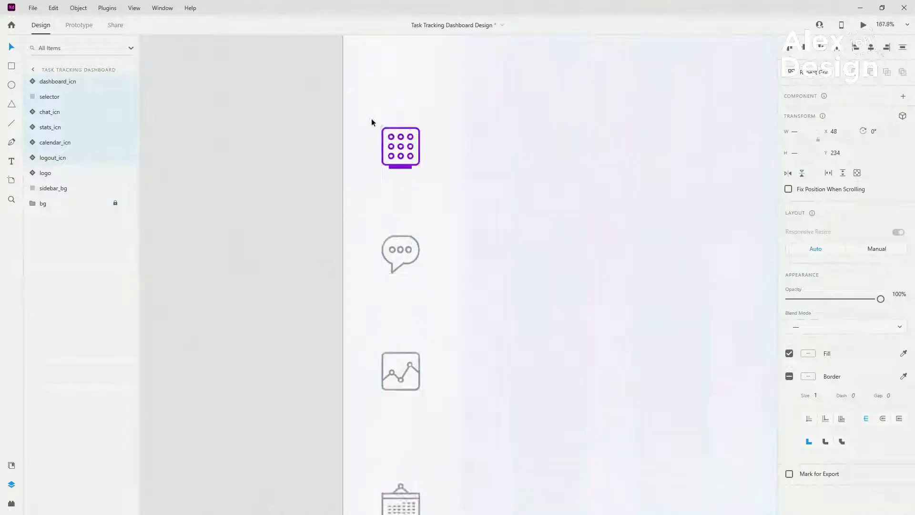
scroll(371, 122, "down", 3)
left_click(52, 188, "ctrl")
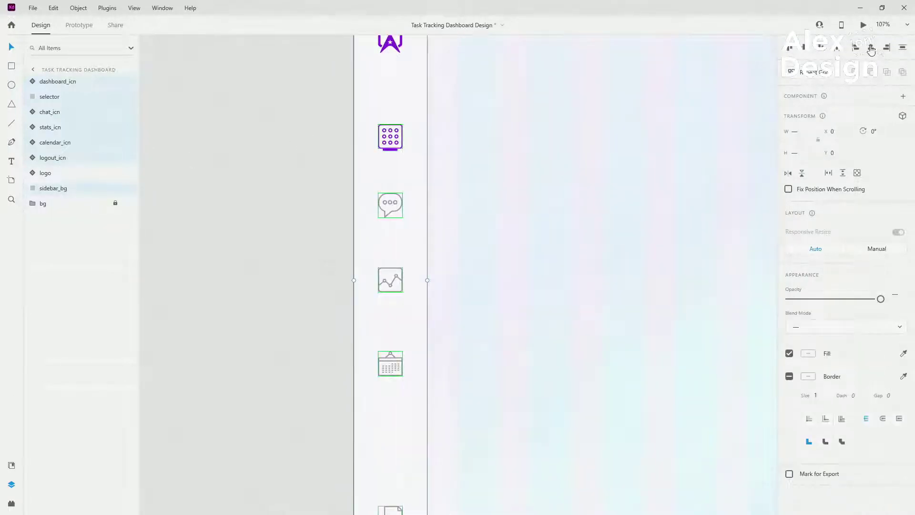
left_click_drag(75, 172, 69, 81)
Group the layers from dashboard_icn through logout_icn and name the group icons.
left_click(65, 96)
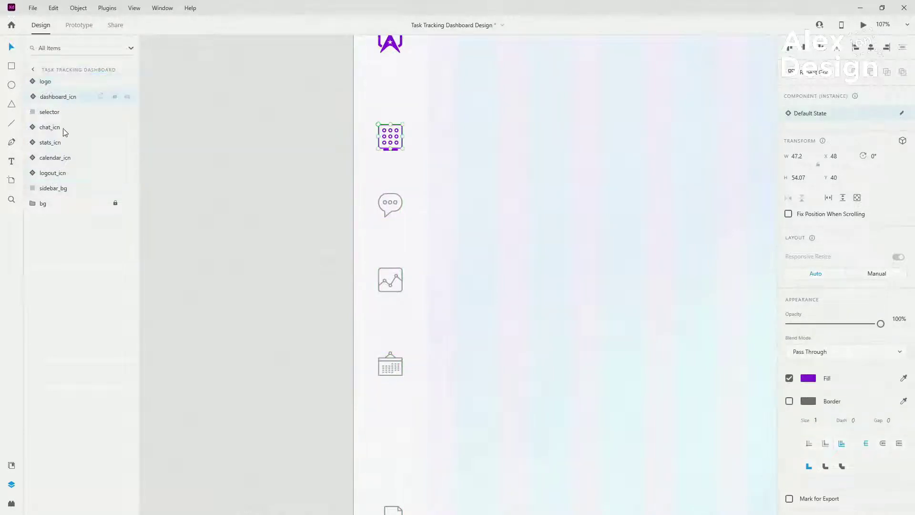
left_click(64, 174, "shift")
scroll(367, 261, "down", 3)
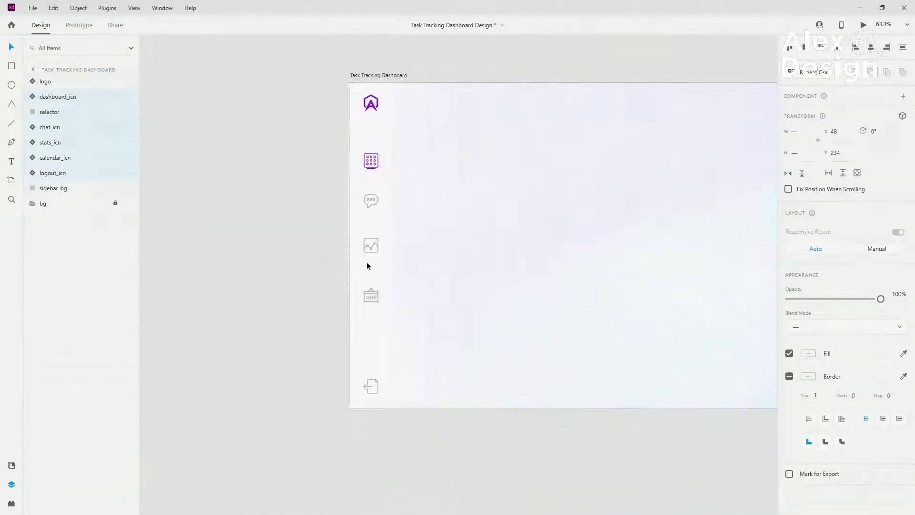
key("ctrl+g")
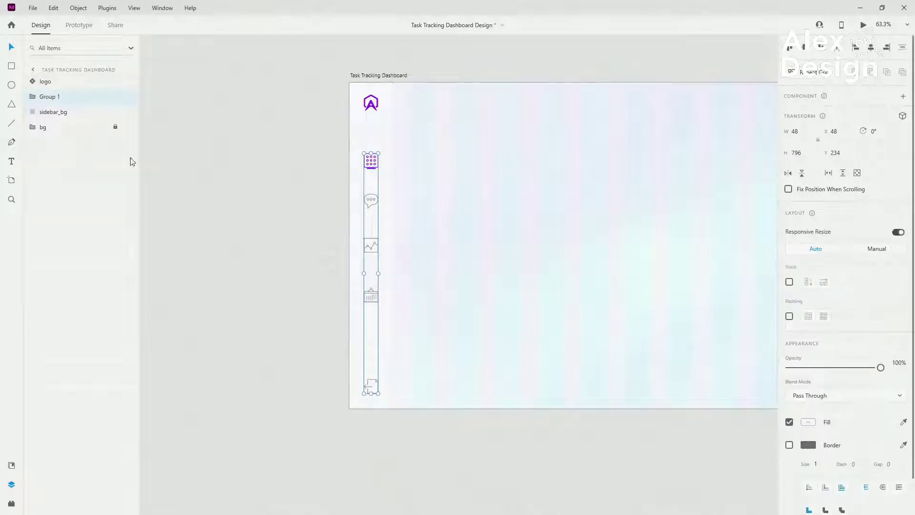
double_click(48, 97)
type("icons")
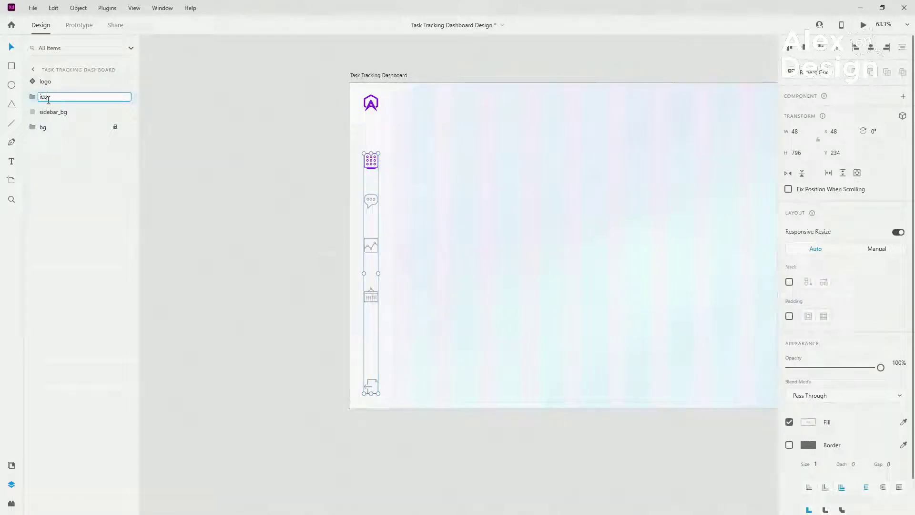
key("Return")
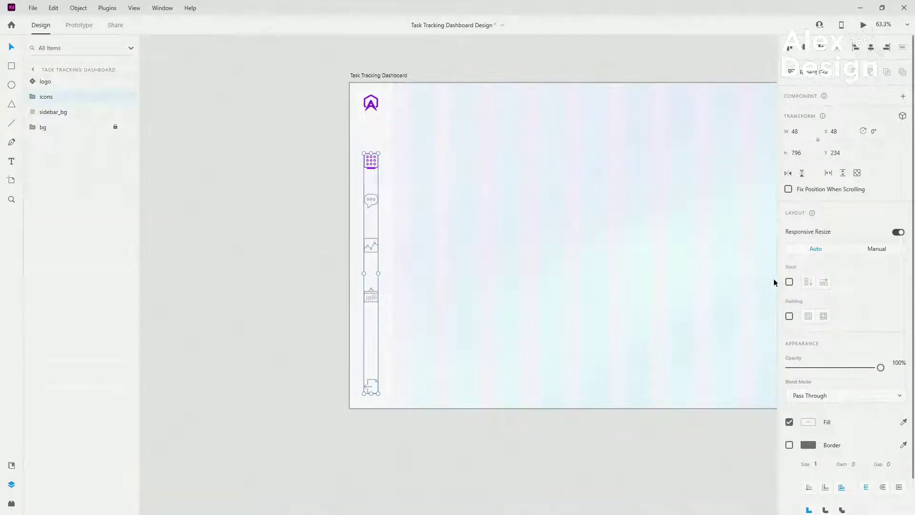
Turn the icons group into a vertical stack with a spacing of 80.
left_click(789, 282)
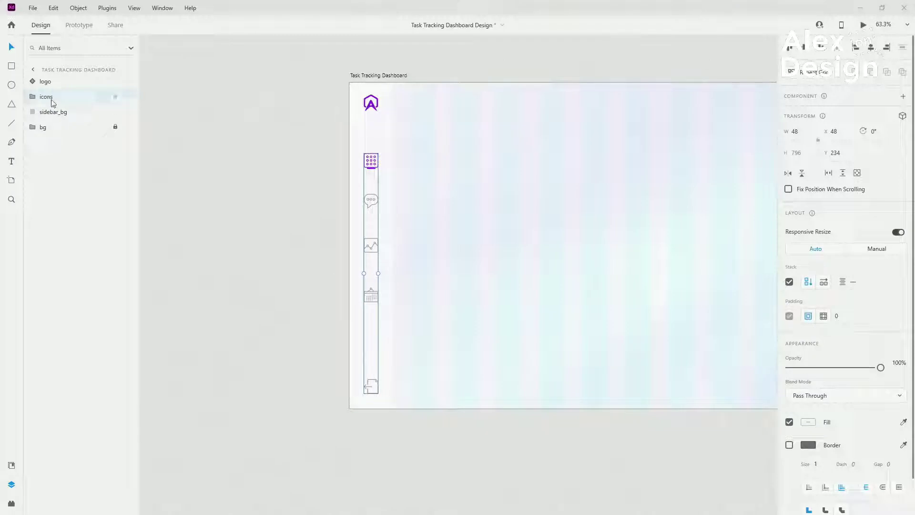
left_click(31, 98)
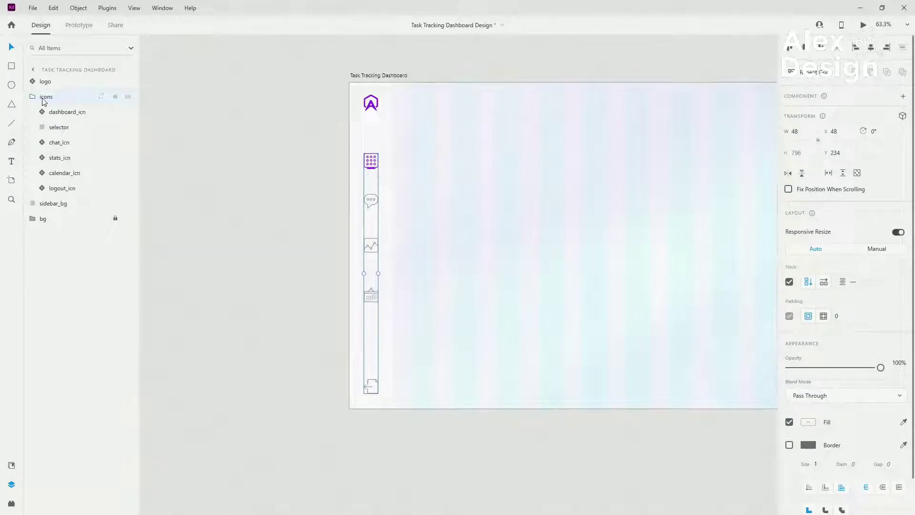
left_click(852, 282)
type("80")
key("Return")
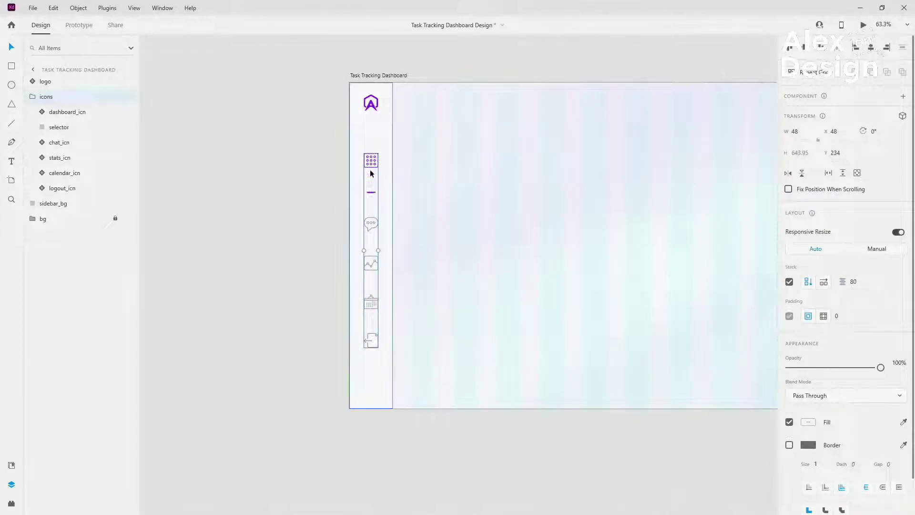
Reduce the stack gap between the dashboard icon and the selector bar to 20.
scroll(373, 166, "up", 5)
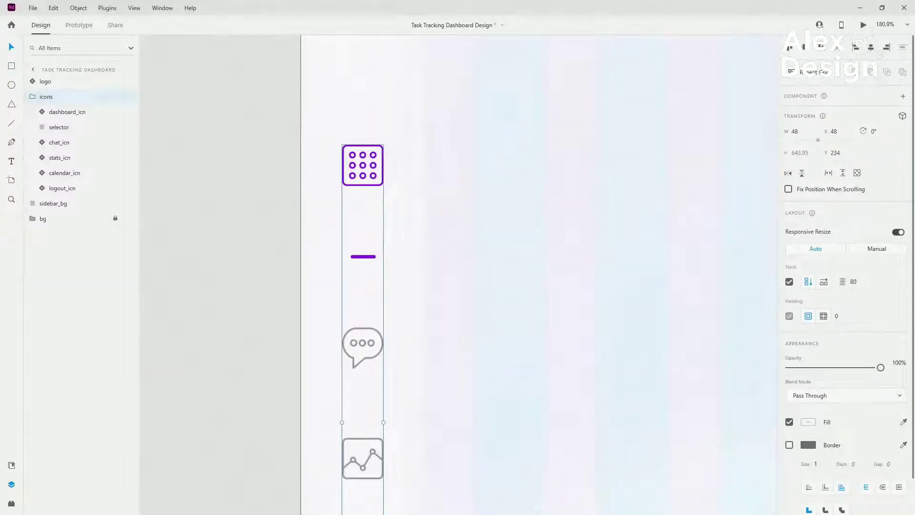
scroll(359, 216, "up", 5)
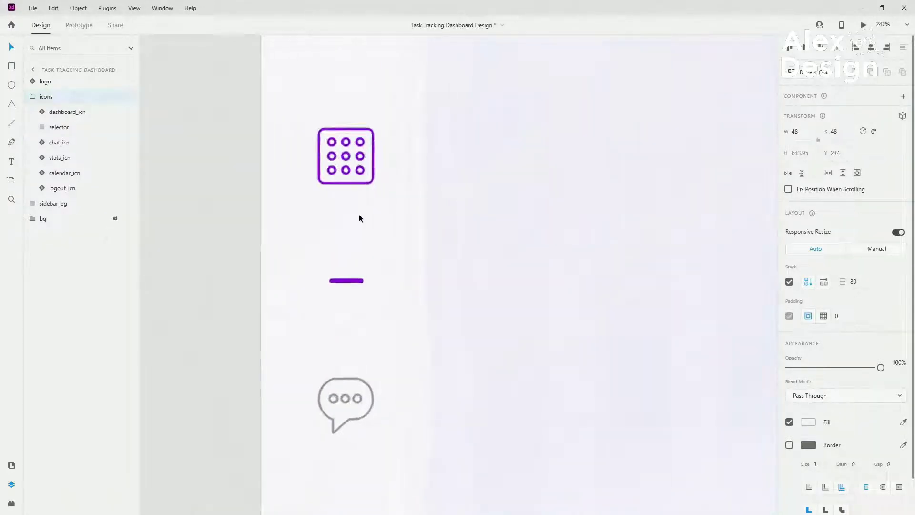
double_click(335, 328)
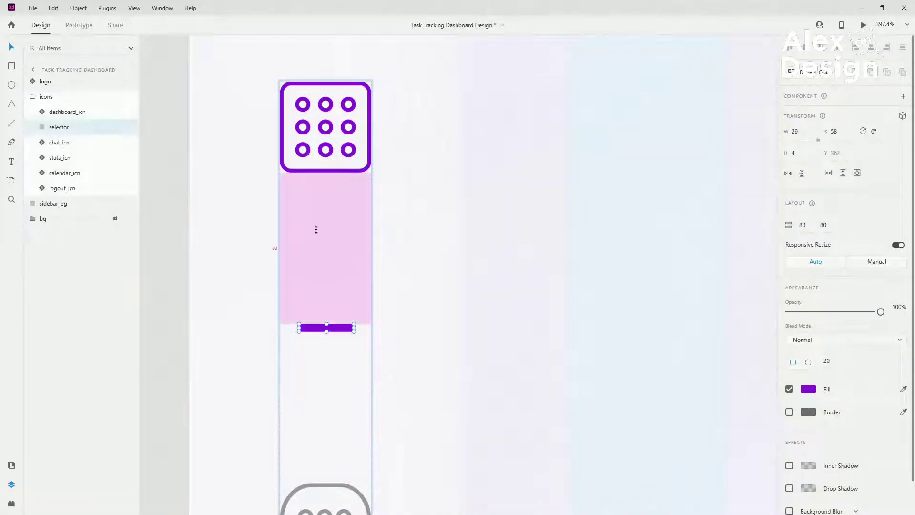
left_click_drag(324, 283, 334, 168)
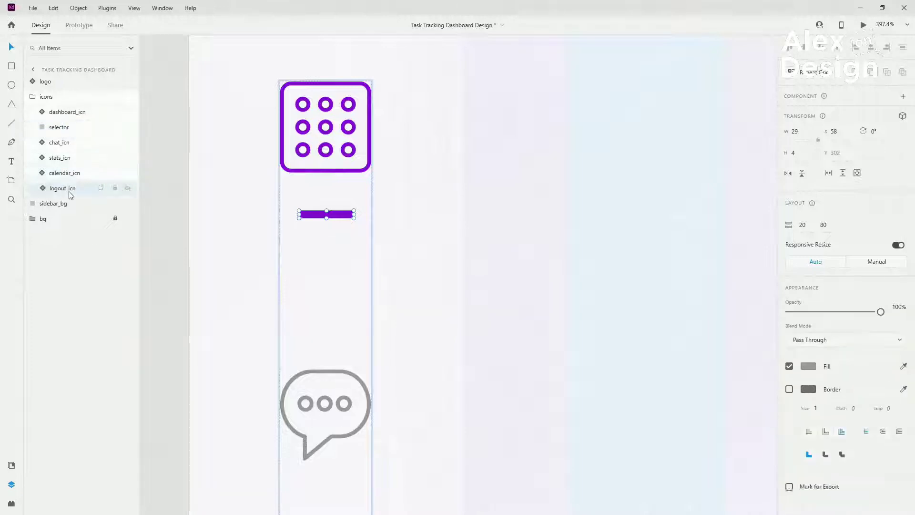
Take logout_icn out of the icons group, align it to the artboard's bottom edge and raise it to Y 992.
left_click_drag(70, 194, 62, 89)
scroll(318, 126, "down", 3)
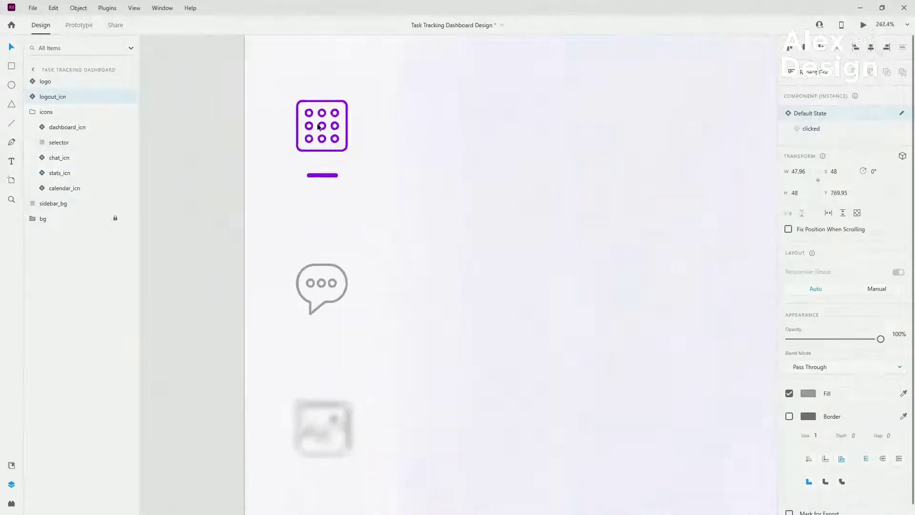
scroll(319, 126, "down", 5)
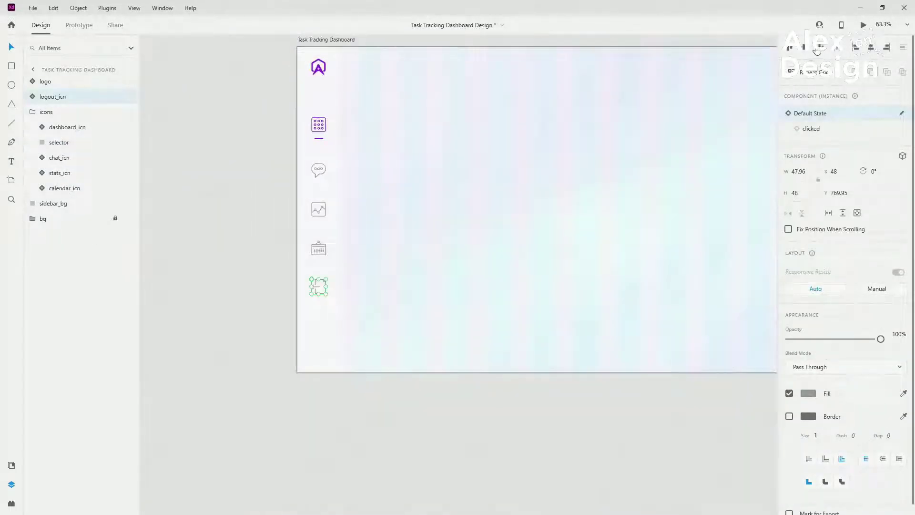
left_click(816, 50)
key("shift+Up")
key("shift+Up")
key("shift+Up")
key("shift+Up")
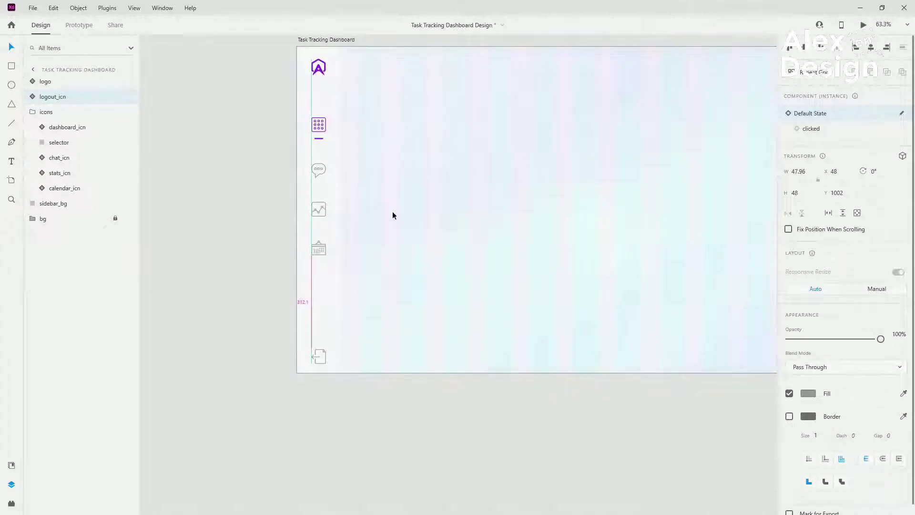
Place logout_icn below the collapsed icons group in the layer order and centre the icons group vertically on the artboard.
left_click(33, 112)
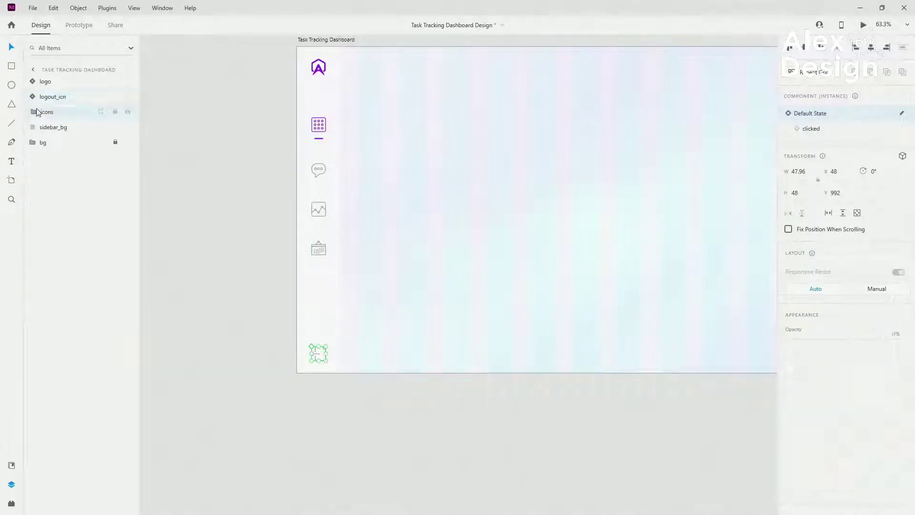
left_click(46, 112)
left_click_drag(67, 97, 63, 119)
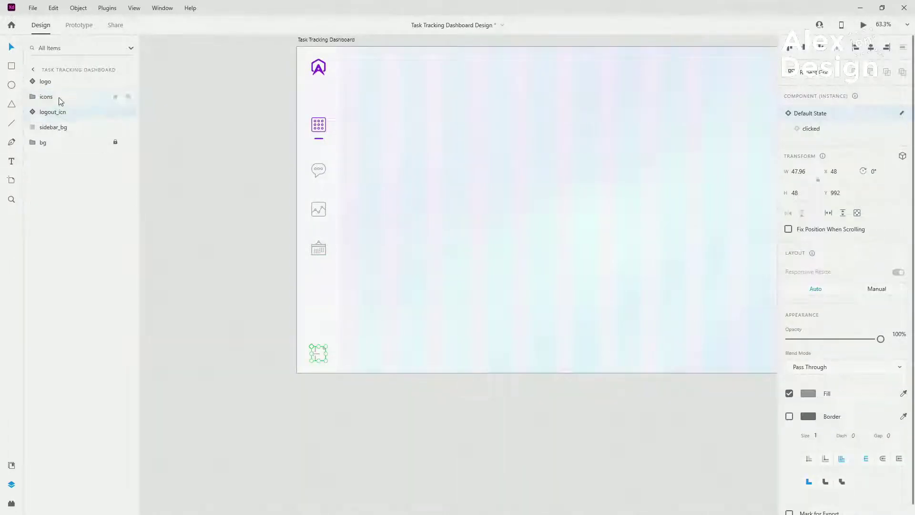
left_click(56, 98)
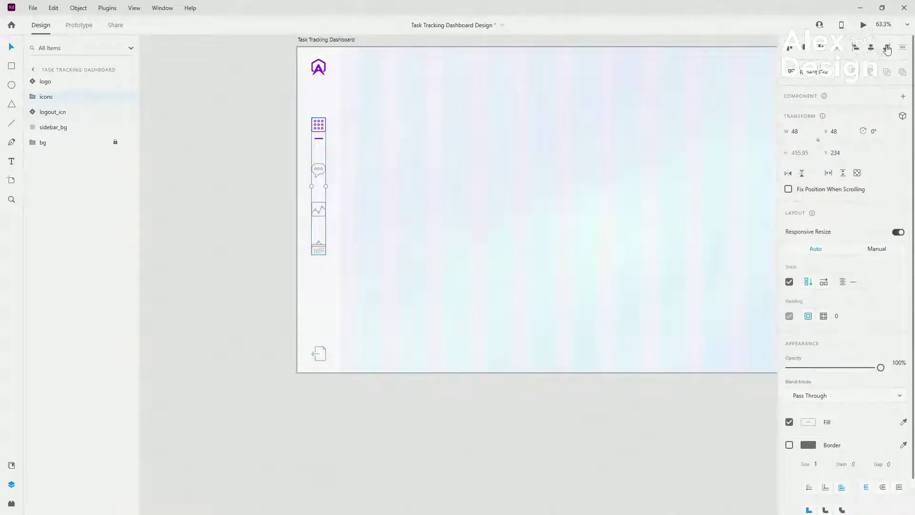
left_click(809, 50)
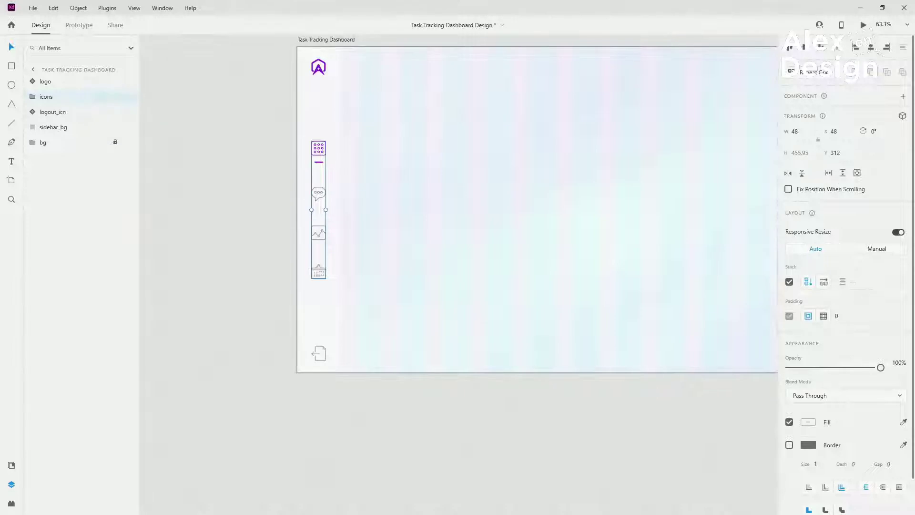
Group the logo, icons, logout_icn and sidebar_bg layers and name the group sidebar.
left_click(45, 81)
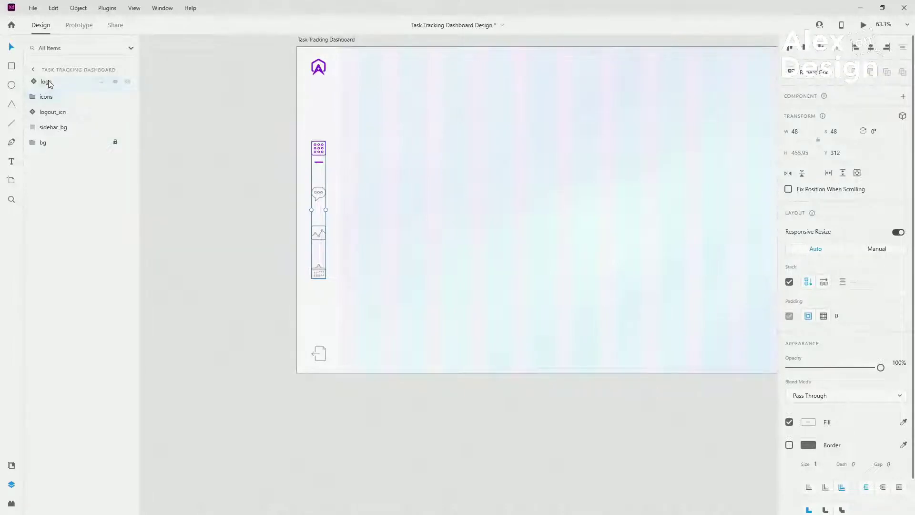
left_click(57, 127, "shift")
key("ctrl+g")
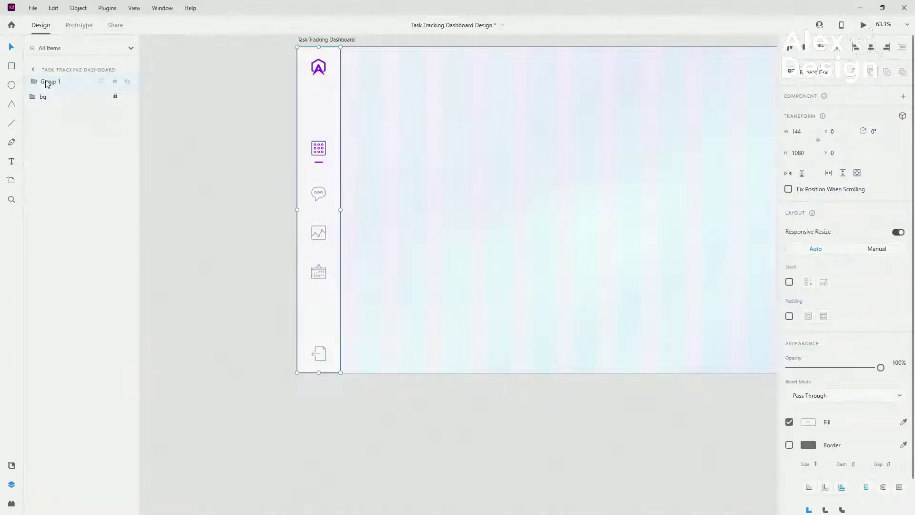
double_click(46, 82)
type("sidebar")
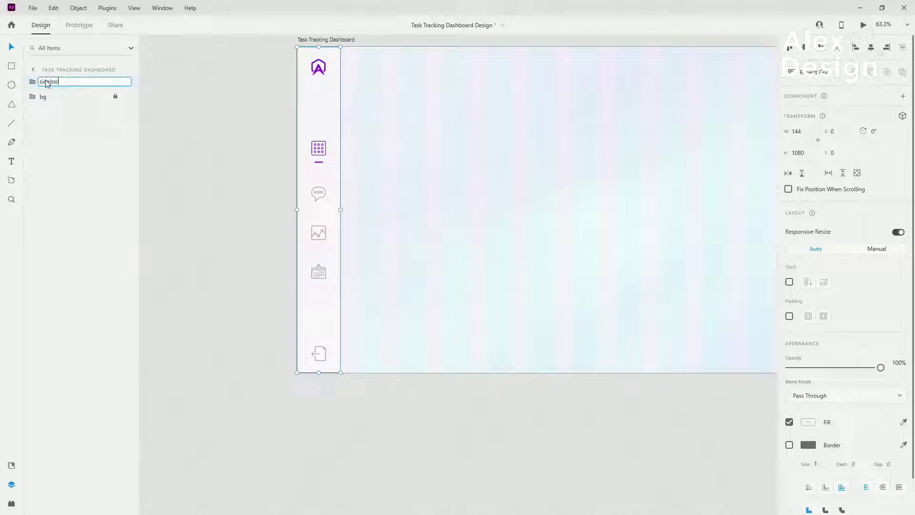
key("Return")
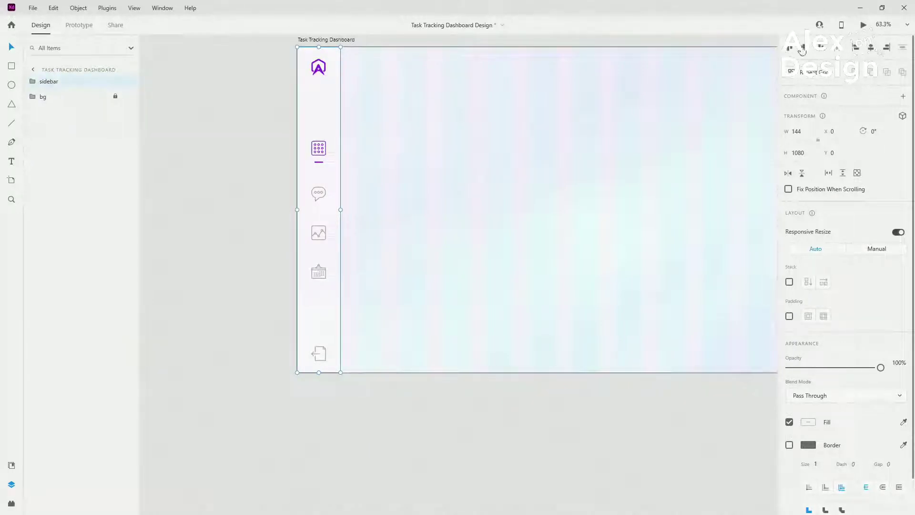
Draw a rectangle about 662 by 87 beside the sidebar near the artboard's top edge, at X 200 and Y 32.
scroll(260, 155, "down", 2)
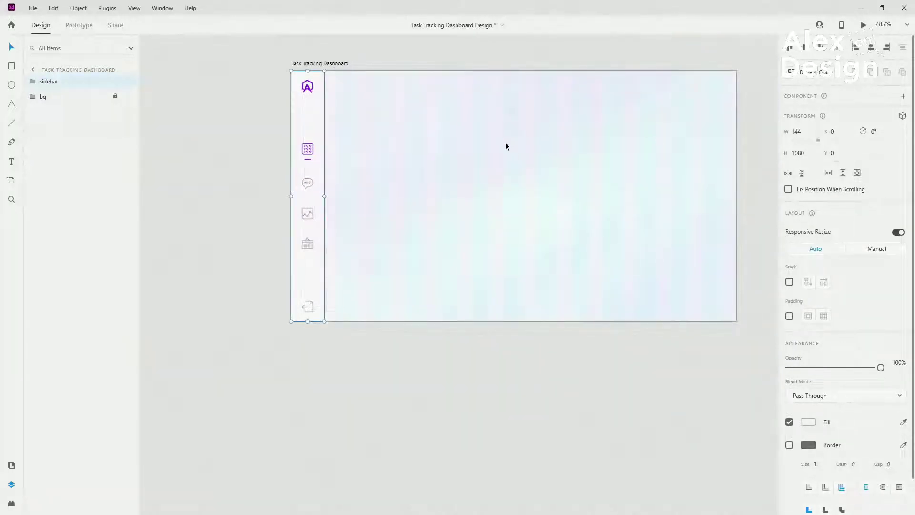
key("ctrl+0")
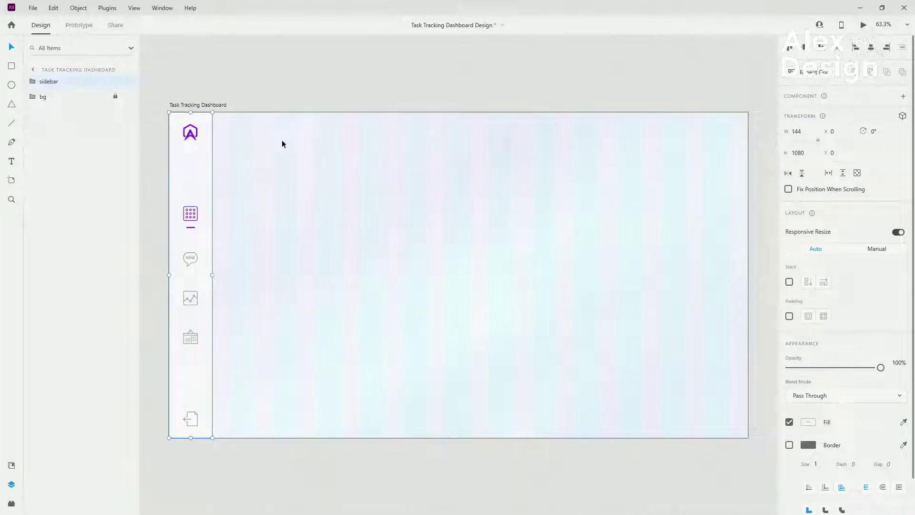
key("r")
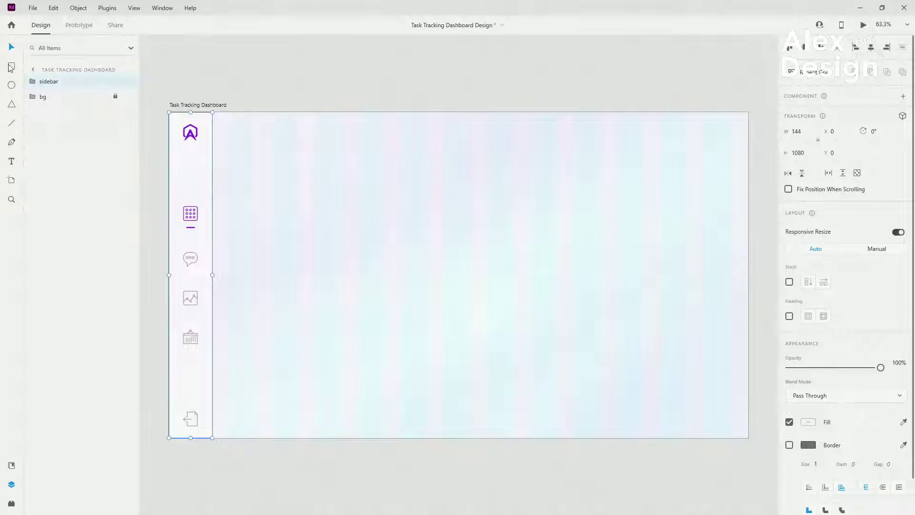
scroll(244, 117, "up", 2)
scroll(244, 117, "up", 3)
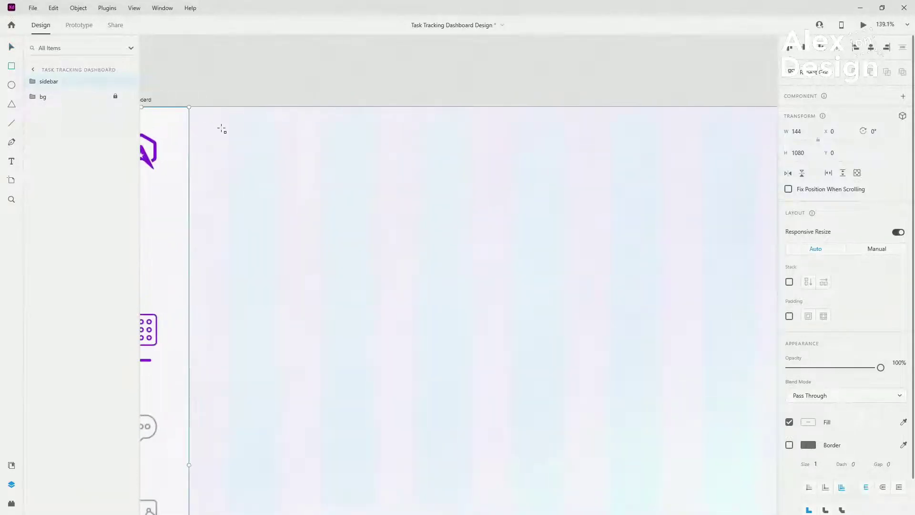
left_click_drag(226, 128, 664, 186)
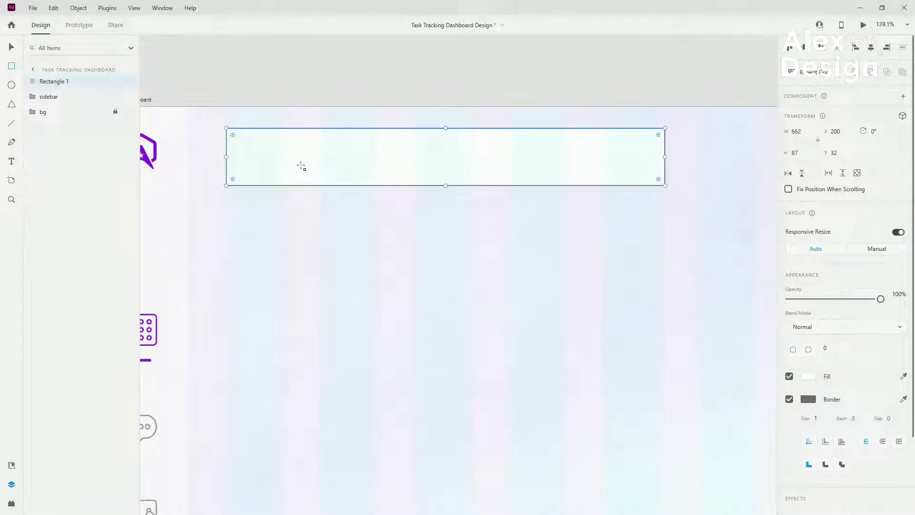
Narrow the new rectangle to a width of 512 and set its height to 60.
key("v")
mouse_move(298, 143)
left_mouse_down()
mouse_move(324, 146)
mouse_move(297, 144)
left_mouse_up()
left_click_drag(663, 157, 565, 162)
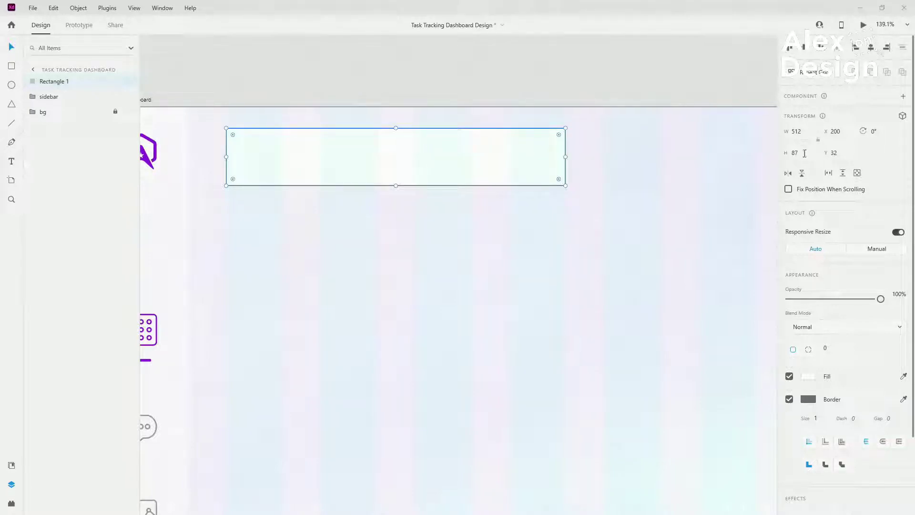
key("Return")
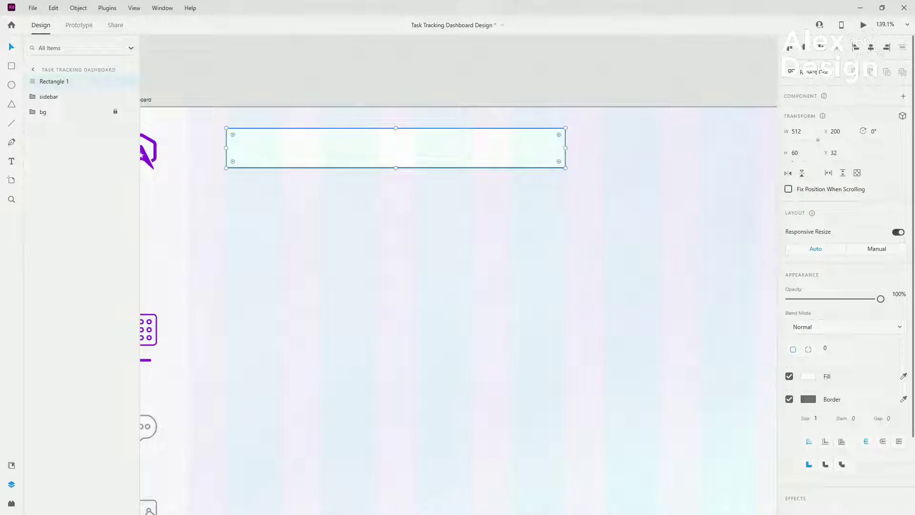
Apply the outline_grey document colour to the rectangle's border.
left_click(12, 465)
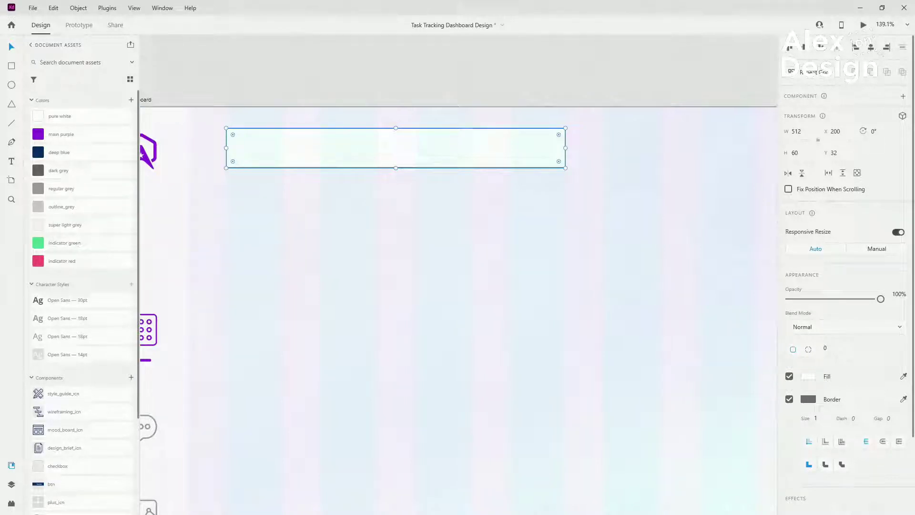
left_click(902, 398)
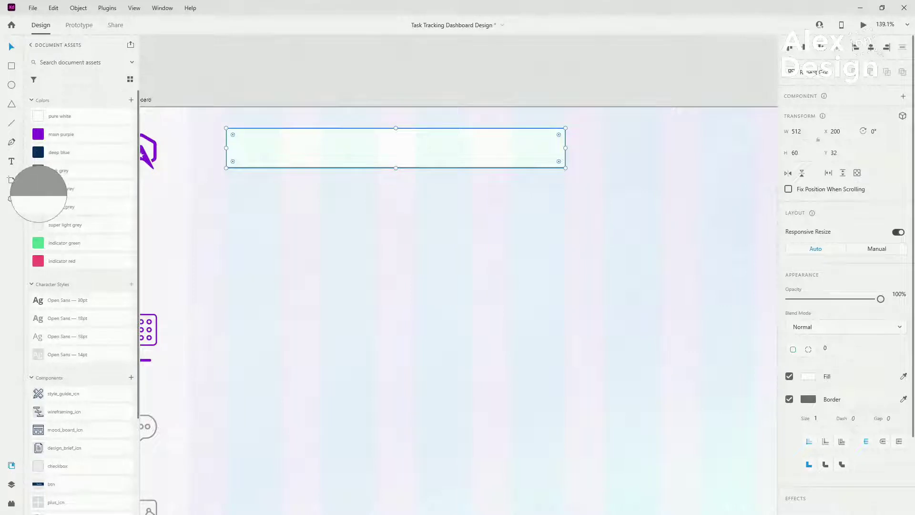
left_click(38, 207)
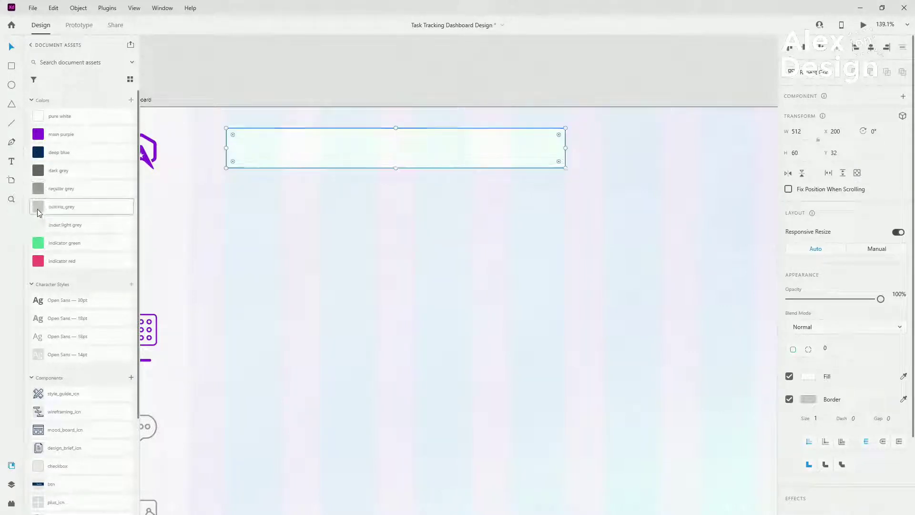
right_click(57, 208)
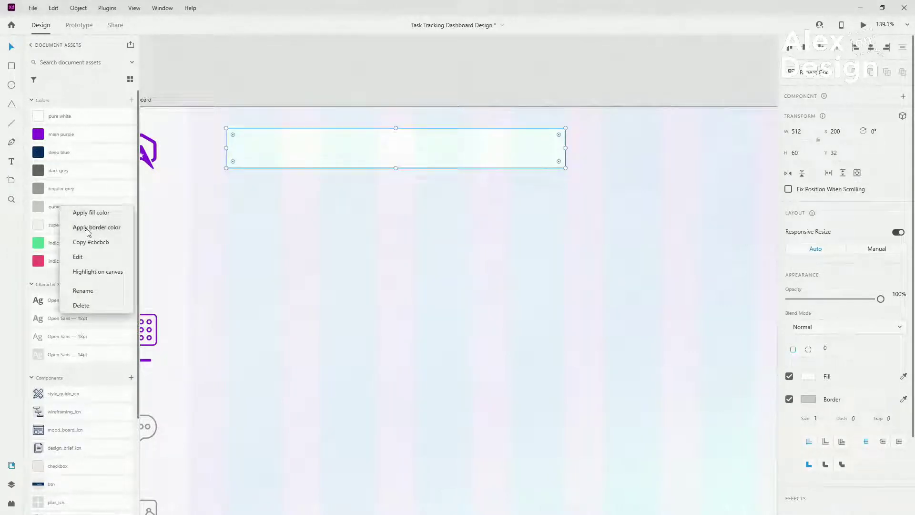
left_click(12, 50)
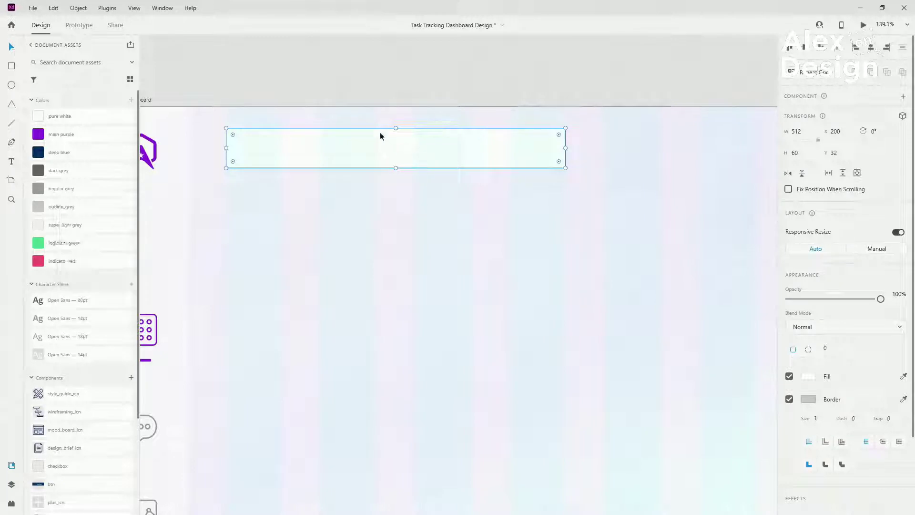
Place the search_icn component inside the right end of the rectangle and align the two vertically by their middles.
scroll(86, 309, "down", 3)
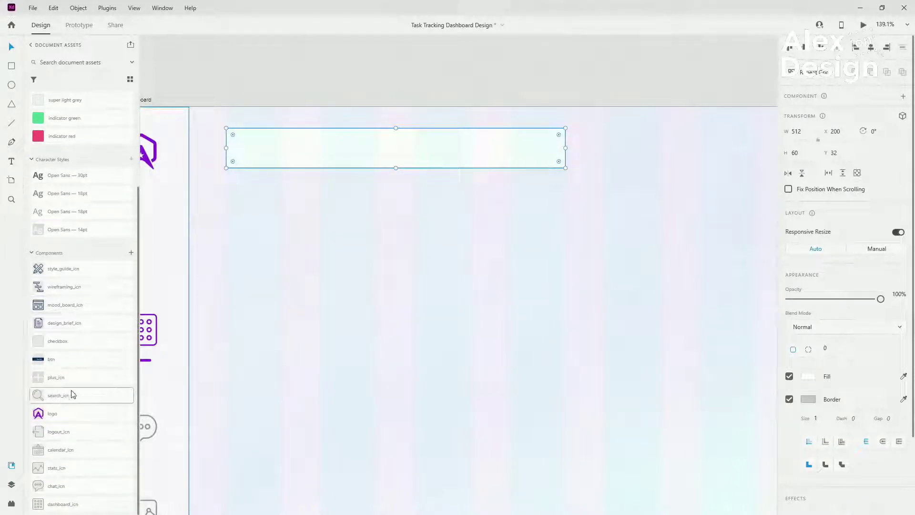
left_click_drag(75, 393, 548, 137)
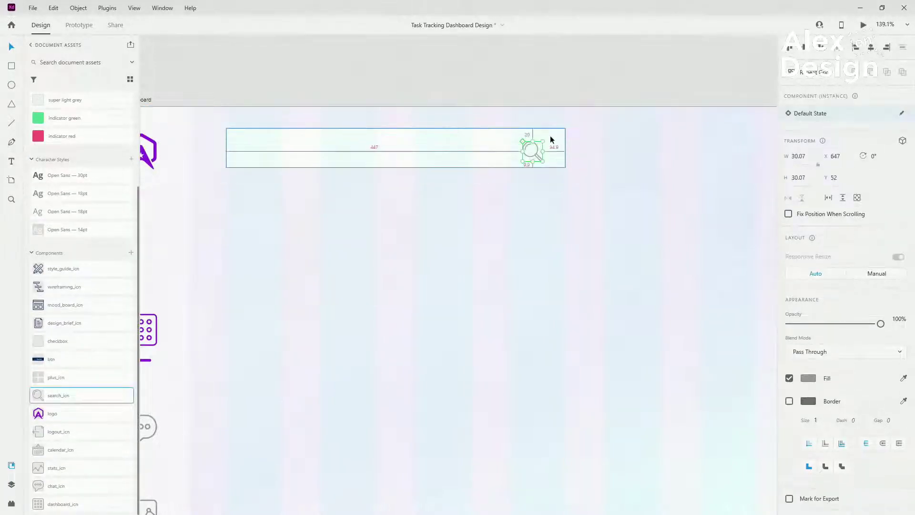
key("ctrl+3")
left_click(548, 150, "shift")
left_click(804, 48)
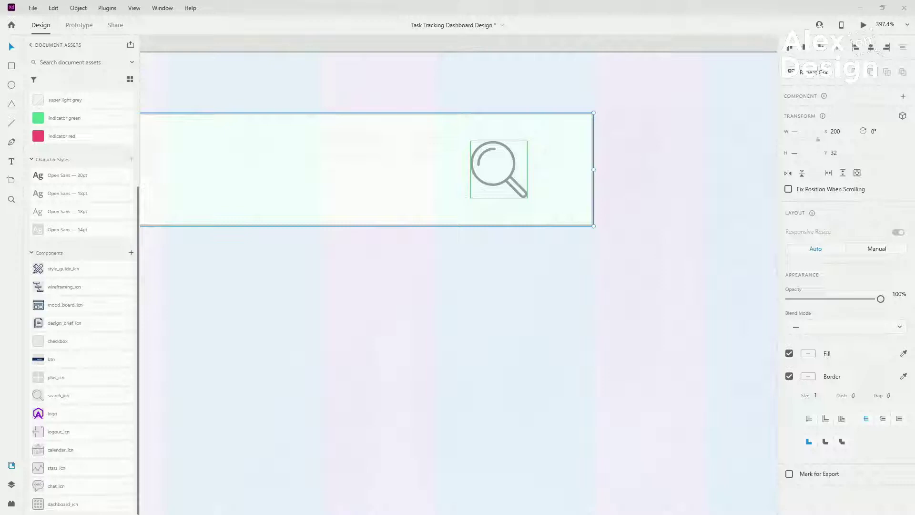
scroll(555, 159, "up", 5)
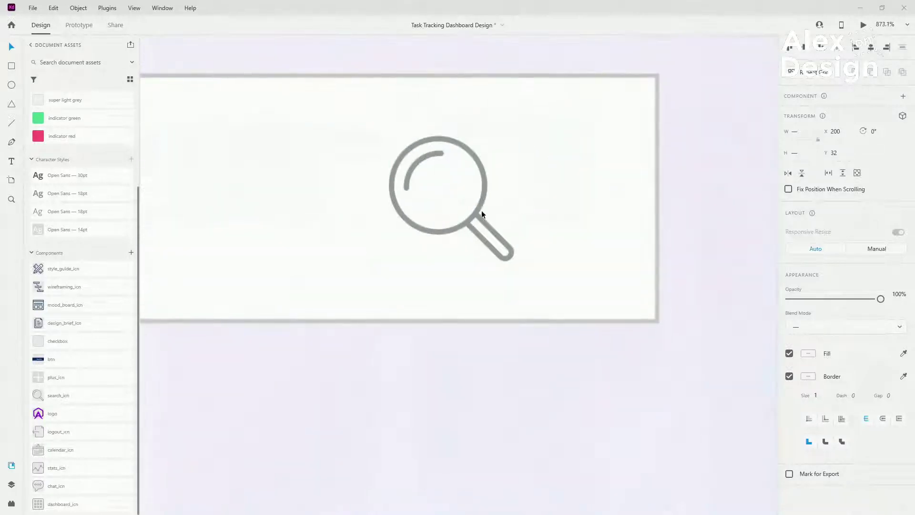
mouse_move(478, 211)
left_mouse_down()
mouse_move(631, 214)
mouse_move(476, 202)
left_mouse_up()
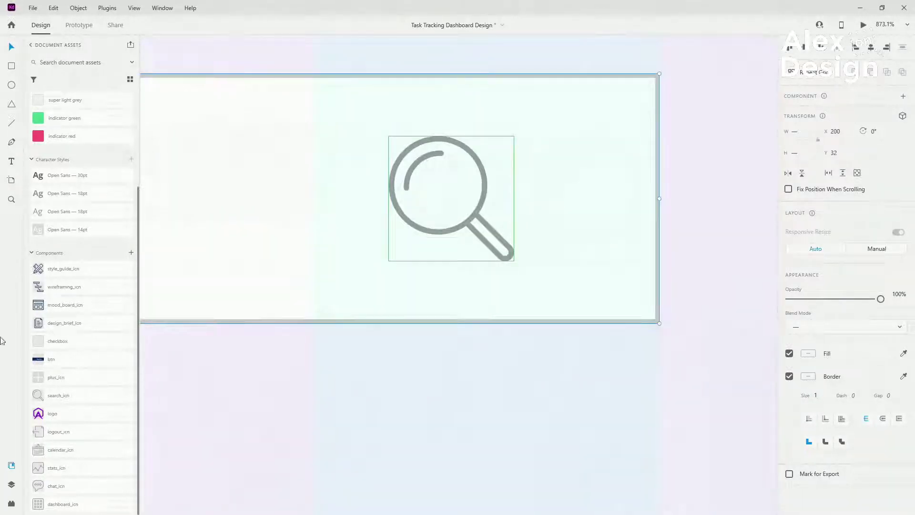
Rename the Rectangle 1 layer as search_bg.
left_click(12, 484)
double_click(53, 96)
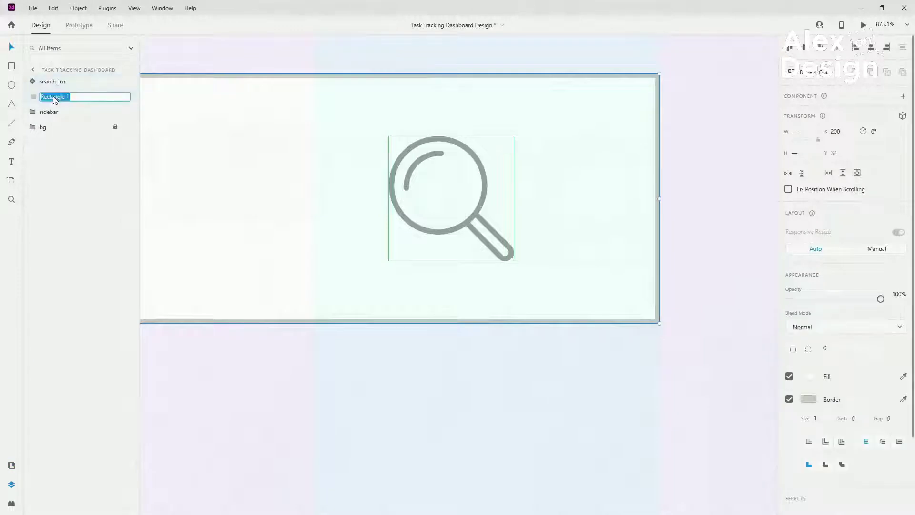
type("searc")
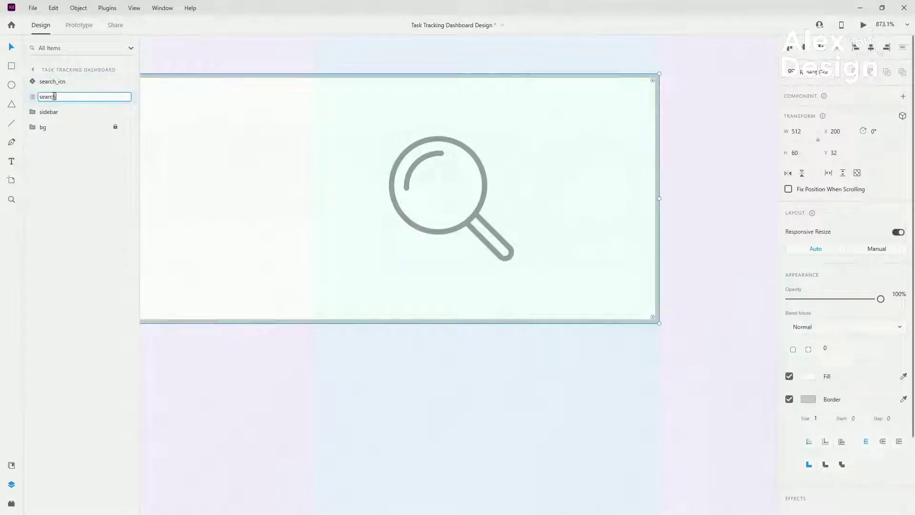
type("h_bg")
key("Return")
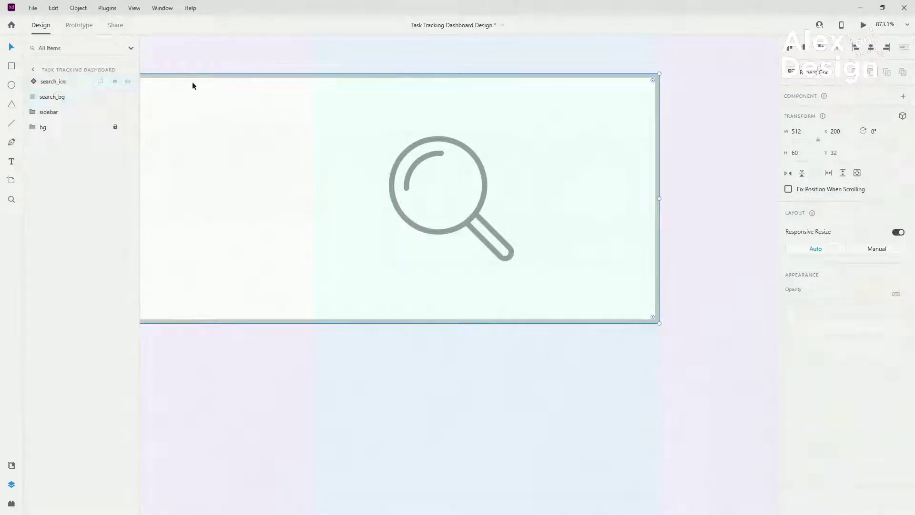
Try to align search_icn with the right edge of search_bg.
left_click(502, 198)
left_click_drag(490, 180, 627, 177)
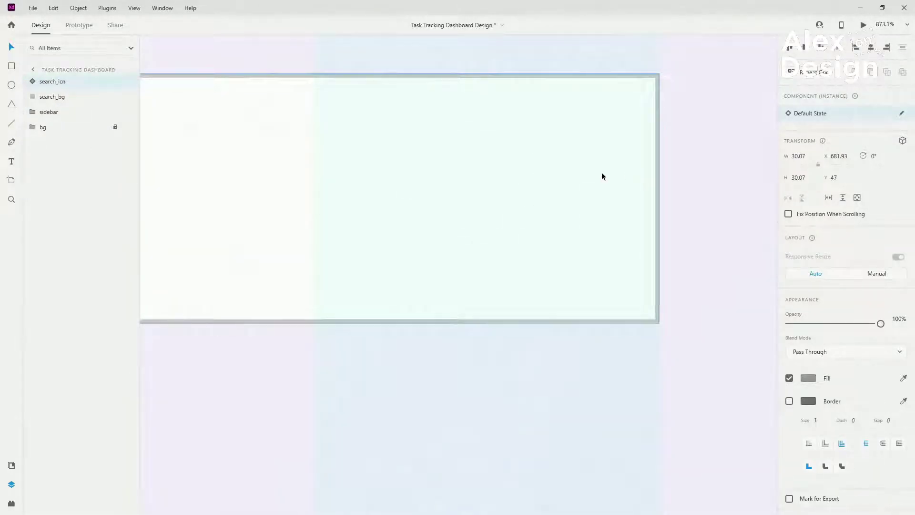
scroll(580, 173, "down", 10)
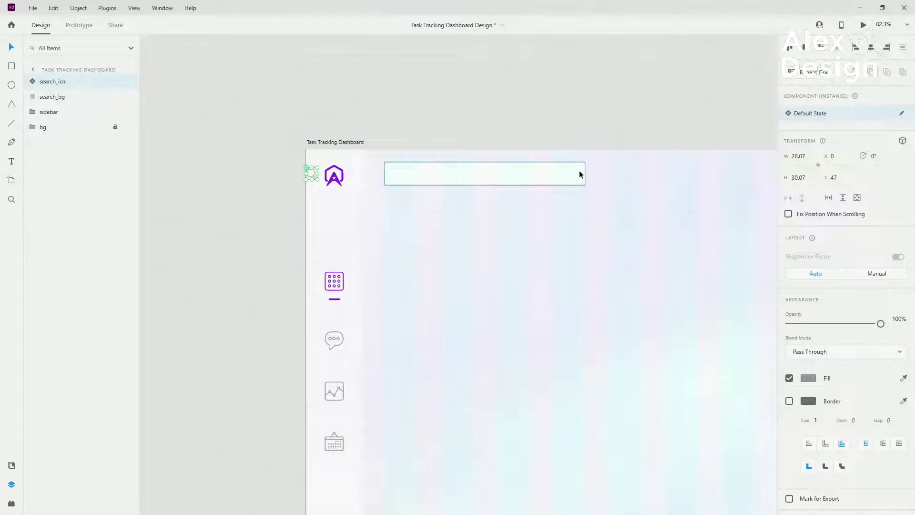
Nudge search_icn rightward from the artboard's left edge into the search field, to X 650.
key("shift+Right")
key("shift+Right")
key("shift+Right")
key("shift+Right")
key("shift+Right")
key("shift+Right")
key("shift+Right")
key("shift+Right")
key("shift+Right")
key("shift+Right")
key("shift+Right")
key("shift+Right")
key("shift+Right")
key("shift+Right")
key("shift+Right")
key("shift+Right")
key("shift+Right")
key("shift+Right")
key("shift+Right")
key("shift+Right")
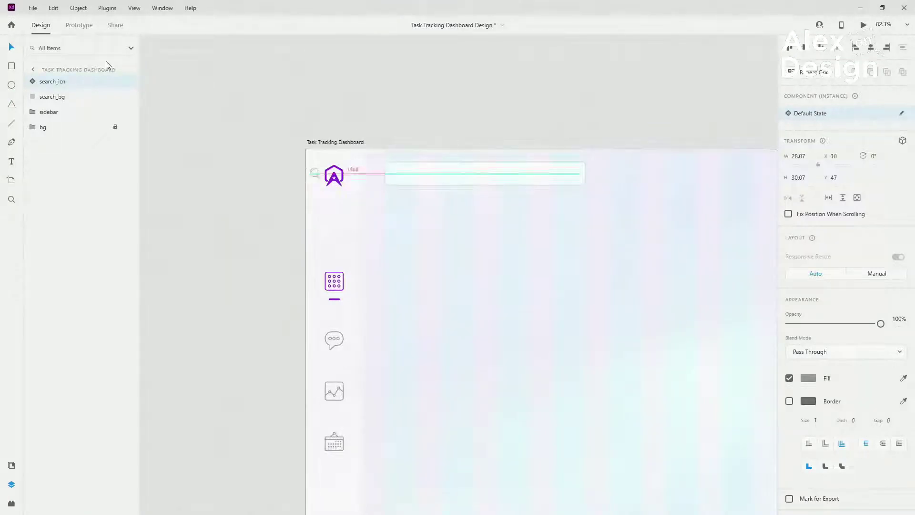
key("shift+Right")
key("shift+Right")
key("shift+Right")
key("shift+Right")
key("shift+Right")
key("shift+Right")
key("shift+Right")
key("shift+Right")
key("shift+Right")
key("shift+Right")
key("shift+Right")
key("shift+Right")
key("shift+Right")
key("shift+Right")
key("shift+Right")
key("shift+Right")
key("shift+Right")
key("shift+Right")
key("shift+Right")
key("shift+Right")
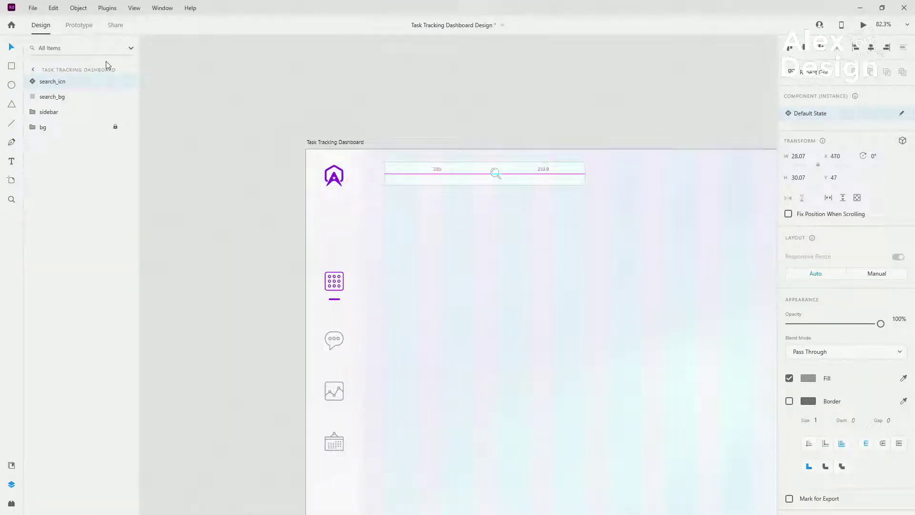
scroll(594, 192, "up", 1)
scroll(593, 191, "up", 20)
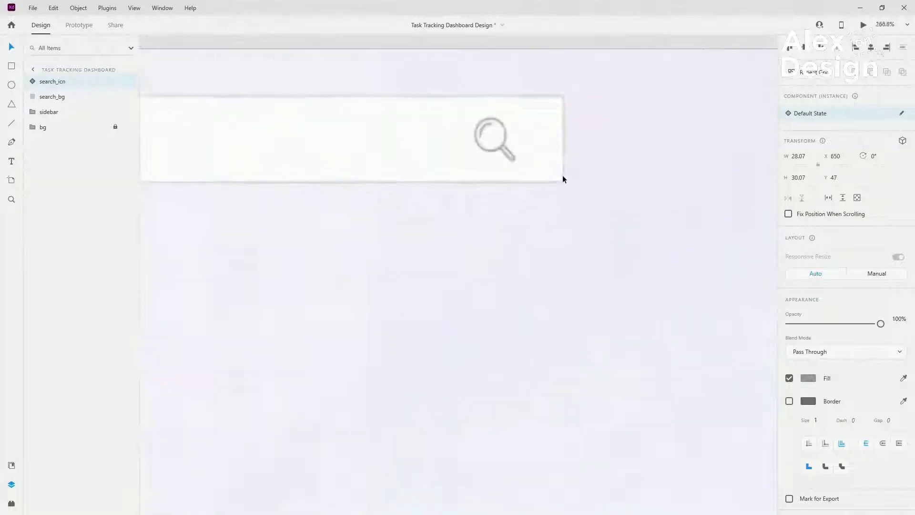
Snap search_icn to the right edge of search_bg and shift it 40 inward, to X 643.93.
left_click_drag(436, 82, 545, 86)
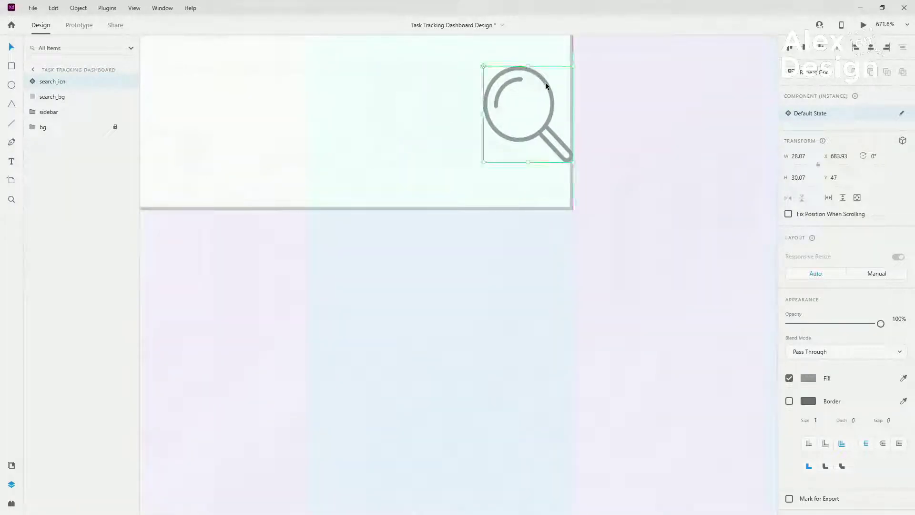
key("shift+Left")
key("shift+Left")
key("shift+Left")
key("shift+Left")
scroll(637, 131, "down", 5)
scroll(638, 131, "down", 8)
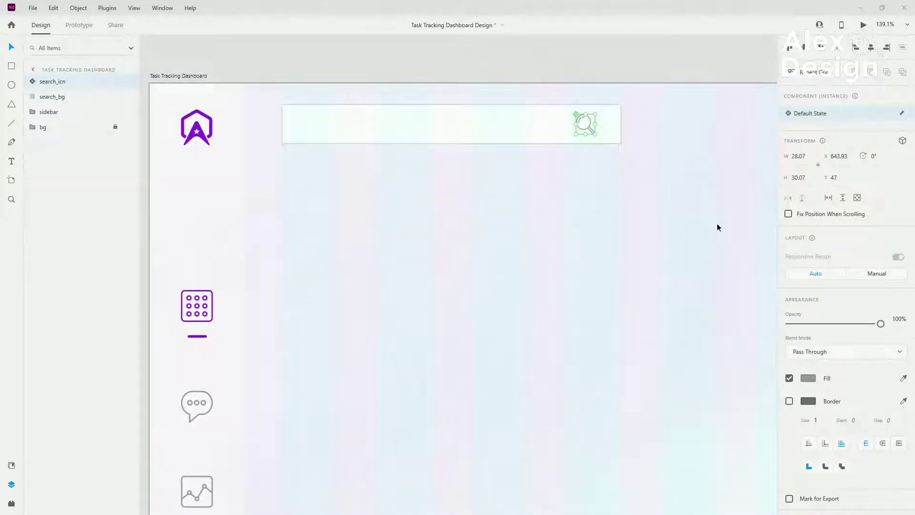
Set the corner radius of search_bg to 5.
left_click(413, 123)
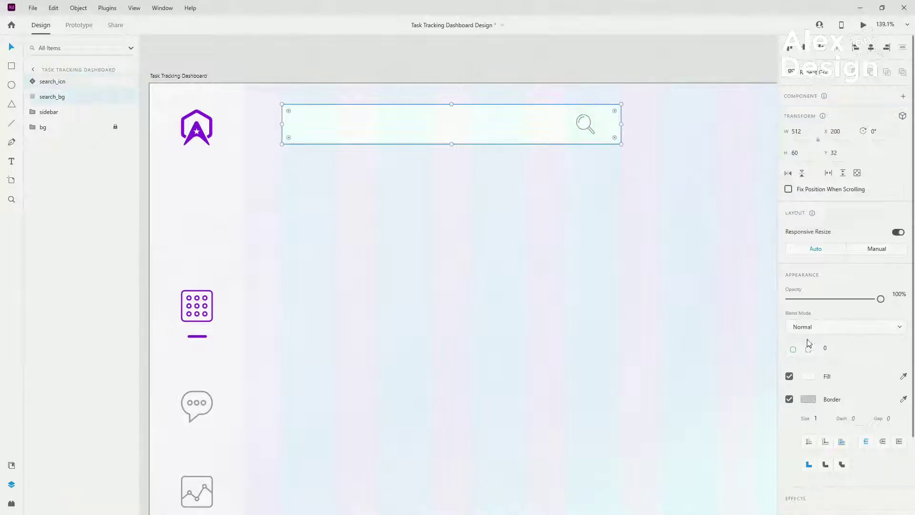
type("5")
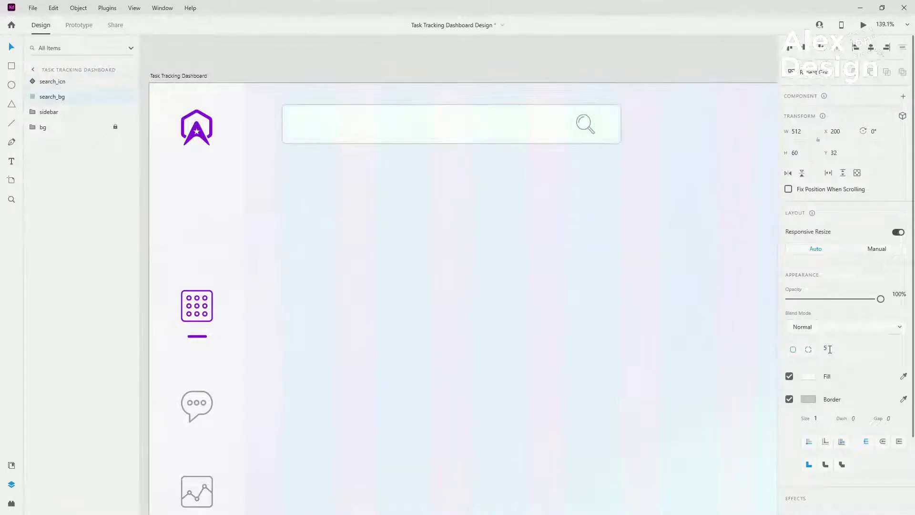
scroll(259, 86, "up", 10)
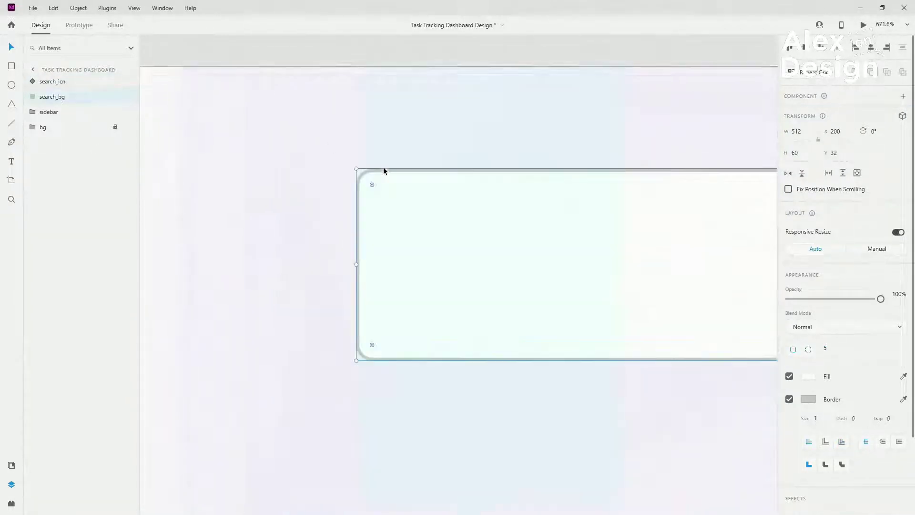
Add the text "Search for projects" inside the left part of the search field, starting at X 276.
scroll(274, 178, "down", 6)
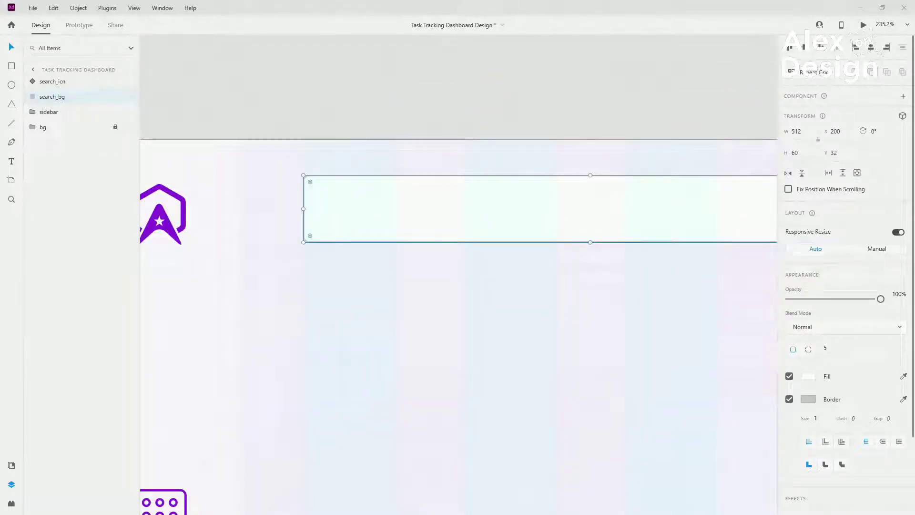
left_click(11, 164)
left_click(389, 210)
type("Se")
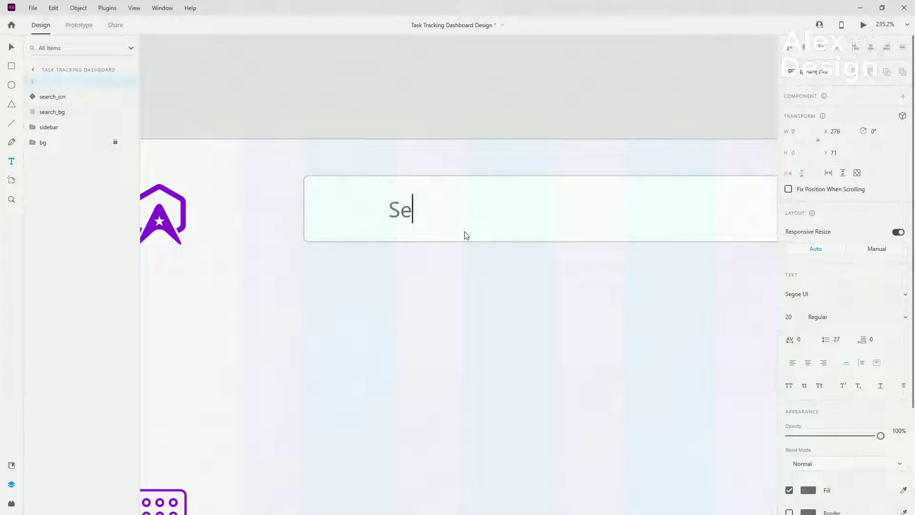
type("arch ")
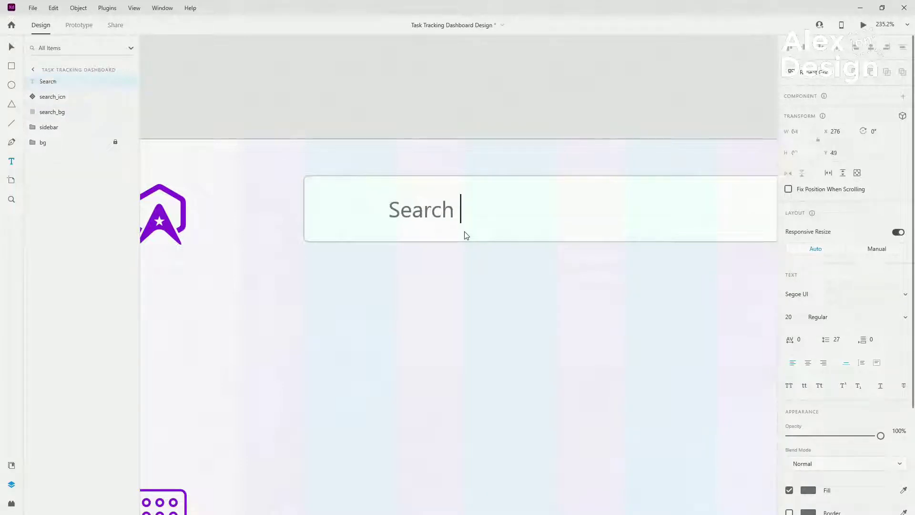
type("for projects")
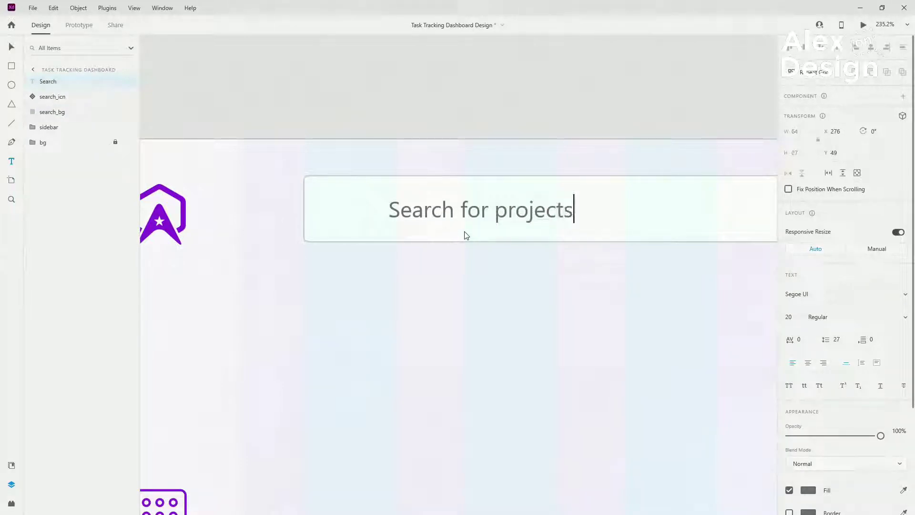
left_click(10, 47)
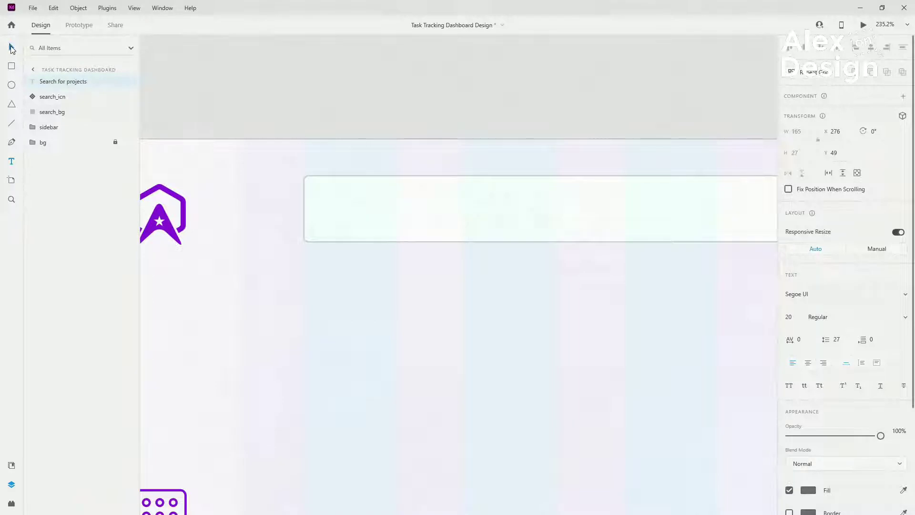
Apply the lighter grey Open Sans 18pt character style to the "Search for projects" text and move it to X 240.
left_click(5, 469)
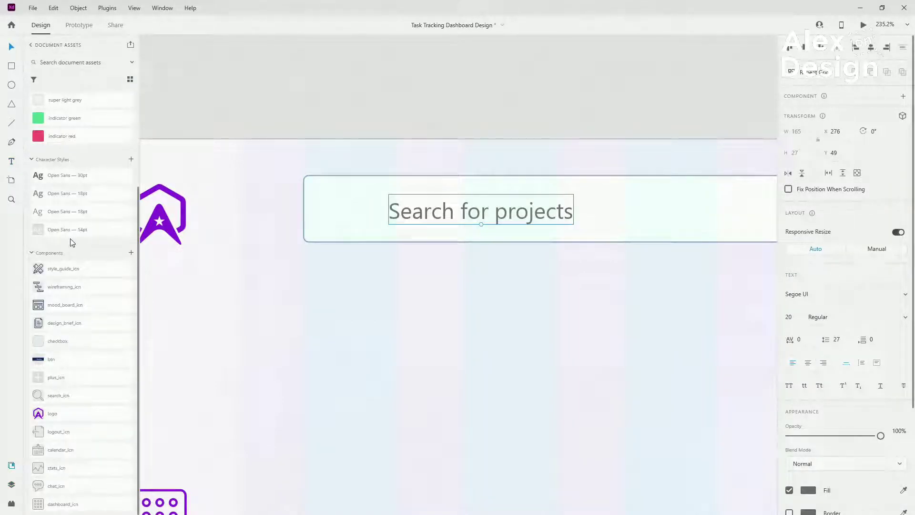
left_click(75, 213)
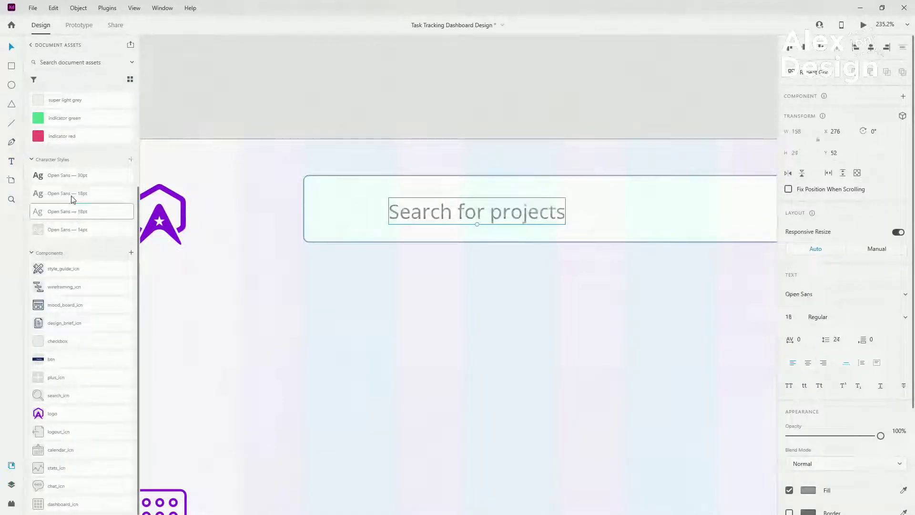
left_click_drag(449, 208, 382, 212)
key("shift+Right")
key("shift+Right")
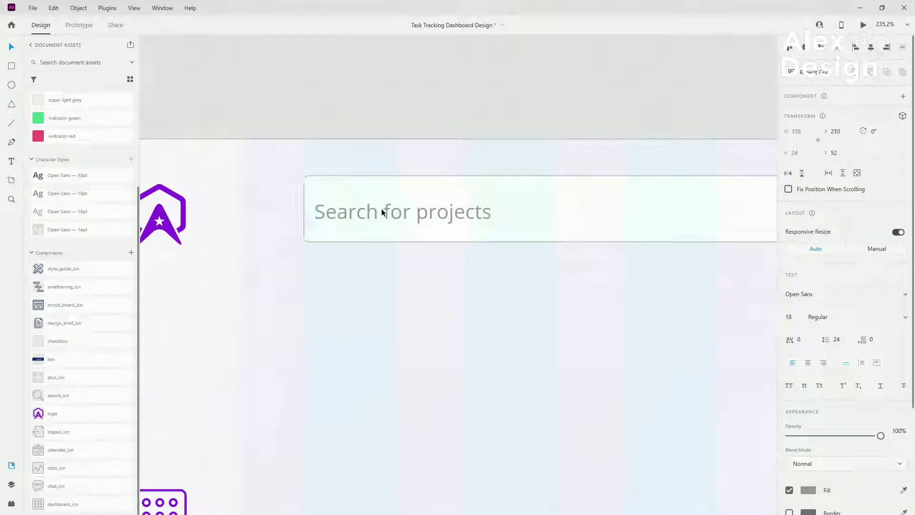
key("shift+Right")
key("shift+Right")
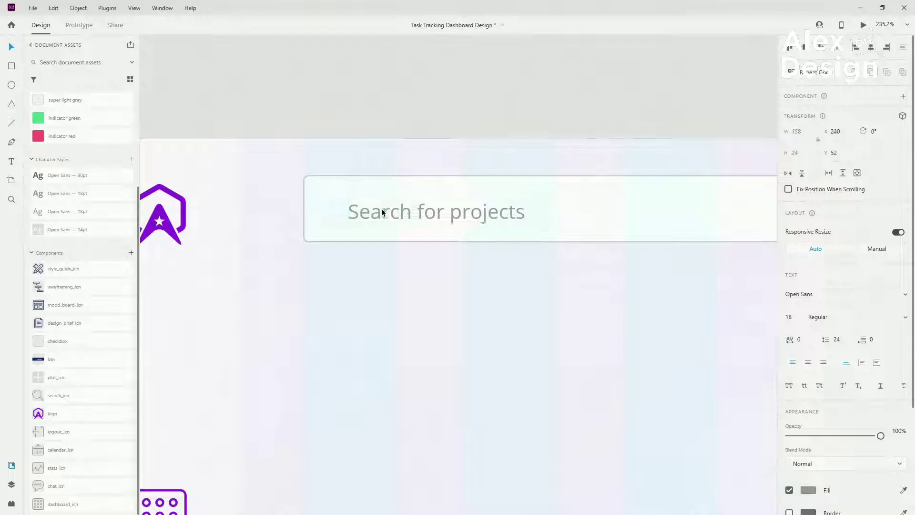
Group the "Search for projects" text, search_icn and search_bg, and name the group "search".
left_click(491, 188, "shift")
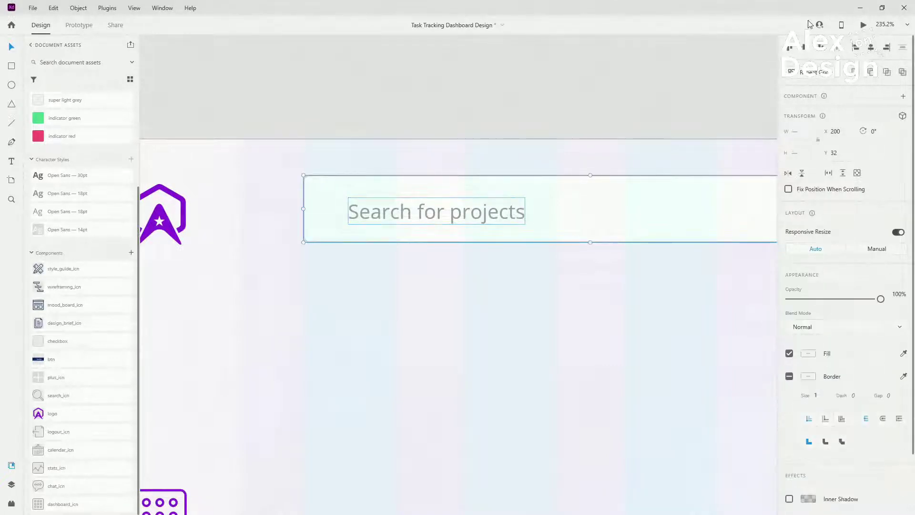
scroll(329, 187, "down", 5)
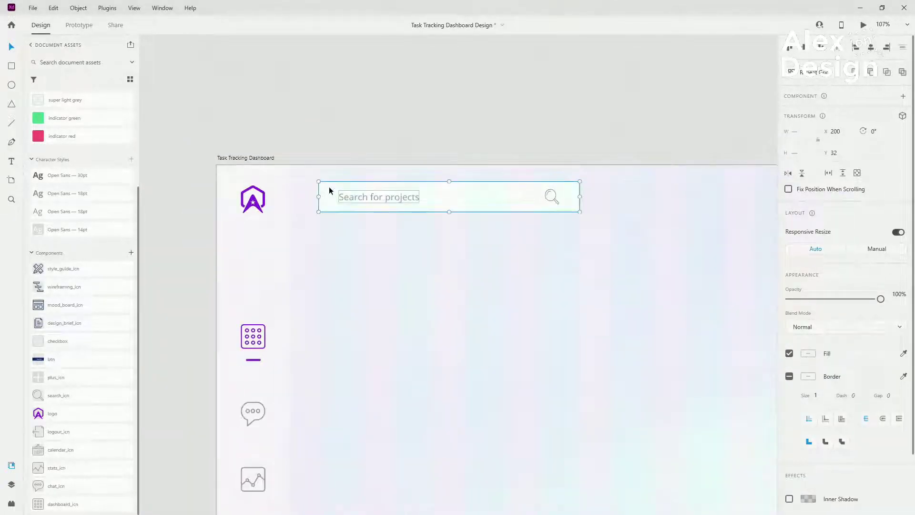
left_click(12, 484)
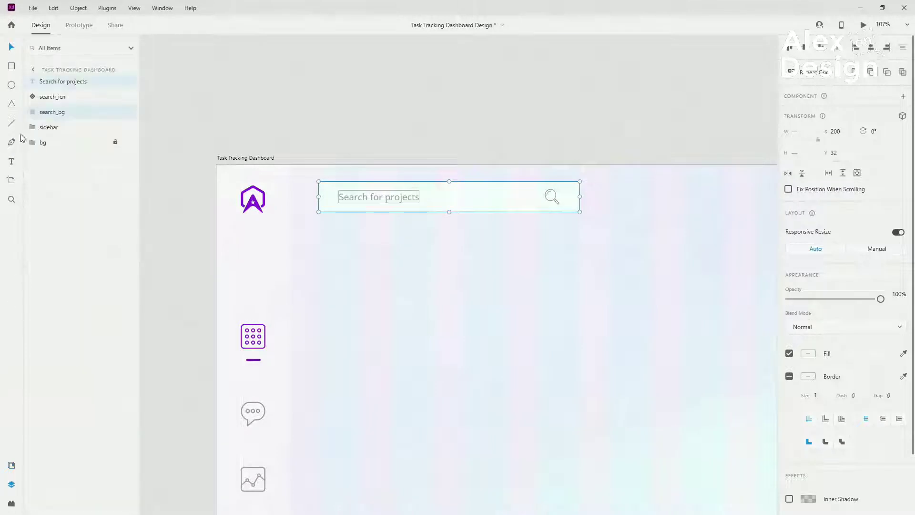
left_click(58, 85)
left_click(61, 113, "shift")
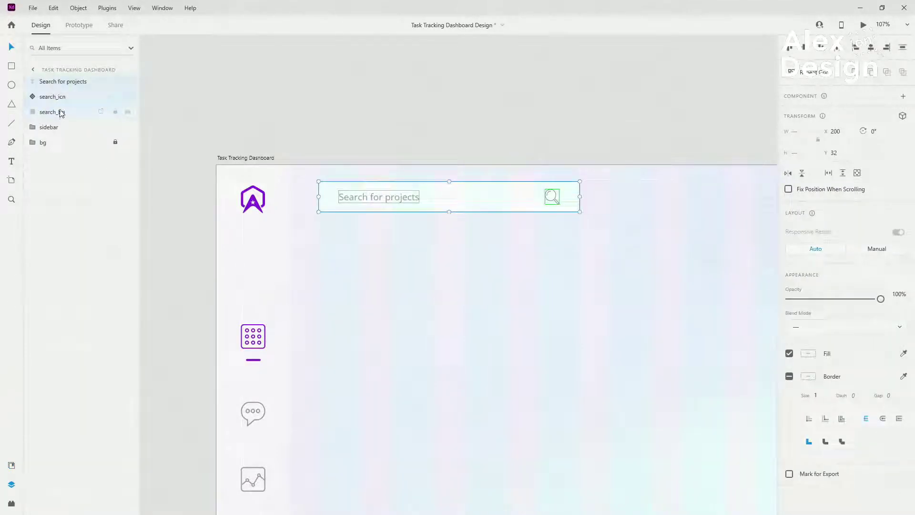
key("ctrl+g")
double_click(53, 83)
type("search")
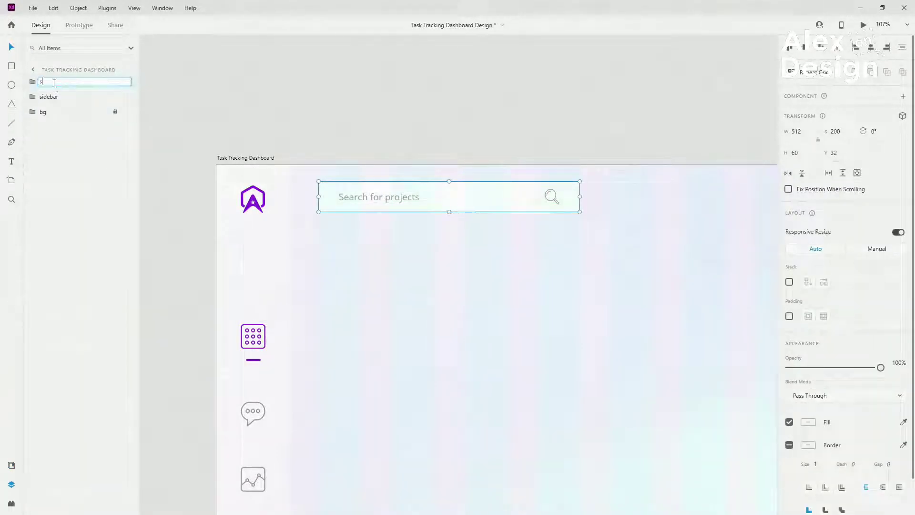
key("Return")
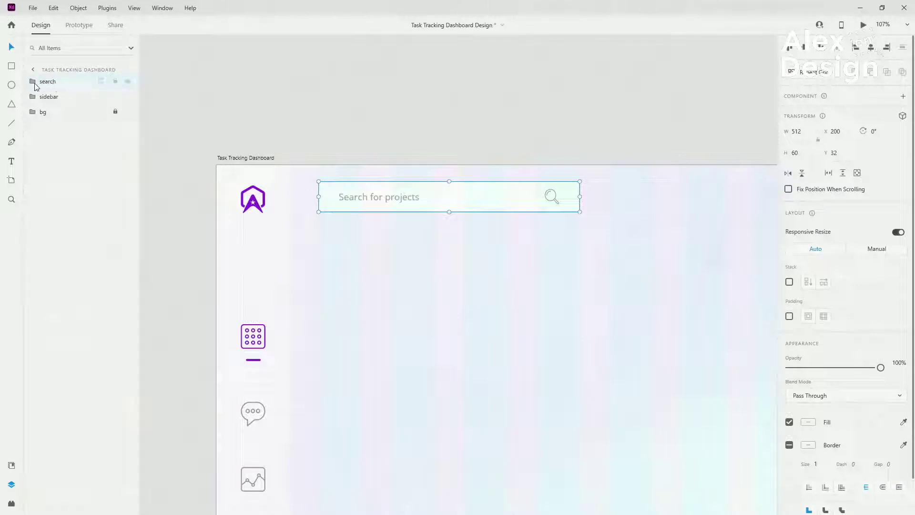
left_click(33, 82)
left_click(70, 97)
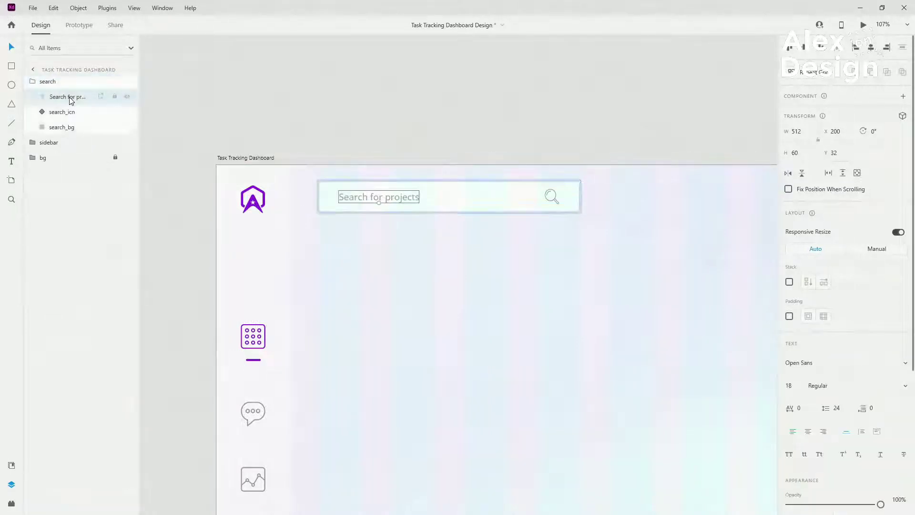
left_click(33, 81)
Draw a circle near the artboard's upper-right corner at Y 32 and set its width and height to 60.
scroll(436, 136, "down", 3)
key("ctrl+0")
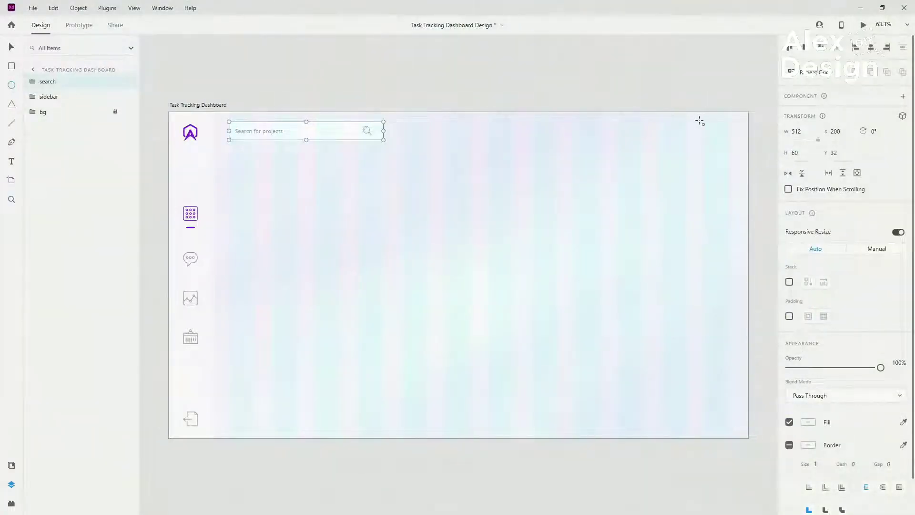
left_click_drag(704, 121, 729, 147)
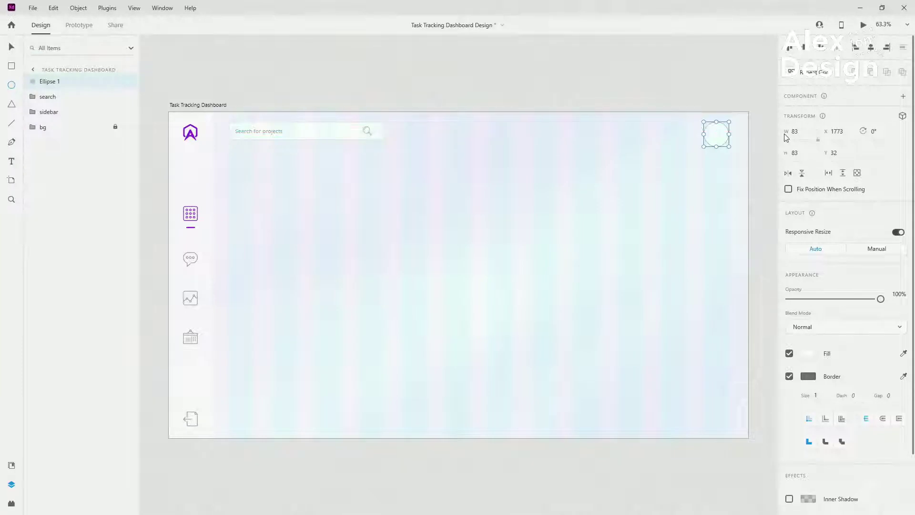
left_click(804, 130)
key("Return")
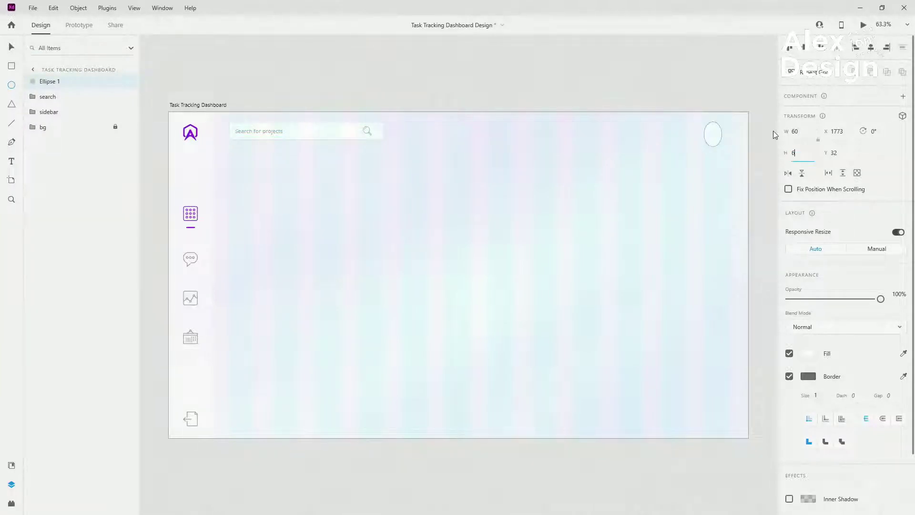
Move the circle right to the edge of the last layout column, at X 1796 and Y 32.
left_click(11, 48)
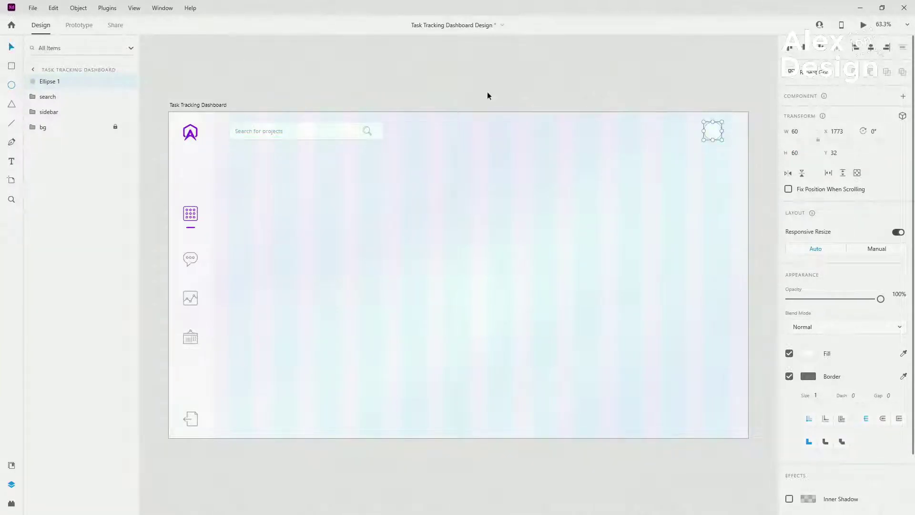
left_click_drag(716, 135, 716, 135)
scroll(736, 119, "up", 5)
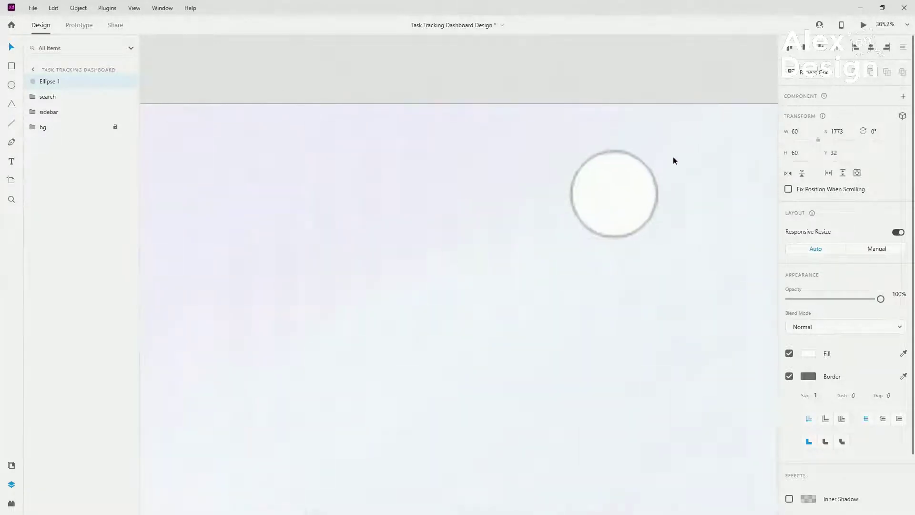
left_click_drag(623, 184, 655, 182)
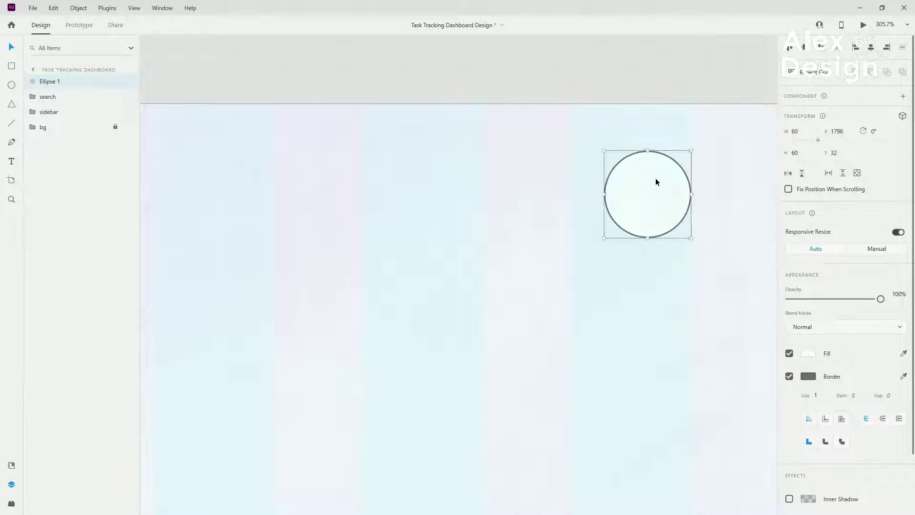
Duplicate the circle in place, naming the copy "indicator" and the original "avatar".
key("ctrl+d")
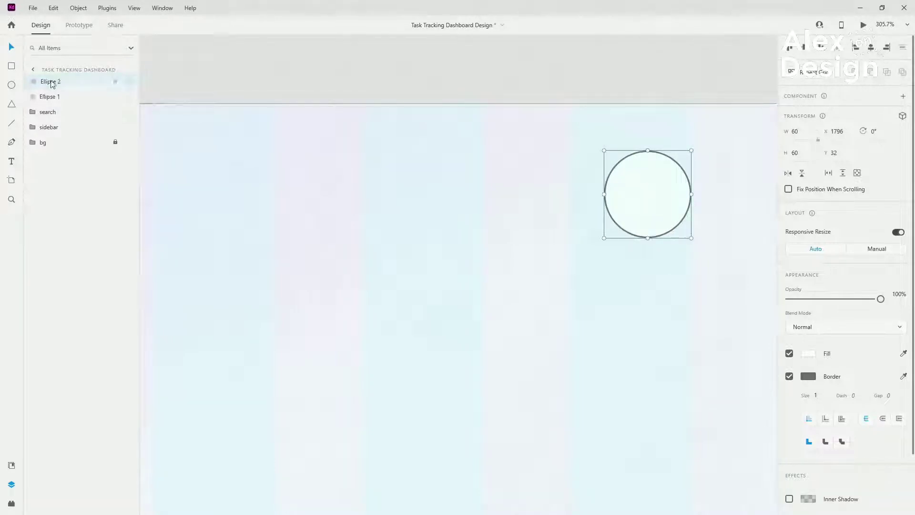
double_click(50, 82)
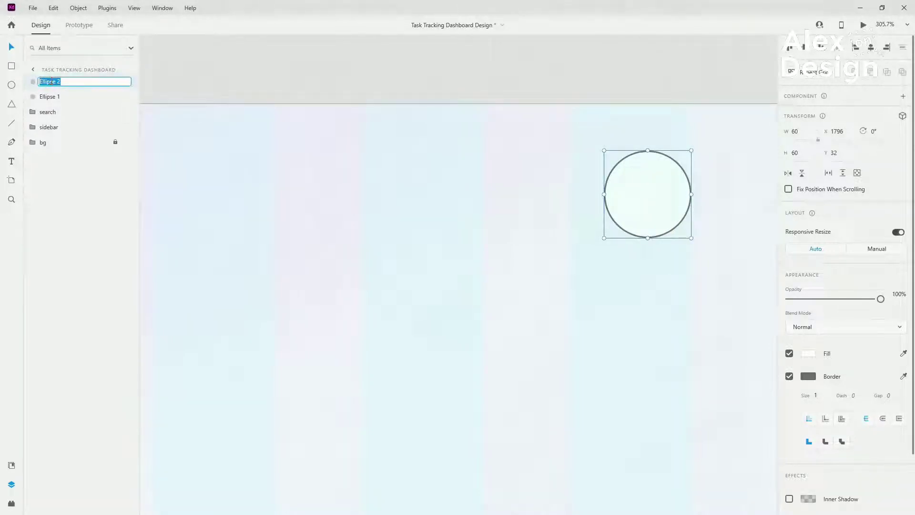
type("indicator")
key("Return")
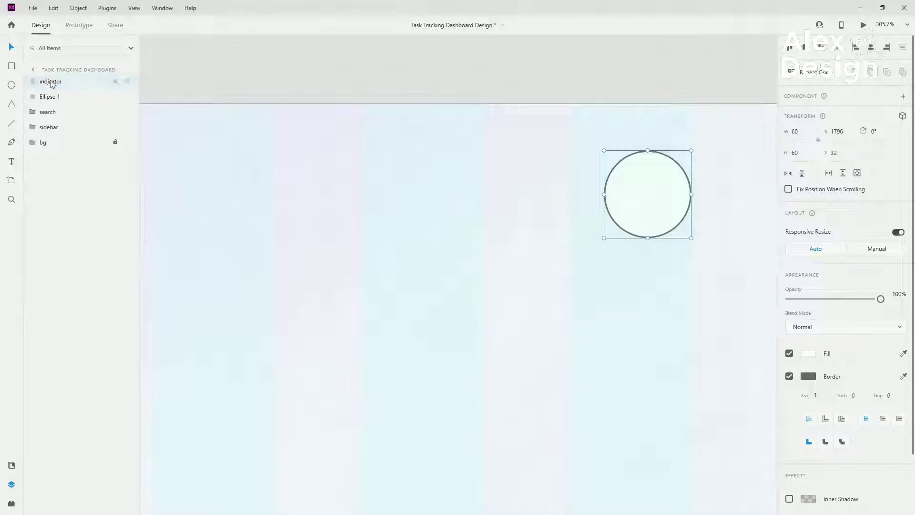
double_click(50, 97)
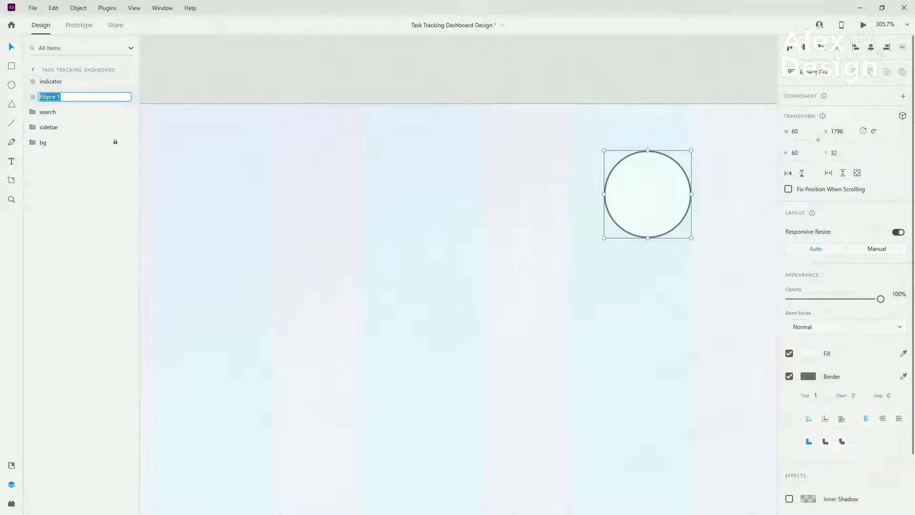
type("avatar")
key("Return")
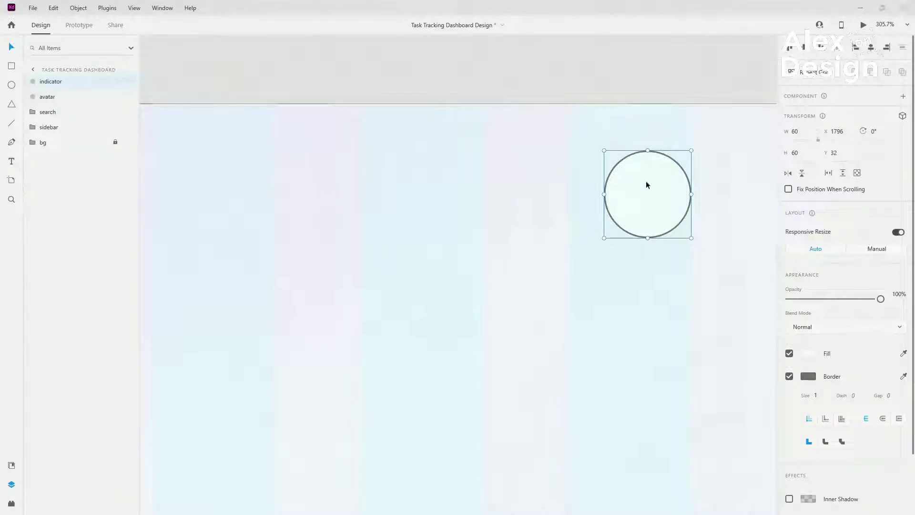
Resize the indicator circle to 14 by 14 and place it on the avatar's lower-right edge at X 1845, Y 70.
left_click(805, 130)
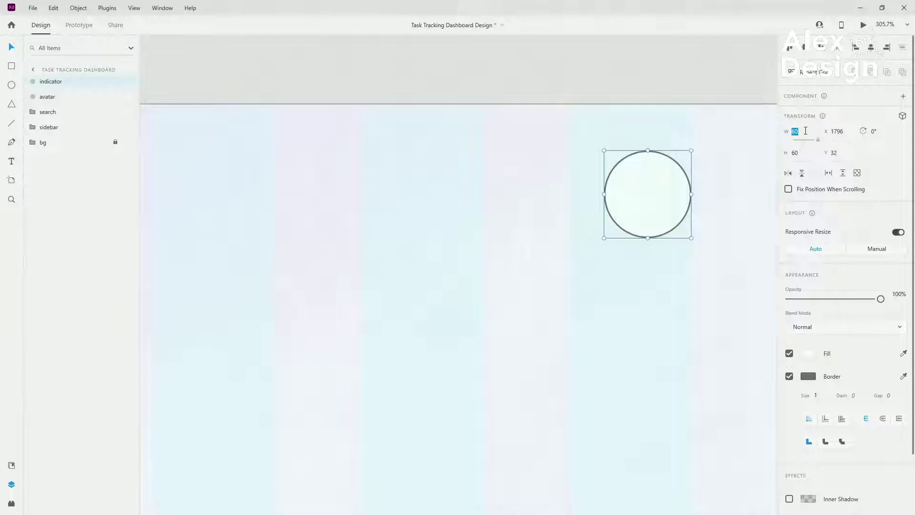
type("14")
key("Tab")
type("14")
key("Return")
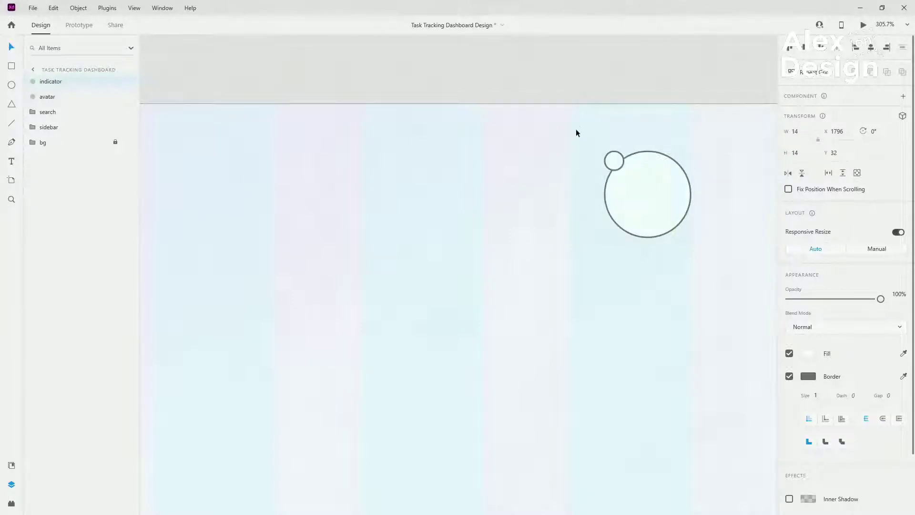
left_click_drag(612, 159, 684, 216)
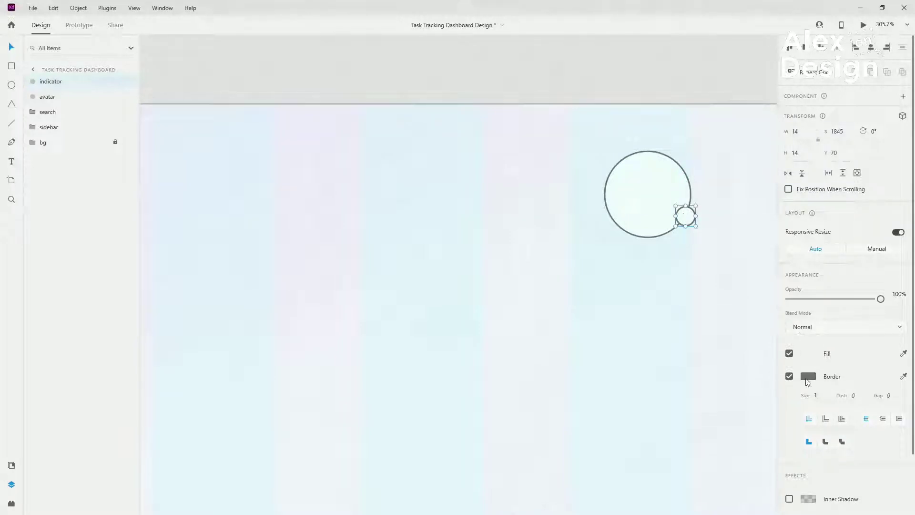
Remove the border from both the indicator and avatar circles.
left_click(667, 210, "shift")
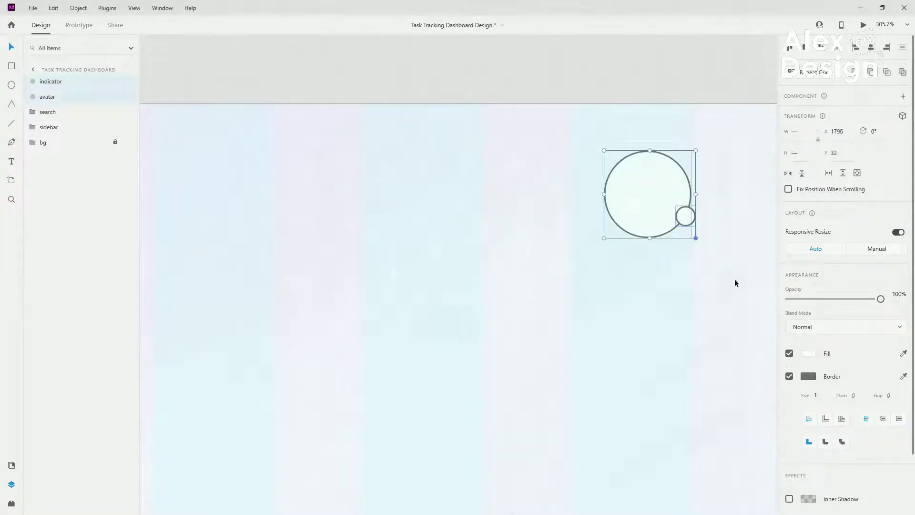
left_click(789, 377)
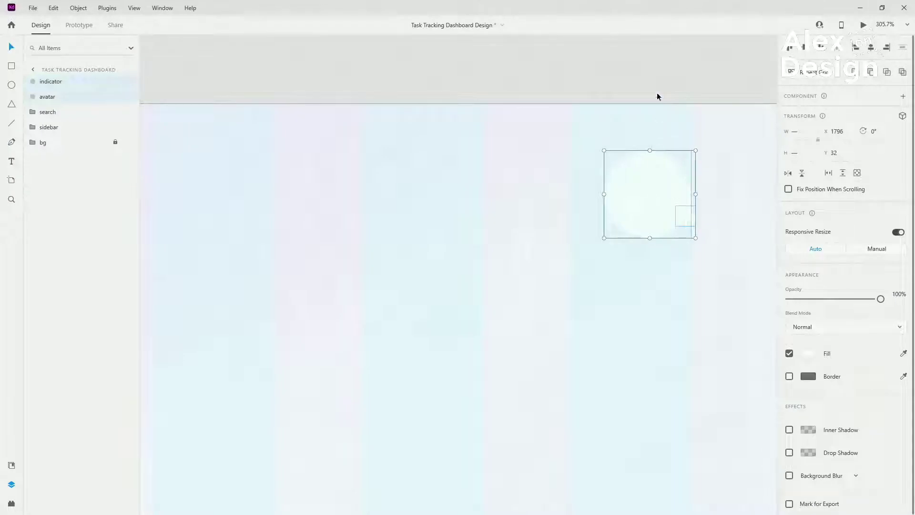
left_click(719, 227)
Fill the indicator circle with the saved "indicator green" color.
left_click(685, 215)
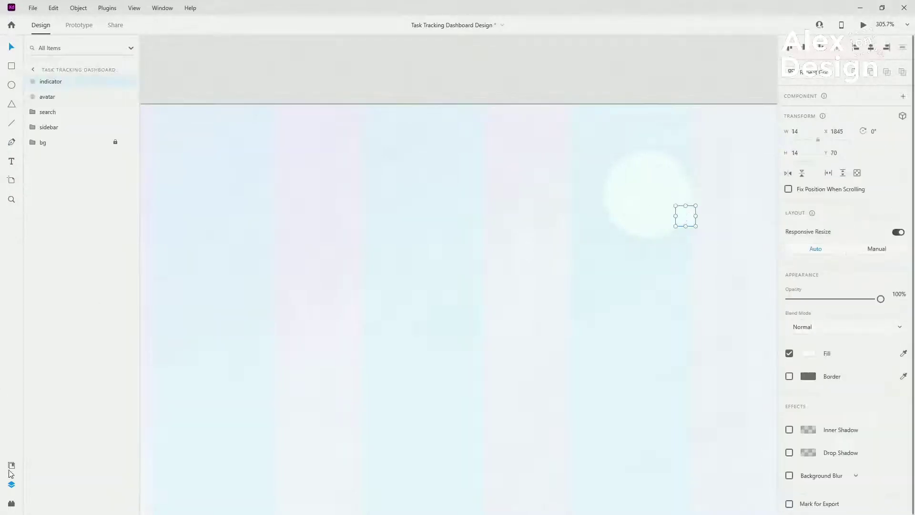
left_click(10, 467)
left_click(81, 119)
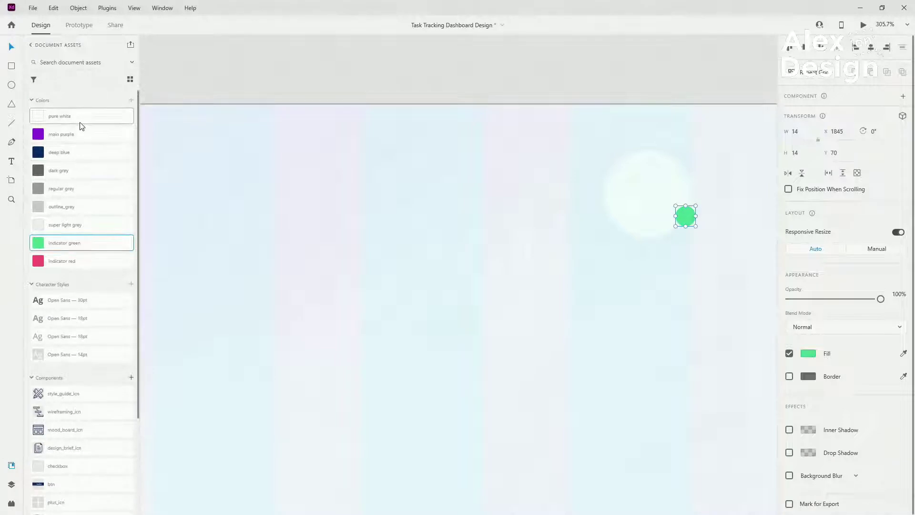
Fill the avatar circle with a random Unsplash.com portrait using the UI Faces plugin.
left_click(630, 197)
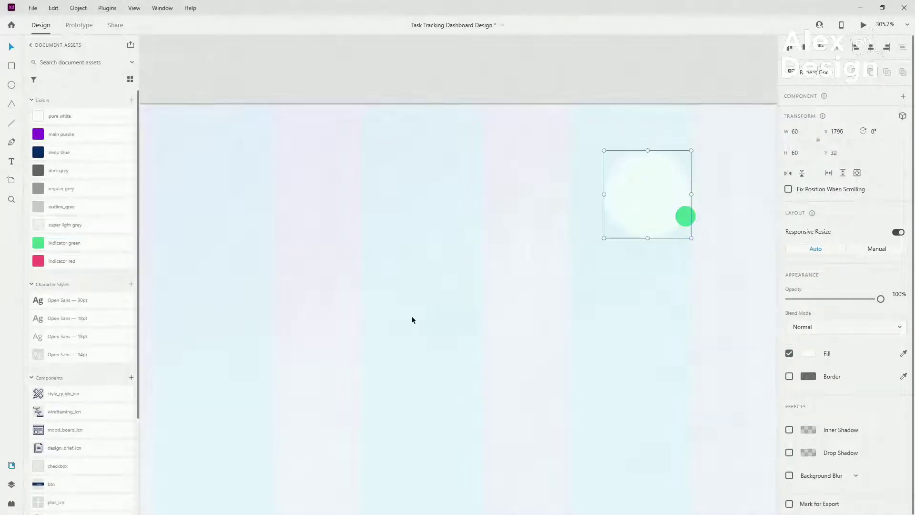
key("ctrl+0")
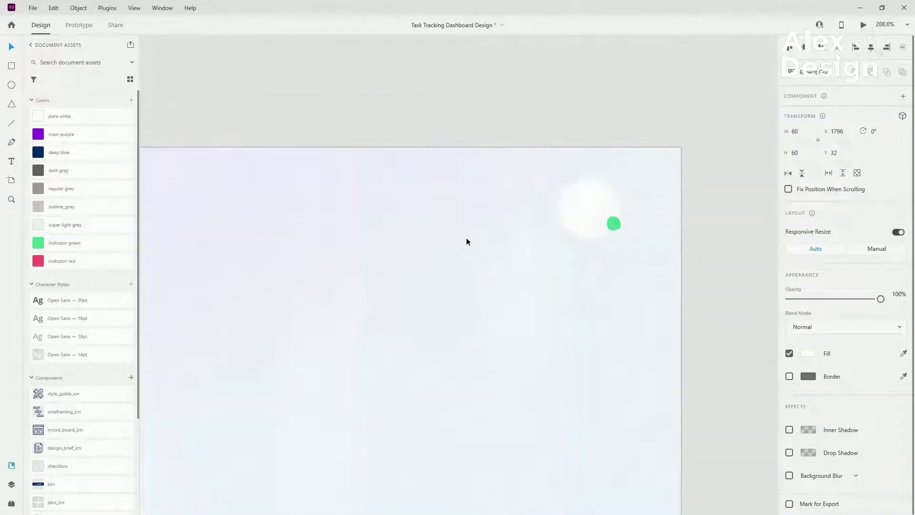
left_click(11, 503)
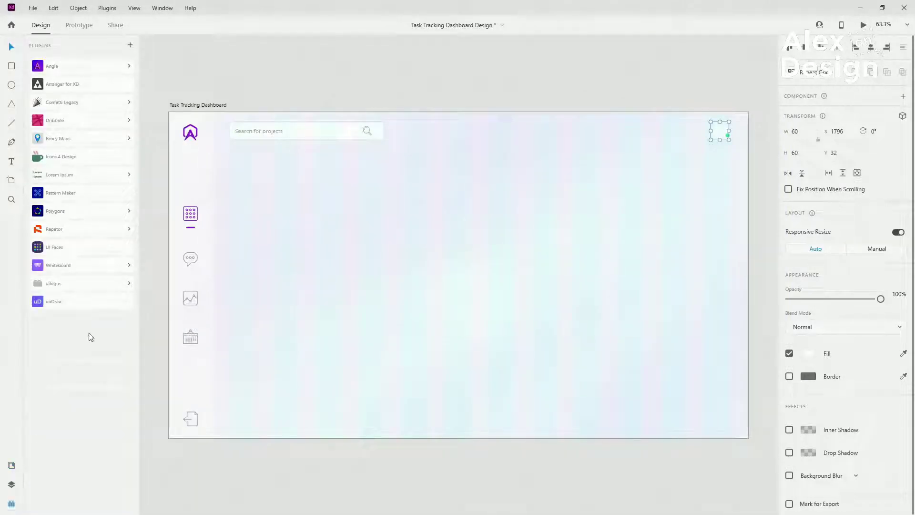
left_click(74, 248)
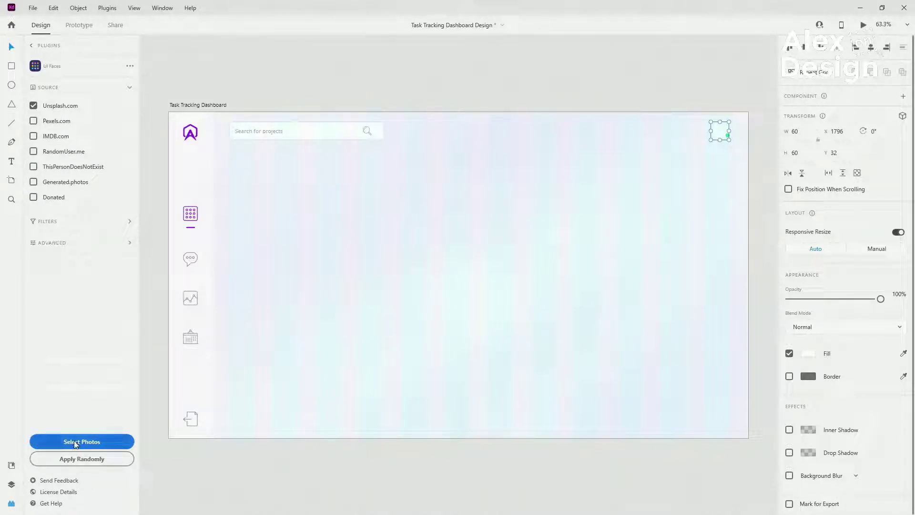
left_click(79, 458)
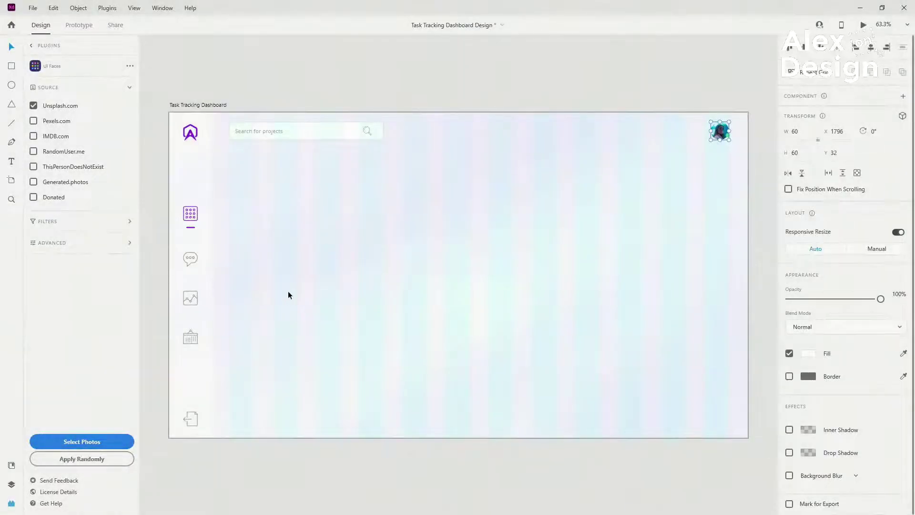
scroll(755, 119, "up", 10)
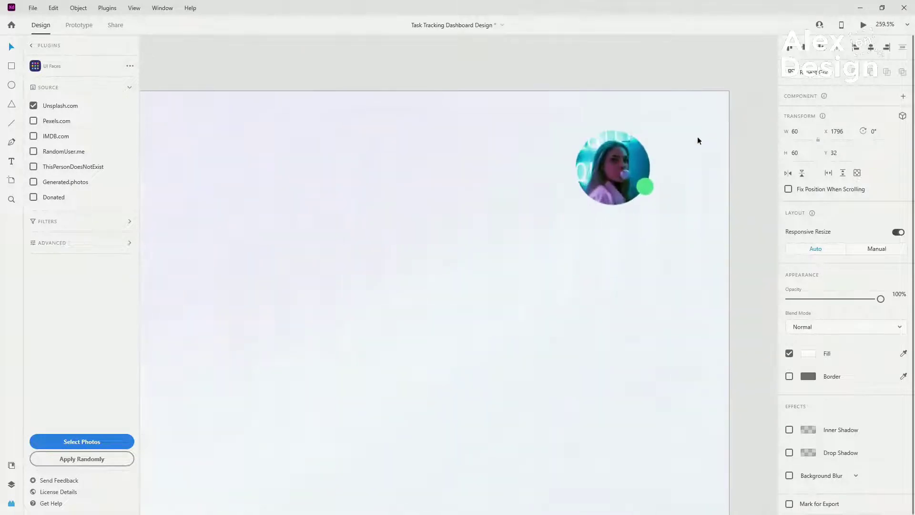
Group the avatar circle with its status indicator, name the group "avatar", and save the document.
key("ctrl+0")
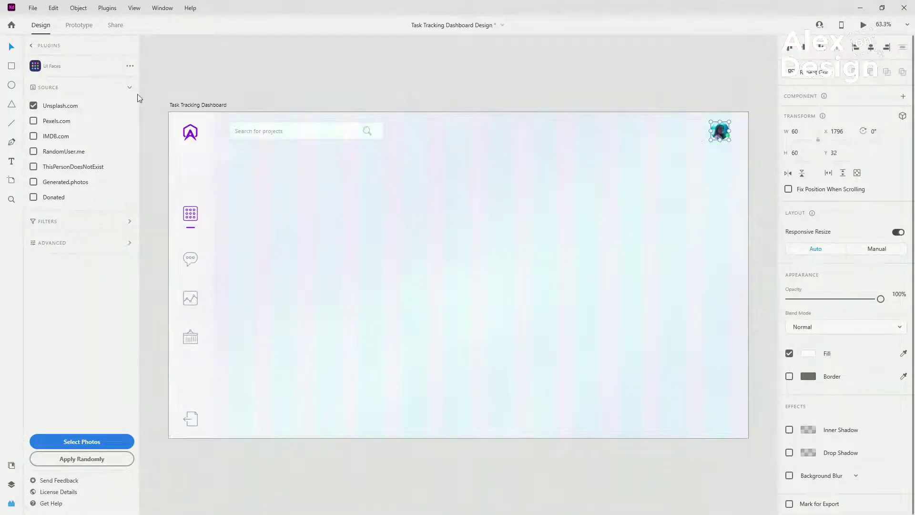
left_click(11, 484)
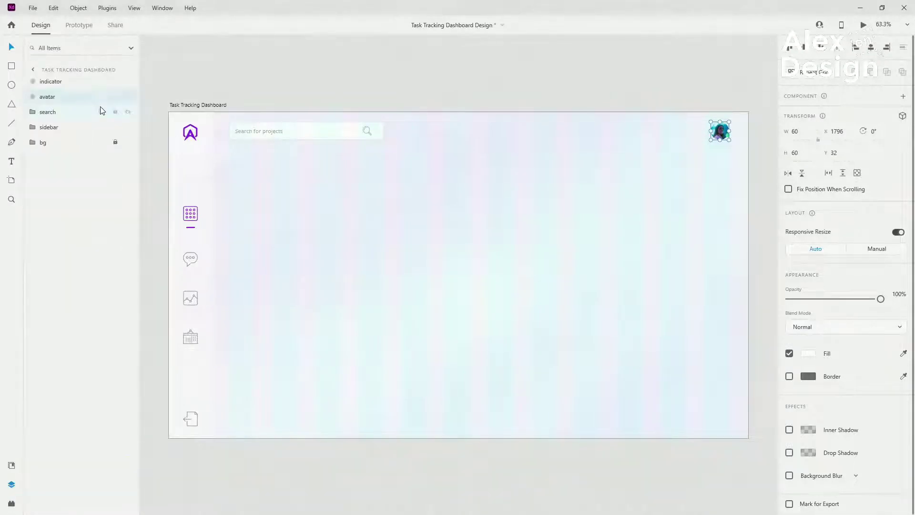
left_click(63, 84, "shift")
key("ctrl+g")
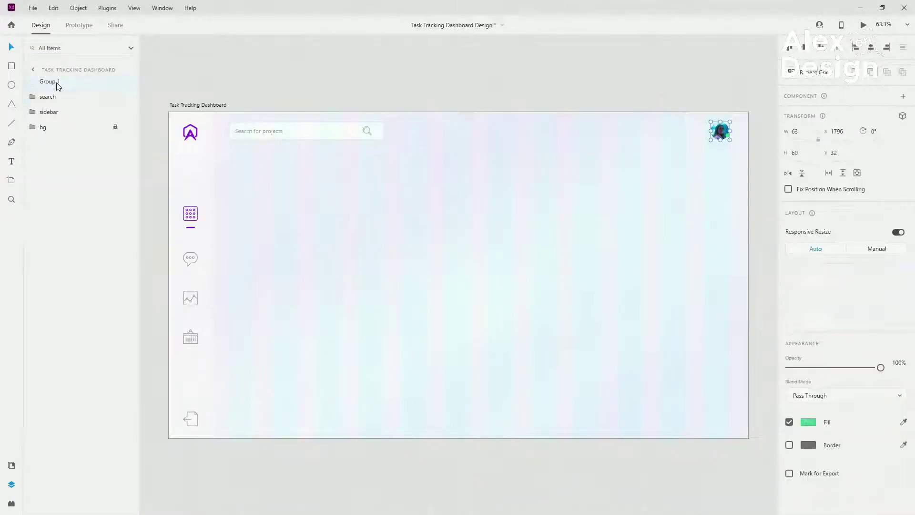
double_click(56, 81)
type("avatar")
key("Return")
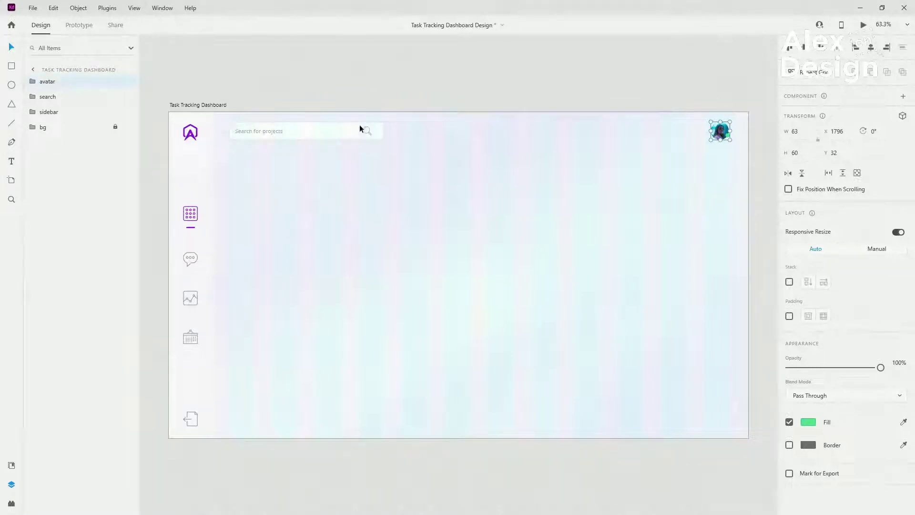
key("ctrl+s")
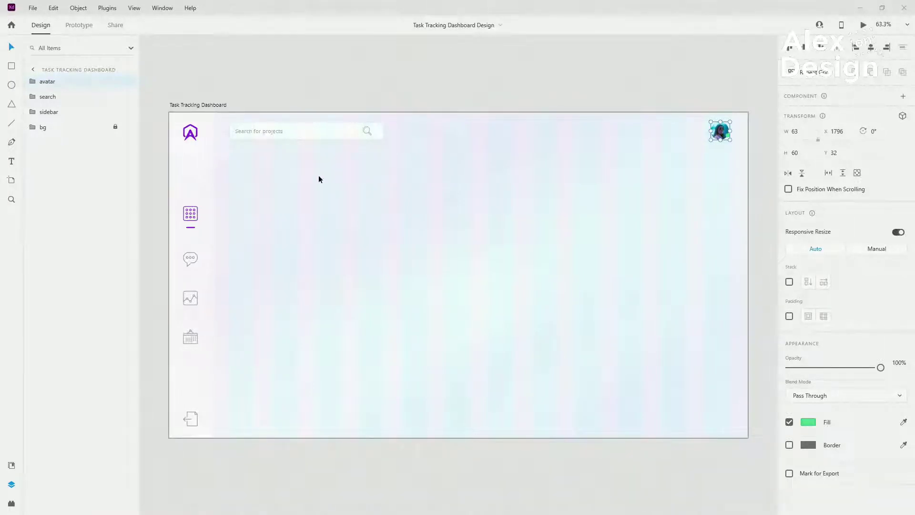
Add a text line below the search bar reading "Welcome back" followed by the account holder's first name.
left_click(275, 182)
key("t")
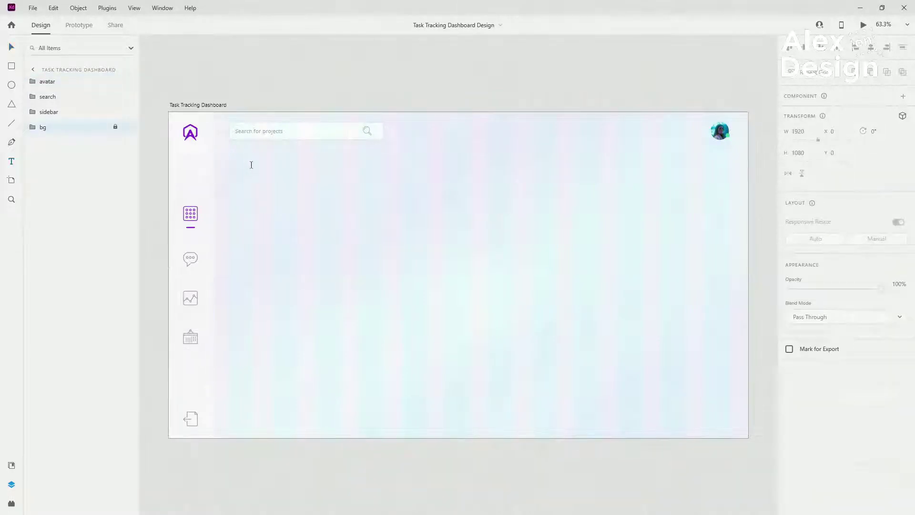
left_click(251, 165)
type("Welcome")
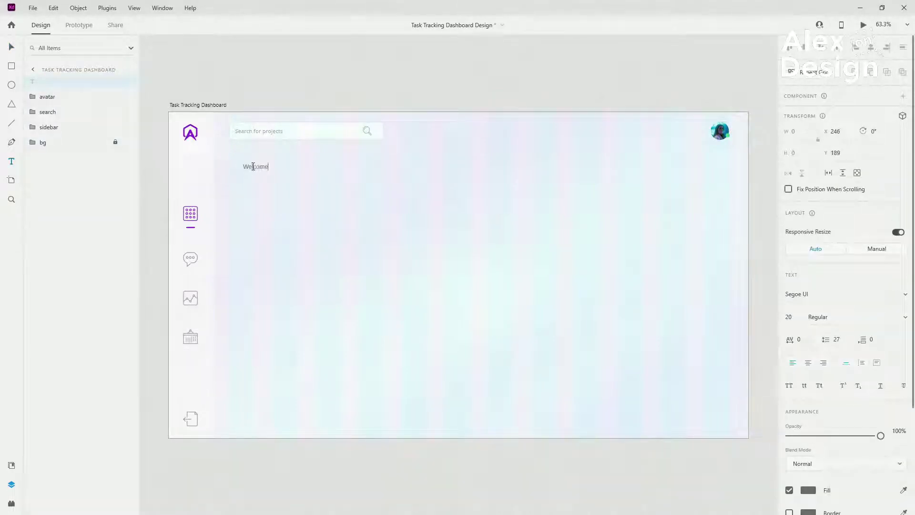
type(" back Maria")
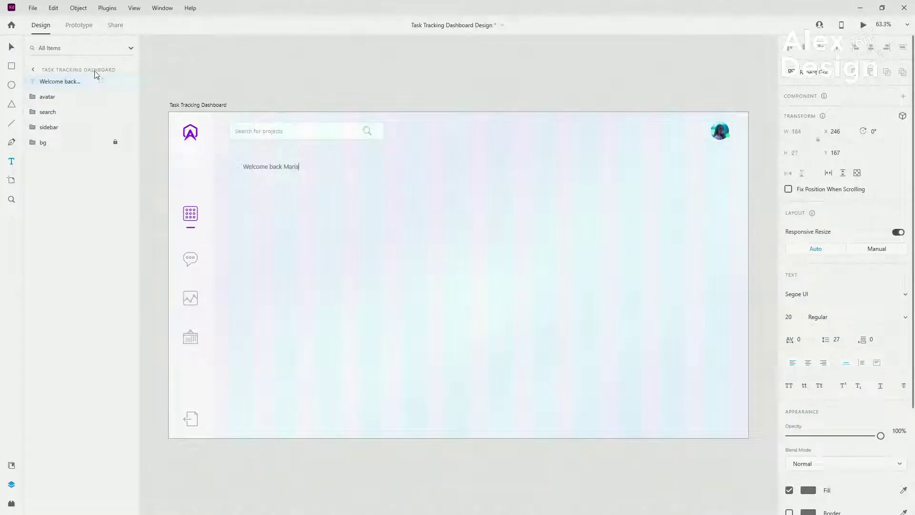
left_click(9, 45)
Align the greeting at X 200 and duplicate it to Y 211, changing the copy to "You have tasks waiting to be completed.".
mouse_move(266, 168)
left_mouse_down()
mouse_move(249, 163)
mouse_move(259, 177)
left_mouse_up()
key("shift+Down")
key("shift+Down")
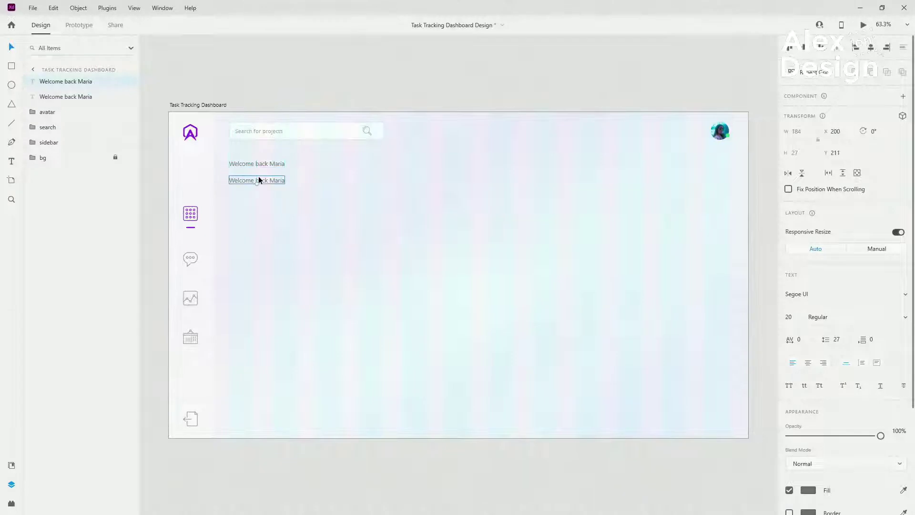
key("Return")
type("You have tasks waiting to be completed.")
left_click(12, 46)
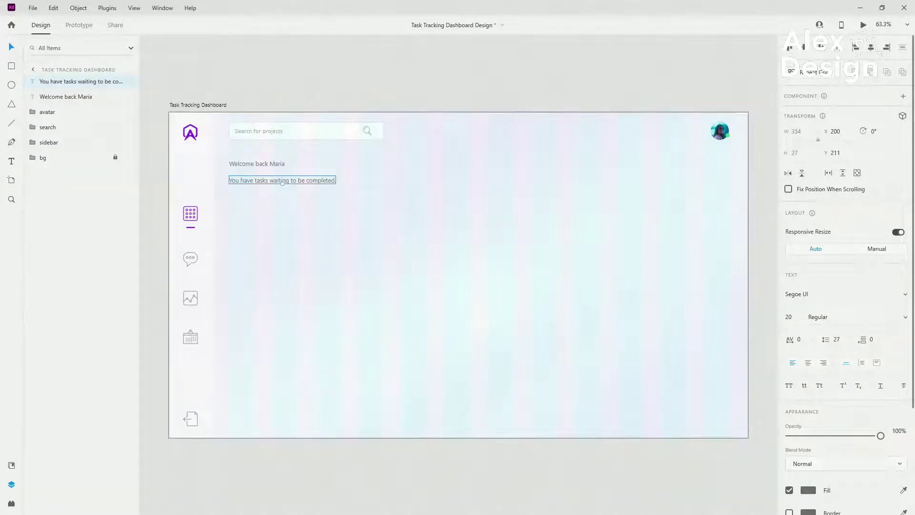
Apply the regular Open Sans 18pt character style to the tasks line and the bold Open Sans 30pt style to the greeting.
left_click(11, 465)
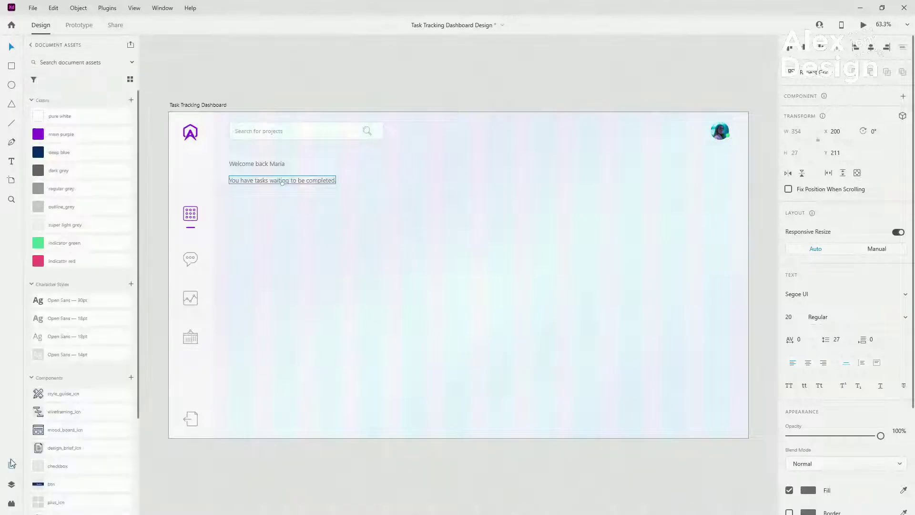
left_click(79, 322)
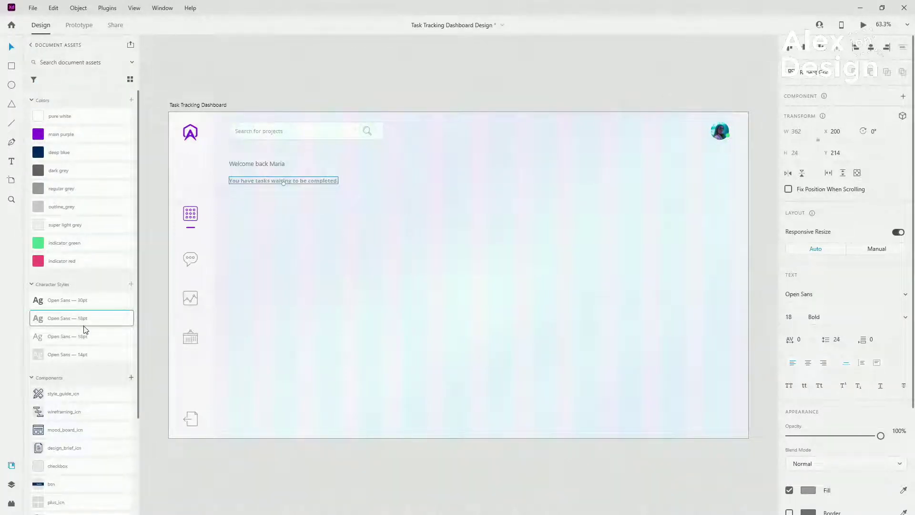
left_click(82, 336)
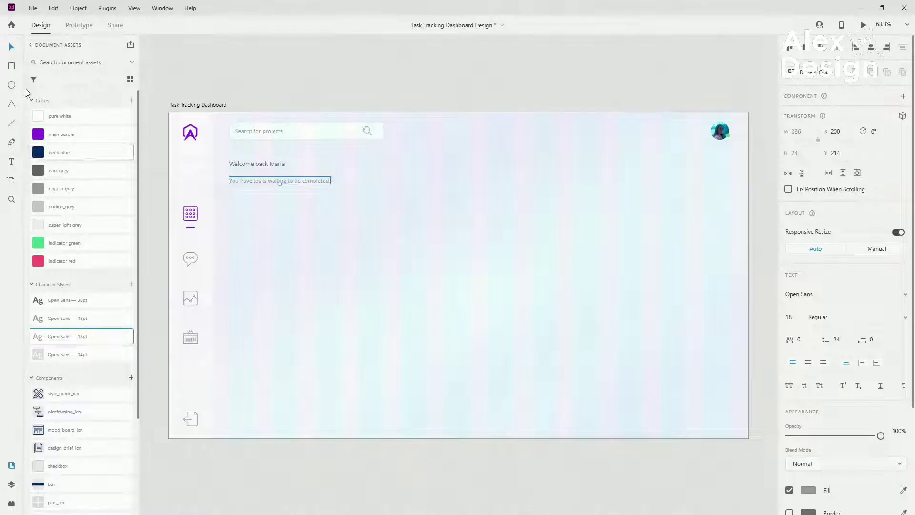
left_click(276, 166)
left_click(96, 300)
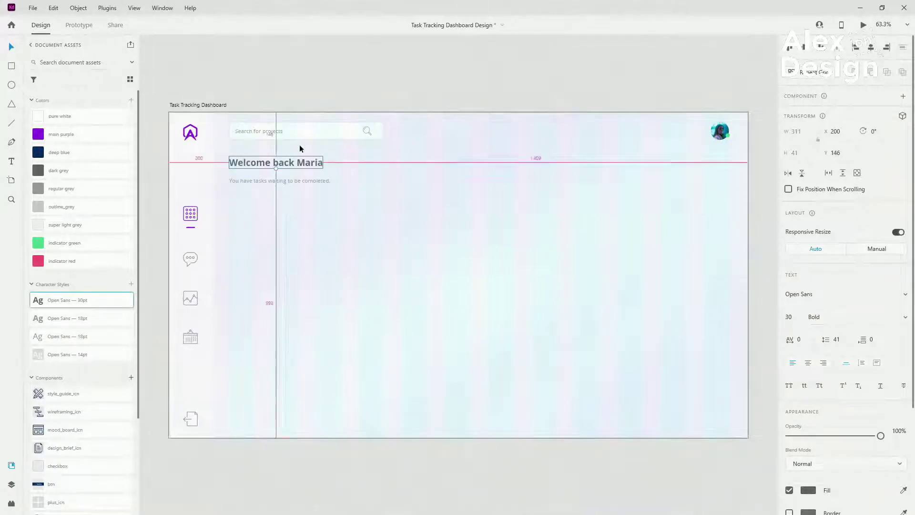
Add an exclamation mark at the end of the greeting heading.
scroll(299, 144, "up", 5)
double_click(352, 197)
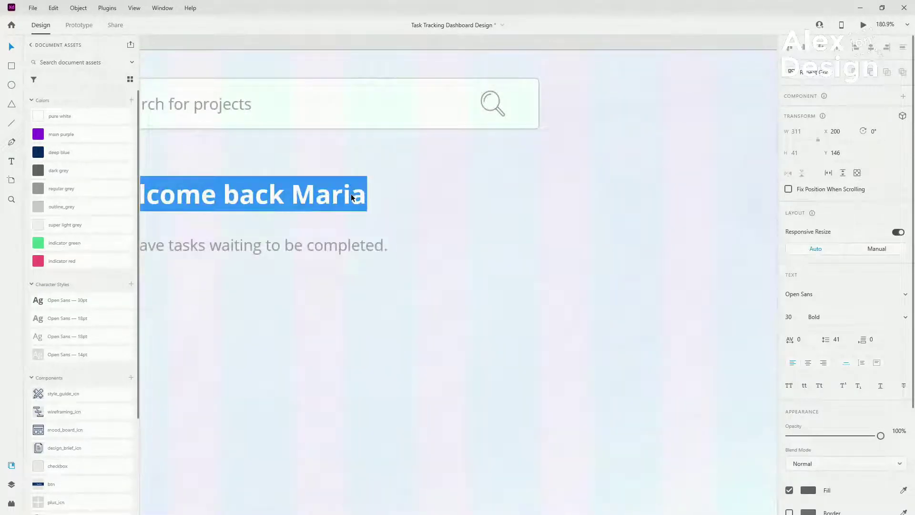
key("End")
type("!")
key("Escape")
scroll(562, 190, "down", 3)
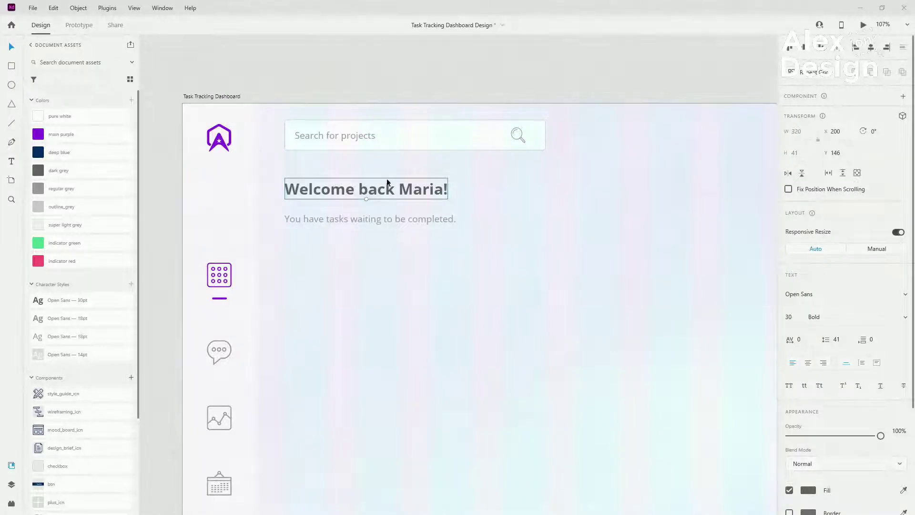
Position the greeting heading at Y 132 and the tasks line beneath it at Y 193.
left_click_drag(388, 184, 389, 156)
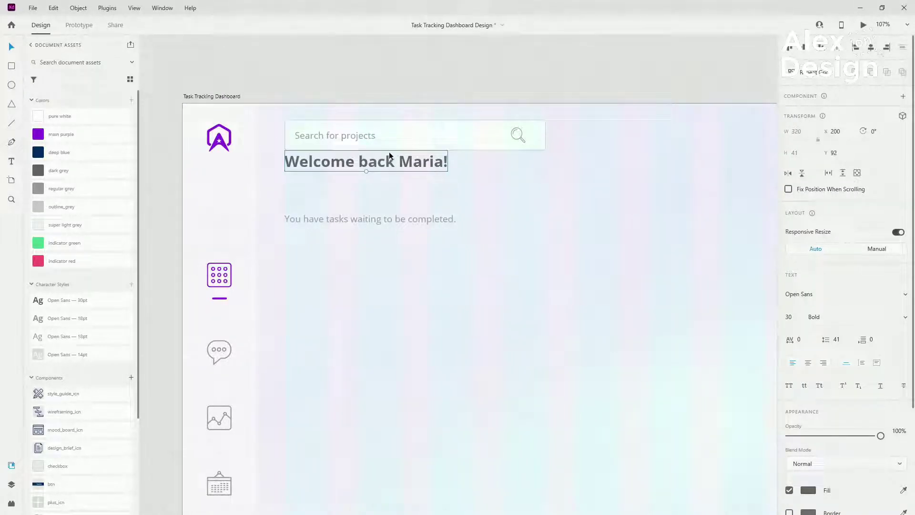
key("shift+Down")
key("shift+Down")
key("shift+Down")
key("shift+Down")
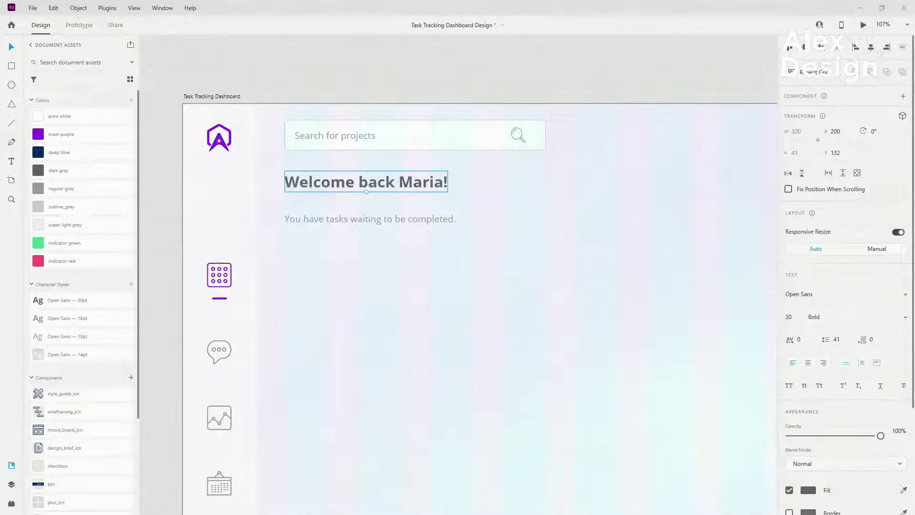
left_click_drag(393, 225, 393, 210)
scroll(394, 210, "down", 2)
Order the greeting layer above the tasks line, group the two texts, and name the group "wellcome text".
left_click(11, 484)
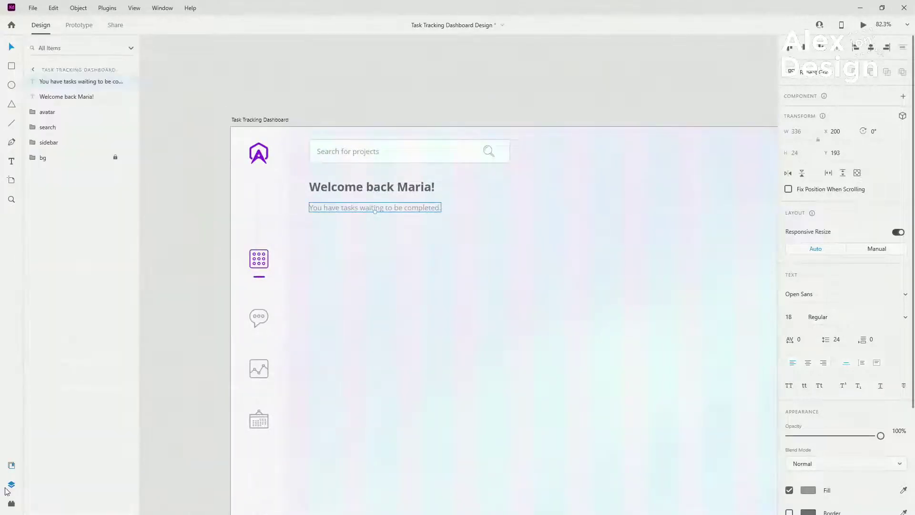
left_click_drag(53, 81, 52, 100)
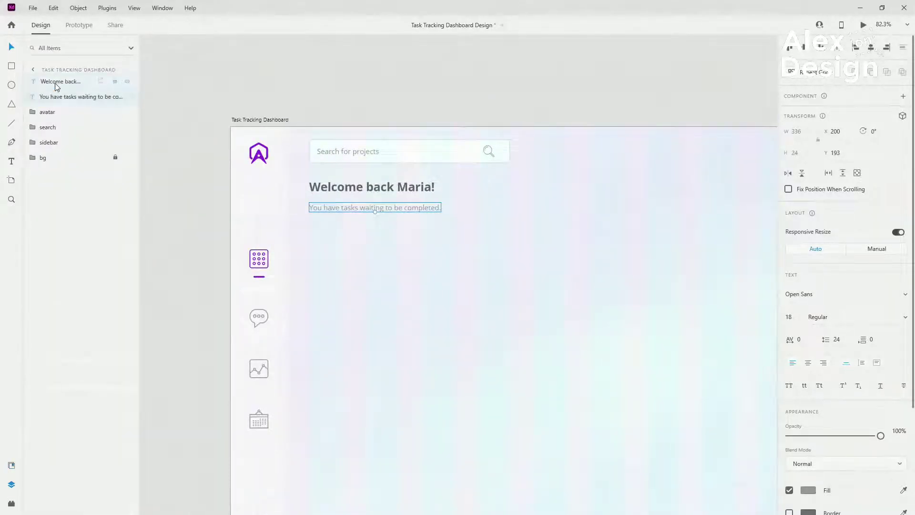
left_click(56, 82, "shift")
key("ctrl+g")
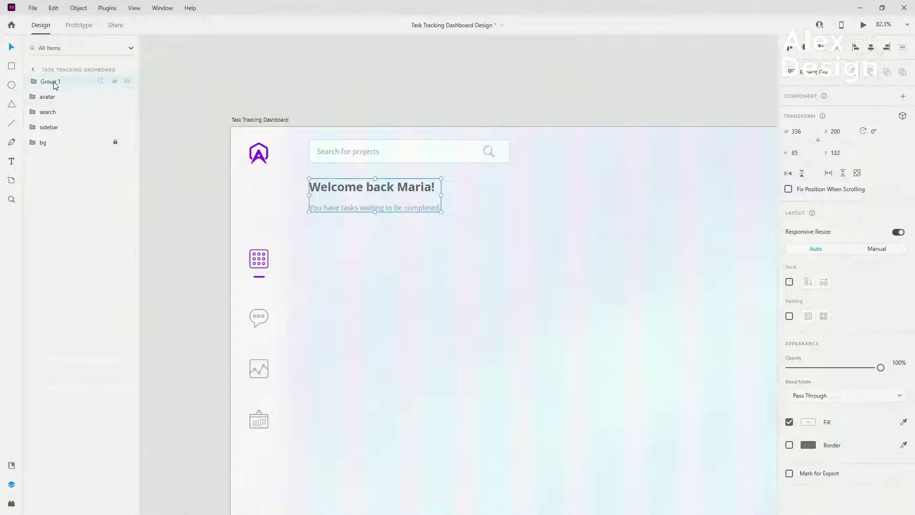
double_click(55, 82)
type("wellcome")
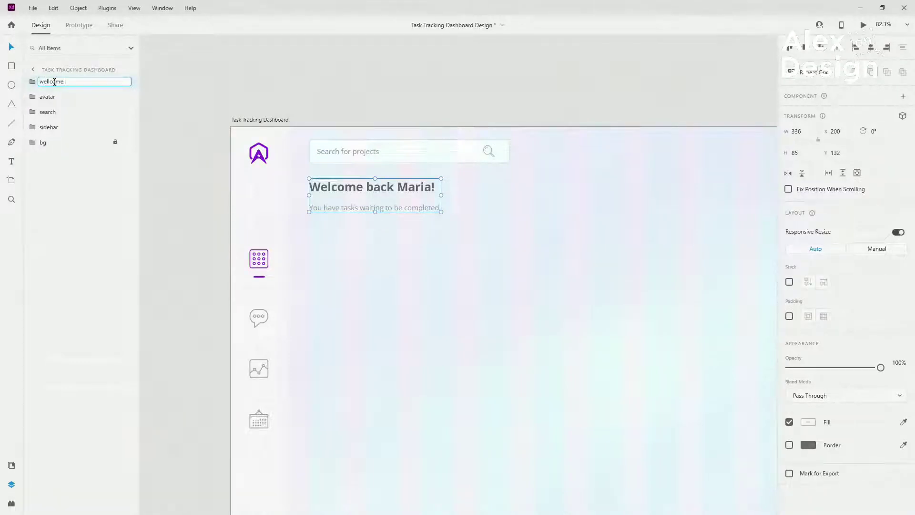
type(" text")
key("Return")
Reorder the layers so "wellcome text" sits just above sidebar and search sits above avatar.
left_click_drag(55, 82, 56, 119)
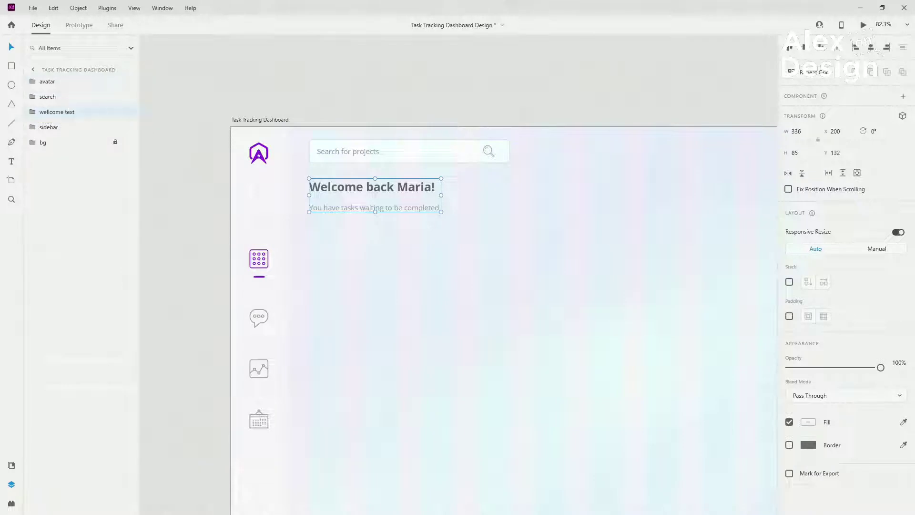
left_click(58, 97)
left_click(60, 82)
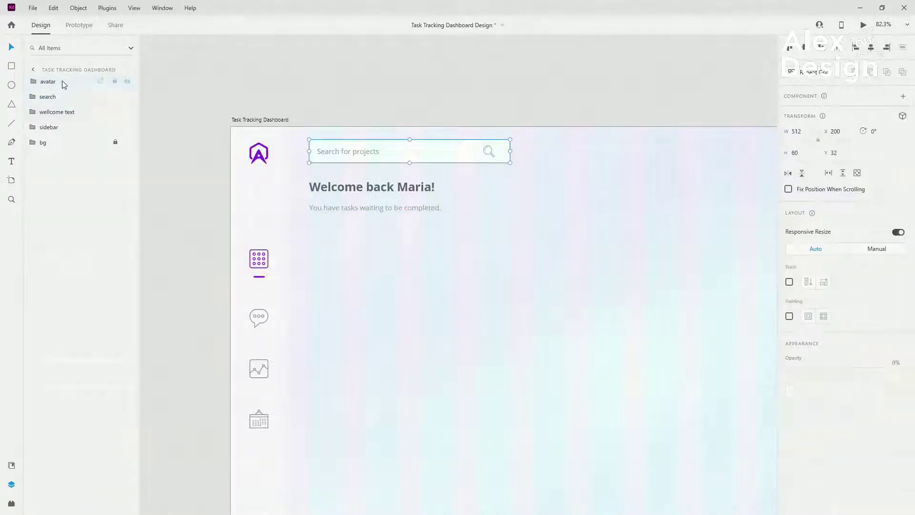
left_click_drag(75, 98, 75, 76)
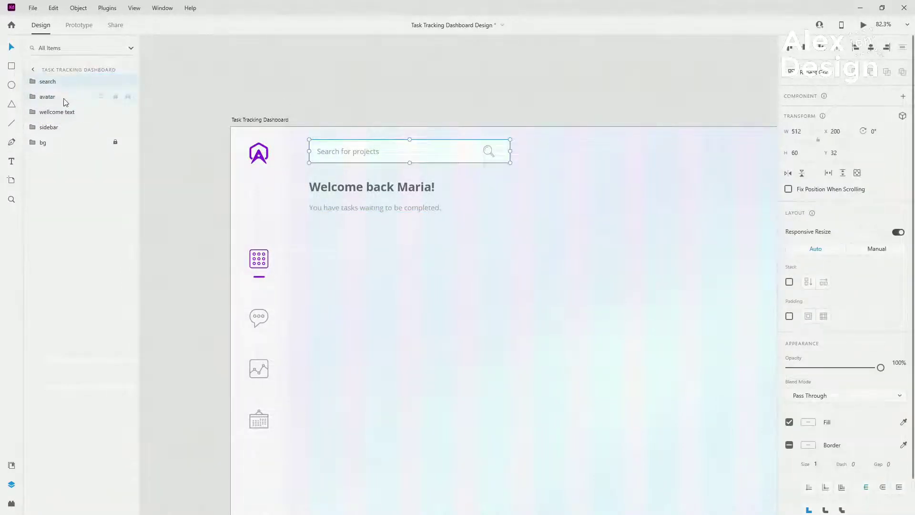
Group the search and avatar layers and name the group "top info".
left_click(63, 98, "shift")
key("ctrl+g")
double_click(52, 83)
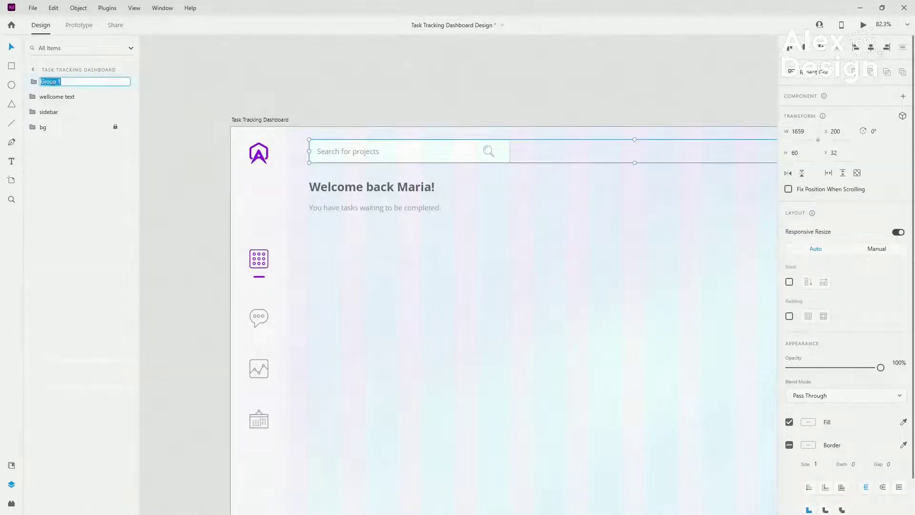
type("top i")
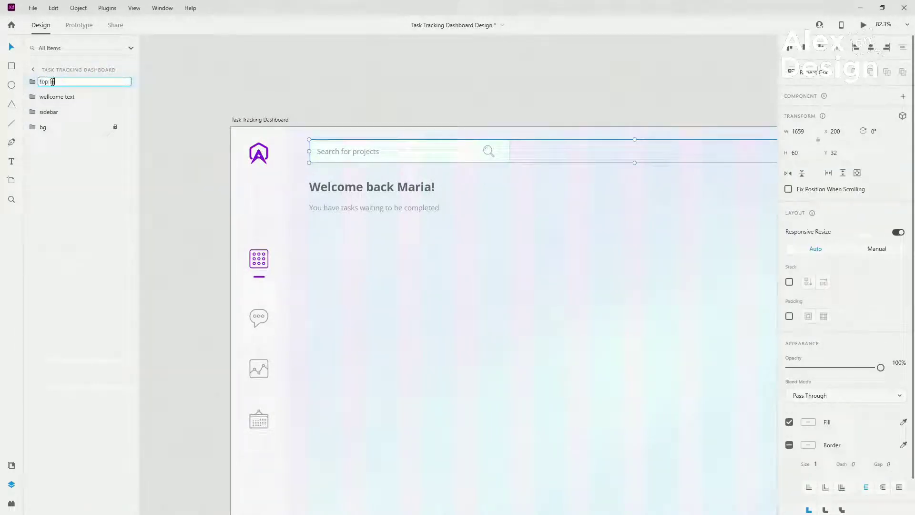
type("nfo")
key("Return")
Duplicate the greeting heading outside its group and place the copy 40 px below the welcome text at X 200, Y 257.
scroll(303, 156, "down", 5)
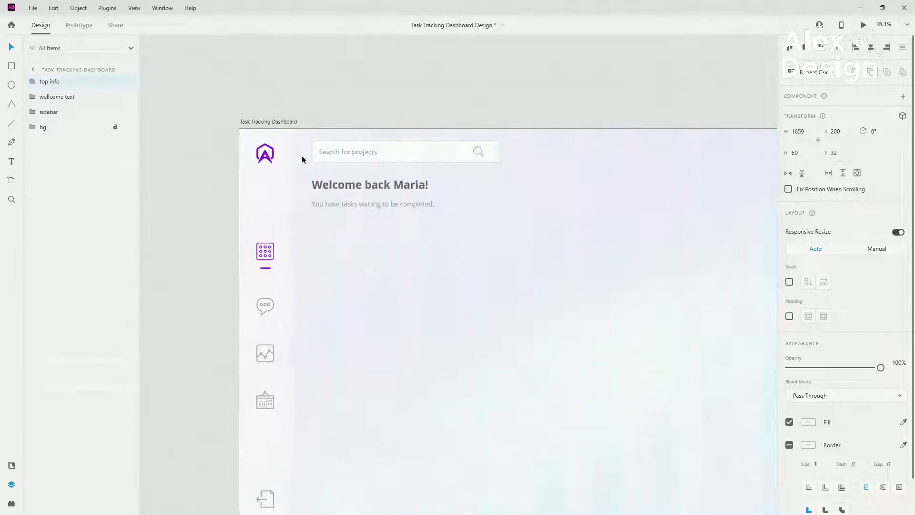
scroll(393, 144, "up", 5)
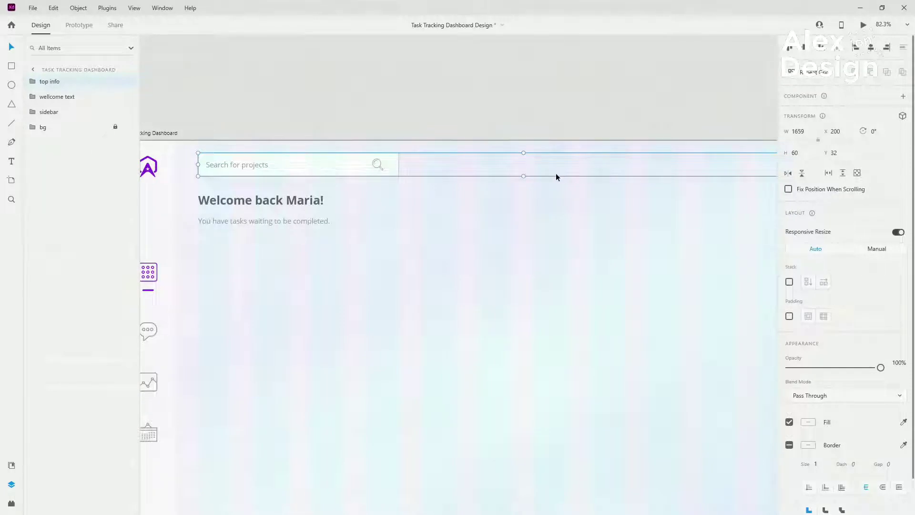
key("ctrl+0")
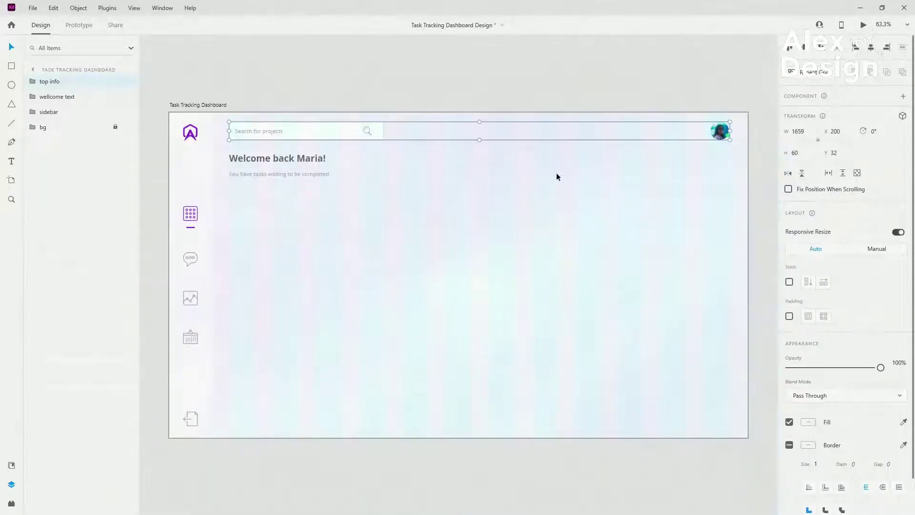
double_click(287, 161)
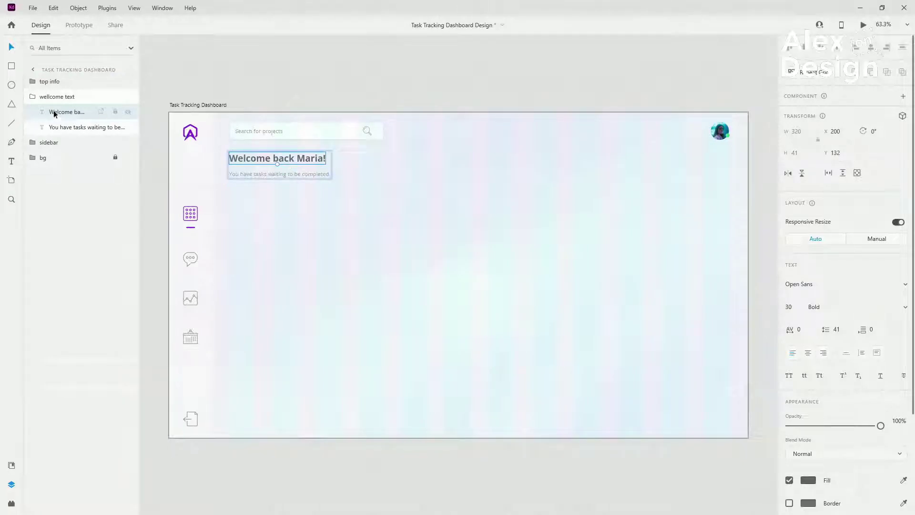
left_click_drag(53, 112, 34, 79)
left_click_drag(309, 160, 309, 198)
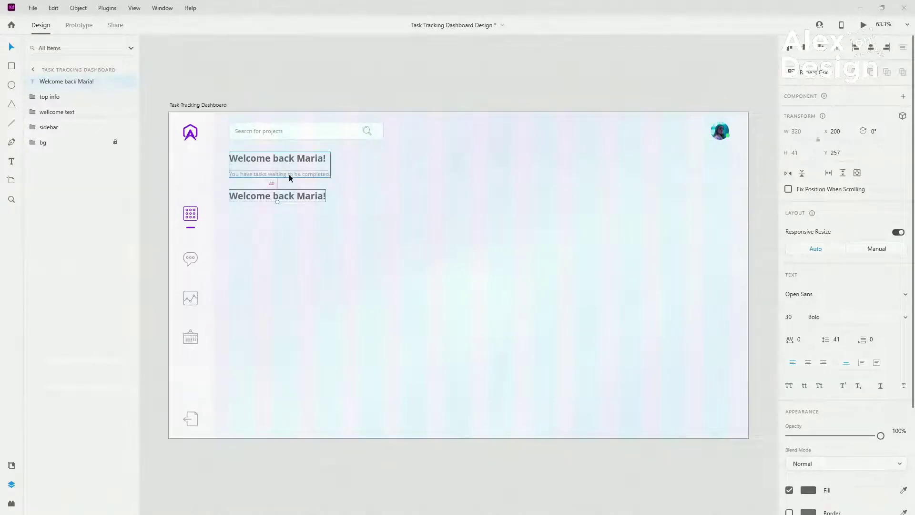
Change the copied heading's text to "Overview" and move its layer directly below "wellcome text".
double_click(296, 196)
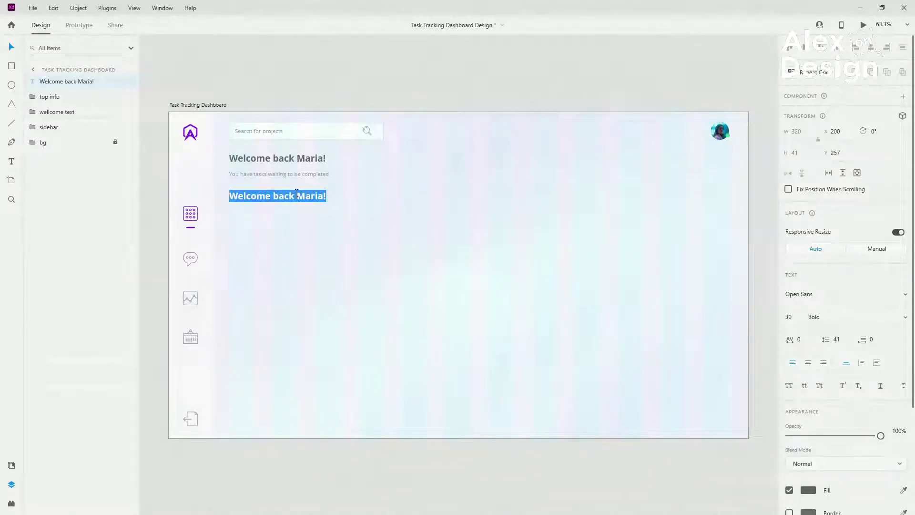
type("Overview")
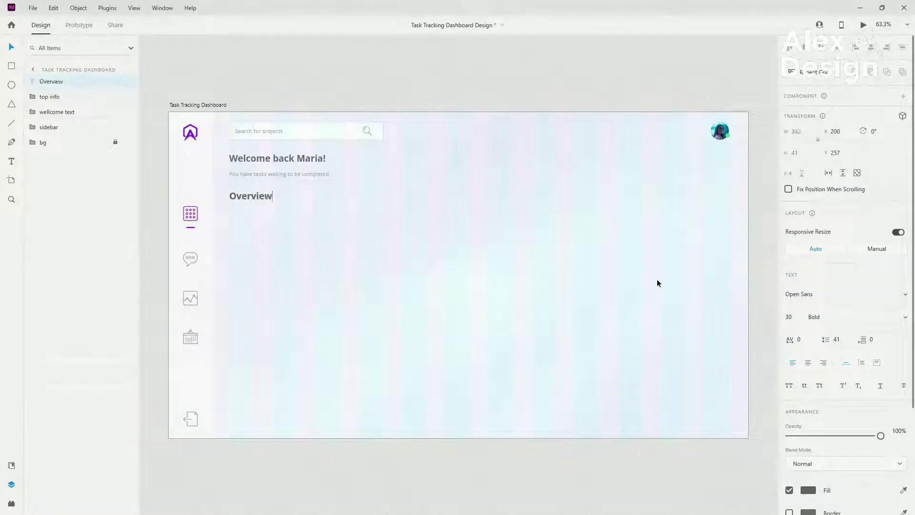
key("Escape")
left_click_drag(47, 82, 55, 116)
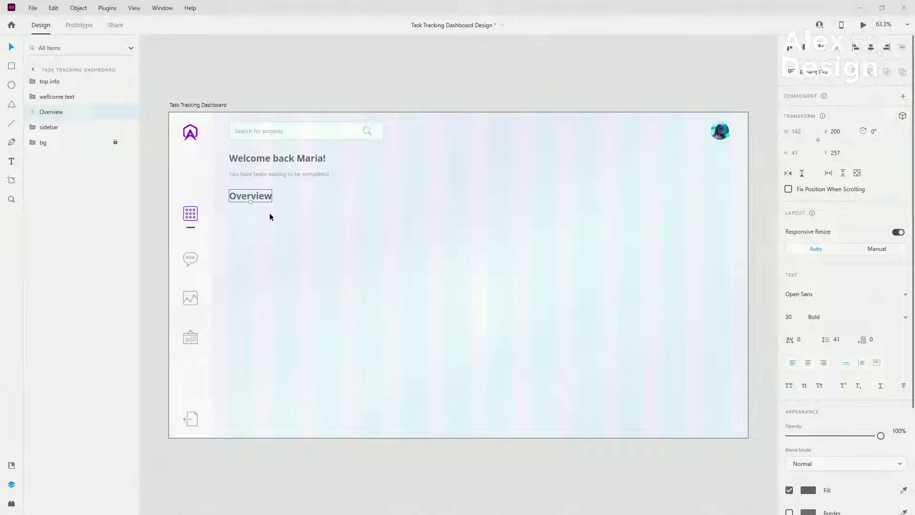
Draw a card rectangle about 369 × 174 px below the Overview heading, with corner radius 5 and an outline_grey border.
left_click(12, 66)
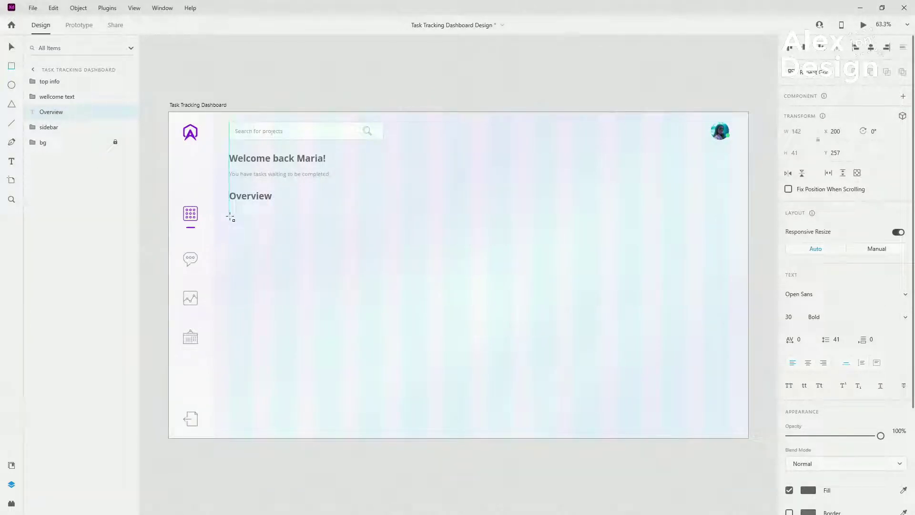
left_click_drag(230, 217, 341, 268)
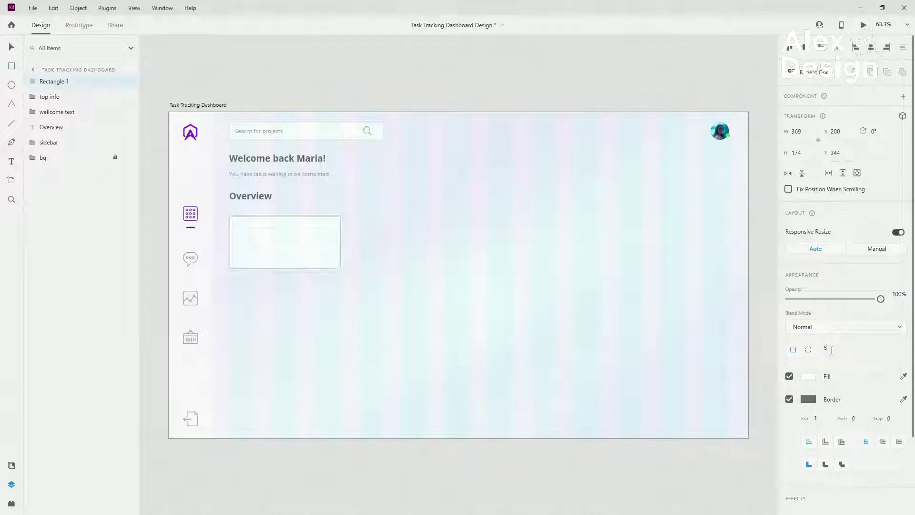
left_click(14, 48)
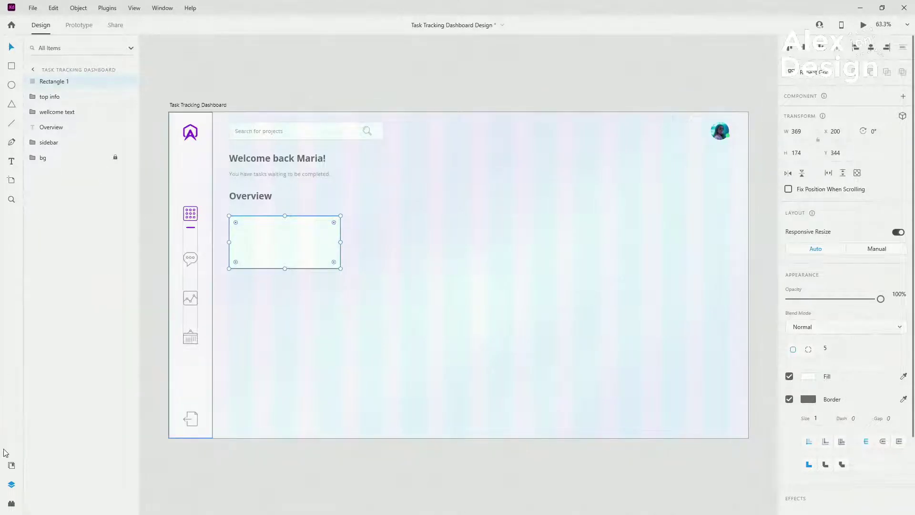
left_click(12, 464)
left_click(903, 398)
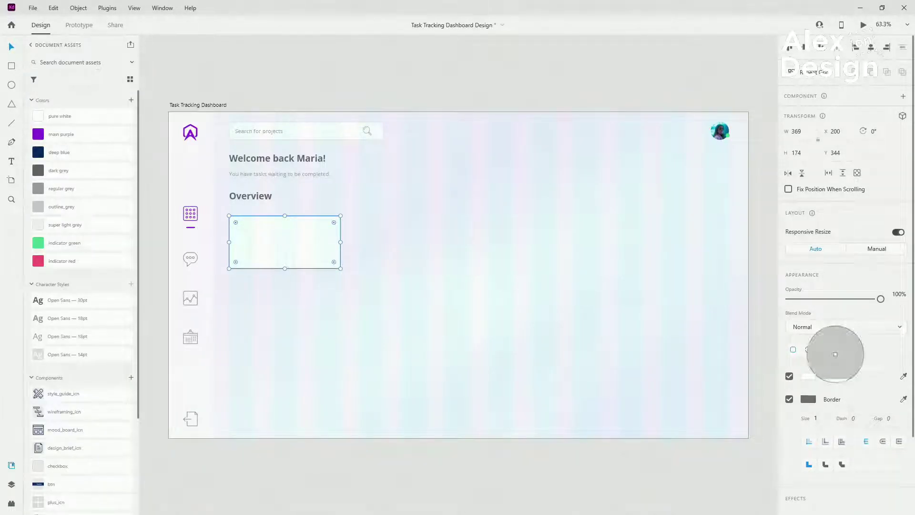
left_click(36, 206)
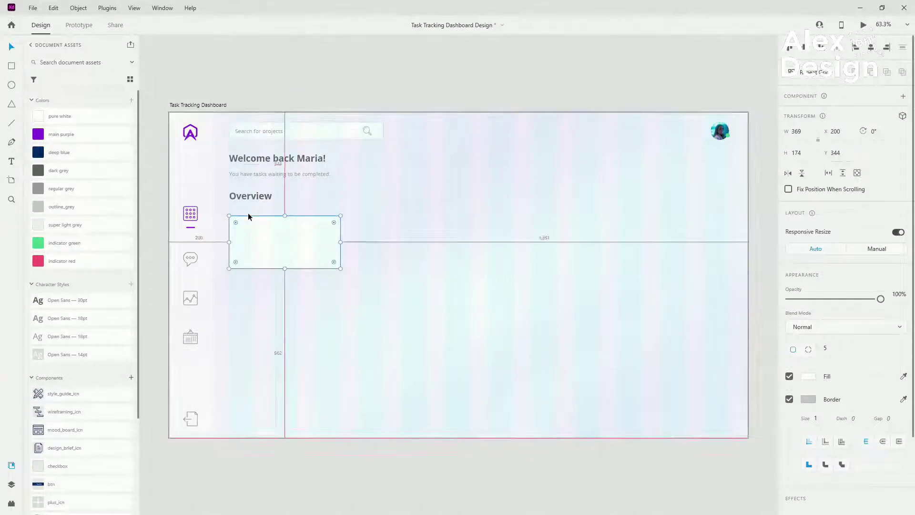
Move the card rectangle up to Y 338, keeping it aligned with the heading at X 200.
scroll(247, 213, "up", 6)
left_click_drag(293, 247, 294, 243)
scroll(257, 191, "down", 3)
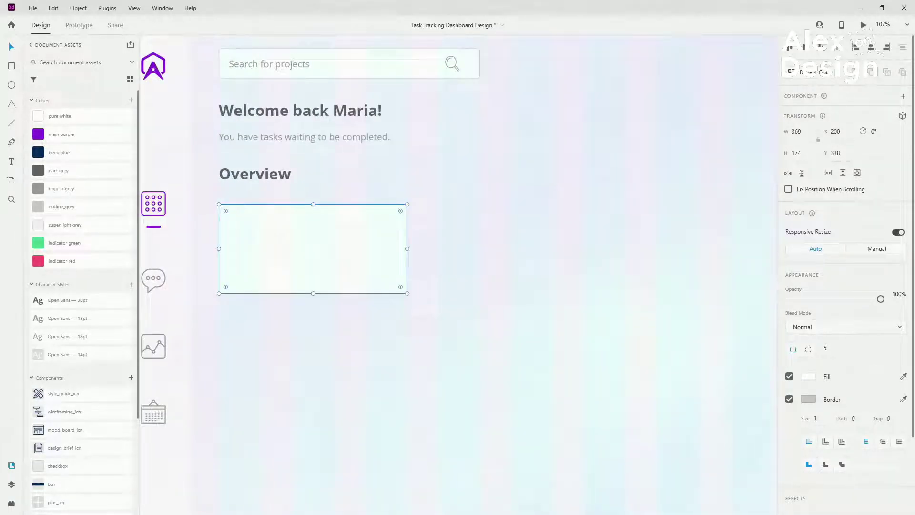
Rename the rectangle's layer to "overview_bg" and move it directly below the Overview text layer.
left_click(11, 484)
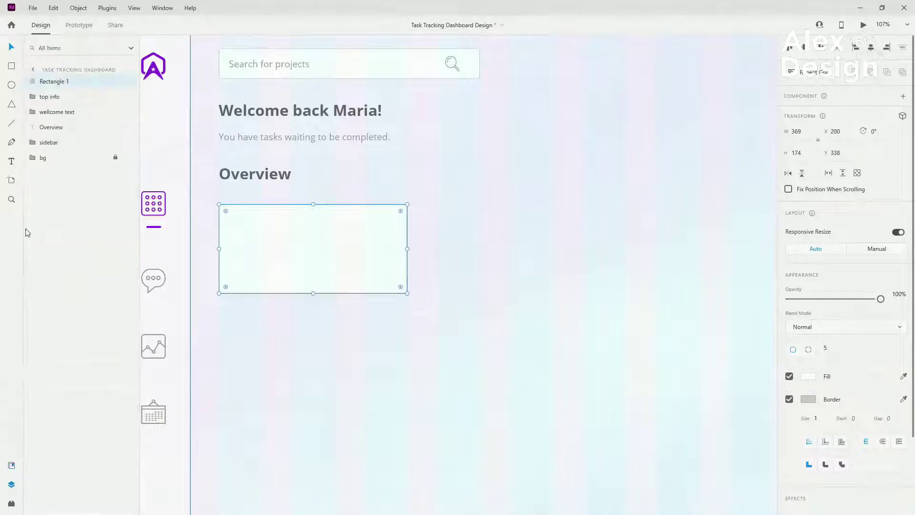
double_click(51, 81)
type("over")
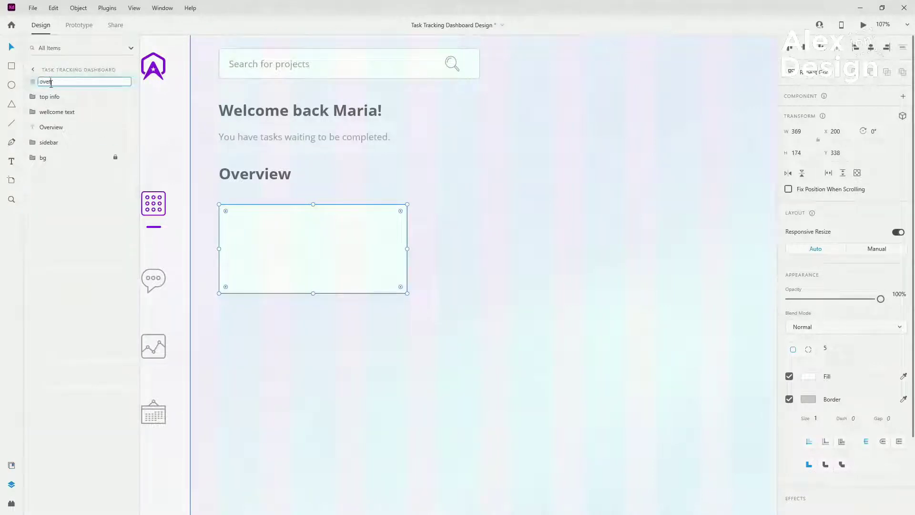
key("BackSpace")
double_click(51, 84)
type("overview_bg")
key("Return")
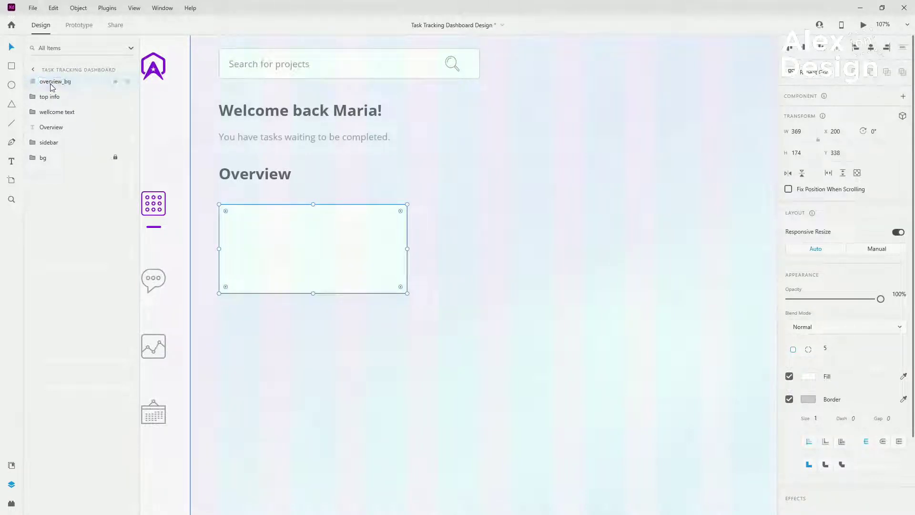
left_click_drag(52, 88, 55, 128)
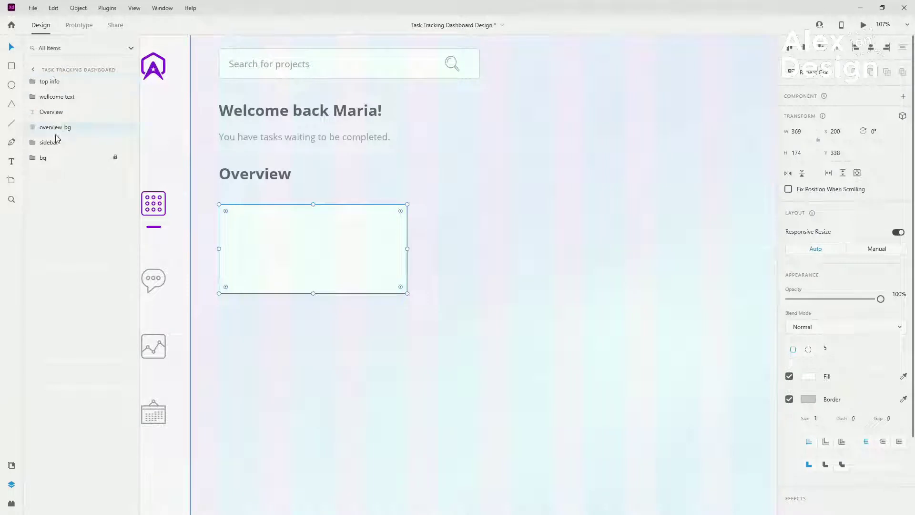
Duplicate the Overview heading into the card and apply the regular 18 pt Open Sans character style to the copy.
left_click(236, 170)
key("ctrl+d")
left_click_drag(261, 175, 267, 230)
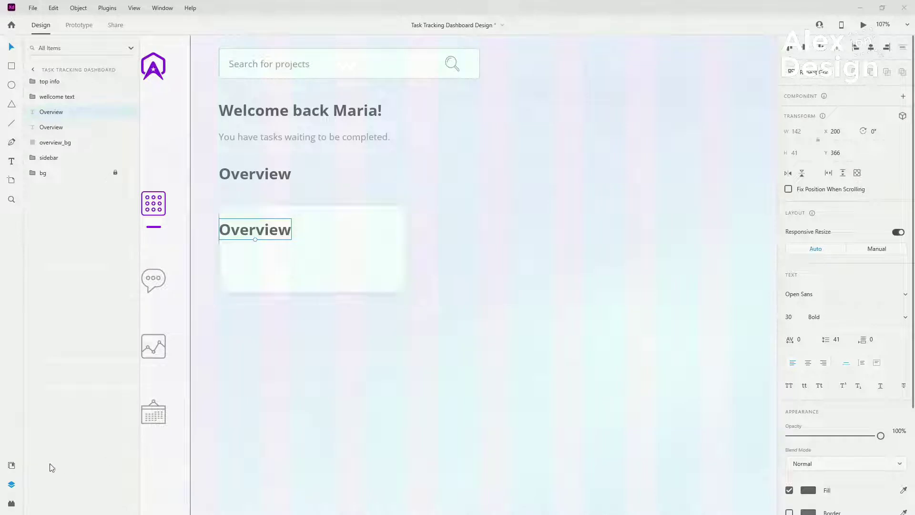
left_click(11, 465)
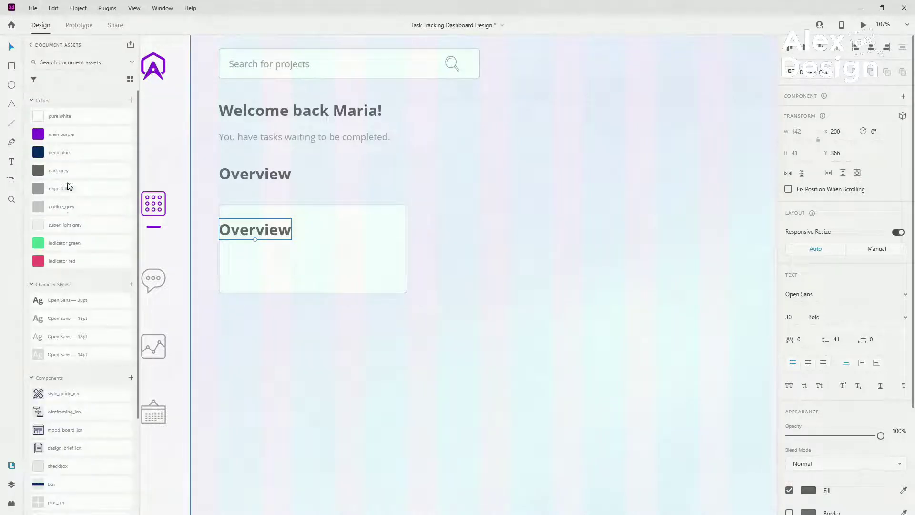
left_click(78, 338)
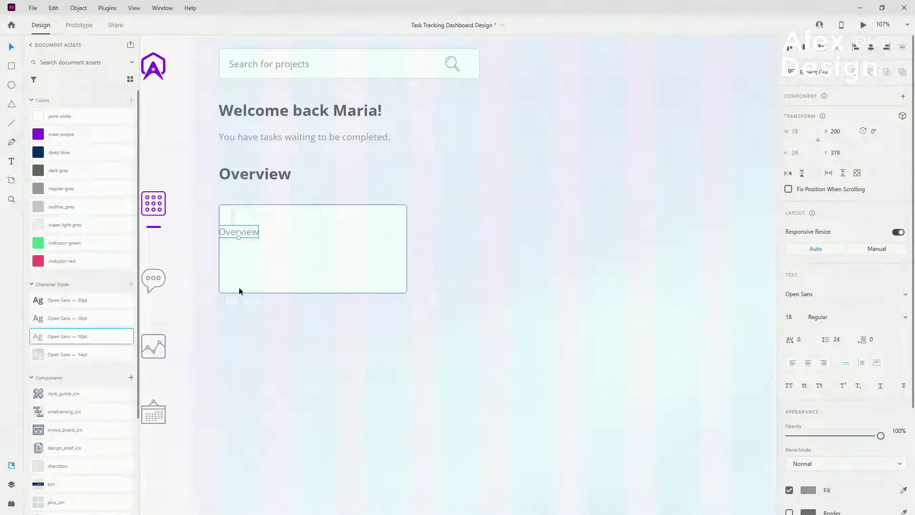
Change the copied text to "Total tasks completed", inset at X 212, and colour it dark grey.
double_click(249, 231)
type("otal task")
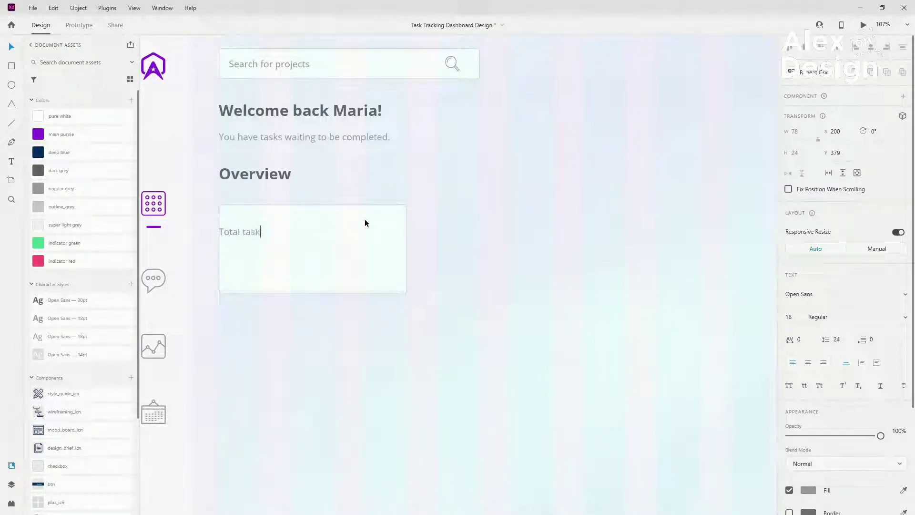
type("s completed")
left_click(433, 224)
left_click_drag(299, 233, 304, 234)
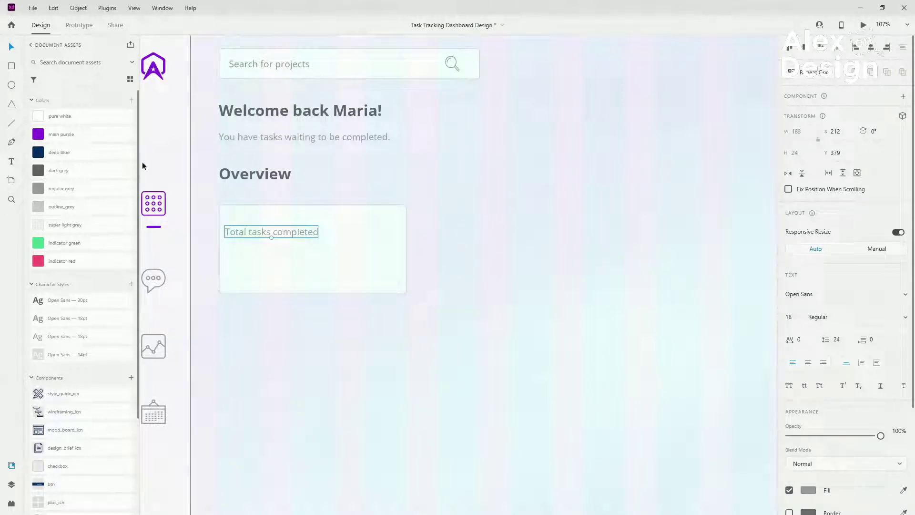
left_click(82, 171)
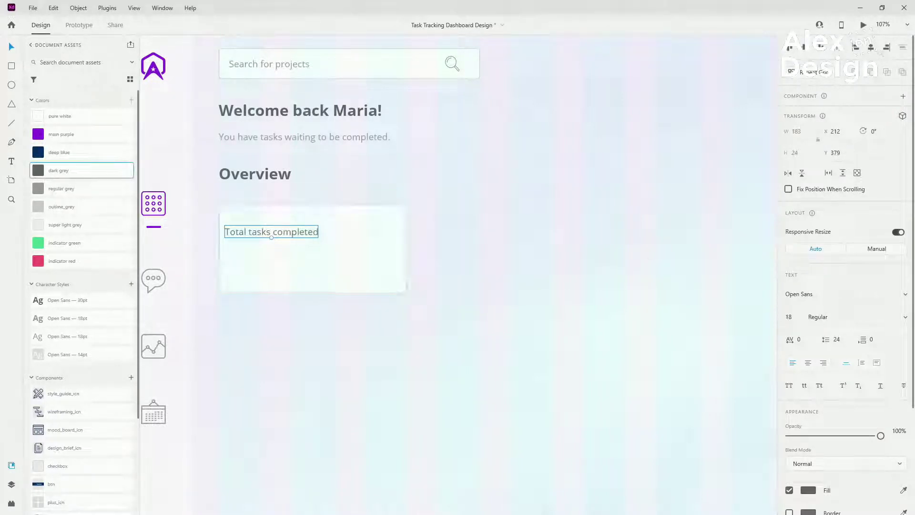
Set the card rectangle's height to 171 px.
left_click(351, 259)
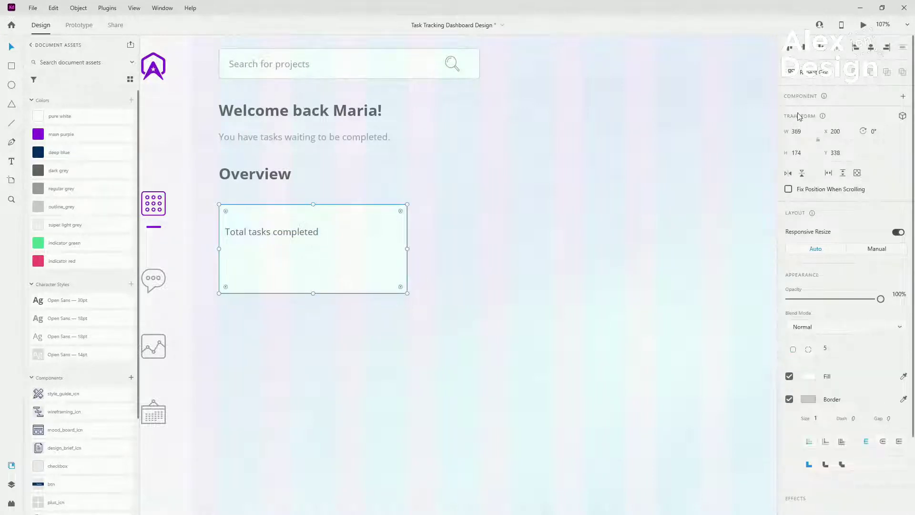
left_click(811, 159)
type("17")
key("Return")
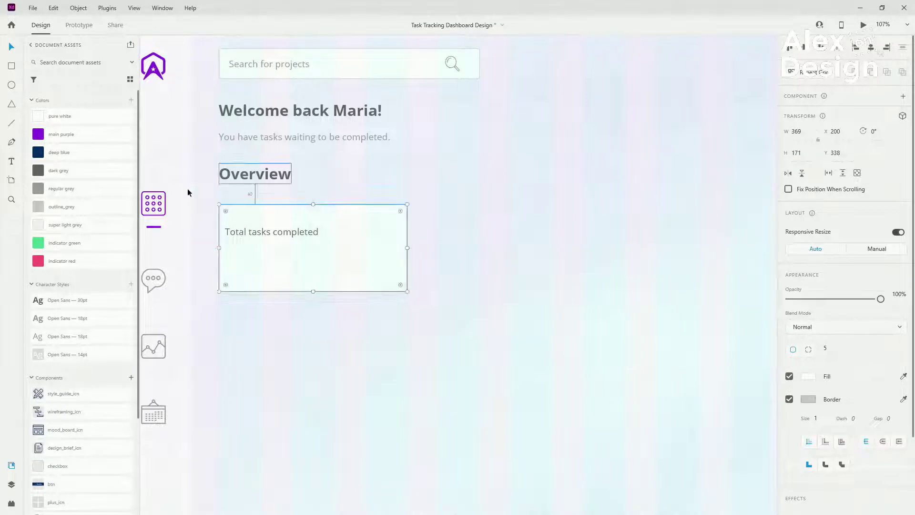
Move the "Total tasks completed" label higher in the card and place a duplicate beneath it at X 212, Y 397.
scroll(183, 192, "up", 5)
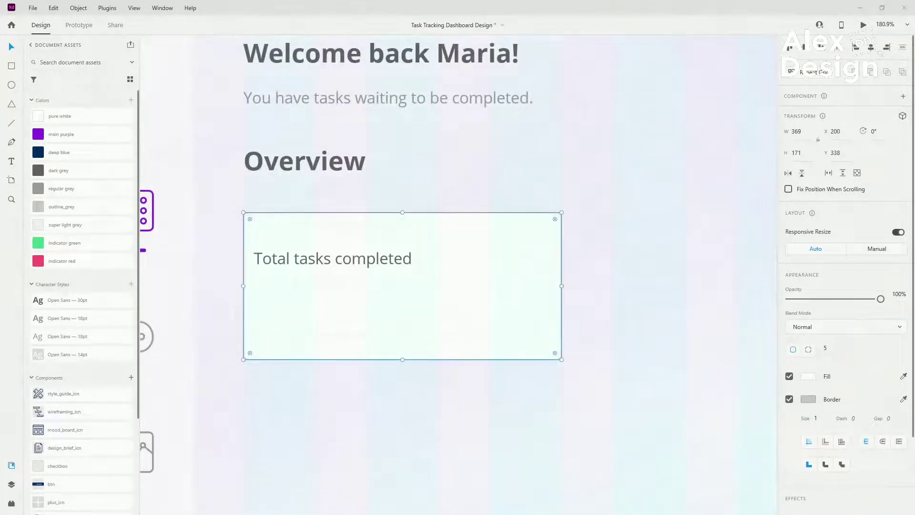
scroll(305, 231, "up", 4)
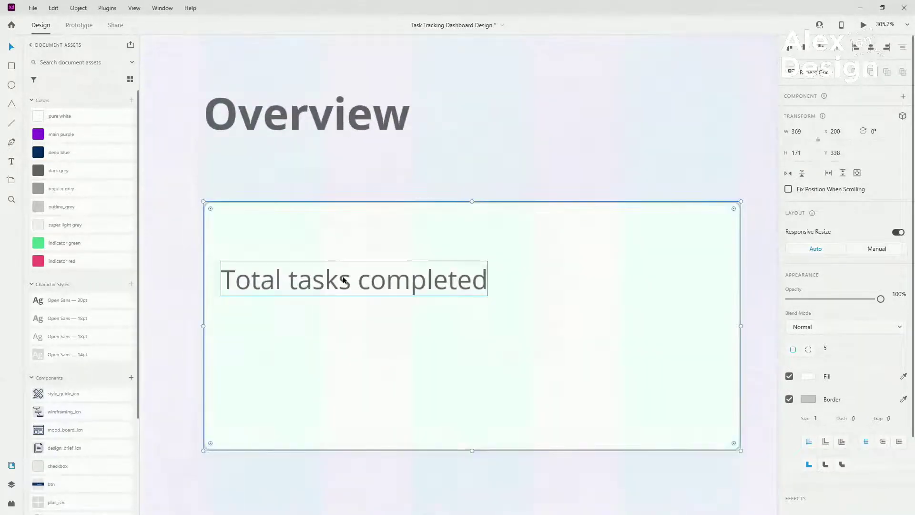
left_click(400, 251)
left_click_drag(399, 251, 400, 308)
Change the duplicated label's text to "2,457" and style it with the bold 30 pt Open Sans style in main purple.
double_click(399, 308)
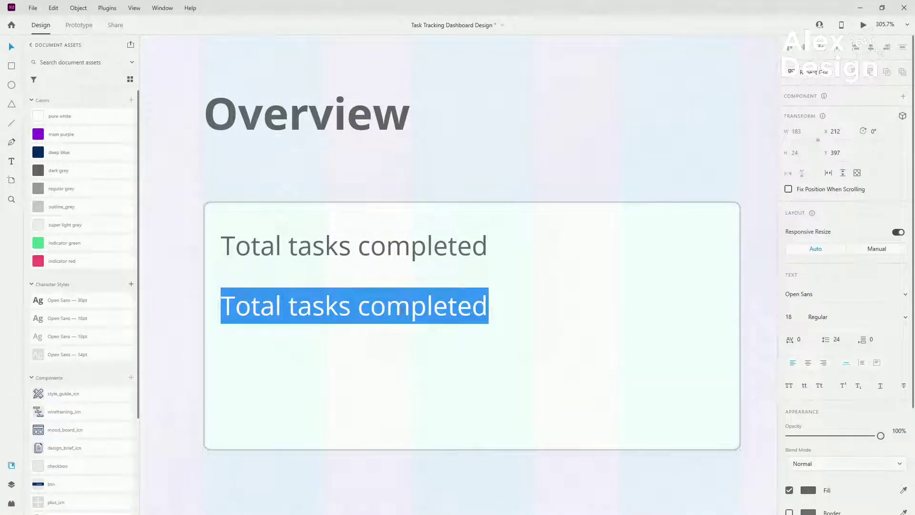
type("2")
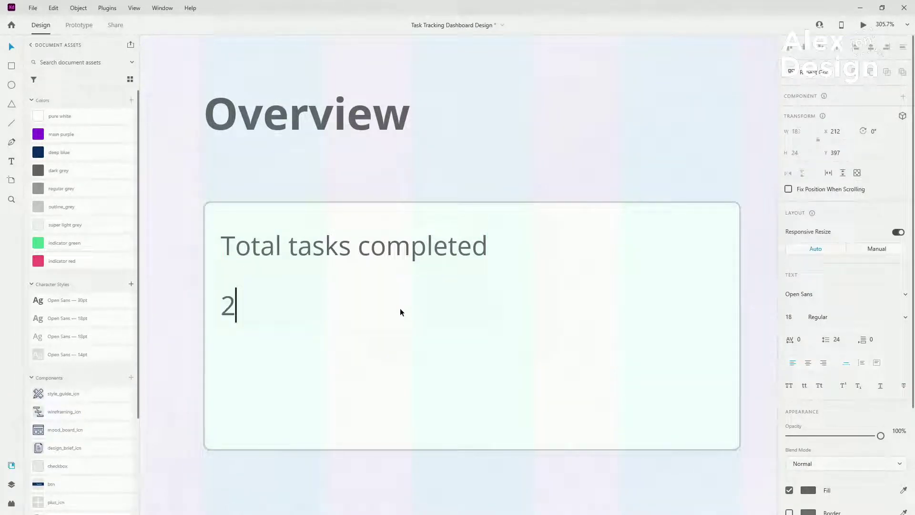
type(",457")
key("Escape")
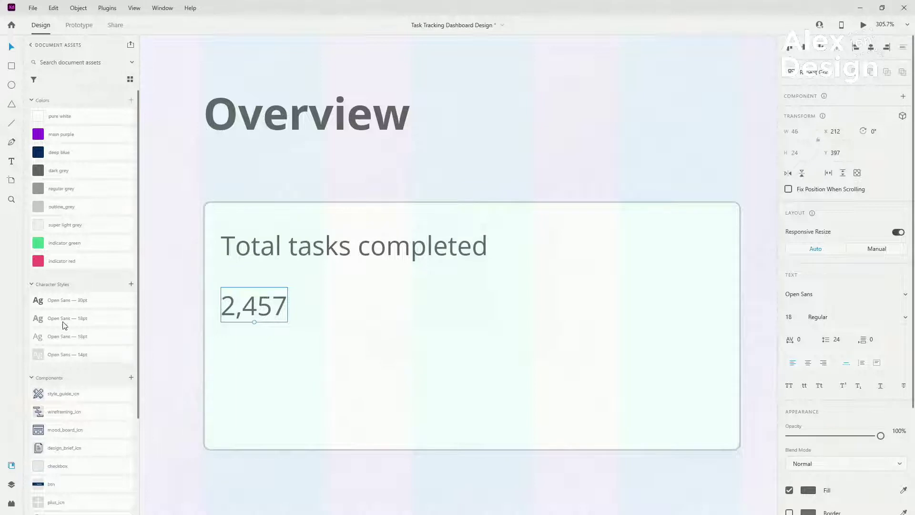
left_click(79, 299)
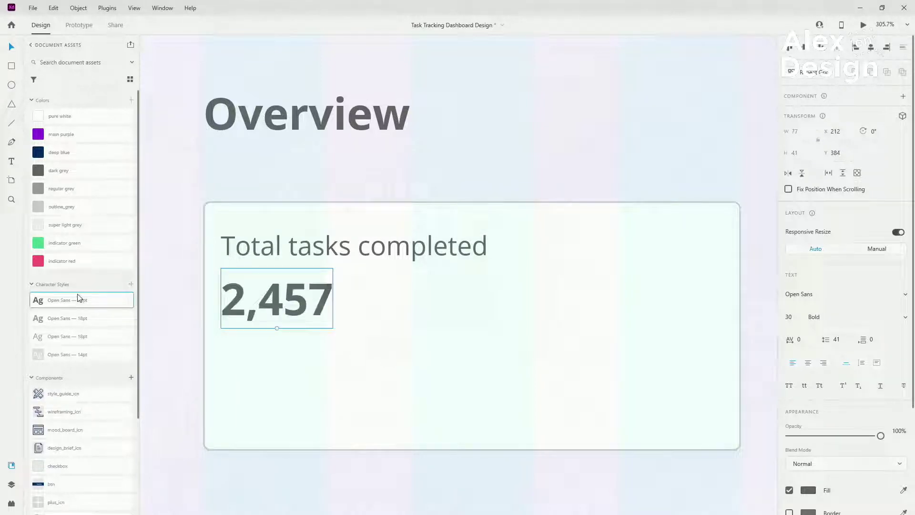
left_click(88, 139)
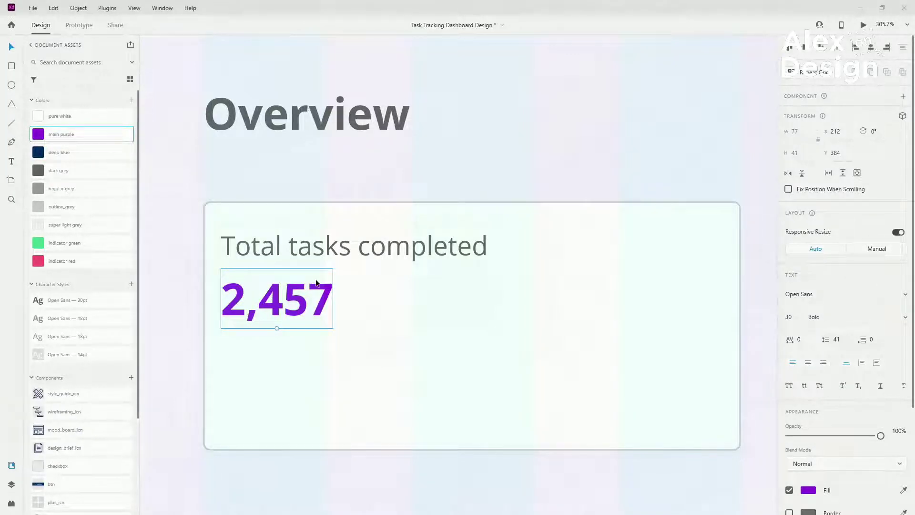
Draw a badge rectangle about 94 × 33 px below the 2,457 figure, at about X 212, Y 454.
left_click(13, 67)
scroll(229, 295, "up", 2)
scroll(236, 312, "down", 1)
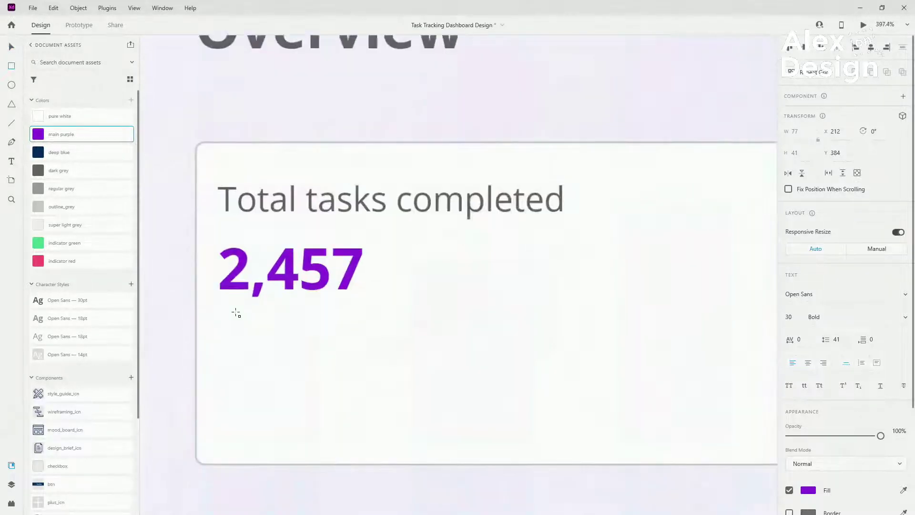
scroll(236, 313, "down", 2)
mouse_move(218, 261)
left_mouse_down()
mouse_move(241, 306)
mouse_move(396, 323)
left_mouse_up()
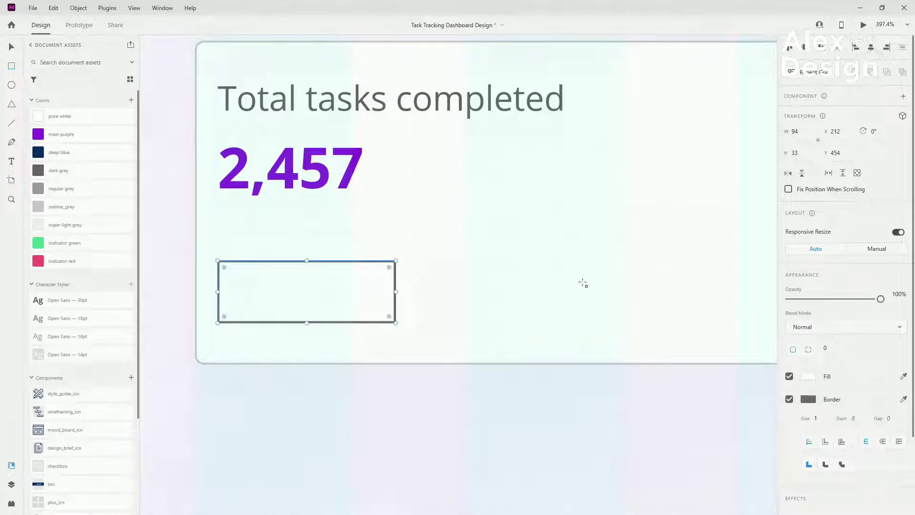
Add the text "+12%" over the small rectangle and apply the 14 pt Open Sans character style.
key("t")
left_click(314, 294)
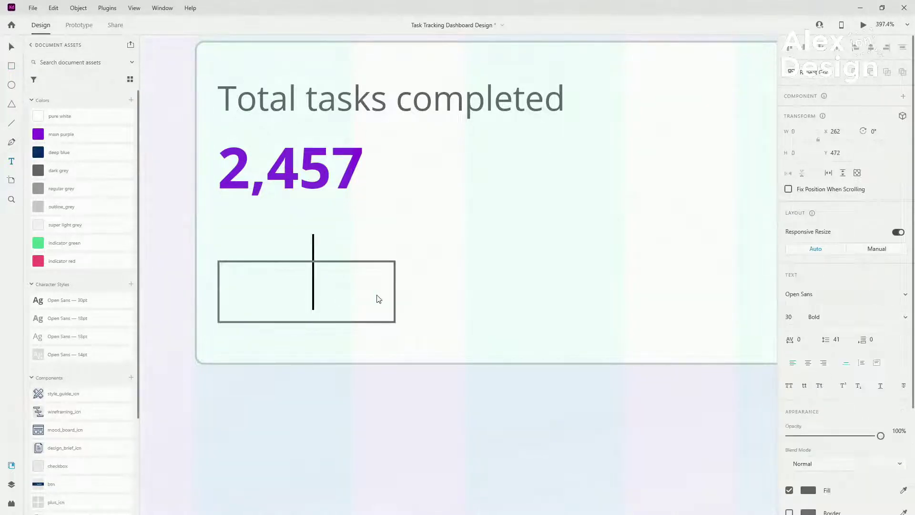
type("+1")
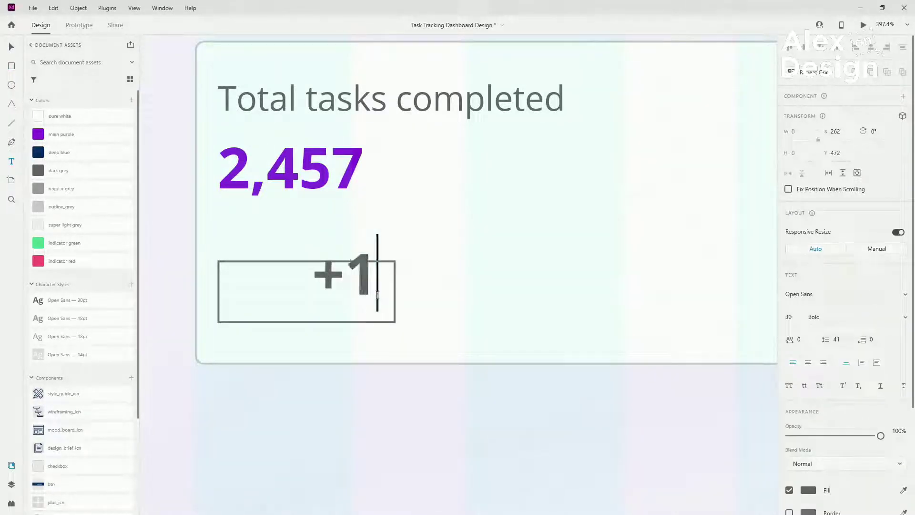
type("2%")
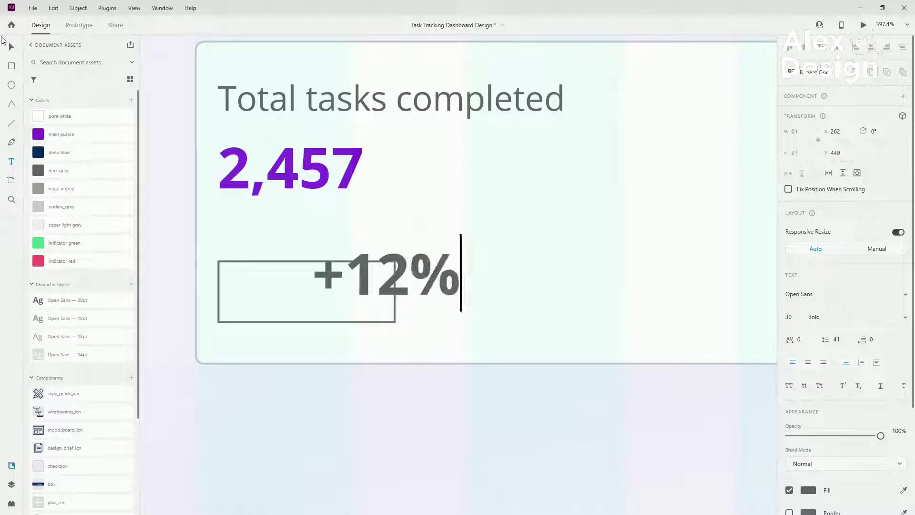
key("Escape")
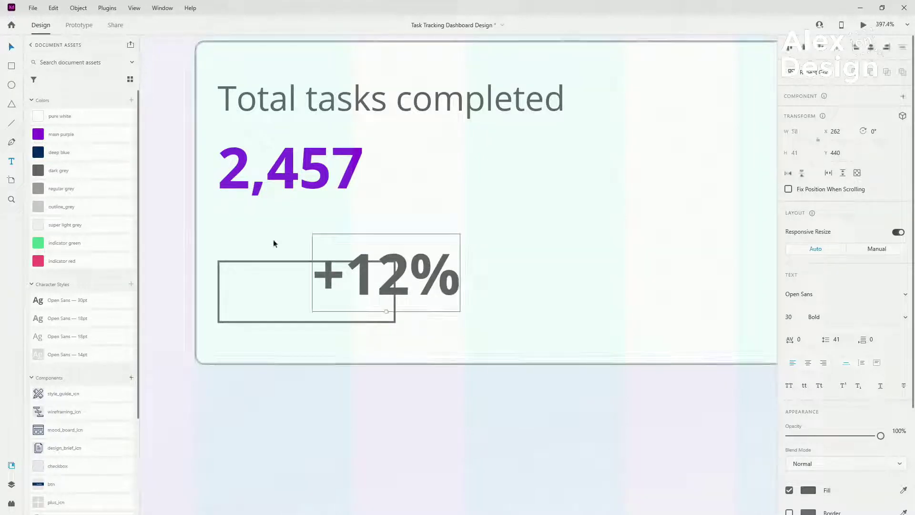
left_click(82, 355)
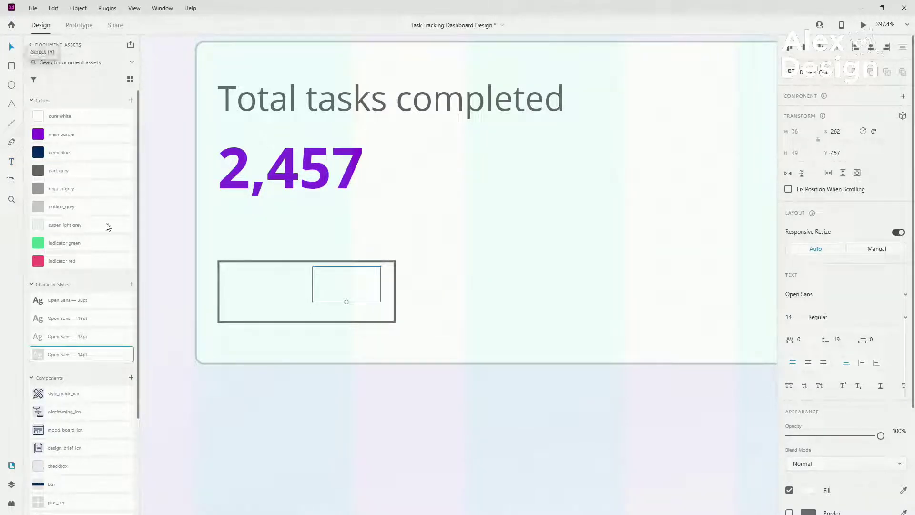
Fill the small rectangle with indicator green and centre the "+12%" text inside it.
left_click(247, 280)
left_click(78, 243)
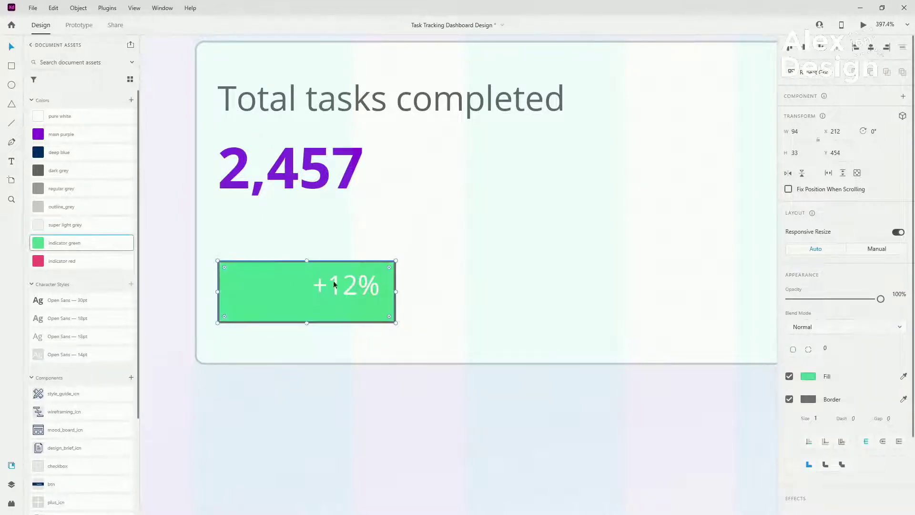
left_click_drag(361, 283, 320, 287)
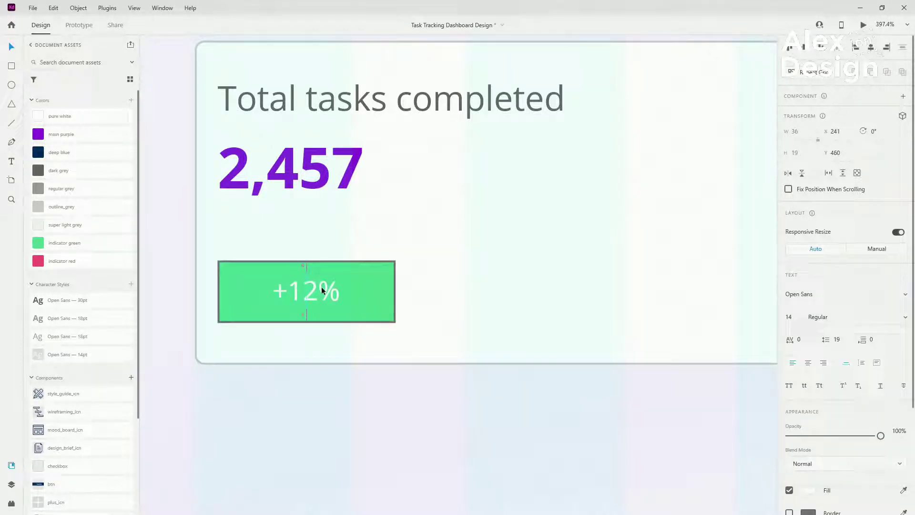
left_click(390, 289)
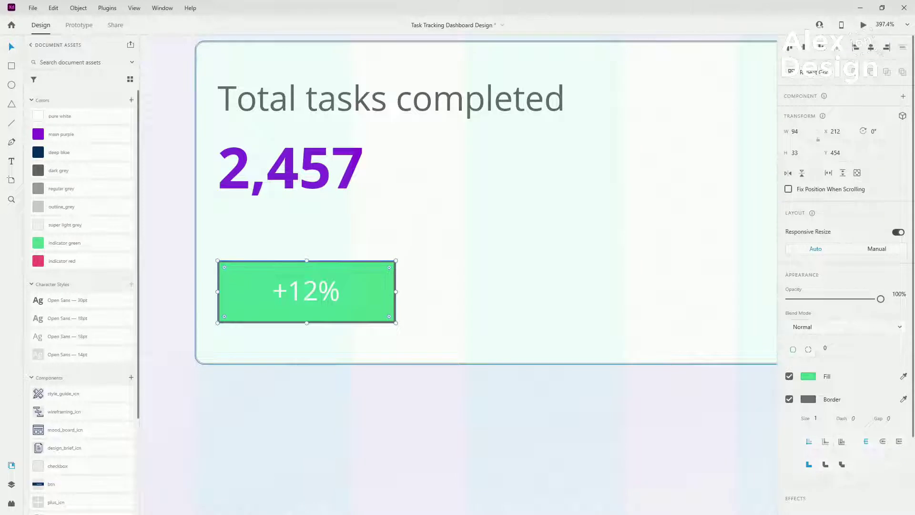
Round the green badge rectangle's corners to a radius of 5 and remove its border.
left_click(829, 346)
type("5")
key("Return")
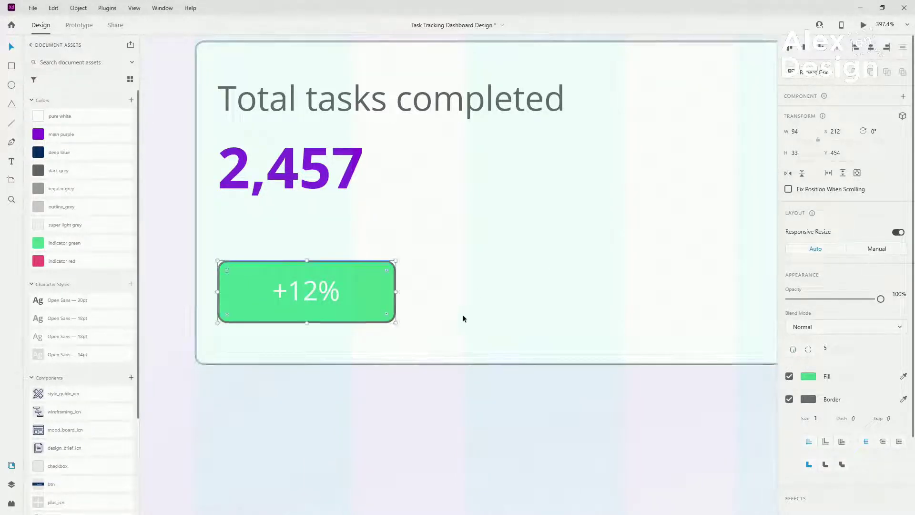
left_click(789, 399)
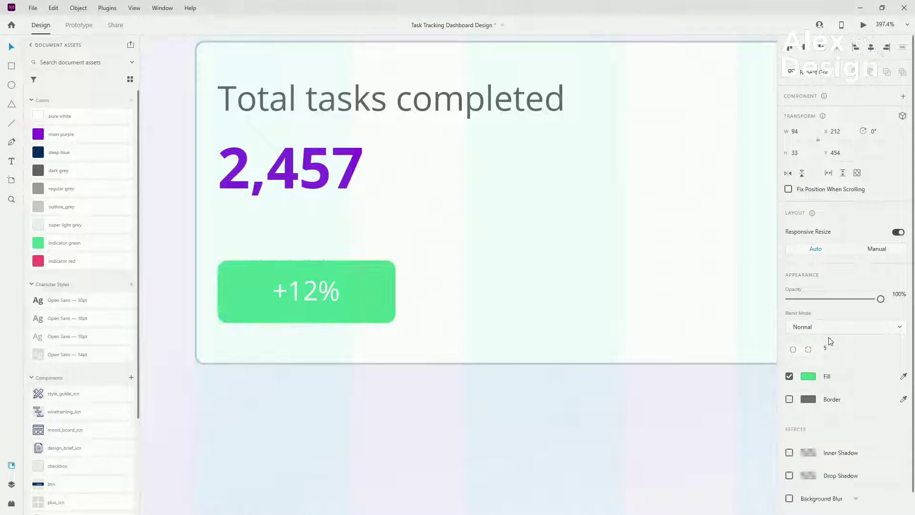
Rename the green badge rectangle's layer to "percentage_bg".
left_click(315, 285)
left_click(11, 483)
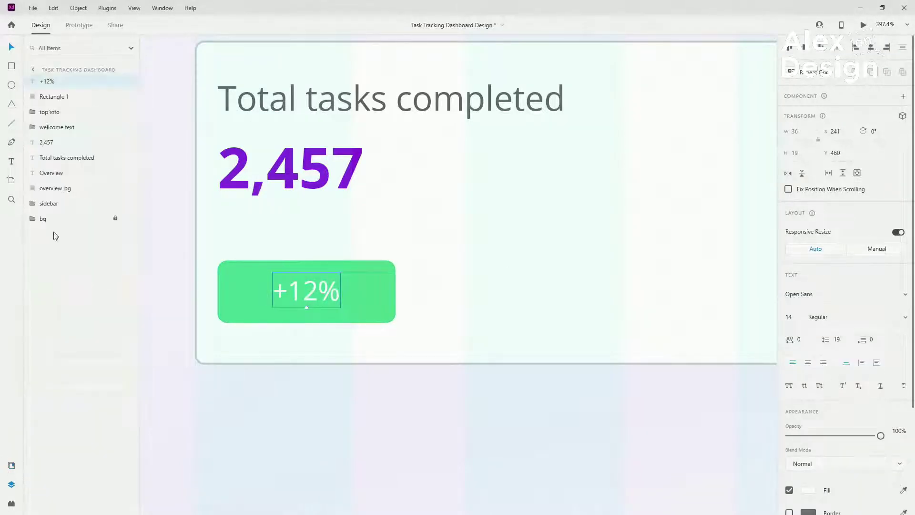
double_click(52, 96)
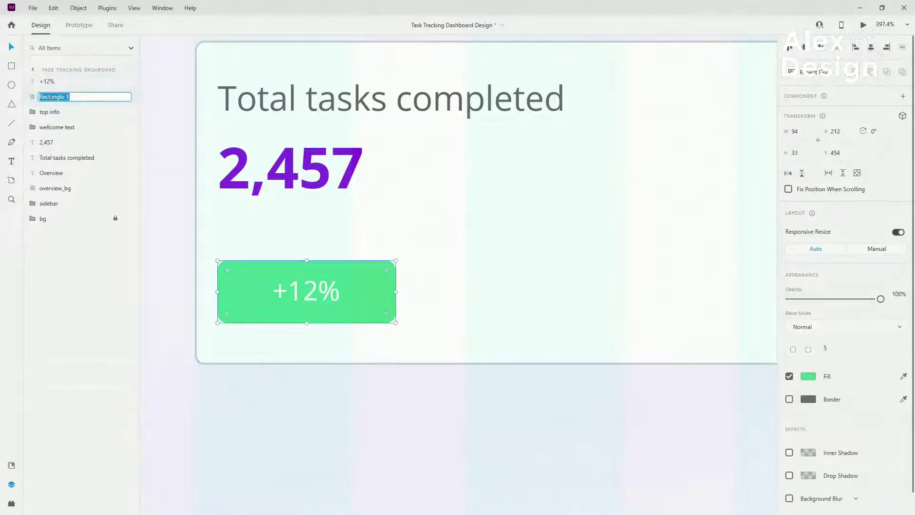
type("percentage_bg")
key("Return")
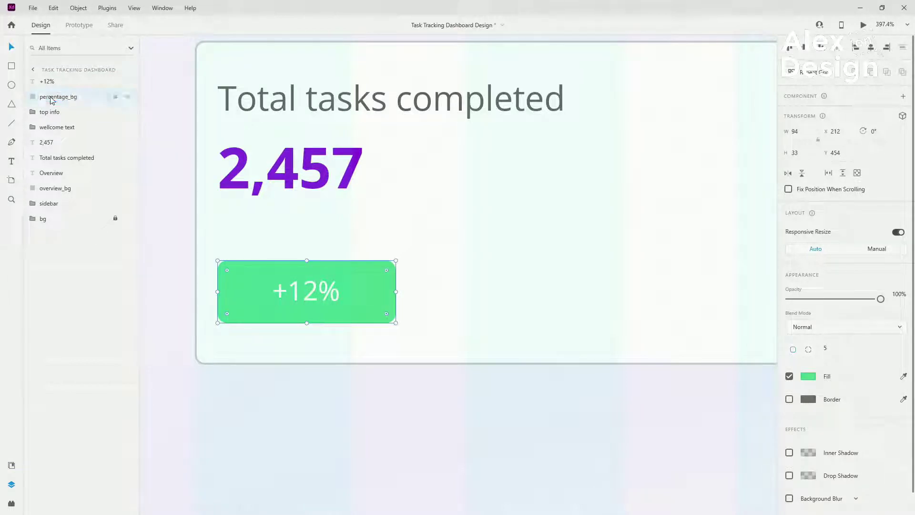
Group the "+12%" text with the percentage_bg rectangle and name the group "percentage".
left_click(56, 83, "shift")
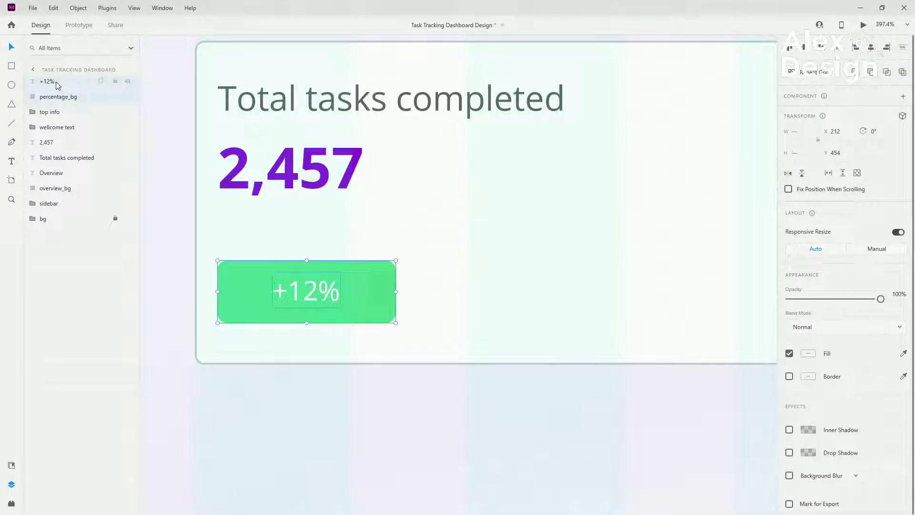
key("ctrl+g")
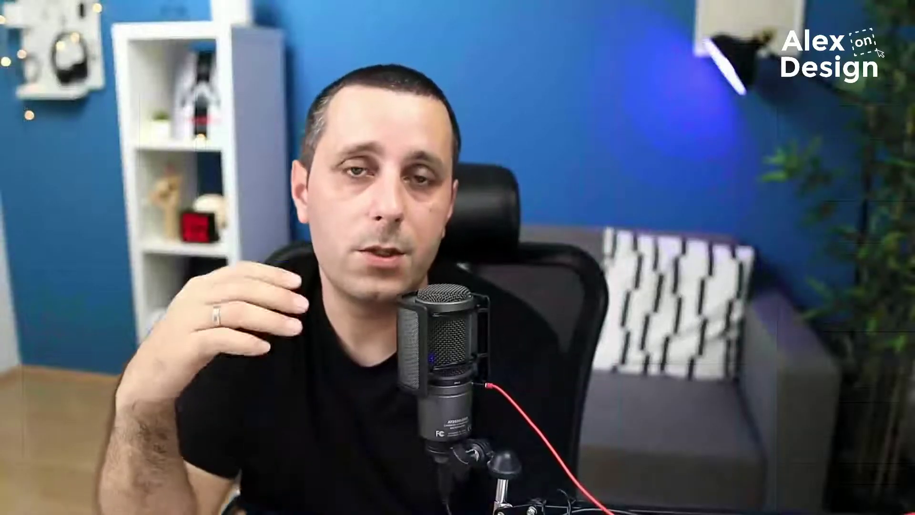
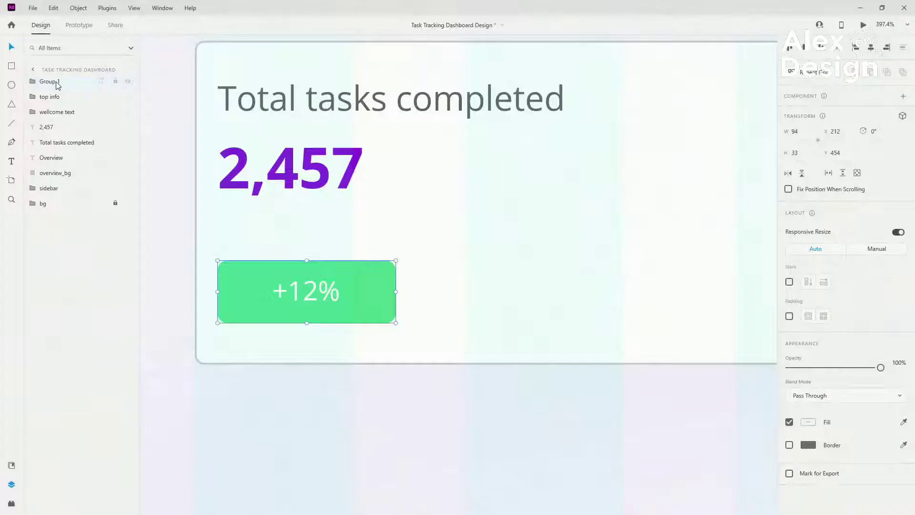
double_click(57, 83)
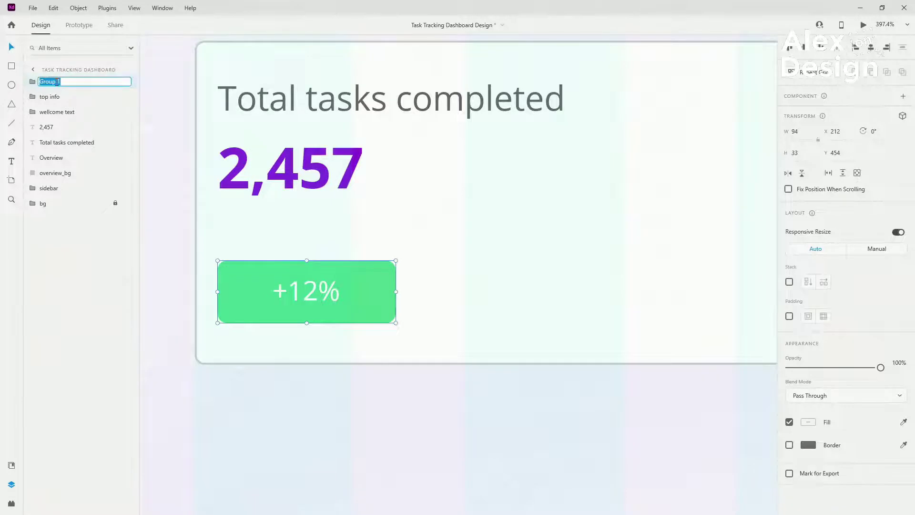
type("ps")
type("rcentage")
key("Return")
Duplicate the "Total tasks completed" label beside the green badge and change its text to "from last week".
scroll(370, 124, "down", 2)
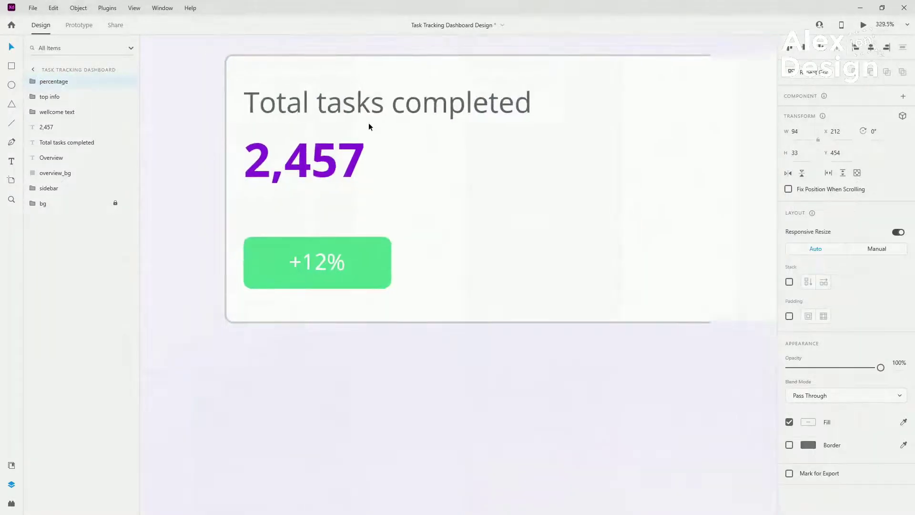
left_click(399, 102)
left_click_drag(400, 102, 560, 256)
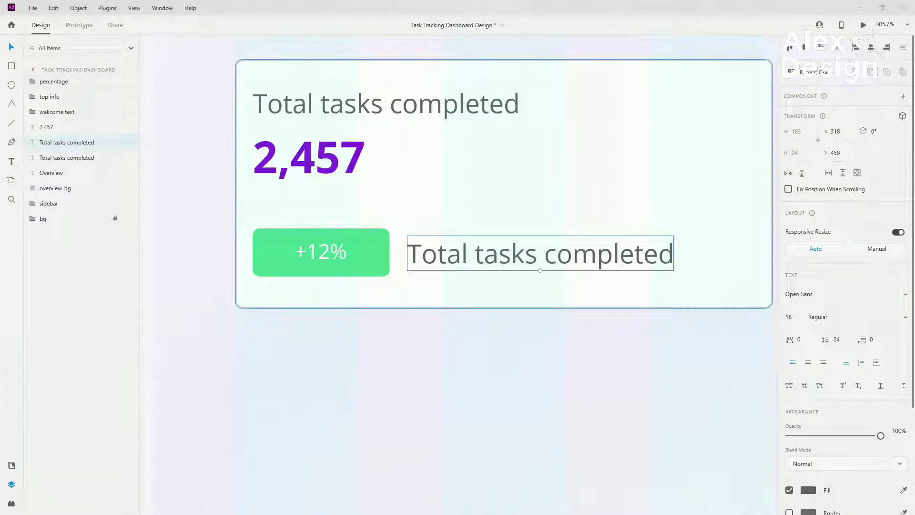
double_click(538, 257)
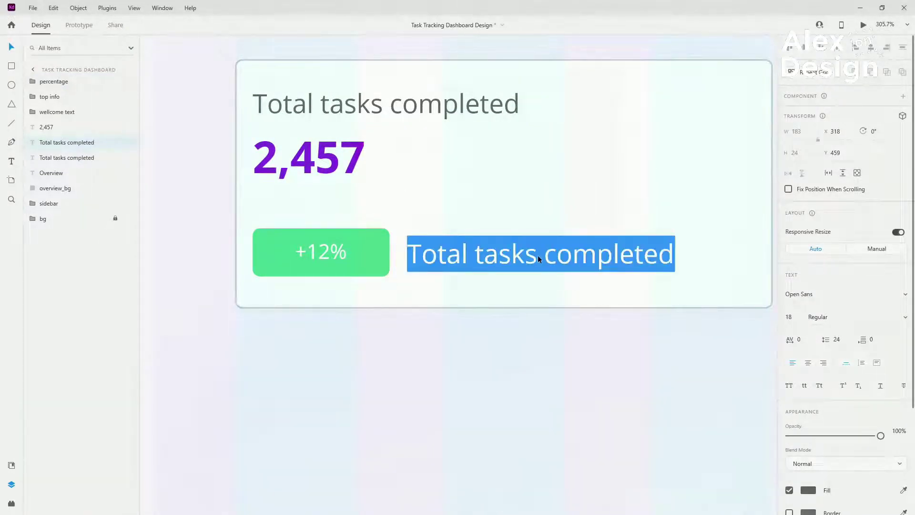
type("from las")
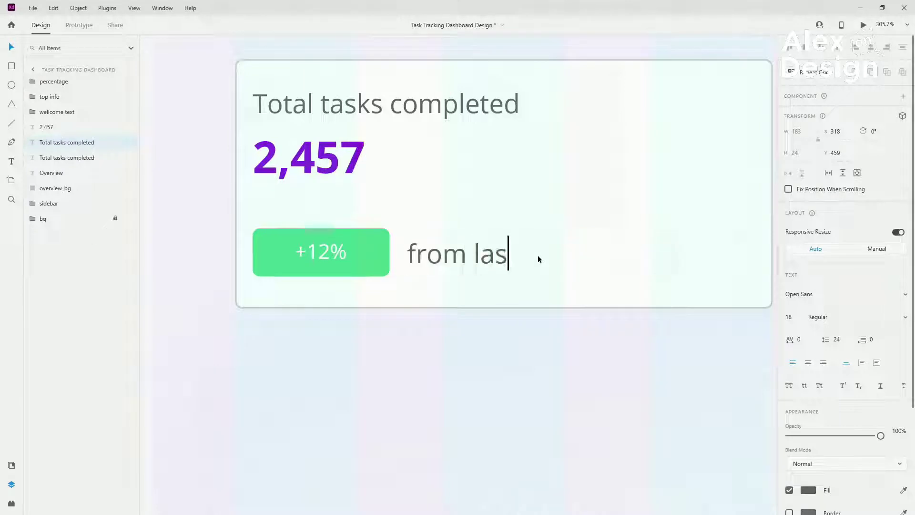
type("t week")
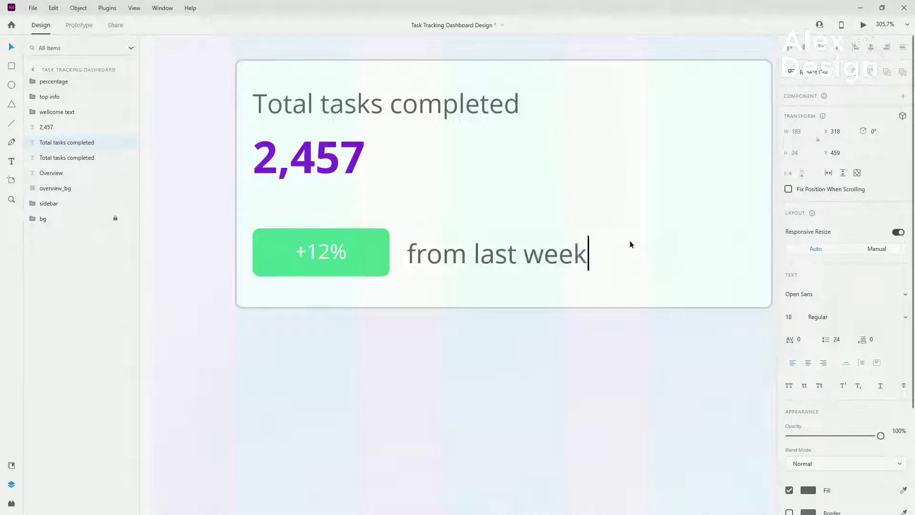
key("Escape")
key("ctrl+a")
Colour the "from last week" text regular grey and place it 20 px from the badge's right edge, at X 326.
left_click(12, 464)
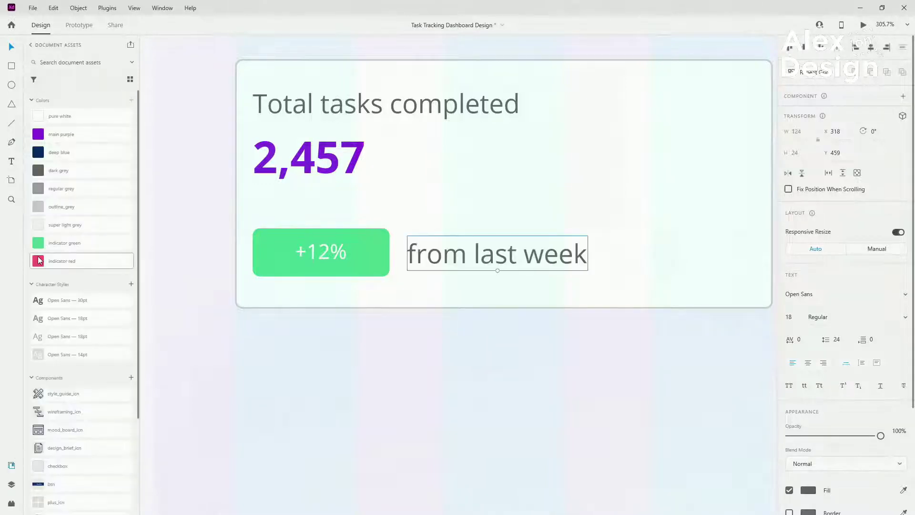
left_click(38, 189)
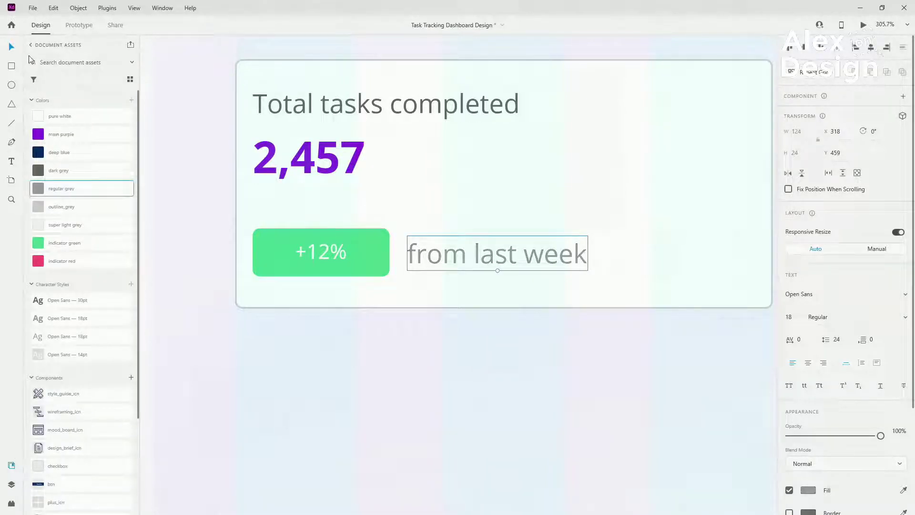
left_click_drag(510, 253, 492, 253)
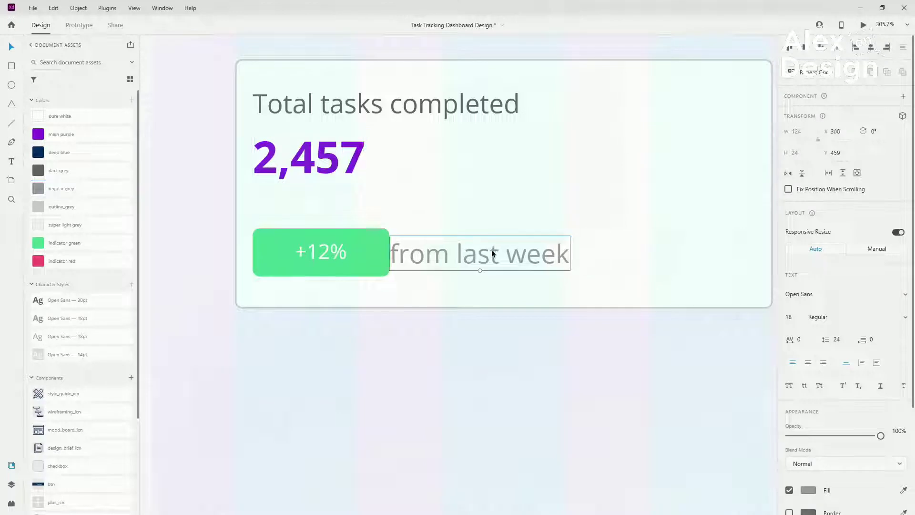
key("shift+Right")
key("shift+Right")
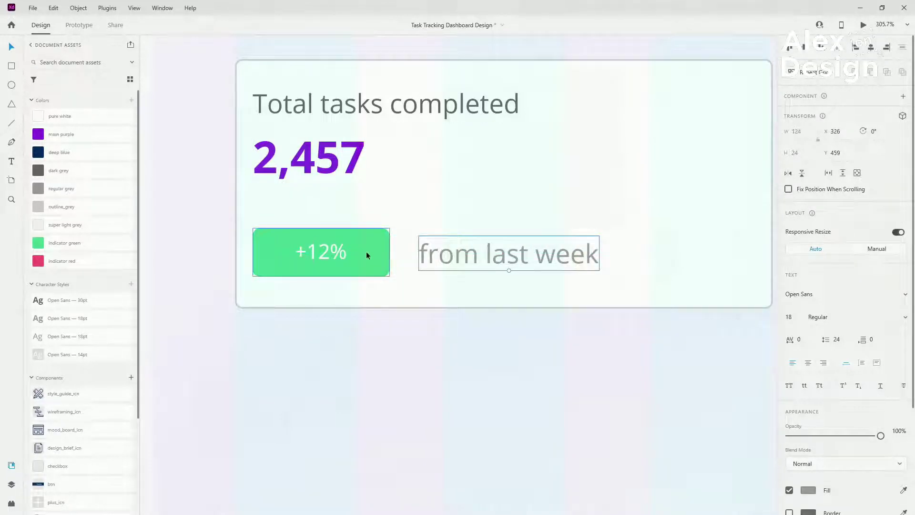
Set the percentage_bg rectangle's width to 62 inside the percentage group.
left_click(367, 253)
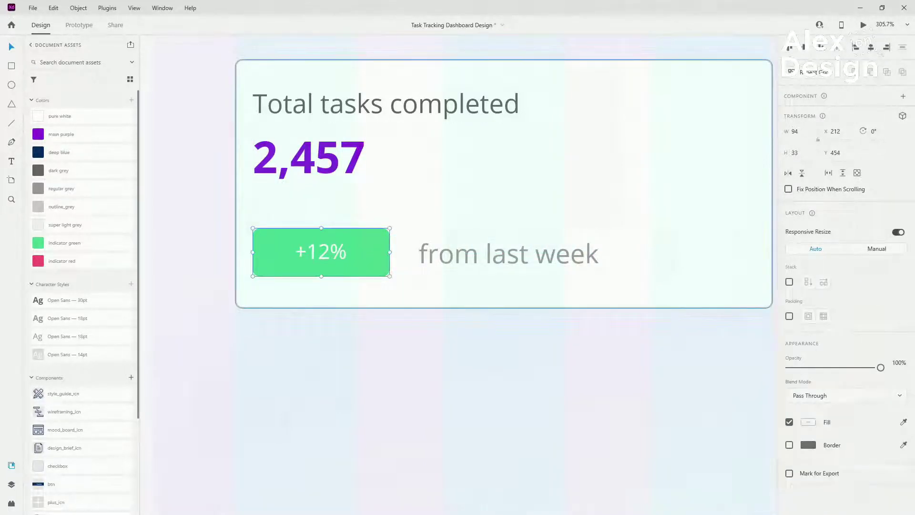
left_click(17, 483)
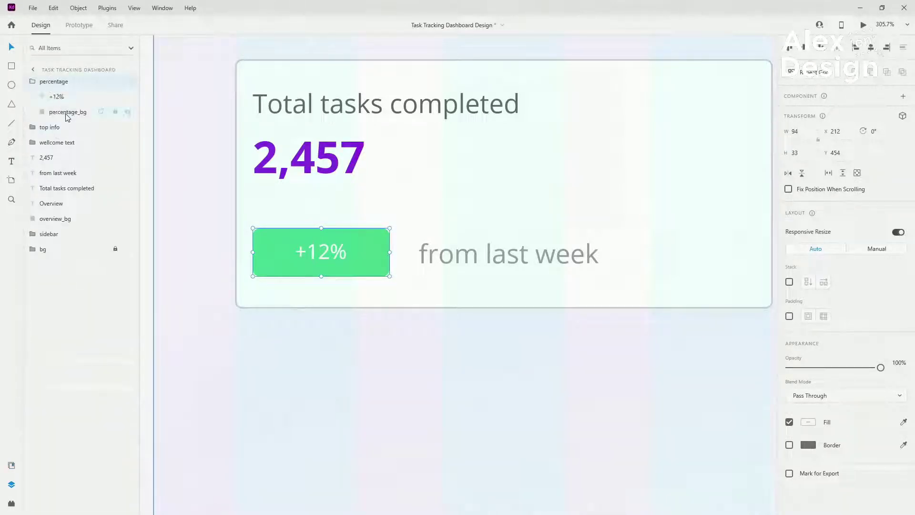
left_click(66, 113)
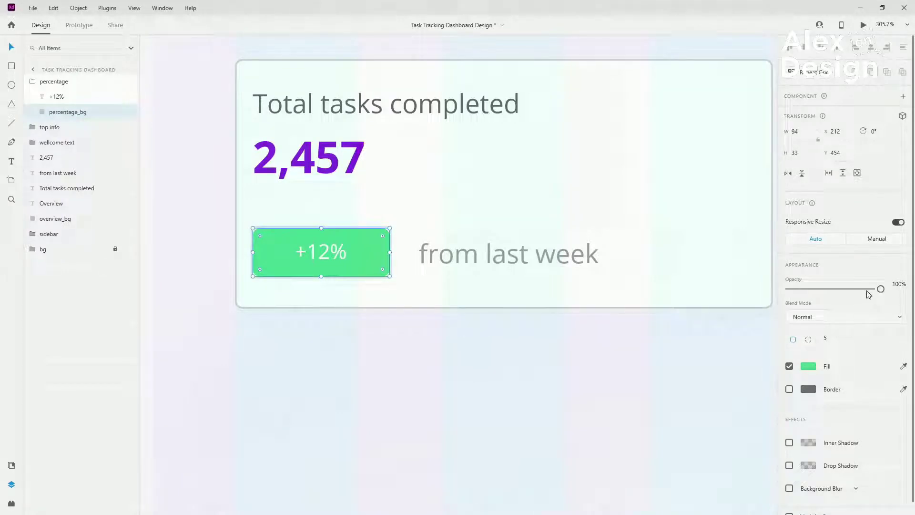
left_click(803, 135)
type("62")
key("Return")
Centre the "+12%" text in the narrowed badge and move the "from last week" text closer to it, at X 294.
left_click(312, 252)
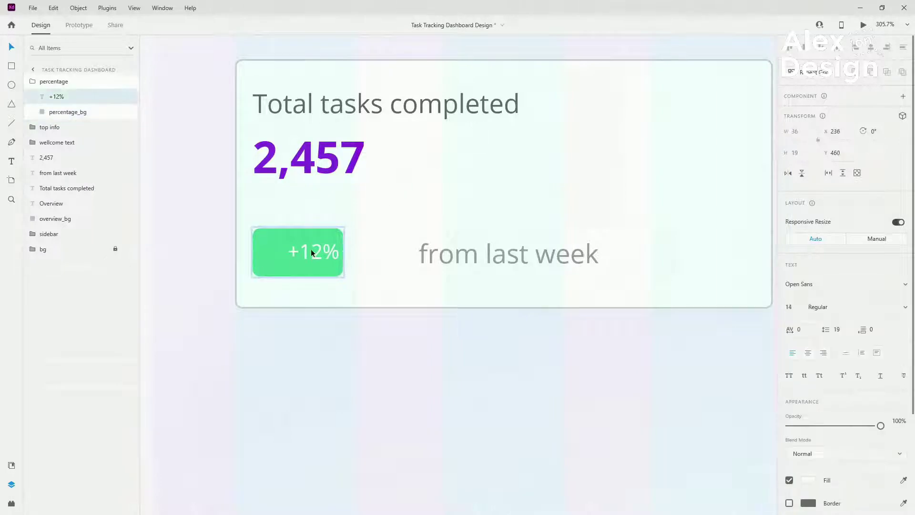
left_click_drag(312, 252, 302, 253)
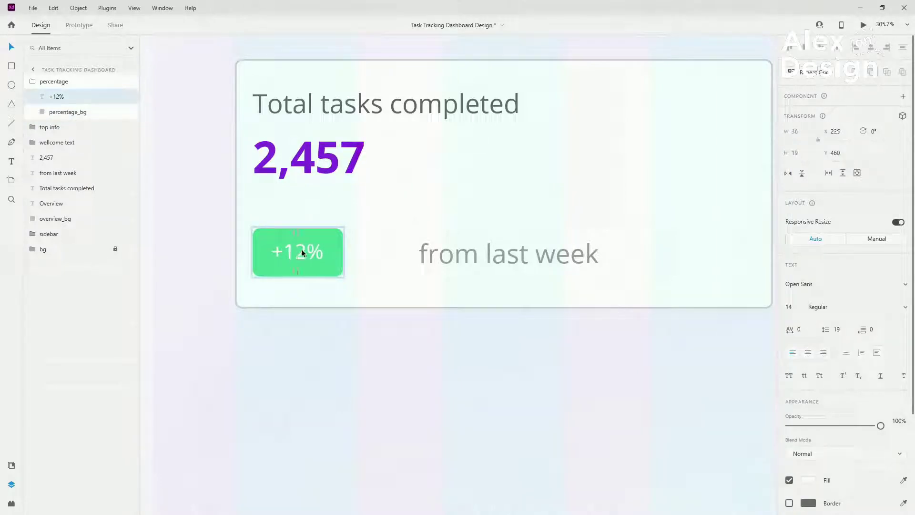
left_click(328, 240, "shift")
left_click(871, 47)
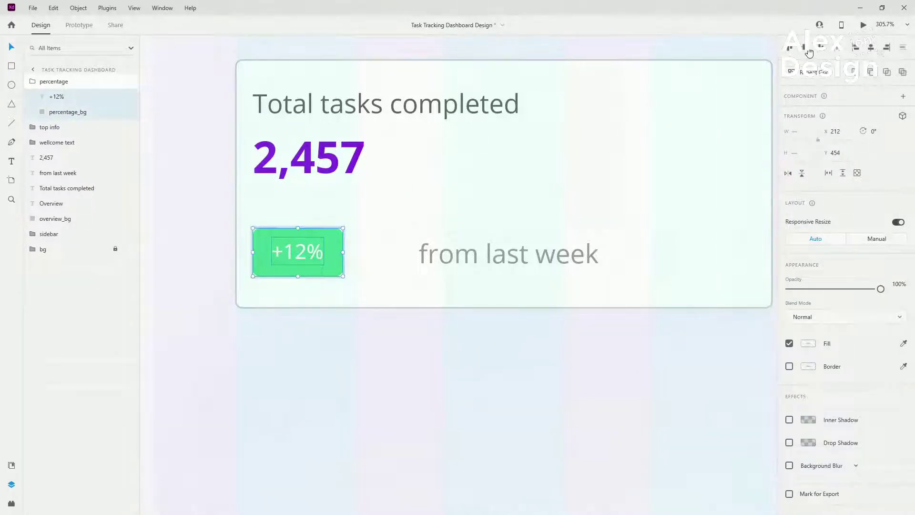
left_click(462, 251)
left_click_drag(497, 252, 427, 260)
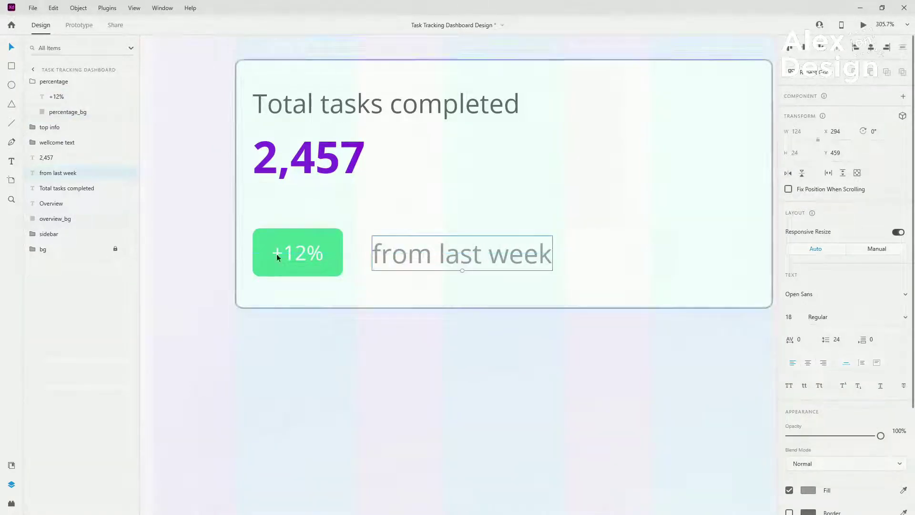
Place the percentage group directly above the "from last week" layer, and group the two under the name "percentage".
left_click(32, 82)
left_click_drag(52, 82, 60, 137)
left_click(59, 142, "shift")
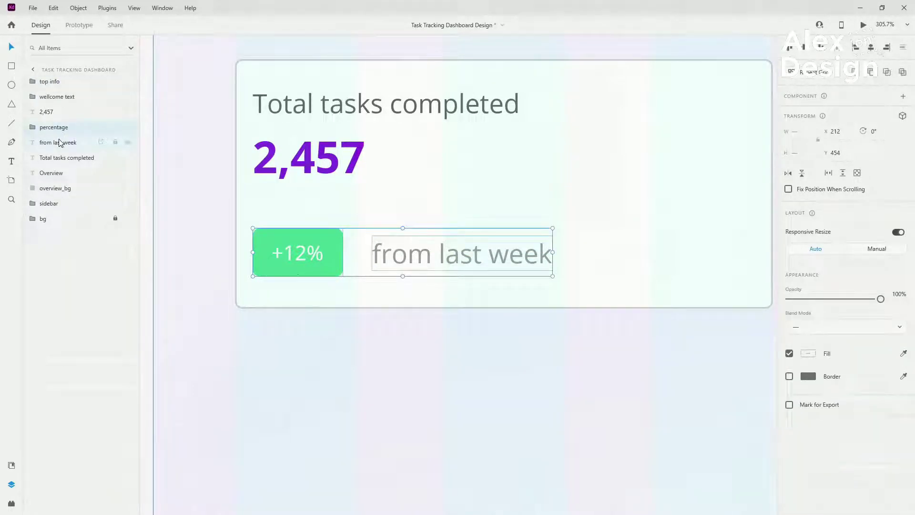
key("ctrl+g")
double_click(51, 127)
type("pe")
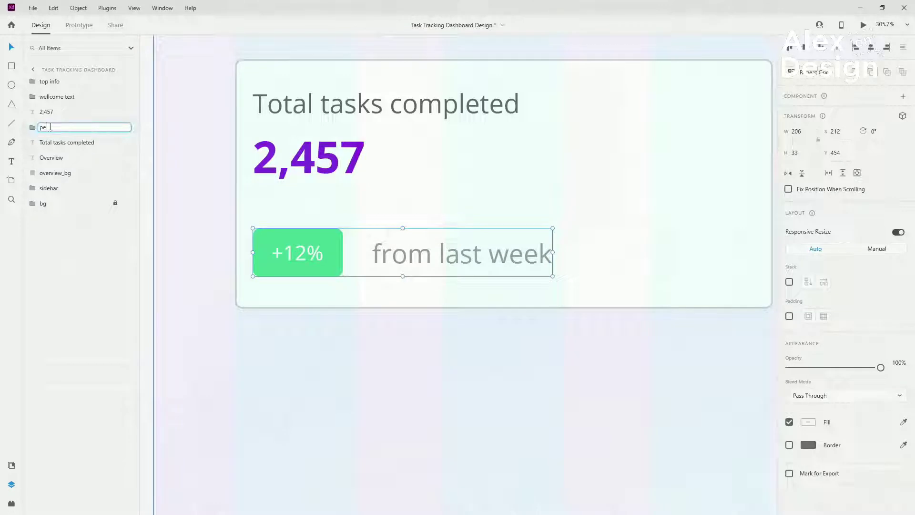
type("rcentage")
key("Return")
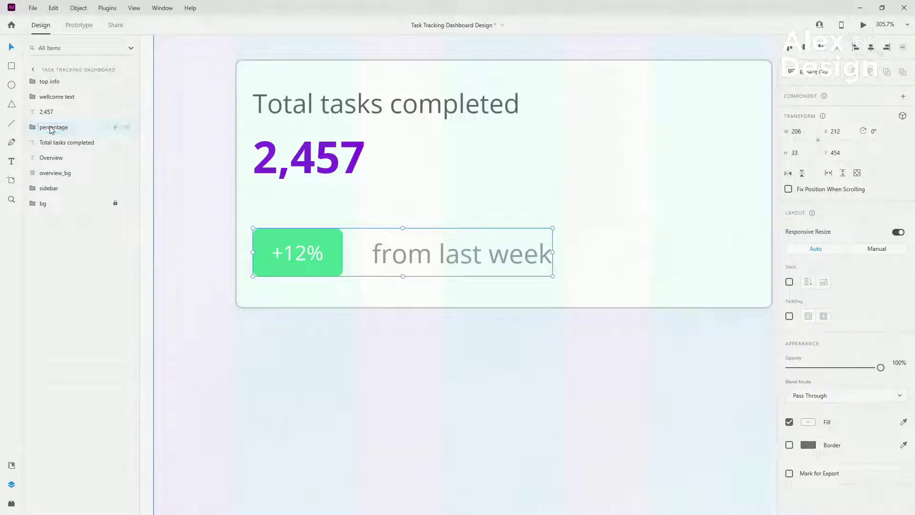
Enable padding on the inner percentage group that holds the "+12%" badge.
left_click(32, 127)
left_click(63, 142)
left_click(292, 240)
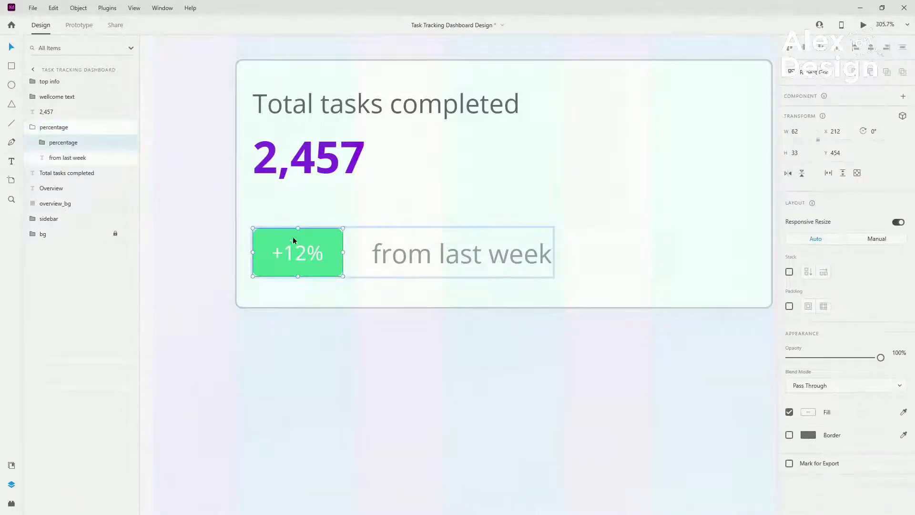
left_click(789, 306)
Insert extra digits before the percent sign in the badge text to test the padding.
double_click(310, 253)
double_click(309, 251)
left_click(330, 255)
key("Left")
key("Left")
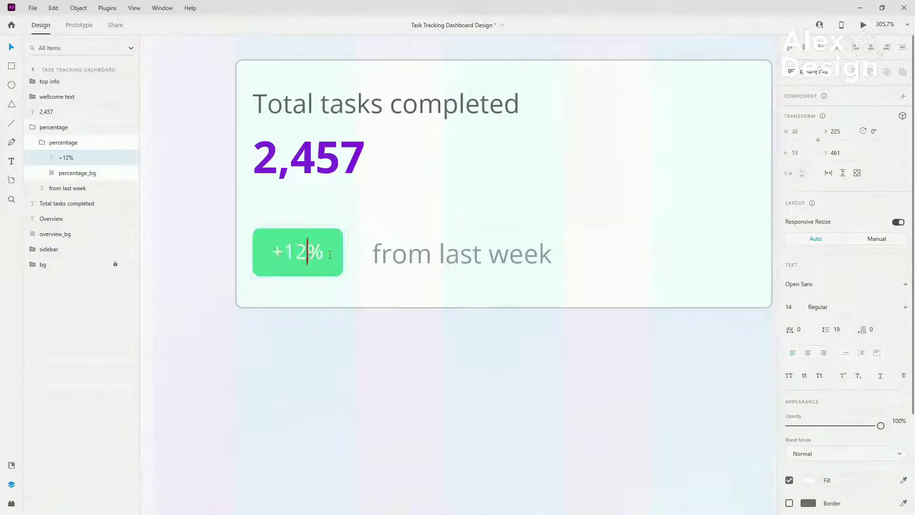
key("Right")
type("2555252")
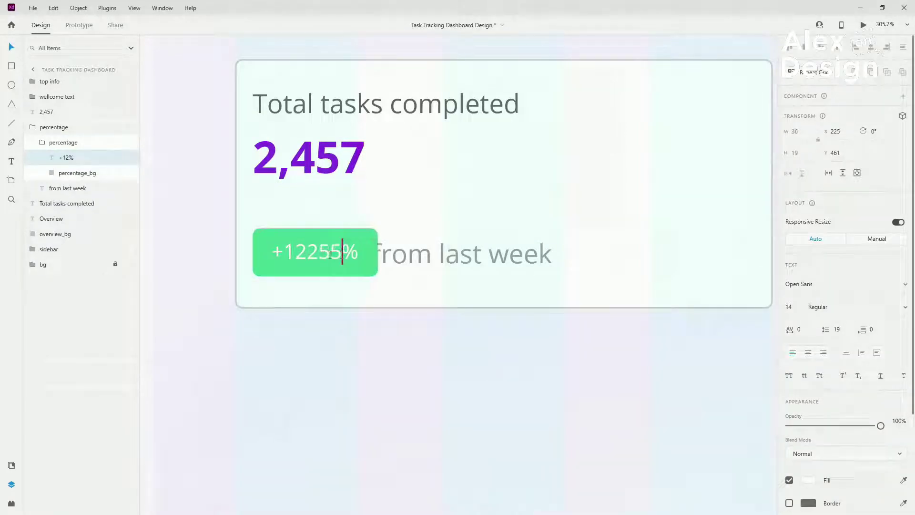
type("2525225")
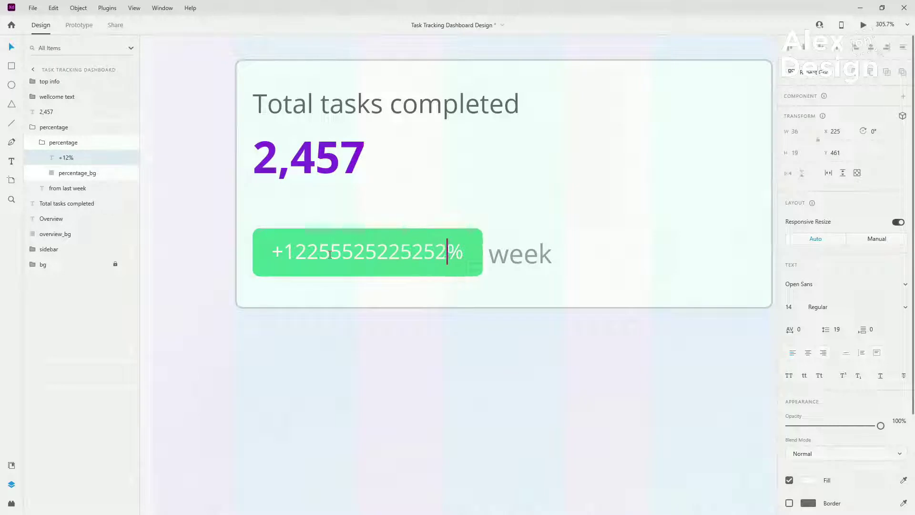
Delete the extra test digits from the badge text so it reads "+12%" again.
key("BackSpace")
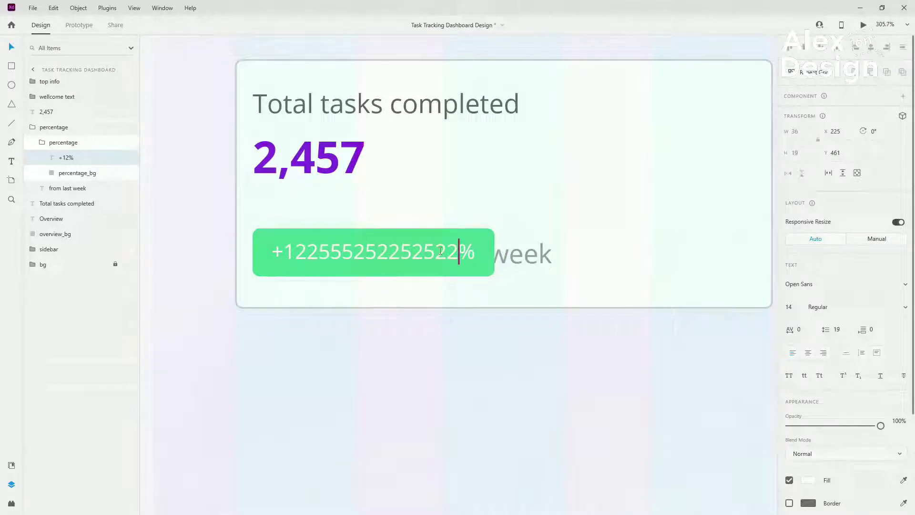
key("shift+Left")
key("shift+Left")
key("shift+Left")
key("shift+Left")
key("shift+Left")
key("shift+Left")
key("shift+Left")
key("shift+Left")
key("shift+Left")
key("shift+Left")
key("shift+Left")
key("shift+Left")
key("shift+Left")
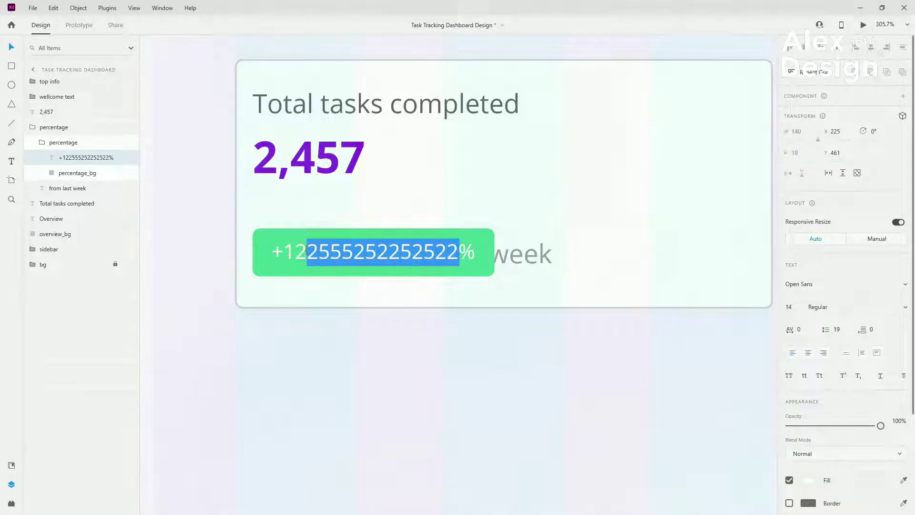
key("BackSpace")
key("Escape")
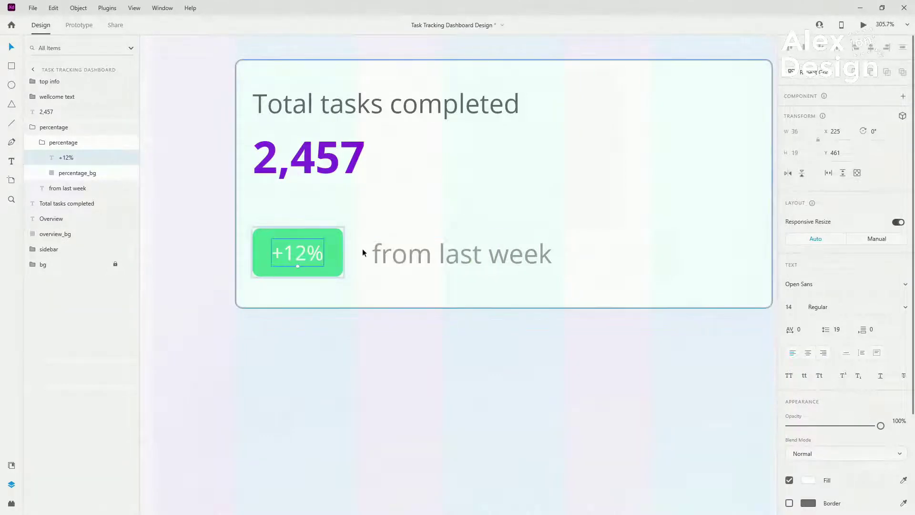
Turn on a horizontal stack for the outer percentage group containing the badge and the "from last week" text.
left_click(376, 253)
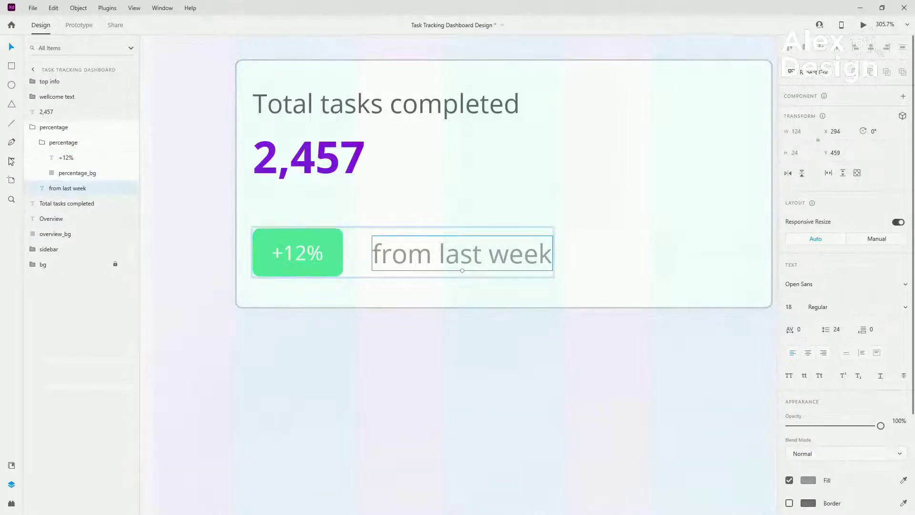
left_click(38, 138)
left_click(34, 127)
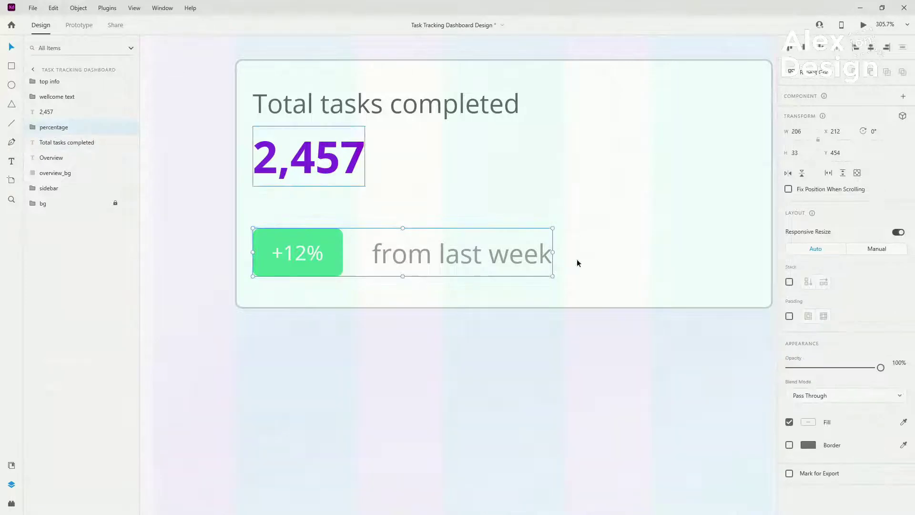
left_click(789, 282)
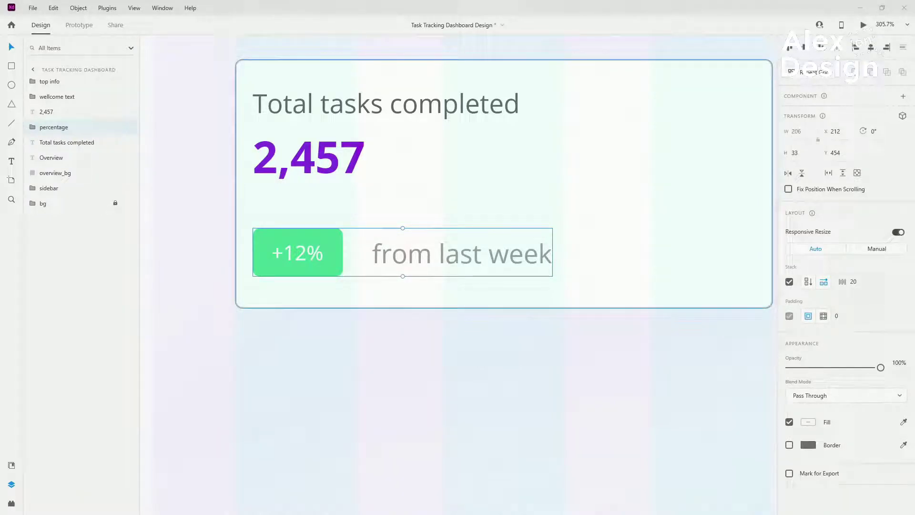
Move the percentage row down to Y 456 and the "Total tasks completed" title up to Y 350.
left_click_drag(290, 239, 293, 274)
key("ctrl+z")
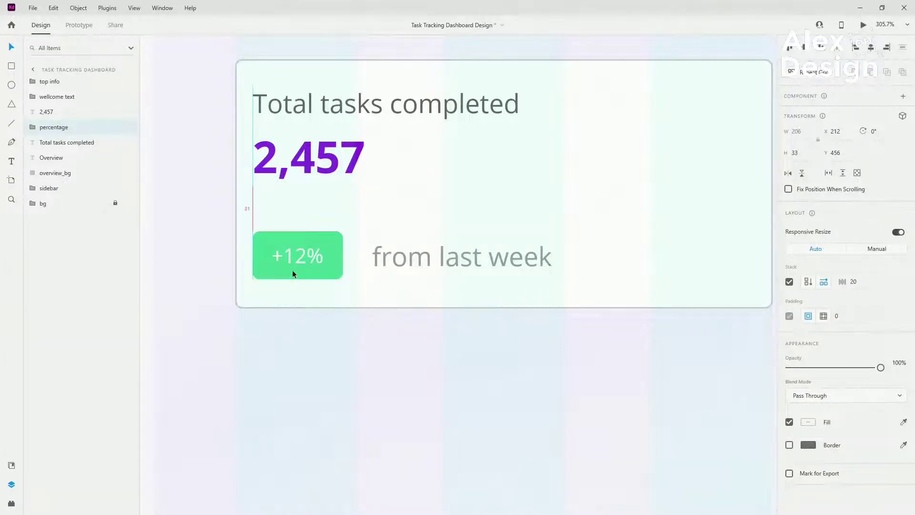
left_click(333, 162)
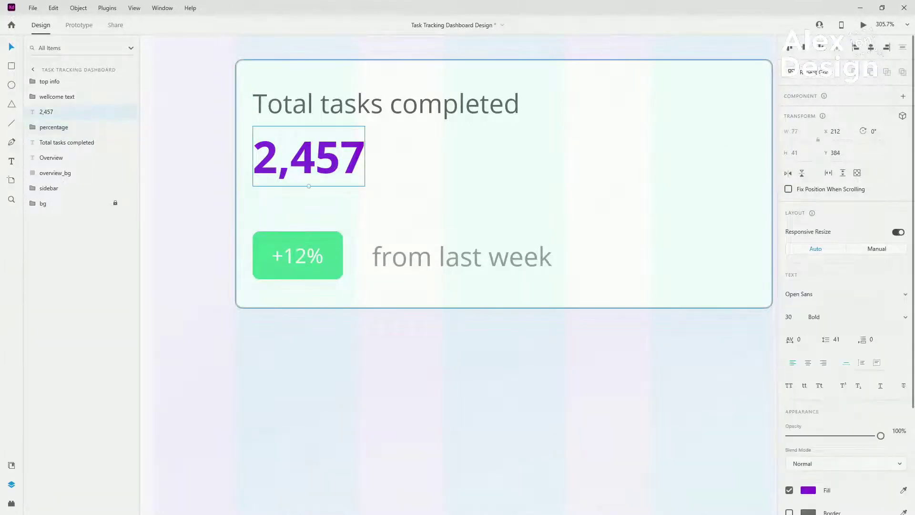
left_click_drag(387, 112, 387, 116)
key("shift+Up")
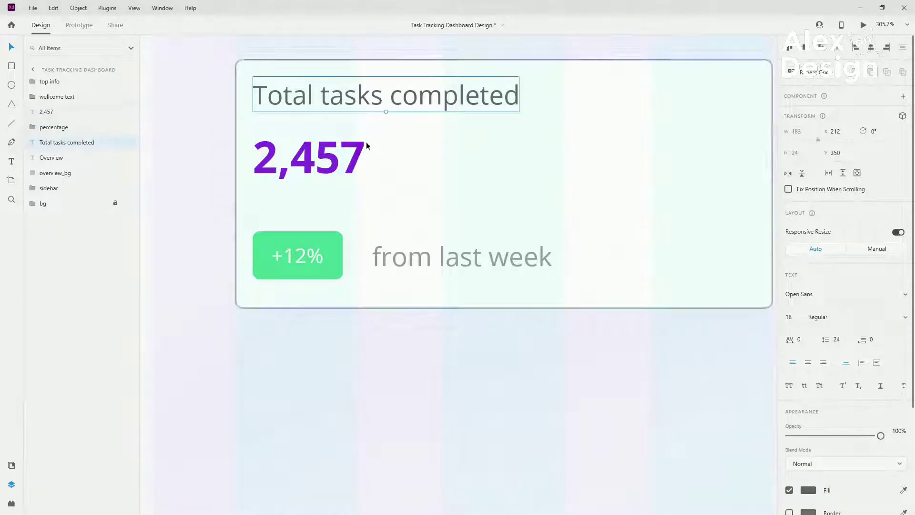
Move the title and the 2,457 figure down together so the title sits at Y 361, and save the document.
left_click(343, 165, "shift")
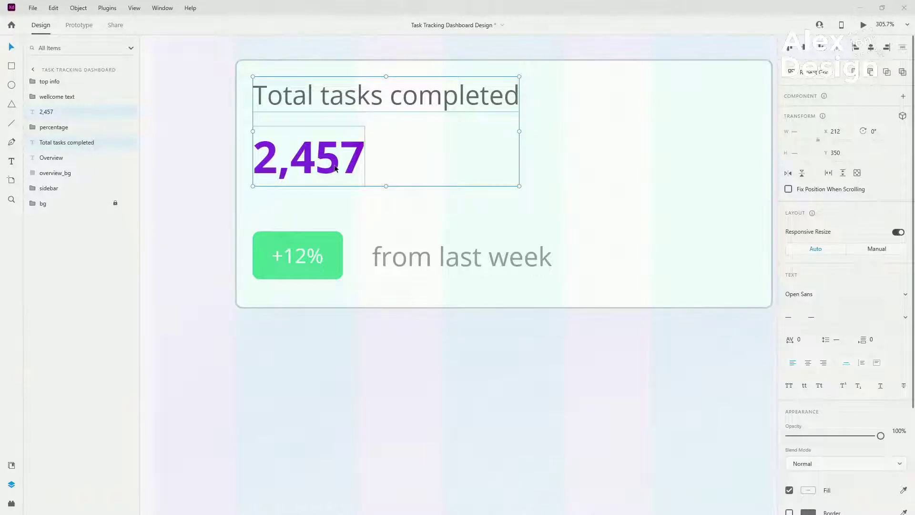
left_click_drag(336, 170, 335, 185)
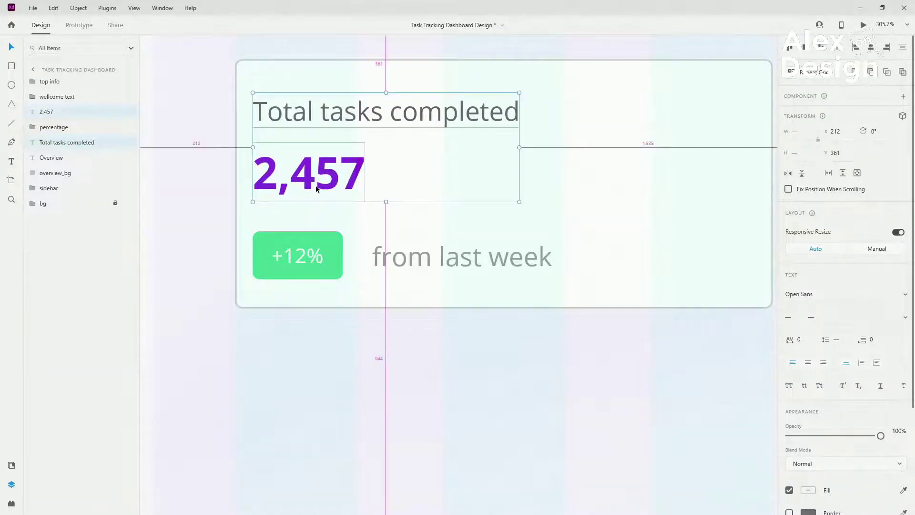
scroll(336, 185, "down", 3)
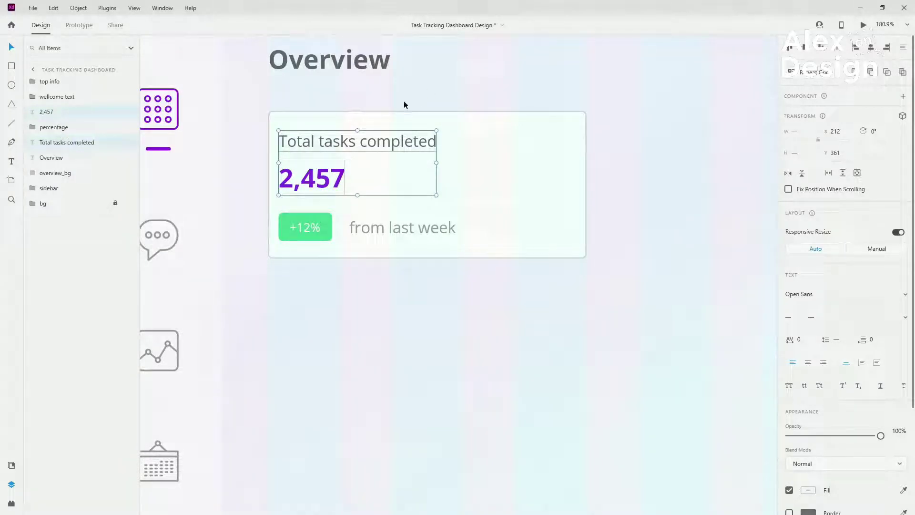
key("ctrl+s")
Reorder the layers so "Overview" comes first, followed by "Total tasks completed", "2,457", the percentage group and "overview_bg".
left_click(46, 112)
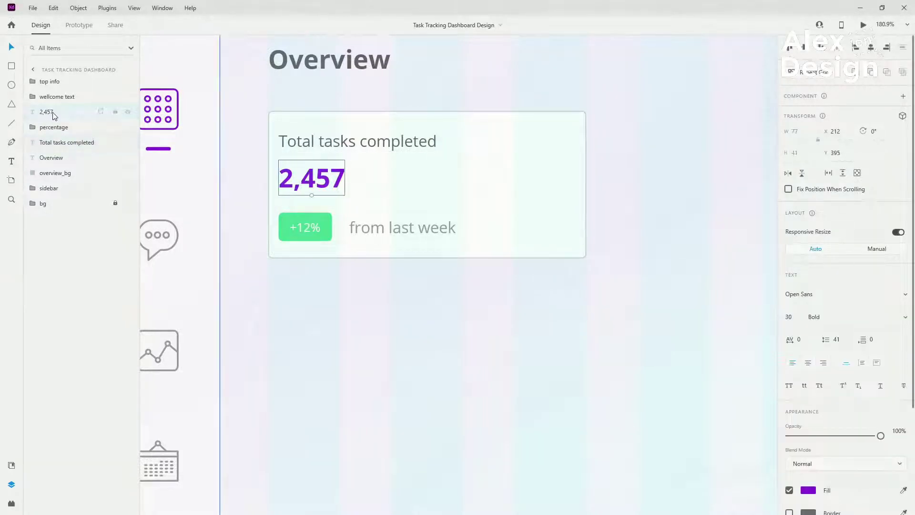
left_click(75, 144)
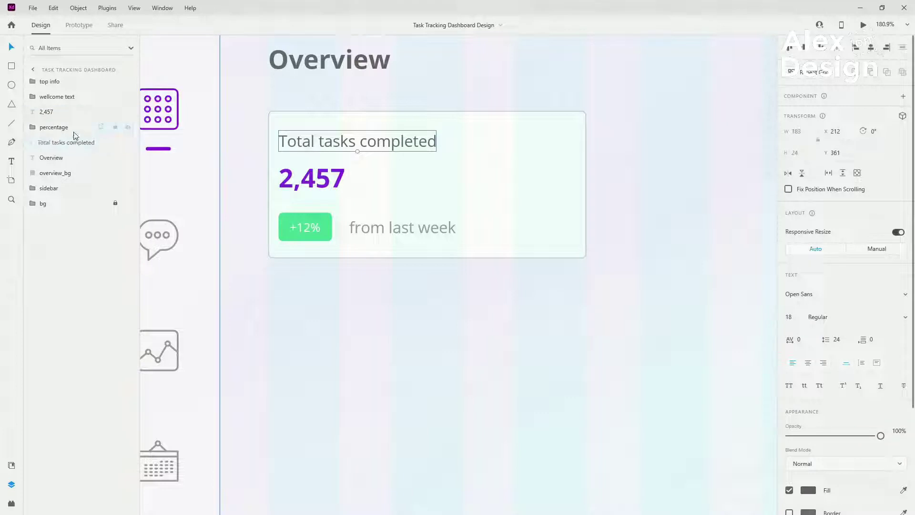
left_click_drag(74, 142, 72, 113)
left_click(71, 127)
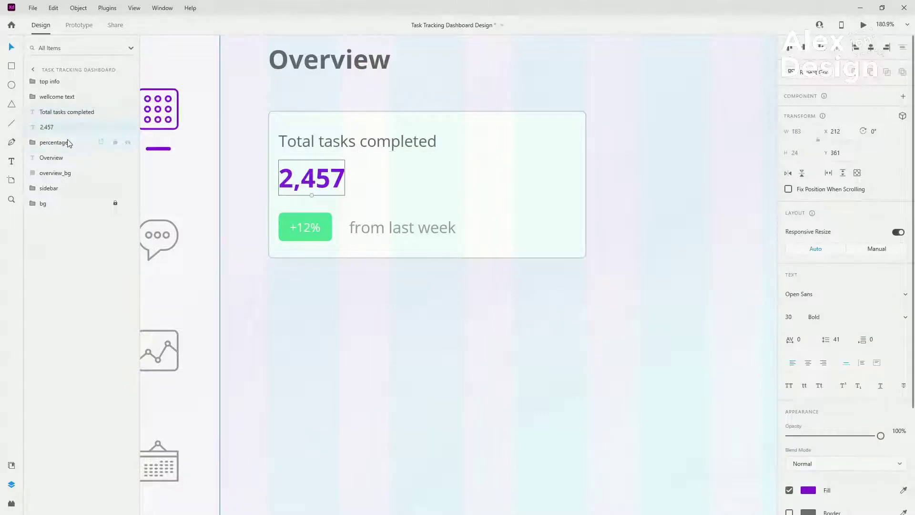
left_click(61, 173)
left_click(70, 142)
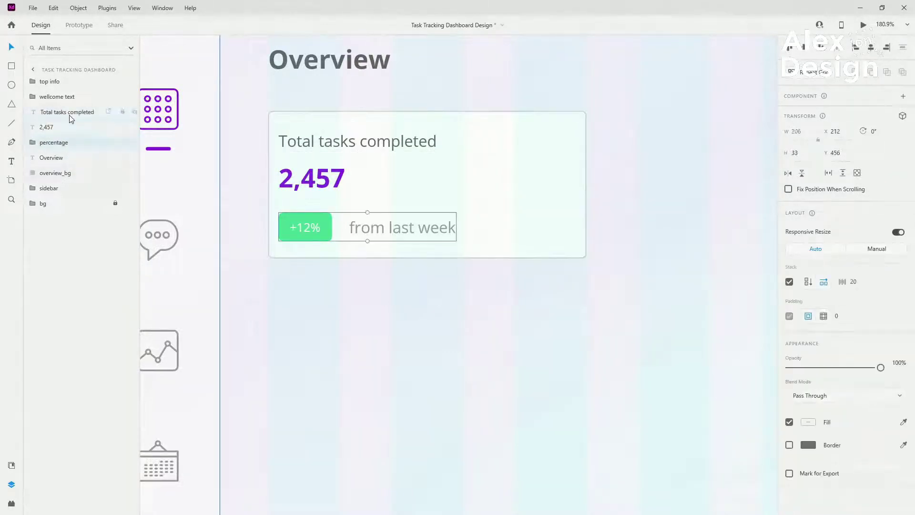
left_click(69, 114, "shift")
left_click_drag(70, 114, 68, 173)
Group the title, figure, percentage row and card background, and name the group "overview1".
left_click(67, 174, "shift")
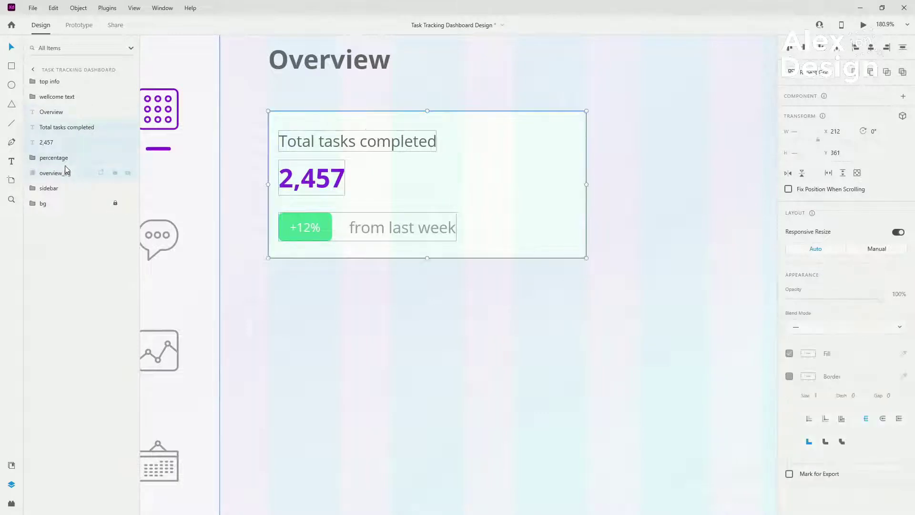
key("ctrl+g")
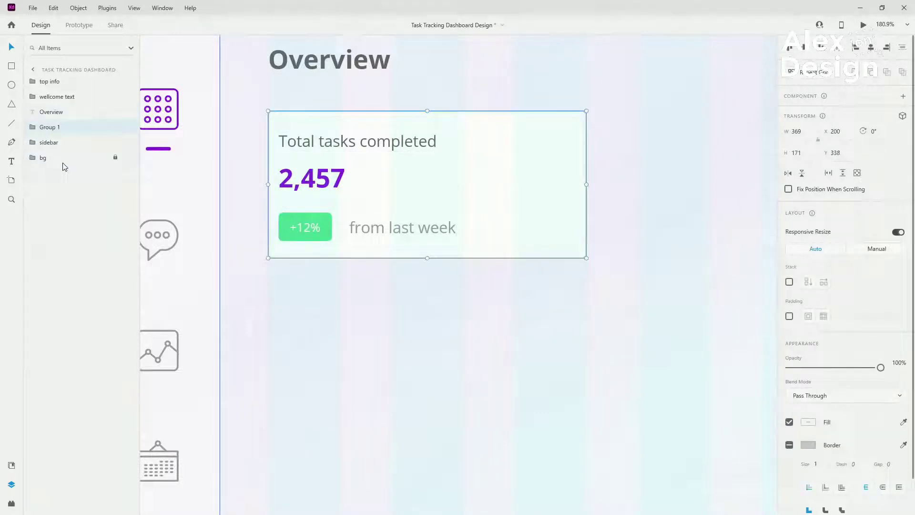
double_click(49, 127)
type("ove")
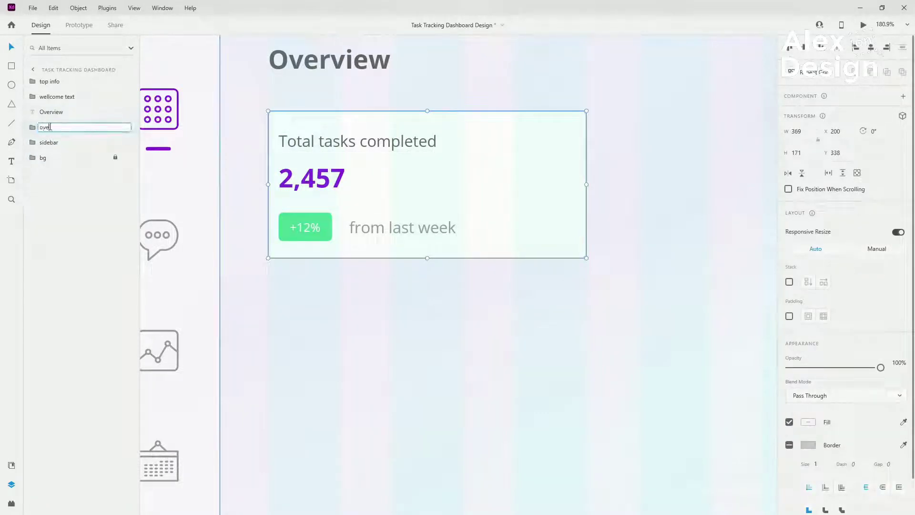
type("rview1")
key("Return")
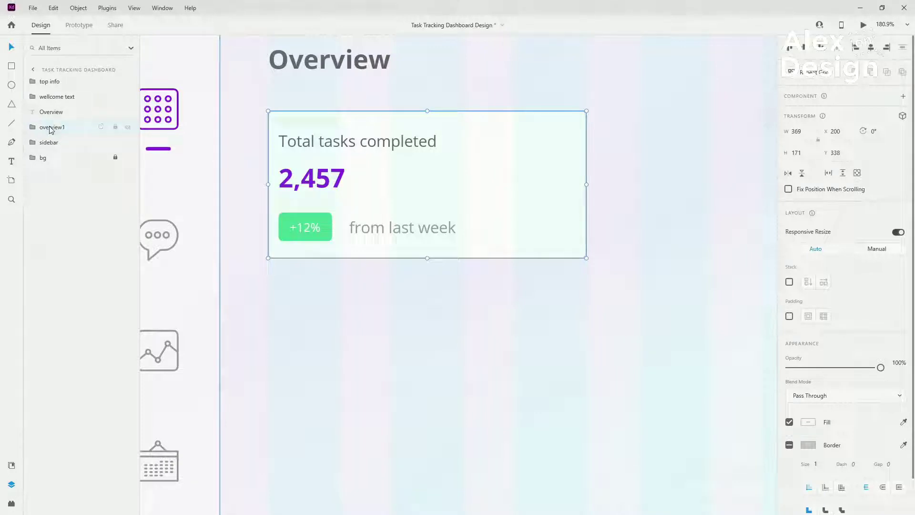
Shift the title, the 2,457 figure and the percentage row inside the card right to X 220.
double_click(307, 142)
left_click(324, 184, "shift")
left_click(320, 218, "shift")
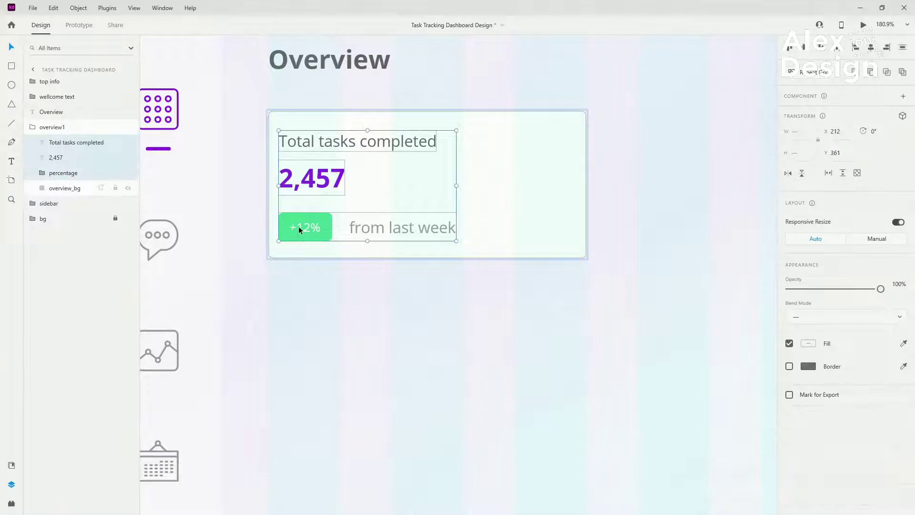
left_click_drag(298, 226, 291, 226)
key("shift+Right")
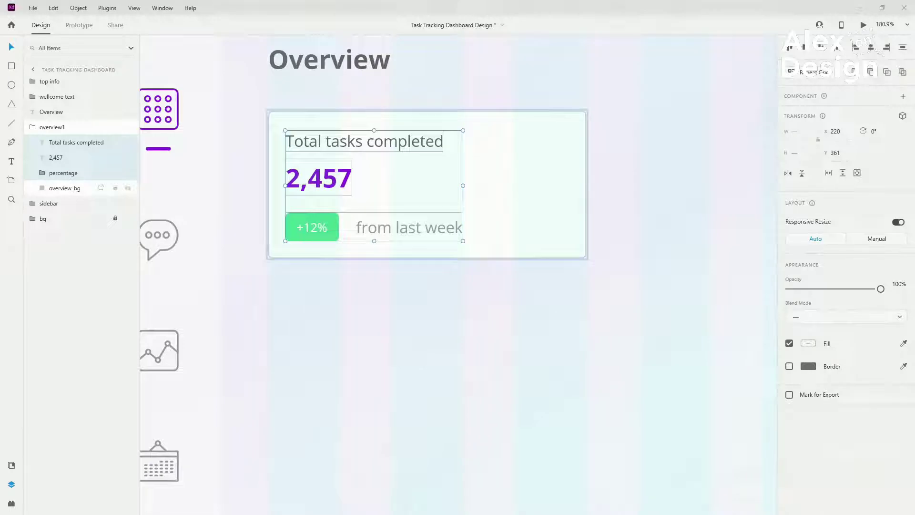
Draw an open trend line about 114 by 54 px with the Pen tool in the card's right half, rising and dipping at its end.
scroll(596, 136, "up", 3)
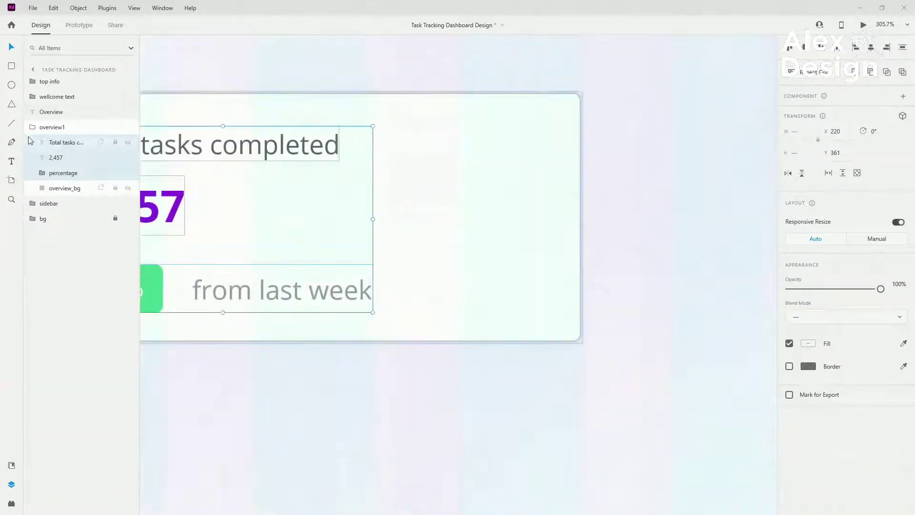
left_click(12, 142)
left_click(384, 260)
left_click(408, 233)
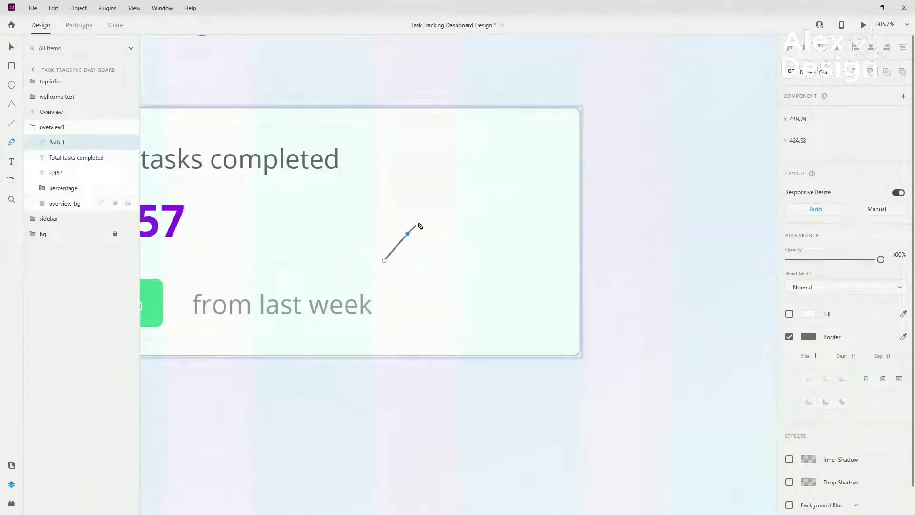
left_click(424, 214)
left_click(449, 191)
left_click(491, 186)
left_click(518, 182)
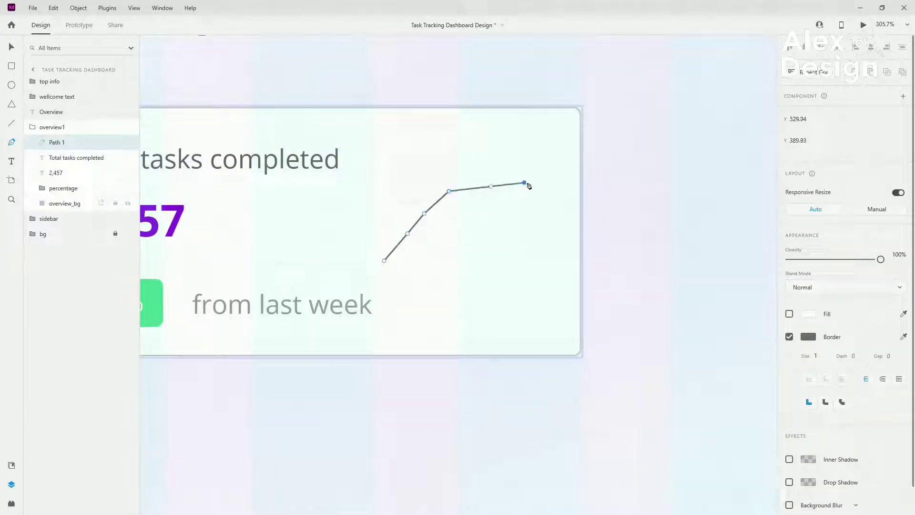
left_click(524, 182)
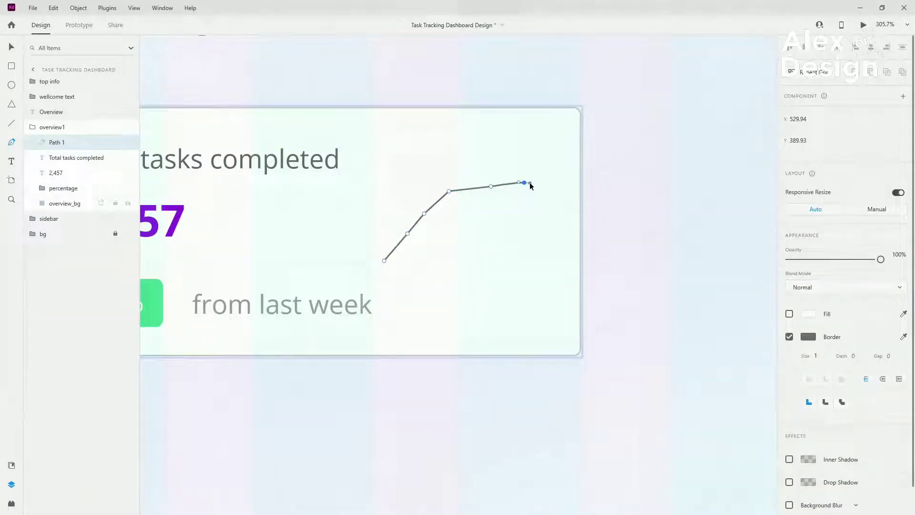
left_click(550, 202)
key("Escape")
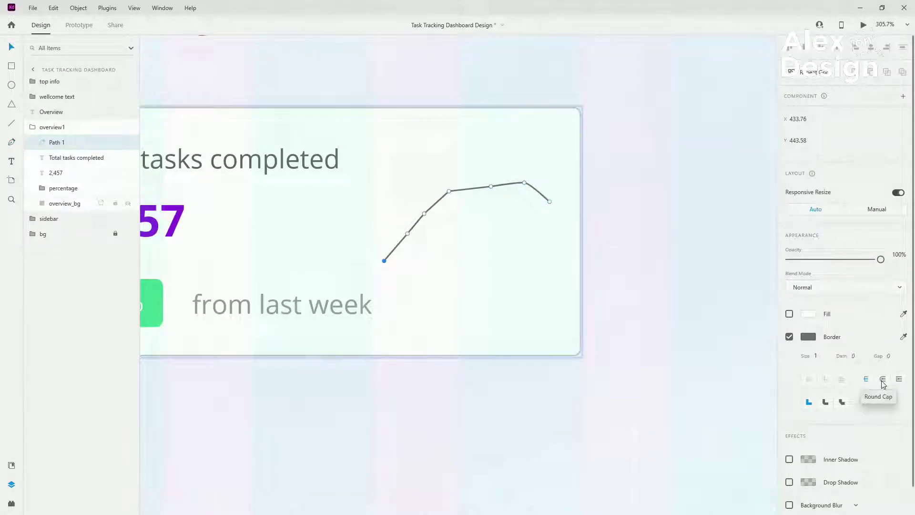
Give the trend line round caps and rename its layer "path".
left_click(881, 381)
double_click(56, 144)
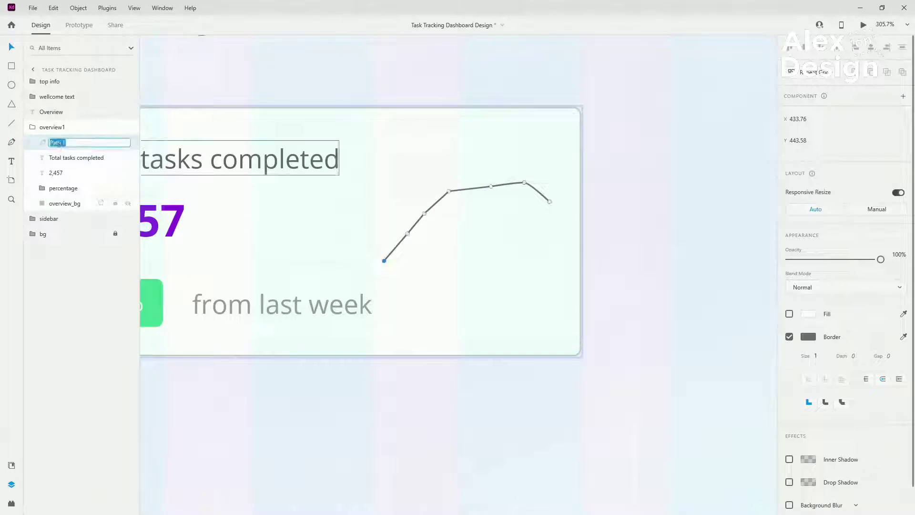
type("pat")
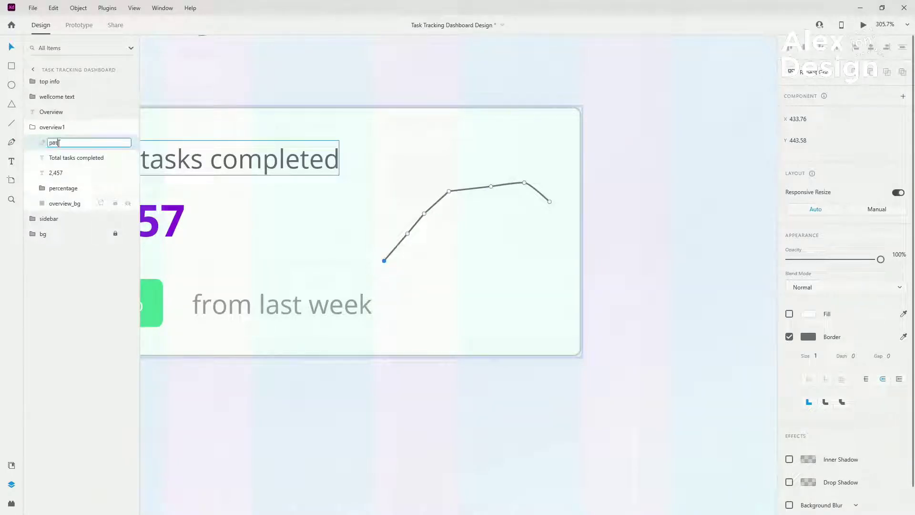
key("Return")
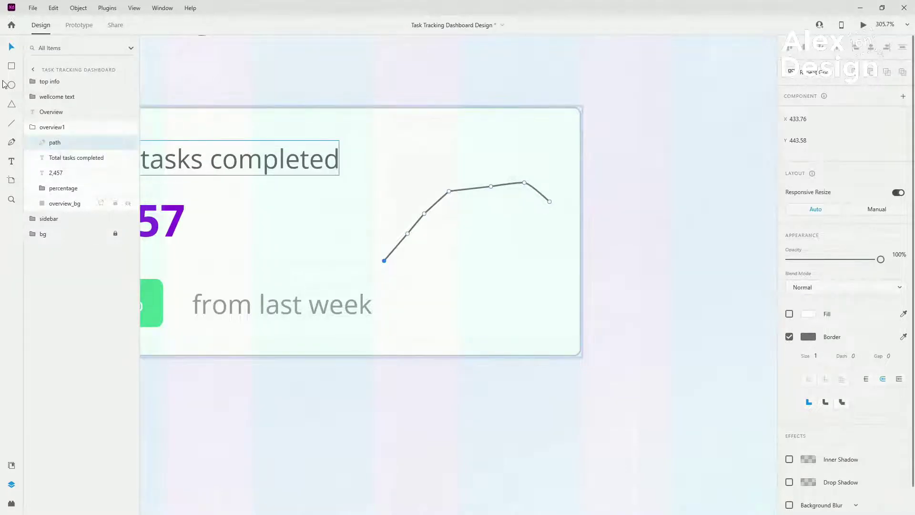
Trace a closed area with the Pen tool: a flat baseline, a vertical edge up to the trend line's end, and back along the line.
key("p")
scroll(504, 235, "up", 3)
scroll(506, 235, "up", 1)
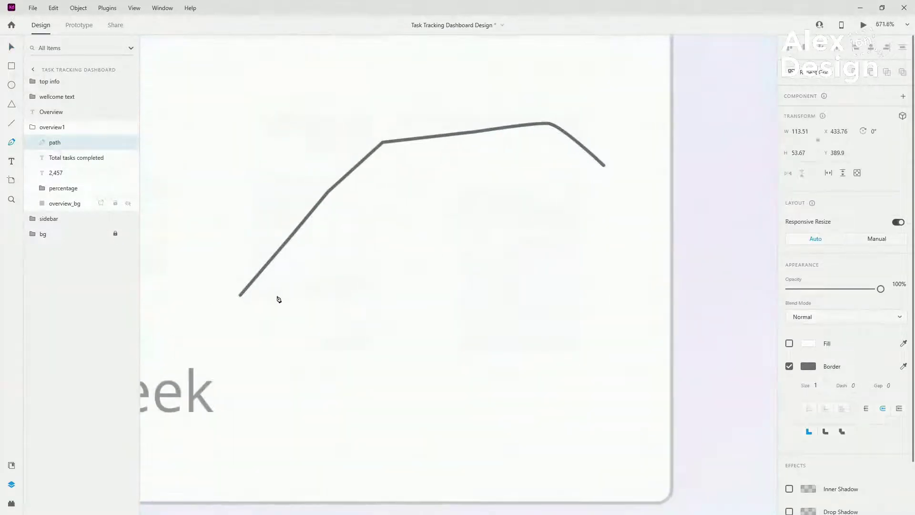
left_click(243, 296)
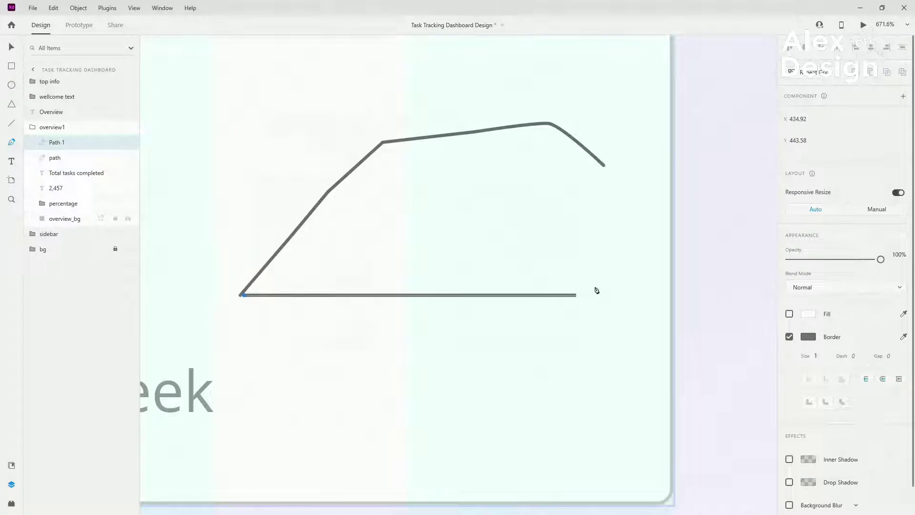
left_click(604, 294)
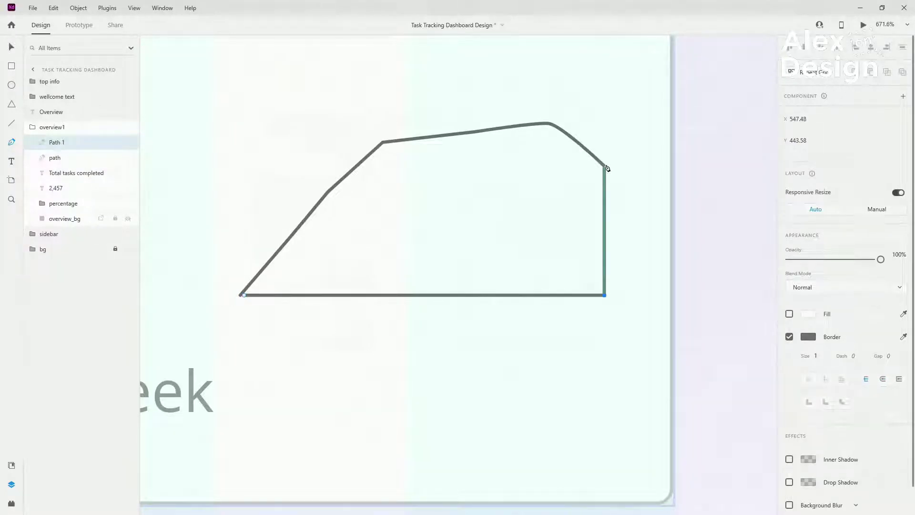
left_click(604, 165)
left_click(547, 124)
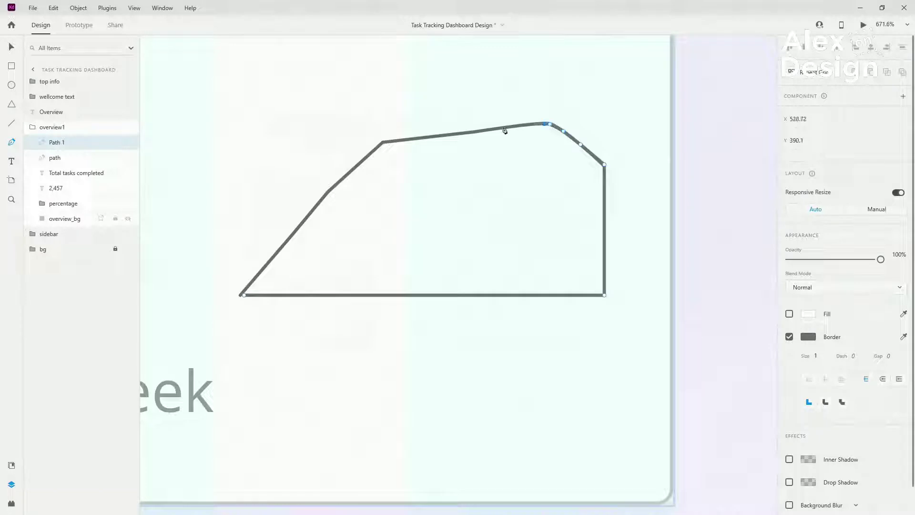
left_click(475, 131)
left_click(417, 138)
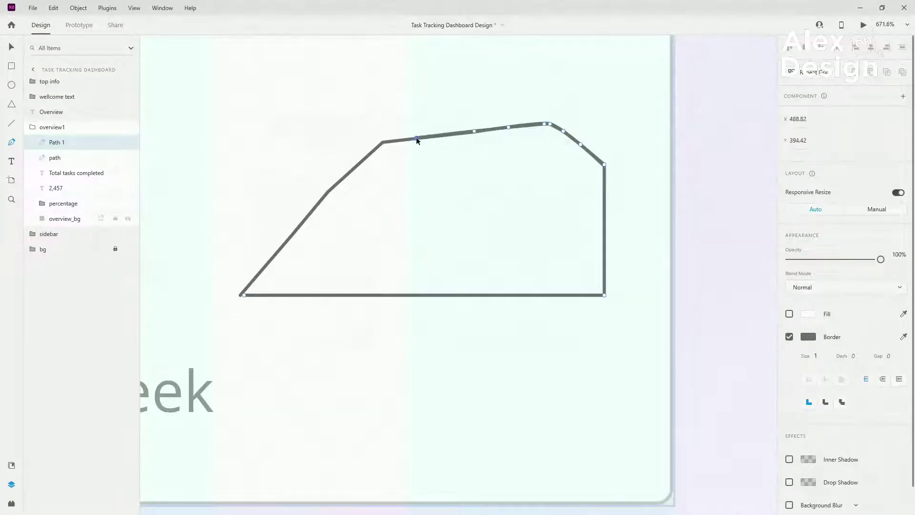
left_click(383, 142)
left_click(358, 163)
left_click(327, 193)
left_click(296, 232)
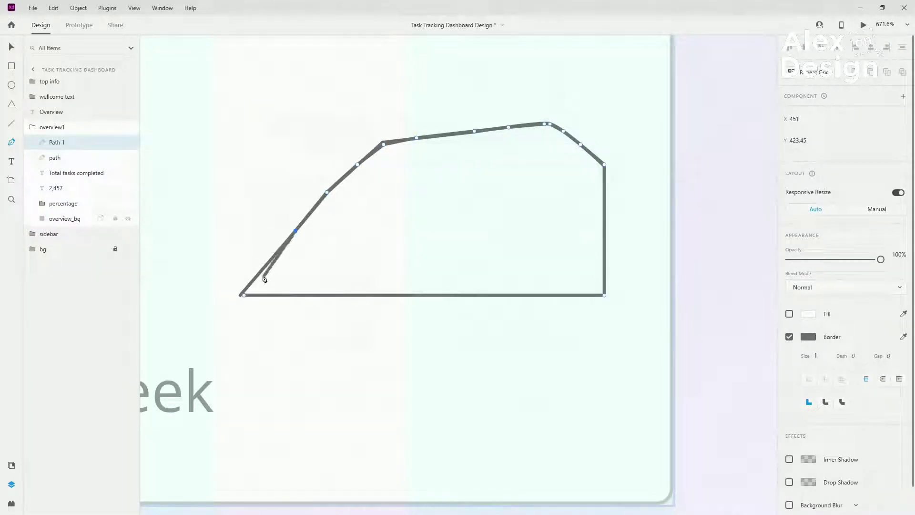
left_click(242, 294)
Rename the closed area's layer "path_color" and move it directly below the "path" layer in the overview1 group.
scroll(242, 293, "up", 4)
scroll(241, 294, "down", 6)
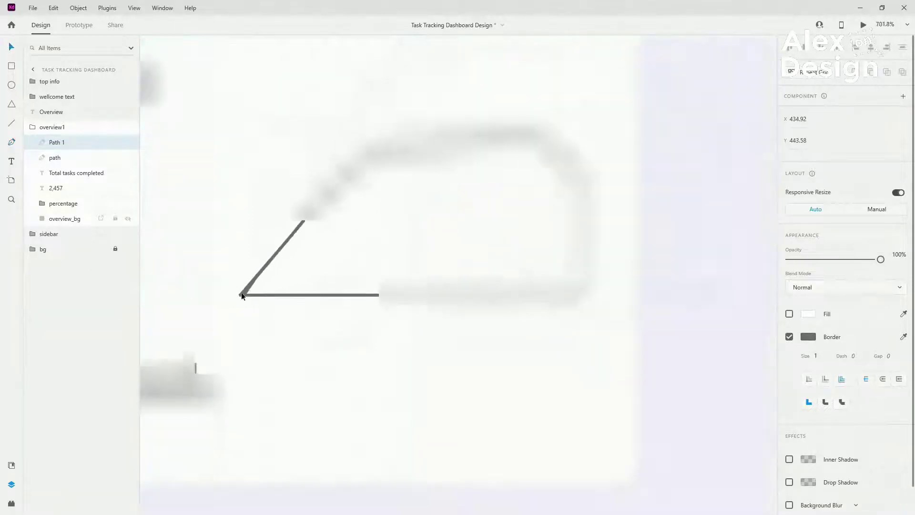
double_click(56, 143)
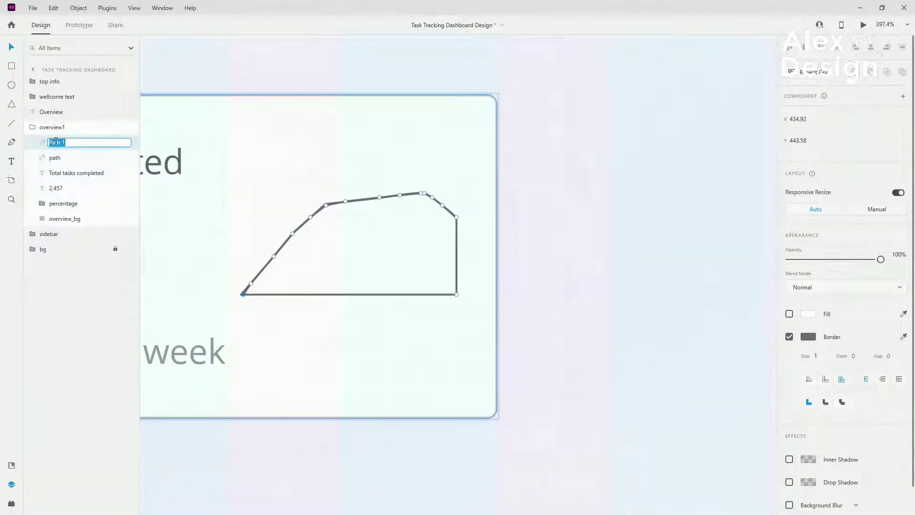
type("pa")
key("Escape")
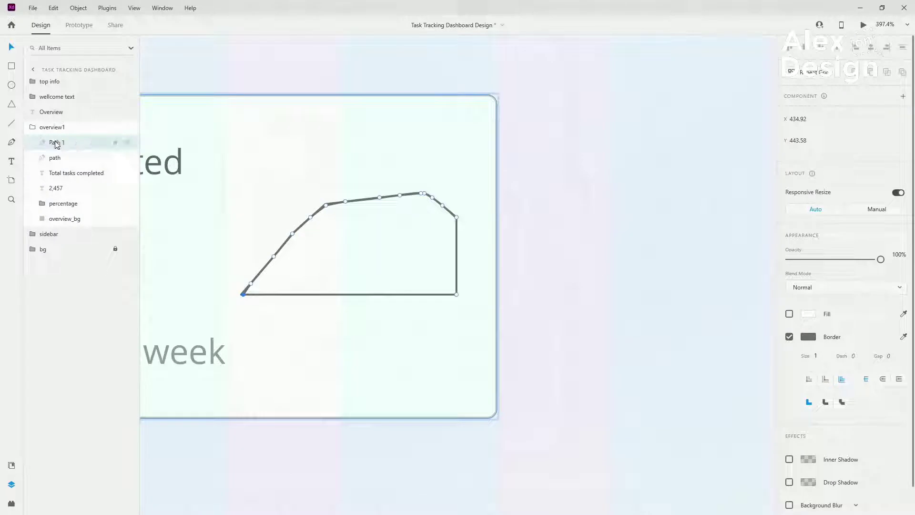
left_click_drag(56, 146, 61, 166)
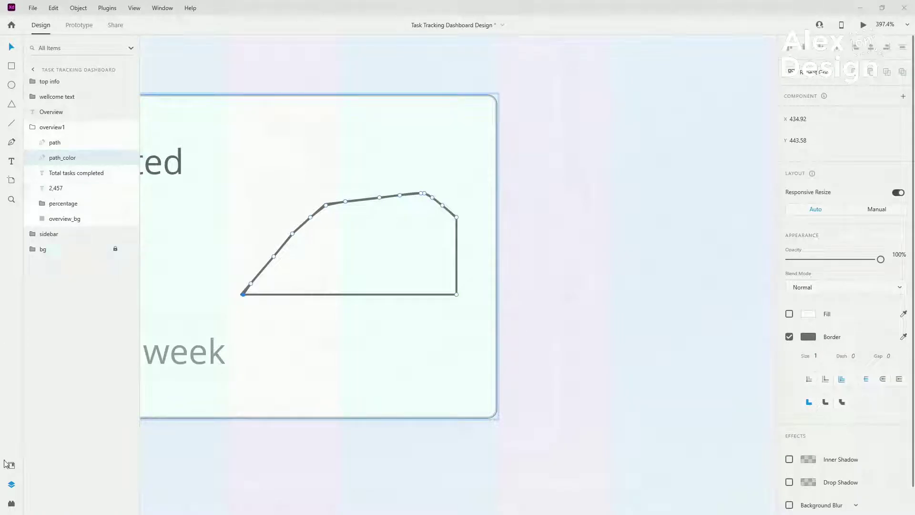
Enable the fill and disable the border of the path_color shape, and open its fill colour for editing.
left_click(789, 314)
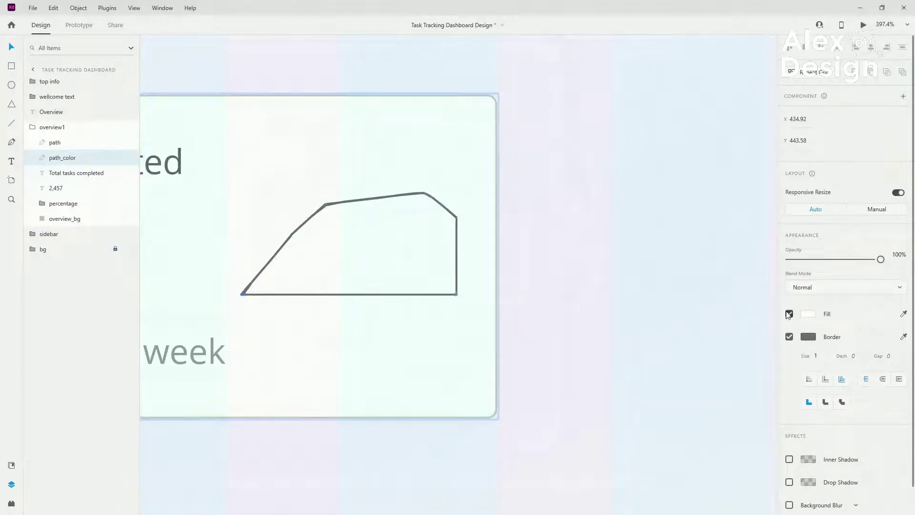
left_click(789, 337)
left_click(808, 314)
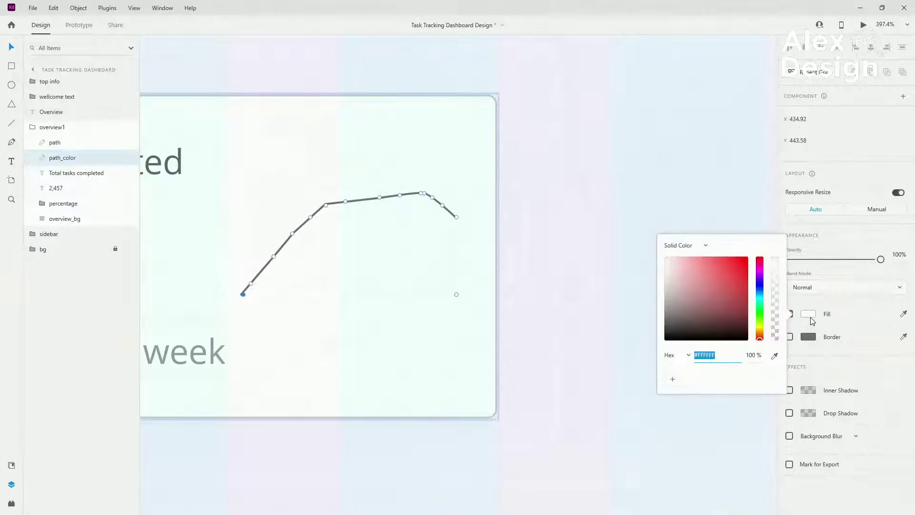
left_click(11, 465)
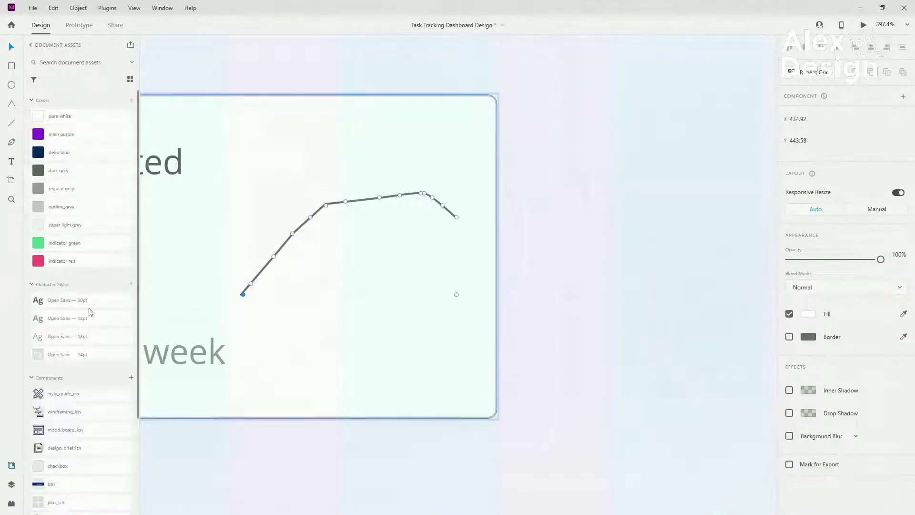
left_click(64, 132)
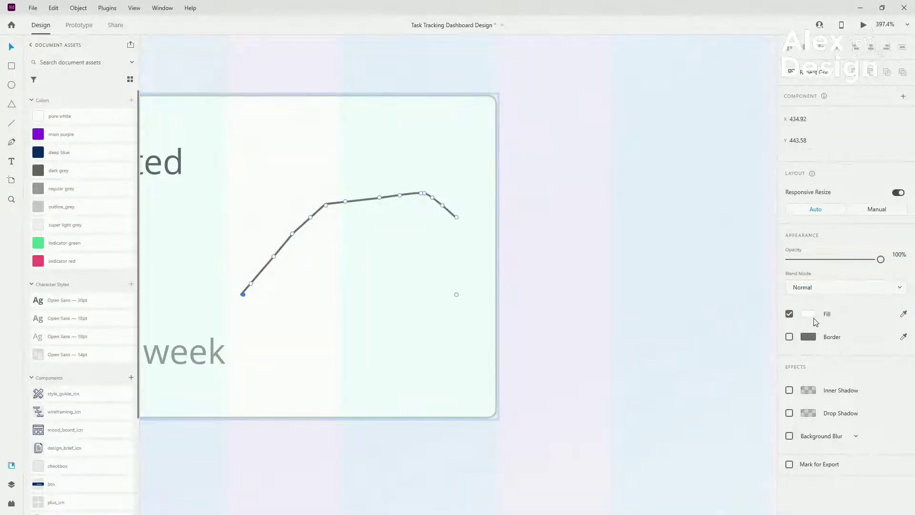
left_click(809, 314)
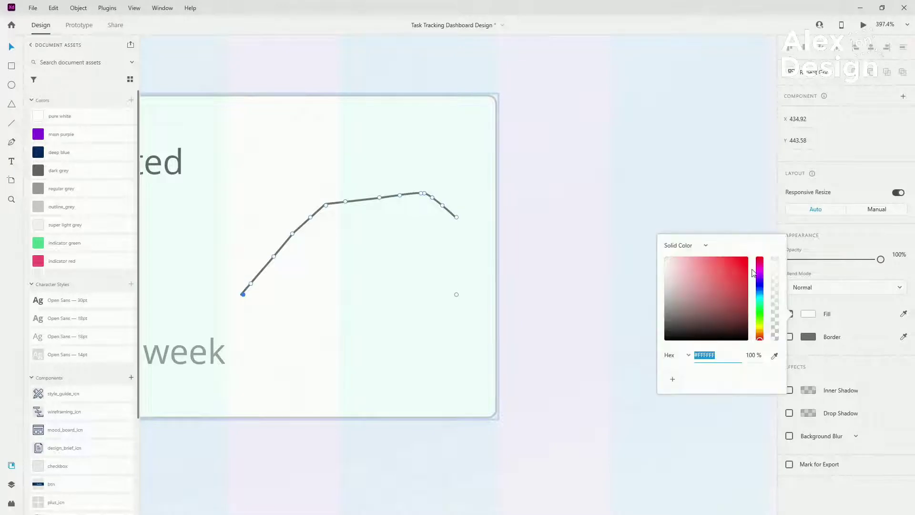
Change the chart area's fill to a linear gradient with the main purple swatch on both colour stops.
left_click(689, 246)
left_click(695, 263)
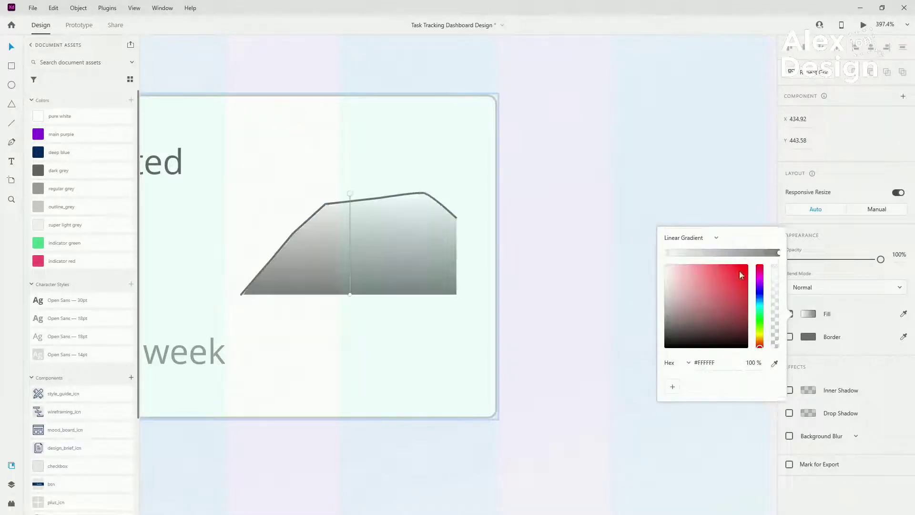
left_click(774, 364)
left_click(39, 134)
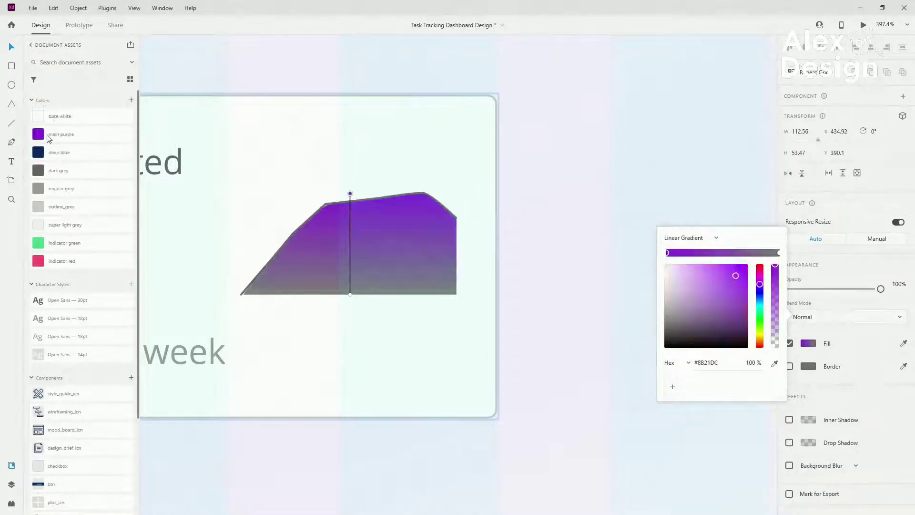
left_click(779, 253)
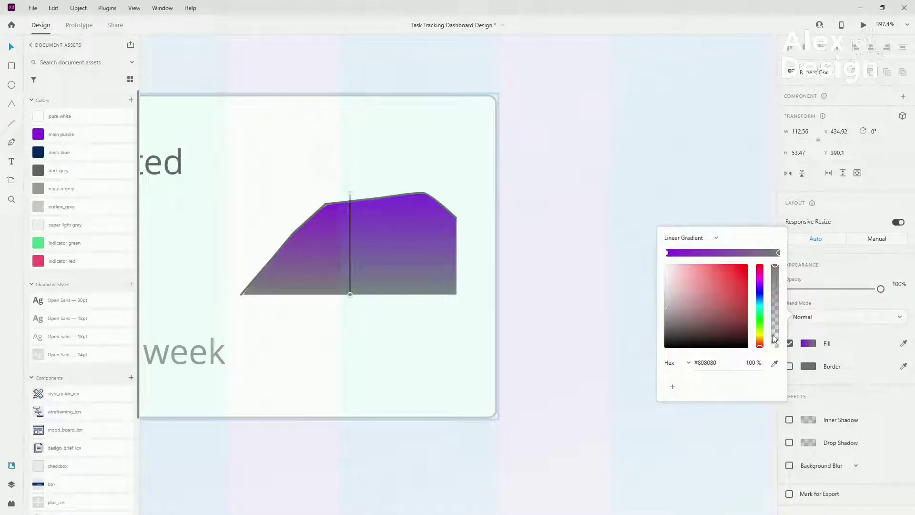
left_click(774, 363)
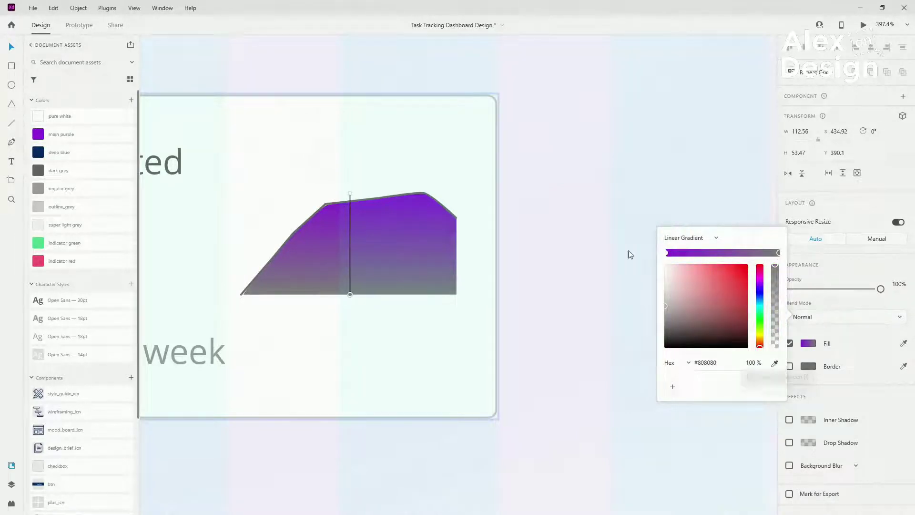
left_click(34, 133)
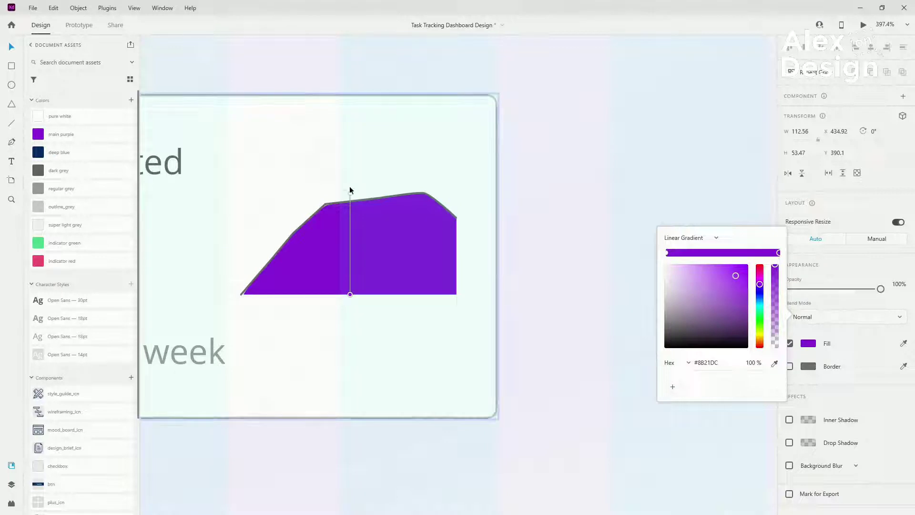
Slant the gradient axis from well above the chart area to below its lower edge and fade the end stop to 9% opacity.
left_click_drag(351, 193, 328, 191)
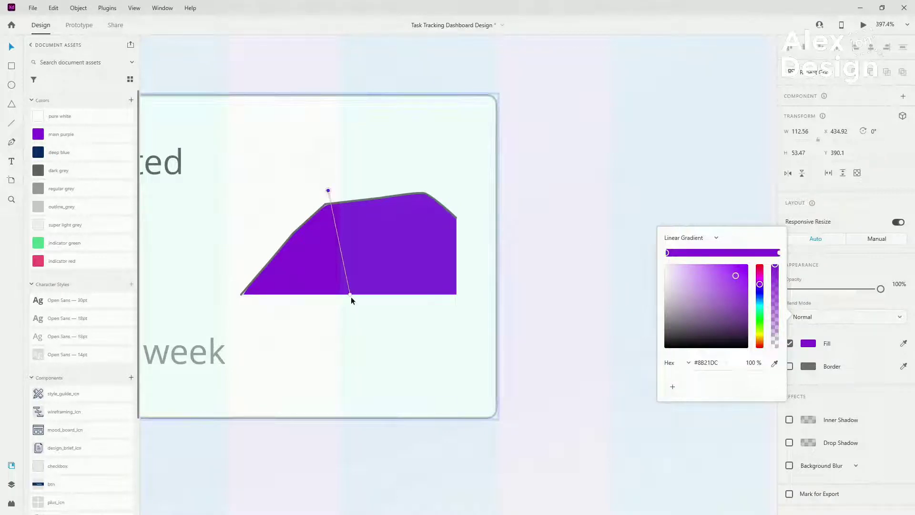
left_click_drag(350, 294, 407, 319)
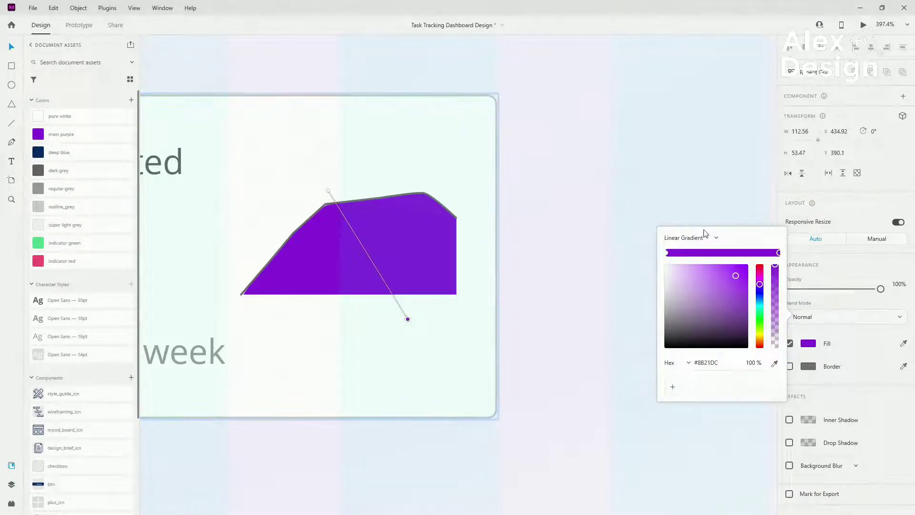
left_click(667, 253)
left_click_drag(774, 265, 773, 216)
left_click(778, 253)
left_click_drag(775, 269, 777, 346)
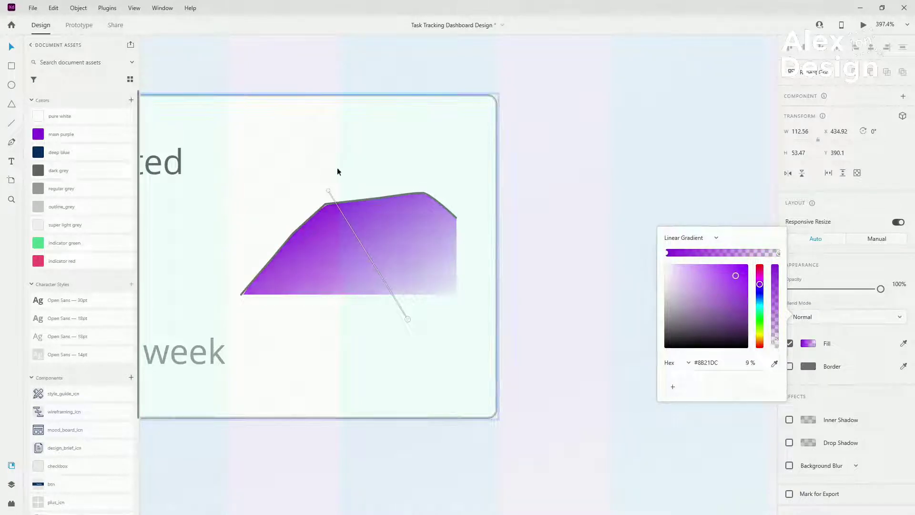
left_click_drag(327, 191, 339, 70)
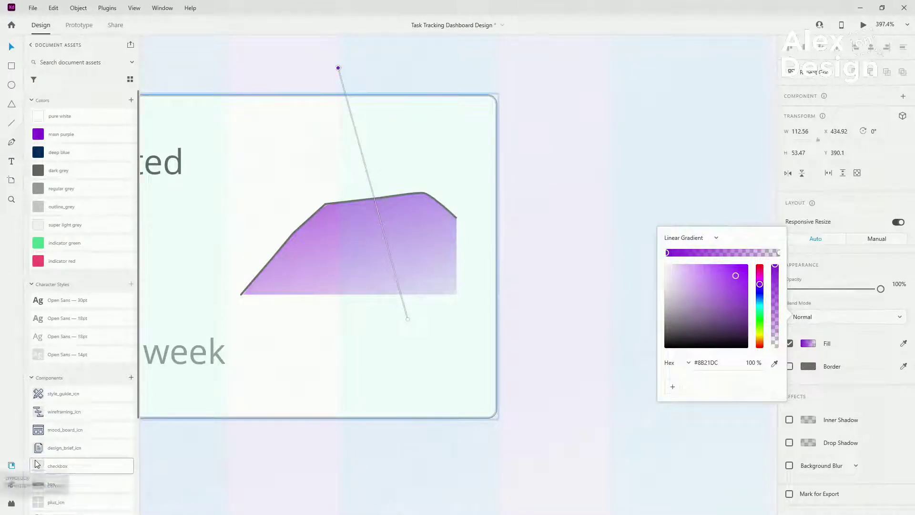
Set the border size of the chart line layer "path" to 2.
left_click(11, 484)
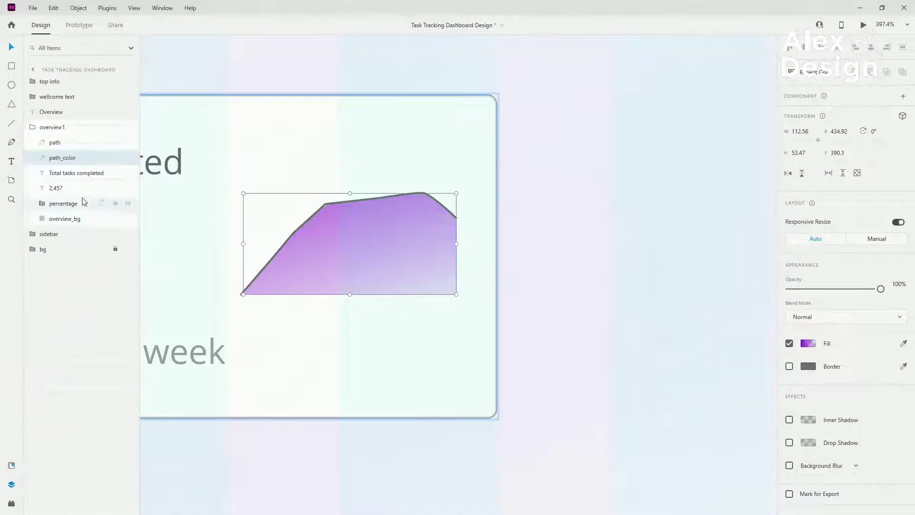
left_click(73, 143)
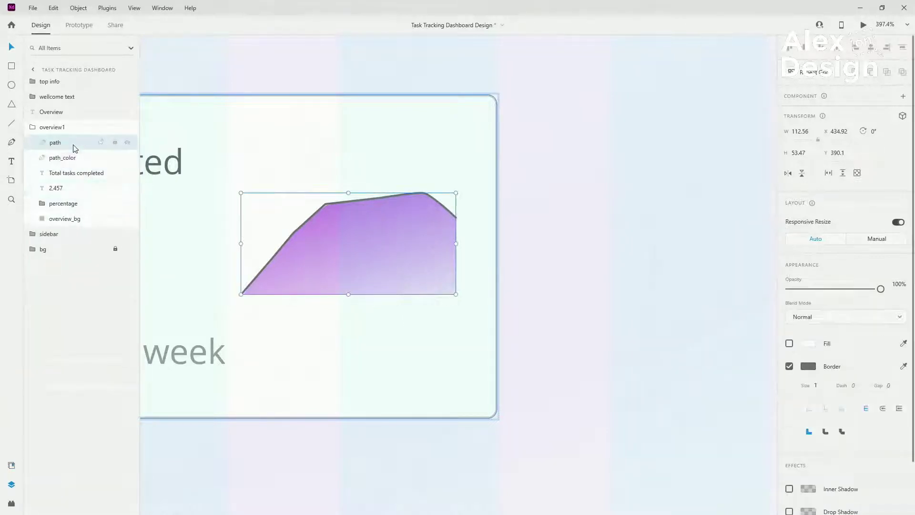
left_click(816, 385)
type("3")
key("Return")
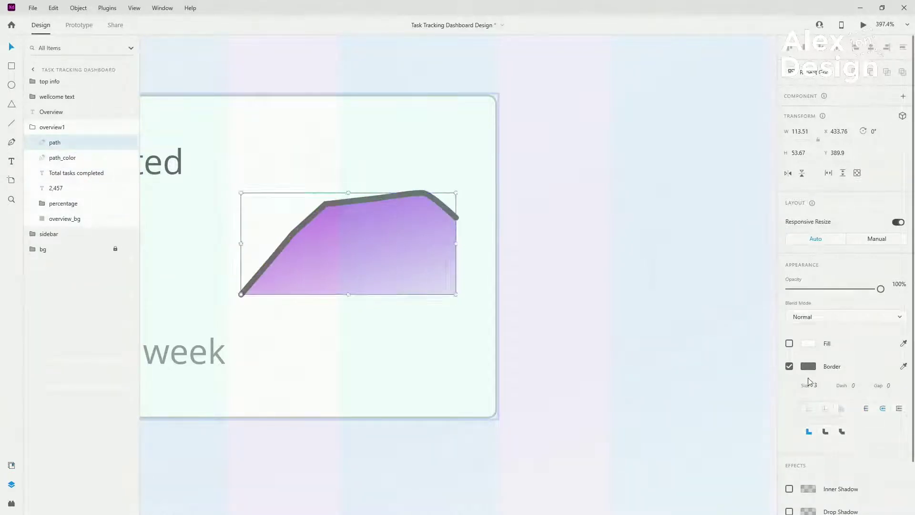
type("2")
key("Return")
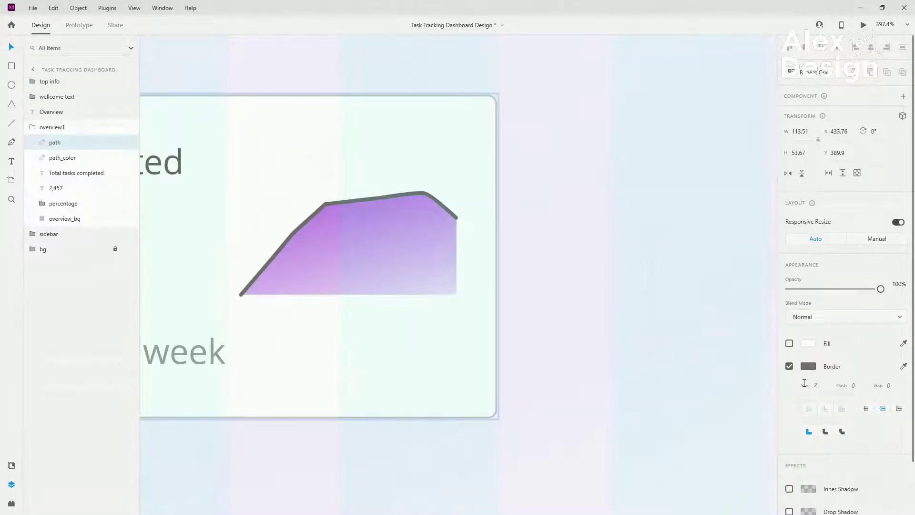
Group the path and path_color layers and name the group "chart".
left_click(81, 161, "shift")
key("ctrl+g")
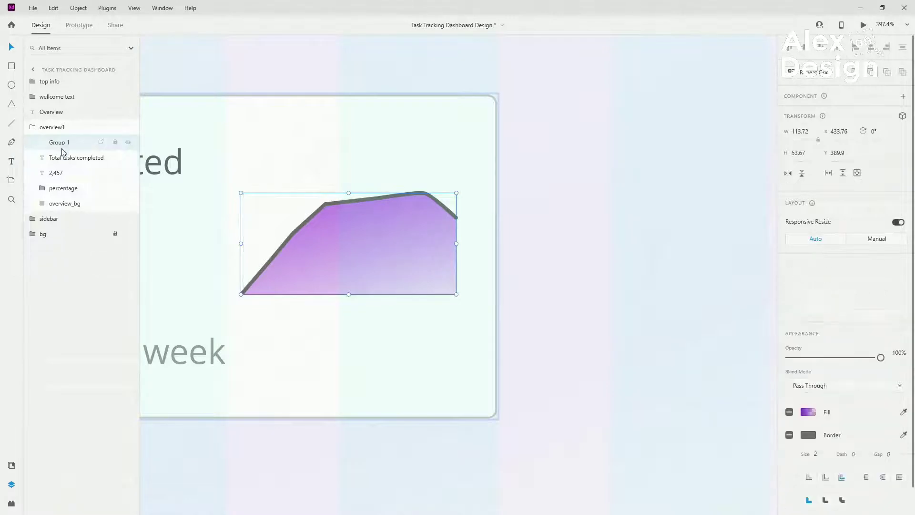
double_click(60, 142)
type("chart")
key("Return")
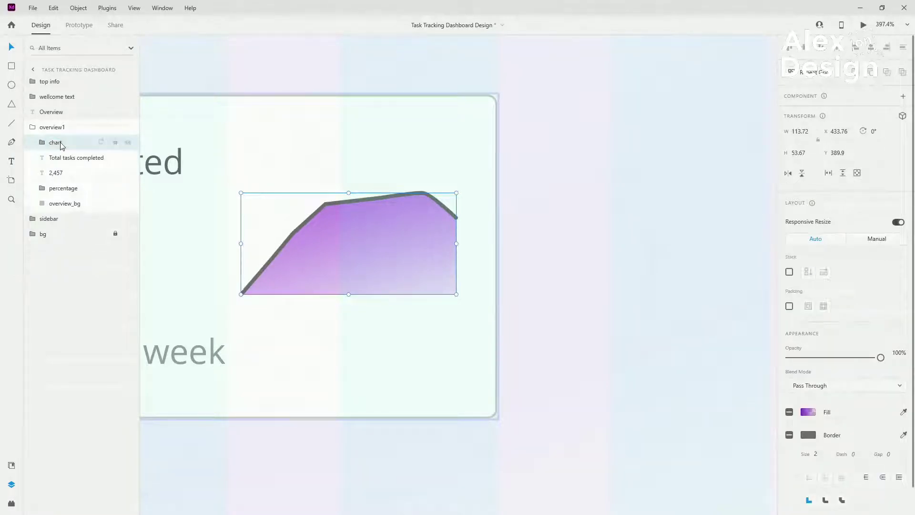
Colour the border of the path layer inside the chart group with the main purple swatch.
left_click(42, 142)
left_click(90, 158)
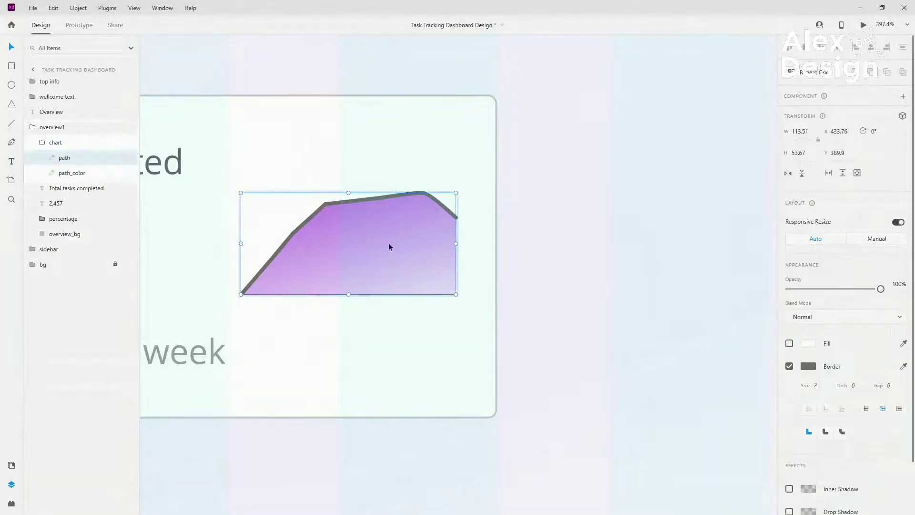
left_click(11, 465)
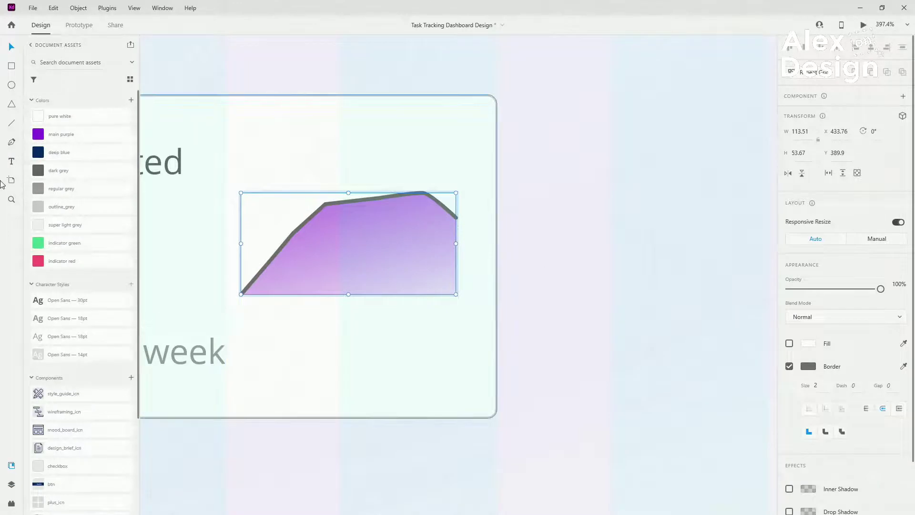
right_click(80, 141)
left_click(114, 158)
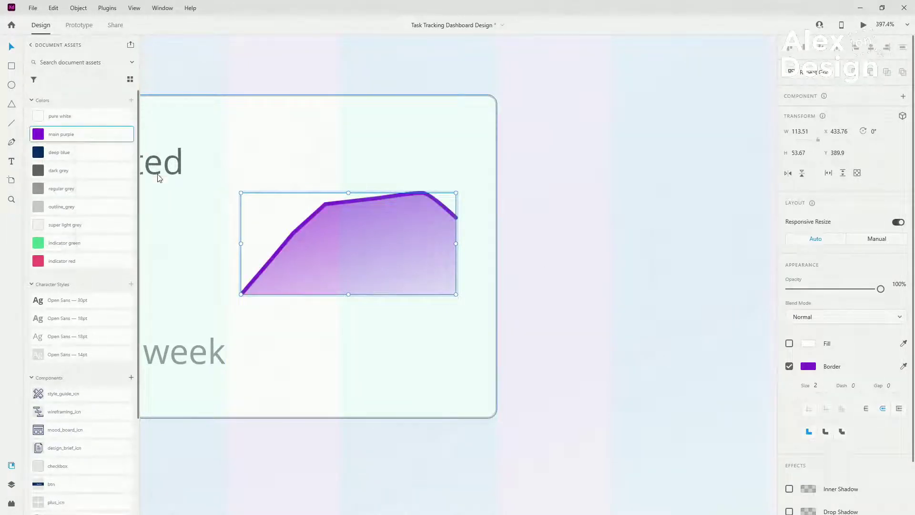
Smooth the chart line's corner points into curves and raise the point before its last peak into a rounded crest.
scroll(273, 234, "up", 5)
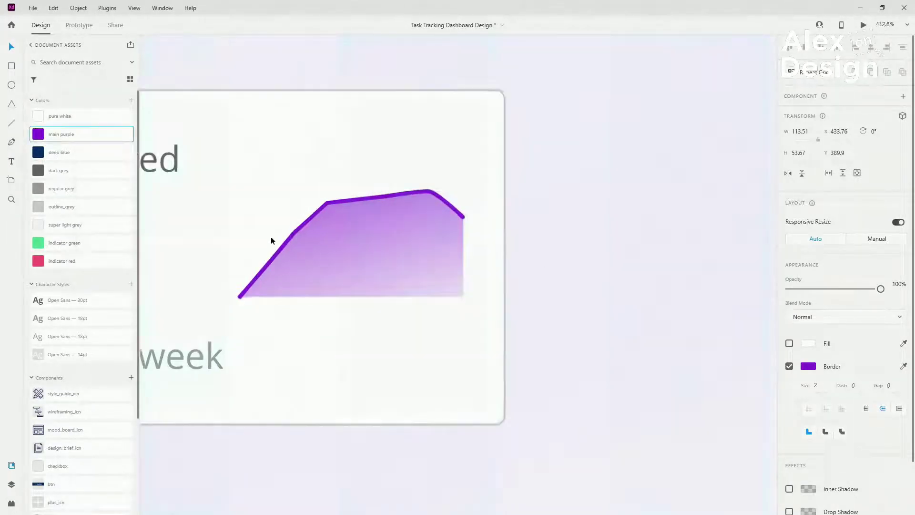
double_click(399, 164)
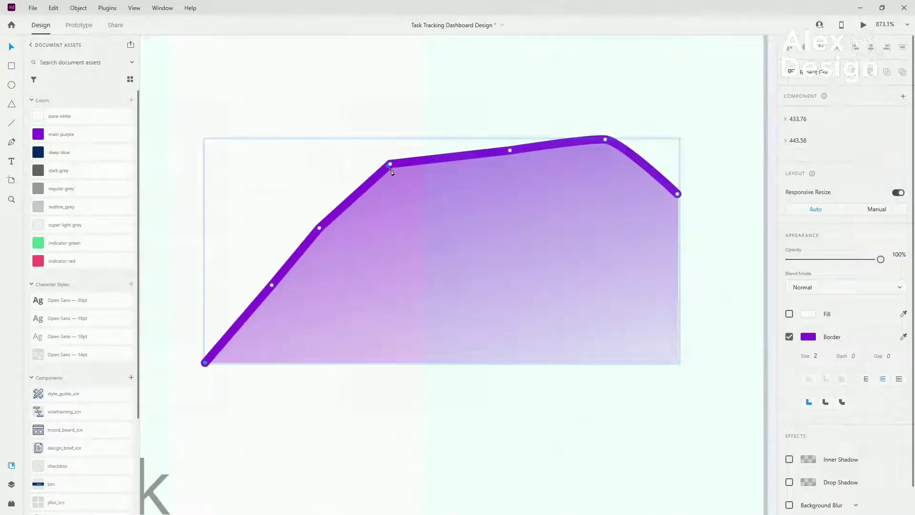
left_click(390, 164)
double_click(390, 164)
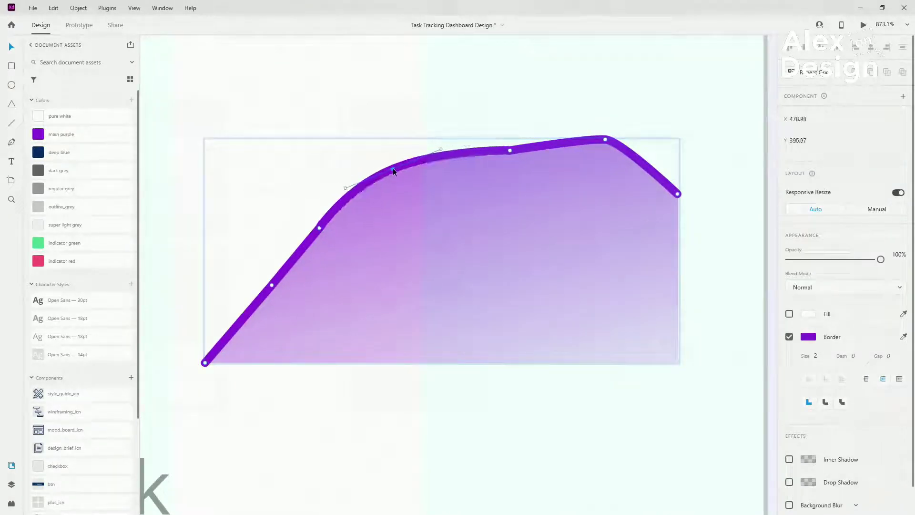
left_click(273, 286)
double_click(276, 289)
left_click(318, 227)
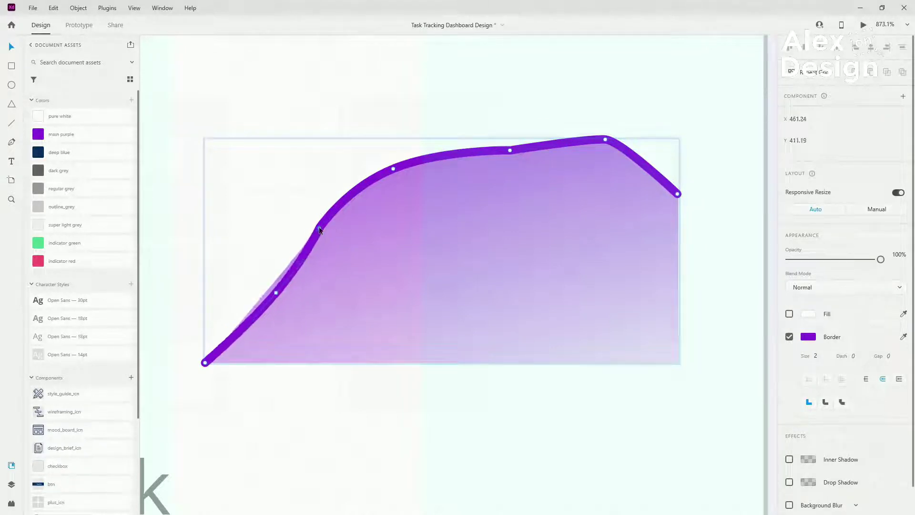
mouse_move(318, 227)
left_mouse_down()
mouse_move(328, 229)
mouse_move(322, 224)
left_mouse_up()
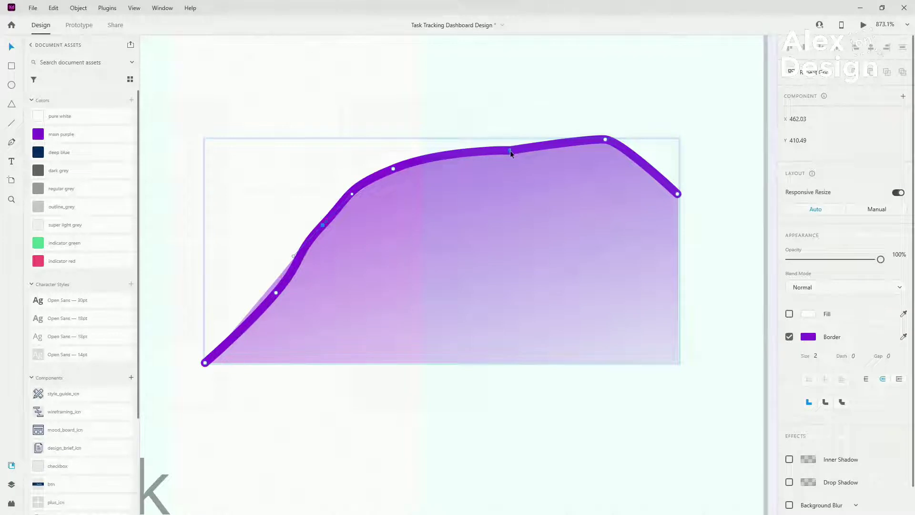
left_click_drag(511, 150, 499, 102)
double_click(499, 102)
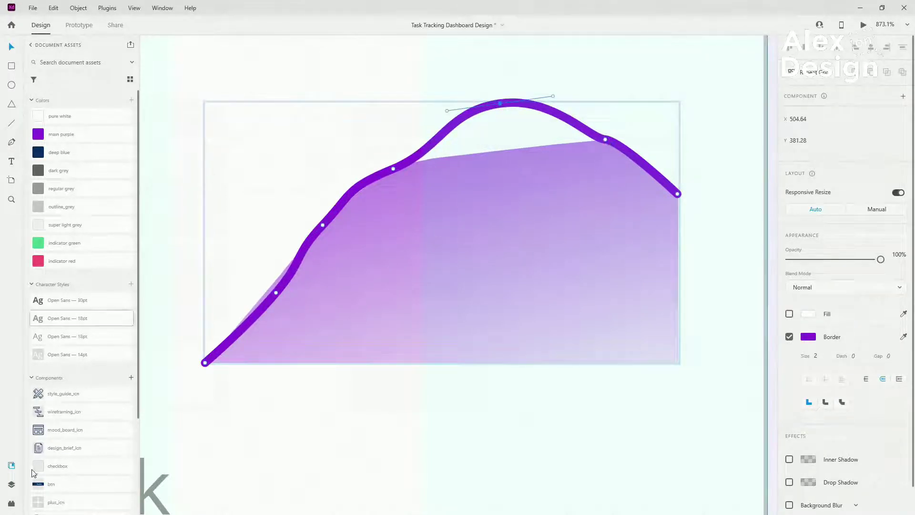
Reshape the path_color area by moving its upper anchor points onto the curved chart line.
left_click(11, 484)
left_click(72, 173)
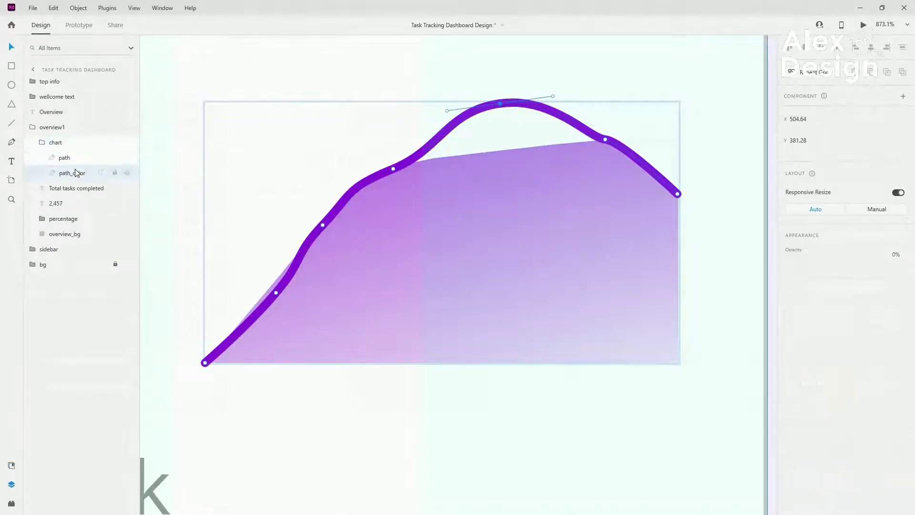
double_click(449, 217)
left_click_drag(433, 158, 448, 130)
left_click_drag(506, 149, 482, 106)
left_click_drag(549, 141, 528, 104)
left_click_drag(599, 143, 581, 129)
left_click_drag(277, 280, 275, 292)
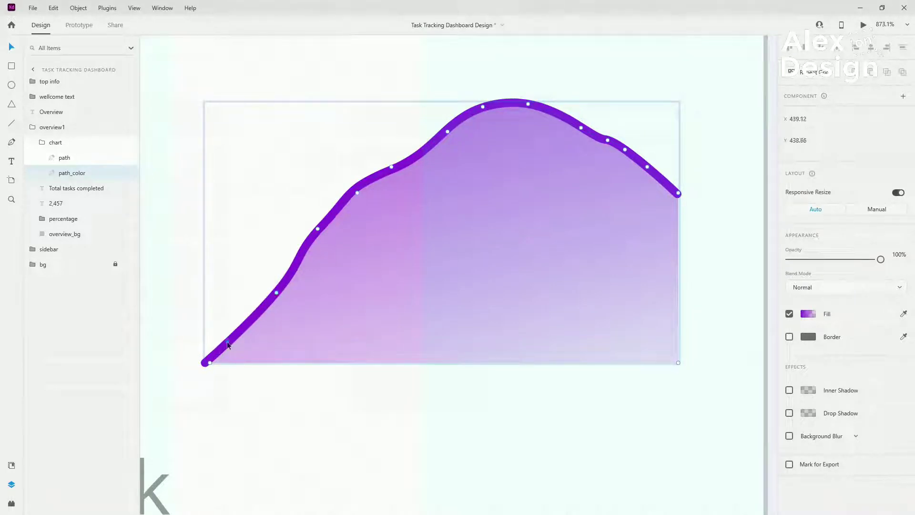
Place the chart group directly above overview_bg in the layer order and reposition it on the card at about X 435, Y 384.
left_click(61, 143)
left_click_drag(61, 143, 69, 197)
scroll(640, 215, "down", 2)
scroll(641, 215, "down", 4)
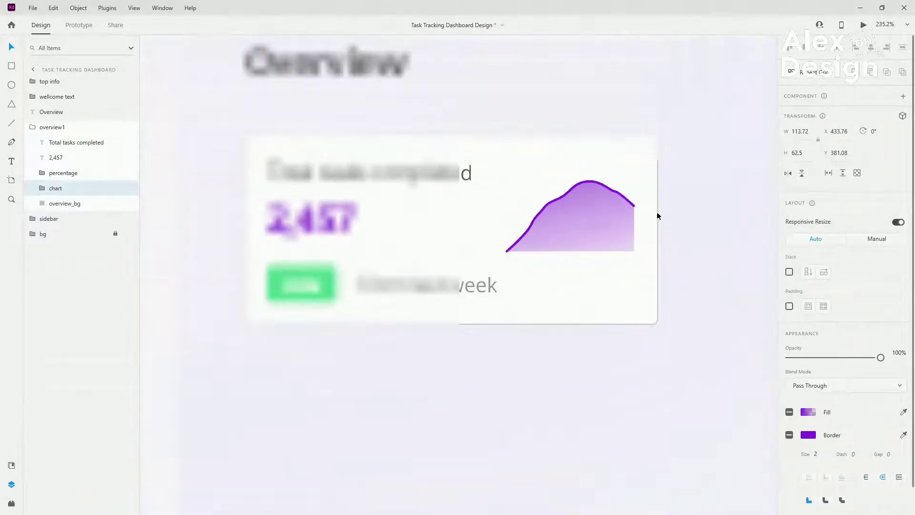
left_click_drag(592, 225, 598, 221)
key("shift+Left")
key("shift+Left")
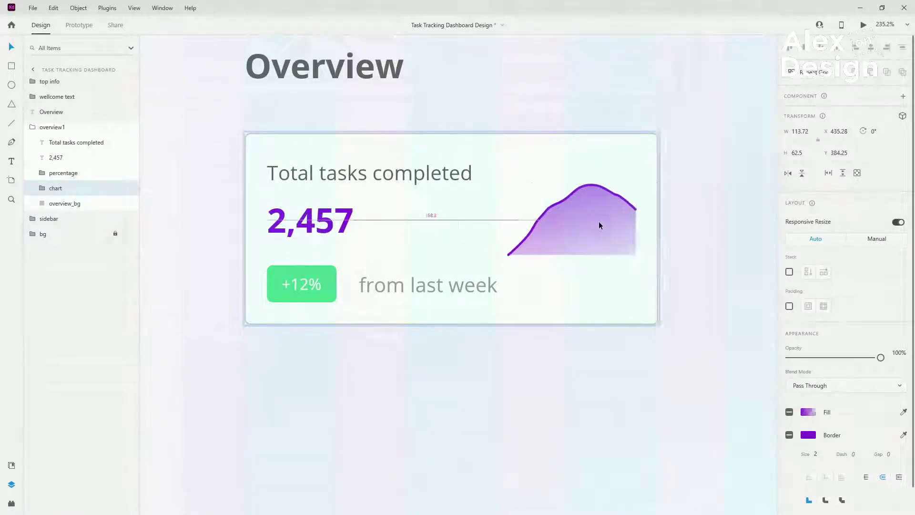
Move the lower-left anchor point of path_color under the chart line's start, to about X 435.1, Y 447.4.
scroll(555, 228, "down", 1)
scroll(528, 256, "up", 5)
scroll(527, 256, "up", 4)
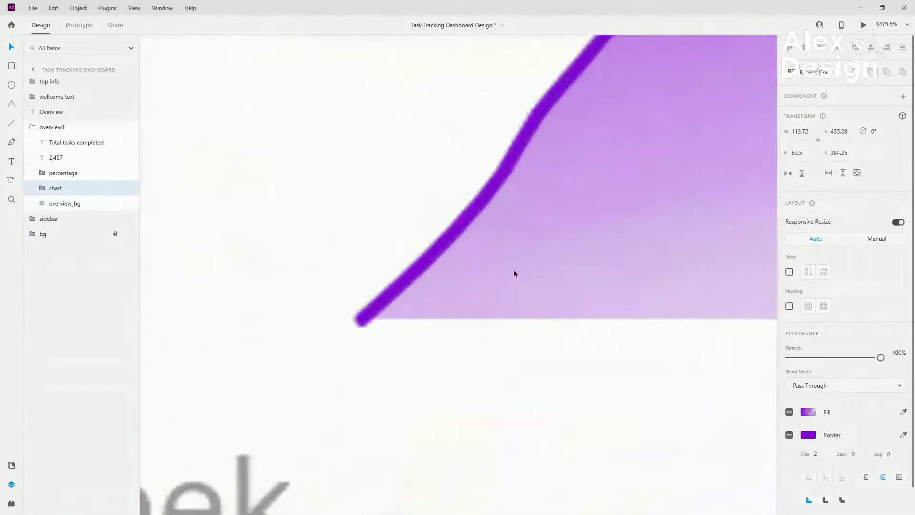
double_click(405, 310)
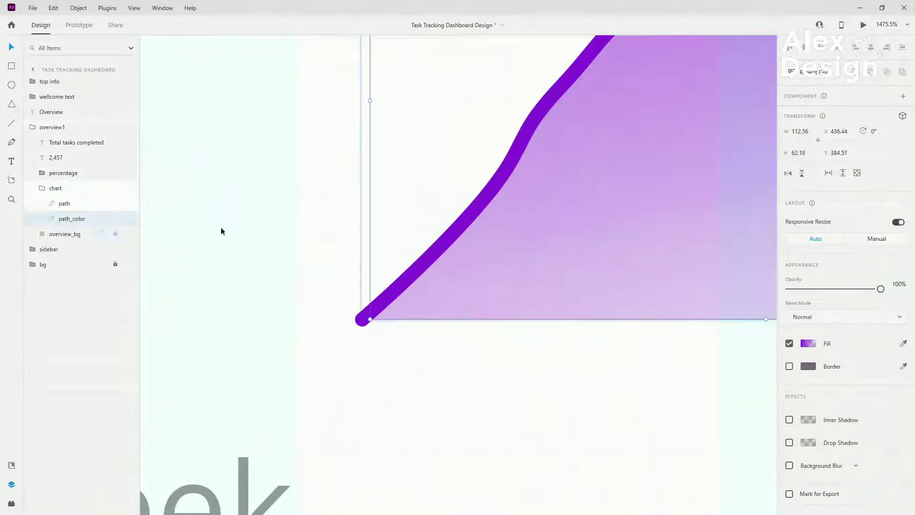
key("Return")
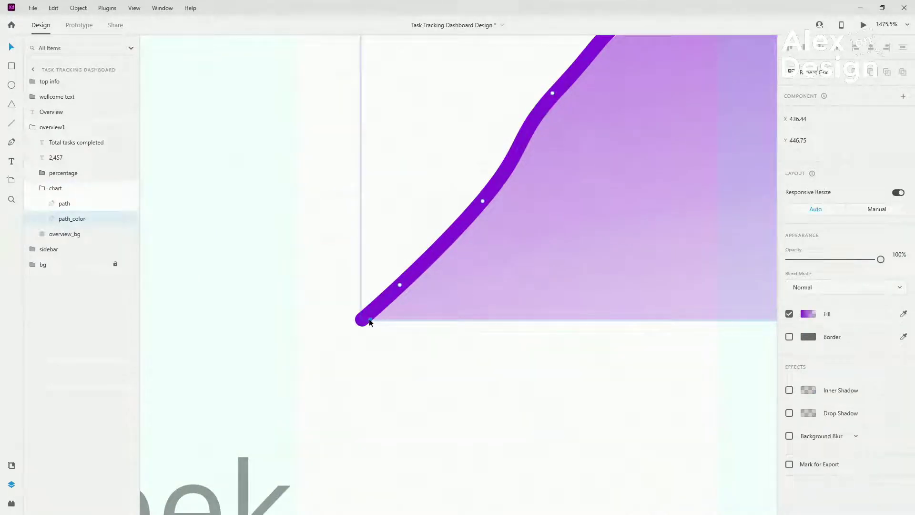
left_click_drag(369, 322, 361, 326)
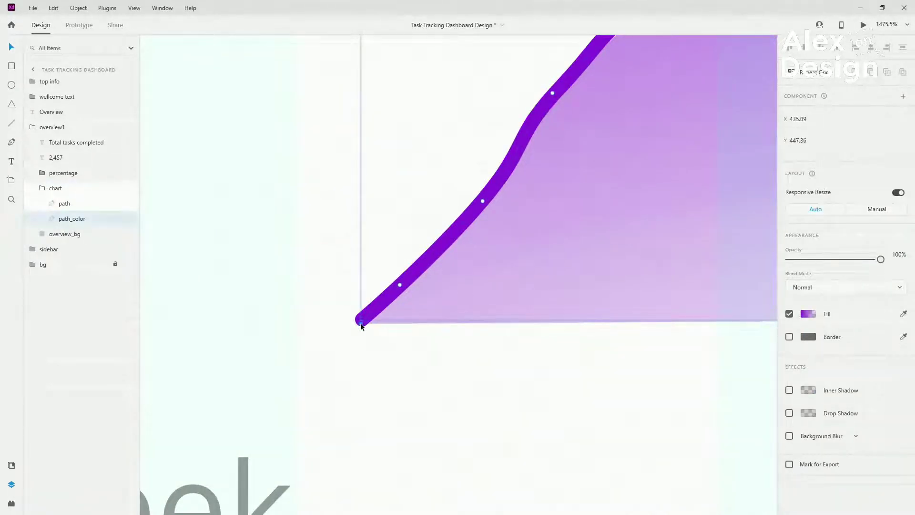
Move the lower-right anchor point of path_color to about X 549.4, Y 447.3, levelling the area's base.
scroll(308, 289, "down", 5)
scroll(542, 285, "up", 3)
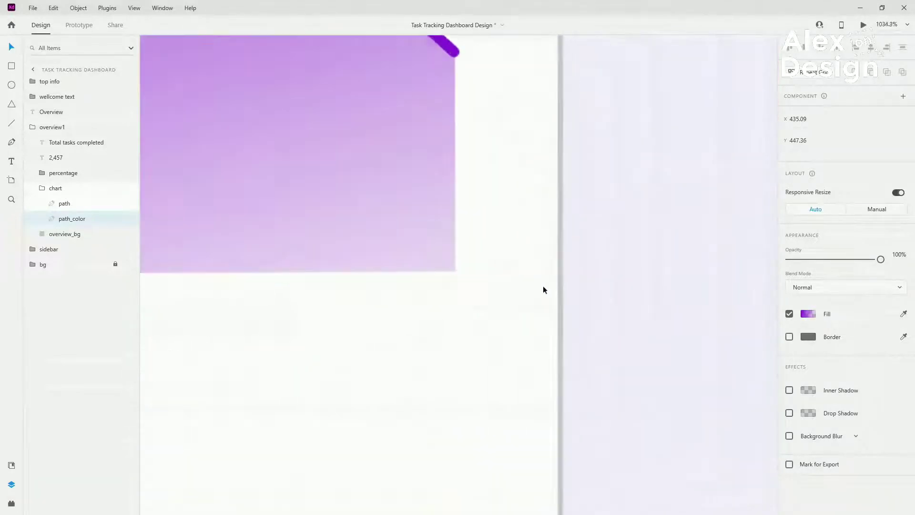
left_click_drag(455, 271, 457, 274)
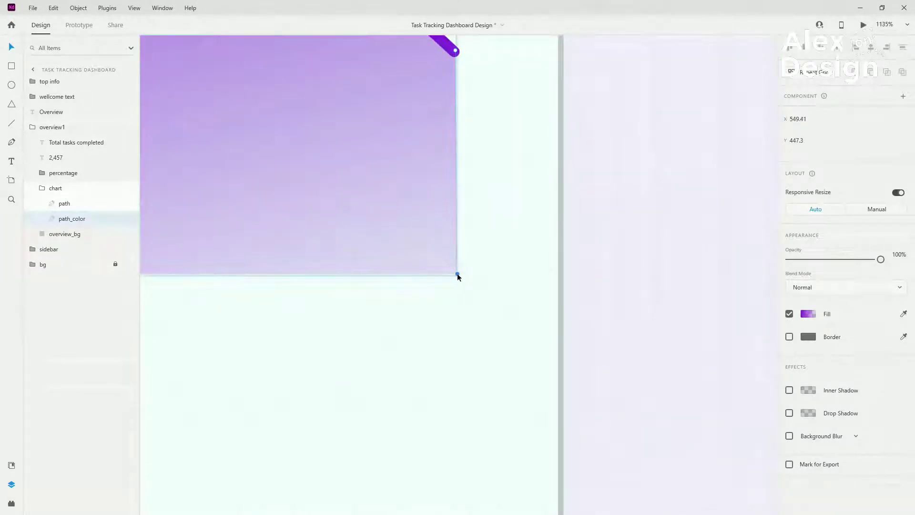
scroll(554, 214, "down", 6)
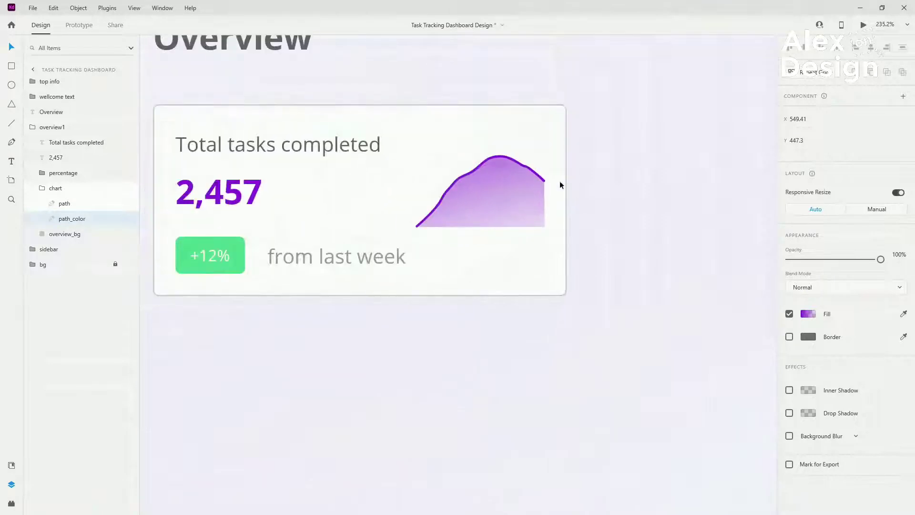
Lower the purple start stop of path_color's linear gradient to 70% opacity and pull the gradient's end up inside the chart area.
left_click(809, 314)
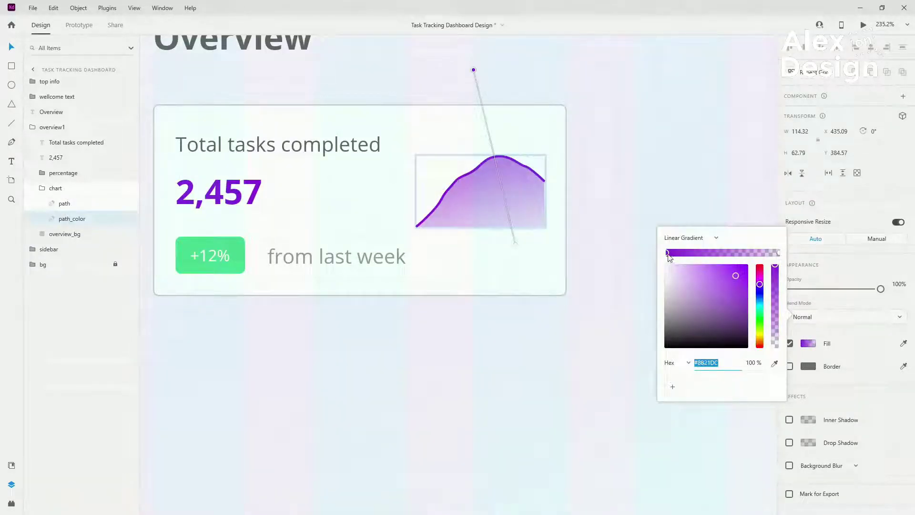
left_click_drag(775, 271, 775, 289)
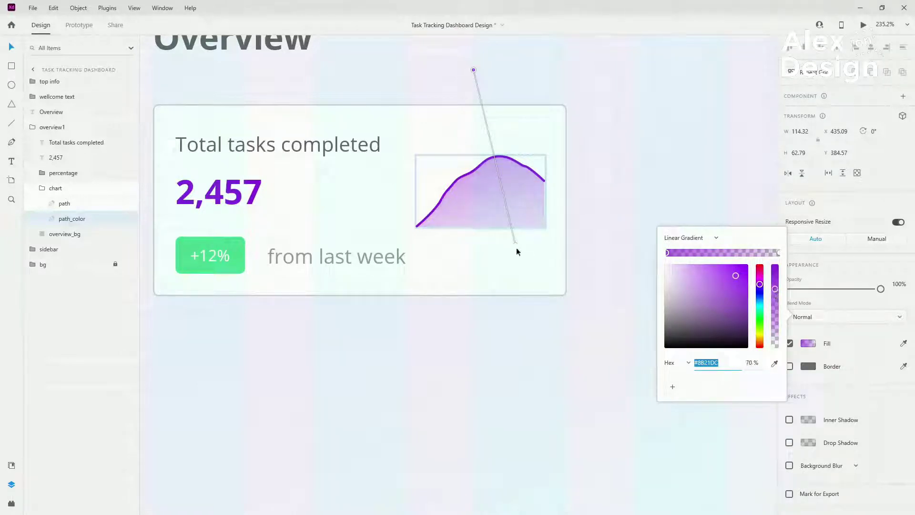
left_click_drag(518, 247, 501, 208)
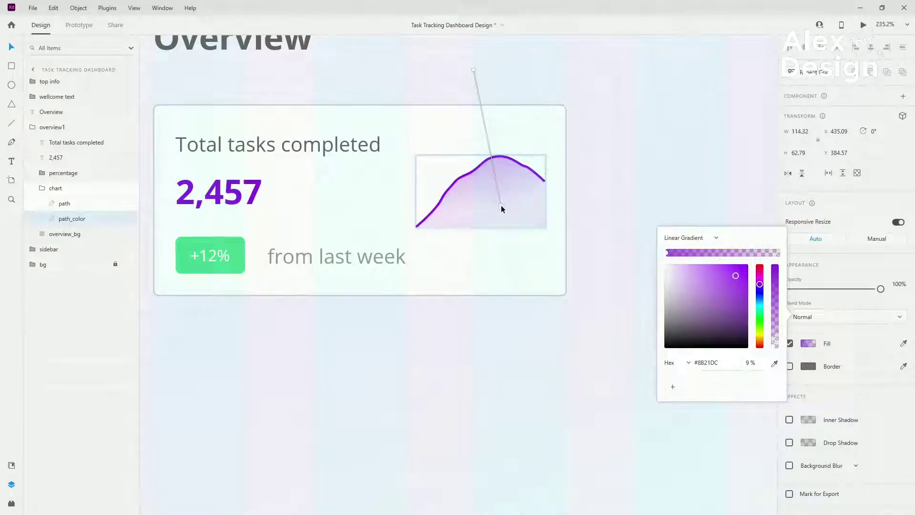
left_click(552, 240)
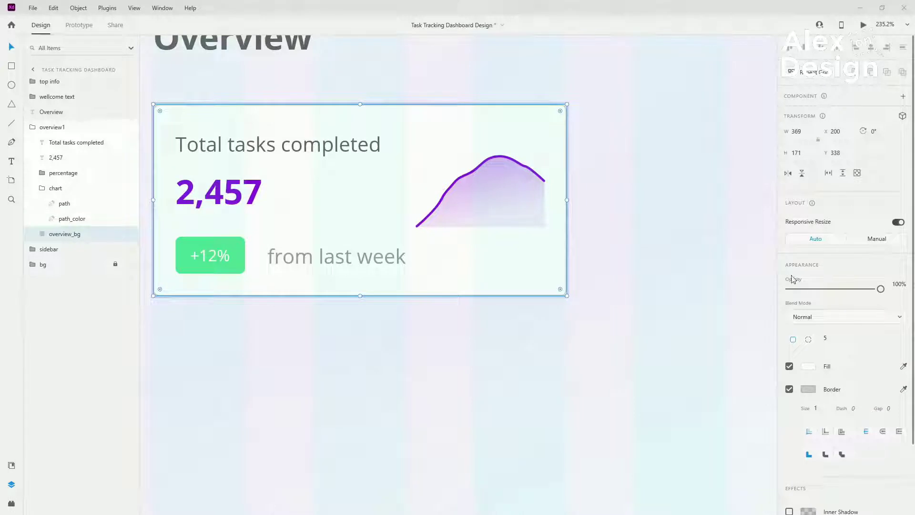
Change the end stop of path_color's gradient to white #FFFFFF and reposition both gradient ends to just above and below the chart area.
left_click(82, 220)
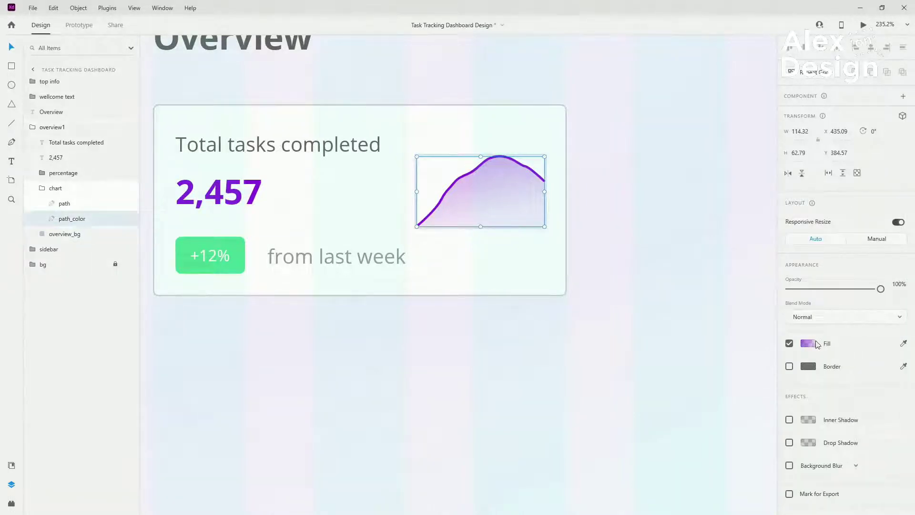
left_click(817, 344)
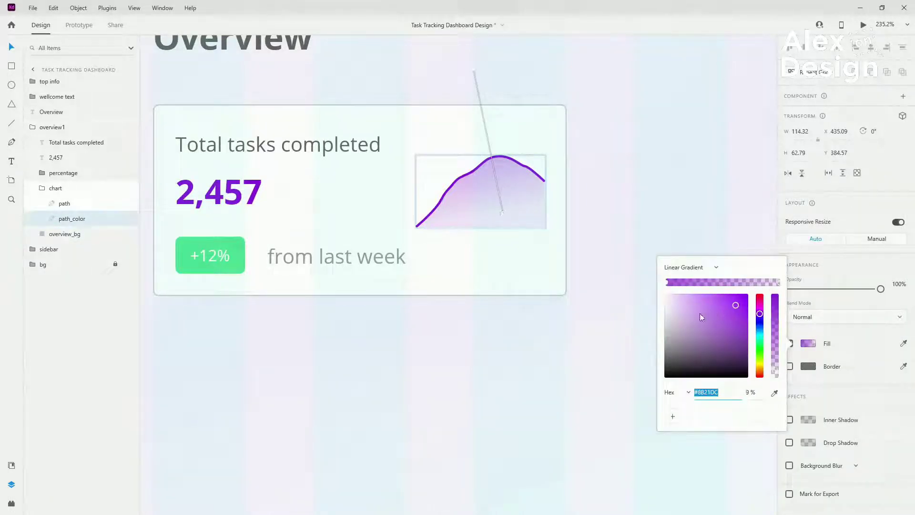
left_click_drag(701, 317, 608, 278)
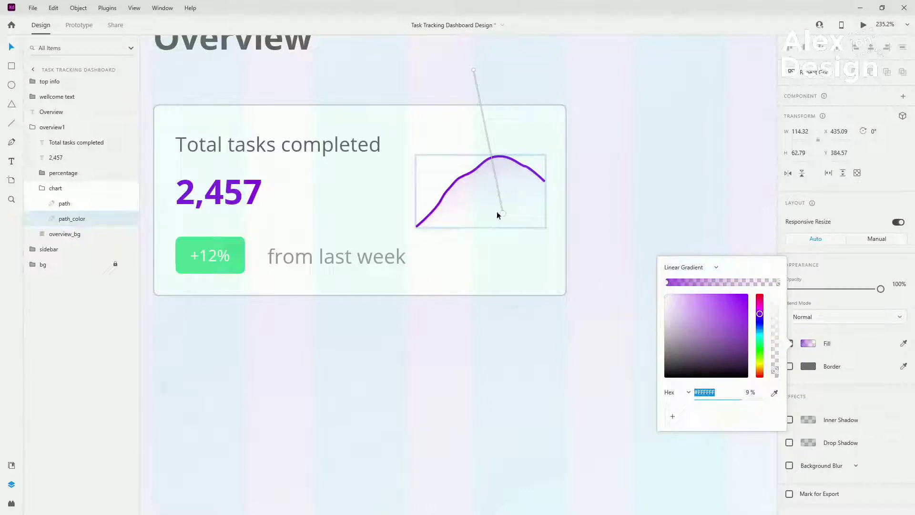
left_click_drag(502, 215, 504, 238)
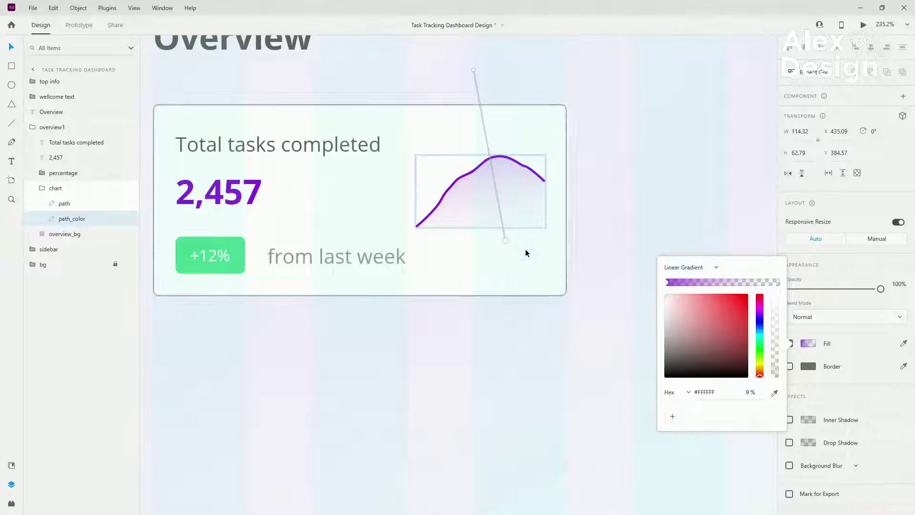
left_click_drag(474, 74, 471, 102)
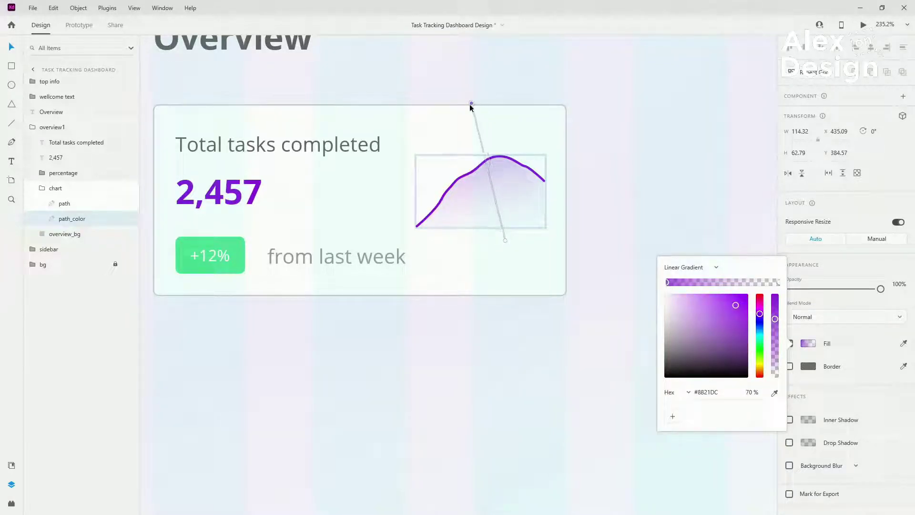
left_click(641, 196)
Place the overview1 card in a new group and name that group overview.
scroll(607, 212, "down", 3)
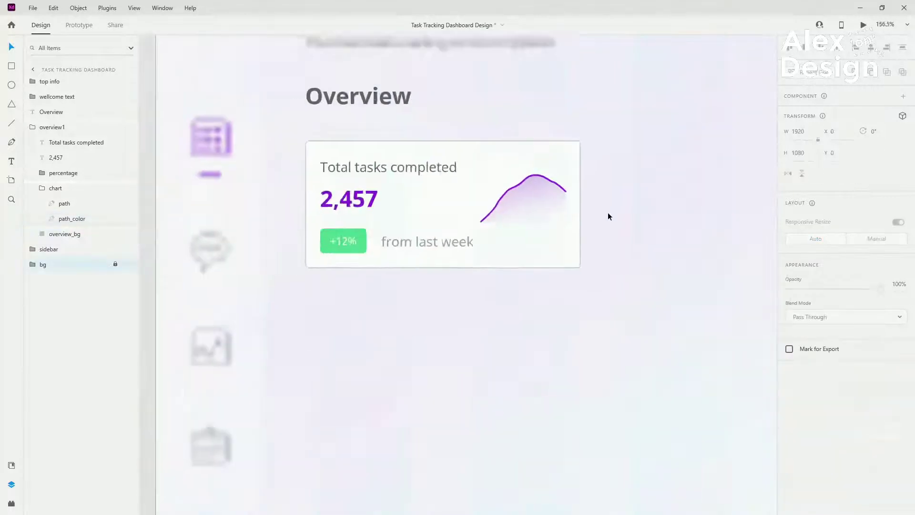
left_click(43, 189)
left_click(55, 129)
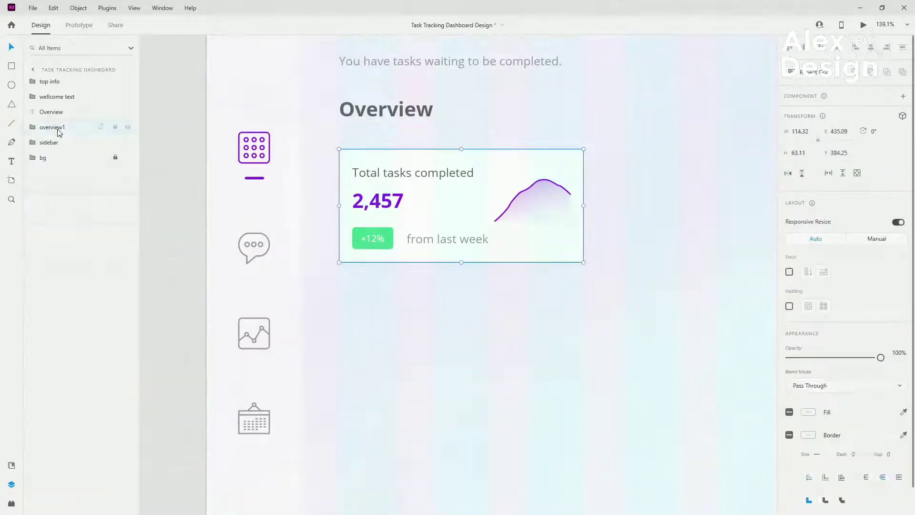
scroll(330, 178, "down", 3)
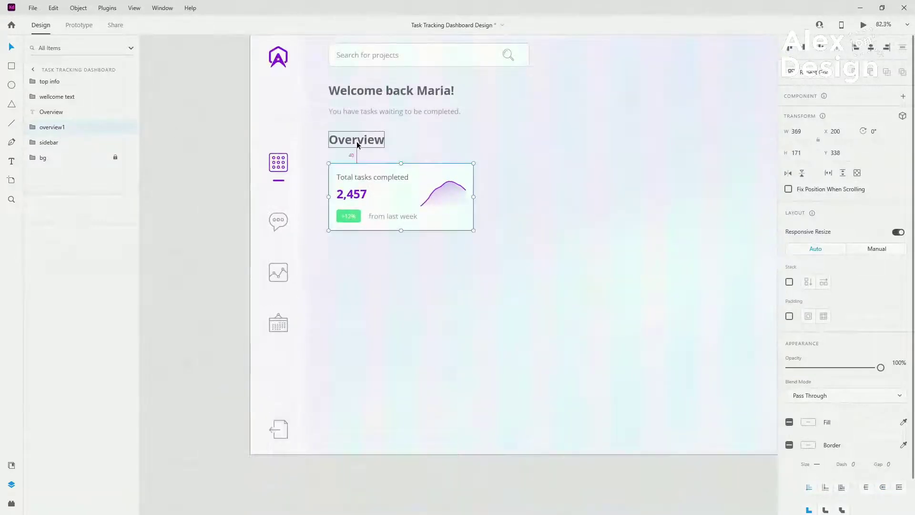
key("ctrl+g")
double_click(49, 128)
type("o")
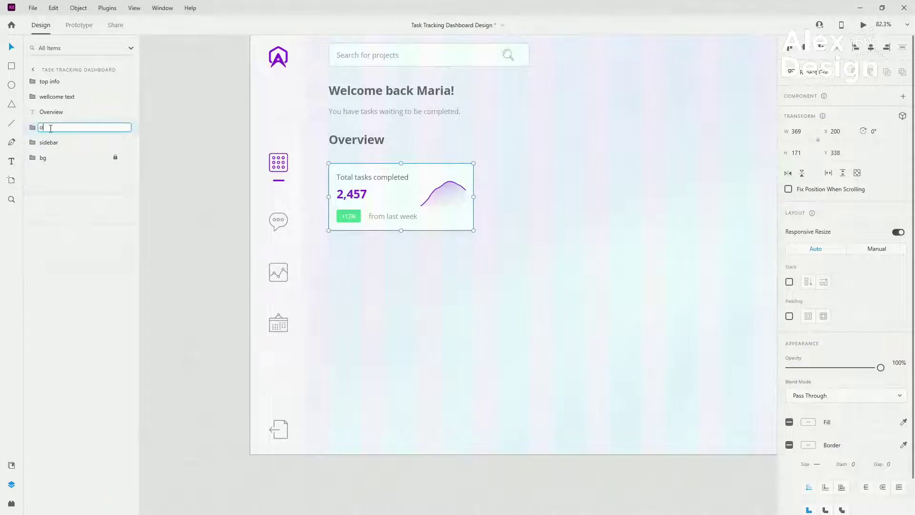
type("verview")
key("Return")
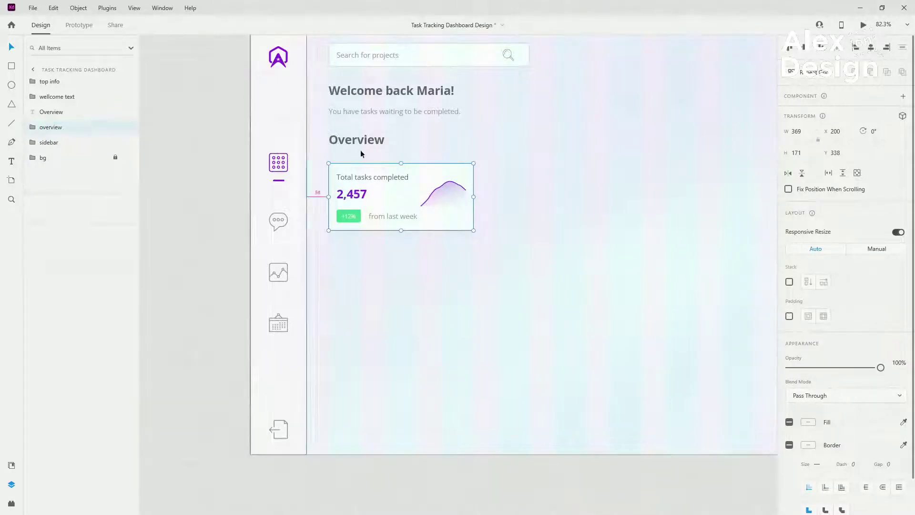
Enable a horizontal Stack on the overview group.
scroll(358, 153, "down", 3)
left_click(328, 73)
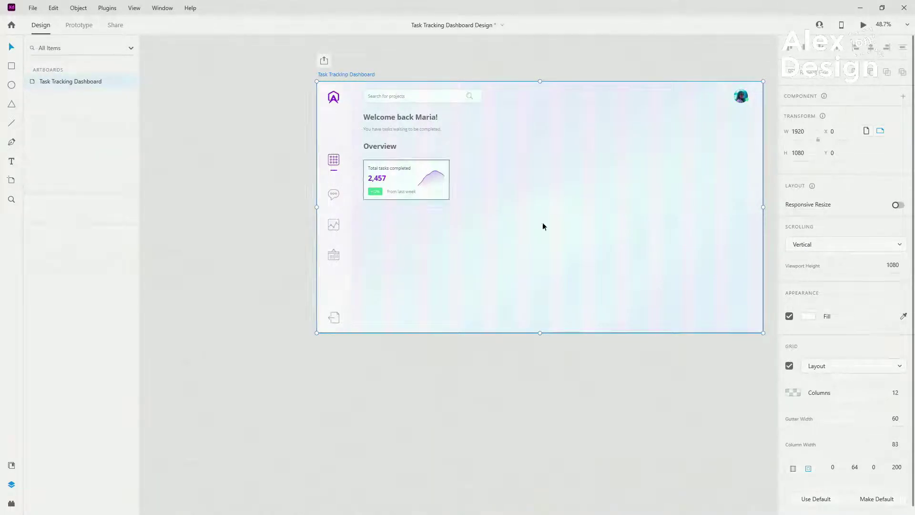
left_click(423, 180)
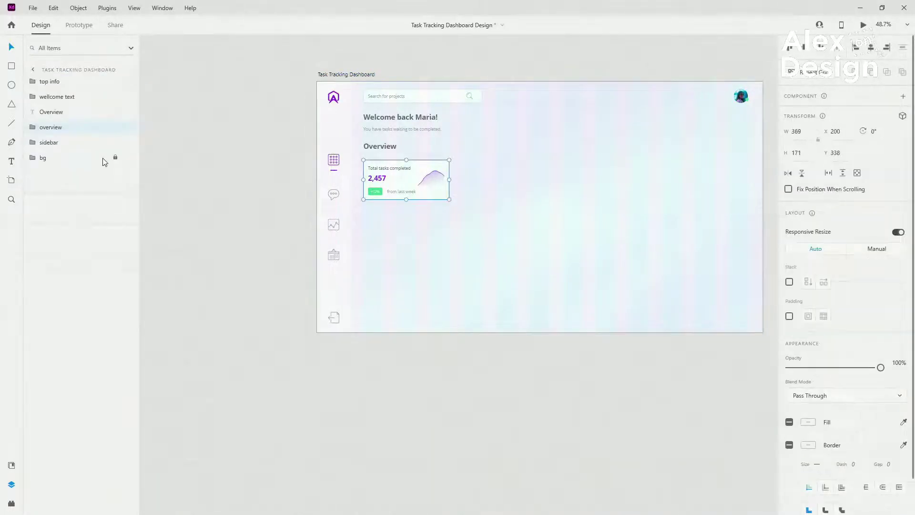
left_click(789, 282)
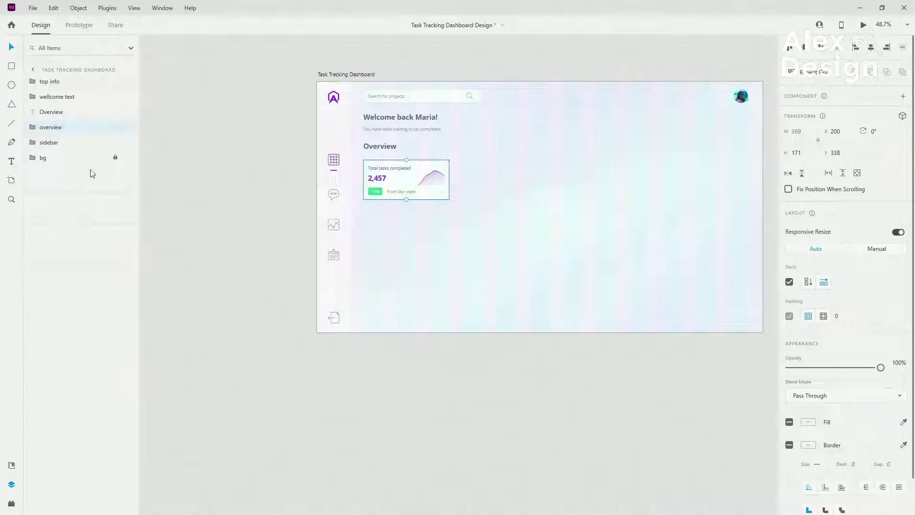
Duplicate the overview1 card three times inside the overview group to form a row of four cards.
left_click(33, 126)
left_click(60, 143)
key("ctrl+d")
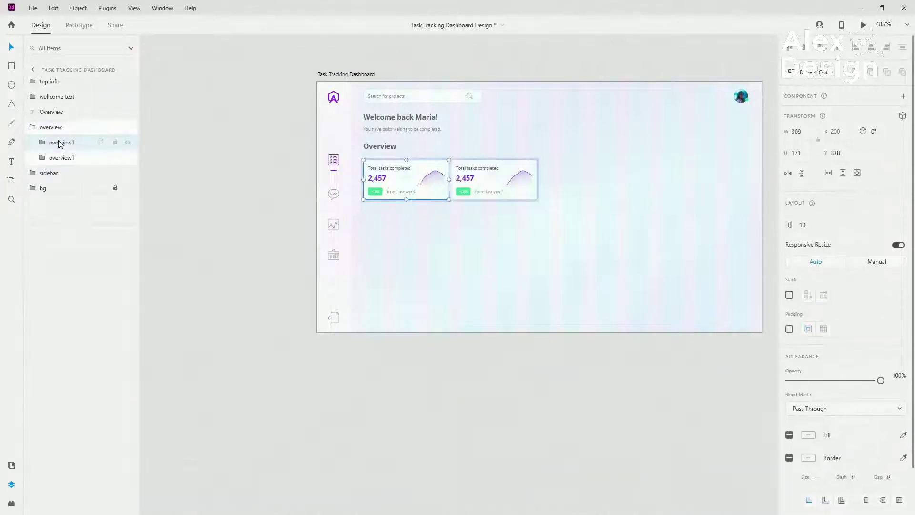
key("ctrl+d")
key("ctrl+d")
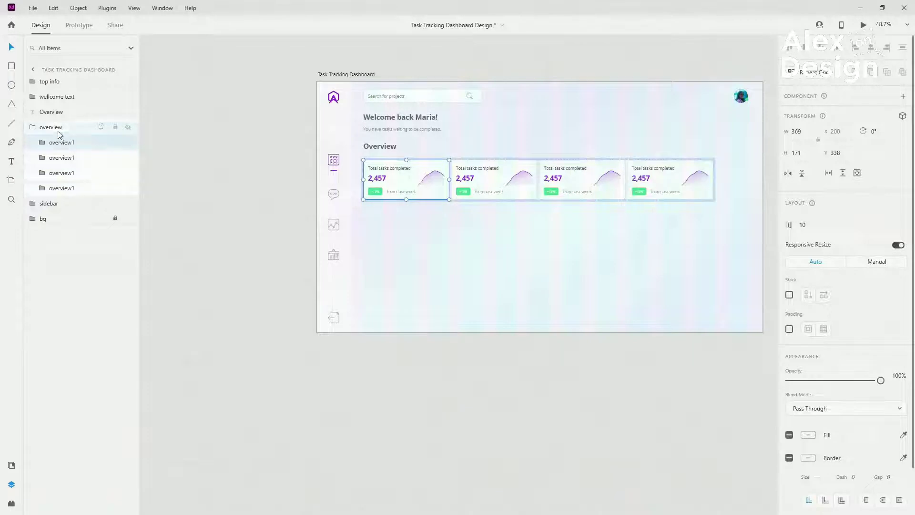
Set the overview group's stack spacing between cards to 60.
left_click(57, 127)
left_click(863, 282)
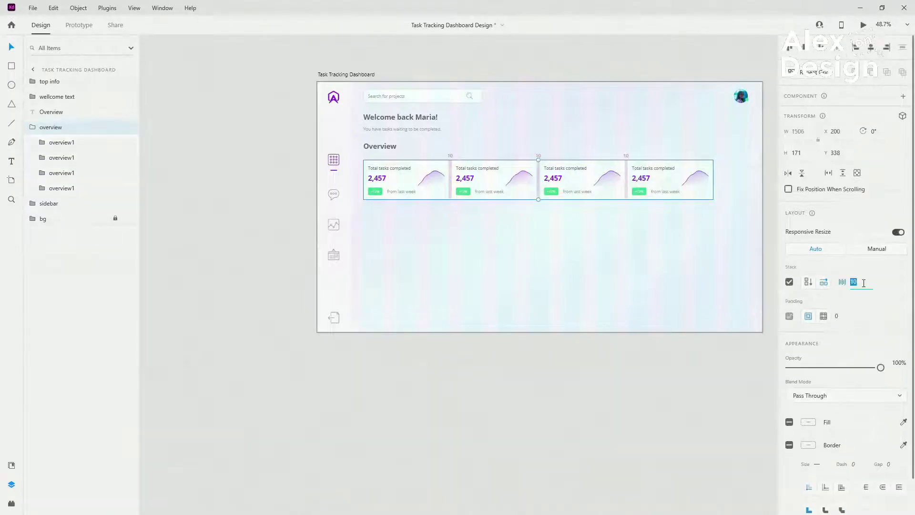
type("60")
key("Return")
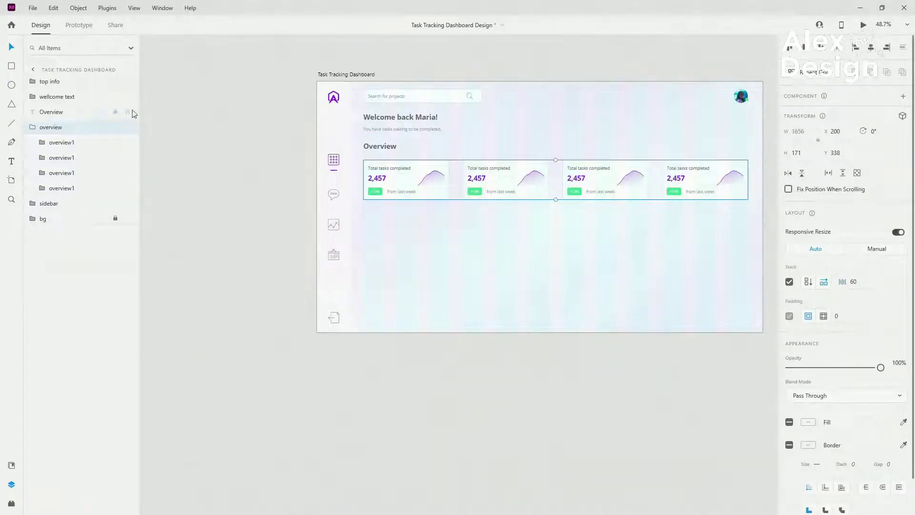
Rename the second card's group in the overview stack as overview2.
left_click(60, 146)
double_click(64, 159)
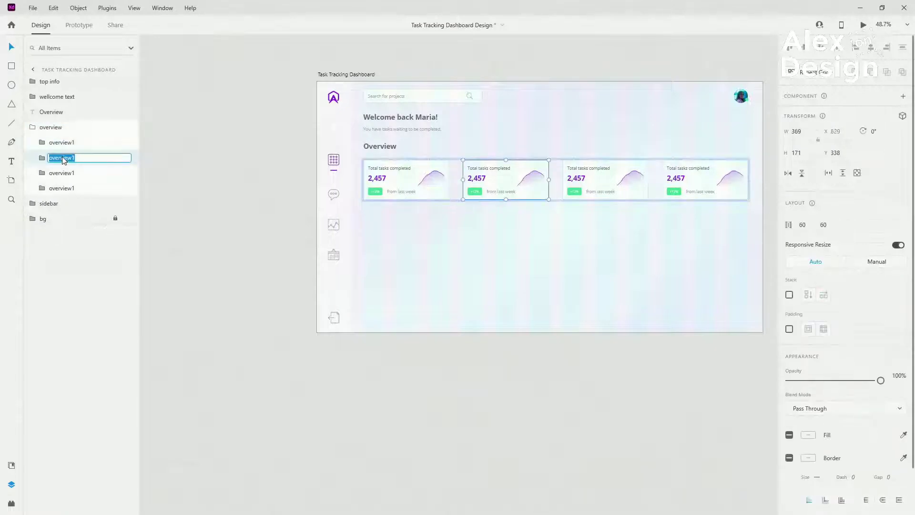
left_click(56, 144)
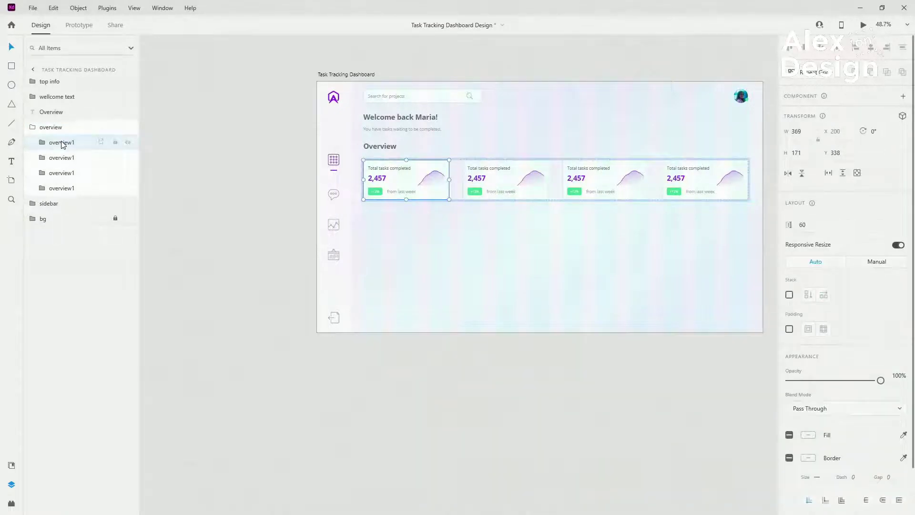
left_click(64, 159)
double_click(64, 159)
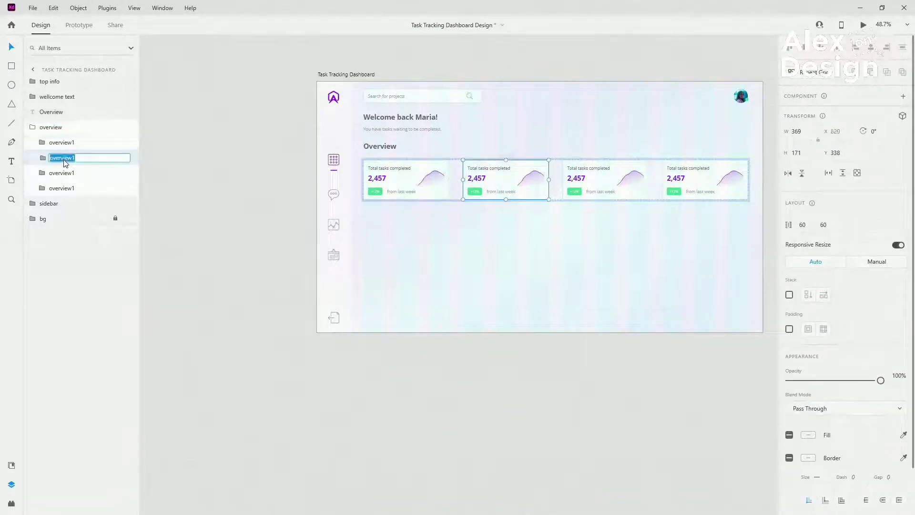
key("Right")
type("2")
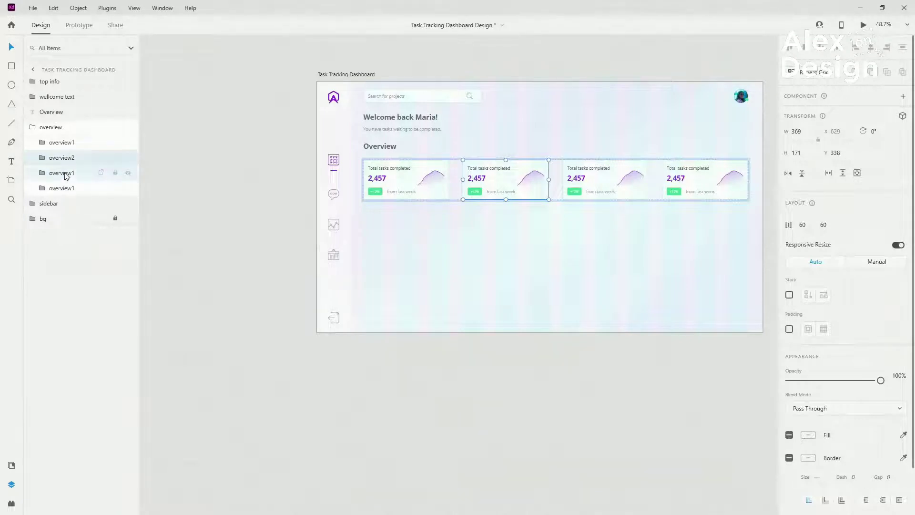
Rename the third and fourth card groups as overview3 and overview4, and collapse the overview group.
double_click(65, 173)
key("Right")
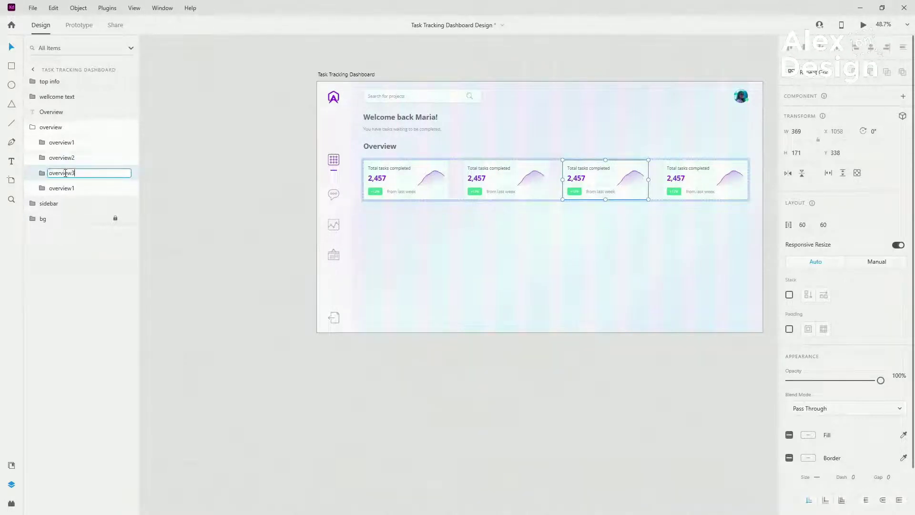
type("3")
double_click(65, 188)
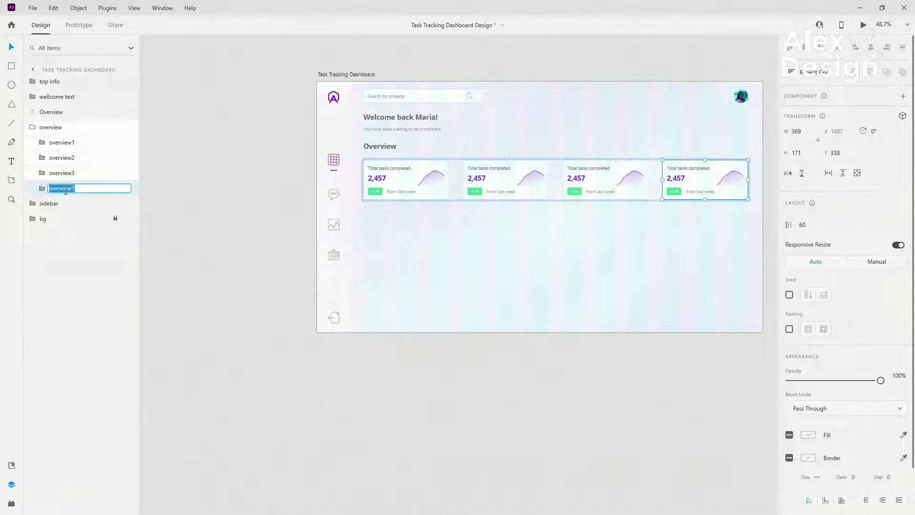
key("Right")
key("BackSpace")
type("4")
key("Return")
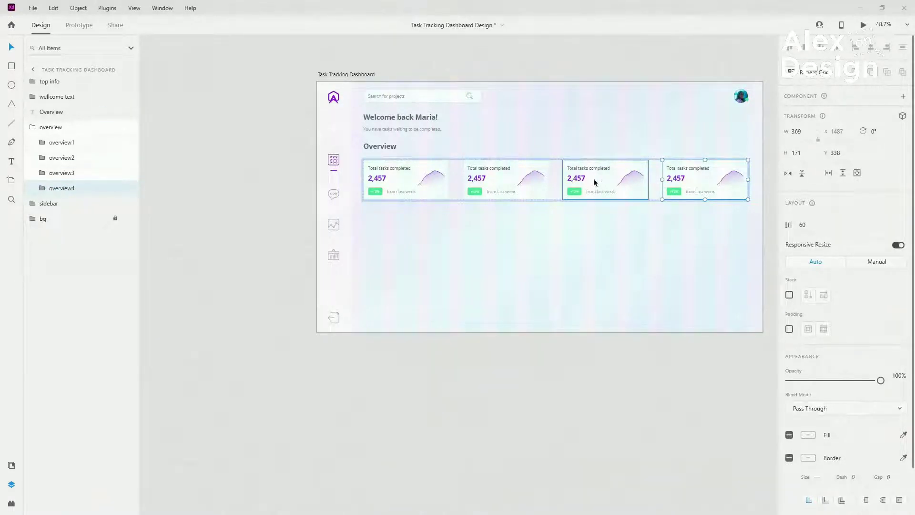
left_click(35, 128)
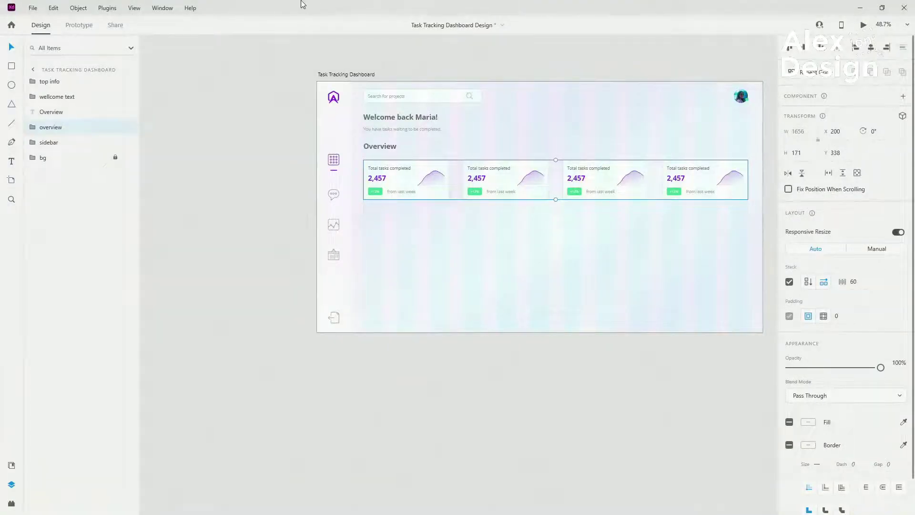
left_click(263, 145)
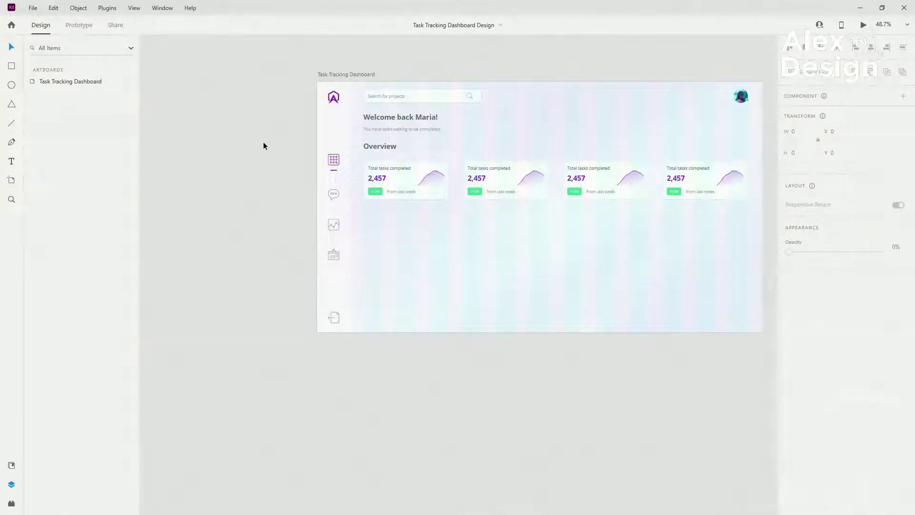
Add an "In Progress" text below the first overview card at about X 283 and apply the Open Sans 18pt character style.
key("ctrl+0")
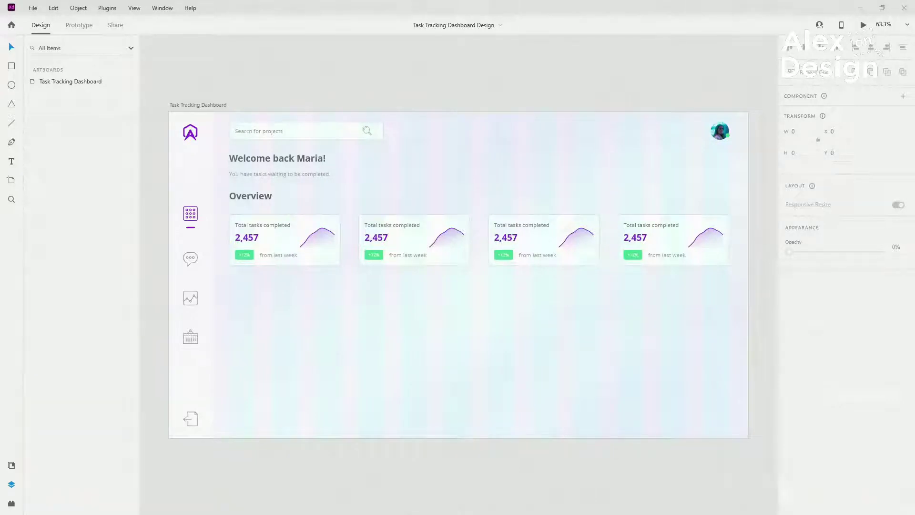
double_click(741, 166)
left_click(254, 299)
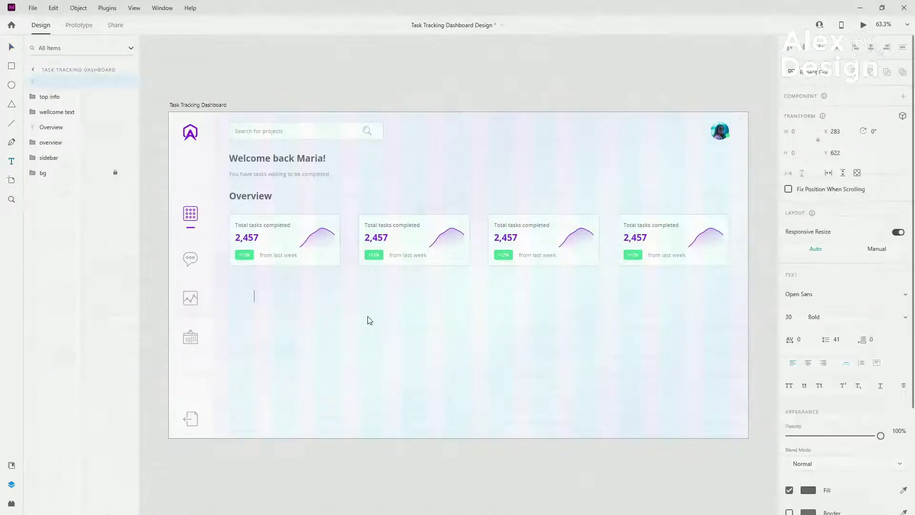
type("In Progress")
key("Escape")
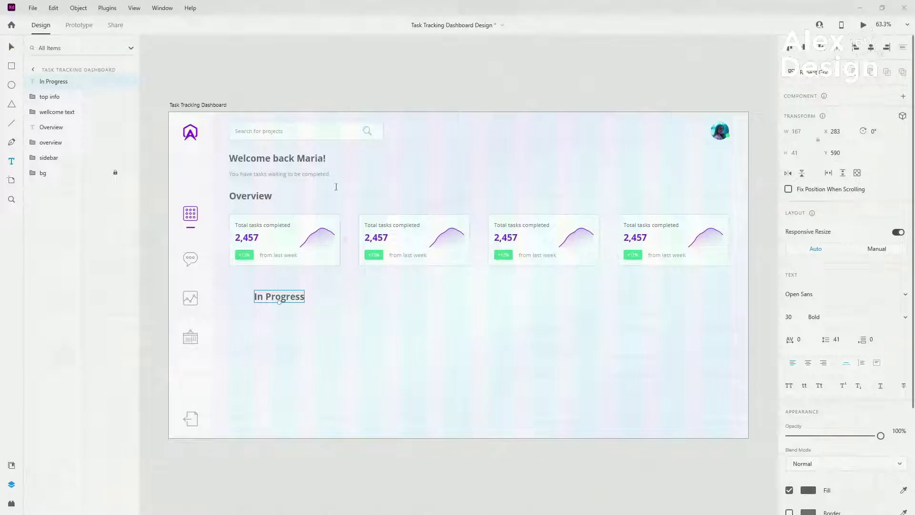
left_click(11, 465)
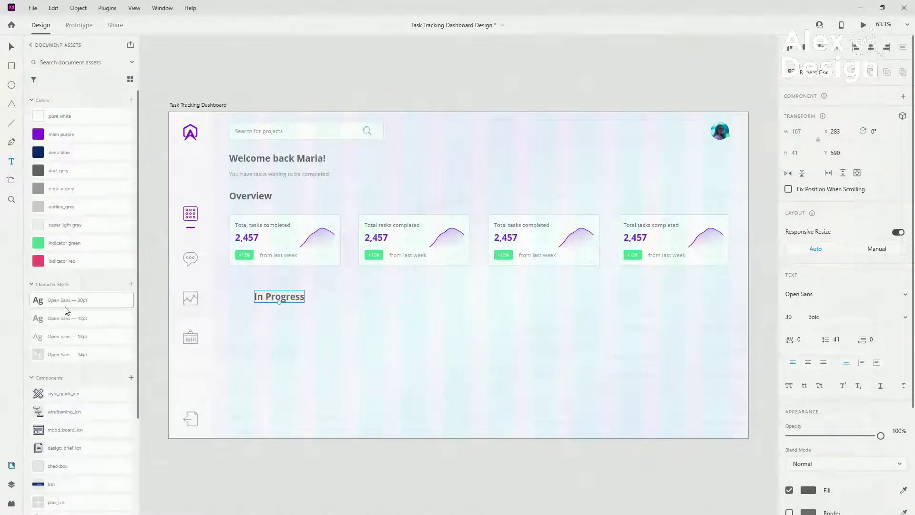
left_click(70, 321)
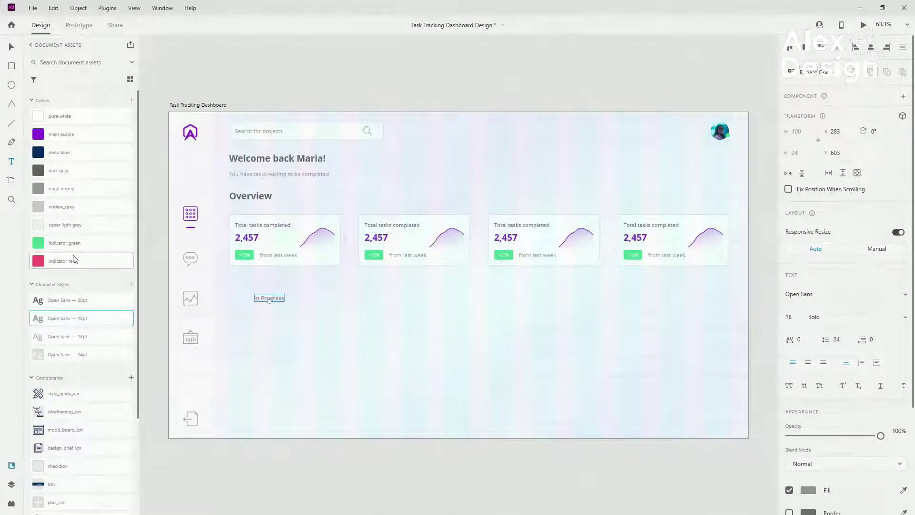
Color the "In Progress" text main purple and align it with the first overview card's edge at X 200.
left_click(78, 143)
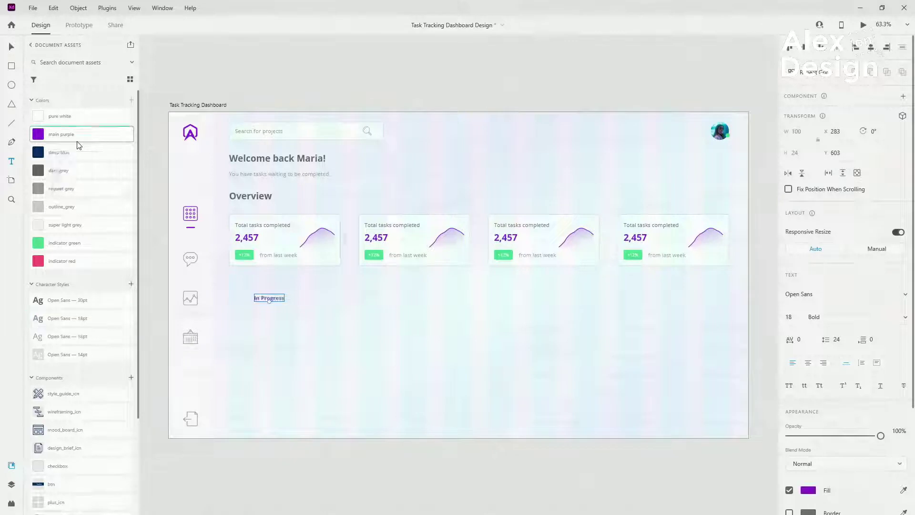
left_click(12, 484)
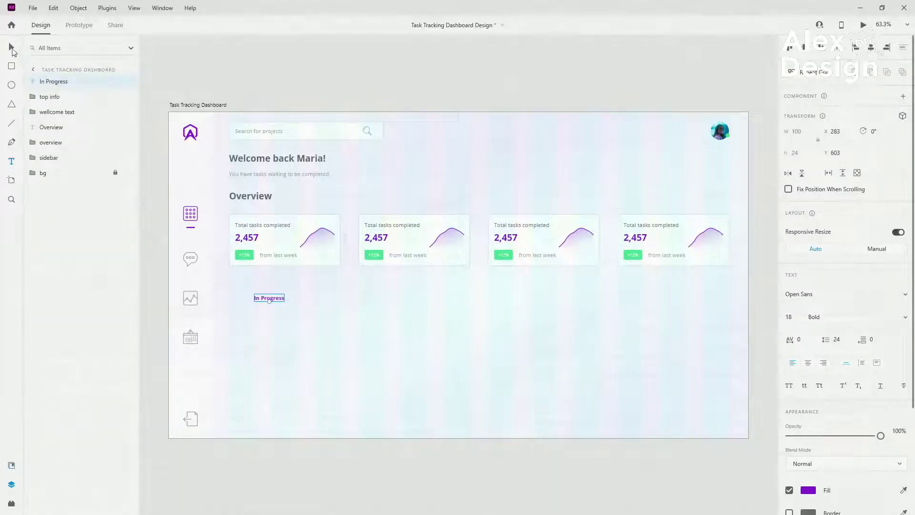
left_click_drag(271, 298, 246, 297)
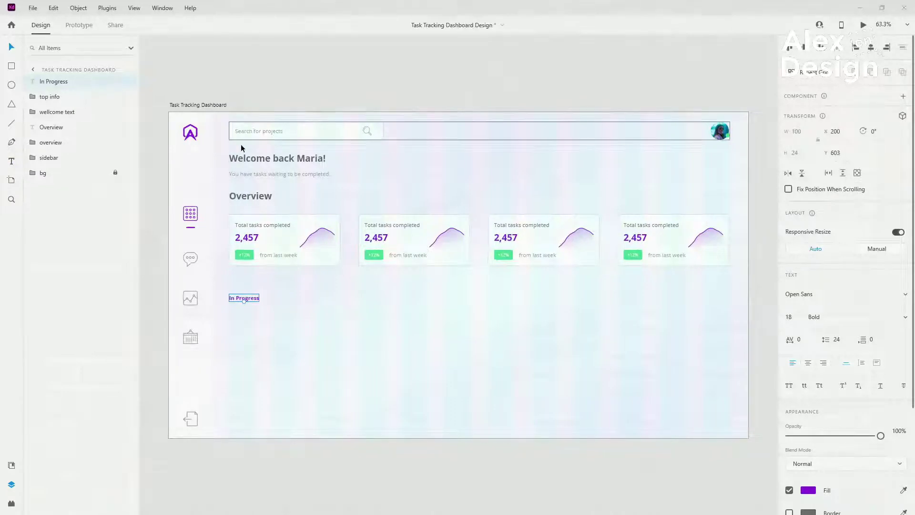
Duplicate the "In Progress" text, change the copy to "Create Task", and place it below the fourth overview card at about X 1630, Y 596.
left_click_drag(251, 297, 599, 285)
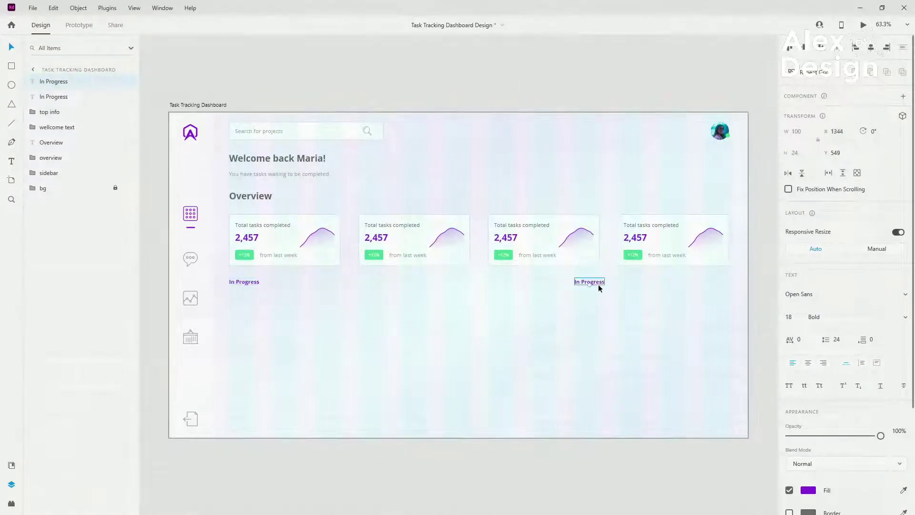
double_click(597, 281)
type("c")
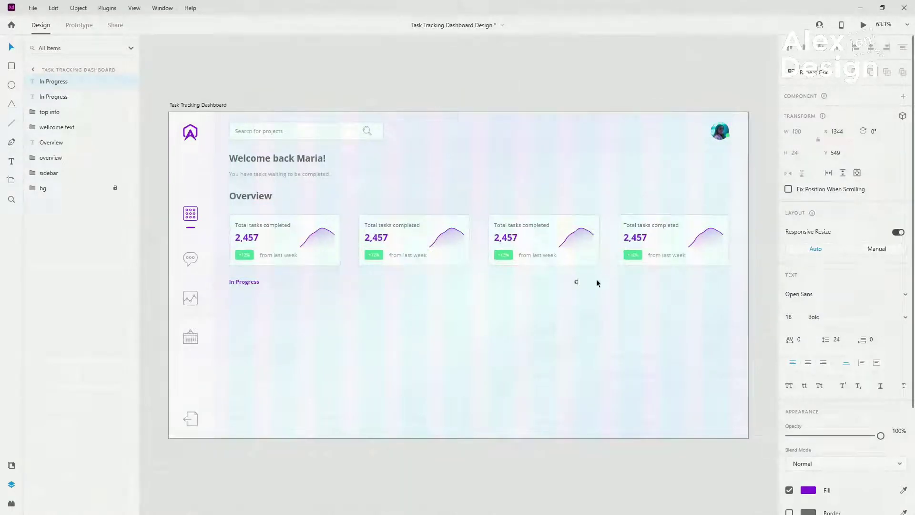
type("reate Task")
key("Escape")
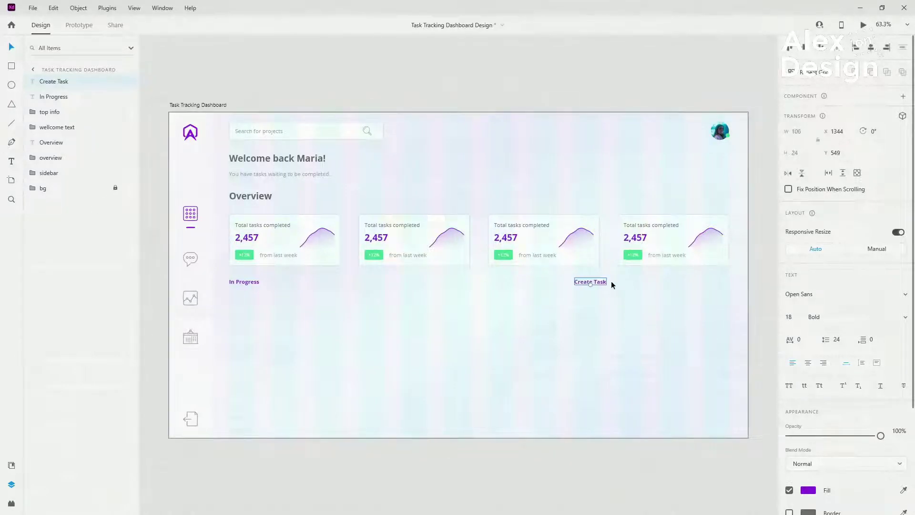
left_click_drag(602, 283, 688, 298)
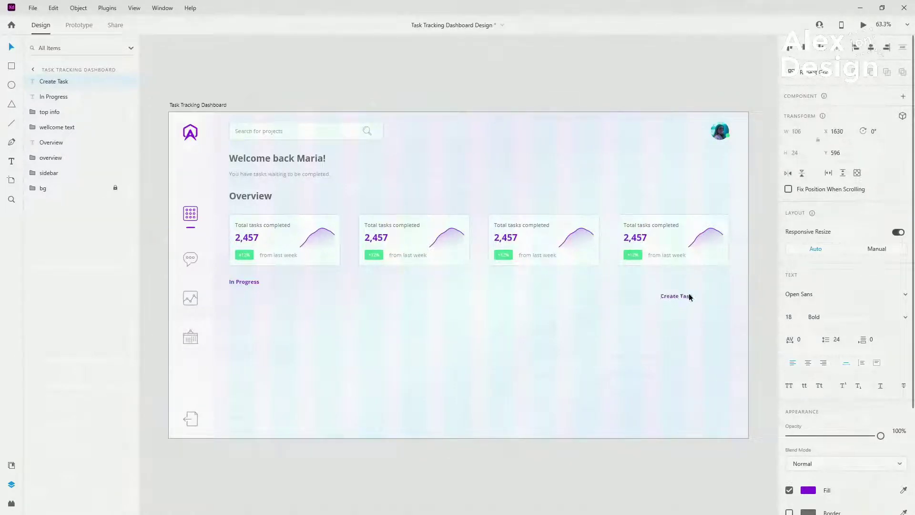
Draw a rectangle about 226 by 72 at X 1630, Y 561 over the "Create Task" text and name it btn_bg.
left_click(12, 66)
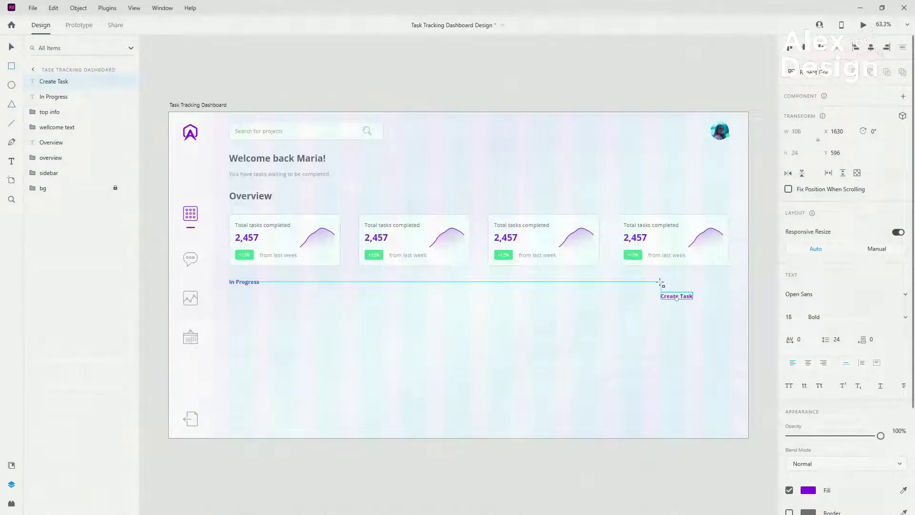
left_click_drag(660, 281, 729, 302)
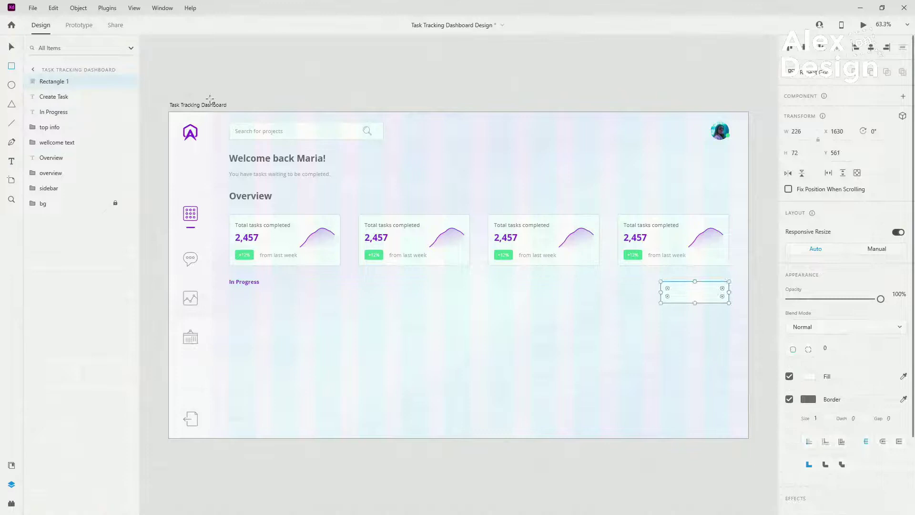
double_click(68, 82)
type("btn_")
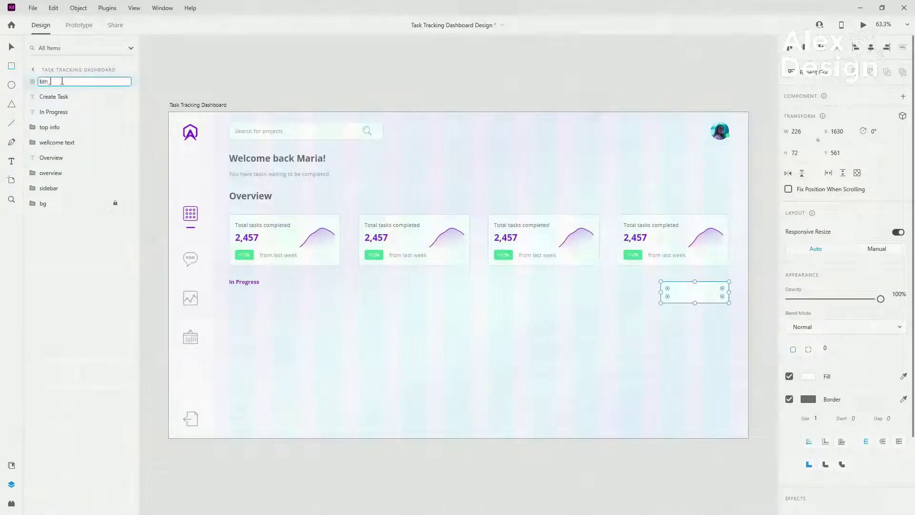
type("bg")
key("Return")
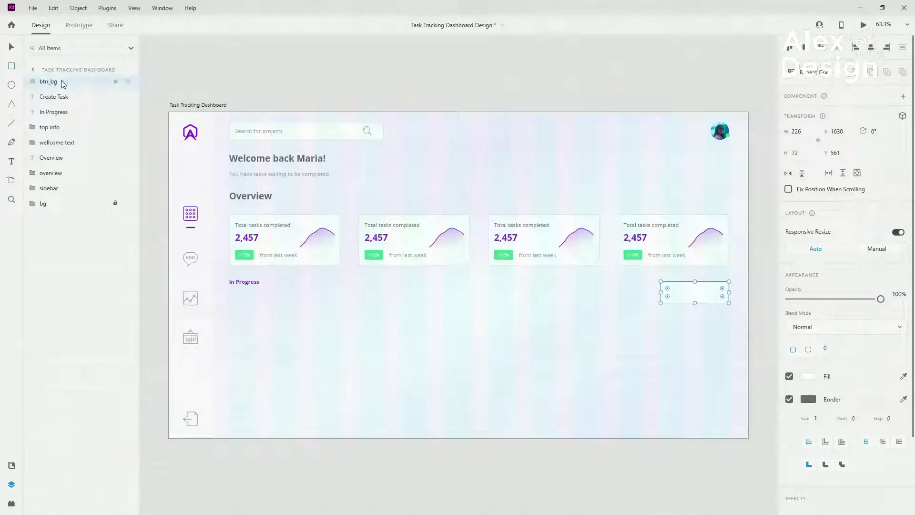
Fill the btn_bg rectangle with deep blue and place its layer beneath the "Create Task" text.
left_click(11, 466)
left_click(60, 152)
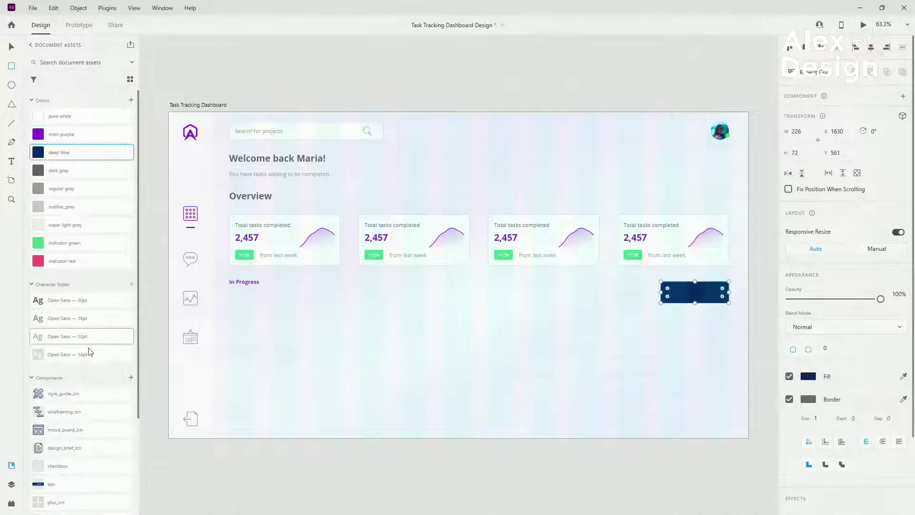
left_click(11, 484)
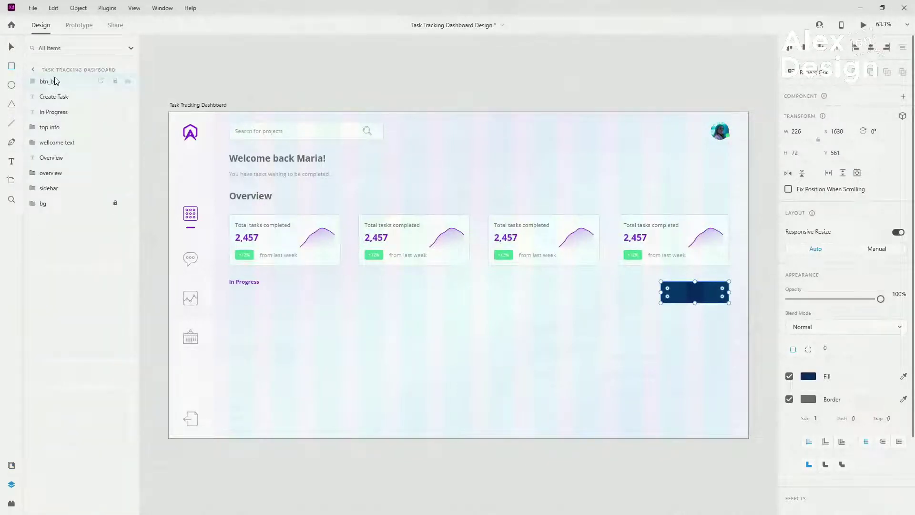
left_click_drag(56, 83, 55, 106)
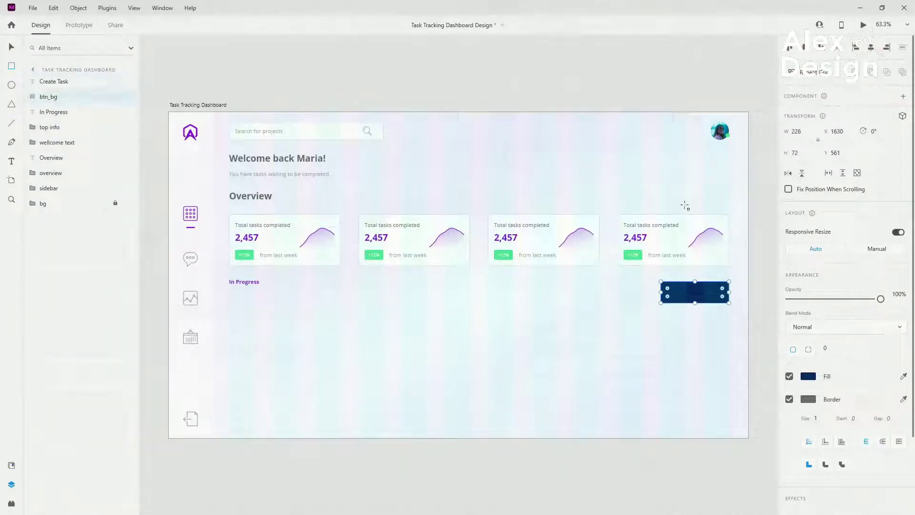
Color the "Create Task" text pure white, move it inside the button to about X 1667, Y 585, and apply the regular-weight Open Sans 18pt style.
left_click(686, 298)
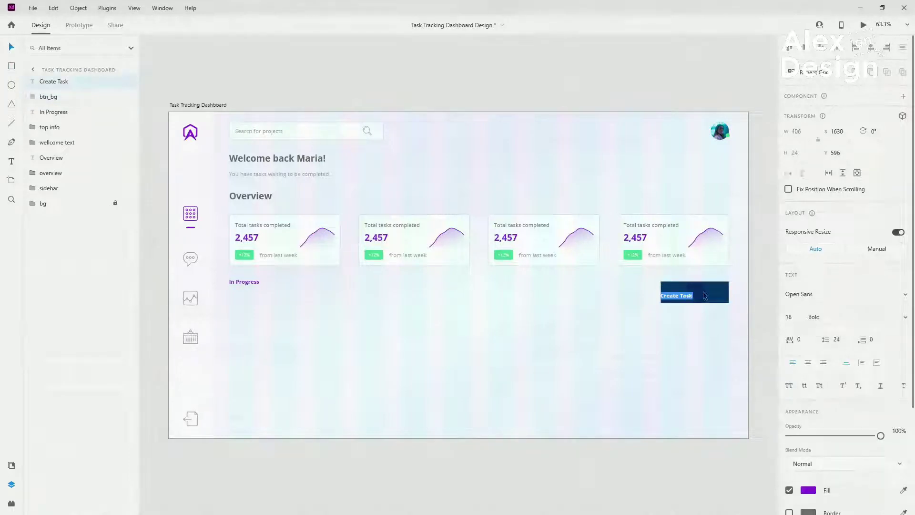
left_click(11, 465)
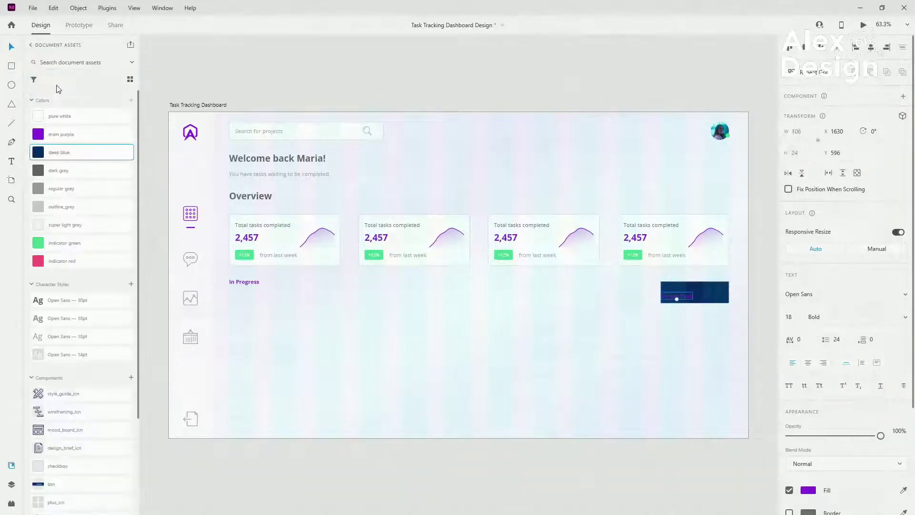
left_click(67, 117)
left_click(11, 484)
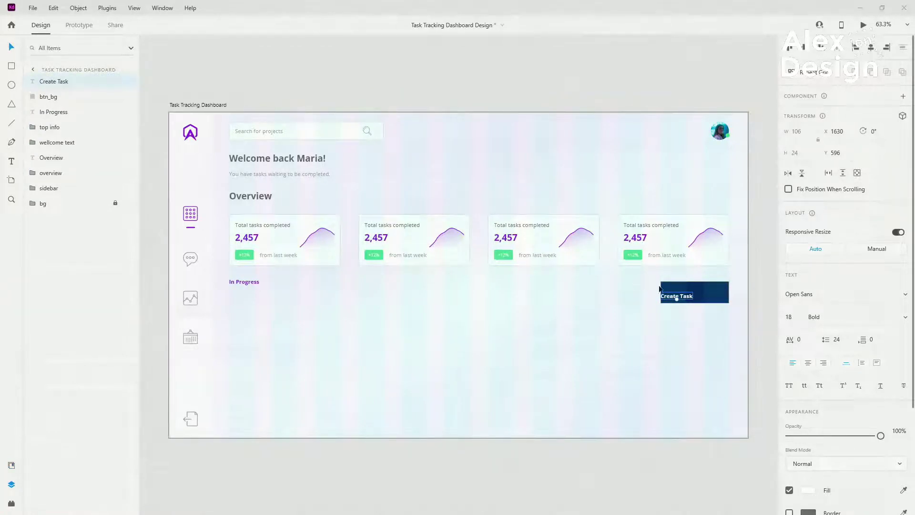
left_click_drag(693, 301, 705, 297)
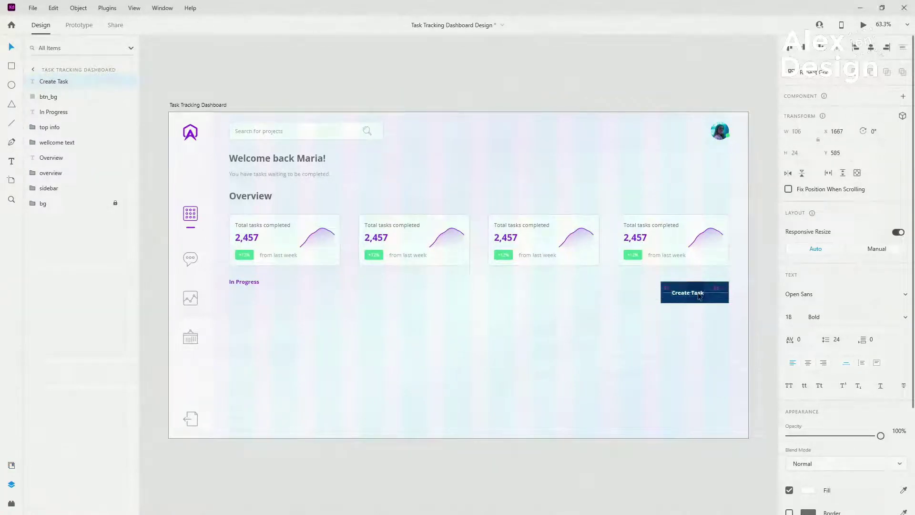
left_click(13, 466)
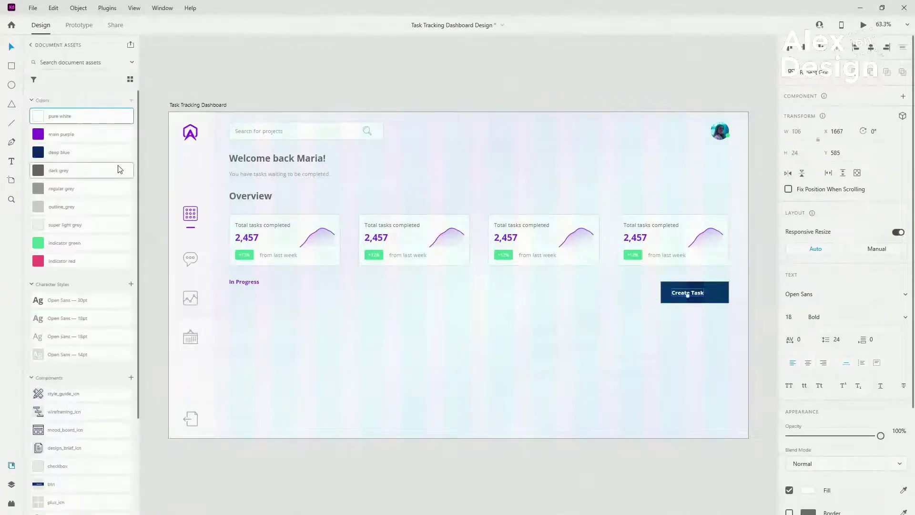
left_click(82, 337)
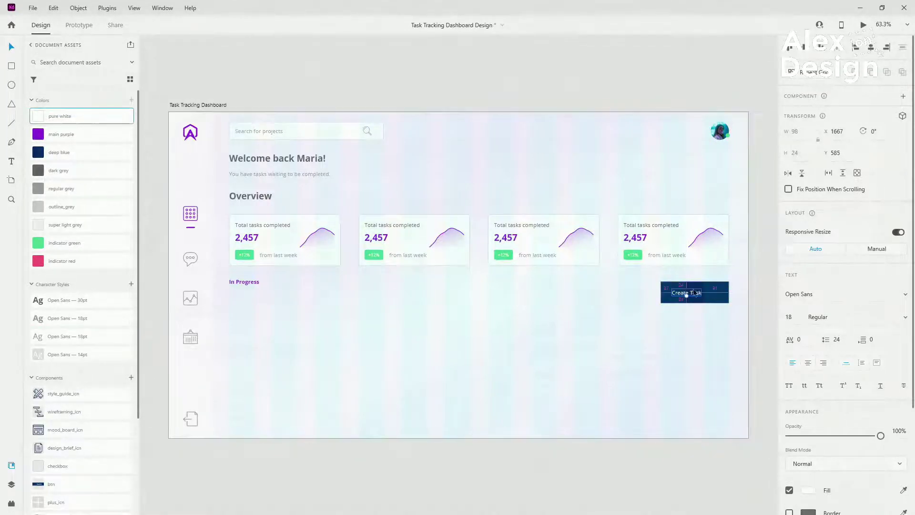
Set the button background's corner radius to 5 and remove its border.
scroll(694, 292, "up", 5)
left_click(729, 289)
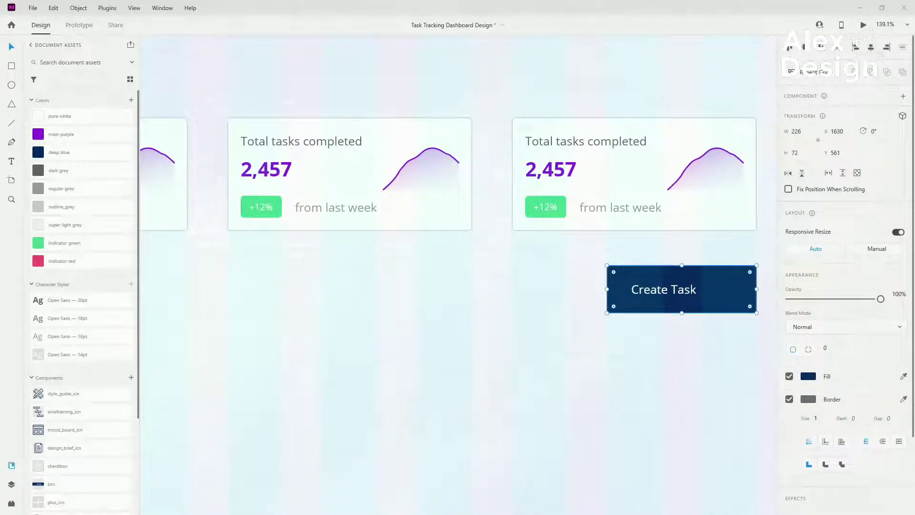
key("alt")
left_click(827, 350)
left_click(789, 400)
key("alt")
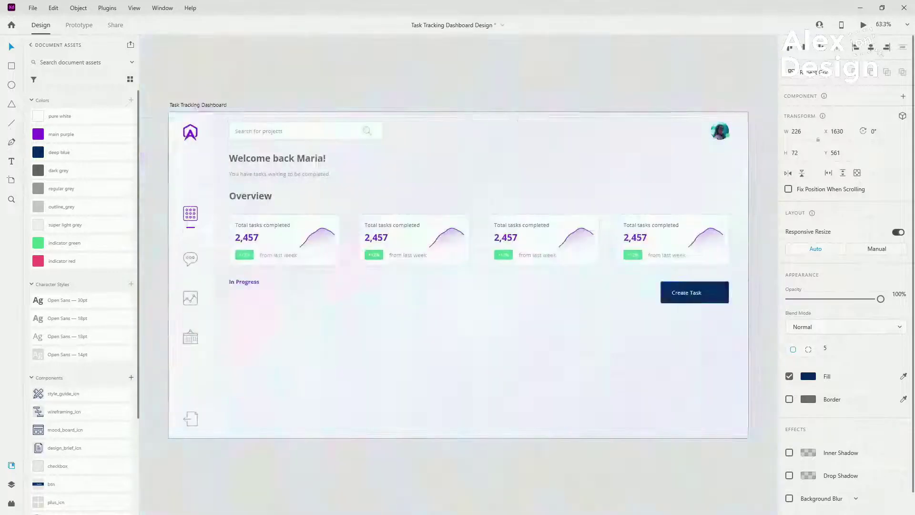
key("ctrl+0")
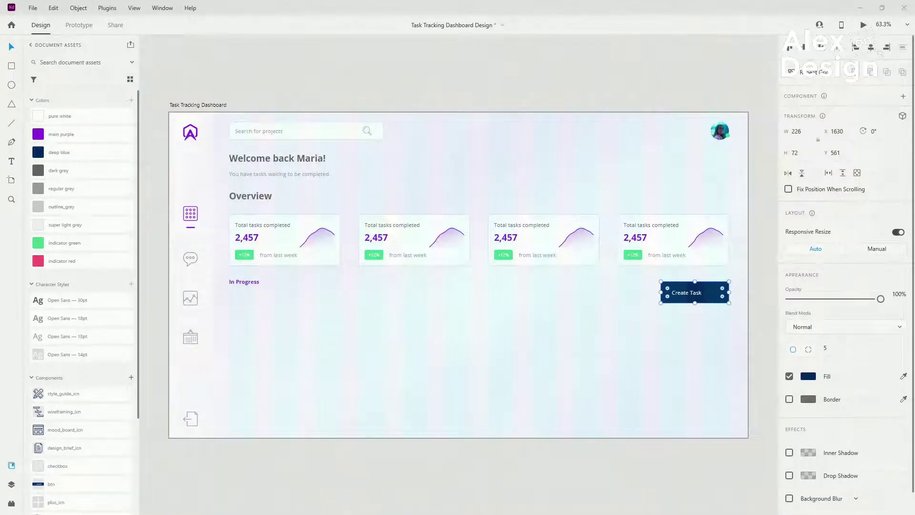
Add the plus_icn component to the button at about X 1672, Y 581, with the "Create Task" text moved beside it to about X 1707.
scroll(79, 433, "down", 3)
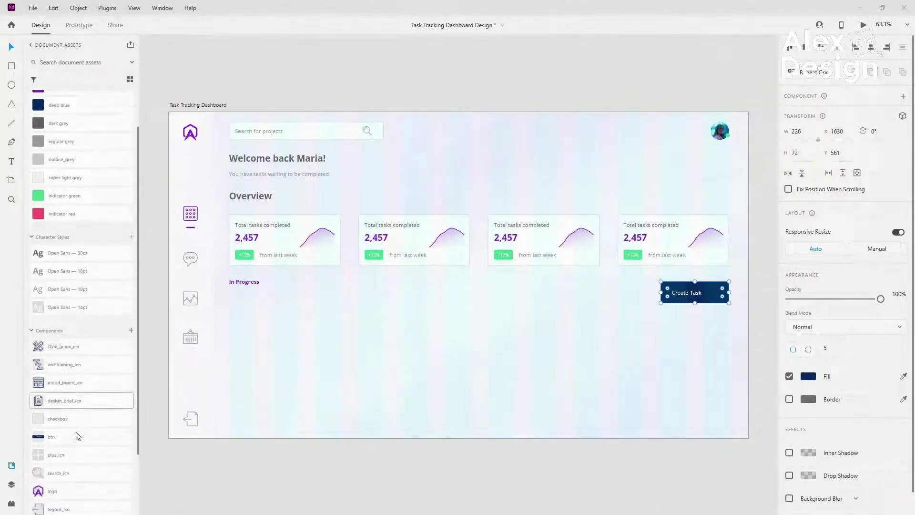
left_click_drag(61, 377, 680, 296)
key("ctrl+3")
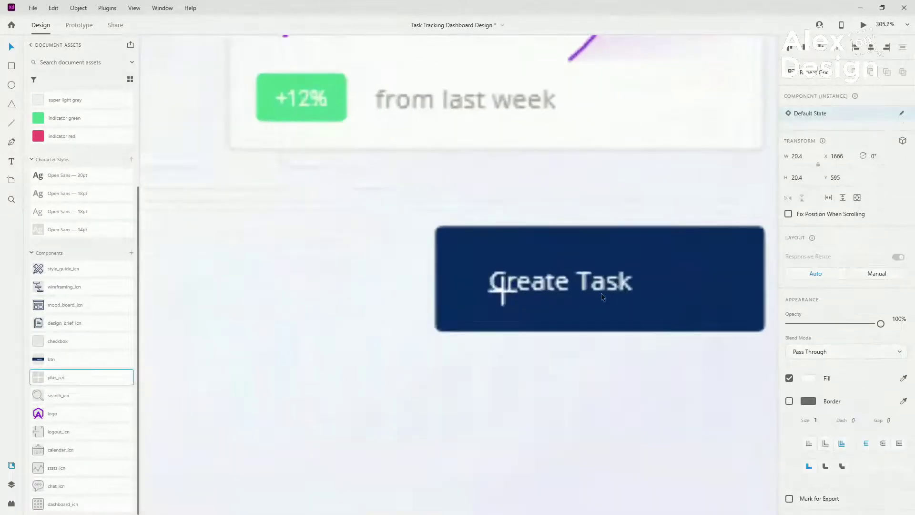
left_click_drag(543, 280, 619, 281)
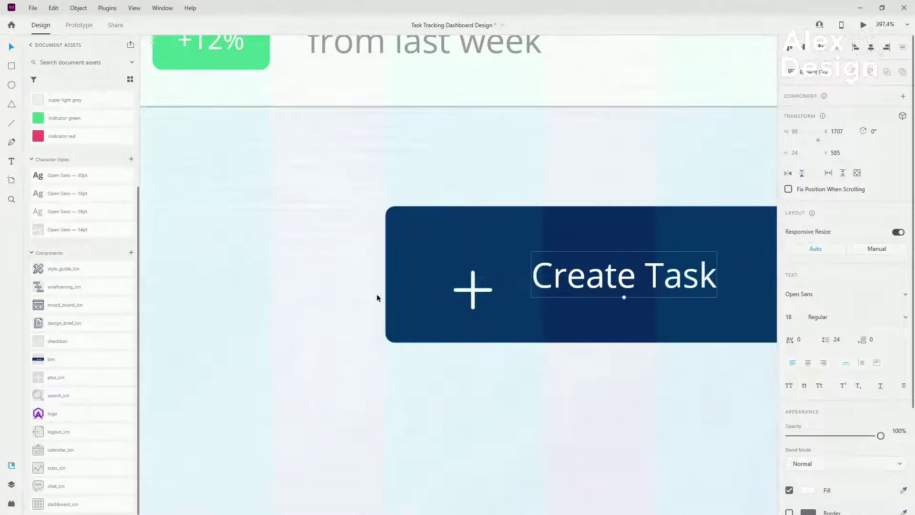
left_click_drag(459, 294, 470, 267)
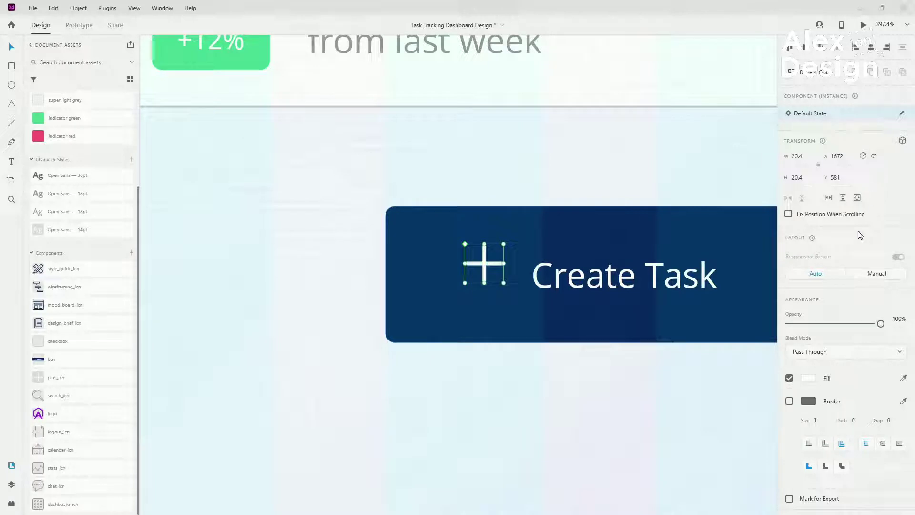
Set the button background's height to 60.
left_click(717, 224)
left_click(805, 152)
type("6")
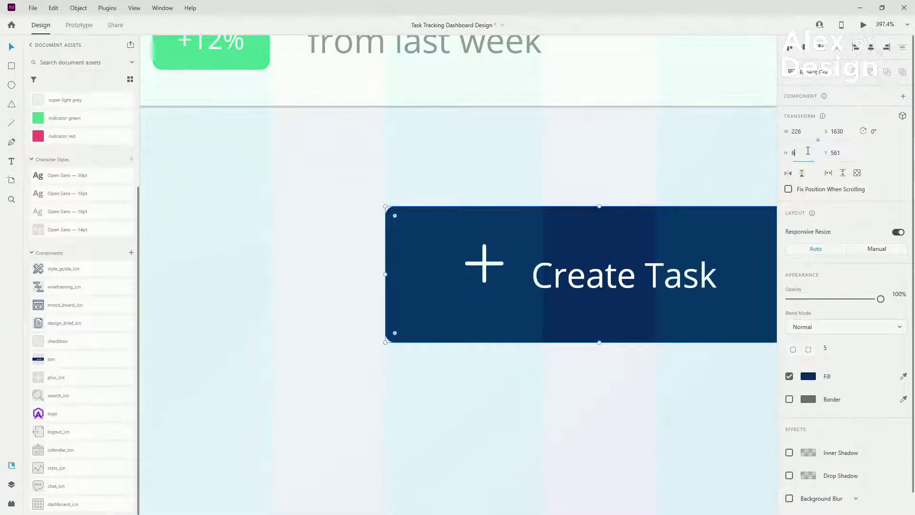
type("0")
key("Return")
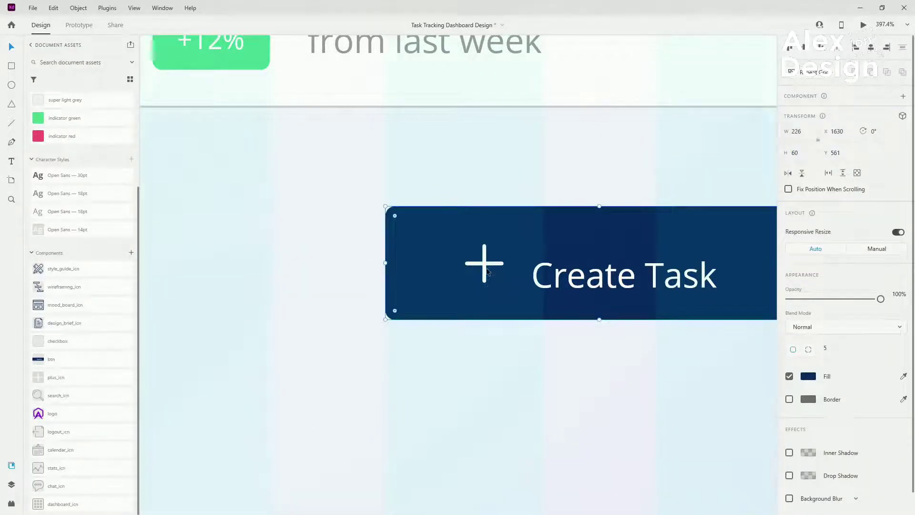
Align the plus icon, "Create Task" text and button background to one another vertically.
left_click(615, 276)
left_click(484, 263, "shift")
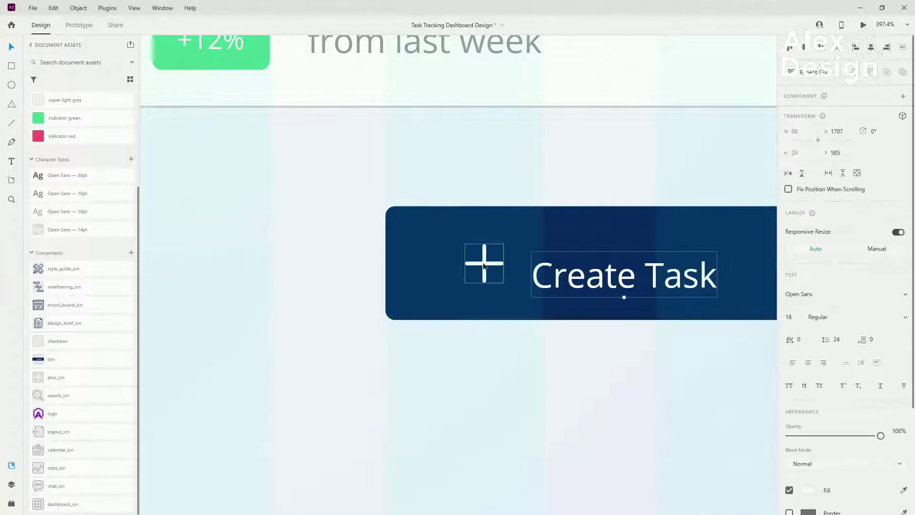
left_click(548, 228, "shift")
left_click(790, 48)
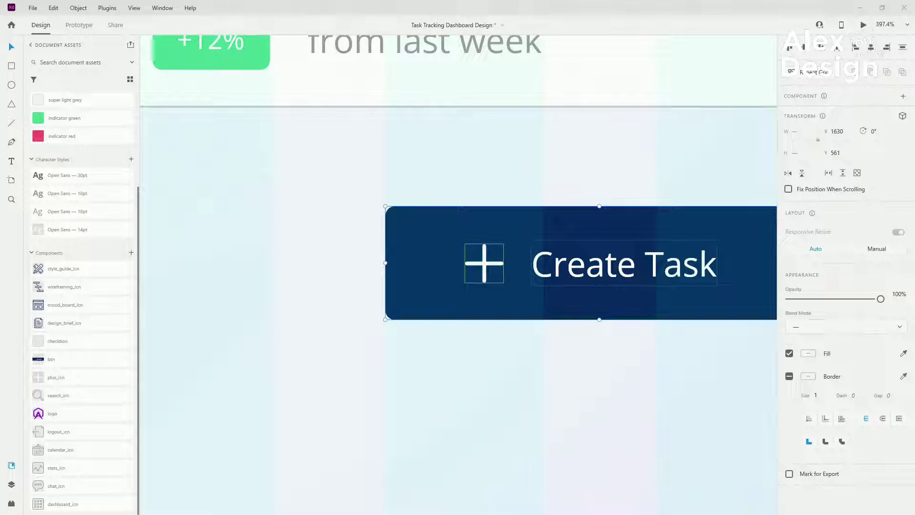
Space the "Create Task" text 20 px from the plus icon, placing the text at X 1712.
left_click(601, 188)
left_click(623, 286)
left_click_drag(622, 286, 557, 272)
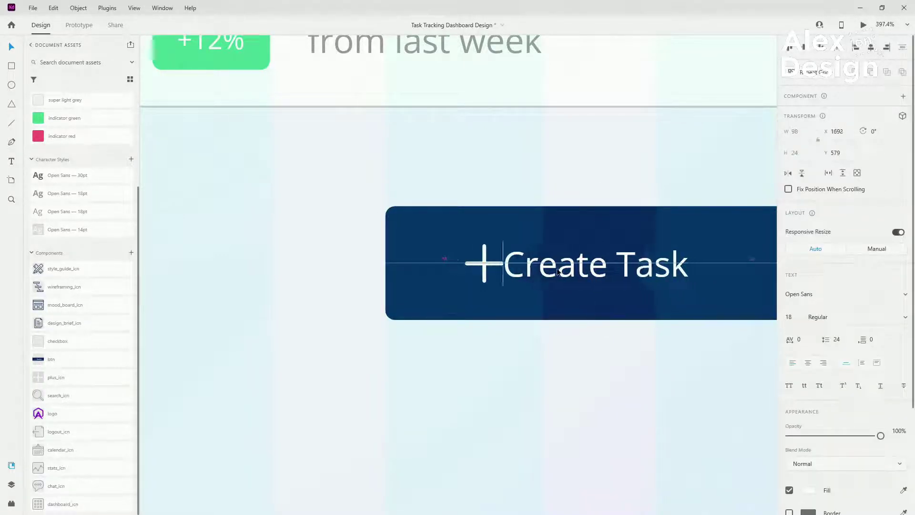
key("shift+Right")
key("shift+Right")
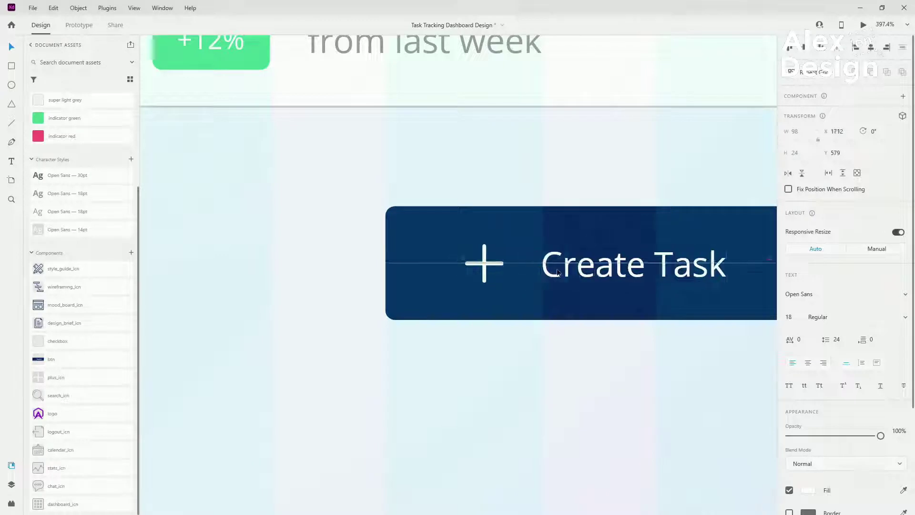
Center the plus icon and "Create Task" text together in the button, starting at X 1674, and show the layer list.
scroll(426, 259, "down", 3)
left_click(462, 264, "shift")
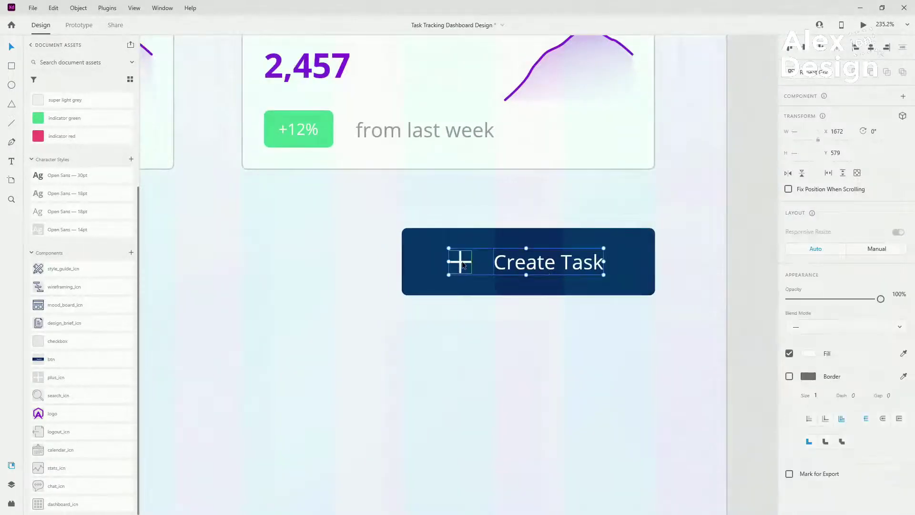
left_click_drag(462, 264, 462, 265)
left_click(12, 484)
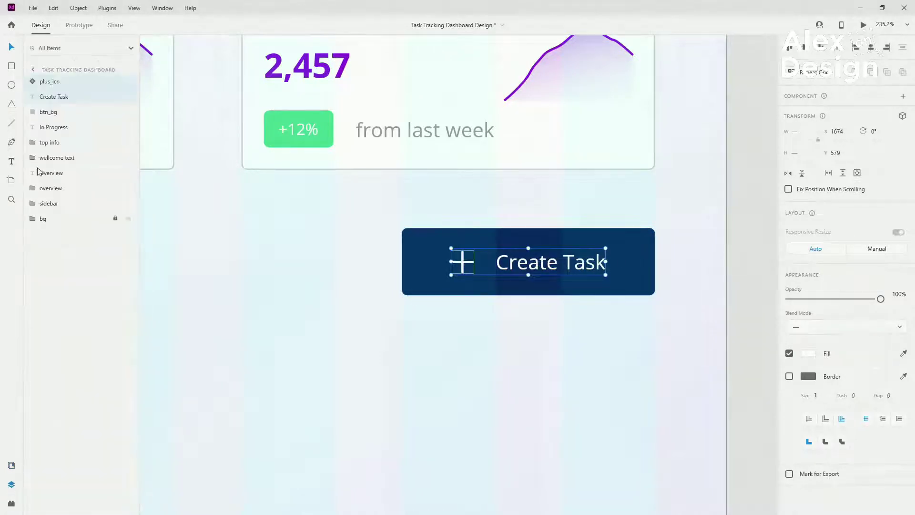
Group the plus icon, "Create Task" text and button background, and name the group btn.
left_click(53, 113, "shift")
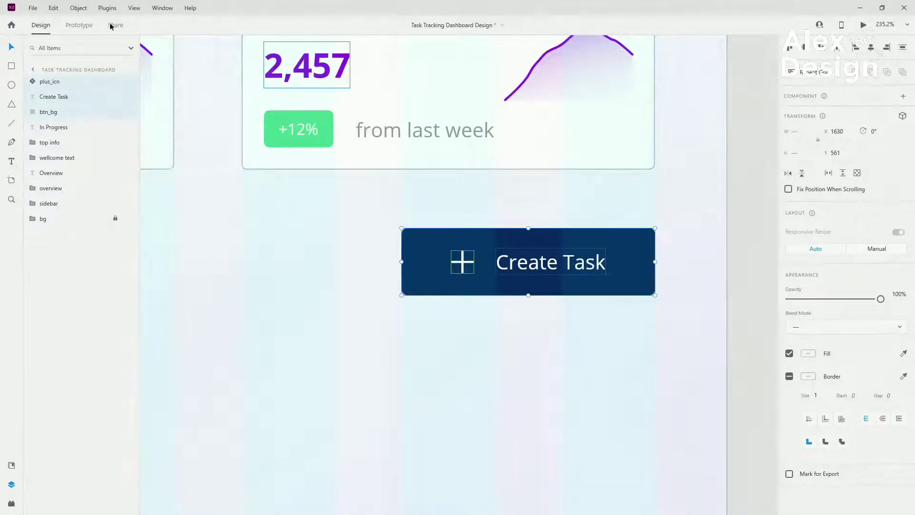
key("ctrl+g")
double_click(46, 82)
type("bt")
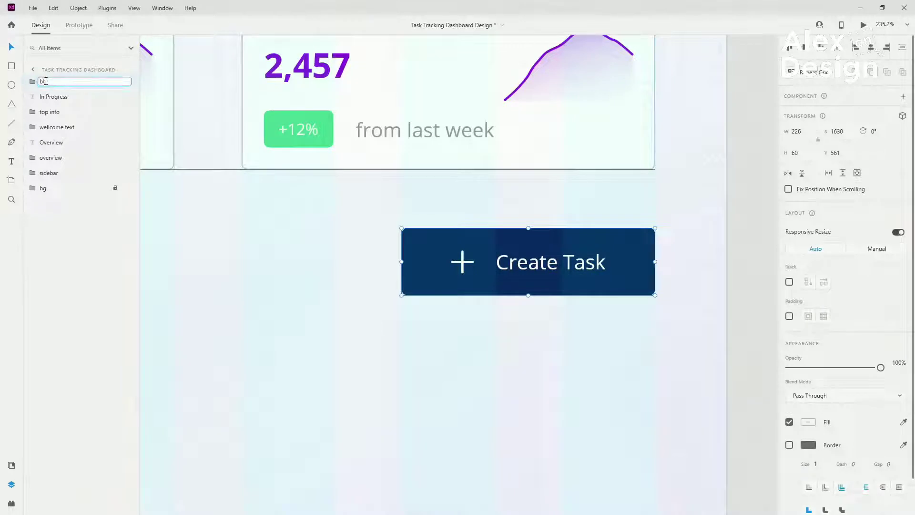
type("n")
key("Return")
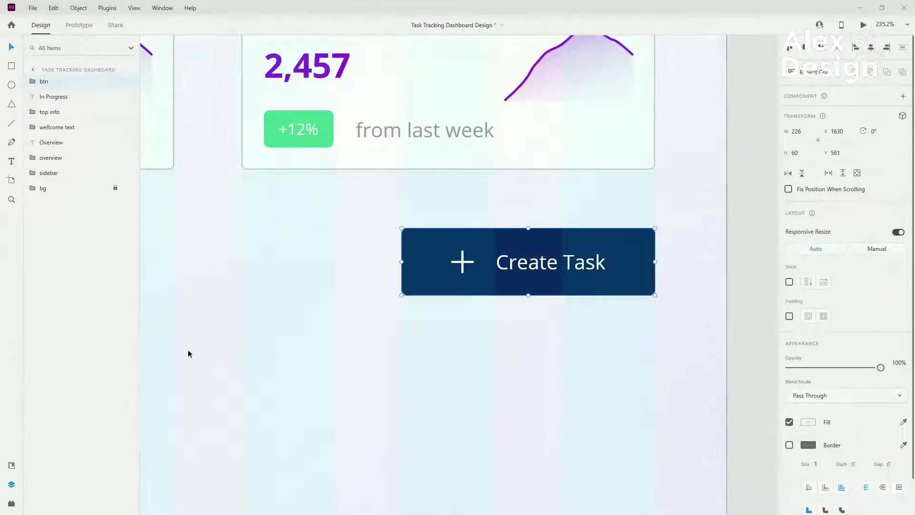
Delete the old btn component from the document assets and turn the new btn group into a component.
left_click(12, 470)
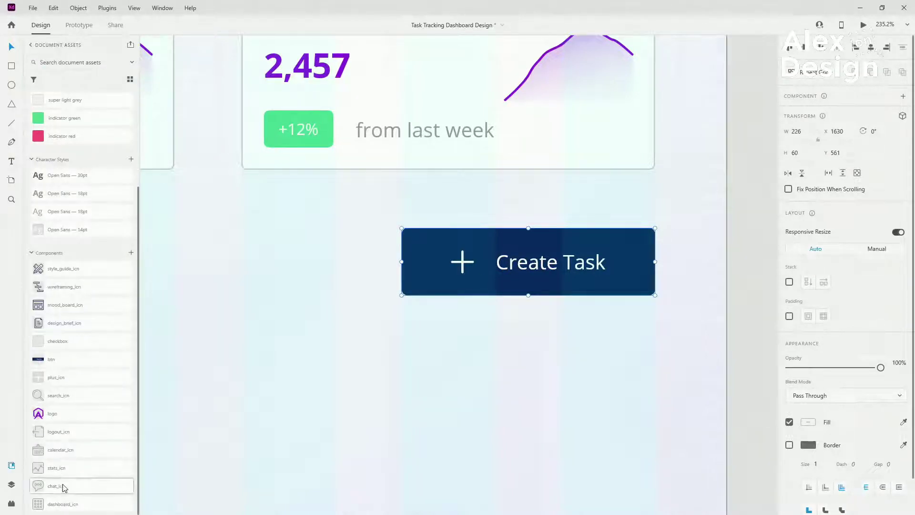
right_click(73, 360)
left_click(93, 410)
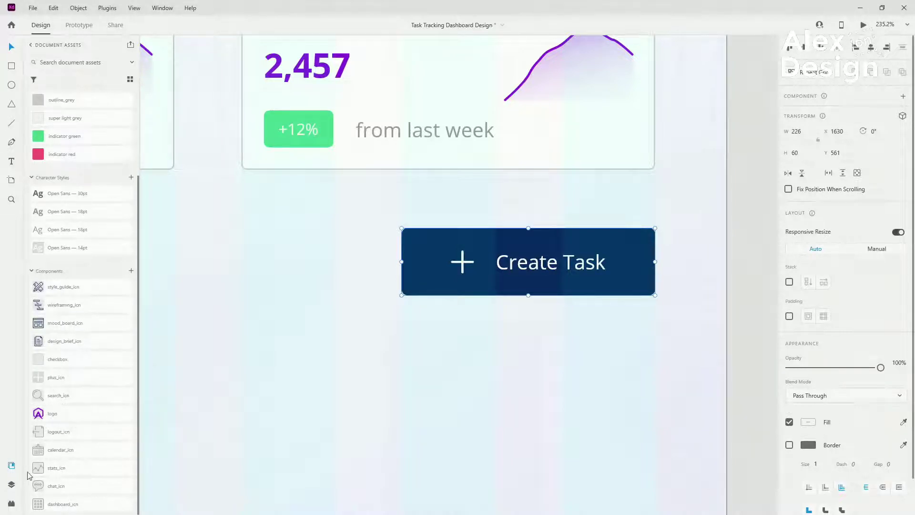
left_click(12, 487)
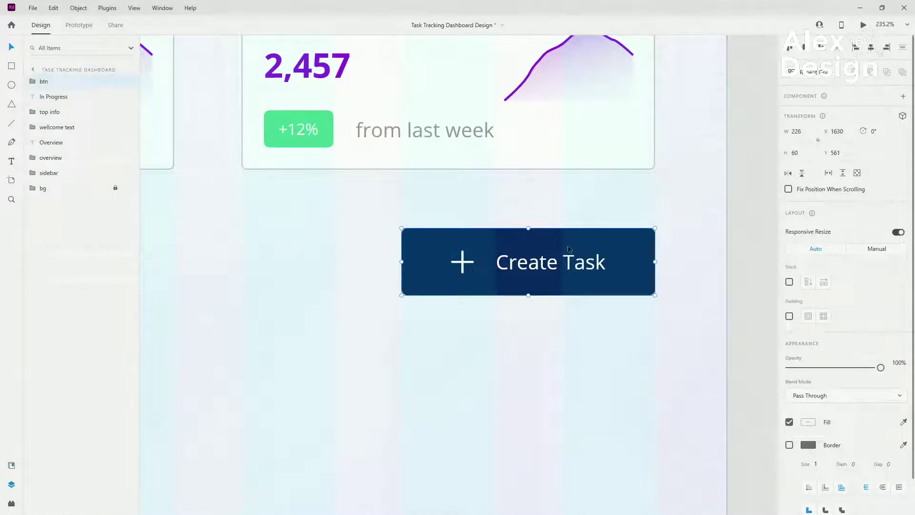
key("ctrl+k")
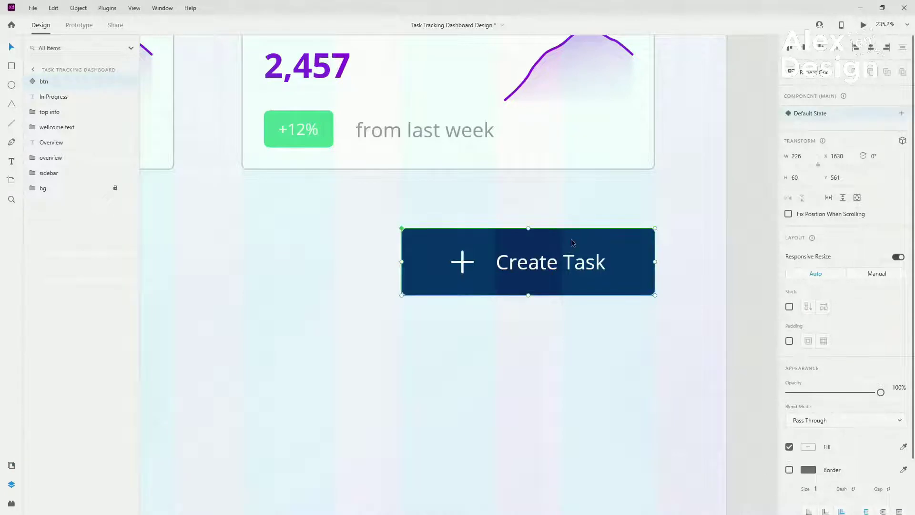
Add a hover state to the button component and name it hover.
left_click(901, 113)
left_click(842, 136)
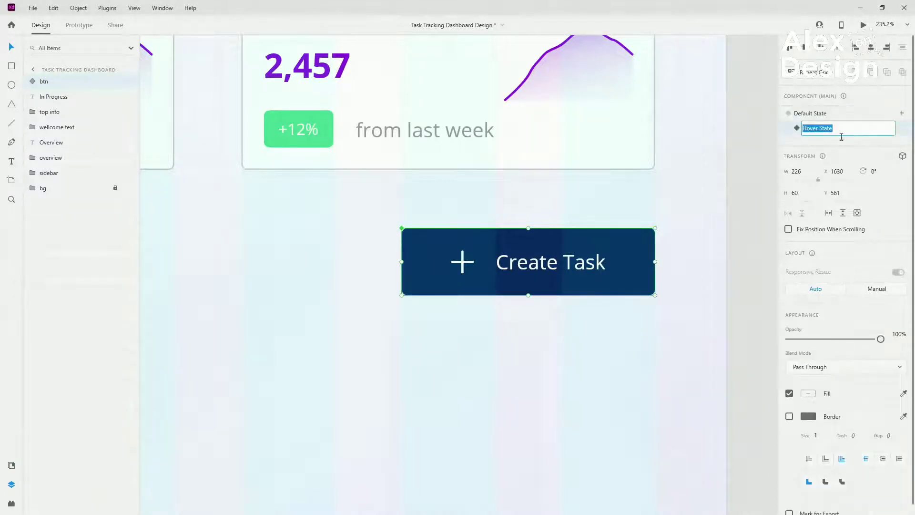
type("hover")
key("Return")
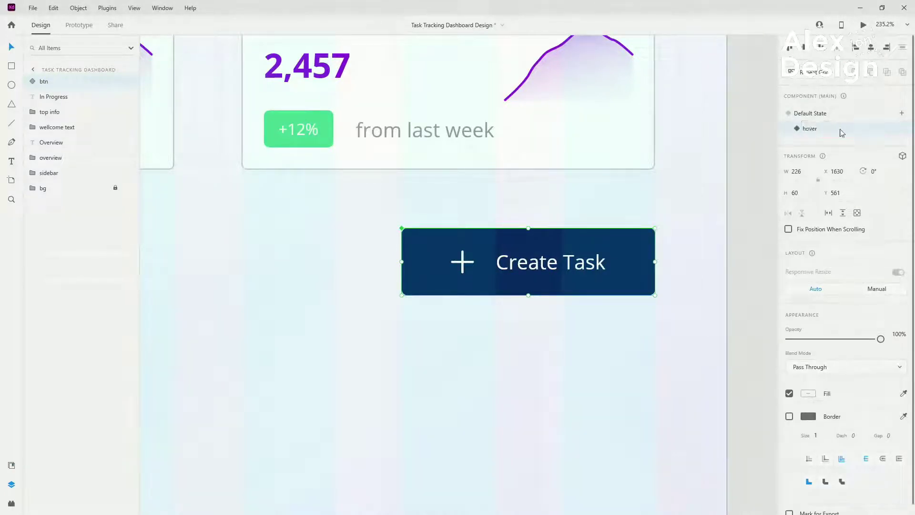
Fill the button background in the hover state with the main purple document color.
double_click(503, 239)
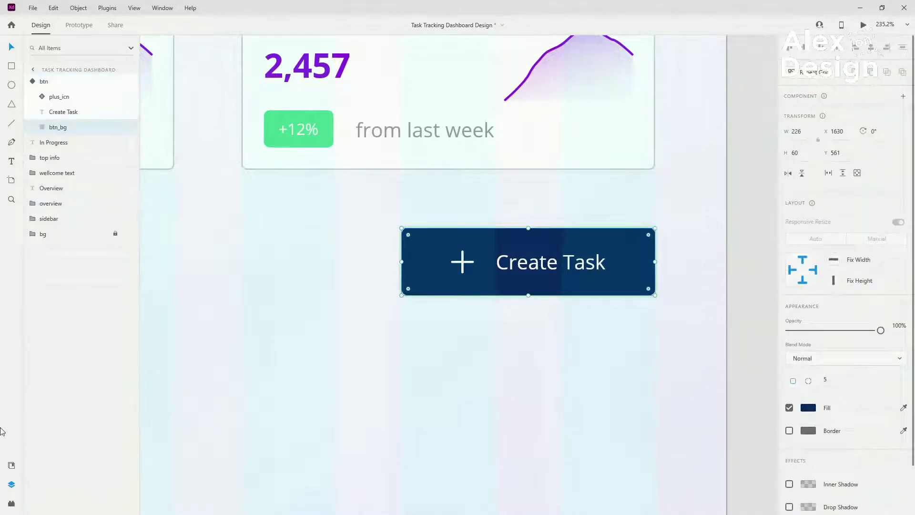
left_click(11, 463)
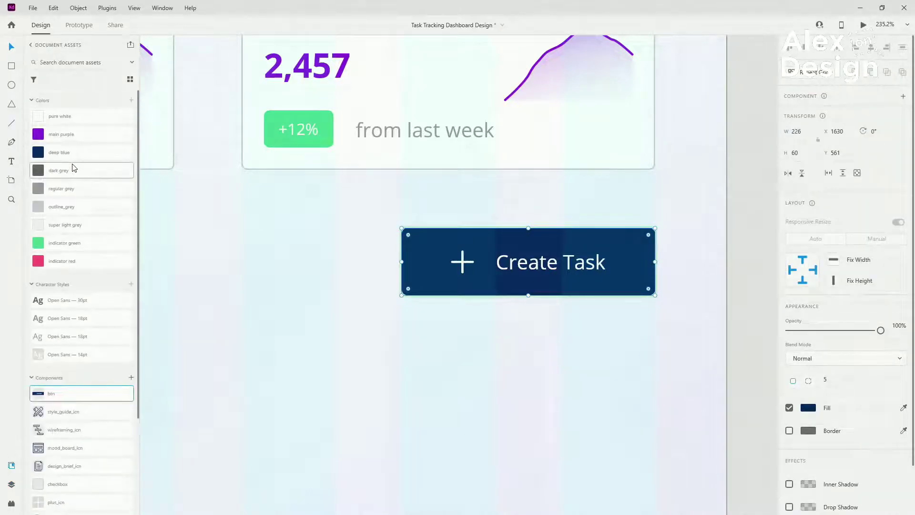
left_click(82, 134)
left_click(12, 484)
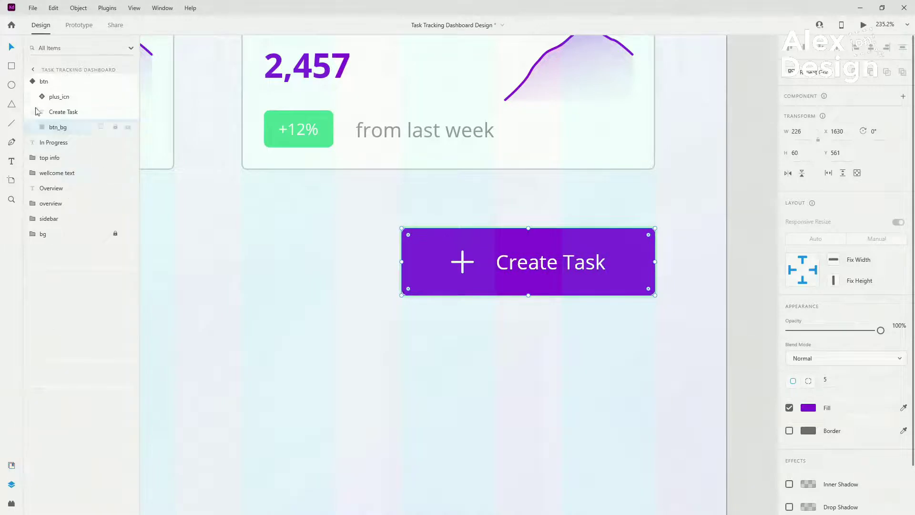
Return the button component to its default state and preview the dashboard.
left_click(34, 83)
left_click(818, 115)
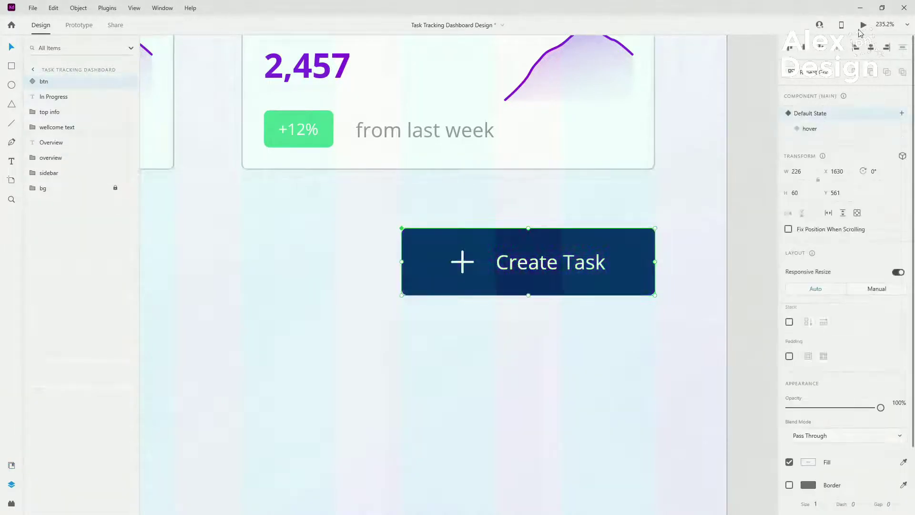
left_click(864, 25)
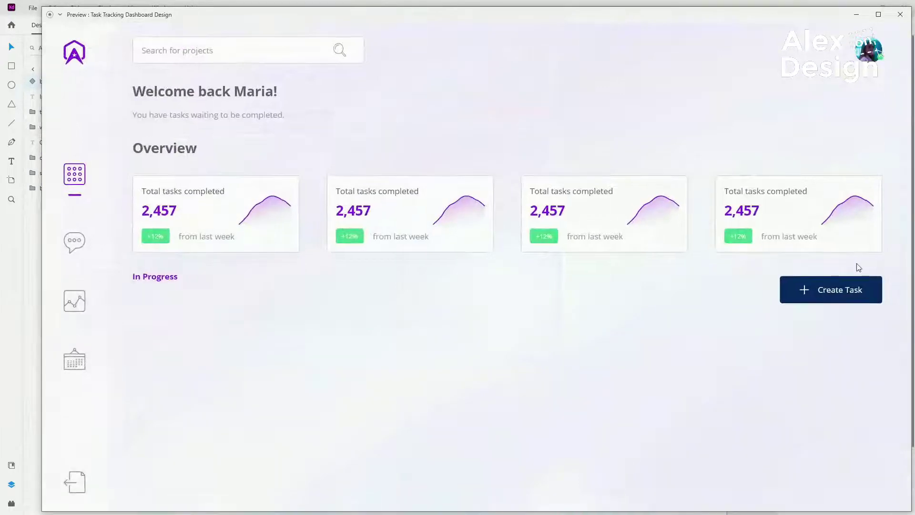
left_click(900, 15)
Move the Create Task button up to Y 549 and align the "In Progress" label with it at mid-height.
scroll(616, 230, "down", 5)
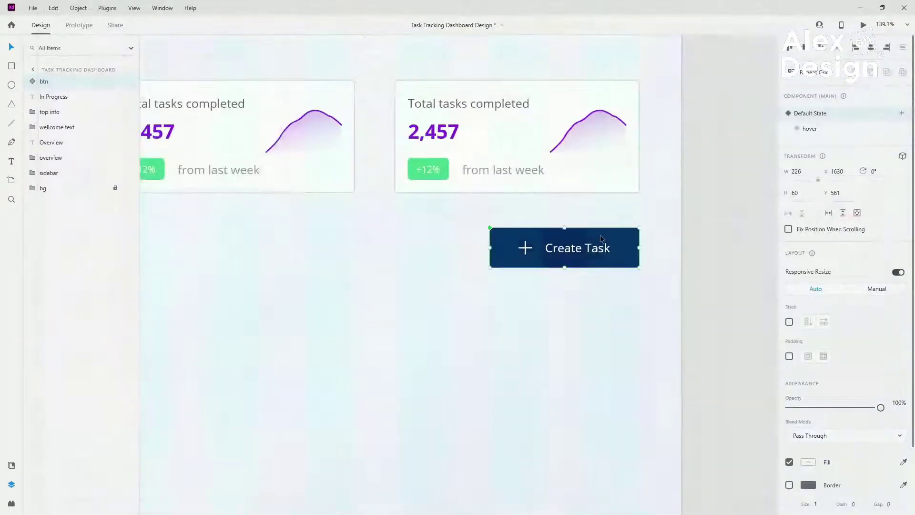
mouse_move(609, 243)
left_mouse_down()
mouse_move(606, 223)
mouse_move(605, 235)
left_mouse_up()
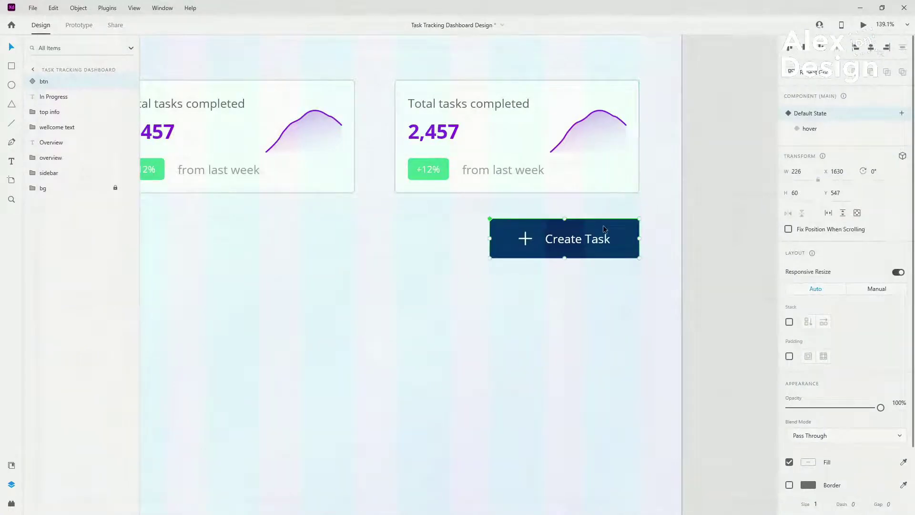
scroll(604, 229, "down", 4)
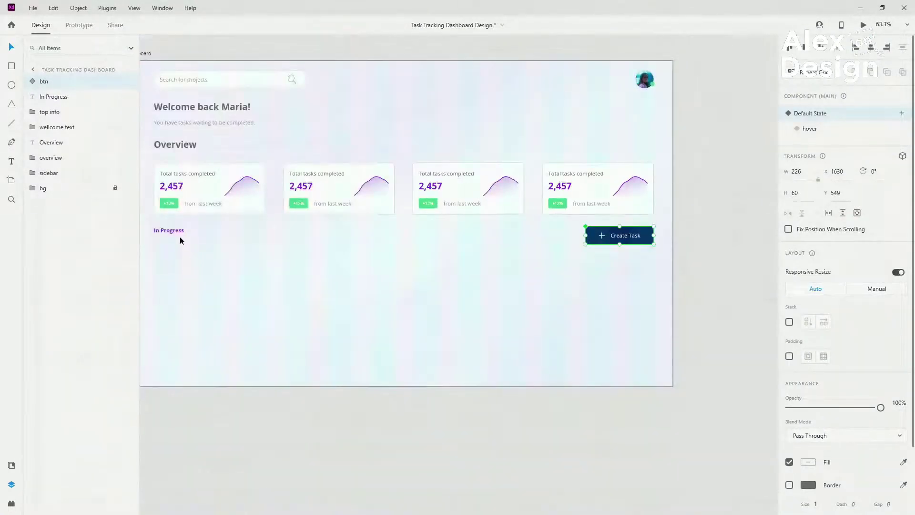
left_click(176, 231)
left_click_drag(176, 231, 177, 233)
left_click(622, 236, "shift")
left_click(804, 47)
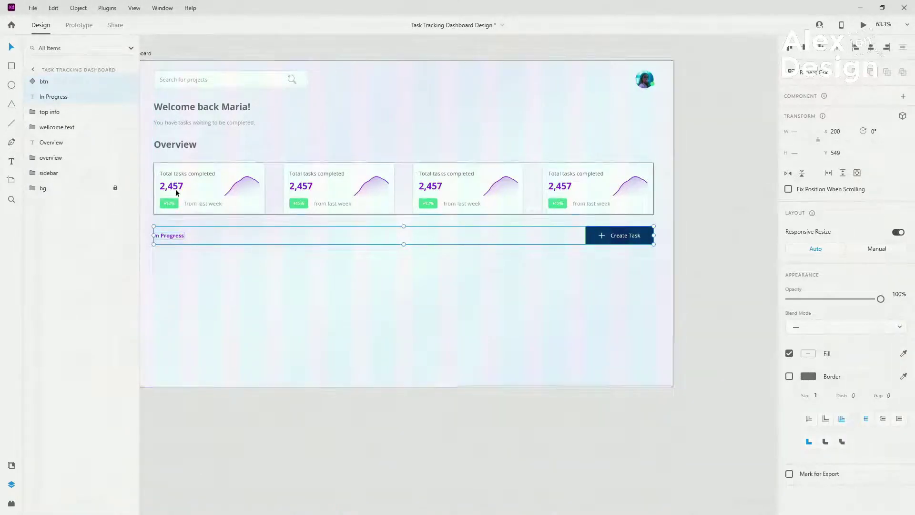
Reorder the layers so that btn sits directly below the "In Progress" text.
left_click(48, 85)
left_click_drag(48, 85, 61, 96)
left_click(65, 85, "shift")
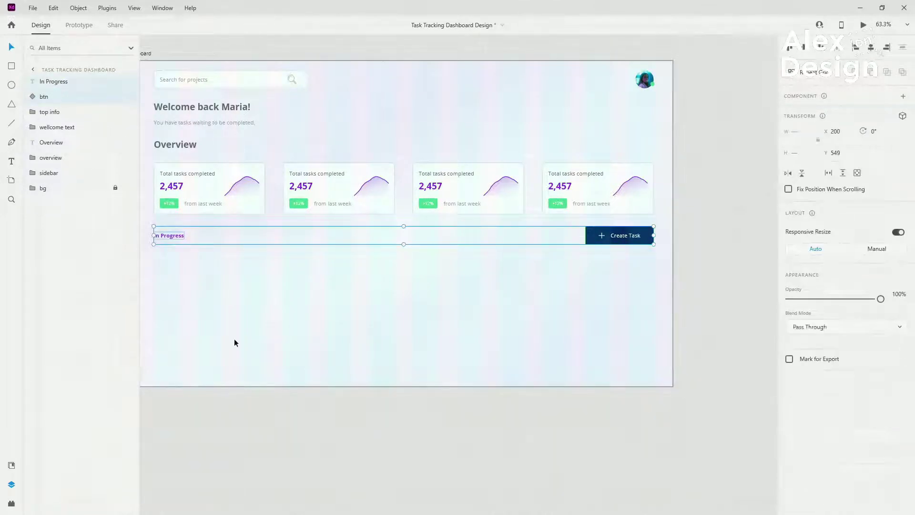
left_click(234, 340)
Duplicate the "In Progress" label, place the copy beside it at X 402 and change its text to "Completed".
left_click(171, 238)
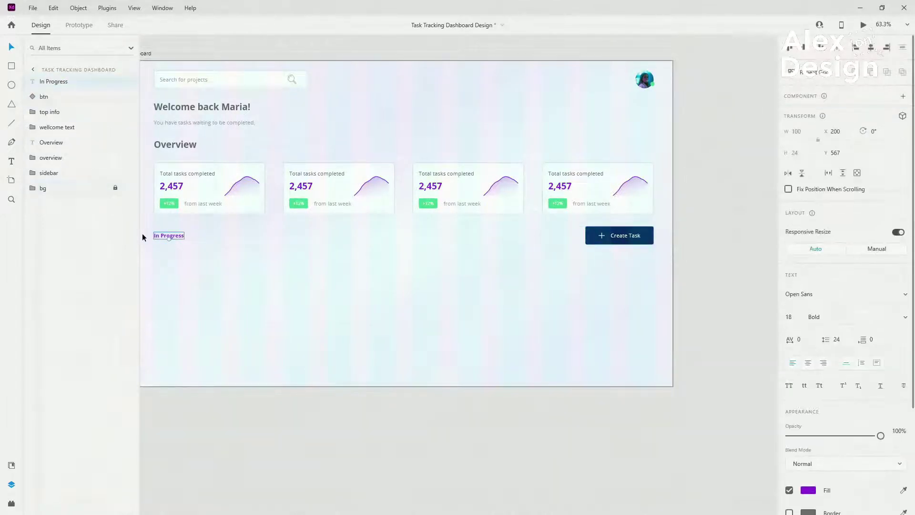
scroll(142, 233, "up", 3)
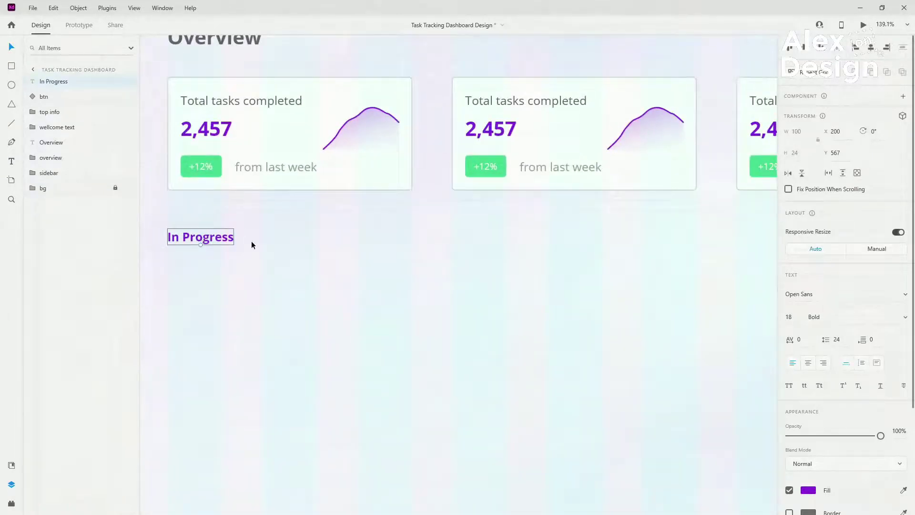
key("ctrl+d")
left_click_drag(211, 239, 344, 238)
double_click(344, 238)
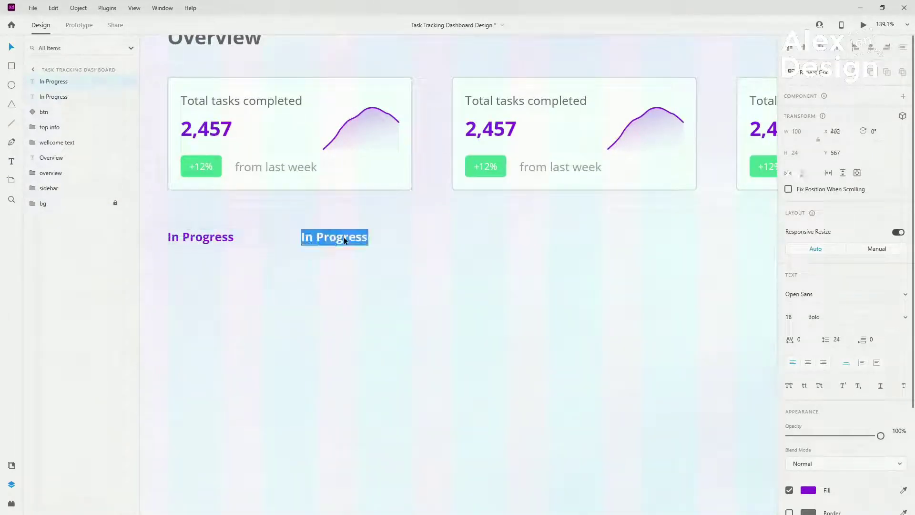
type("Completed")
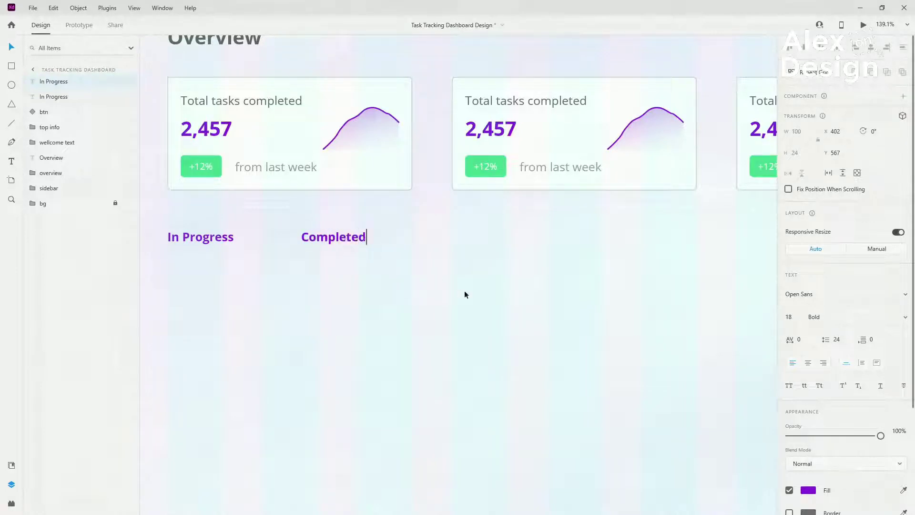
key("Escape")
Color the "Completed" label regular grey and move it closer to "In Progress".
left_click(11, 465)
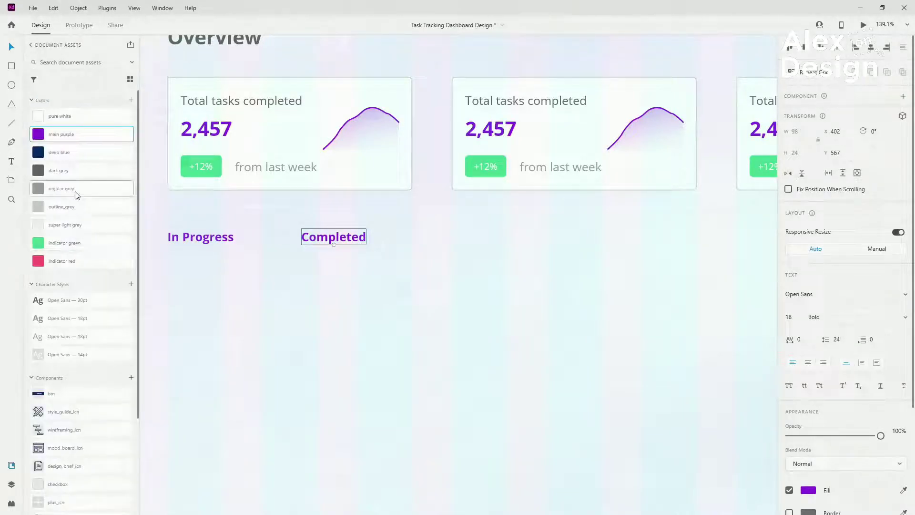
left_click(58, 189)
mouse_move(362, 239)
left_mouse_down()
mouse_move(302, 237)
mouse_move(352, 238)
left_mouse_up()
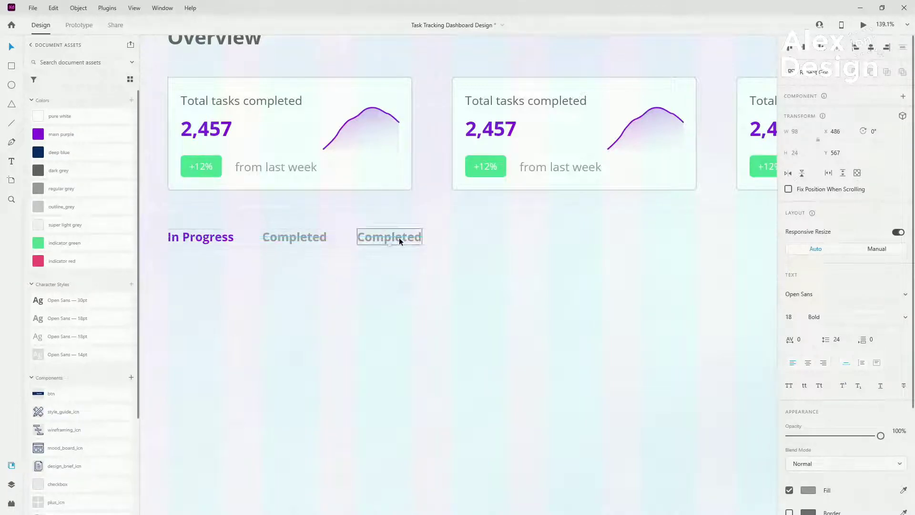
Change the copy of the "Completed" label at X 486 to read "Future Tasks".
double_click(399, 241)
type("F")
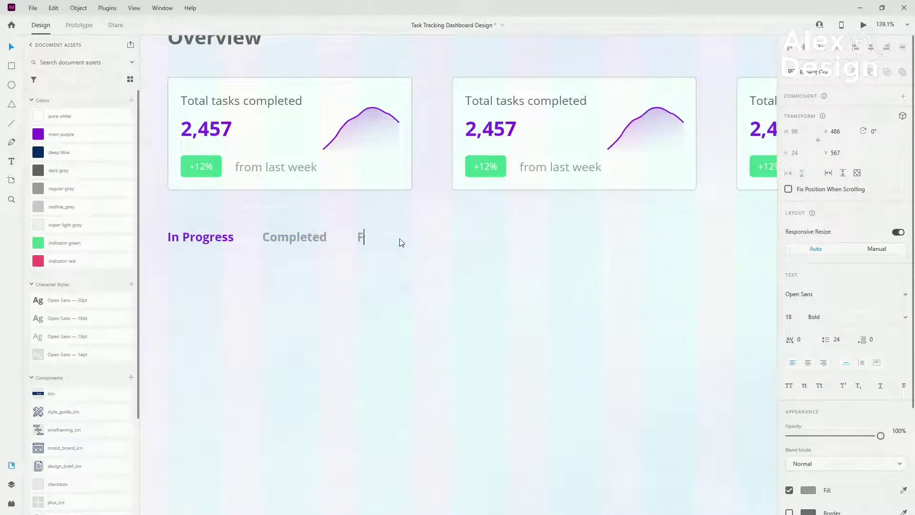
type("uture Tasks")
key("Escape")
Reorder the label layers as In Progress, Completed and Future Tasks from the top down.
left_click(11, 484)
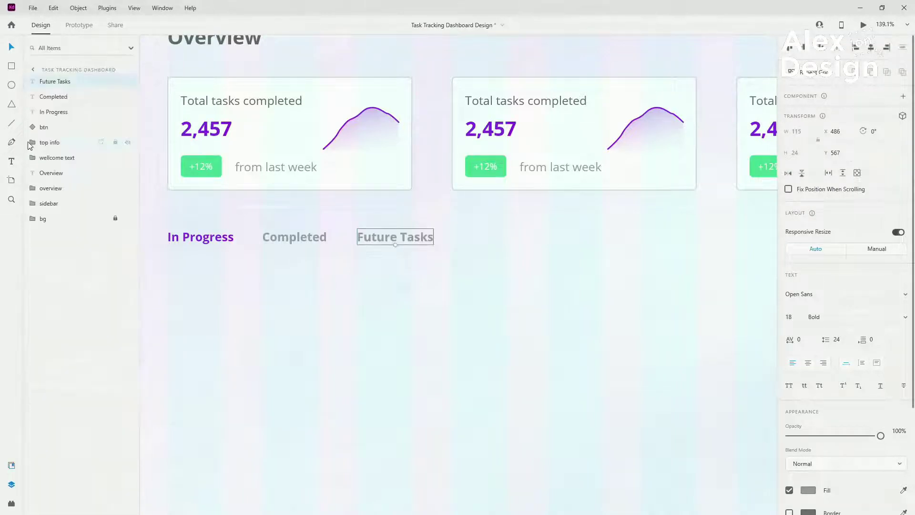
mouse_move(60, 82)
left_mouse_down()
mouse_move(62, 118)
mouse_move(72, 82)
left_mouse_up()
left_click(74, 82)
left_click(71, 82)
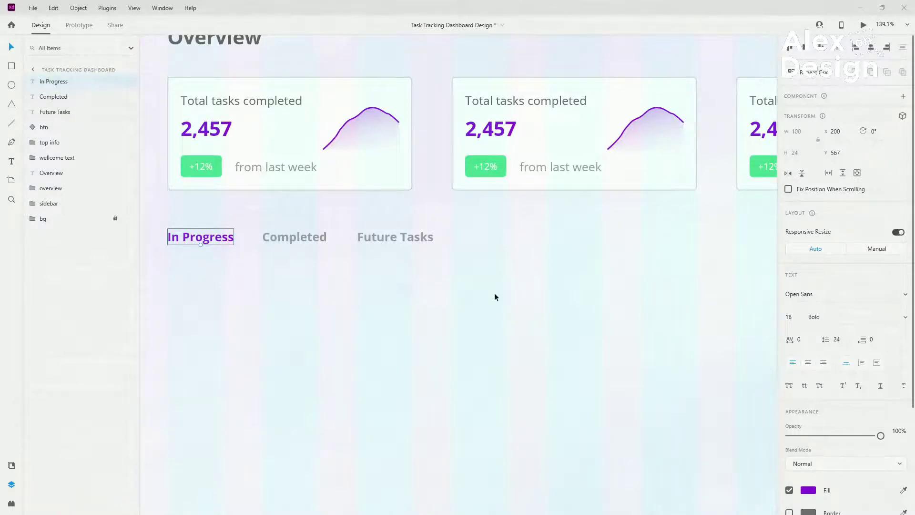
Copy the purple selector bar from the icons group of the sidebar.
scroll(494, 297, "down", 3)
left_click(272, 250)
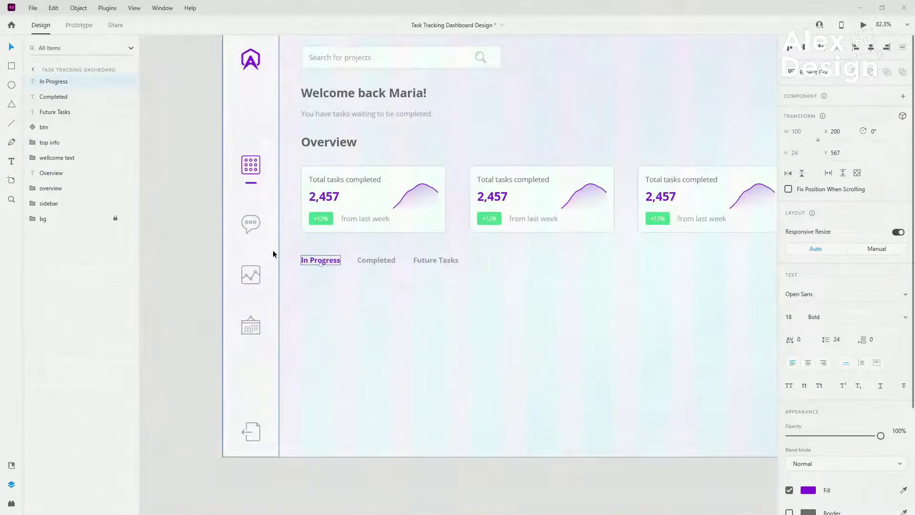
left_click(29, 203)
left_click(41, 234)
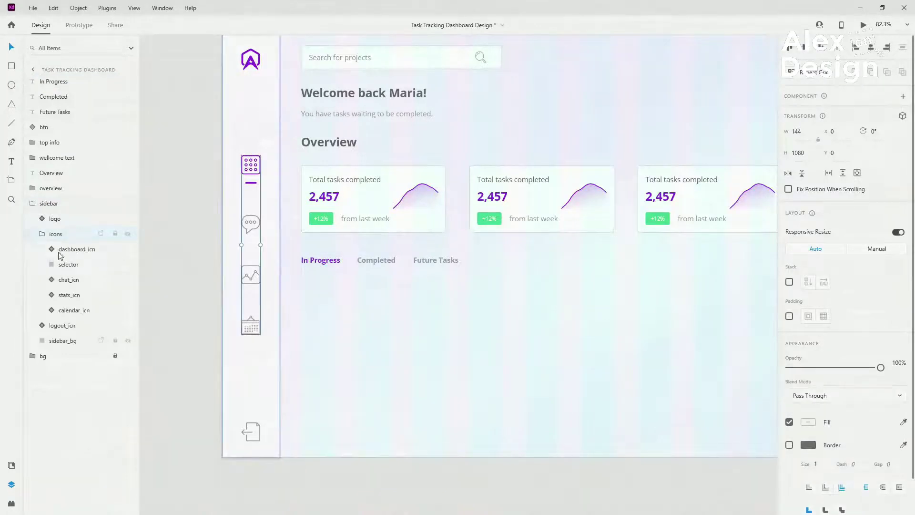
left_click(64, 261)
left_click(42, 233)
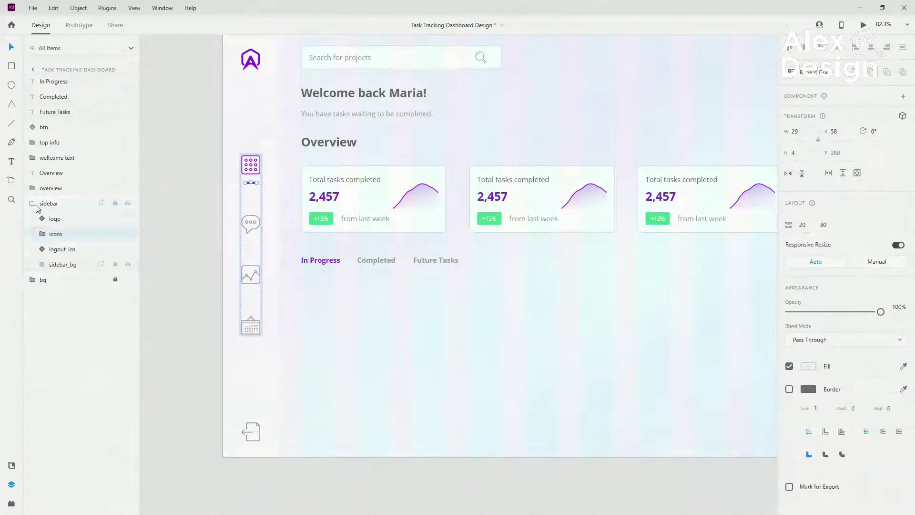
left_click(32, 203)
Paste the selector bar onto the artboard and place it just beneath the "In Progress" label at X 238, Y 591.
left_click(296, 279)
scroll(296, 280, "up", 3)
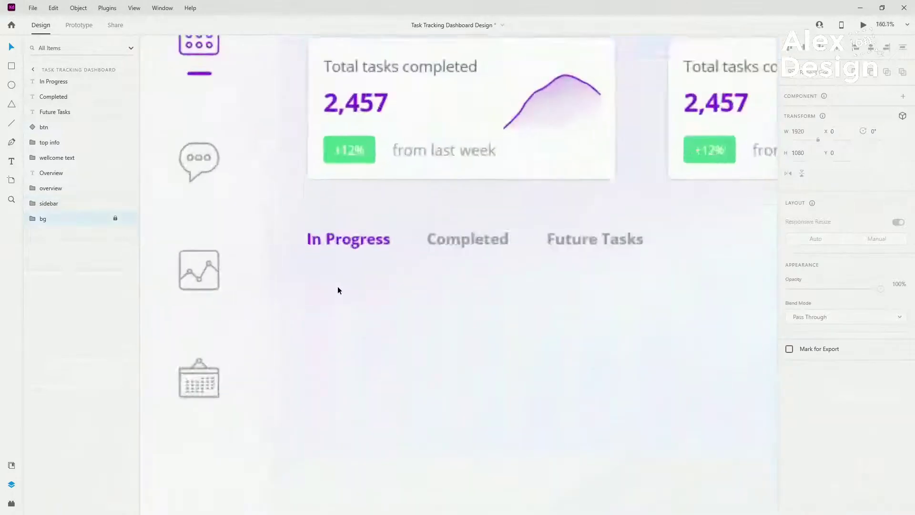
scroll(337, 289, "up", 4)
key("ctrl+v")
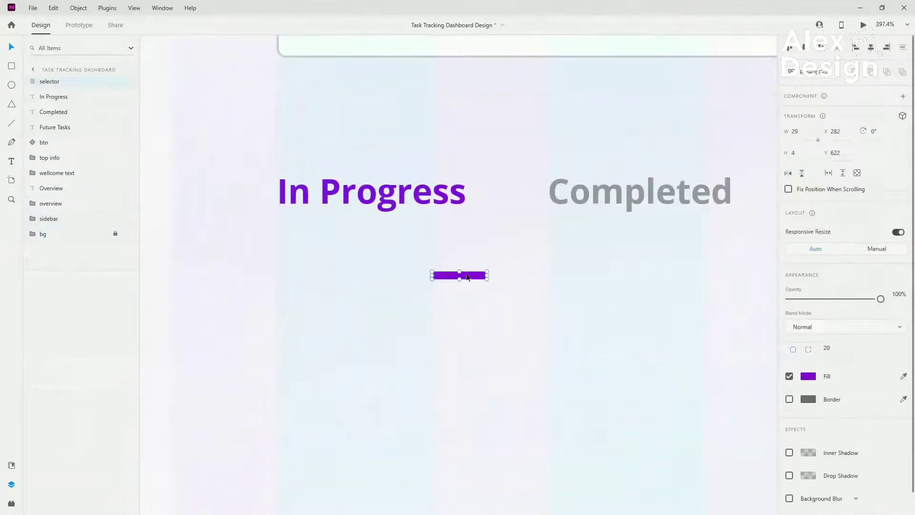
left_click_drag(467, 277, 385, 218)
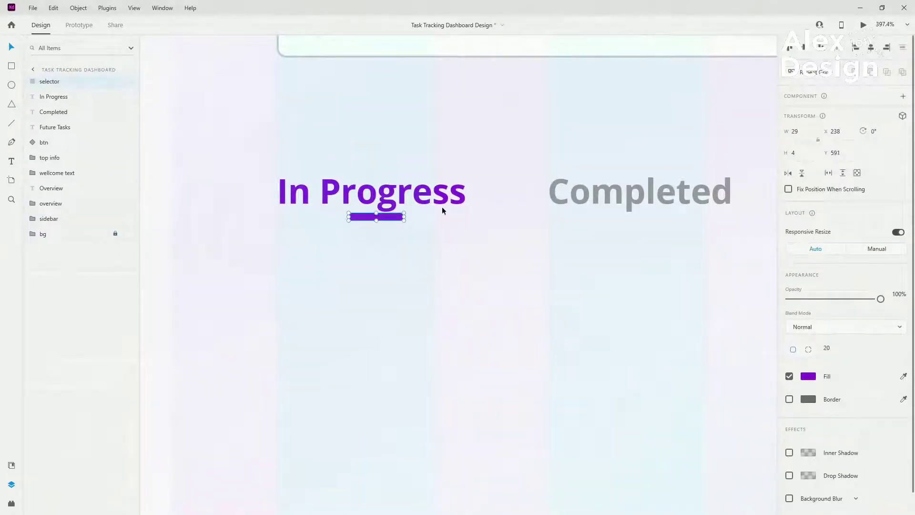
key("alt")
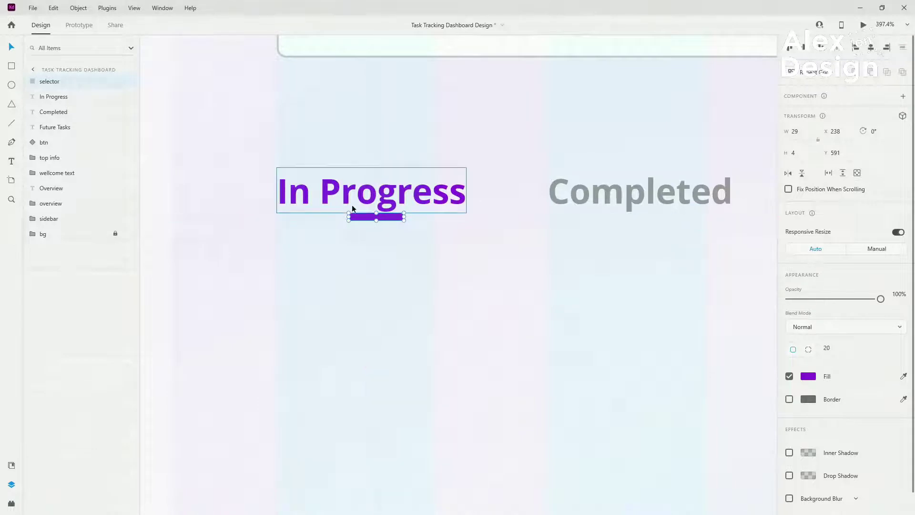
Move the selector bar down to Y 611, 20 px below the "In Progress" label, and stretch it to the label's full width.
key("shift+Down")
key("shift+Down")
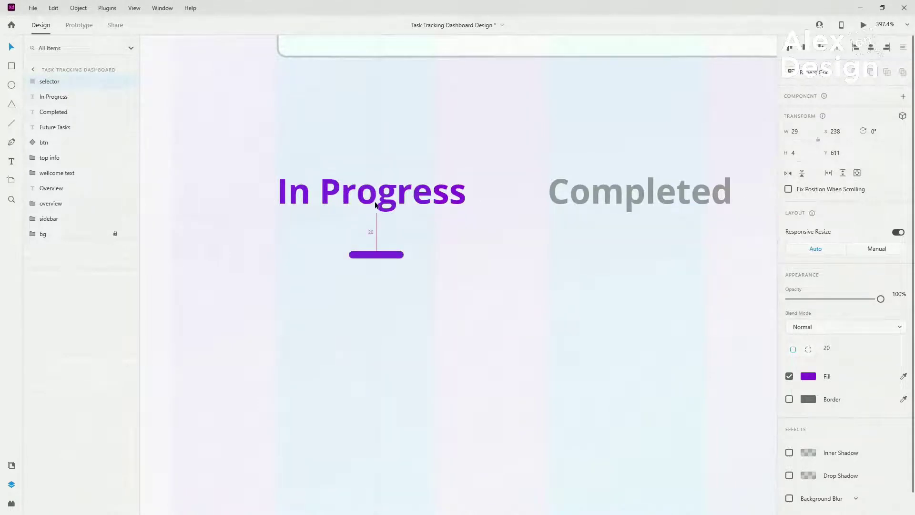
left_click_drag(394, 253, 467, 255)
Place the selector layer below "In Progress" in the layer order, and group it with the three tab labels as "tabs".
left_click_drag(69, 83, 67, 96)
left_click(63, 83)
left_click(69, 127, "shift")
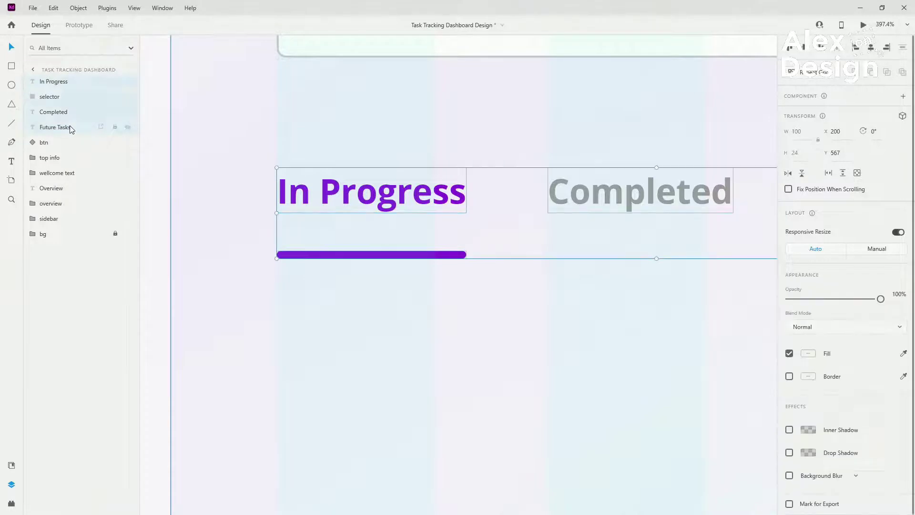
key("ctrl+g")
double_click(53, 81)
type("tabs")
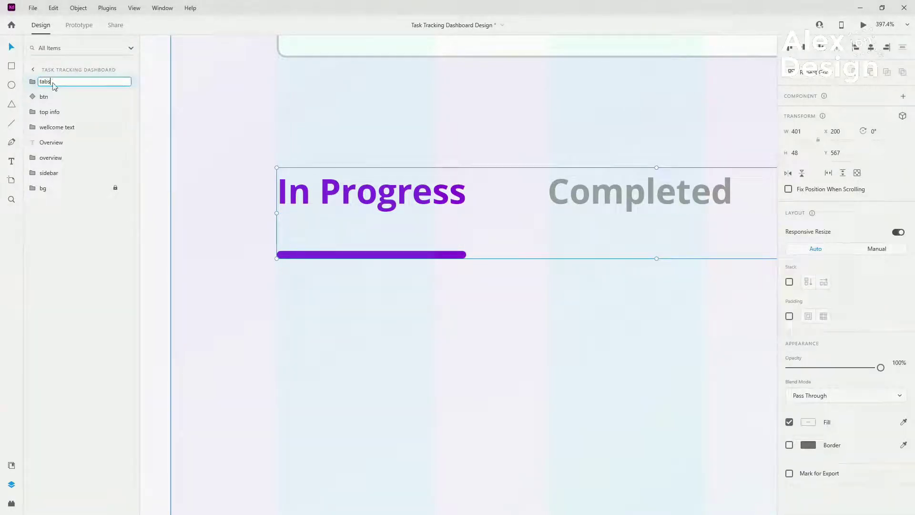
key("Return")
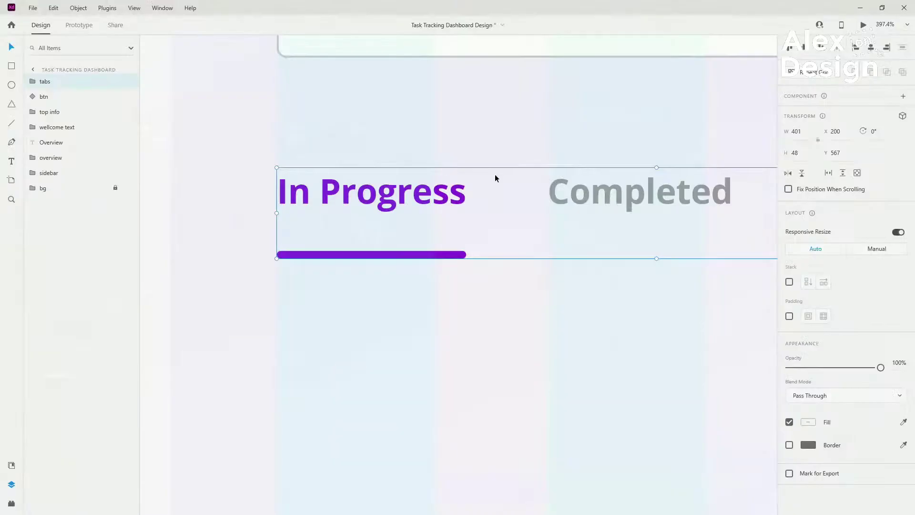
Align the tabs group and the Create Task button on their vertical middles, with the pair placed at Y 549.
scroll(494, 174, "down", 10)
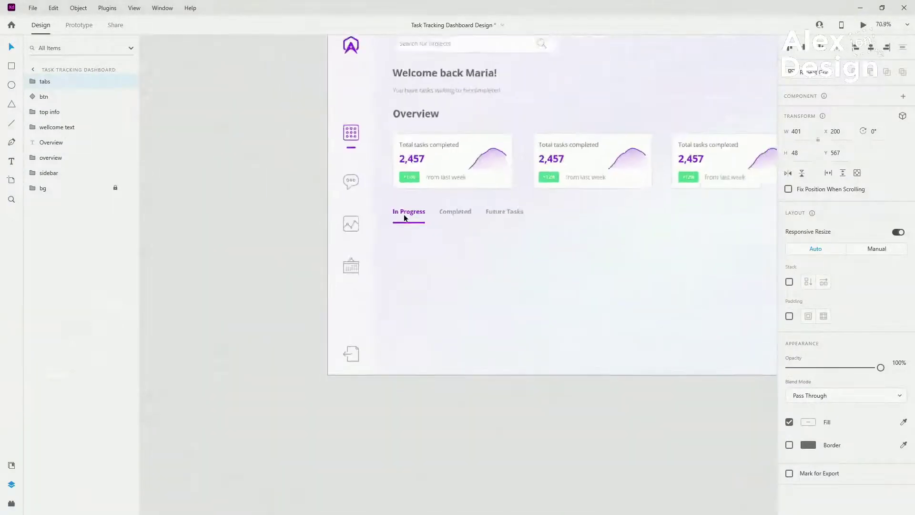
scroll(404, 214, "down", 2)
left_click(735, 213, "shift")
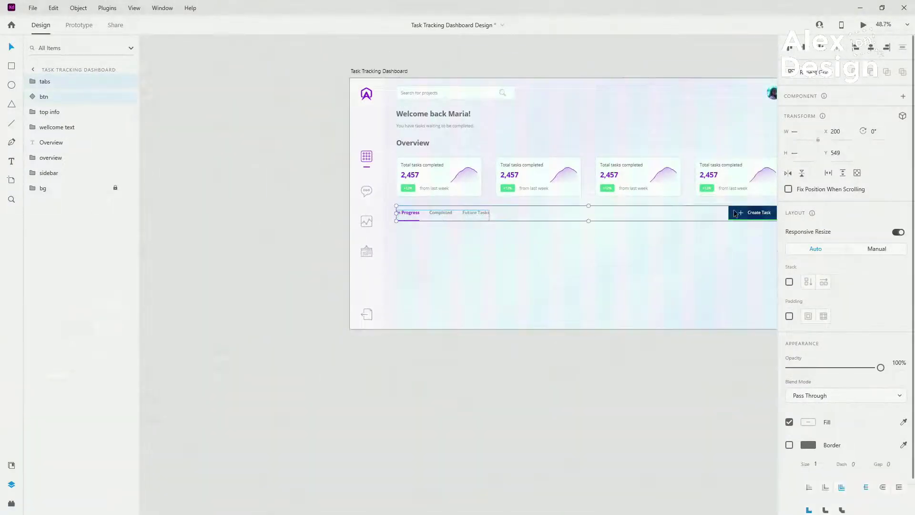
left_click(805, 48)
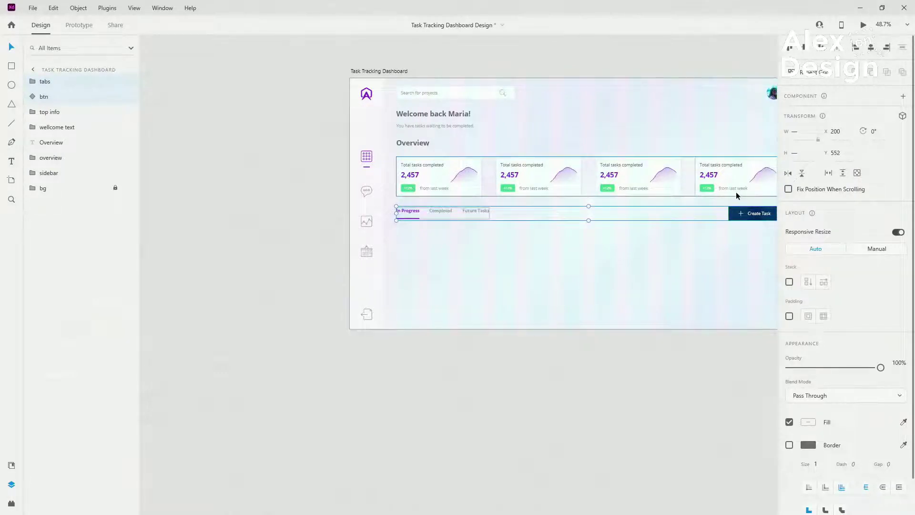
key("ctrl+z")
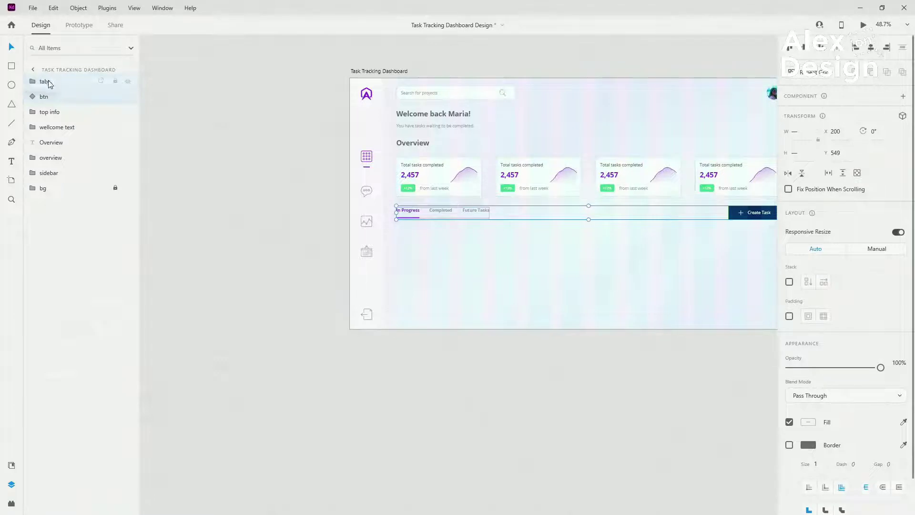
Move the tabs and btn layers below the overview cards, and group the "Overview" heading with its cards as "overview".
left_click_drag(49, 84, 67, 114)
left_click(60, 114)
left_click(67, 112, "shift")
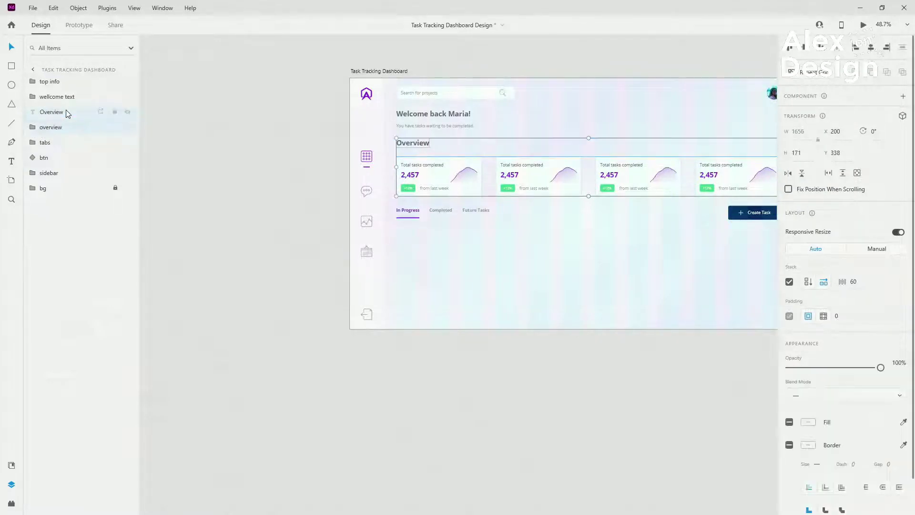
key("ctrl+g")
double_click(51, 112)
type("over")
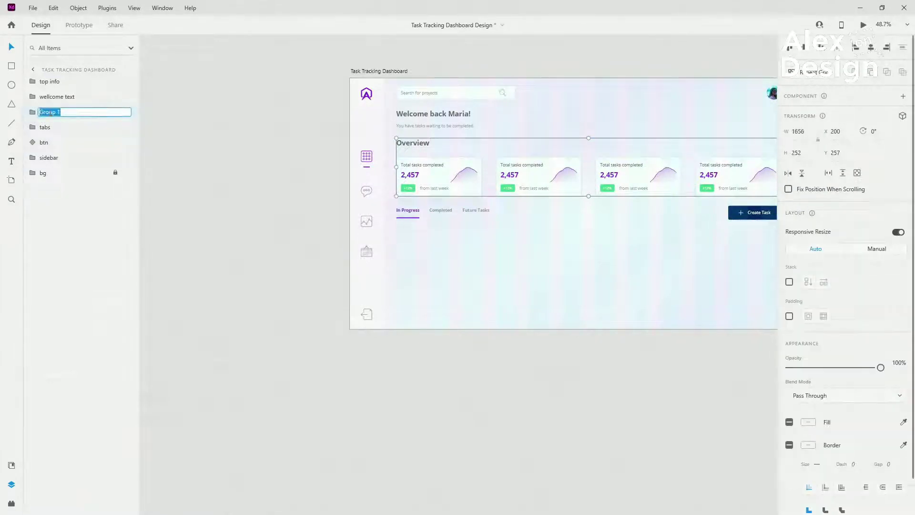
type("view")
key("Return")
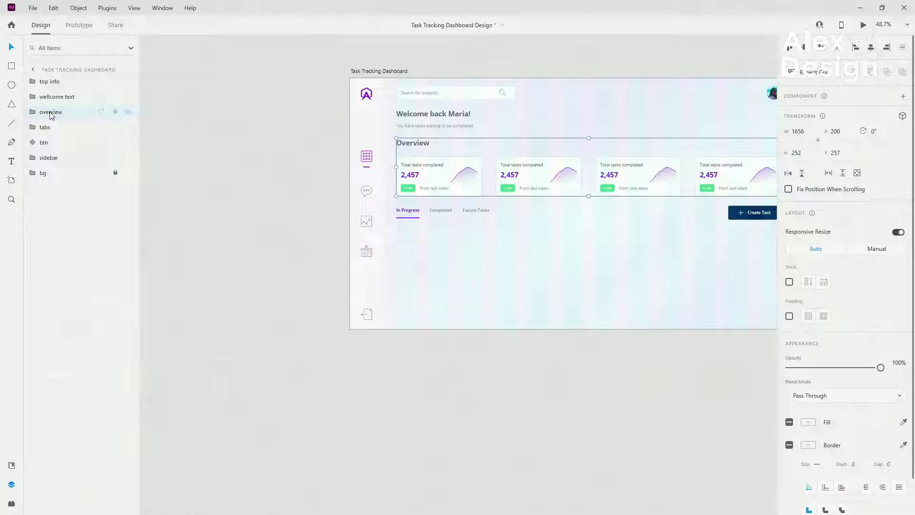
left_click(56, 127)
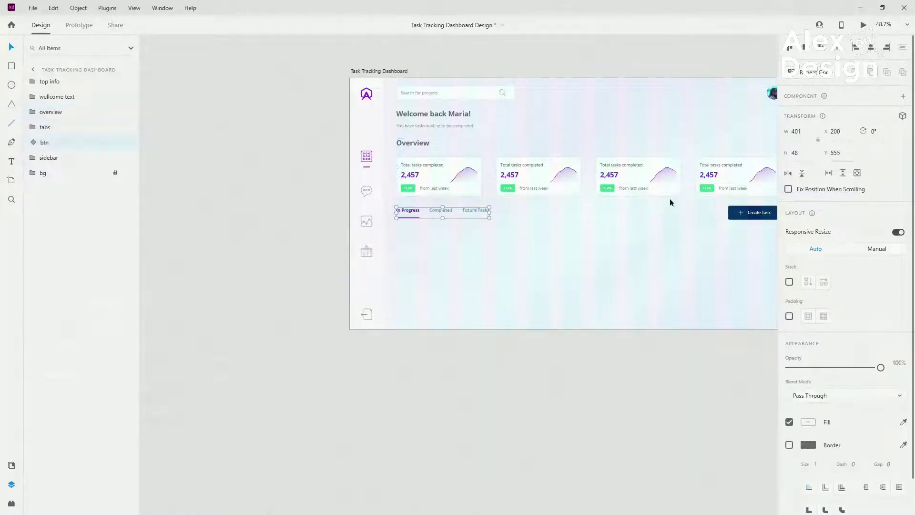
left_click(753, 213)
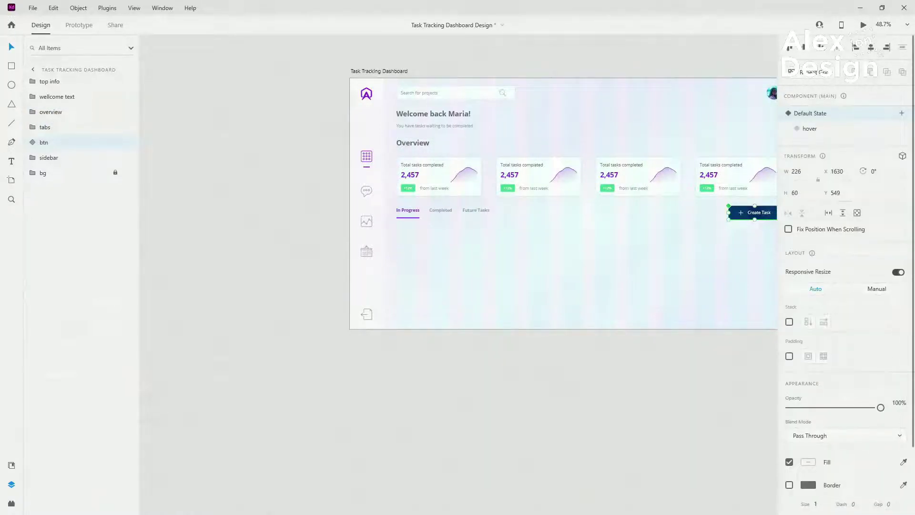
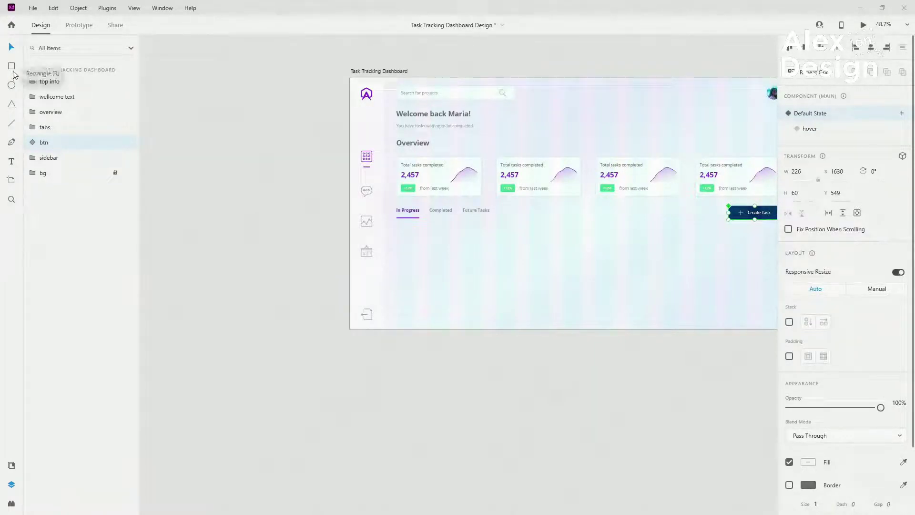
Draw a rectangle about 798 by 366 below the tabs at X 200, Y 649, and set its corner radius to 5.
left_click(12, 66)
scroll(524, 218, "up", 3)
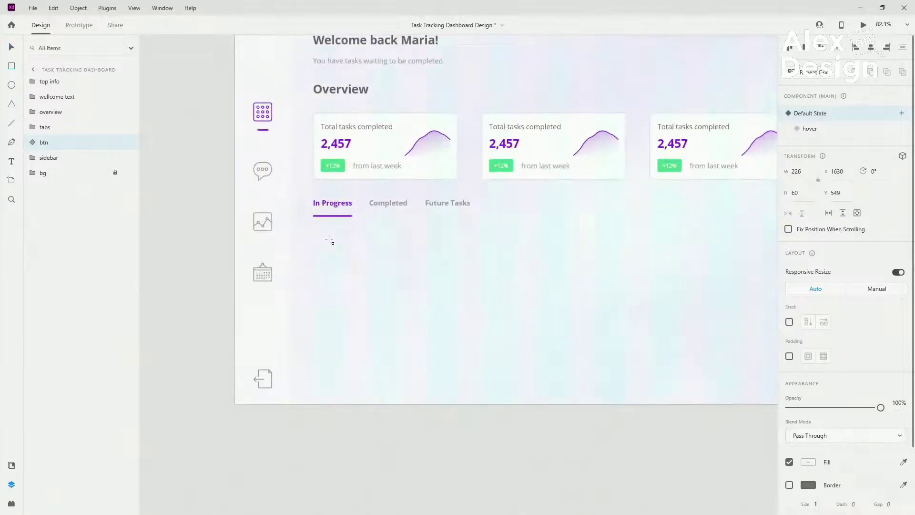
mouse_move(313, 234)
left_mouse_down()
mouse_move(528, 352)
mouse_move(667, 360)
mouse_move(624, 379)
left_mouse_up()
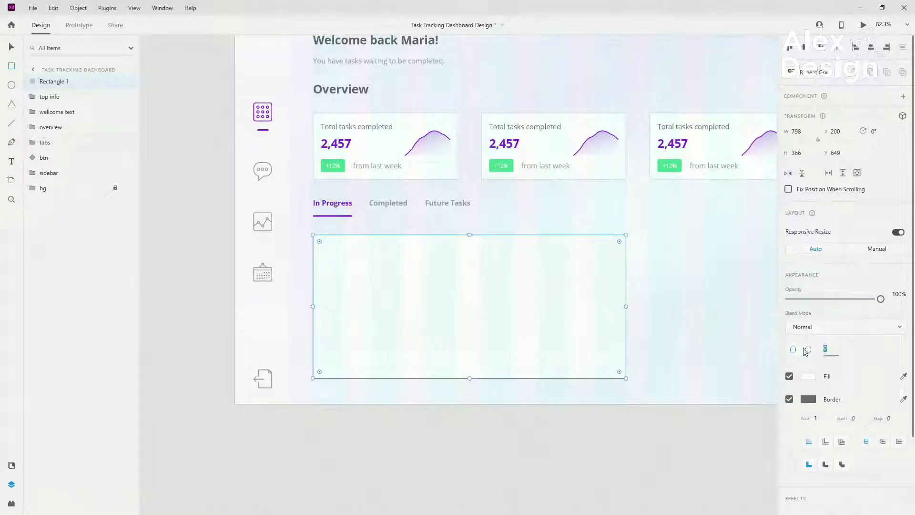
type("5")
key("Return")
Apply the outline_grey document color to the new rectangle's border.
left_click(11, 466)
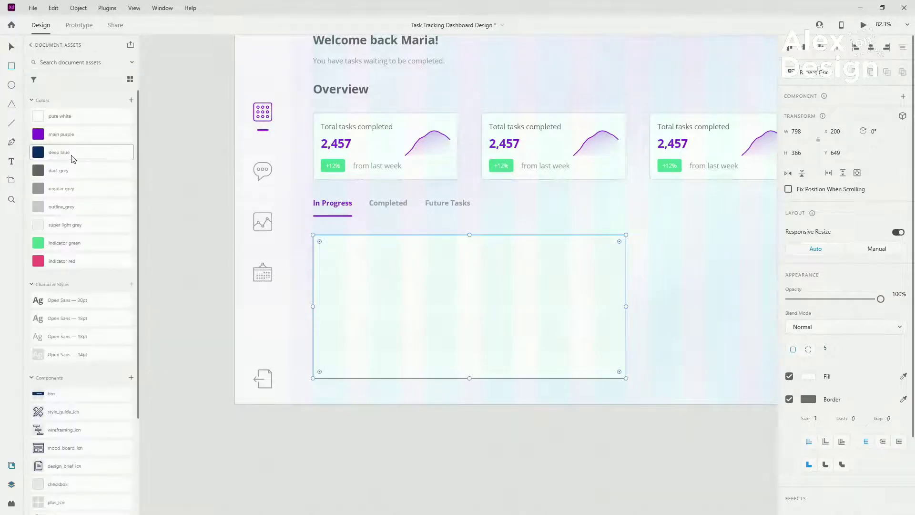
right_click(56, 207)
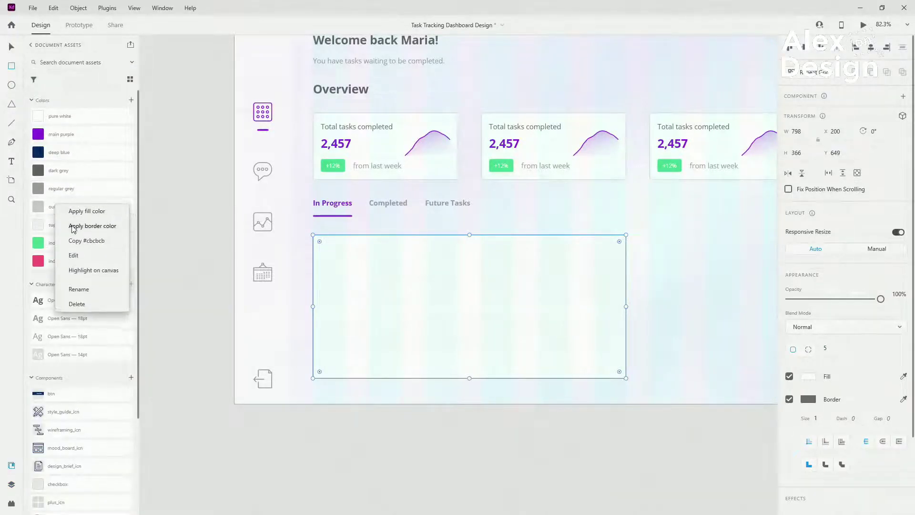
left_click(88, 220)
Rename the new rectangle's layer as "project_bg".
left_click(12, 482)
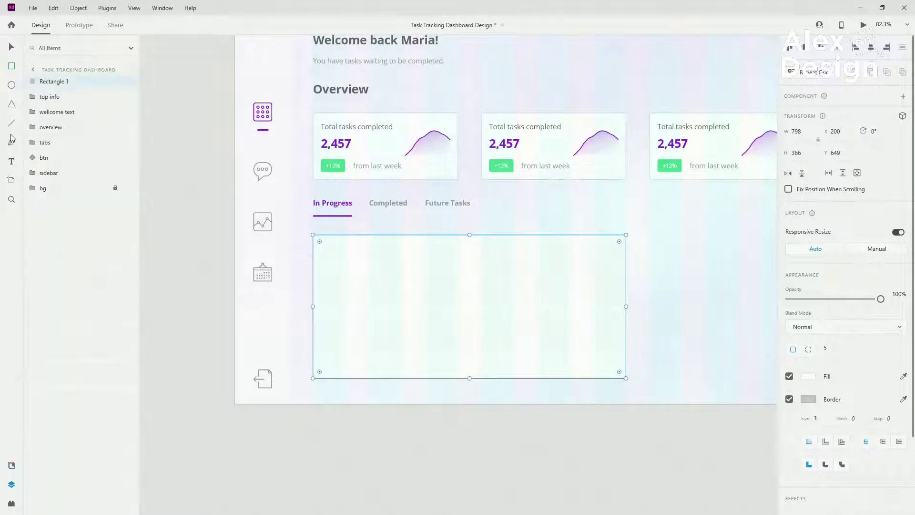
double_click(52, 82)
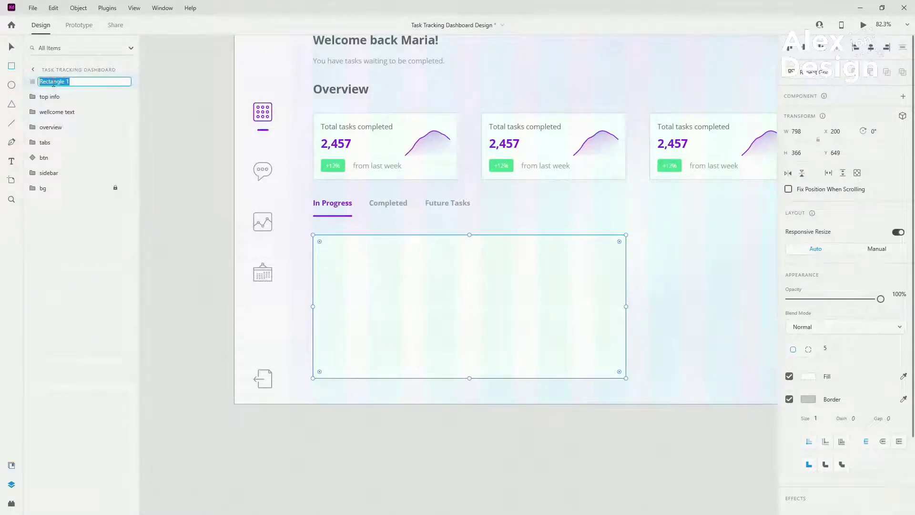
type("project_bg")
key("Return")
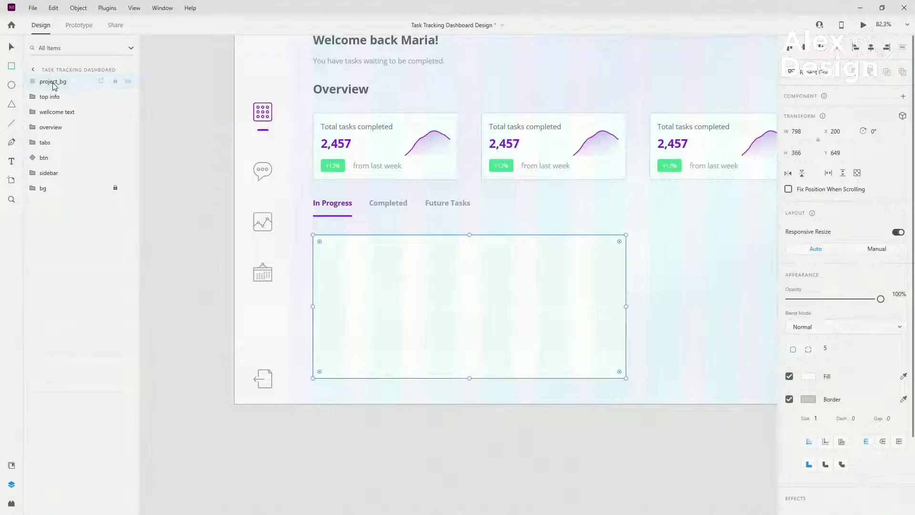
Move the project_bg rectangle up to Y 643, set its height to 382 and check its spacing to the tabs.
key("v")
left_click_drag(468, 296, 469, 290)
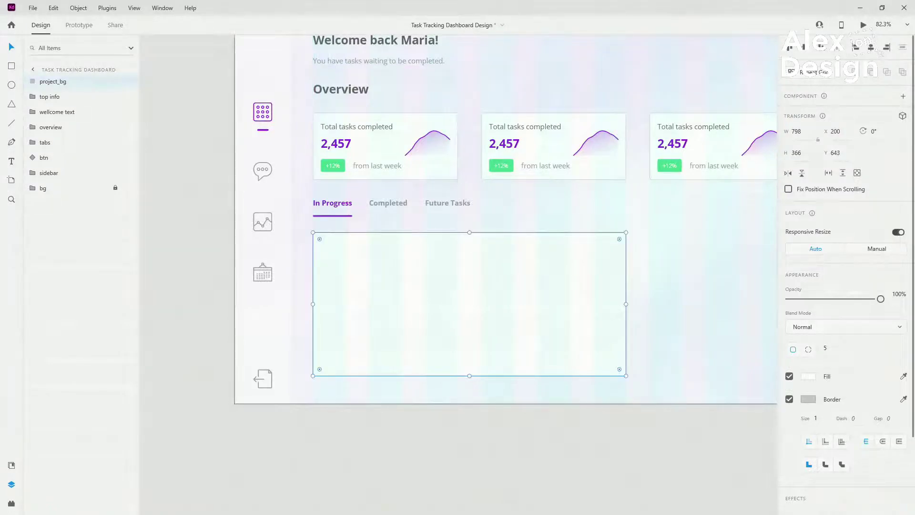
left_click(806, 152)
type("382")
key("Return")
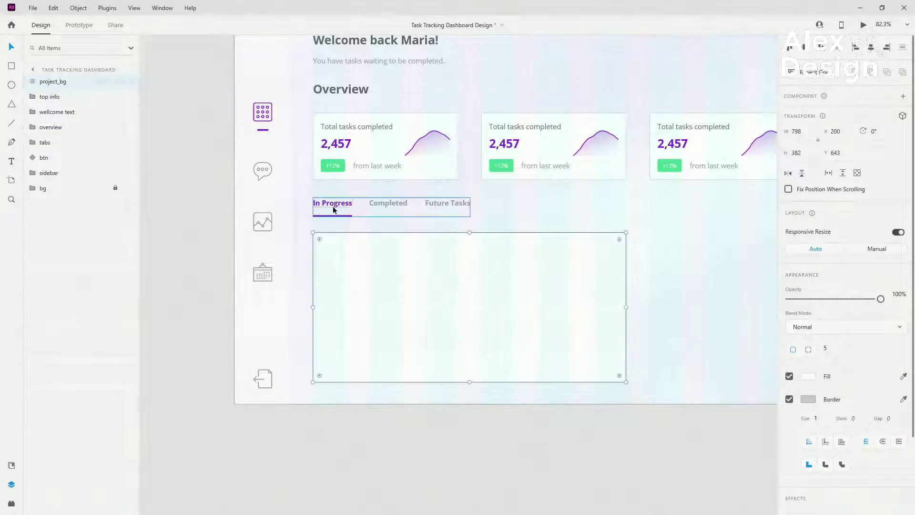
key("alt")
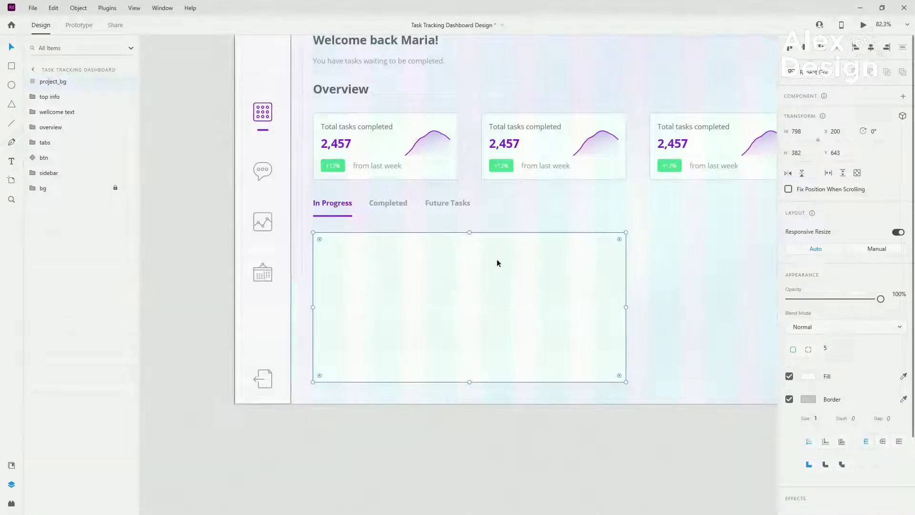
Add the text "Project in progress" inside the project_bg rectangle.
left_click(410, 271)
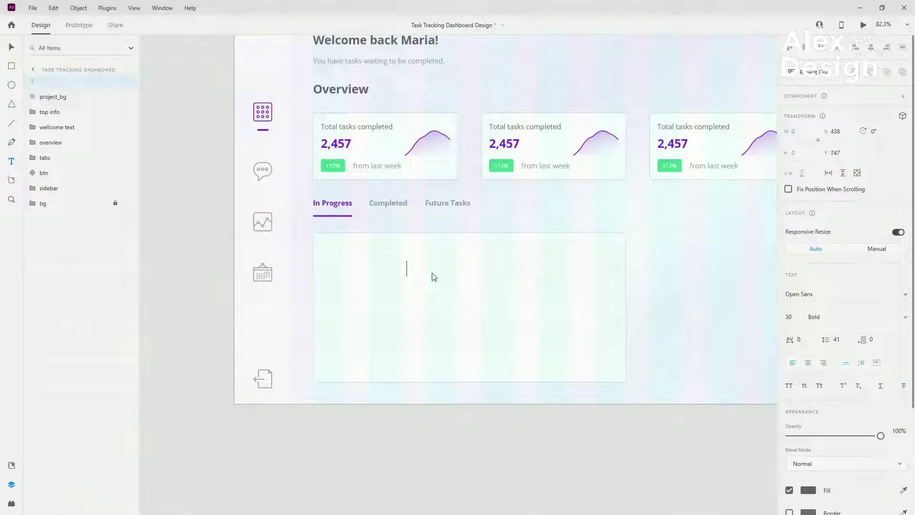
type("Project in progress")
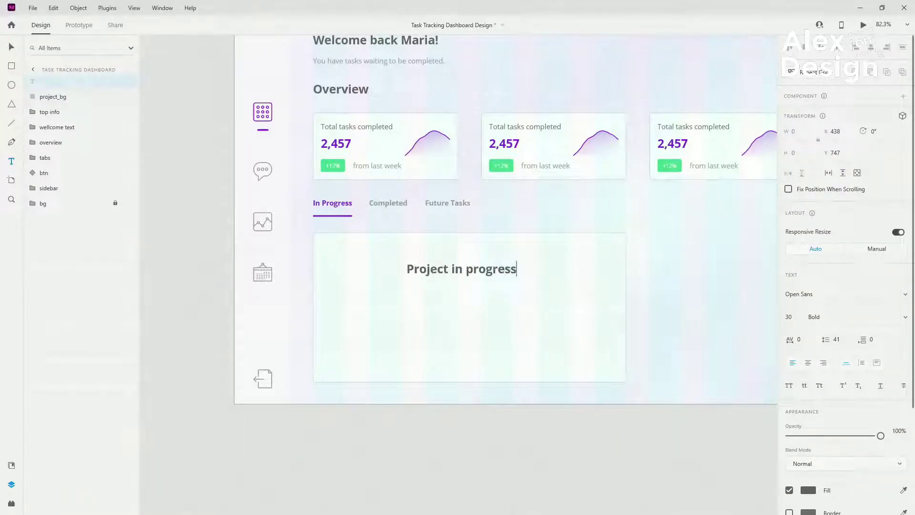
key("Escape")
Apply the Open Sans 14pt character style and the outline_grey color to the "Project in progress" text.
left_click(11, 465)
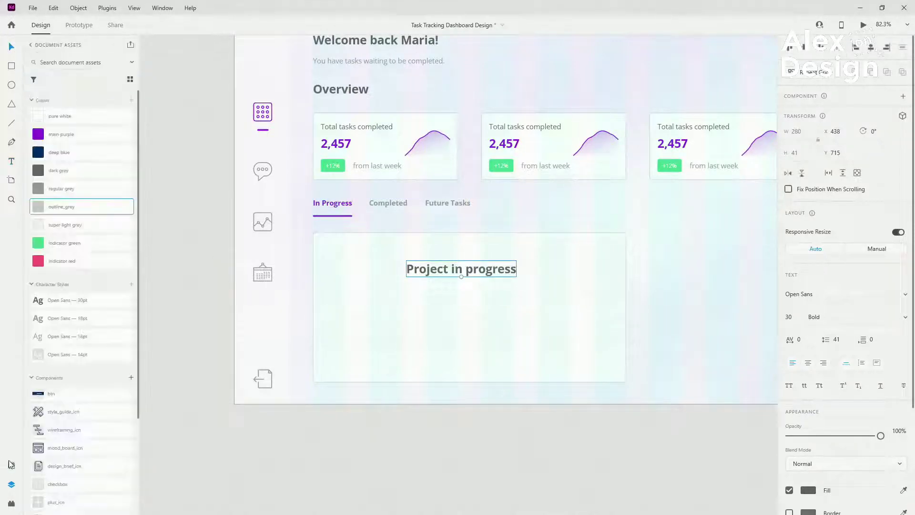
left_click(97, 354)
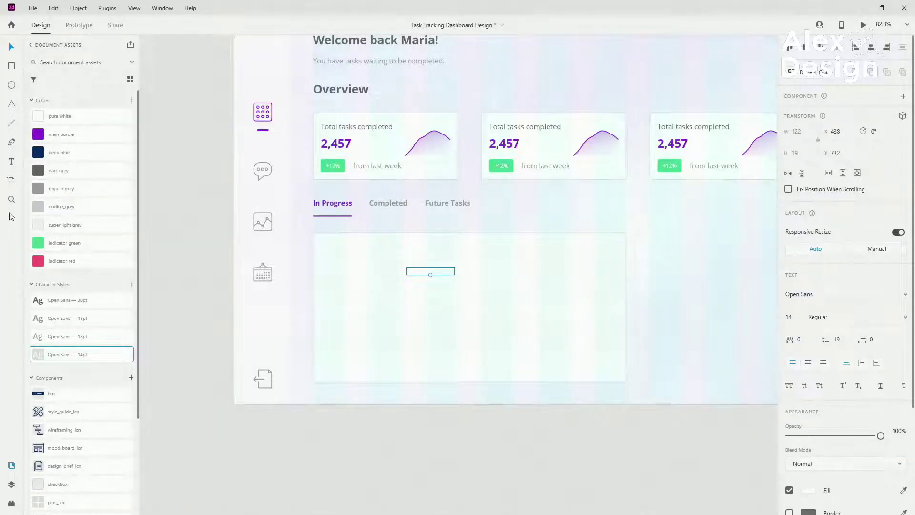
left_click(56, 206)
Position the "Project in progress" text at X 220, Y 663, inset 20 px from the rectangle's top-left corner.
scroll(385, 255, "up", 3)
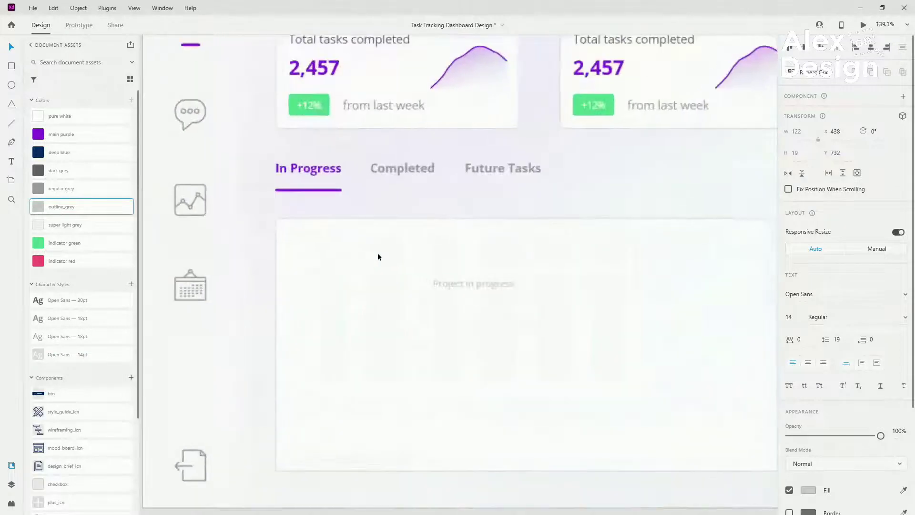
left_click_drag(498, 284, 339, 224)
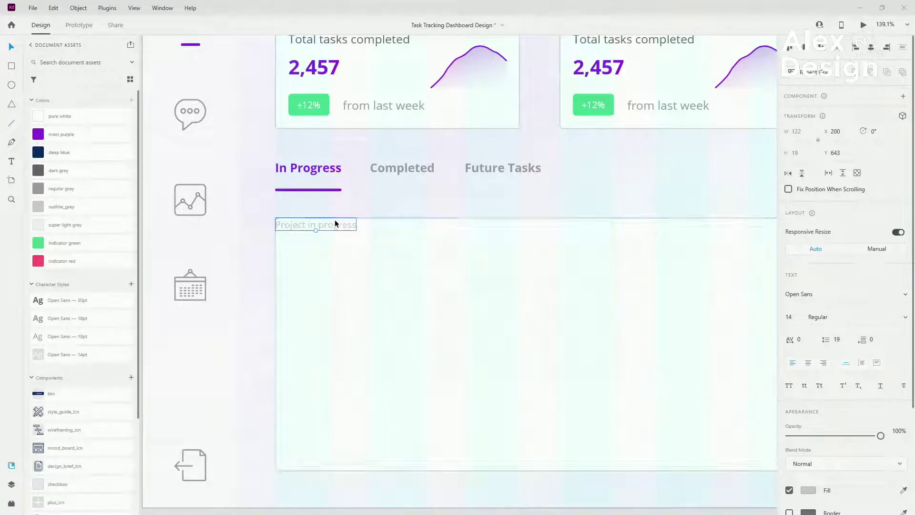
key("shift+Right")
key("shift+Right")
key("shift+Down")
key("shift+Down")
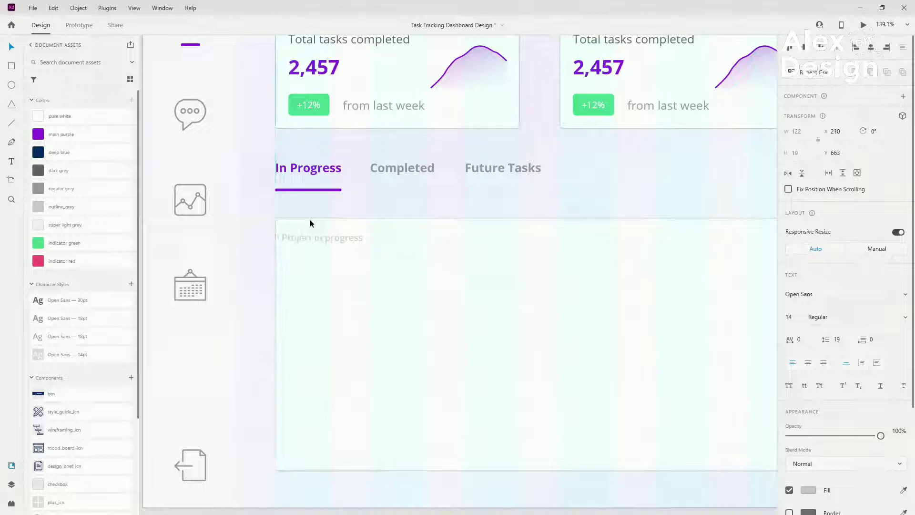
scroll(314, 243, "down", 3)
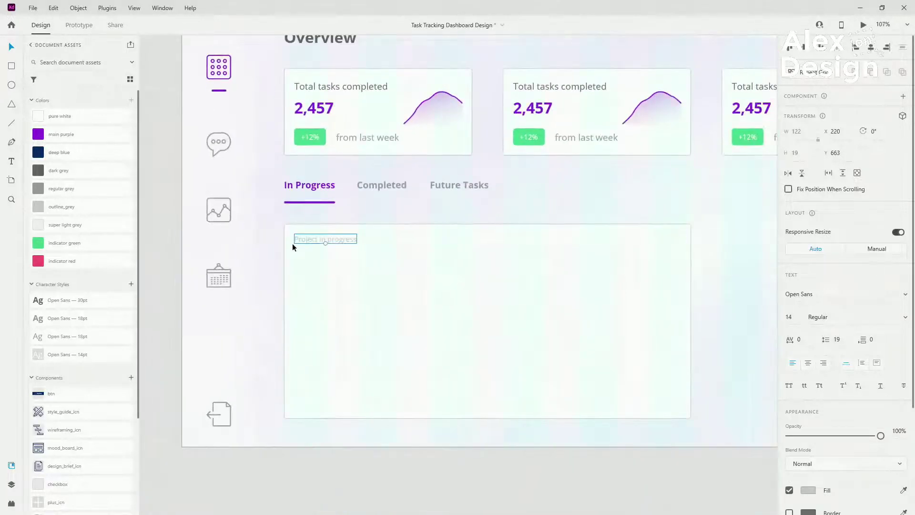
Duplicate "Project in progress" as right-aligned text inset 20 px from the rectangle's right edge and change it to "Deadline: 28.11.2021".
left_click_drag(343, 241, 631, 241)
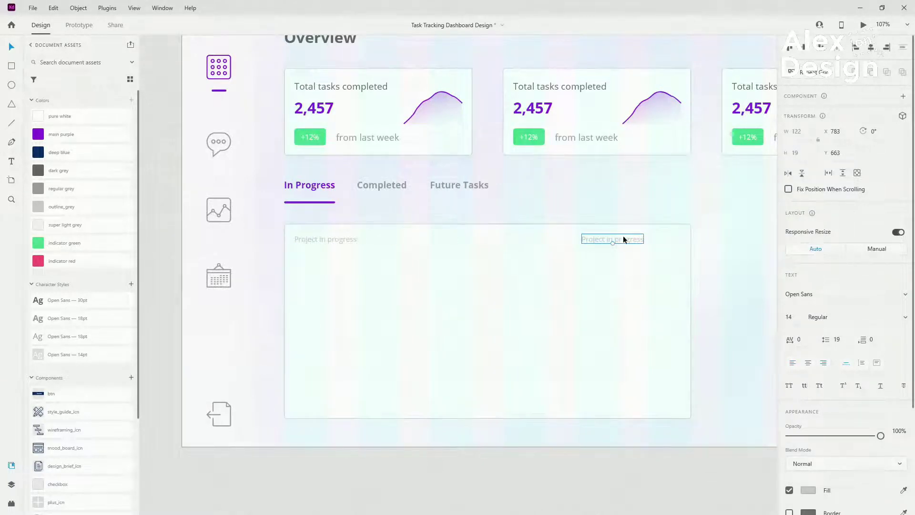
left_click_drag(627, 239, 668, 240)
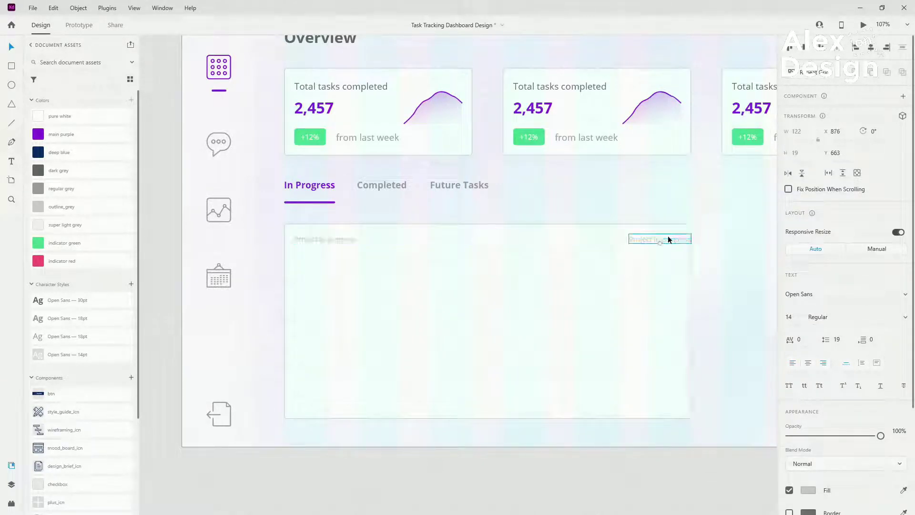
double_click(668, 239)
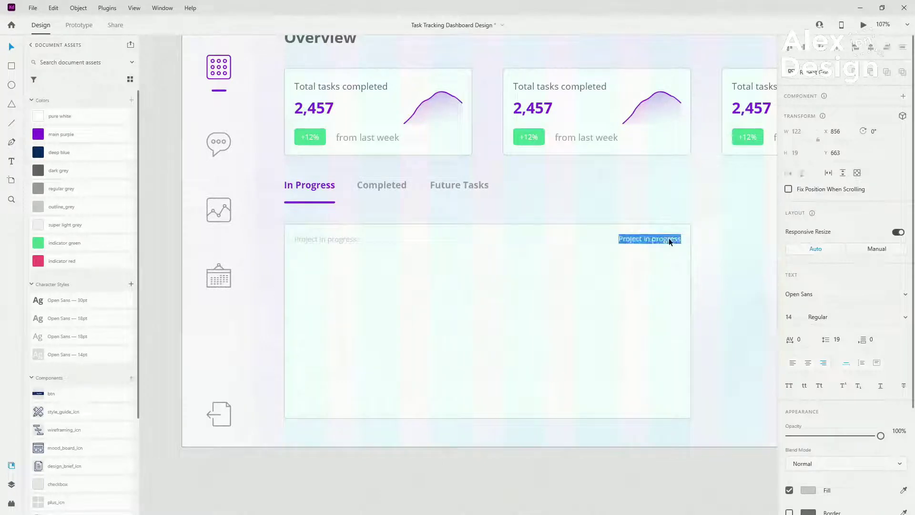
key("BackSpace")
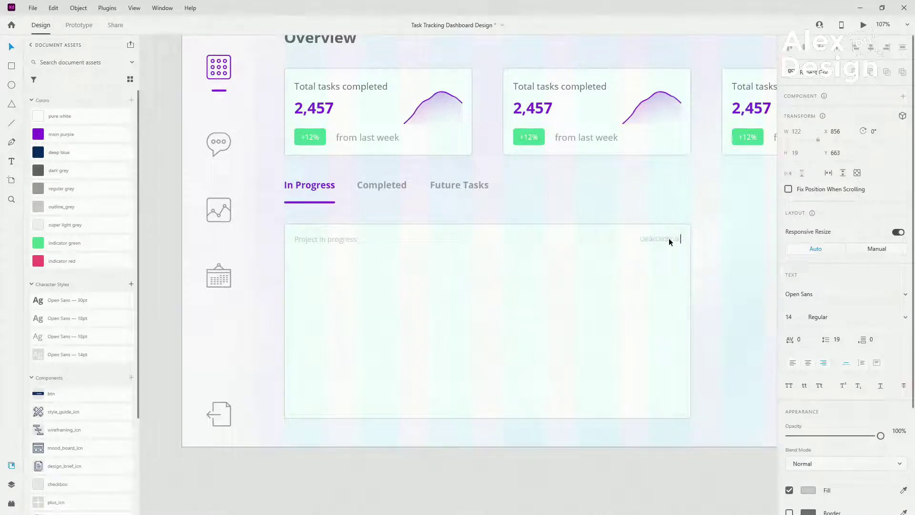
type(".11.2021")
key("Escape")
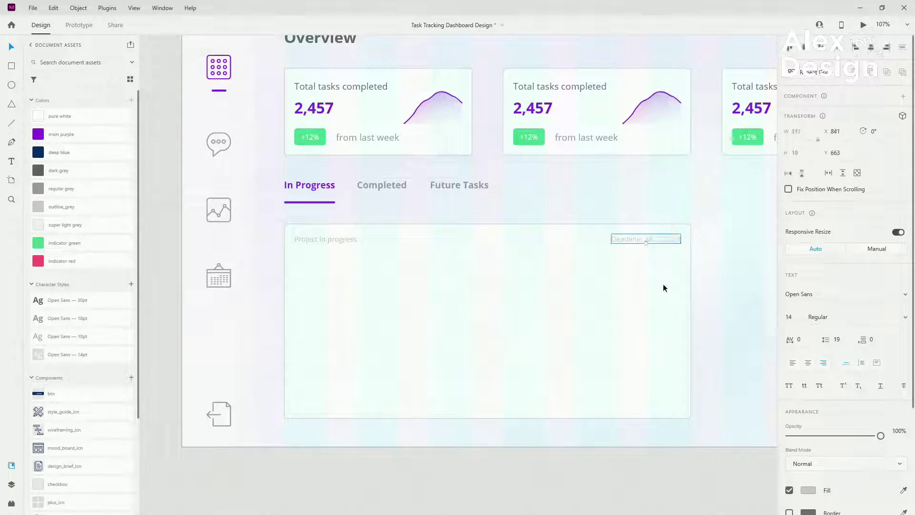
Duplicate the "Project in progress" text directly below itself and change the copy to "Car Market Website Design".
left_click(351, 240)
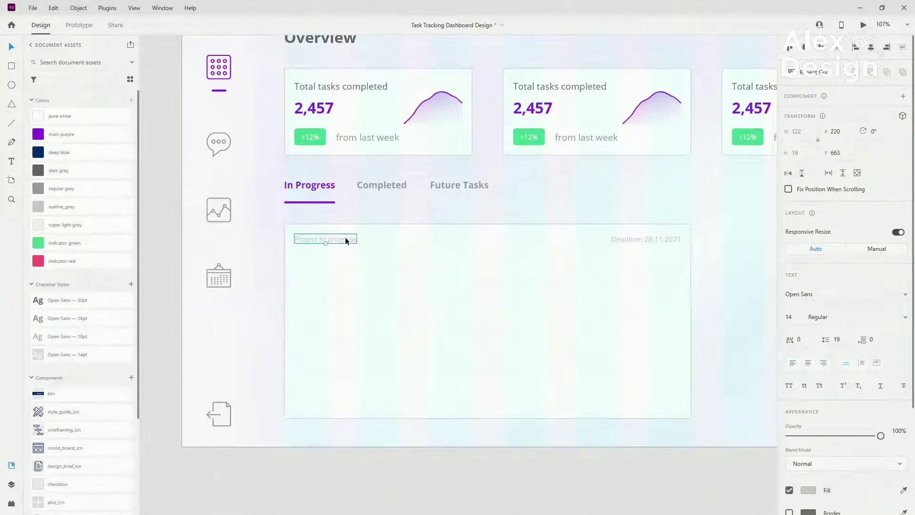
left_click_drag(347, 239, 351, 261)
double_click(351, 263)
type("Car M")
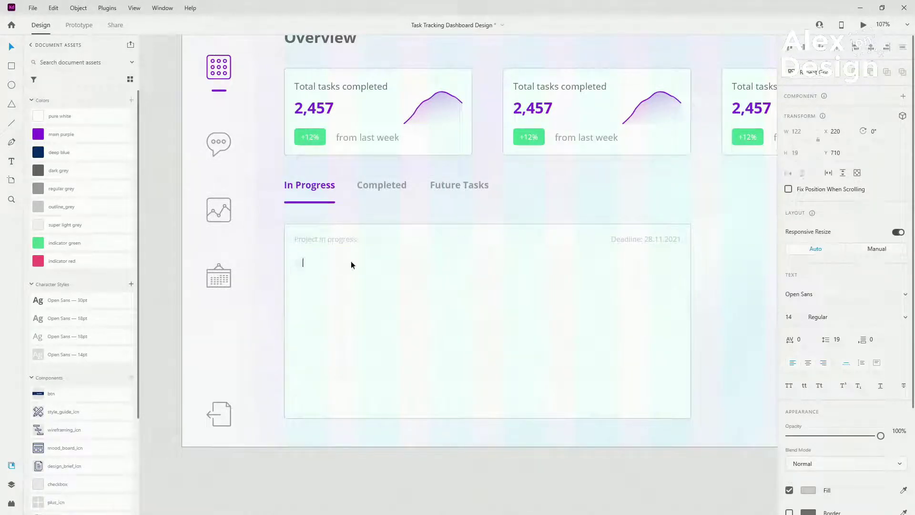
type("arket Website Design")
key("Escape")
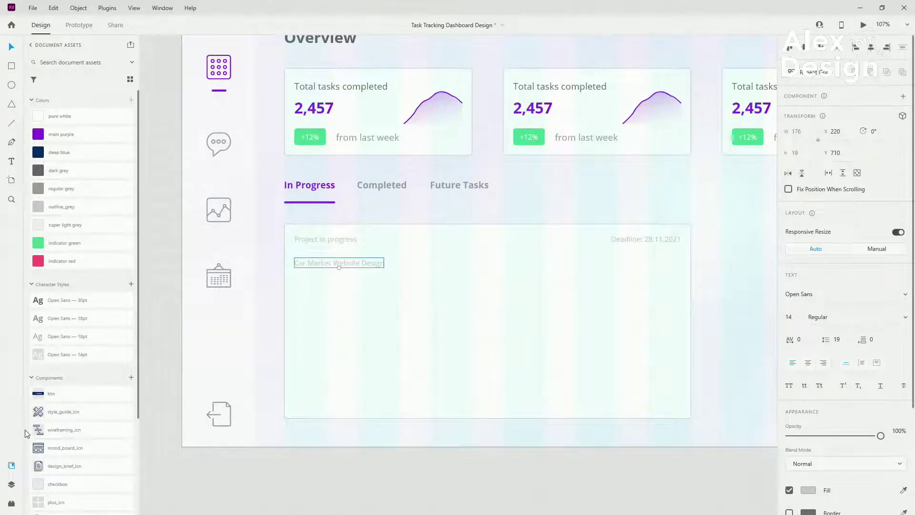
Apply the Open Sans 30pt character style to "Car Market Website Design" and position it at X 220, Y 702.
left_click(81, 304)
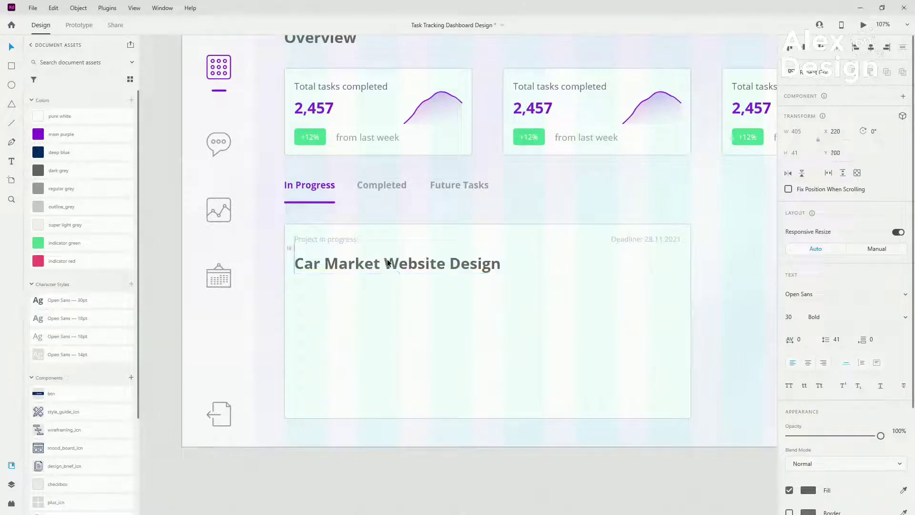
mouse_move(387, 259)
left_mouse_down()
mouse_move(388, 269)
mouse_move(388, 257)
left_mouse_up()
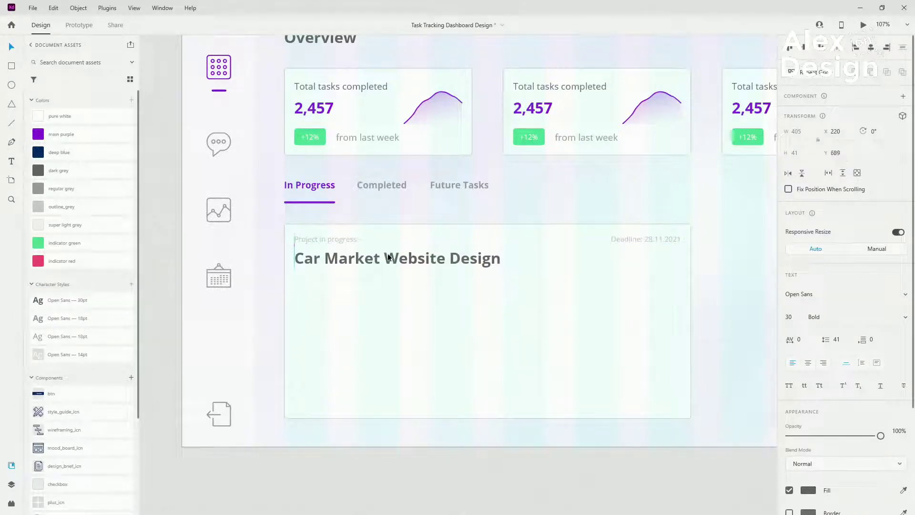
key("Right")
key("Right")
key("Right")
key("Right")
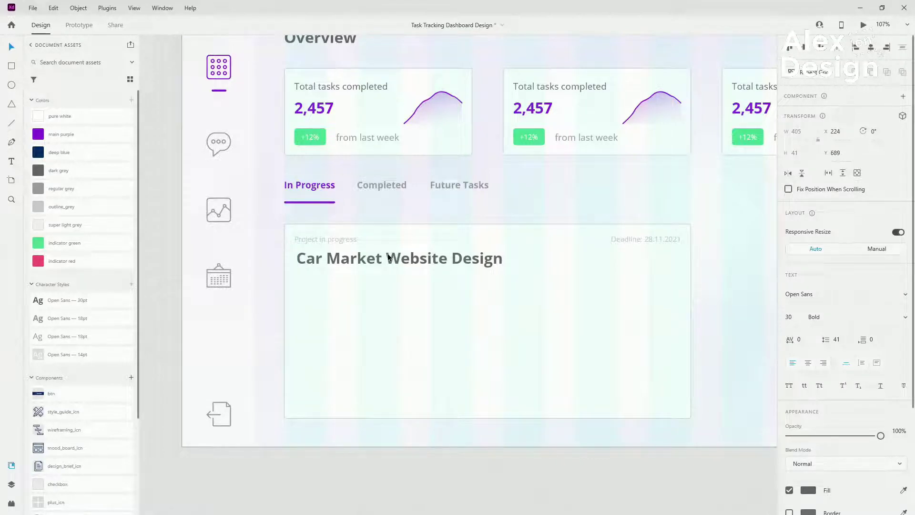
left_click_drag(388, 300, 381, 297)
key("ctrl+z")
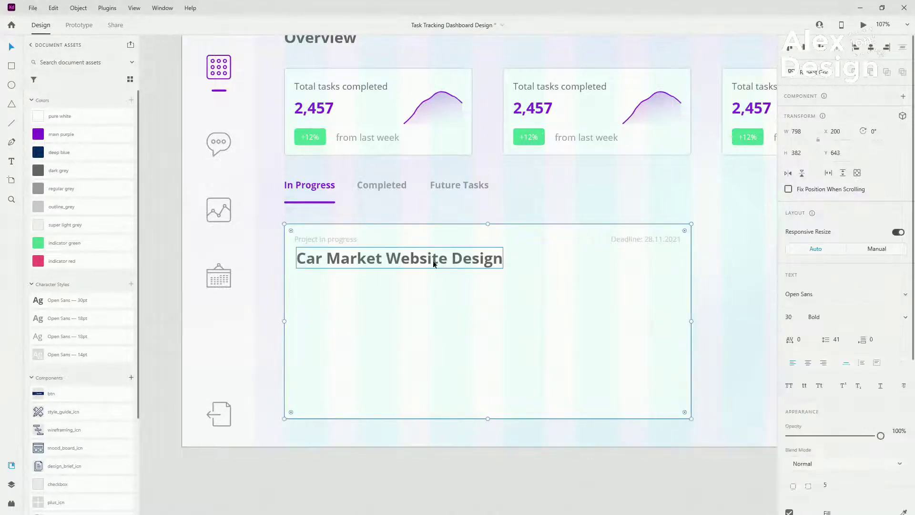
left_click(434, 263)
mouse_move(443, 260)
left_mouse_down()
mouse_move(428, 253)
mouse_move(435, 264)
left_mouse_up()
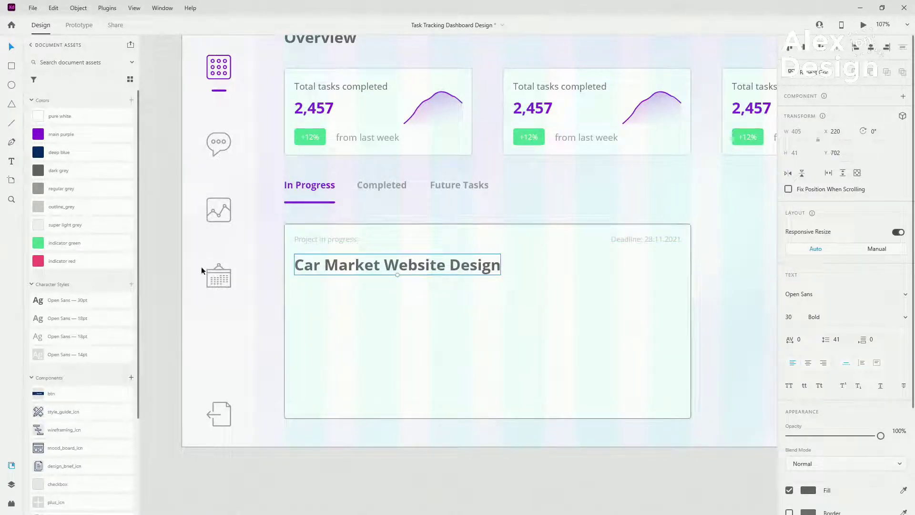
Group the three card texts with the project_bg rectangle and name the group "task overview".
left_click(11, 484)
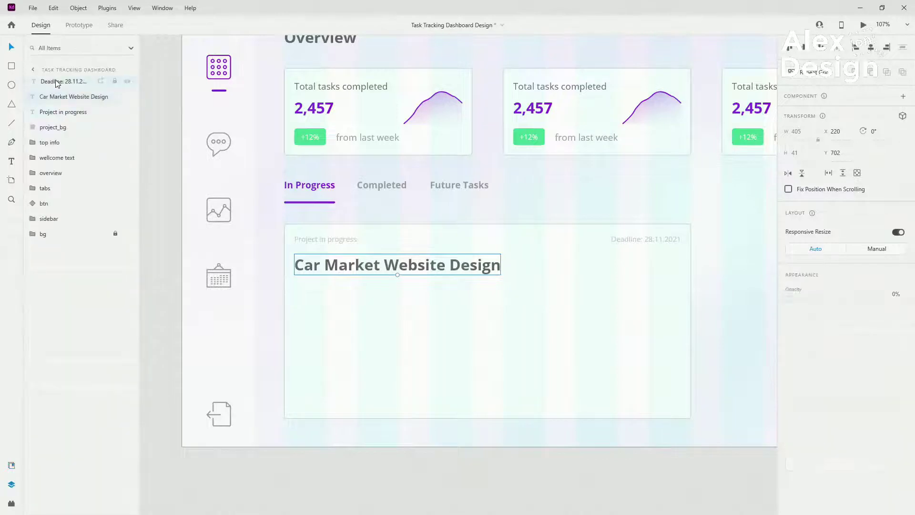
left_click(56, 82)
left_click(47, 127, "shift")
key("ctrl+g")
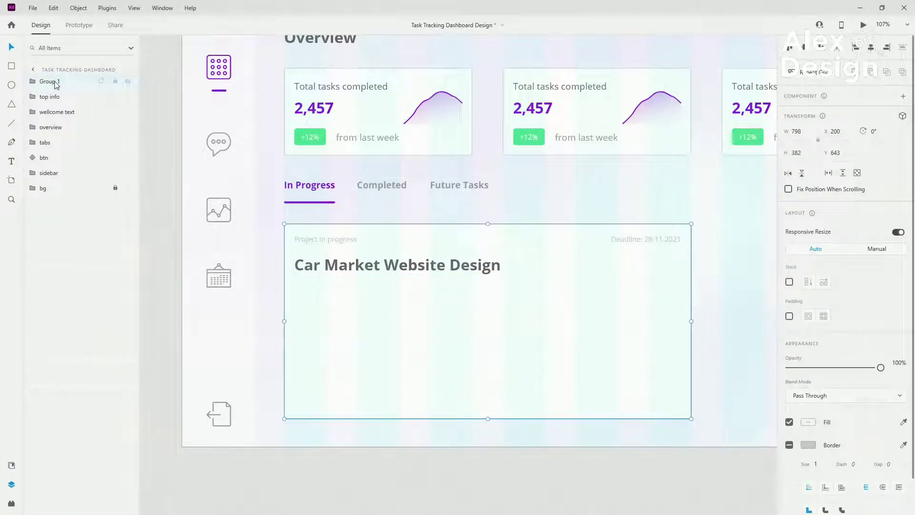
double_click(52, 82)
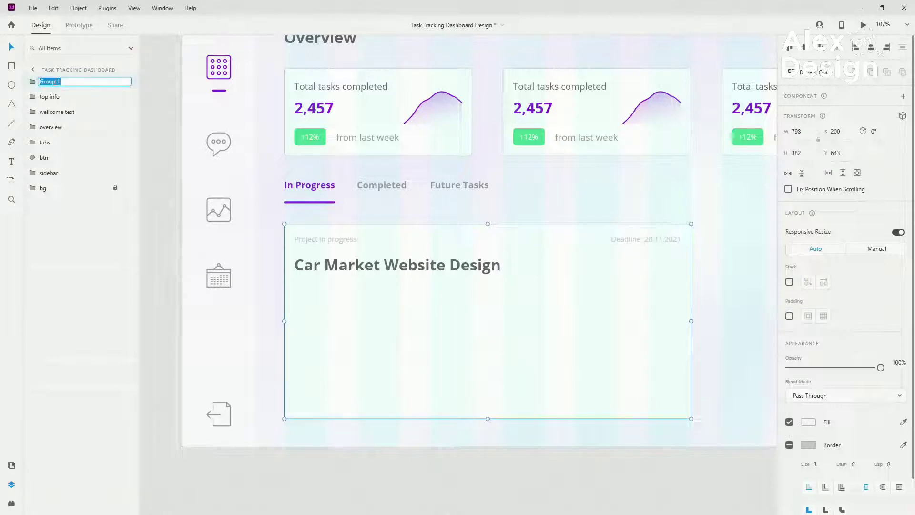
type("task overview")
key("Return")
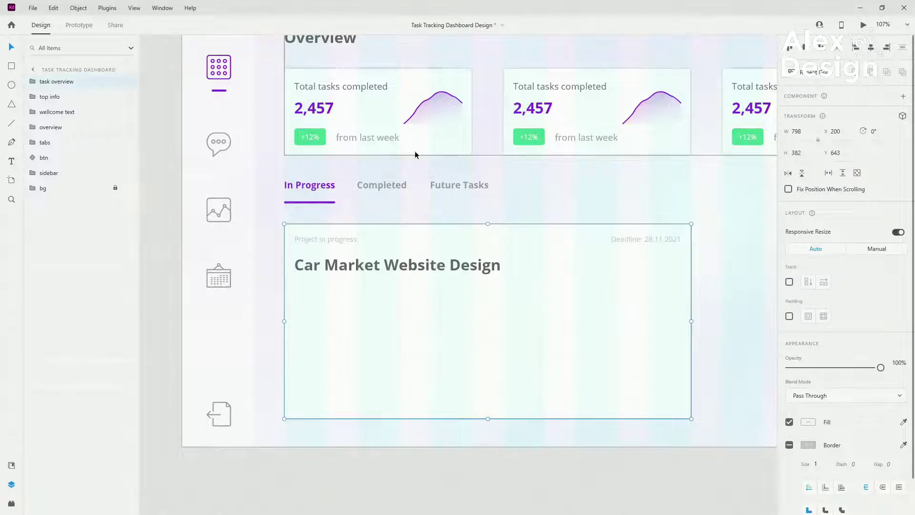
Duplicate the "Car Market Website Design" title below itself and give the copy the regular Open Sans 18pt style and main purple color.
double_click(410, 266)
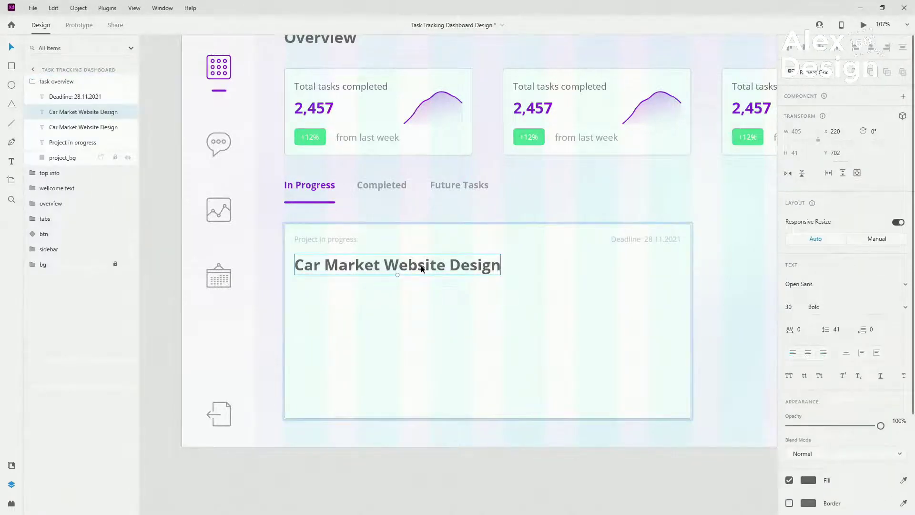
left_click_drag(422, 269, 421, 301)
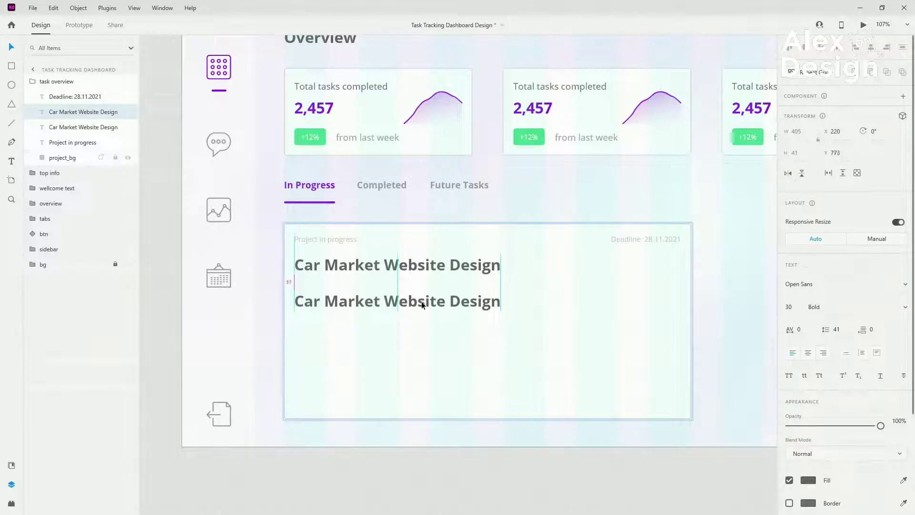
left_click(19, 462)
left_click(112, 336)
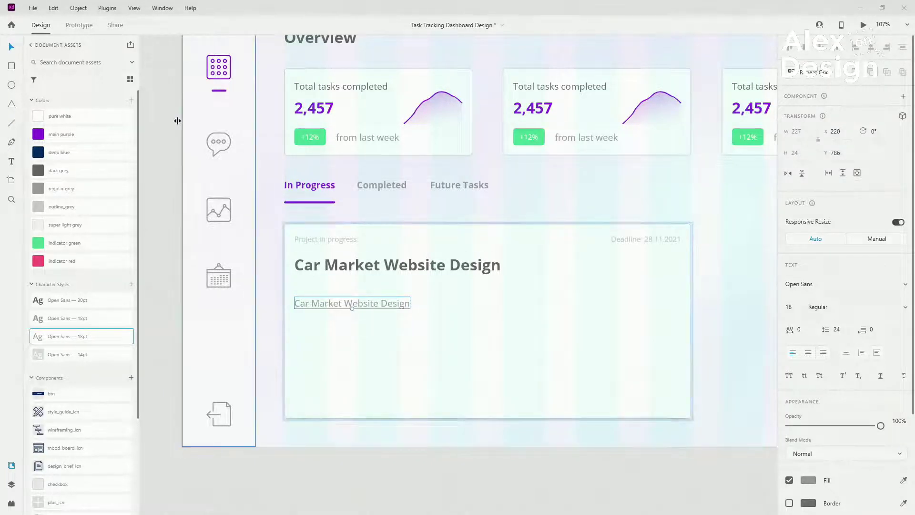
left_click(61, 134)
Replace the purple copy's text with "4 tasks left to complete".
double_click(351, 304)
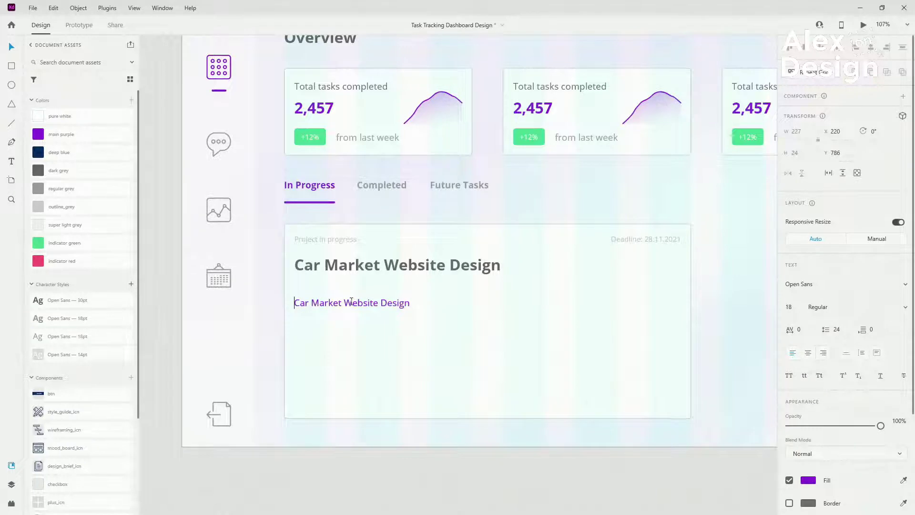
type("4 tasks")
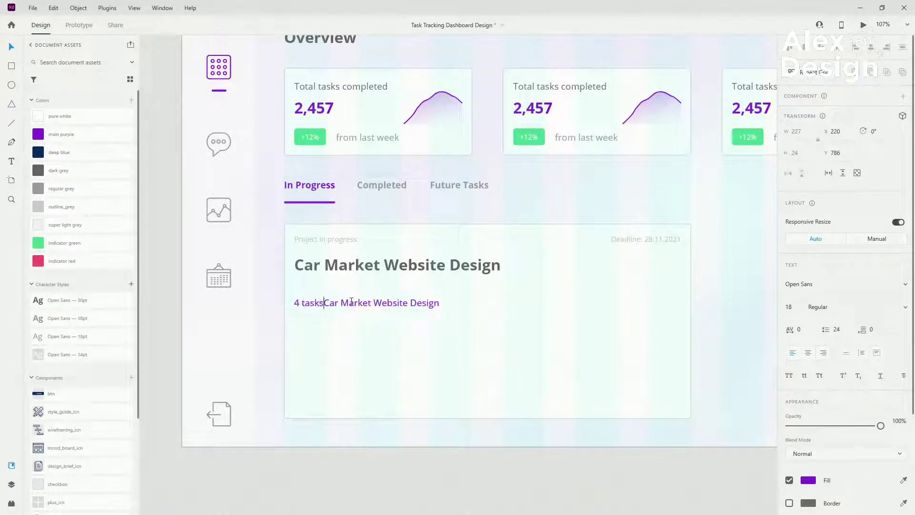
key("ctrl+a")
type("4 tas")
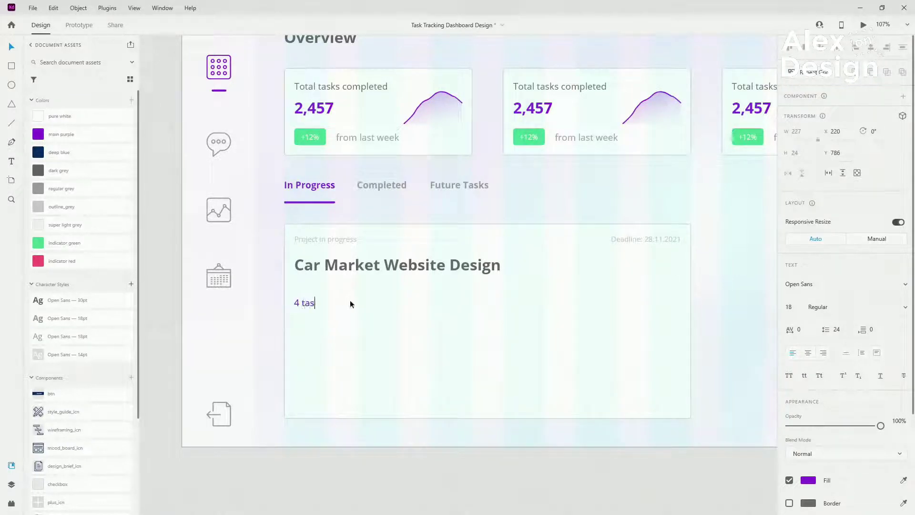
type("ks left to complete")
key("Escape")
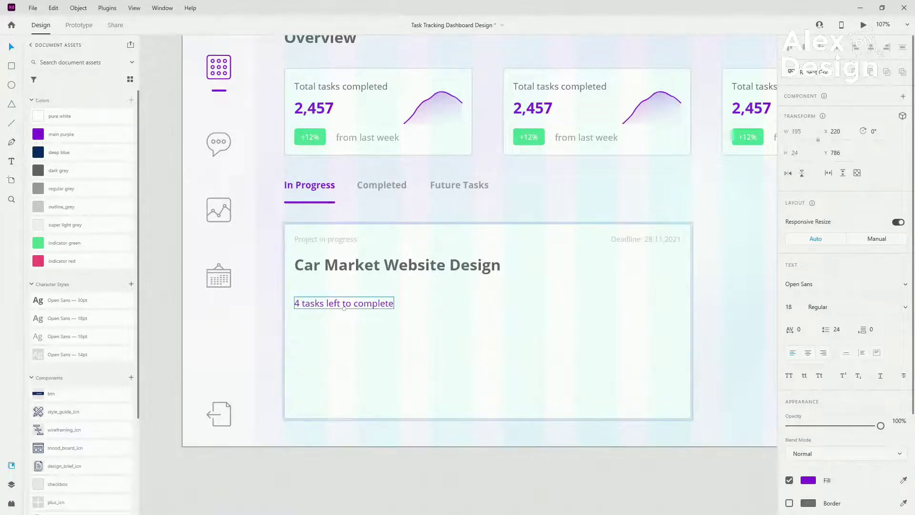
Position the "4 tasks left to complete" text at X 220, Y 763, 20 px below the project title.
left_click_drag(352, 302, 350, 279)
key("shift+Down")
key("shift+Down")
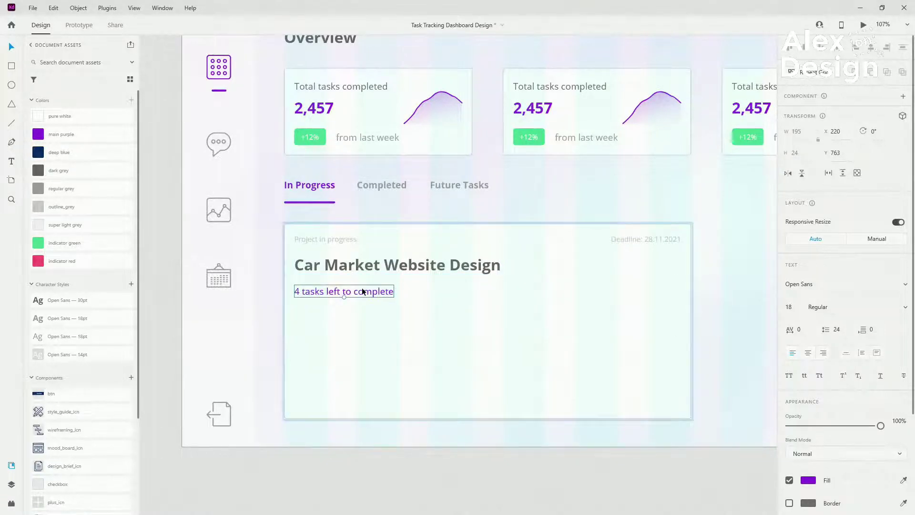
Duplicate the "4 tasks left to complete" text to the card's bottom at Y 981 and change the copy to "20% completed".
left_click_drag(362, 287, 365, 409)
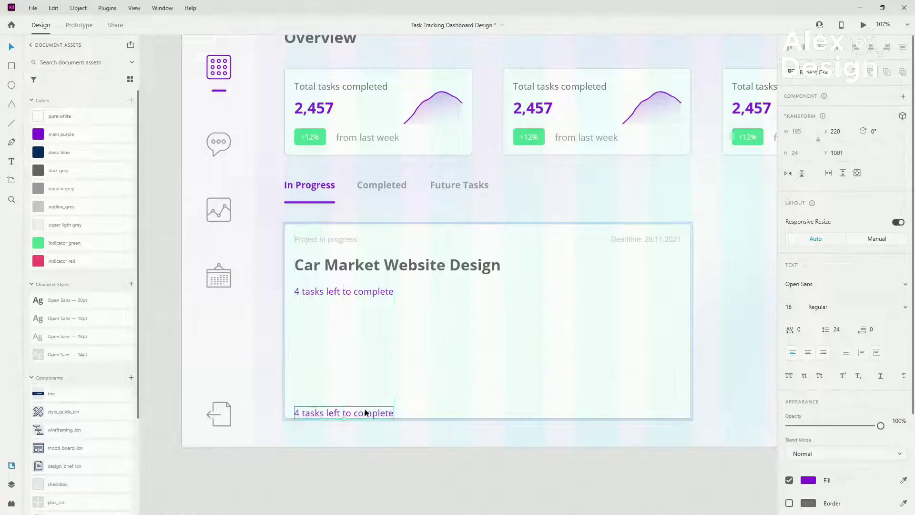
key("shift+Up")
key("shift+Up")
double_click(365, 405)
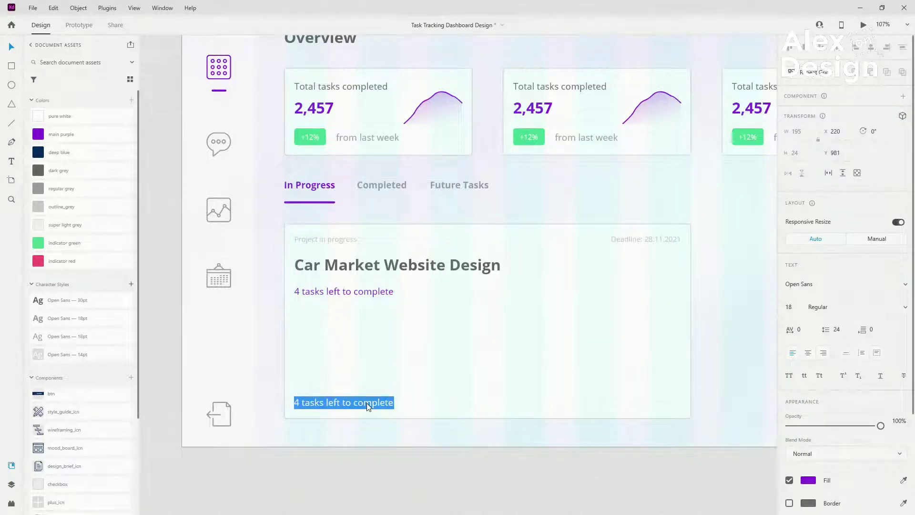
type("20% ")
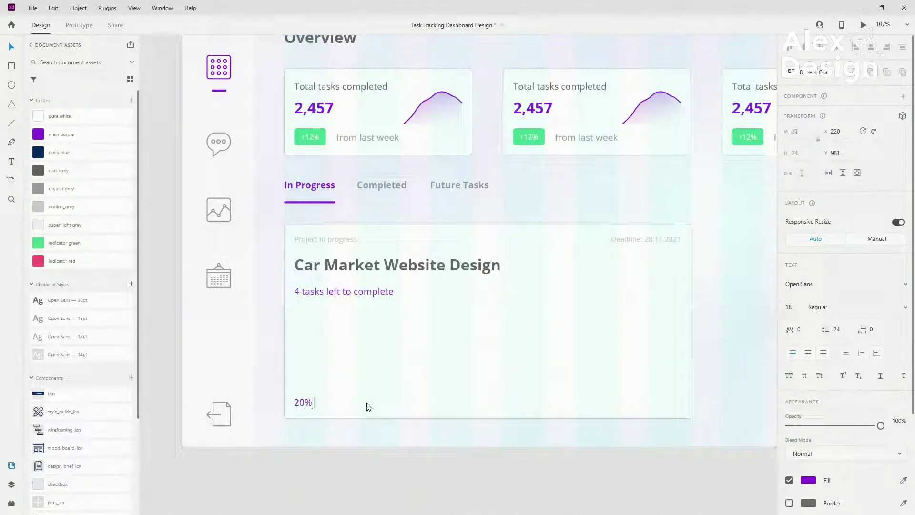
type("completed")
key("Escape")
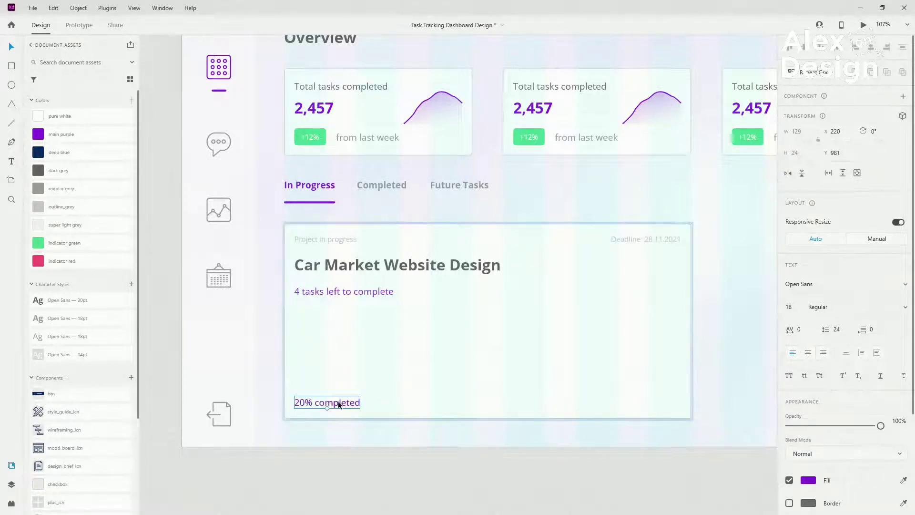
Duplicate "20% completed" to the card's bottom-right corner at X 849, Y 981 and apply the regular grey color to the copy.
left_click_drag(340, 403, 668, 393)
key("shift+Left")
key("shift+Left")
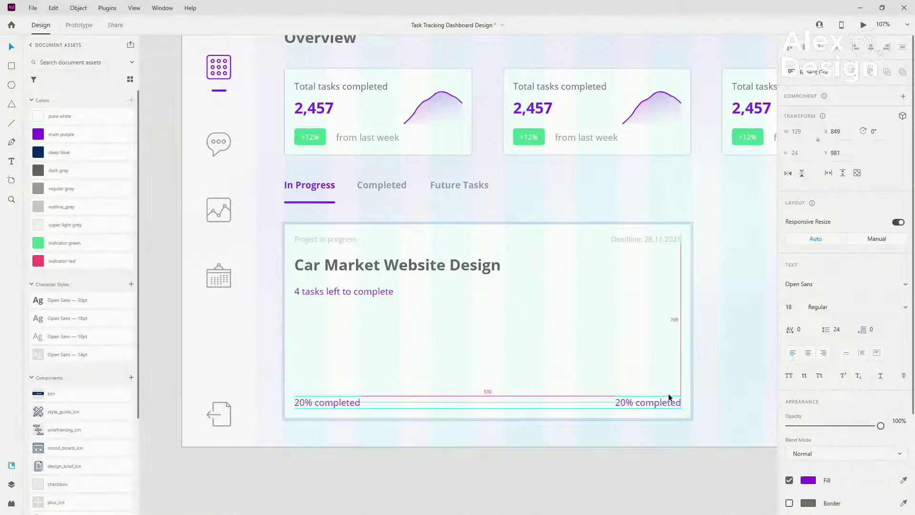
left_click(67, 190)
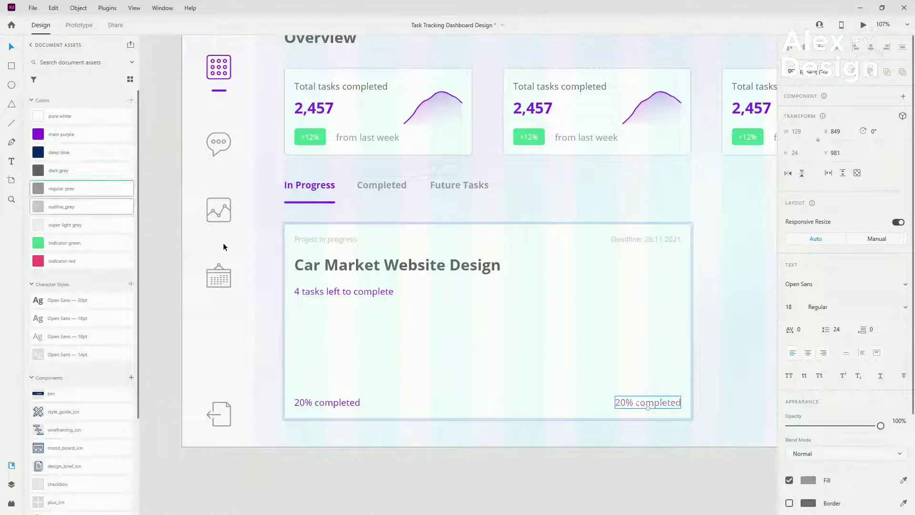
Change the grey copy's text to "Mark as complete" and position it right-aligned at X 829, Y 981.
double_click(636, 401)
type("Mar")
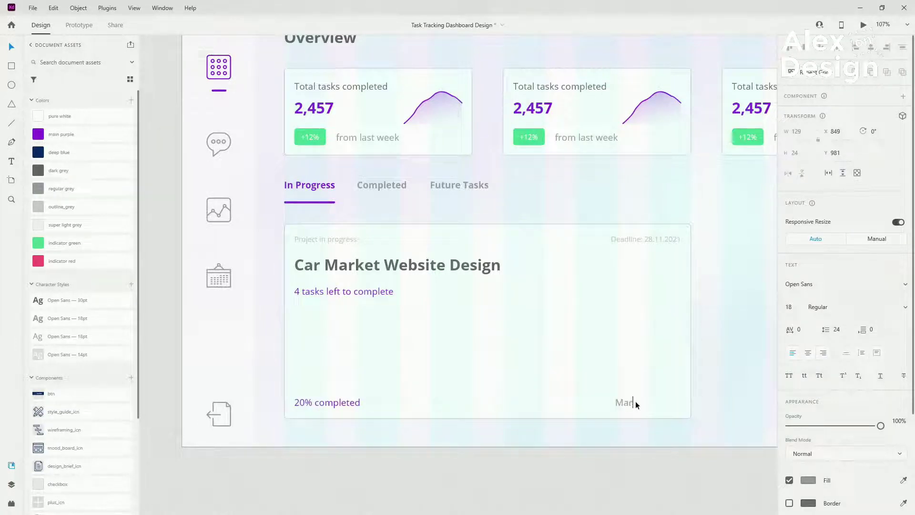
type("k as complete")
key("Escape")
left_click_drag(648, 404, 661, 401)
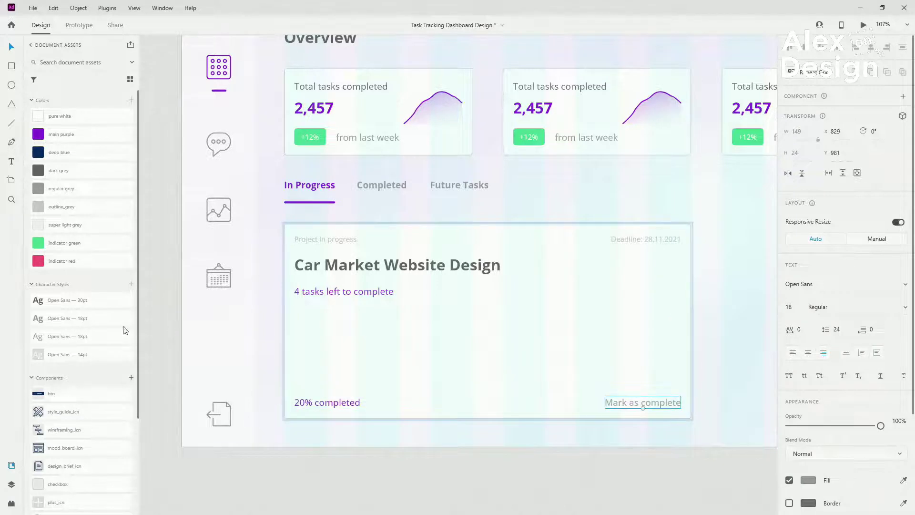
Place a checkbox component instance just left of the "Mark as complete" text, at about X 780, Y 984.
scroll(71, 379, "down", 3)
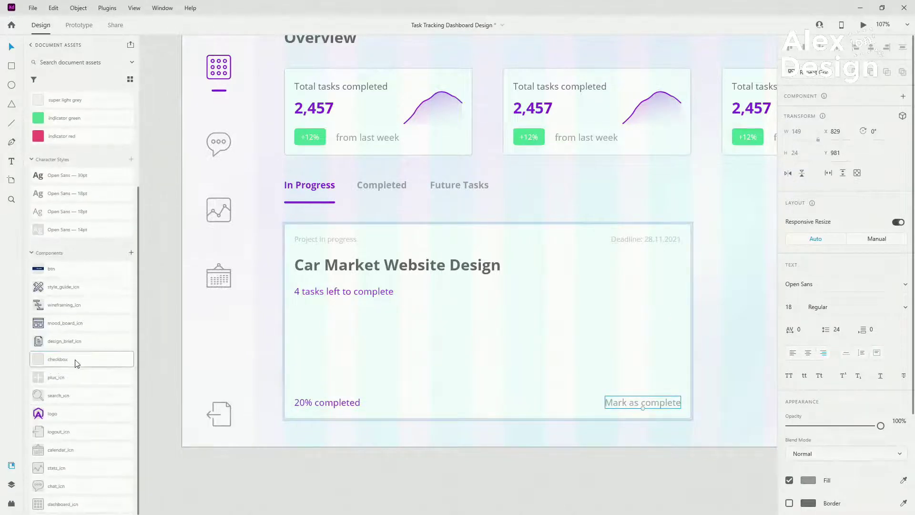
left_click_drag(75, 363, 586, 402)
scroll(670, 409, "up", 5)
scroll(597, 396, "up", 6)
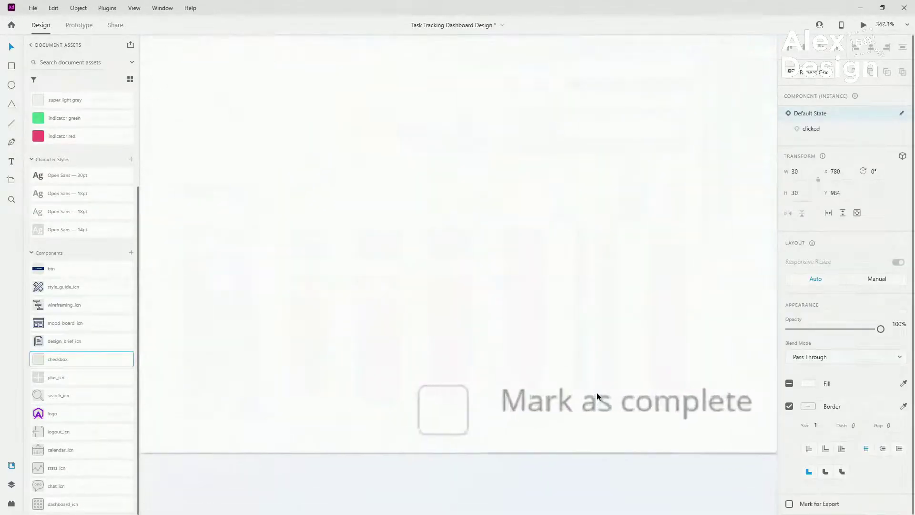
Reposition the checkbox 20 px left of the "Mark as complete" text, vertically centered with it, at X 779, Y 978.
left_click(435, 401)
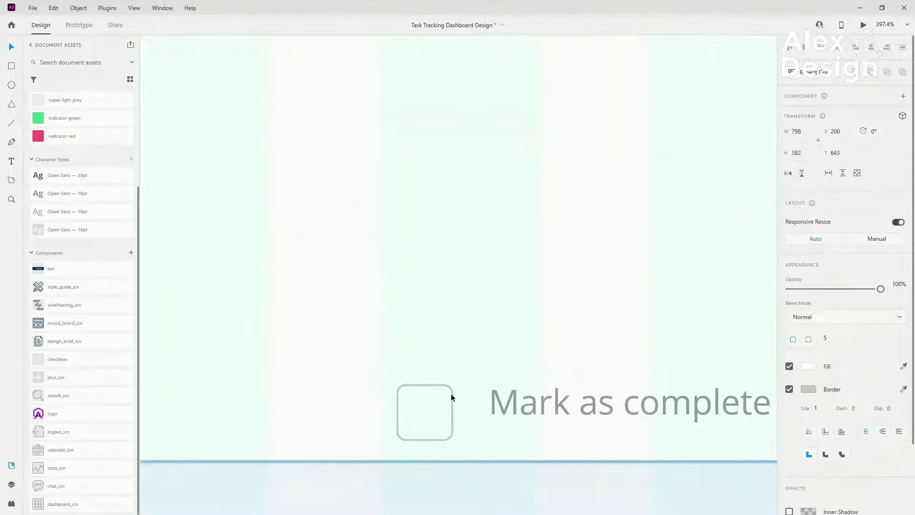
double_click(450, 393)
left_click_drag(453, 390, 491, 379)
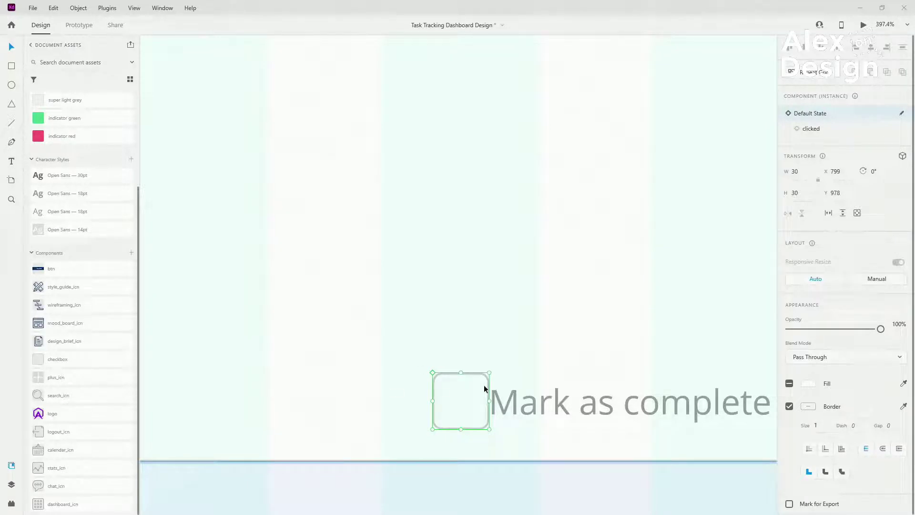
key("shift+Left")
key("shift+Left")
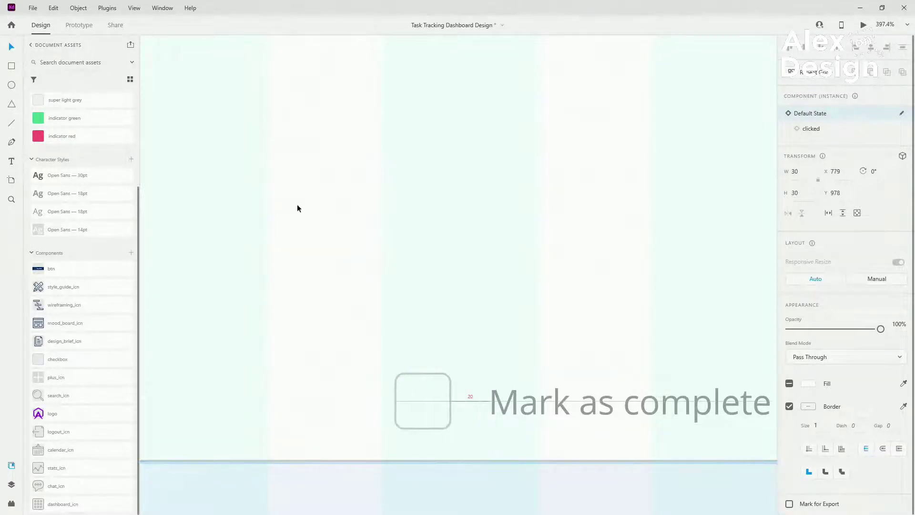
Group the checkbox with its "Mark as complete" text as "checkbox" and place the group directly above project_bg in the layer order.
scroll(296, 204, "down", 3)
left_click(12, 483)
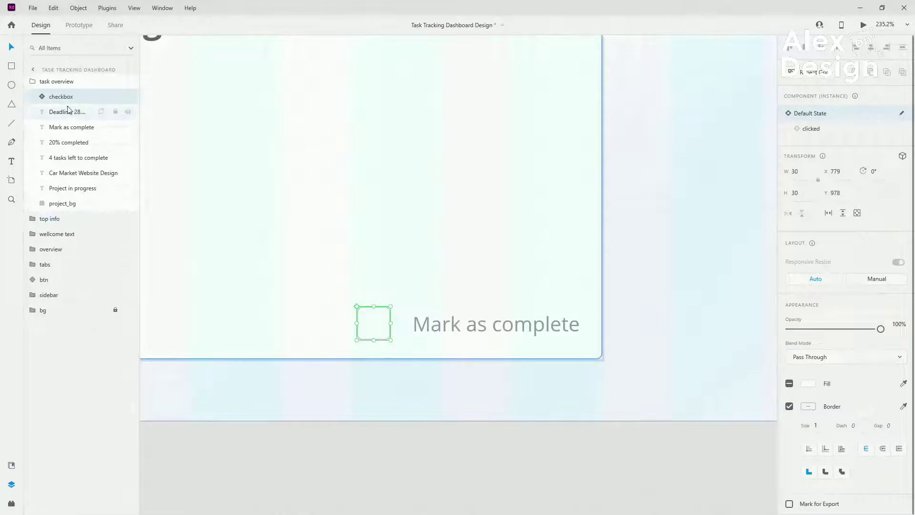
left_click(503, 329, "shift")
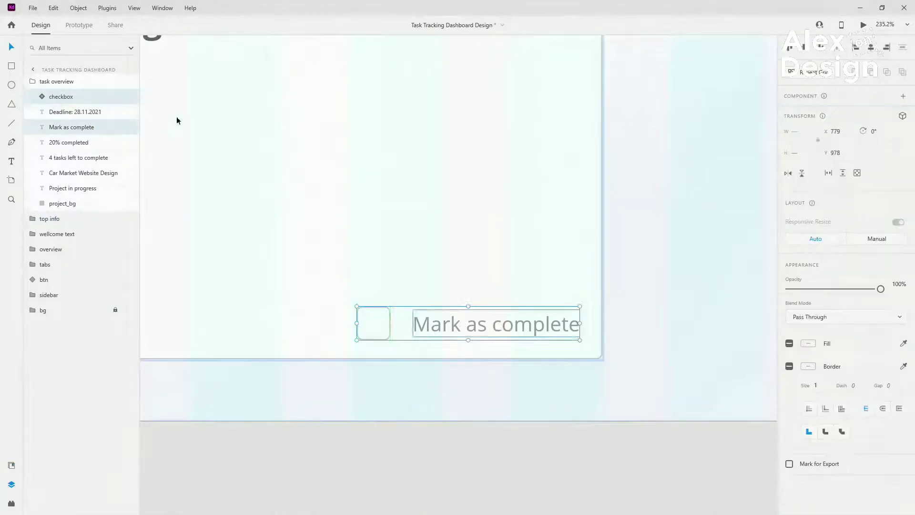
key("ctrl+g")
double_click(59, 96)
type("ch")
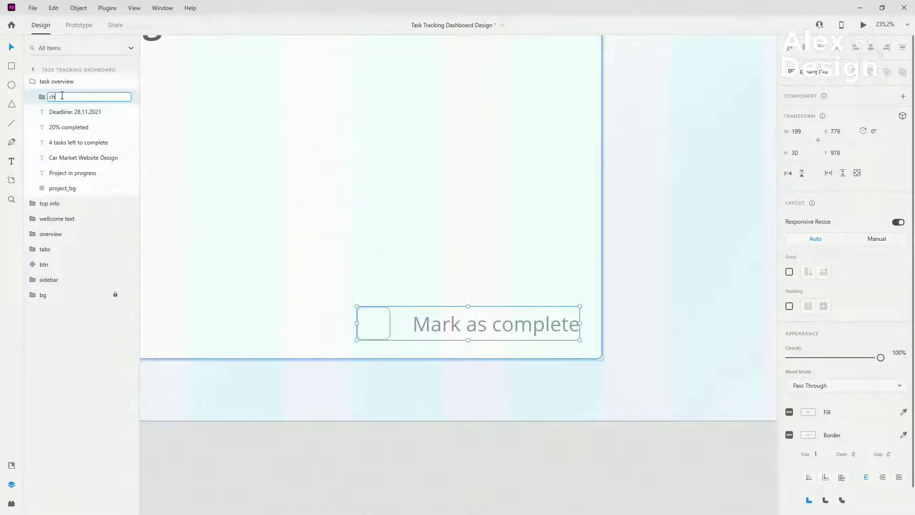
type("eckbox")
key("Return")
left_click_drag(61, 97, 59, 177)
Preview the dashboard prototype, toggle the project card's "Mark as complete" checkbox on and off twice, and close the preview.
scroll(615, 200, "down", 5)
scroll(616, 200, "down", 2)
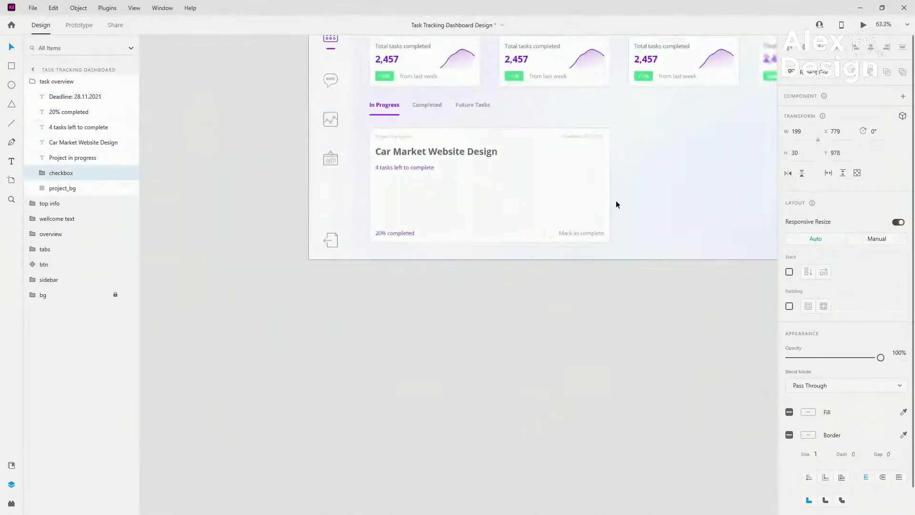
left_click(863, 25)
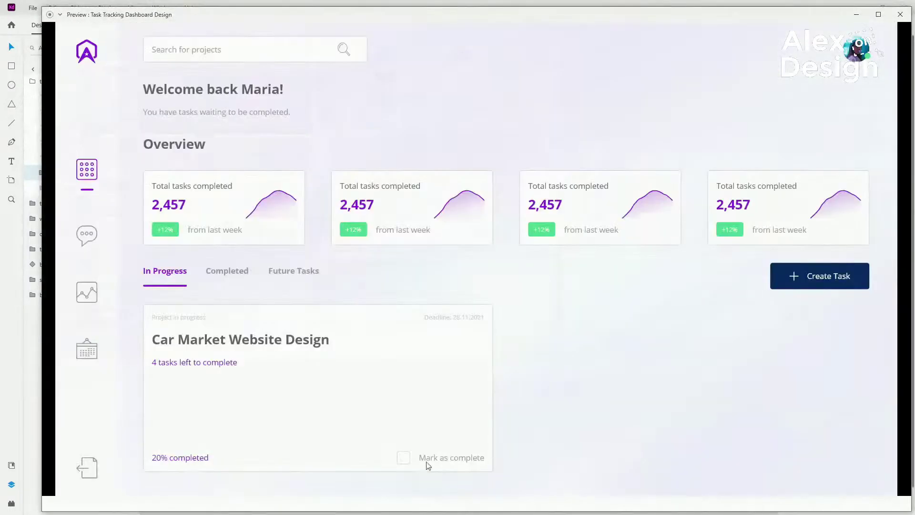
left_click(401, 470)
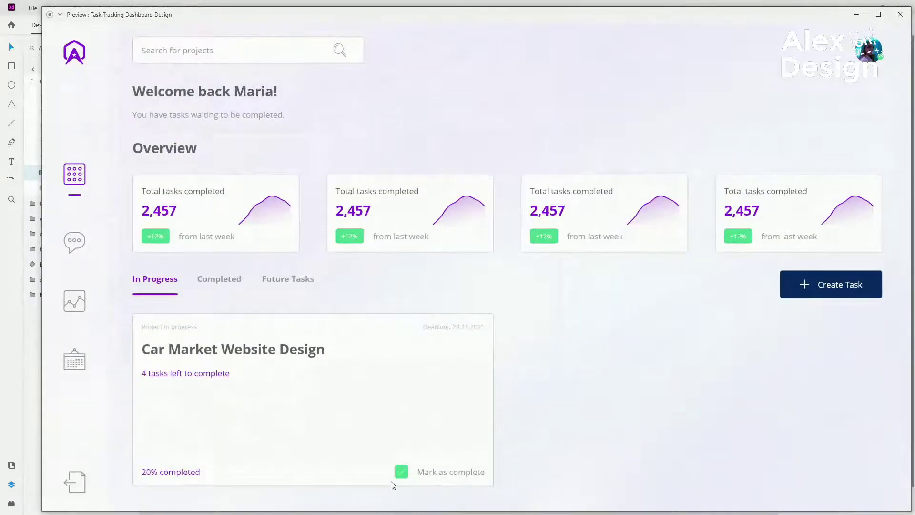
left_click(399, 471)
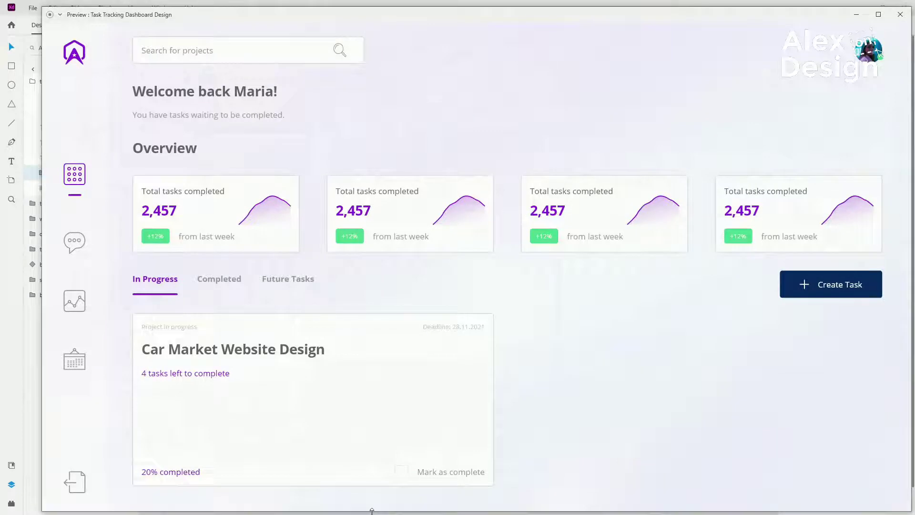
left_click(405, 475)
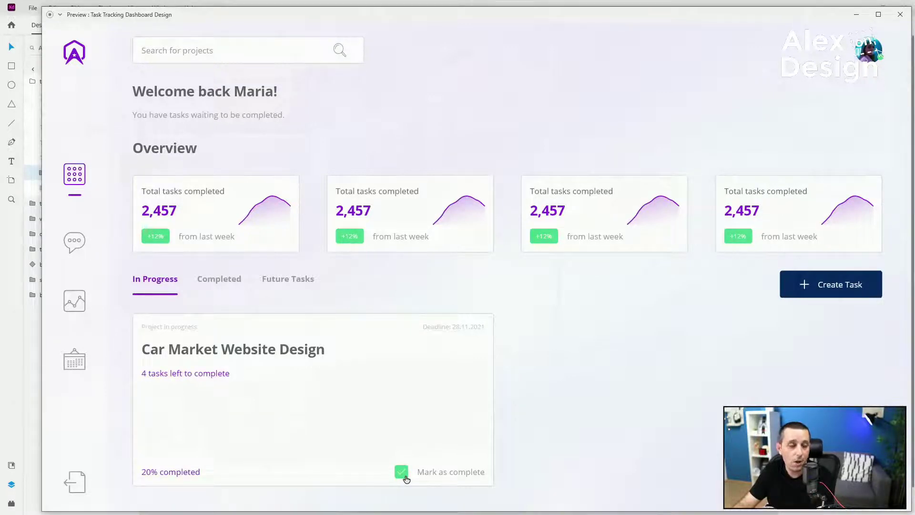
left_click(406, 476)
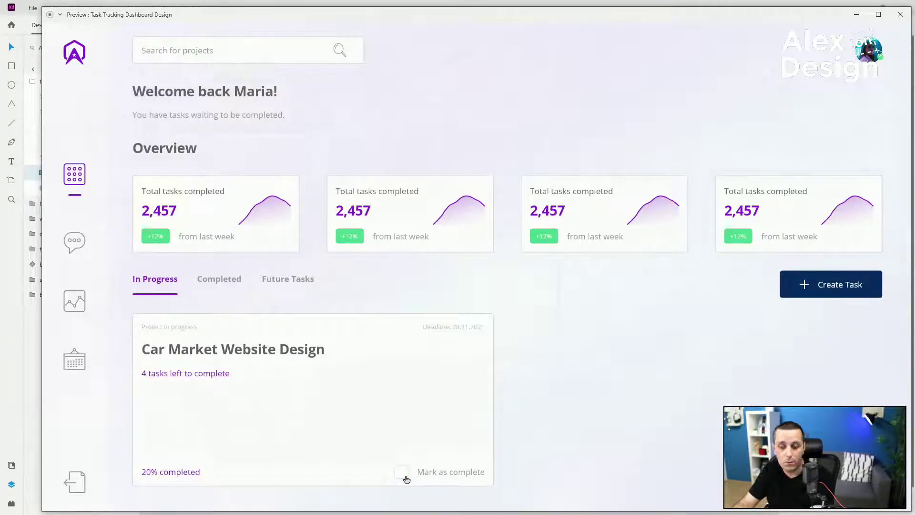
left_click(899, 15)
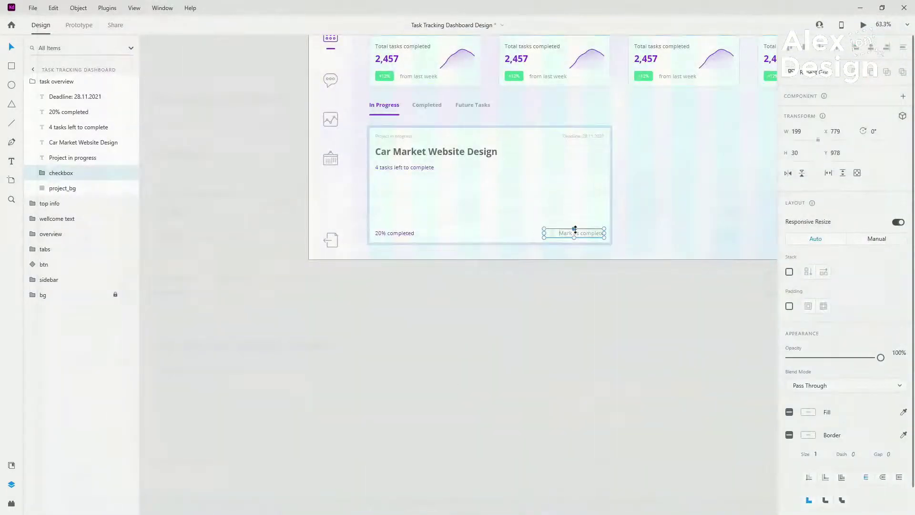
Move the checkbox group vertically within the project card to Y 975, keeping X at 779.
scroll(538, 217, "up", 3)
scroll(613, 235, "up", 3)
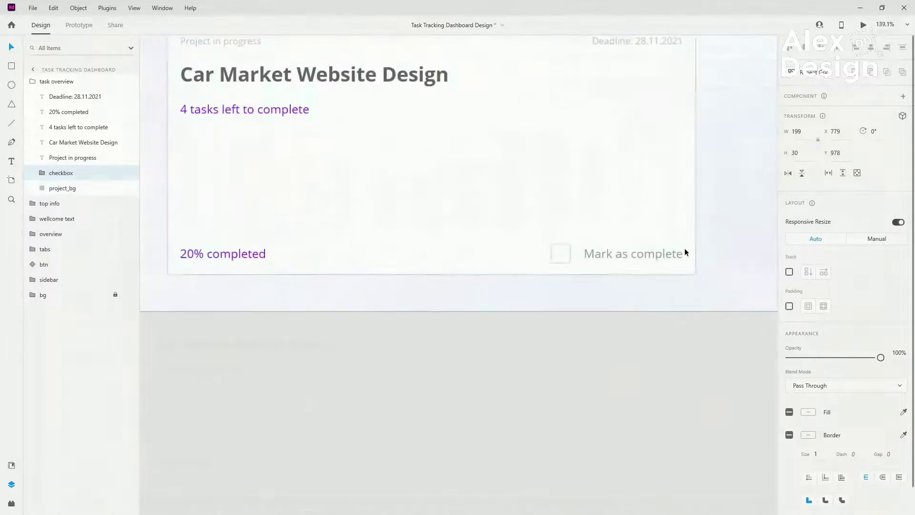
mouse_move(637, 259)
left_mouse_down()
mouse_move(635, 250)
mouse_move(636, 268)
left_mouse_up()
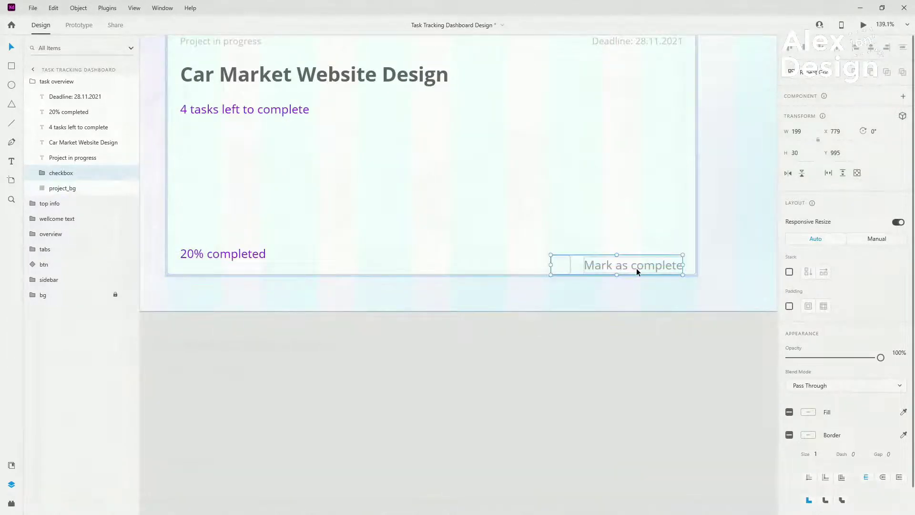
key("shift+Up")
key("shift+Up")
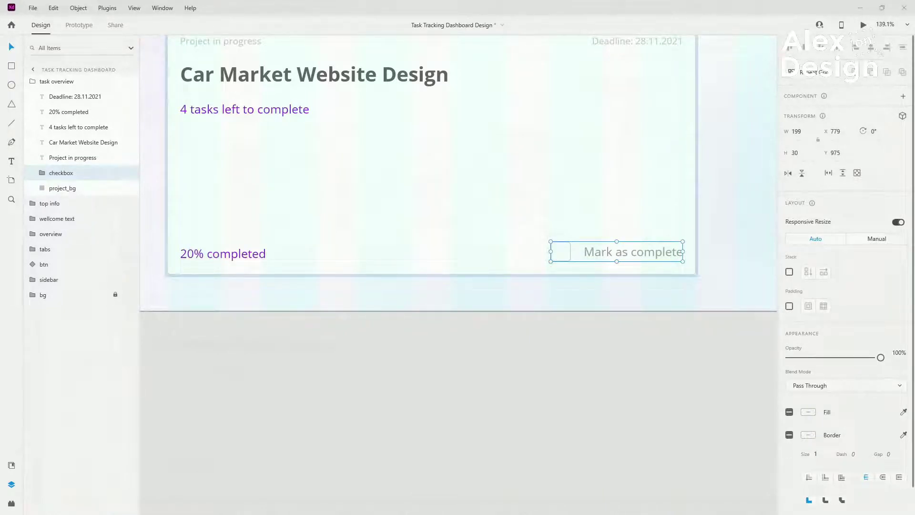
Align the "20% completed" text and the checkbox group to each other's vertical middle.
left_click(245, 258)
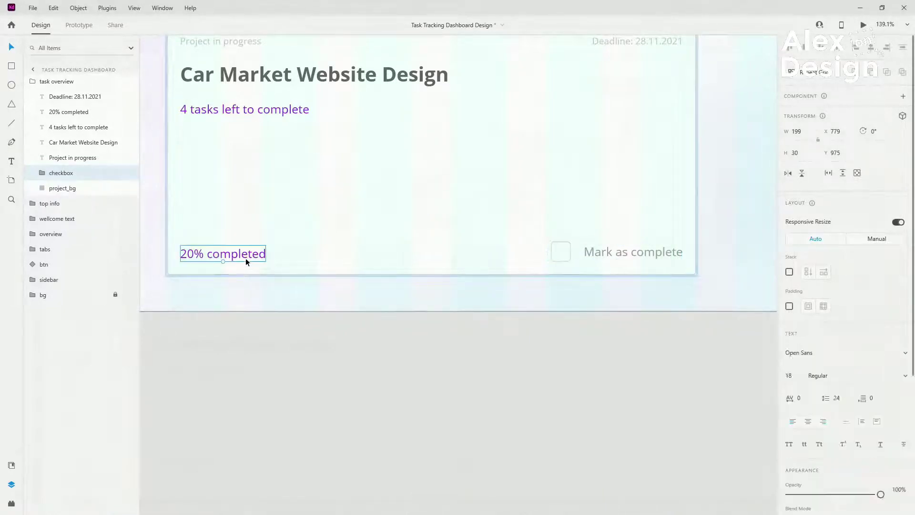
left_click(603, 256, "shift")
left_click(807, 47)
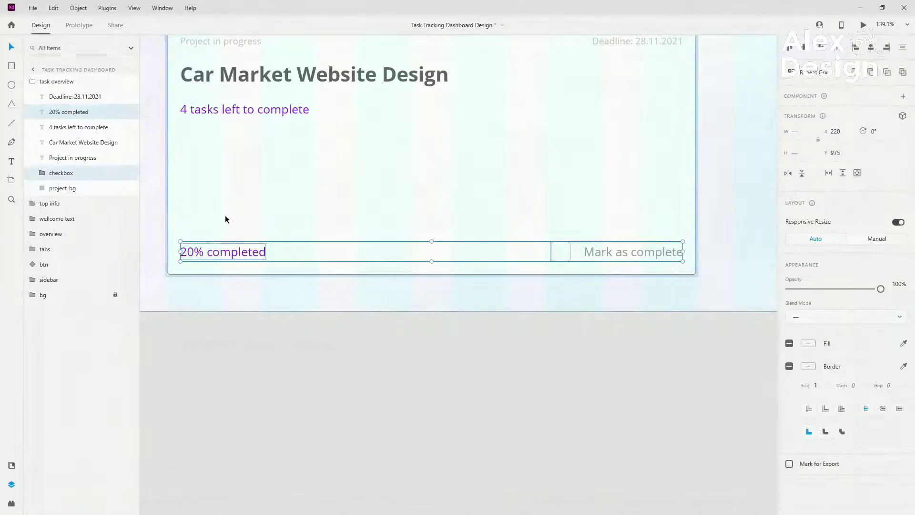
Reorder the task overview layers as Project in progress, Deadline, Car Market Website Design, 4 tasks left to complete, 20% completed, checkbox.
left_click_drag(77, 112, 63, 171)
left_click(76, 97)
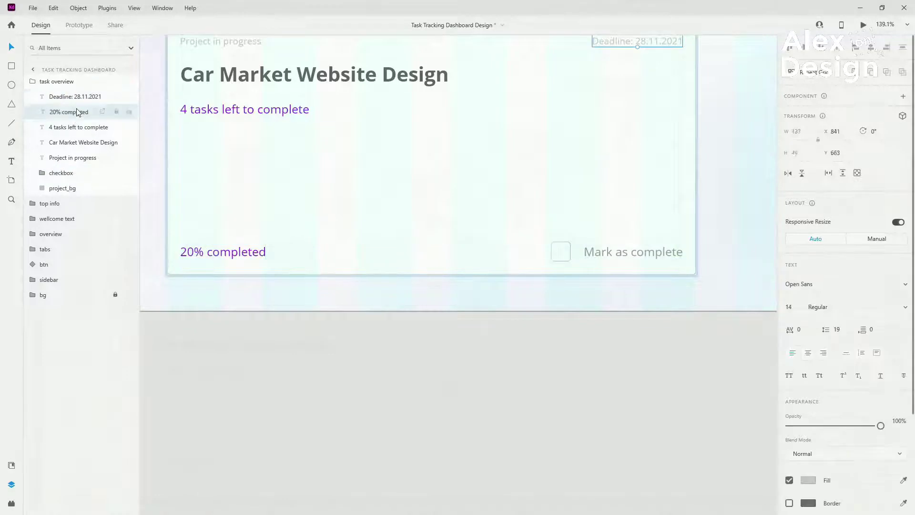
left_click_drag(76, 112, 68, 167)
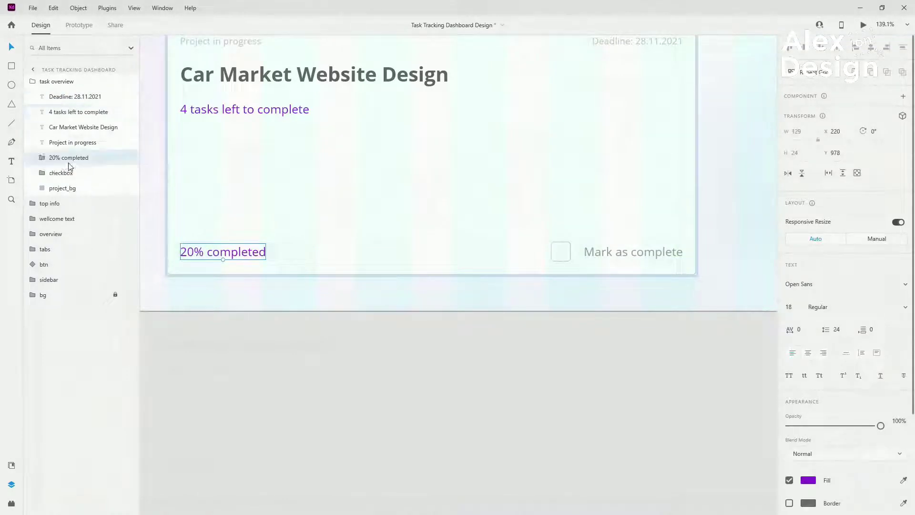
left_click(76, 98)
scroll(423, 156, "down", 2)
left_click(56, 116)
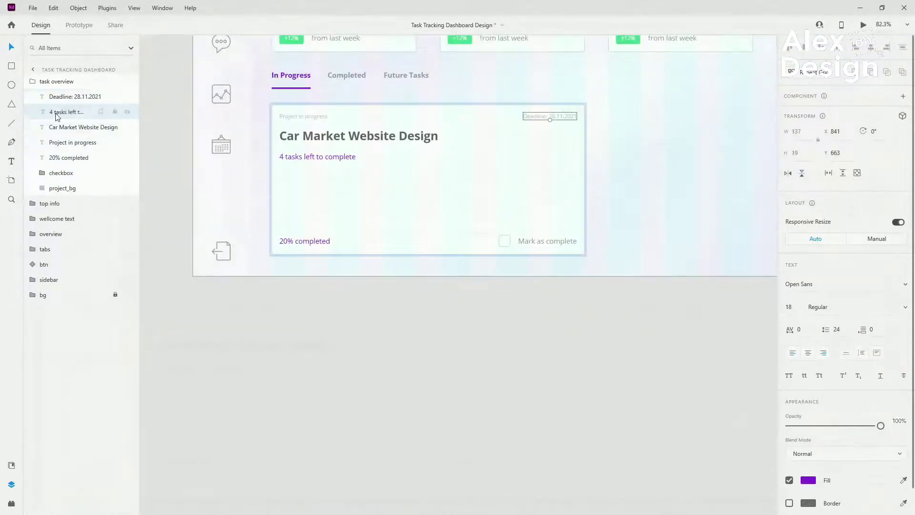
left_click(61, 143)
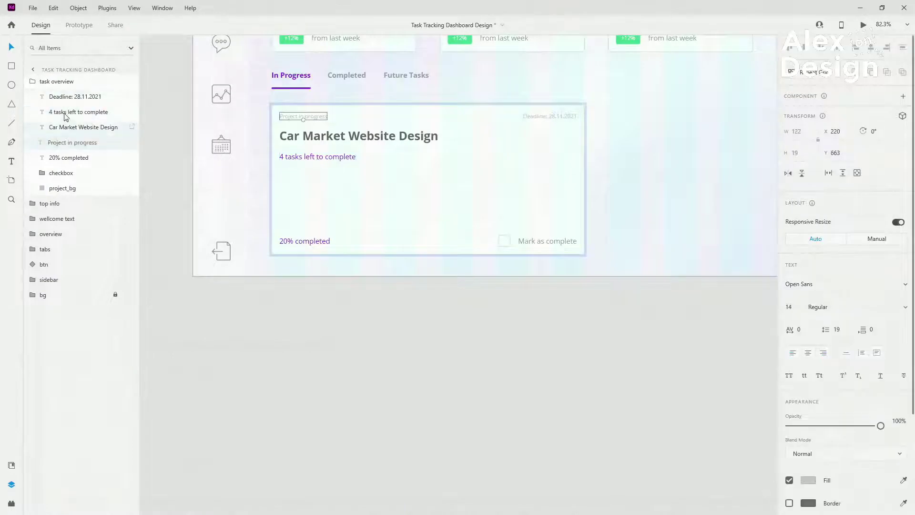
left_click_drag(66, 117, 64, 92)
left_click_drag(66, 144, 77, 118)
left_click(76, 143)
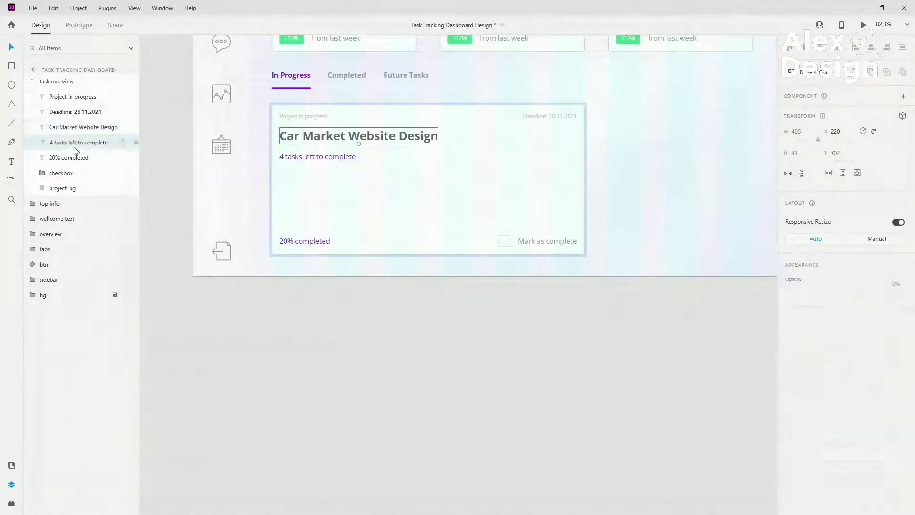
Draw a rectangle about 201 by 131 below "4 tasks left to complete" and set its corner radius to 5.
scroll(390, 162, "up", 3)
scroll(391, 165, "up", 2)
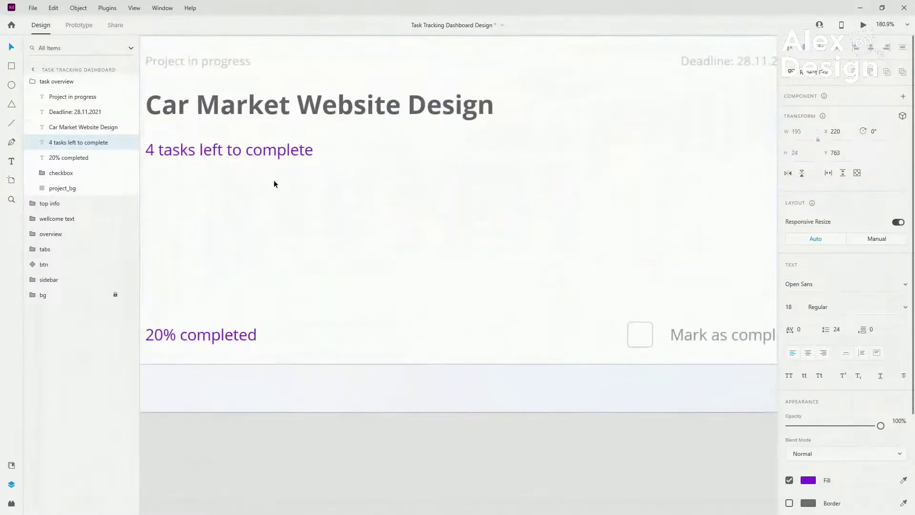
scroll(413, 186, "down", 1)
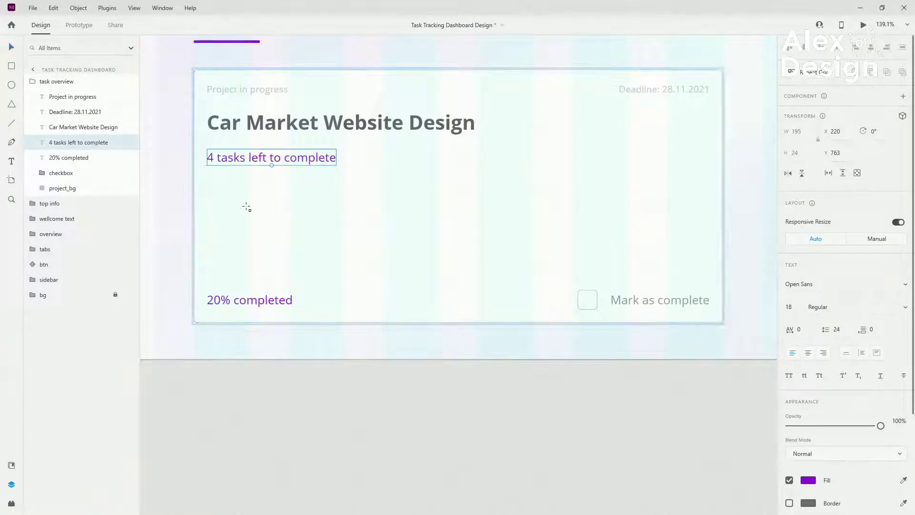
scroll(245, 206, "up", 5)
mouse_move(183, 163)
left_mouse_down()
mouse_move(216, 271)
mouse_move(409, 312)
left_mouse_up()
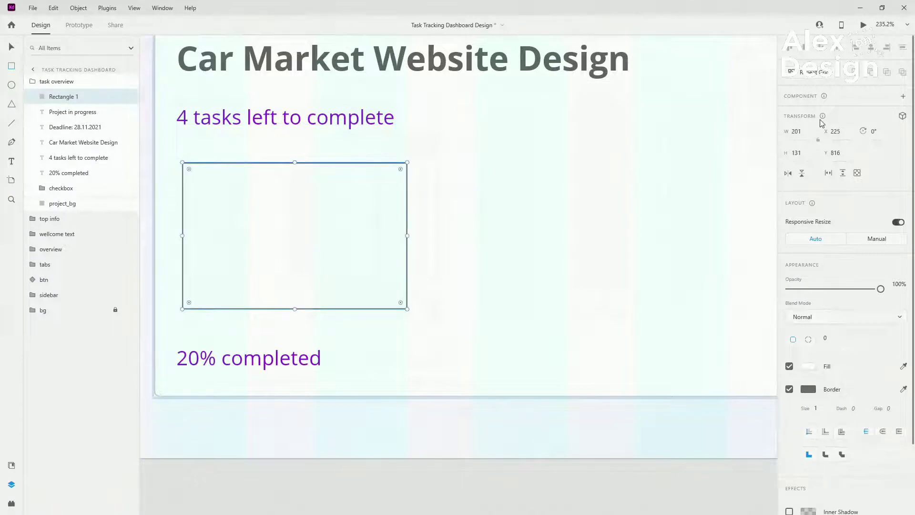
left_click(833, 338)
type("5")
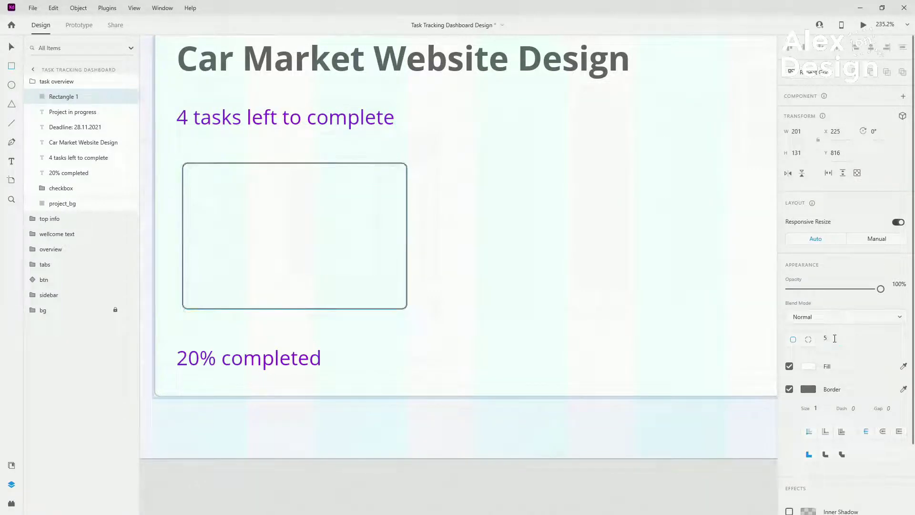
Apply the outline_grey color to the new rectangle's border.
left_click(11, 465)
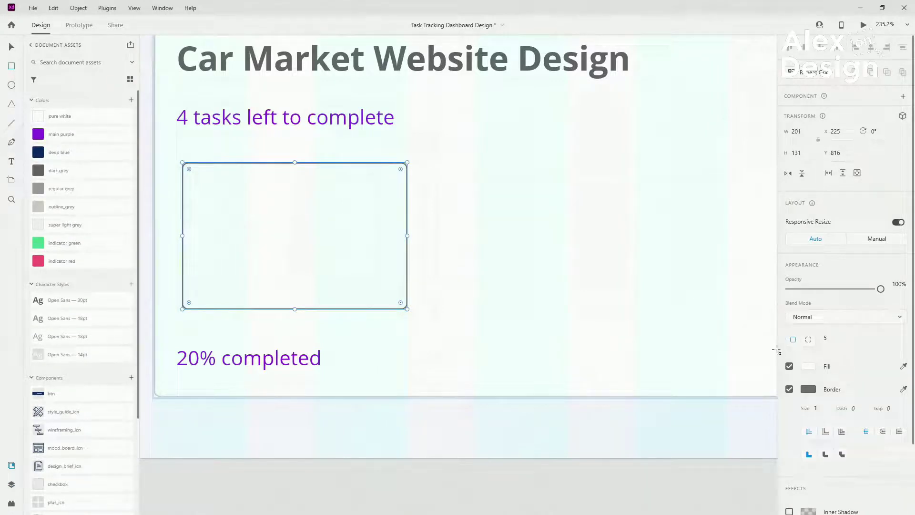
right_click(78, 208)
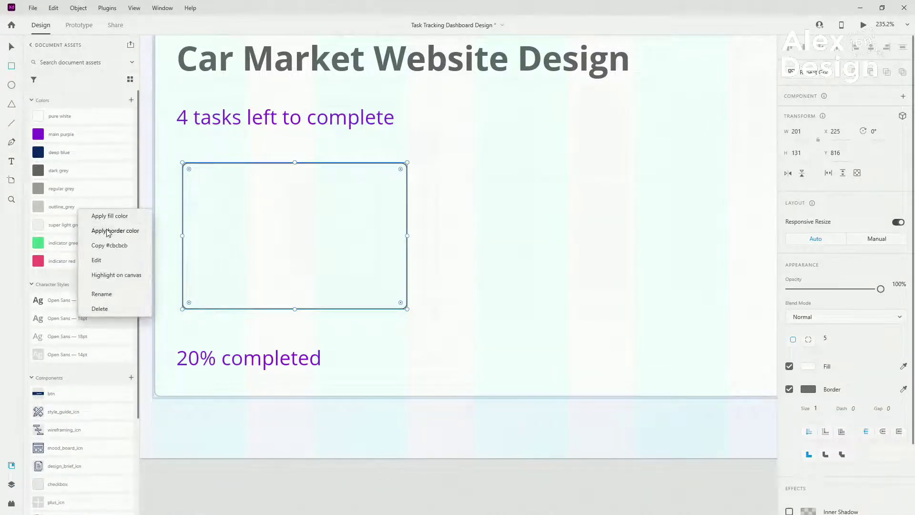
left_click(113, 228)
left_click(10, 48)
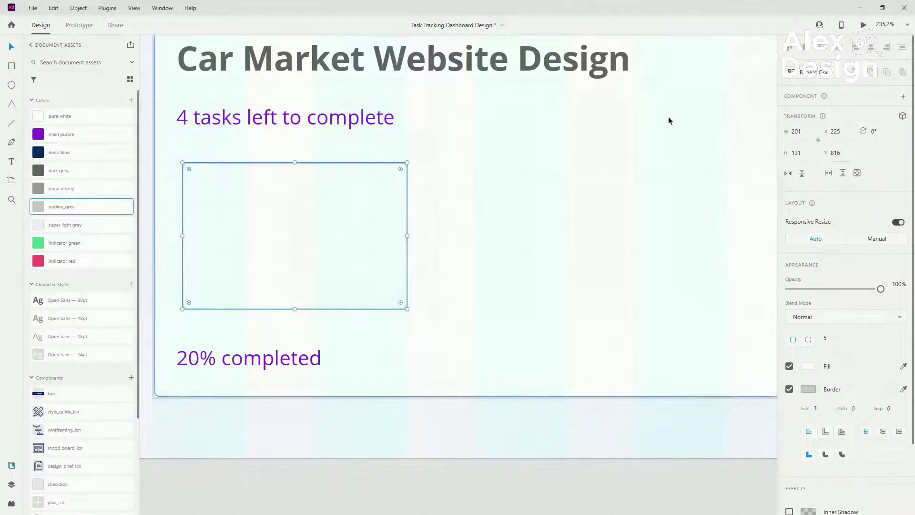
Set the rectangle's width to 163 and its height to 118.
left_click(803, 152)
left_click(811, 130)
type("163")
key("Tab")
type("11")
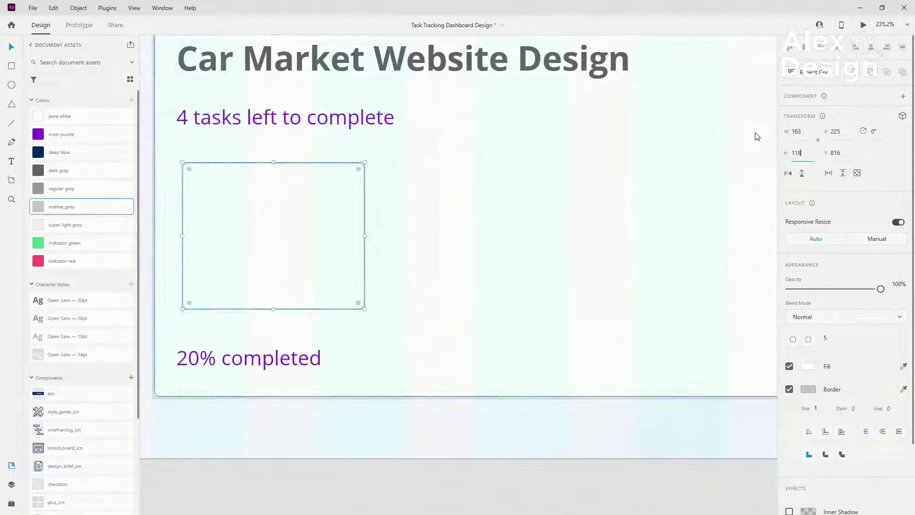
type("8")
key("Return")
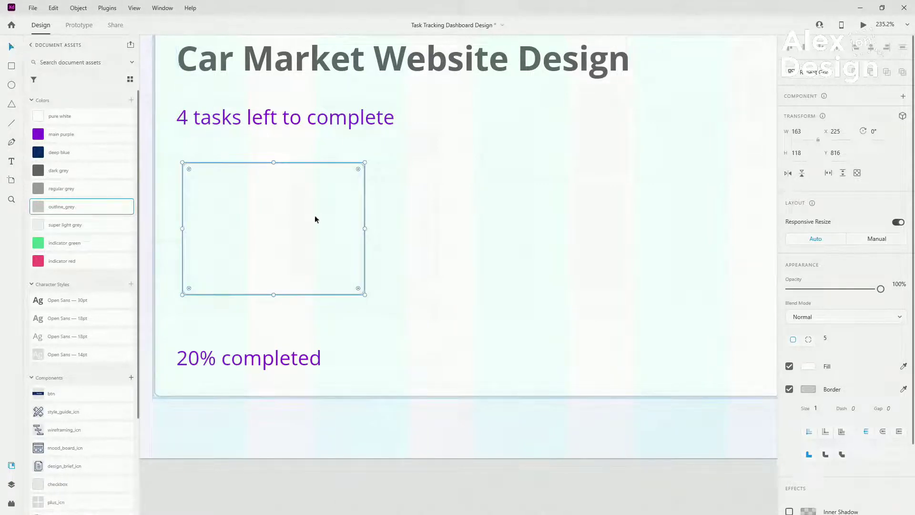
Left-align the rectangle with the card's texts at X 220 and place it 20 px below "4 tasks left to complete", at Y 807.
left_click_drag(315, 218, 310, 216)
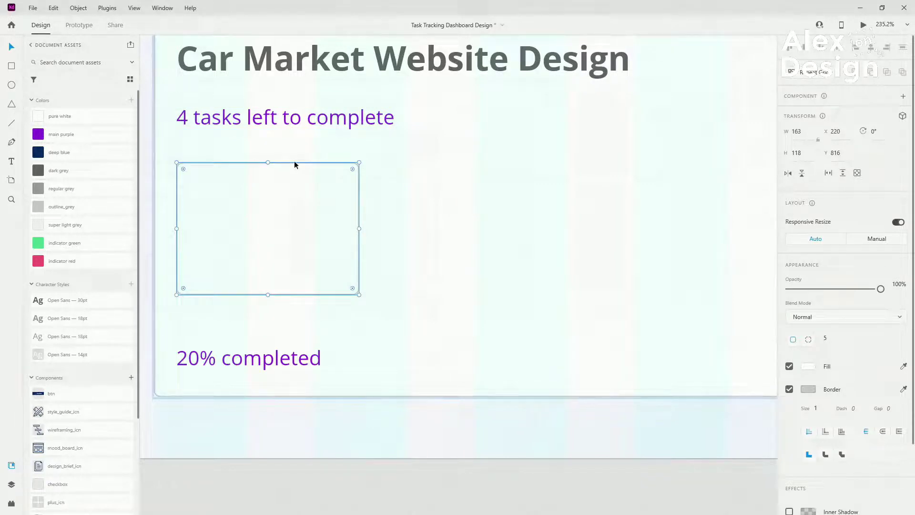
left_click_drag(320, 170, 319, 163)
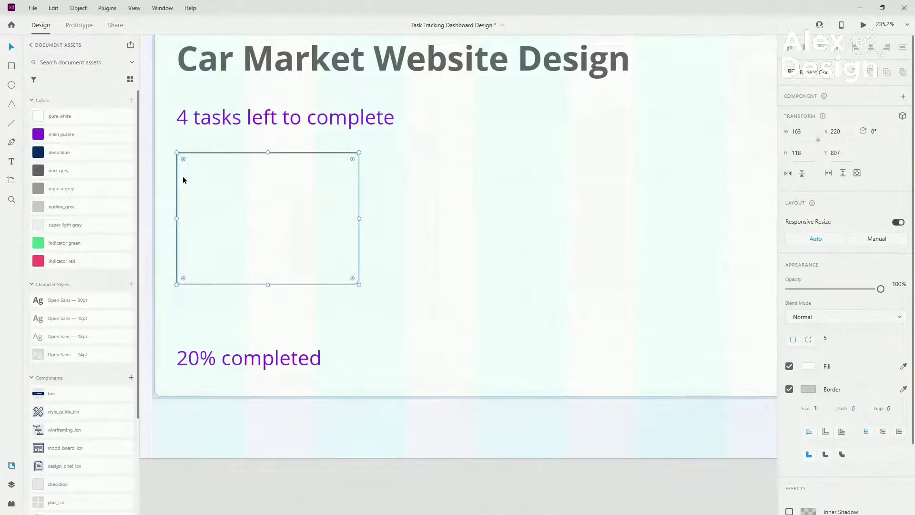
scroll(182, 179, "up", 4)
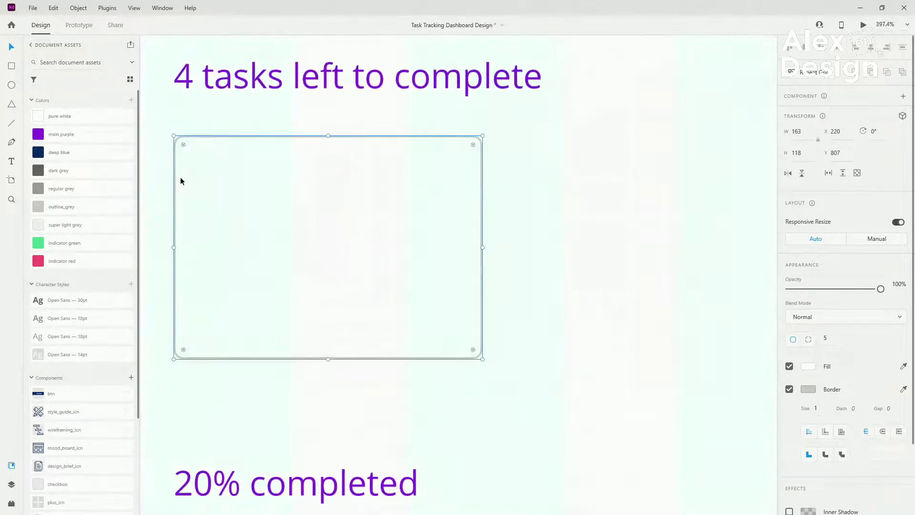
Duplicate the "20% completed" text upward into the new bordered box, keeping it left-aligned at X 220, with Y 874.
left_click(374, 481)
left_click_drag(360, 481, 359, 285, "alt")
Rename the box's rectangle layer small_task_bg and place it beneath both "20% completed" texts in the layer order.
left_click(12, 485)
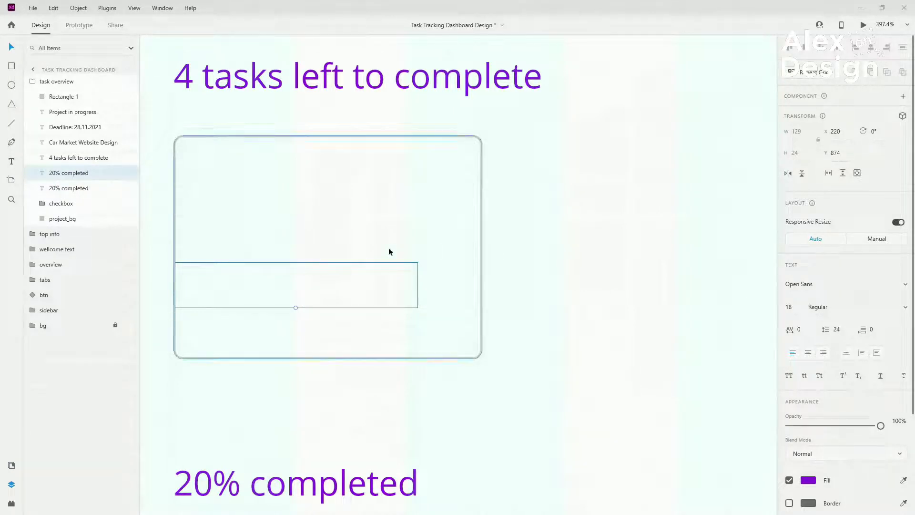
left_click(70, 98)
double_click(69, 98)
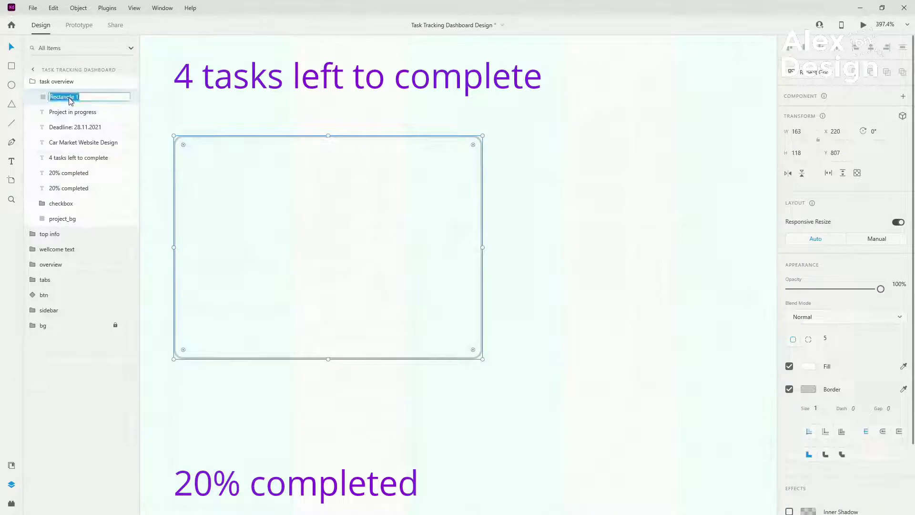
type("small_task_bg")
key("Return")
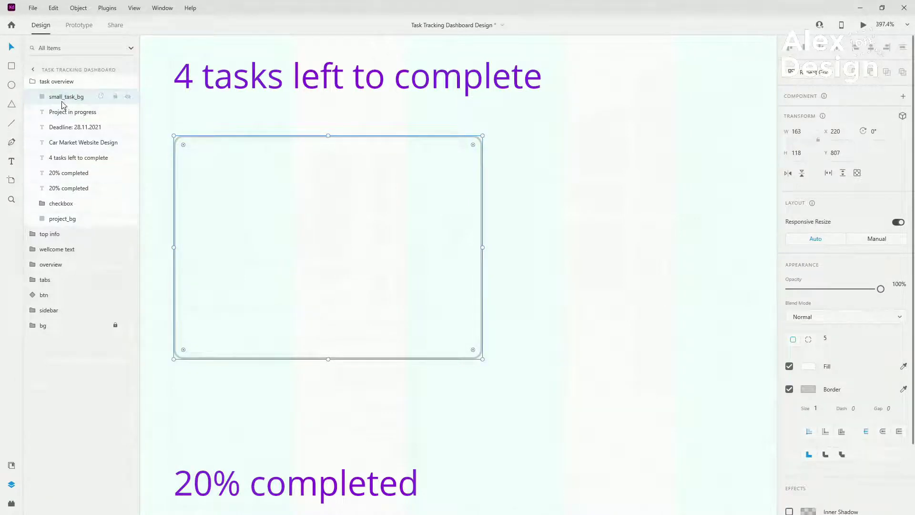
left_click_drag(76, 100, 72, 191)
Group the copied "20% completed" text with small_task_bg and name the group "project taskt 1".
left_click(284, 284)
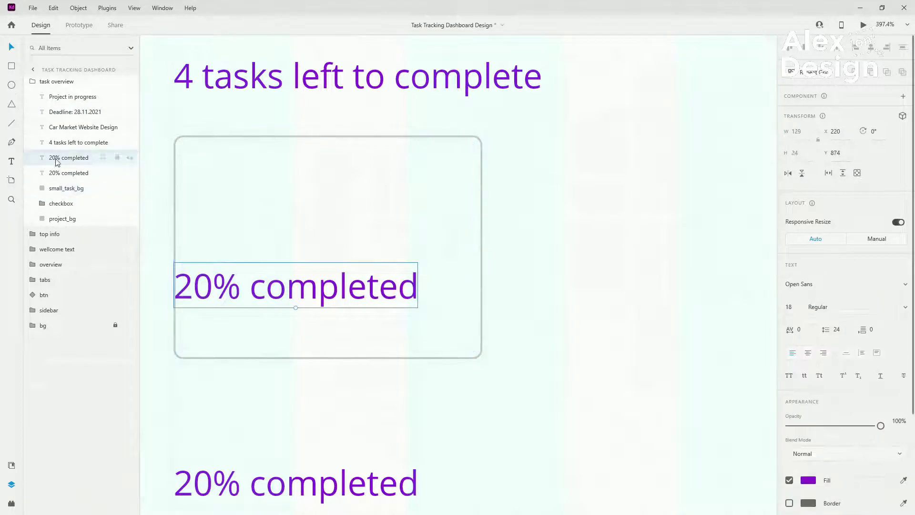
left_click(66, 188, "shift")
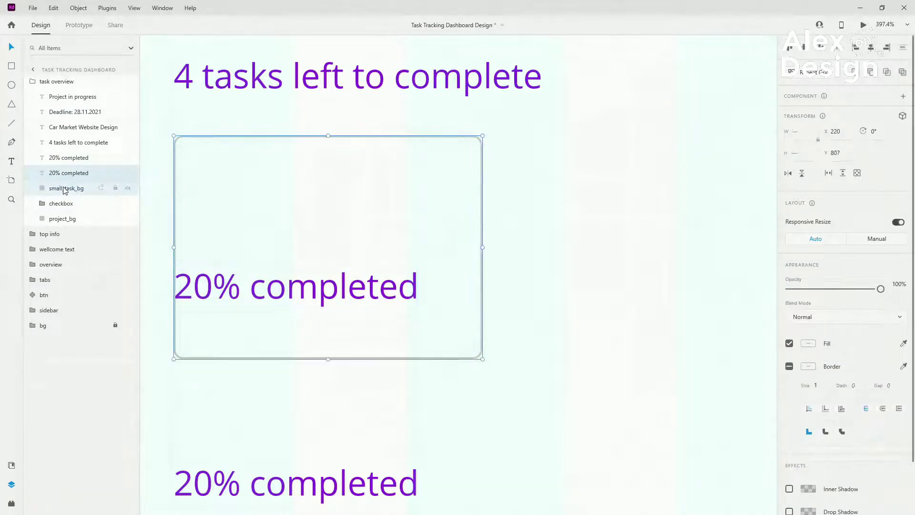
key("ctrl+g")
double_click(60, 174)
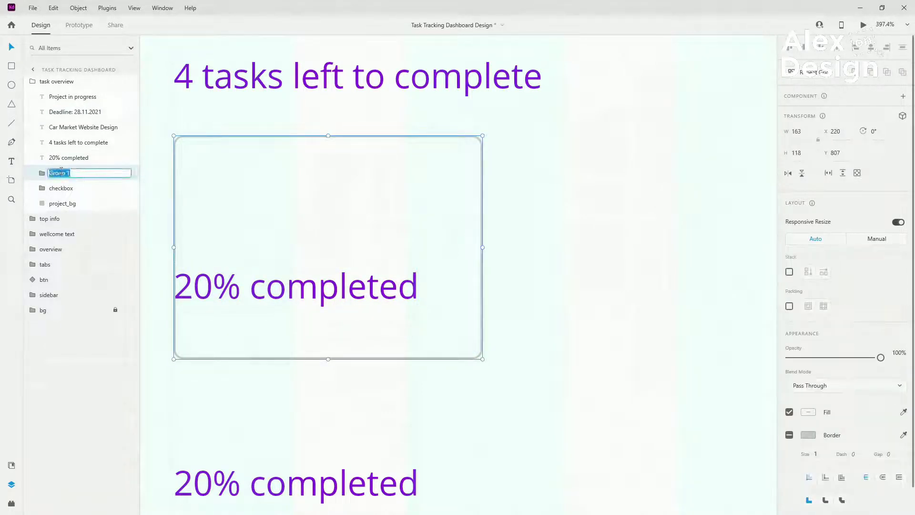
type("project taskt 1")
key("Return")
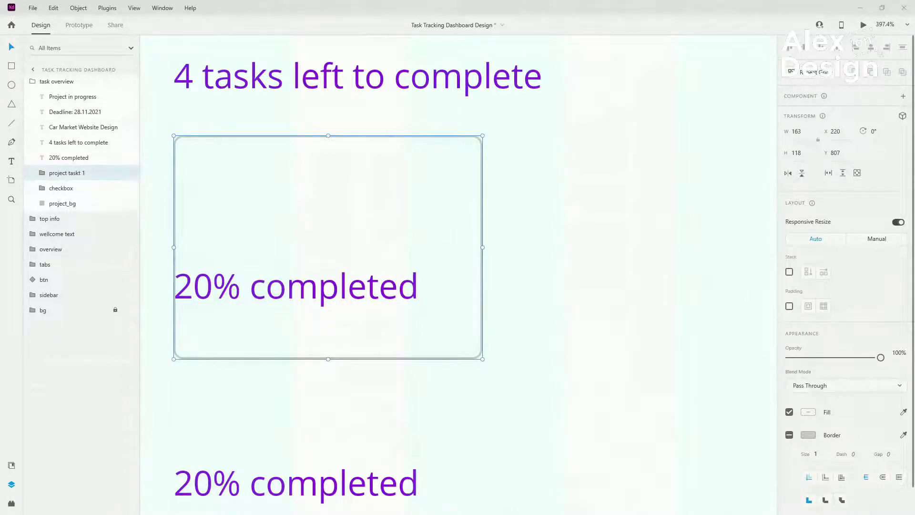
Apply the Open Sans 14pt character style and the regular grey color to the text inside the task box.
double_click(257, 293)
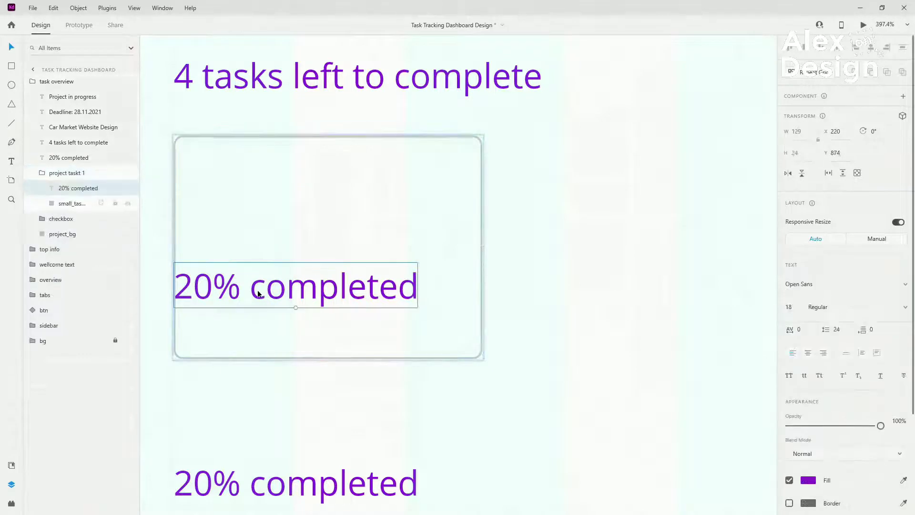
left_click(12, 464)
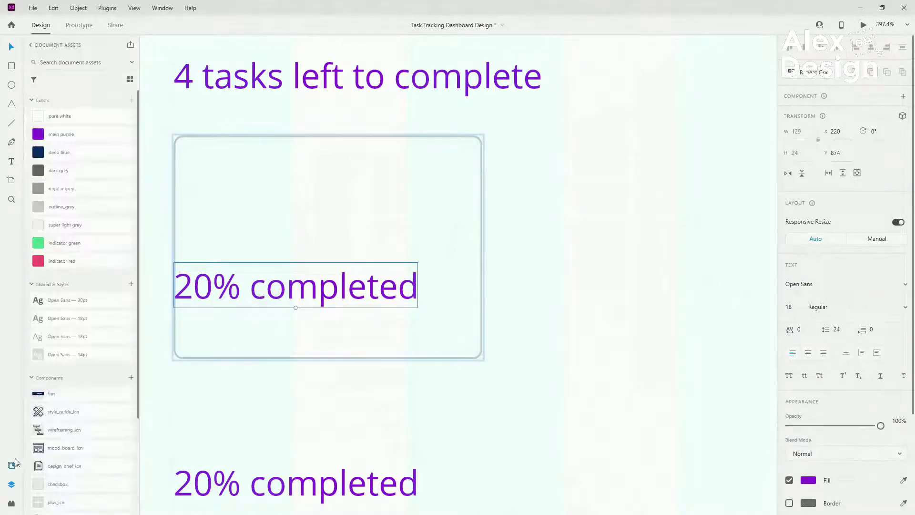
left_click(77, 351)
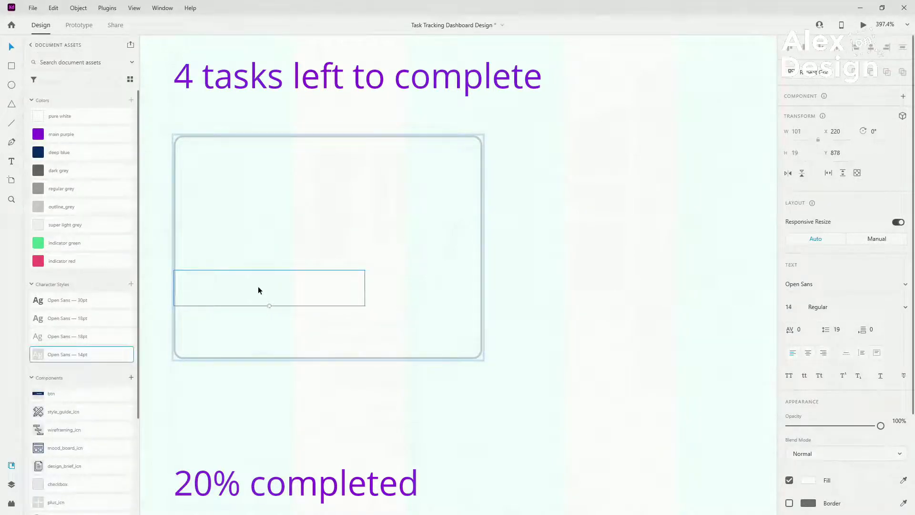
left_click(60, 191)
Replace the text inside the task box with "Finish the design brief", split into two lines after "the".
double_click(314, 294)
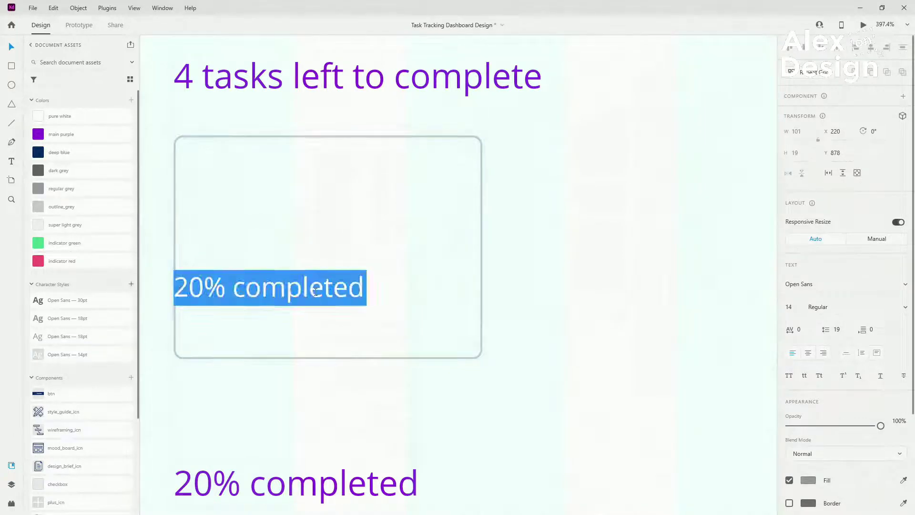
key("Left")
type("Finish")
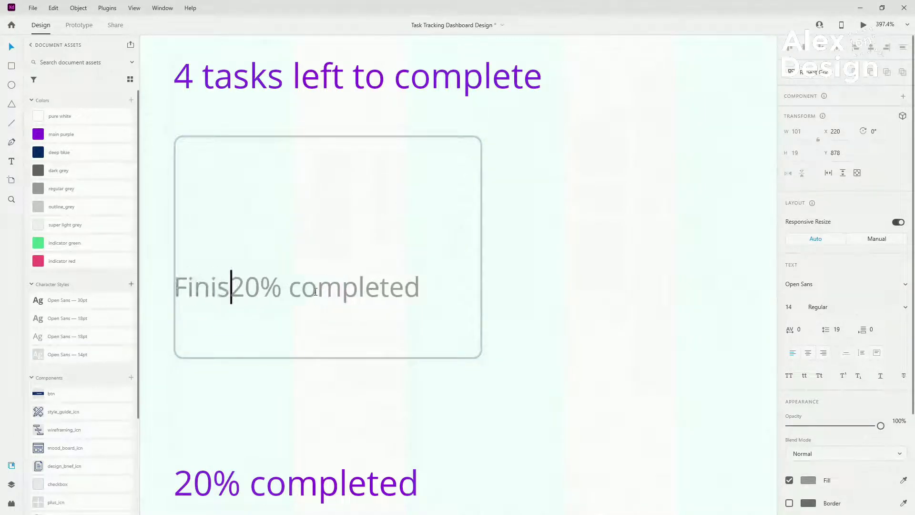
key("ctrl+a")
type("Finish")
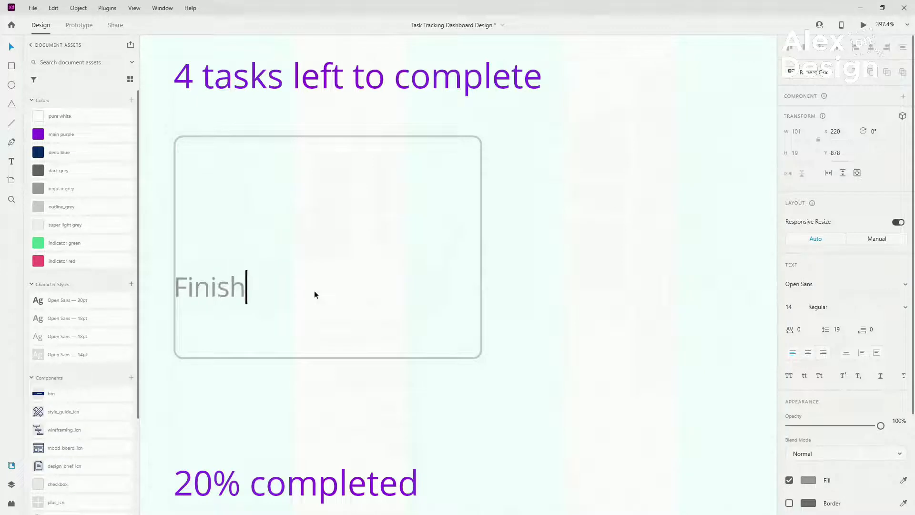
type(" the")
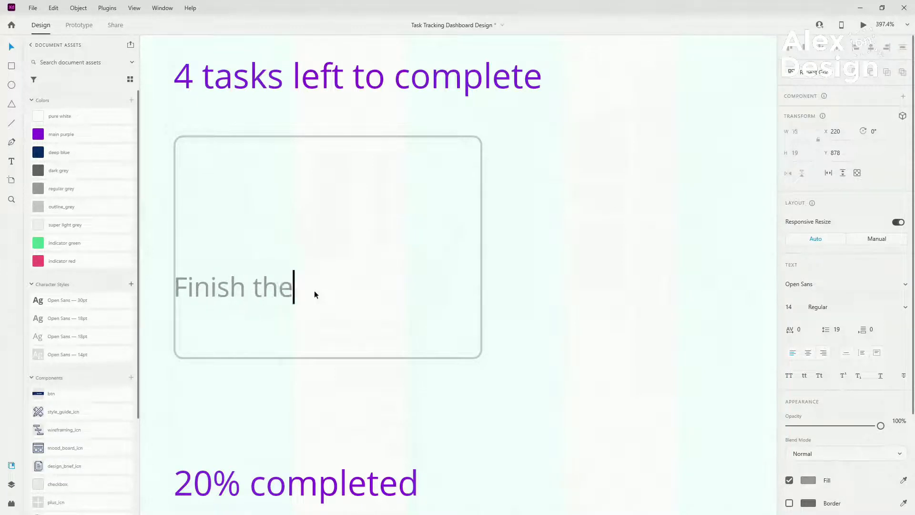
key("Return")
type("Design")
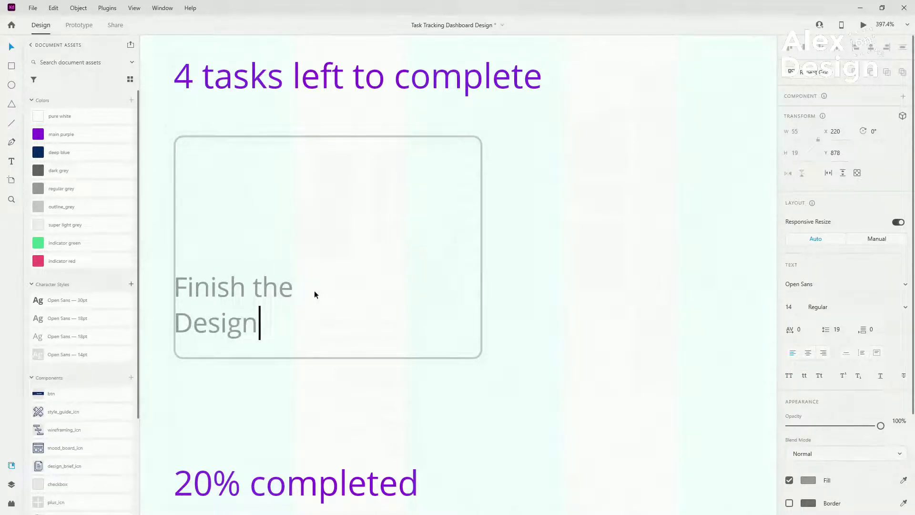
key("BackSpace")
key("BackSpace")
key("BackSpace")
key("BackSpace")
key("BackSpace")
key("BackSpace")
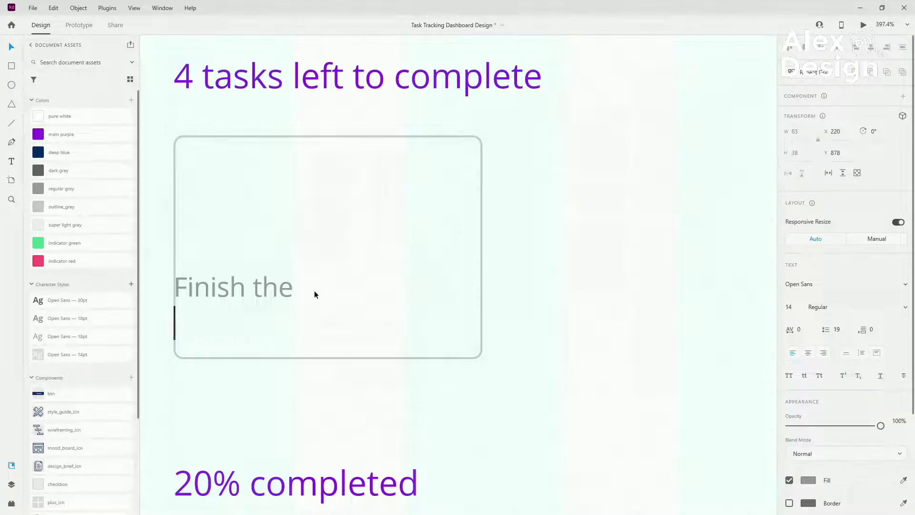
type("design brief")
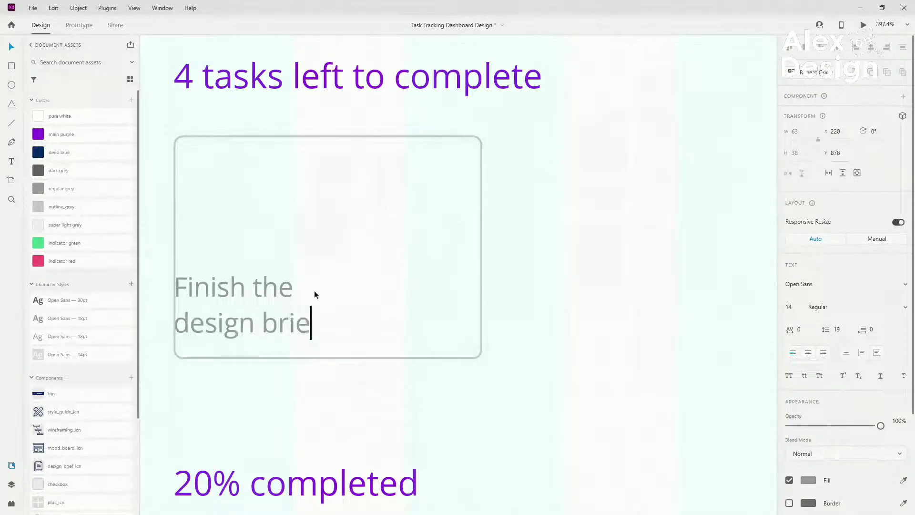
key("Escape")
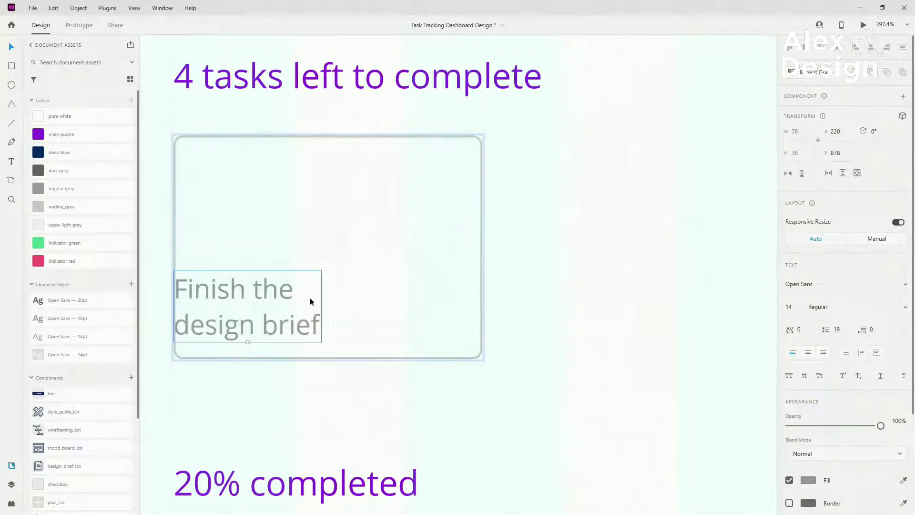
Duplicate the "Finish the design brief" text below itself, color the copy outline_grey and change its wording to "3 days left".
left_click_drag(279, 294, 271, 323)
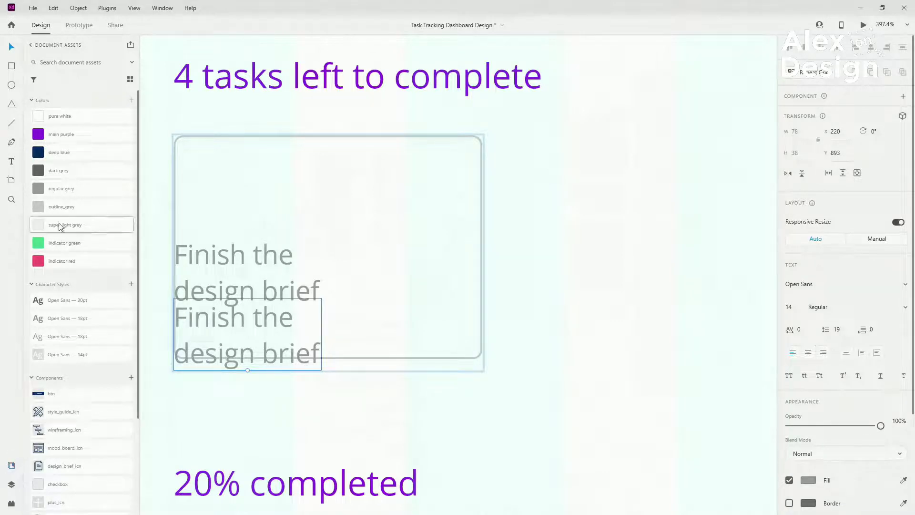
key("ctrl+shift+y")
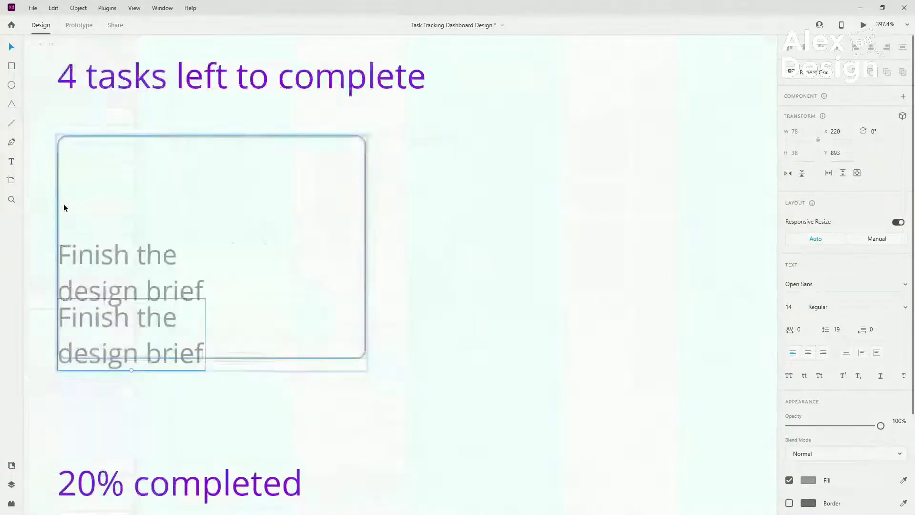
left_click(12, 465)
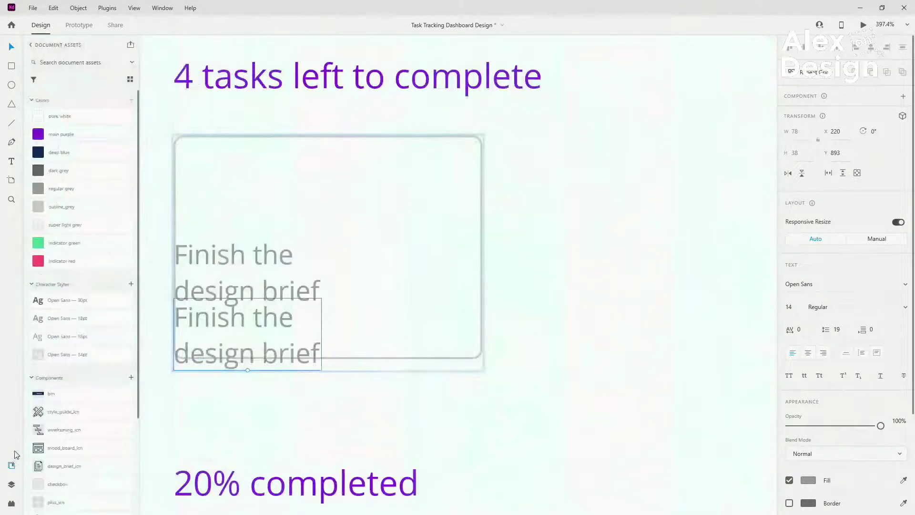
double_click(268, 327)
type("3 days legt")
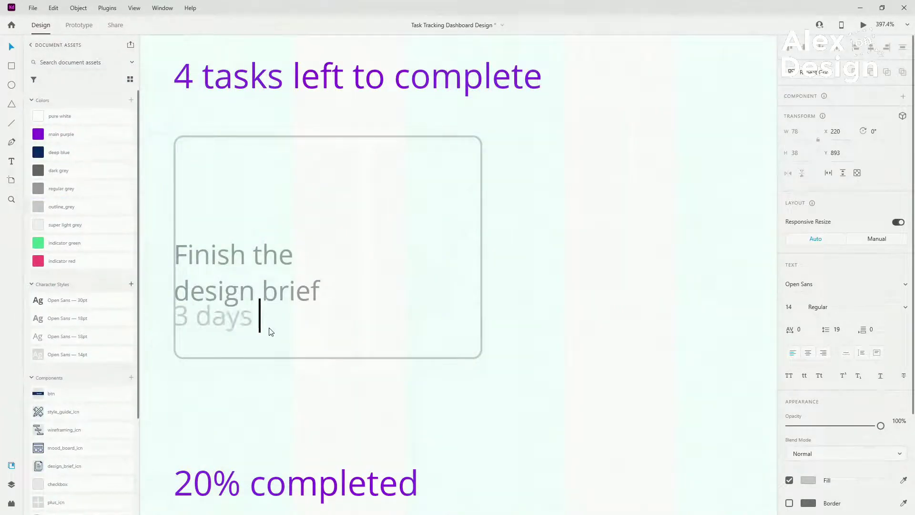
key("BackSpace")
key("BackSpace")
type("ft")
key("Escape")
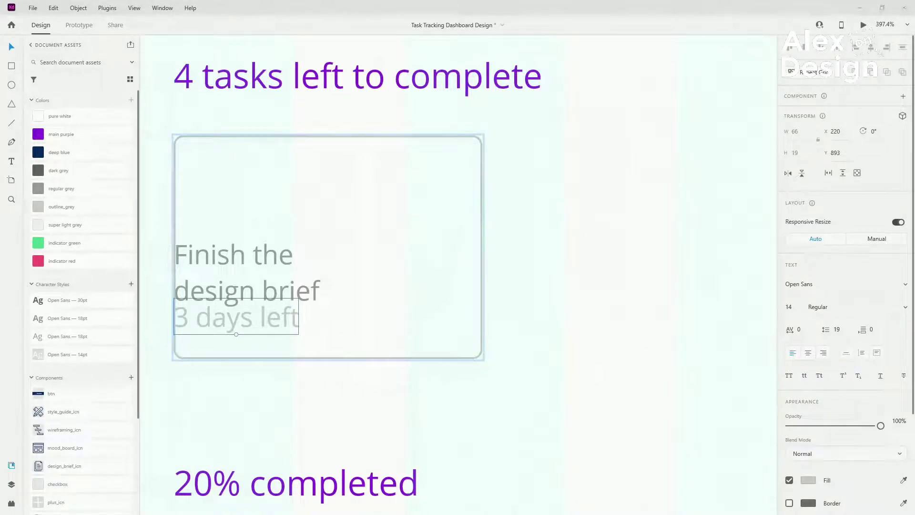
Position "3 days left" at Y 896 and shift both task texts 20 px inward from the box's left edge, to X 240.
left_click_drag(275, 320, 276, 345)
key("shift+Up")
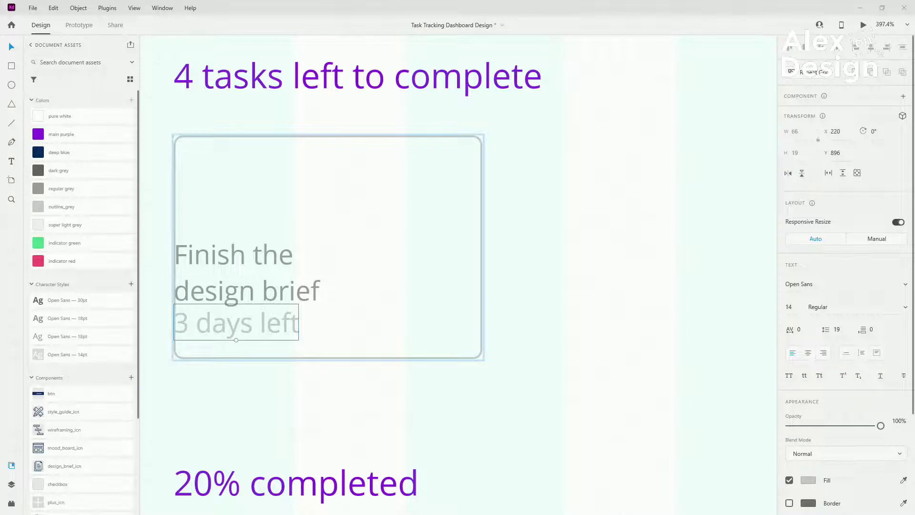
left_click(235, 260, "shift")
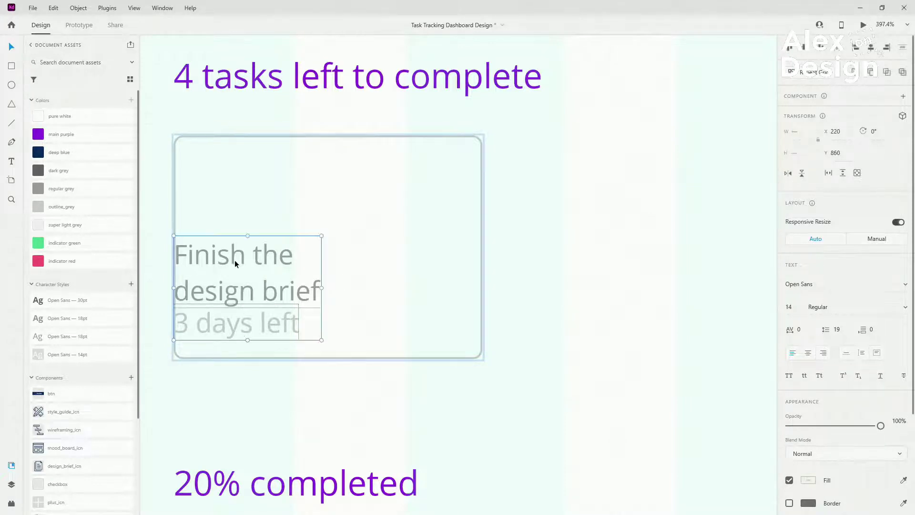
key("shift+Right")
key("shift+Right")
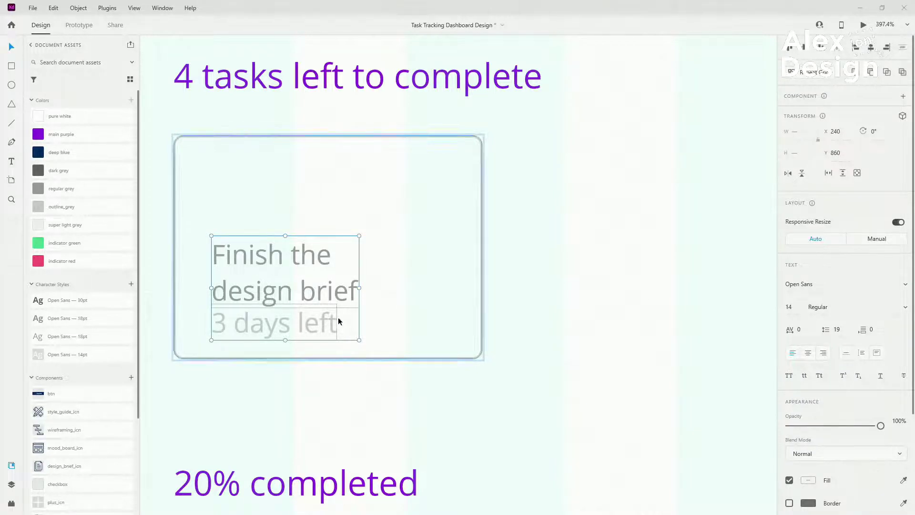
Raise the "Finish the design brief" text to Y 848, leaving a gap above "3 days left".
left_click(338, 298)
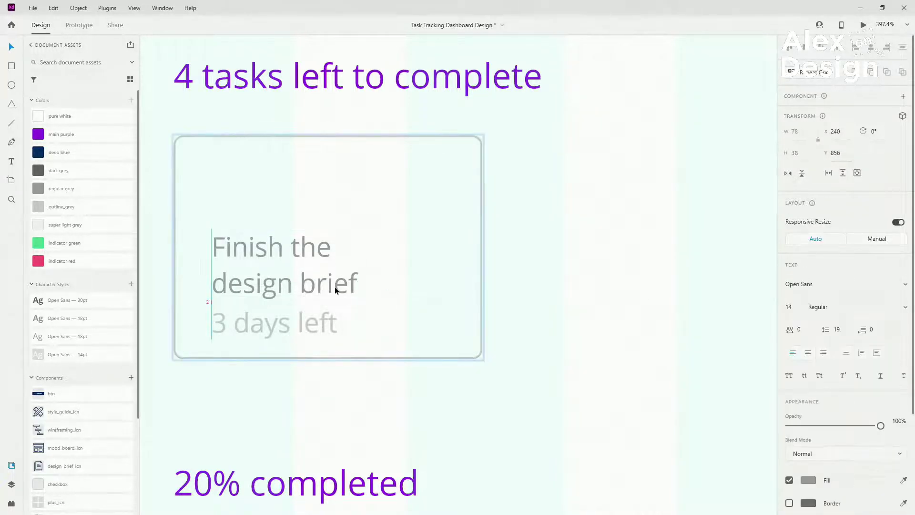
key("Up")
key("Up")
key("shift+Up")
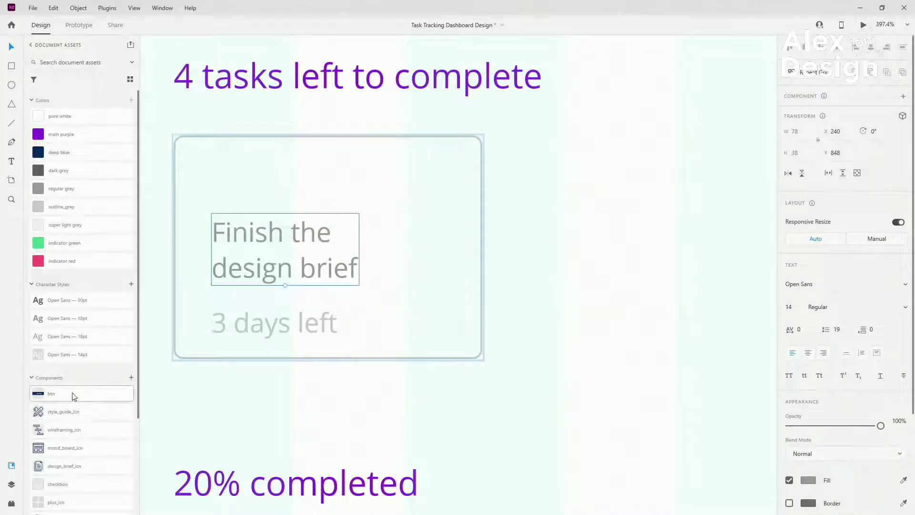
Place the design_brief_icn component above the task text, left-aligned with it at X 240, with Y 817.12.
left_click(64, 466)
left_click_drag(64, 466, 233, 164)
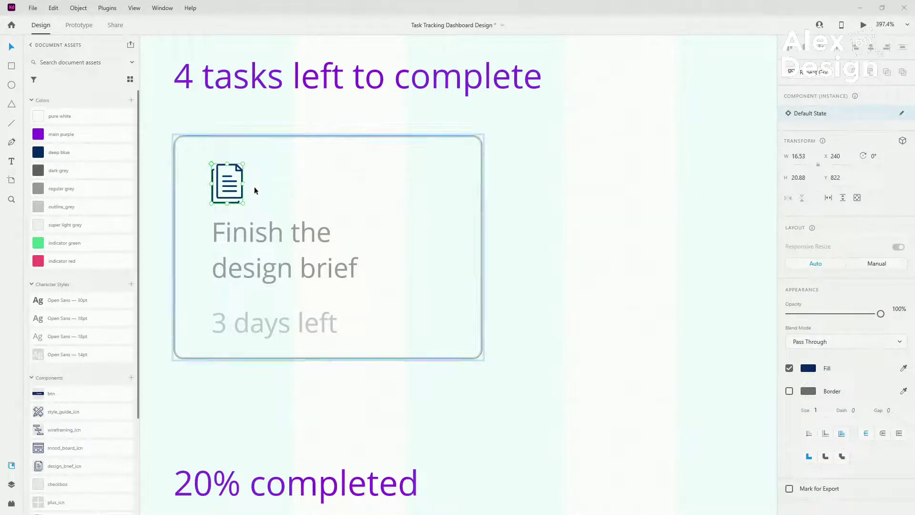
left_click_drag(235, 199, 235, 189)
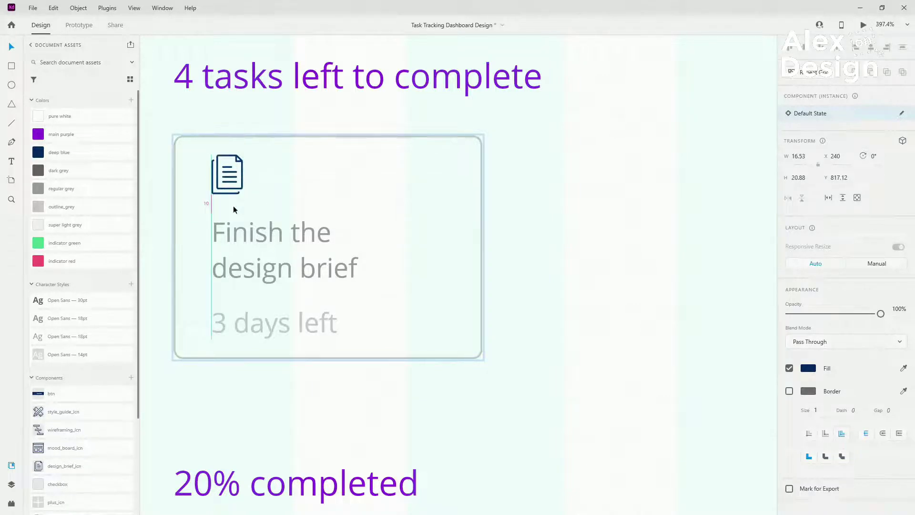
Select the icon with both task texts and center them vertically inside the box, at Y 817.06.
left_click(263, 239, "shift")
left_click(275, 318, "shift")
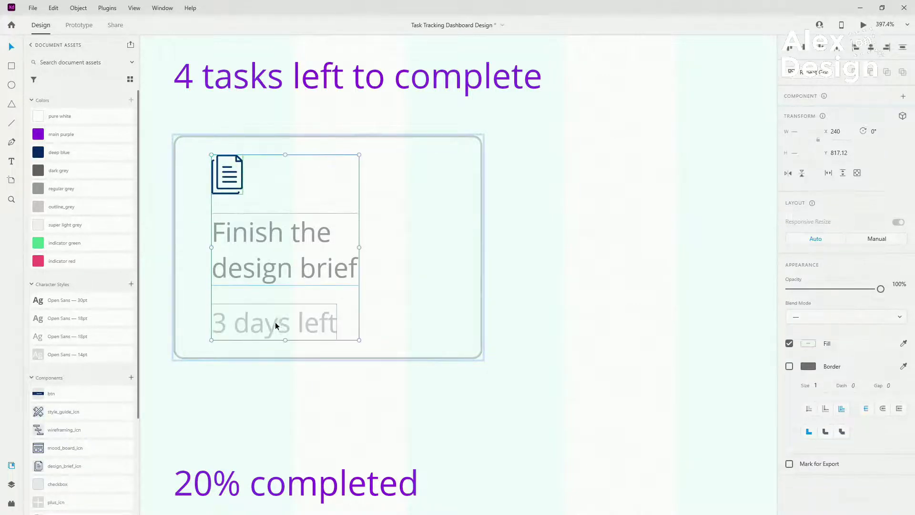
left_click_drag(276, 322, 274, 323)
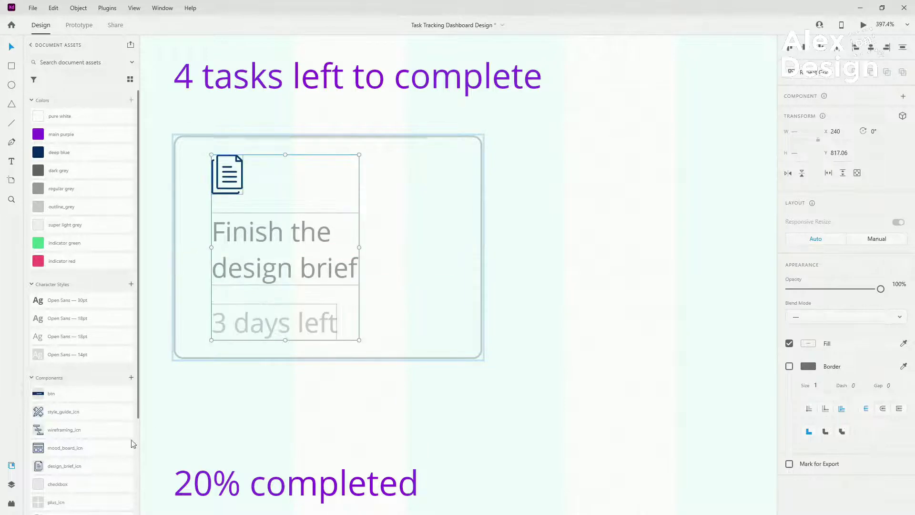
Move the "Finish the design brief" layer above "3 days left" inside project taskt 1, and collapse the group.
left_click(12, 484)
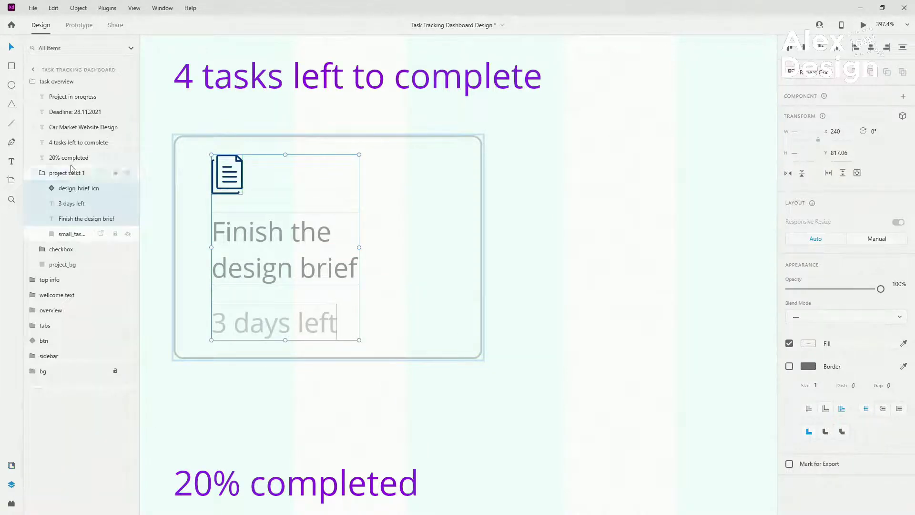
left_click(71, 234)
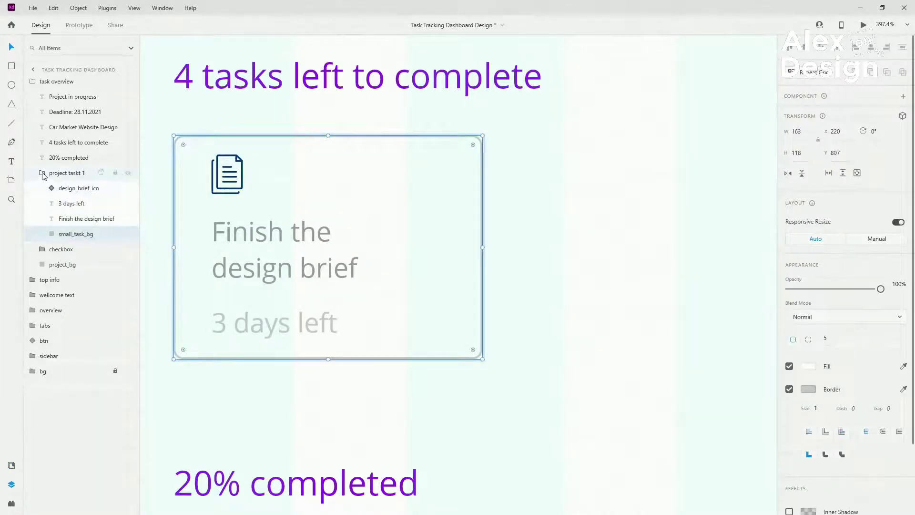
left_click(87, 220)
left_click_drag(87, 220, 76, 195)
left_click(129, 173)
scroll(319, 170, "down", 5)
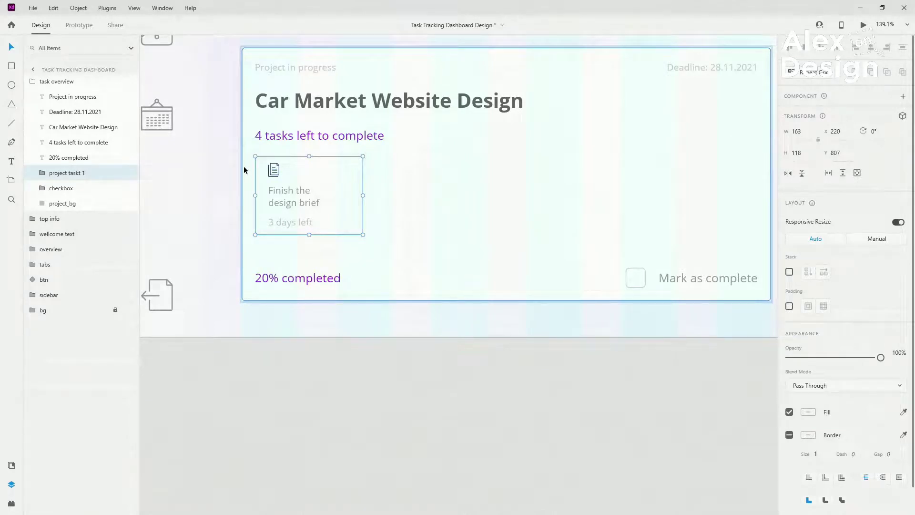
Group the project taskt 1 box inside task overview and name the new group "project tasks".
key("ctrl+g")
double_click(63, 172)
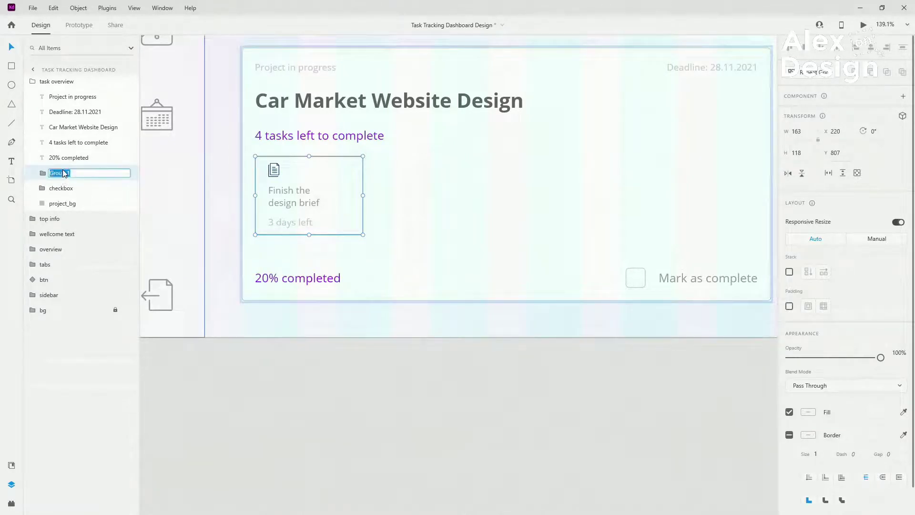
type("project")
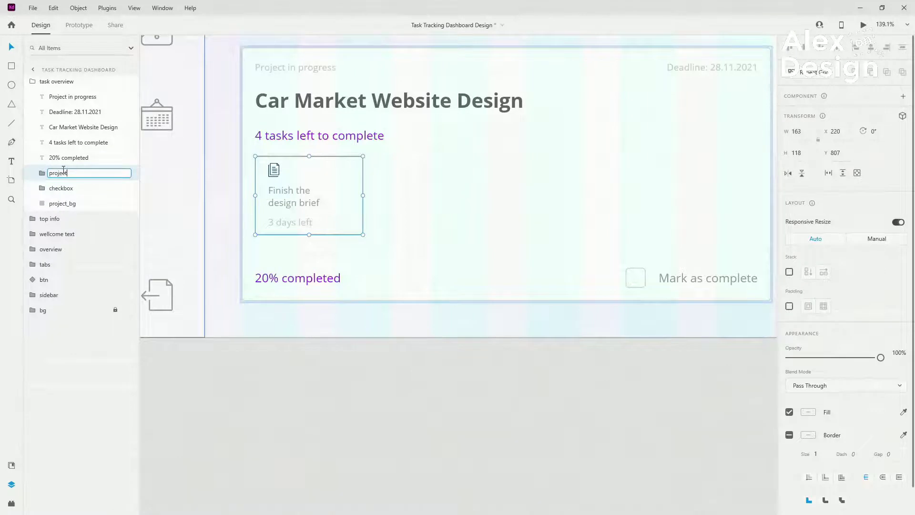
type(" tasks")
key("Return")
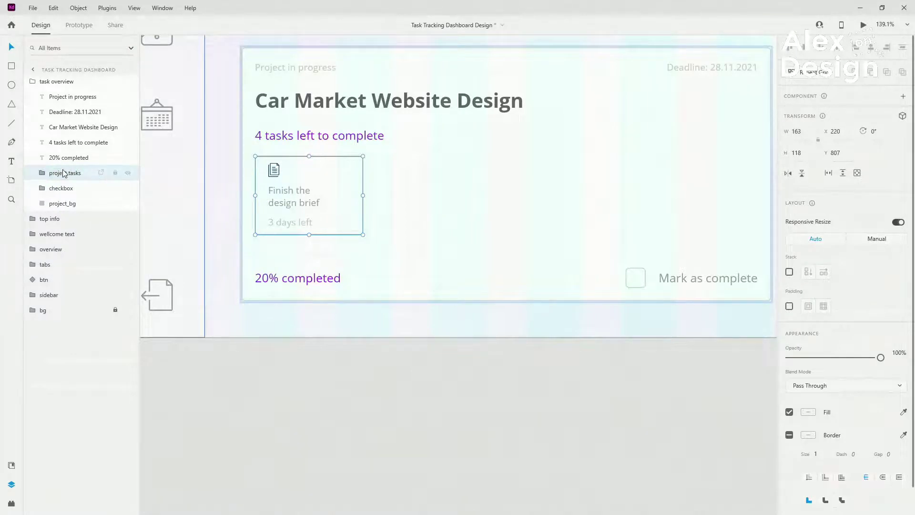
Turn on a horizontal stack for the project tasks group and duplicate its task box three times.
left_click(789, 272)
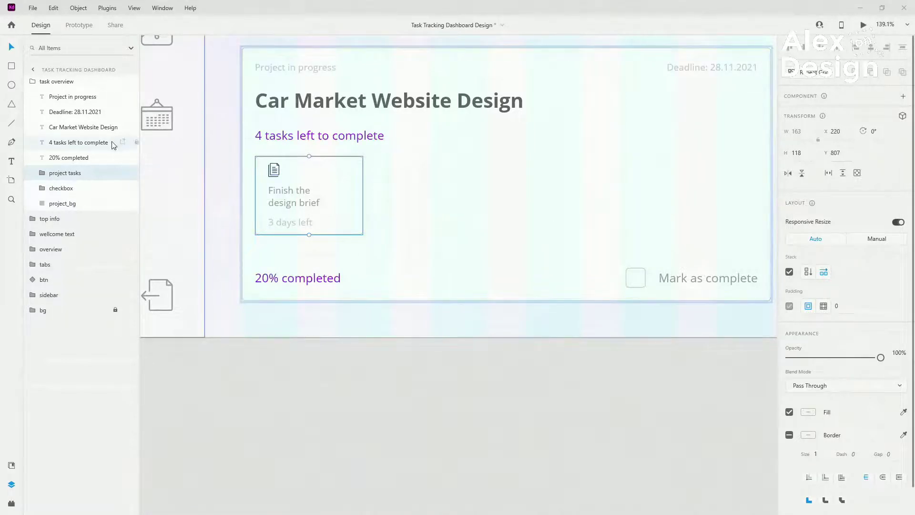
left_click(42, 173)
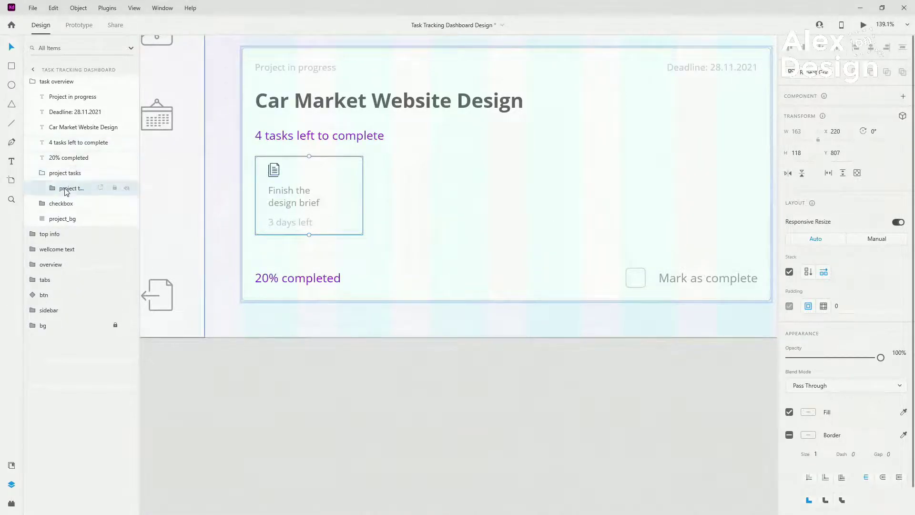
left_click(66, 191)
key("ctrl+d")
key("ctrl+d")
key("ctrl+d")
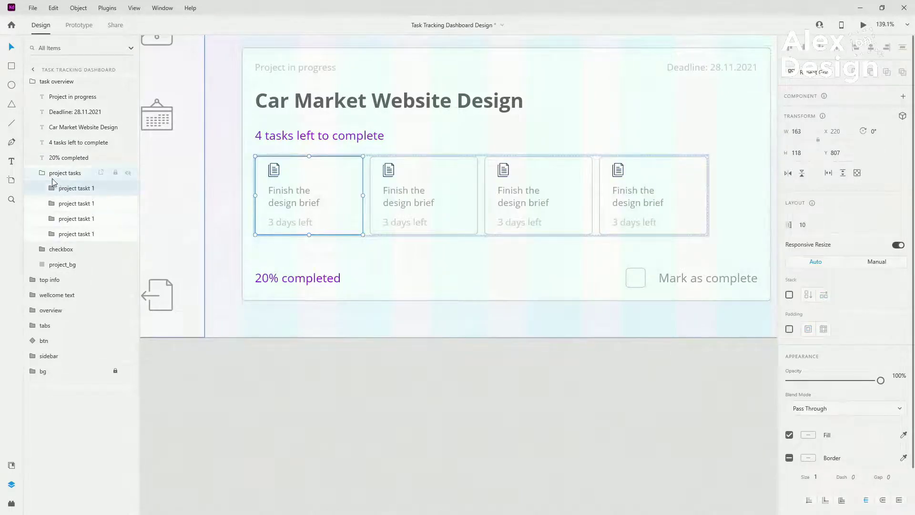
Set the stack spacing between the four task boxes in project tasks to 35.
left_click(42, 173)
left_click(858, 272)
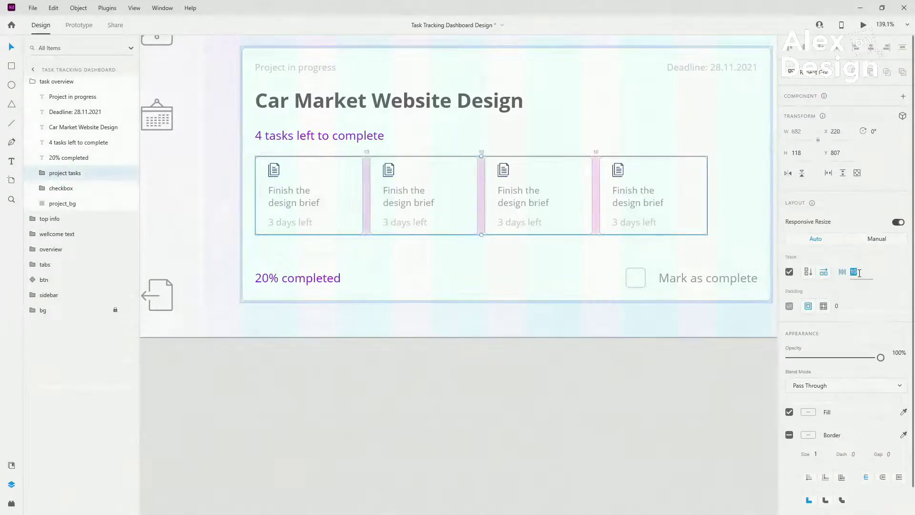
type("35")
key("Return")
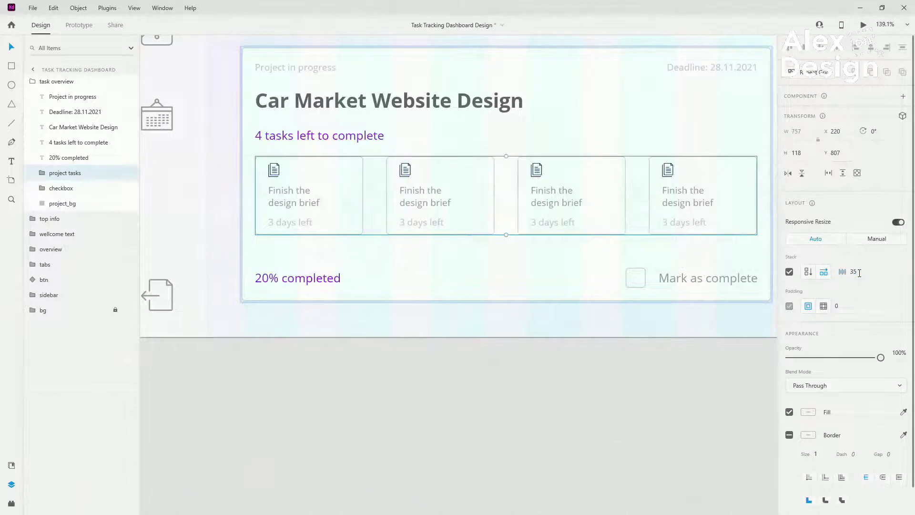
key("alt")
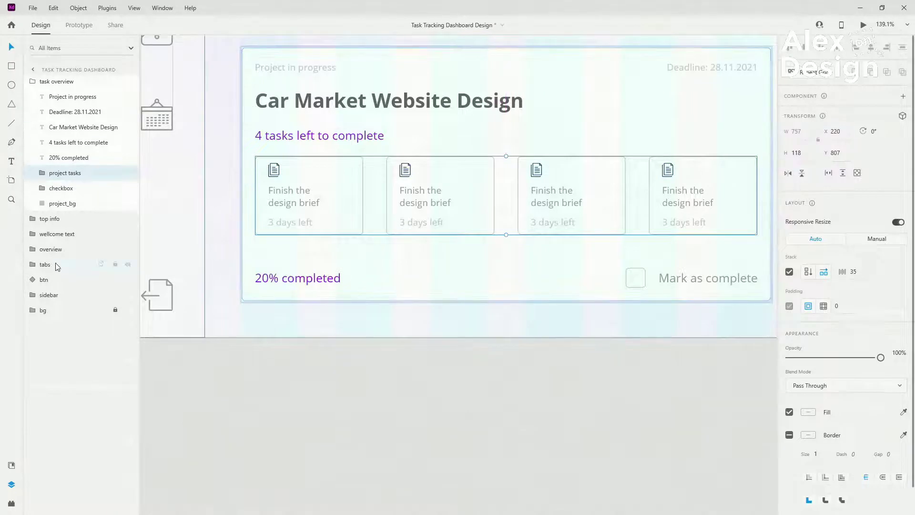
Rename the first two task box groups in project tasks as "project task 1" and "project task 2".
left_click(42, 172)
left_click(76, 203)
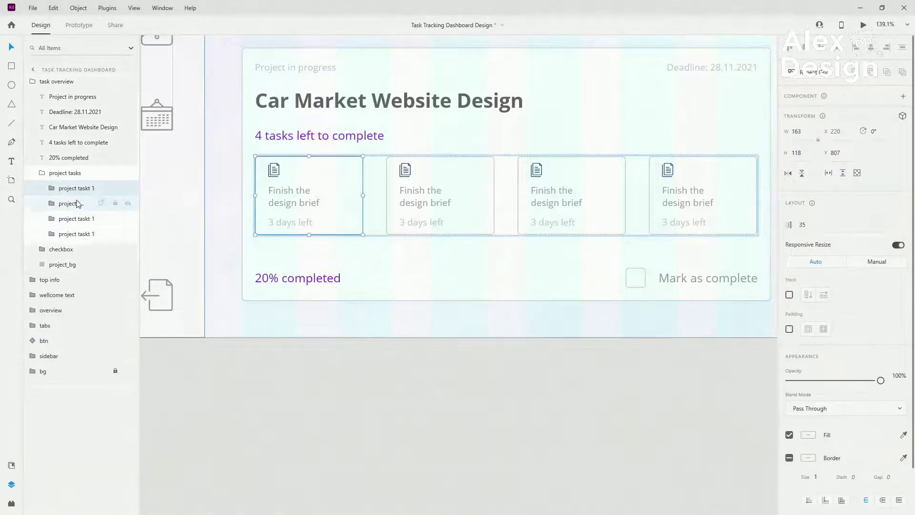
double_click(76, 203)
key("Right")
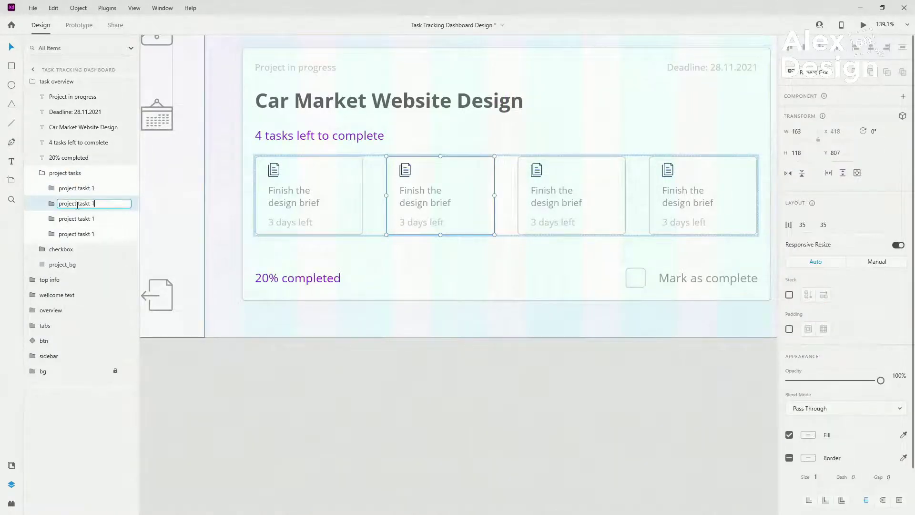
type("2")
key("Return")
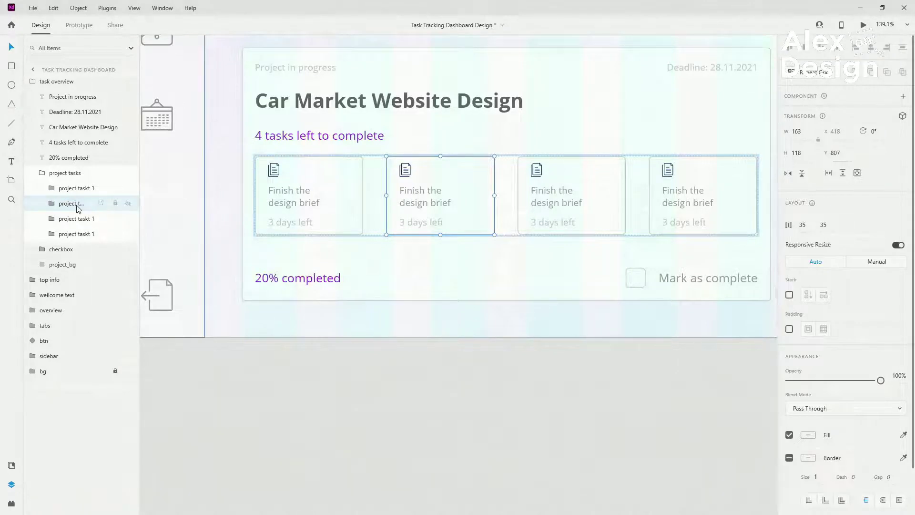
left_click(76, 188)
double_click(76, 189)
key("Right")
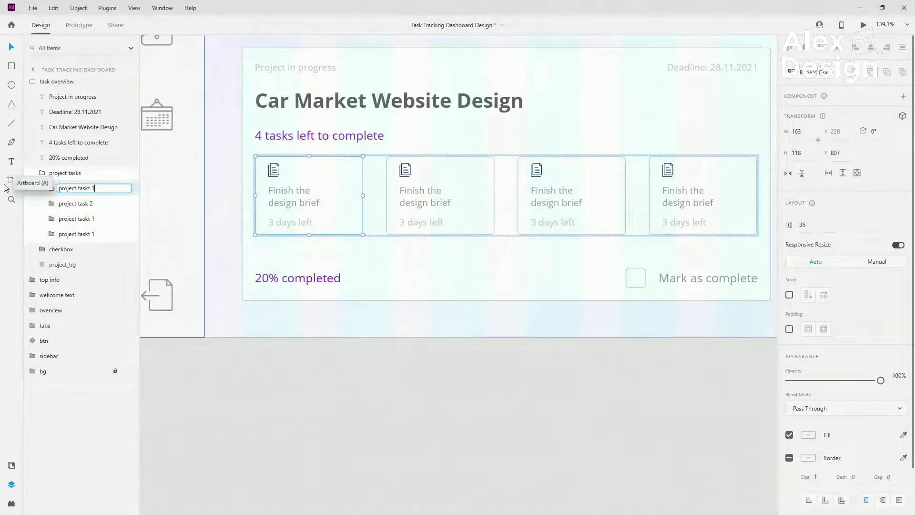
type("1")
key("Return")
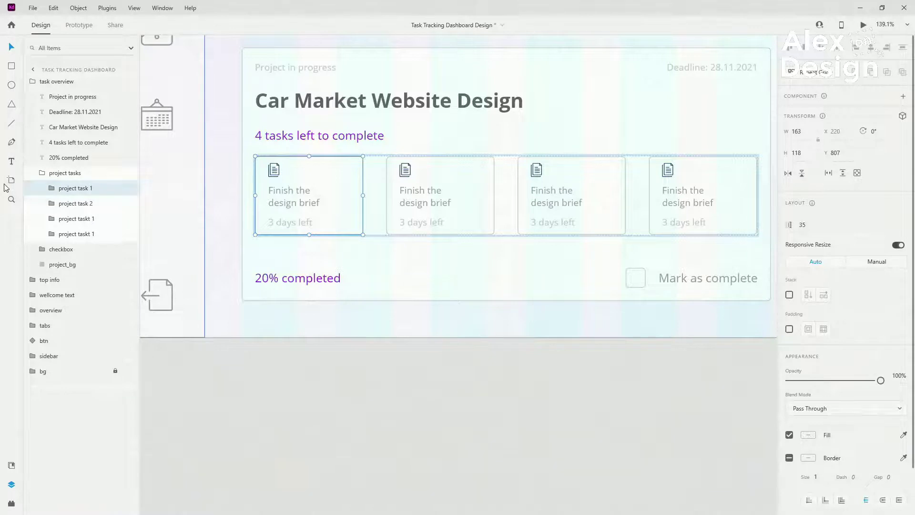
Rename the last two task box groups in project tasks as "project task 3" and "project task 4".
left_click(67, 218)
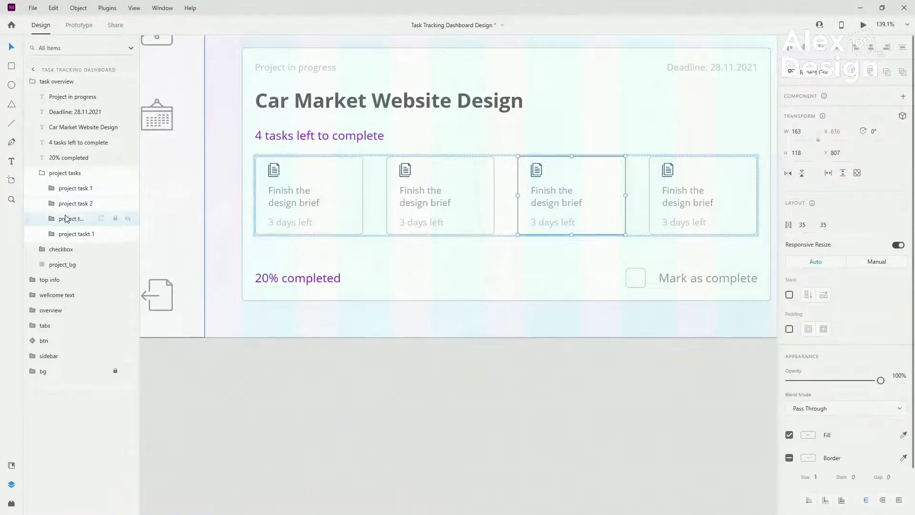
double_click(67, 218)
key("Right")
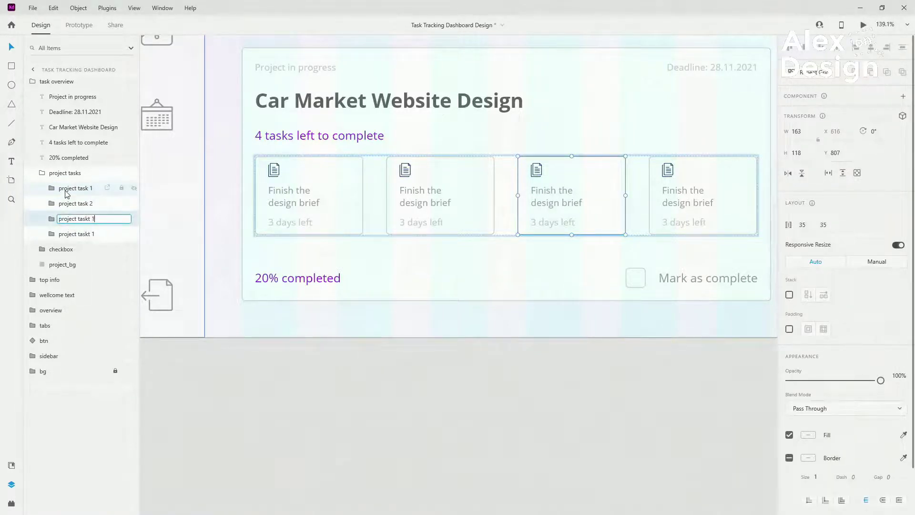
key("Return")
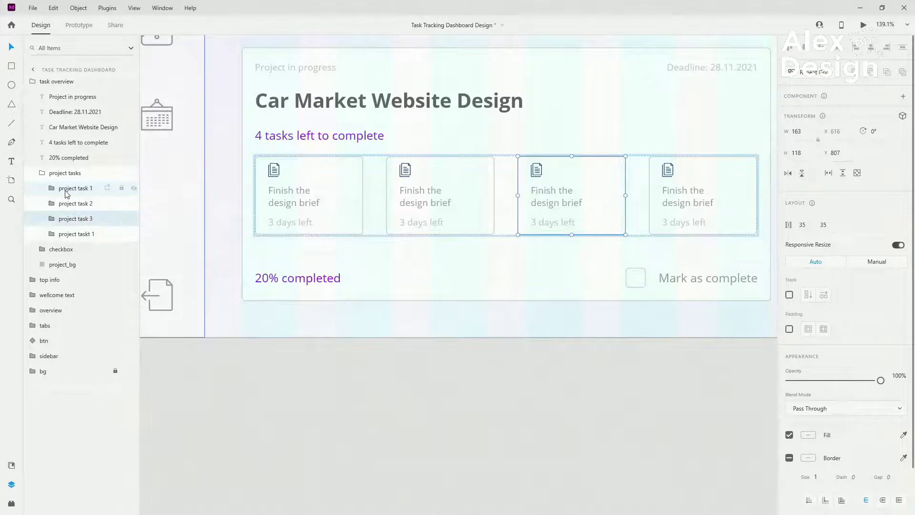
double_click(75, 234)
key("Right")
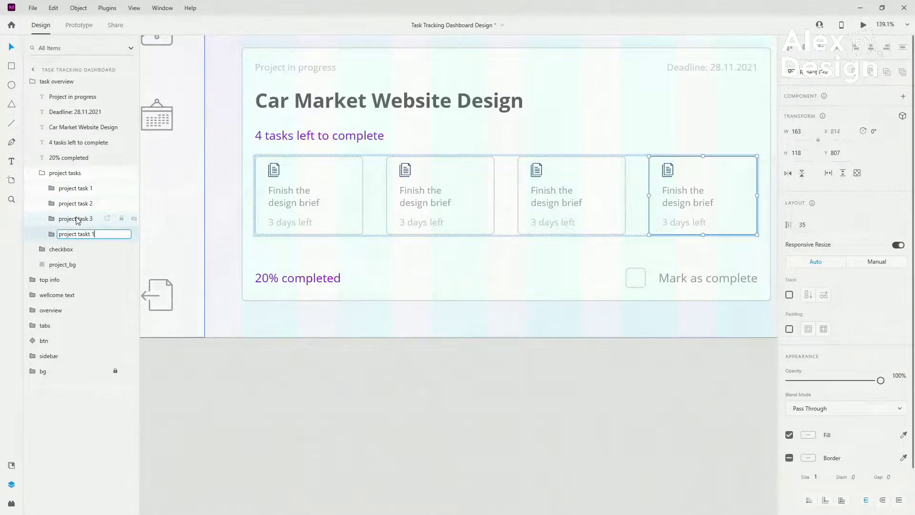
key("Return")
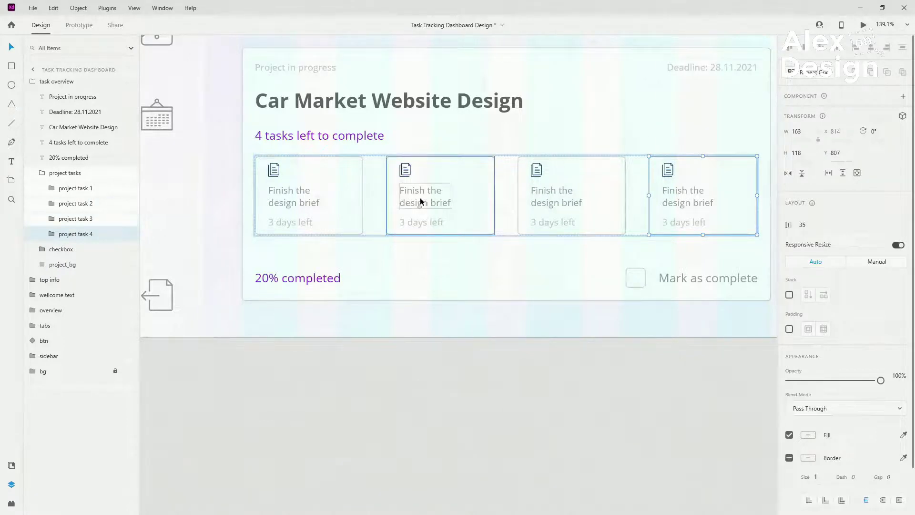
Change the remaining time text in the second task box to "14 days left".
double_click(427, 223)
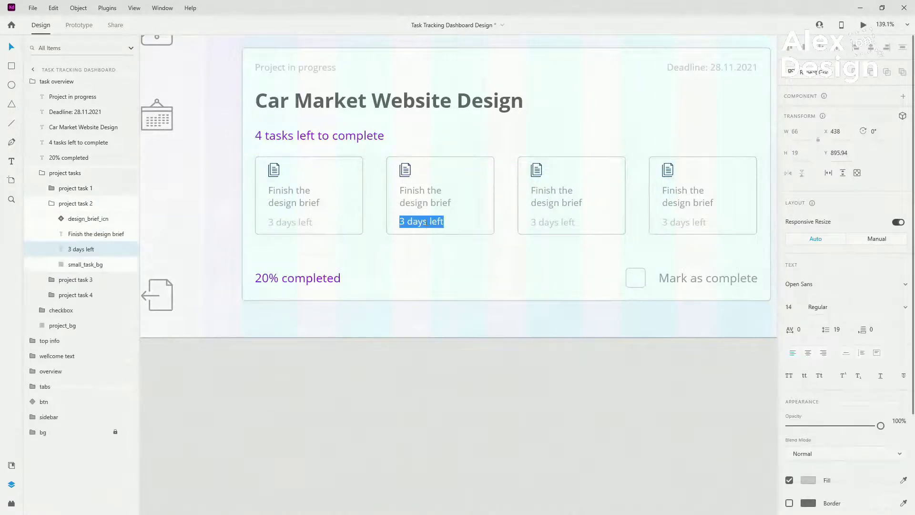
key("Left")
key("shift+Right")
type("14")
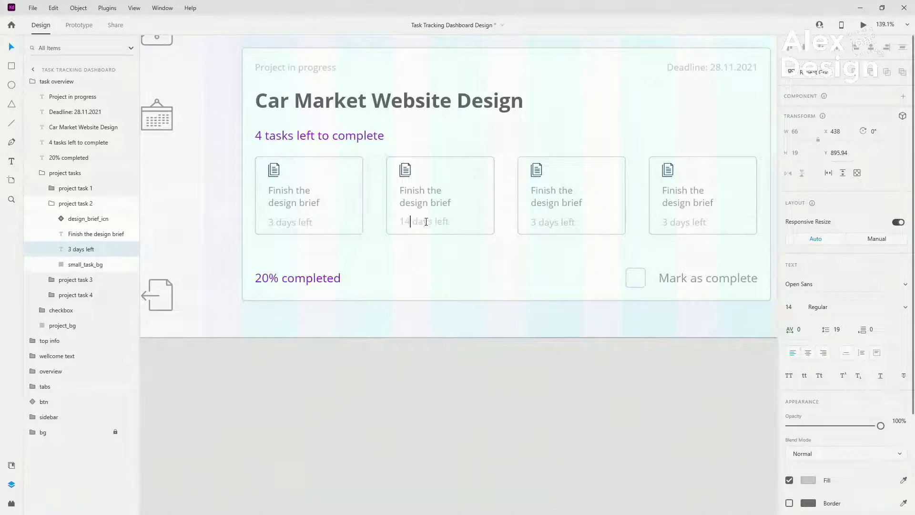
key("Escape")
Change the remaining time text in the third task box to "28 days left".
double_click(534, 223)
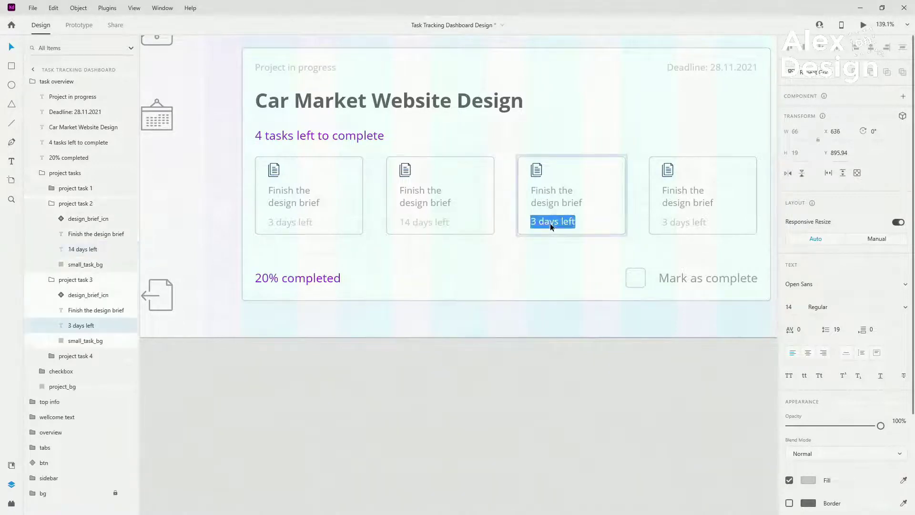
key("Left")
key("shift+Right")
type("28")
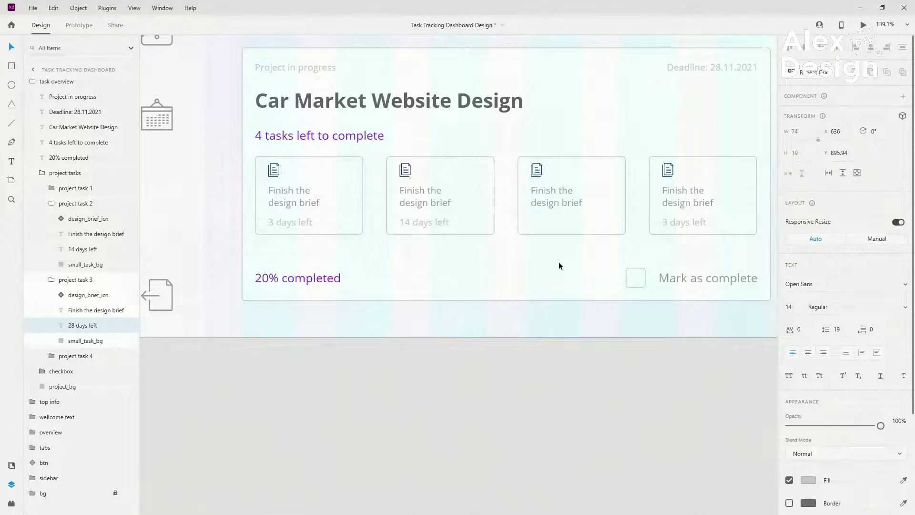
Change the remaining time text in the fourth task box to "64 days left".
double_click(687, 221)
key("Return")
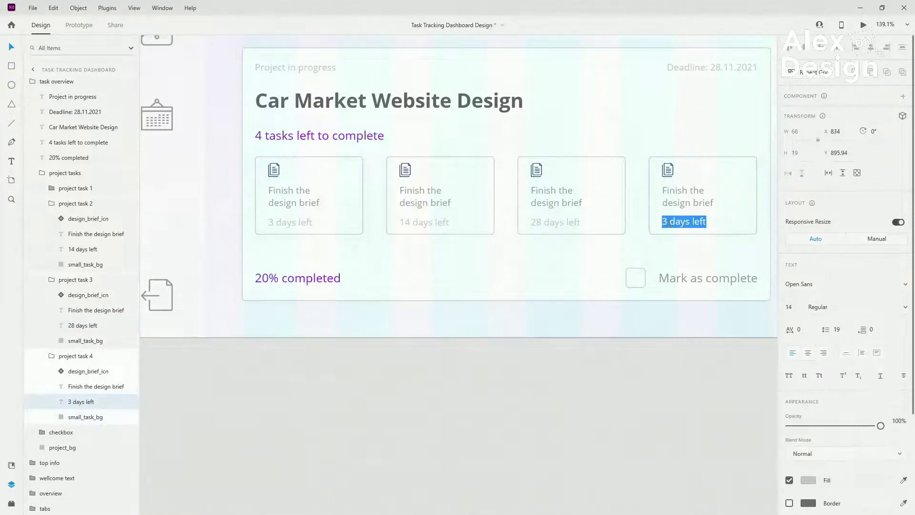
key("Left")
key("shift+Right")
type("64")
key("Escape")
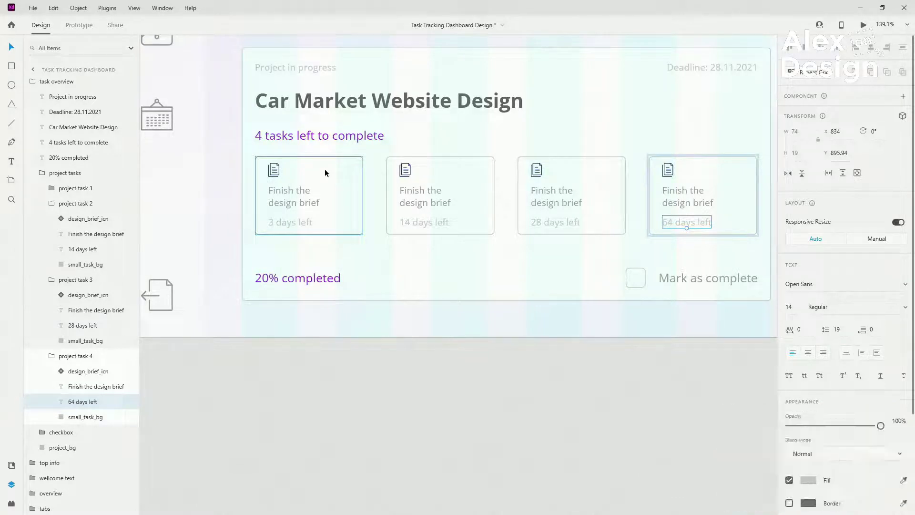
Replace the task title in the second task box with "Mood board research".
left_click(431, 202)
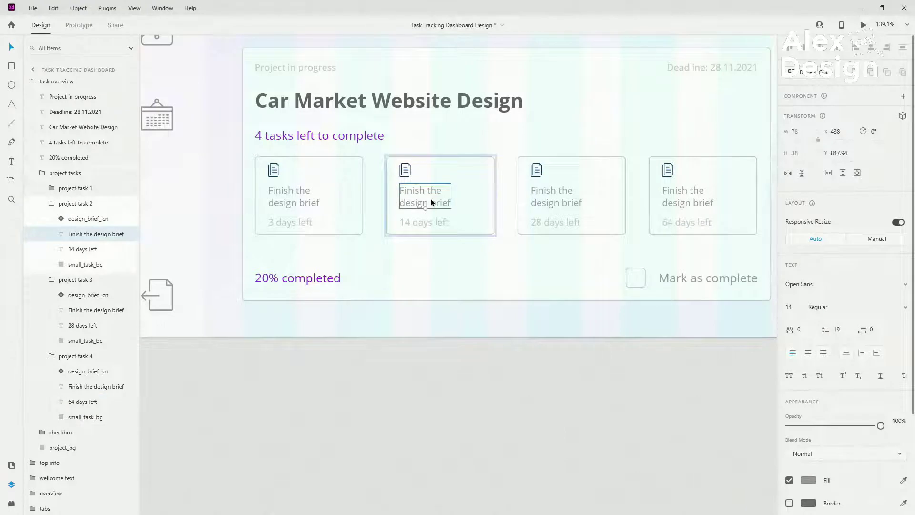
double_click(431, 202)
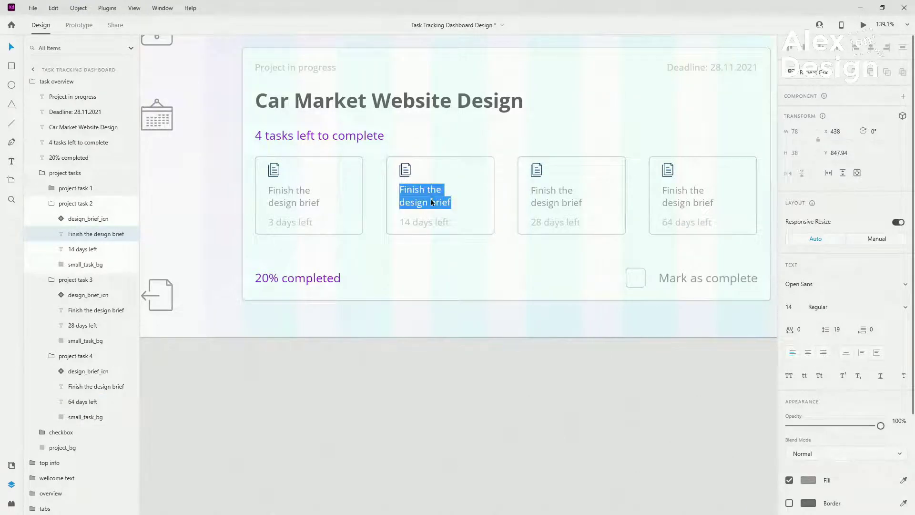
type("Mood b")
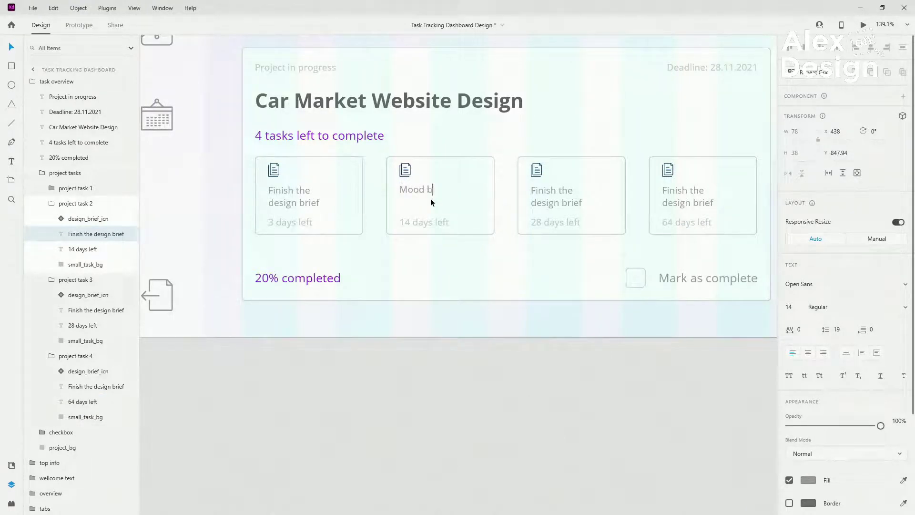
type("oard research")
key("Escape")
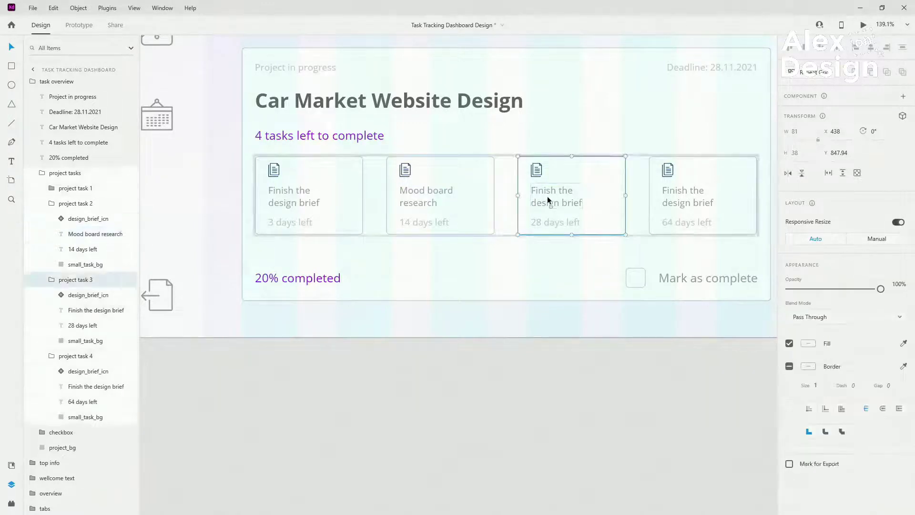
Replace the task title in the third task box with "Start Wireframing".
left_click(547, 196)
double_click(555, 191)
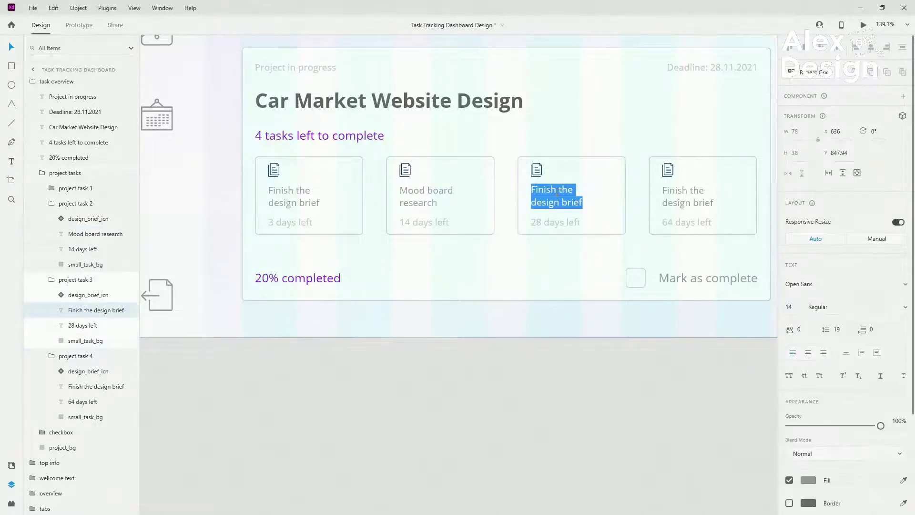
type("Start ")
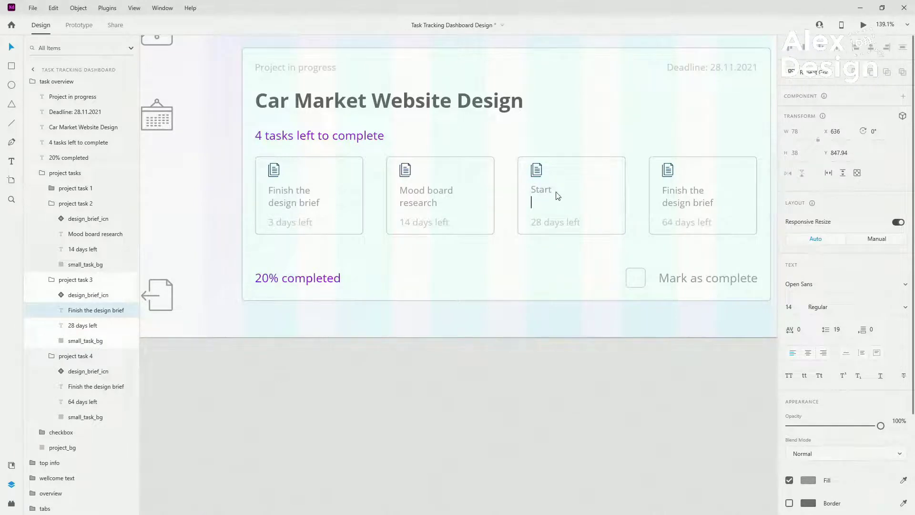
type("Wireframing")
Replace the task title in the fourth task box with "Style Guide Creation".
double_click(676, 197)
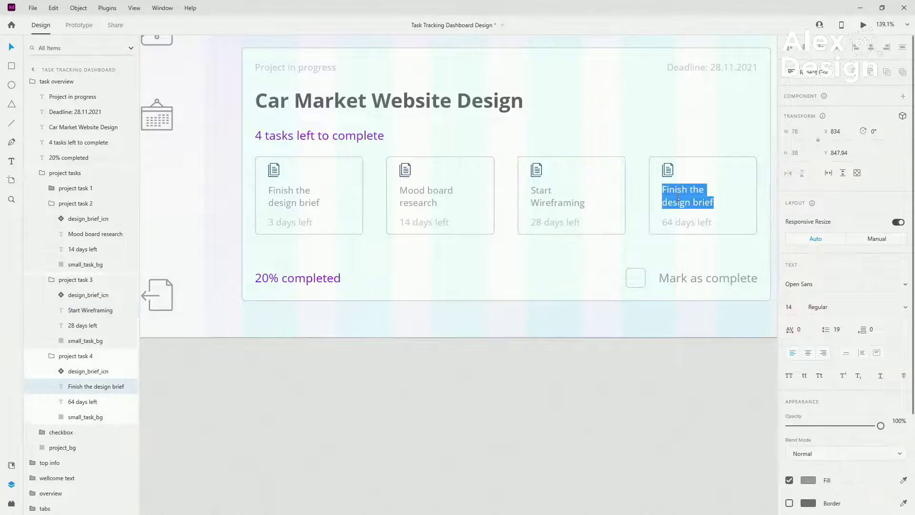
type("Style G")
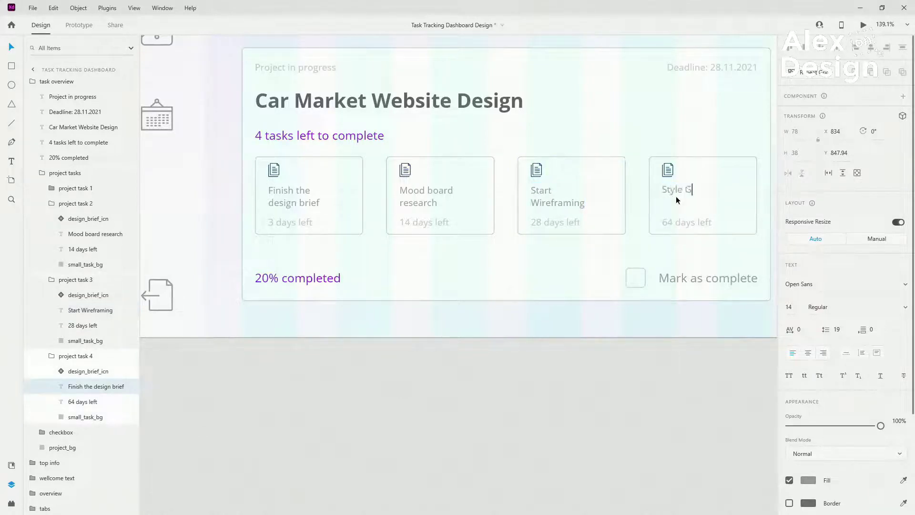
type("uide Creation")
key("Escape")
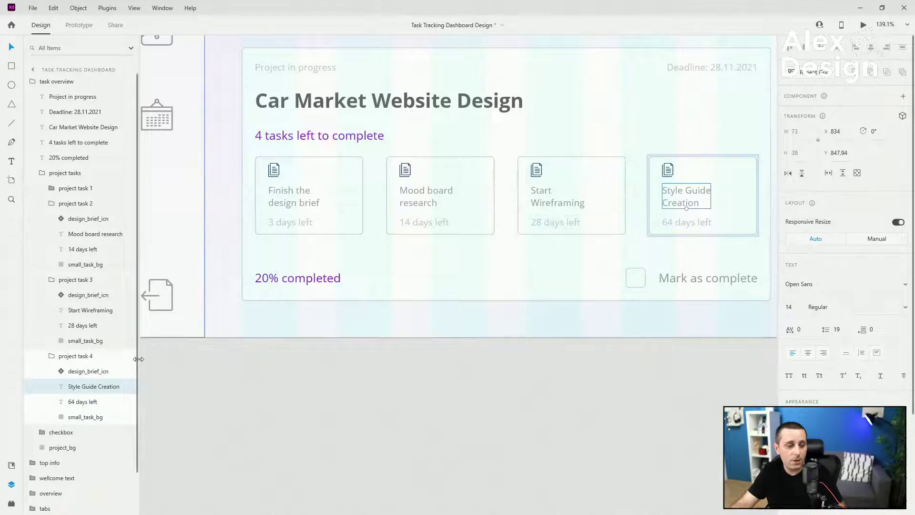
Replace the document icon in the "Mood board research" task box with the mood_board_icn component from the document assets.
left_click(11, 464)
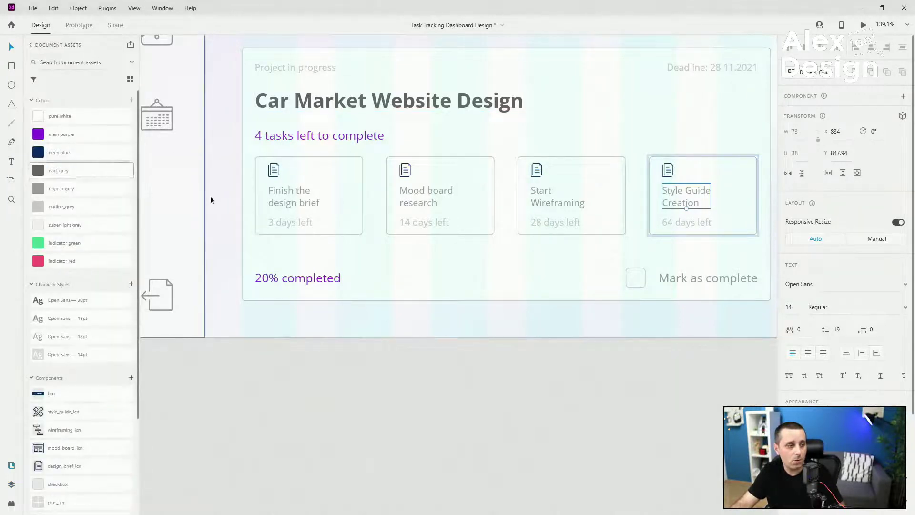
double_click(409, 173)
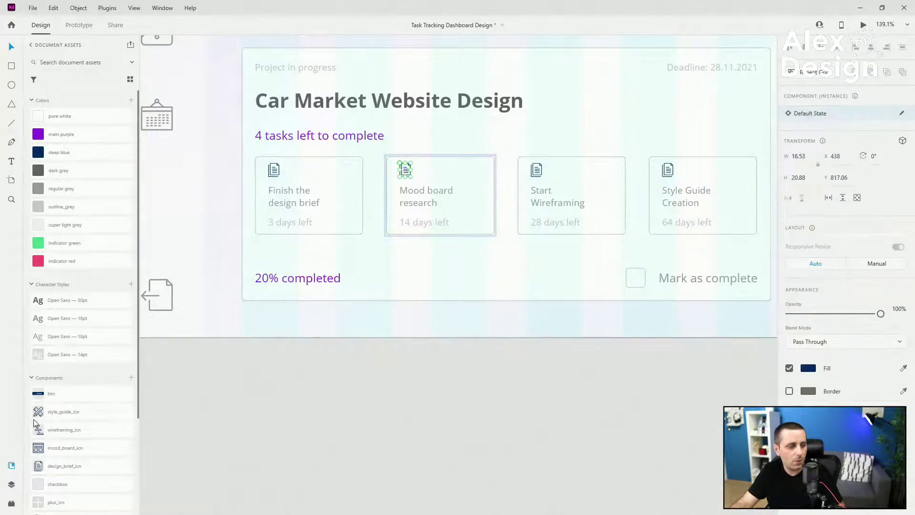
left_click_drag(65, 448, 409, 171)
scroll(417, 159, "up", 10, "ctrl")
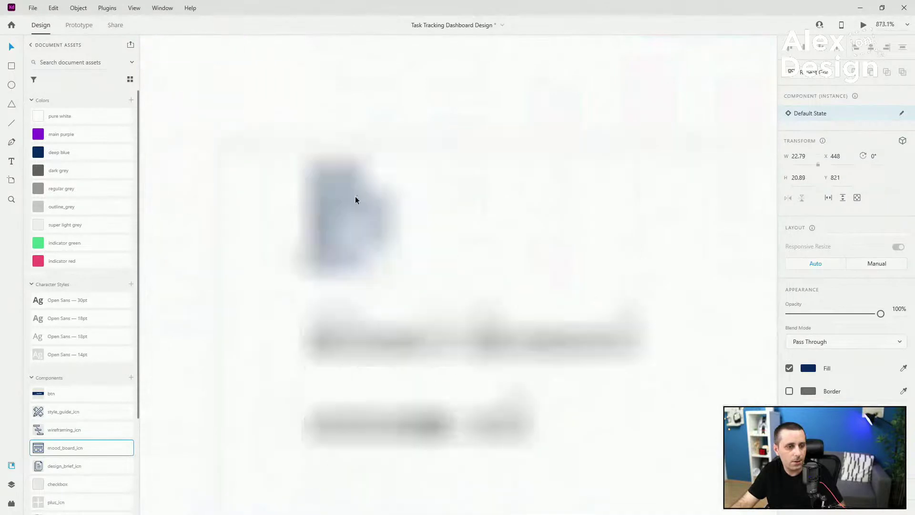
key("ctrl+z")
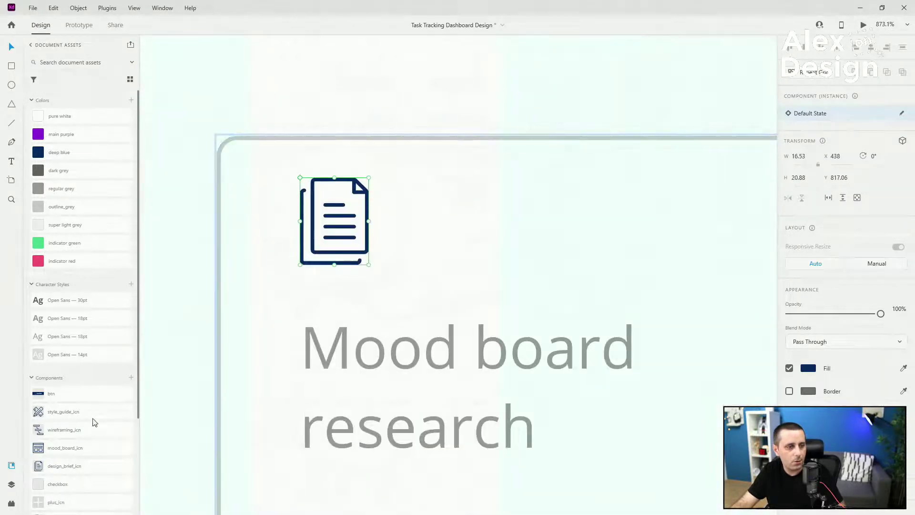
left_click_drag(86, 446, 333, 220)
Swap the document icon in the "Start Wireframing" task box for the wireframing_icn component.
scroll(291, 237, "down", 5, "ctrl")
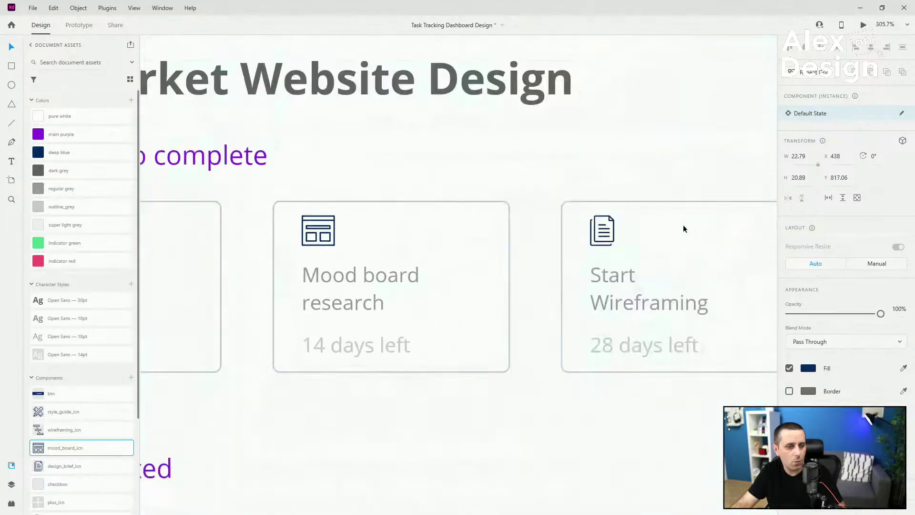
scroll(682, 224, "up", 4, "ctrl")
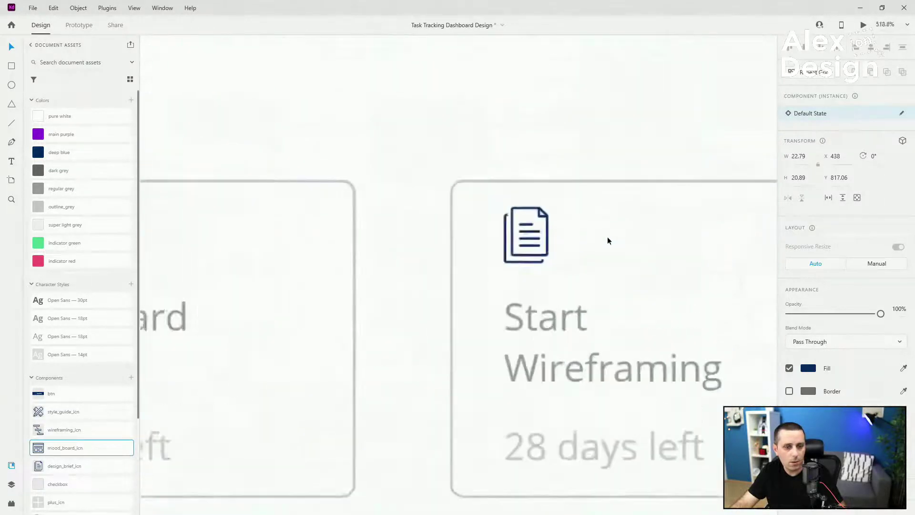
left_click(521, 248)
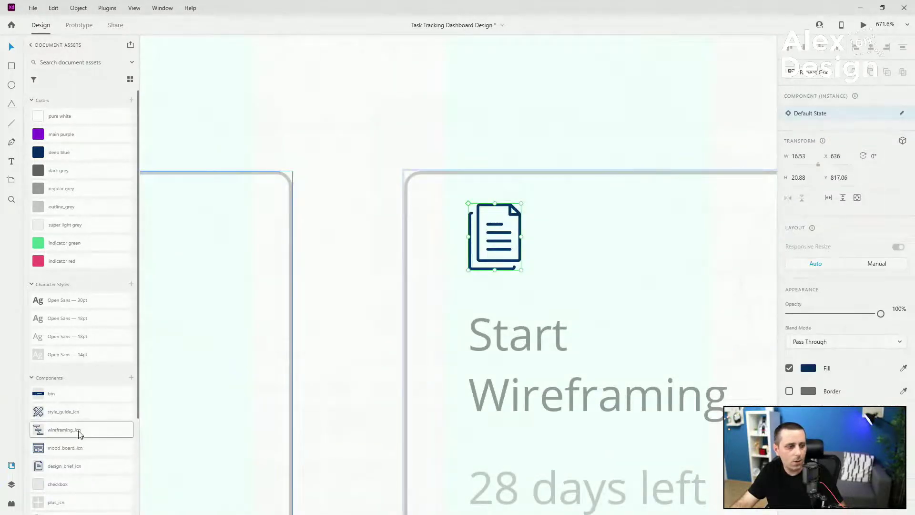
left_click_drag(80, 433, 504, 236)
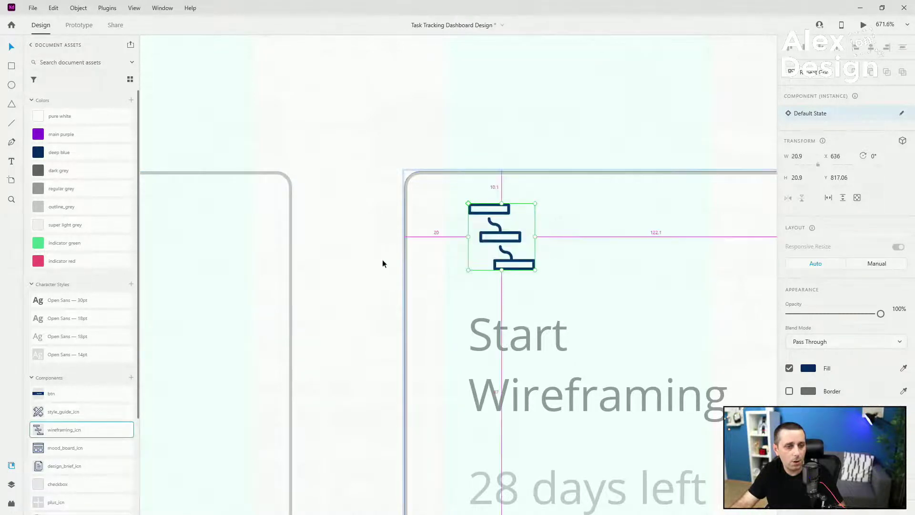
Replace the document icon in the Style Guide Creation card with the style_guide_icn component.
scroll(348, 259, "down", 4)
scroll(519, 262, "up", 5)
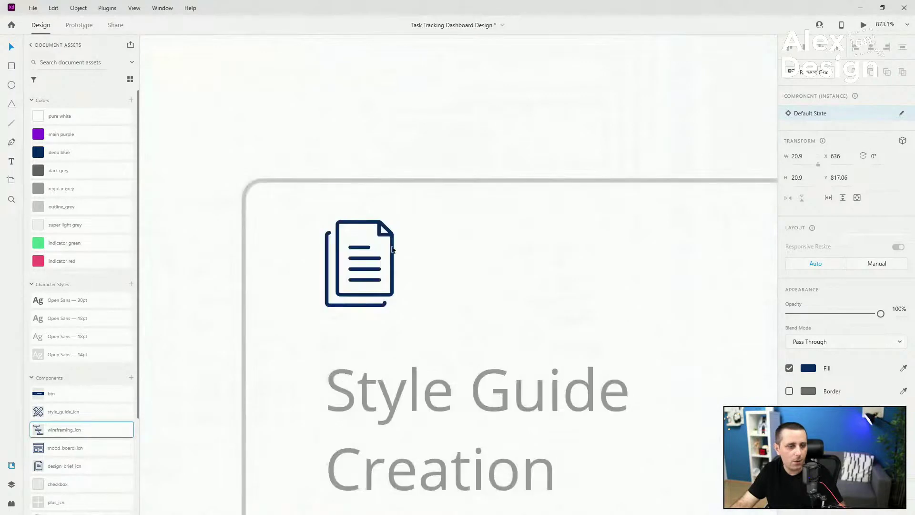
left_click(393, 249)
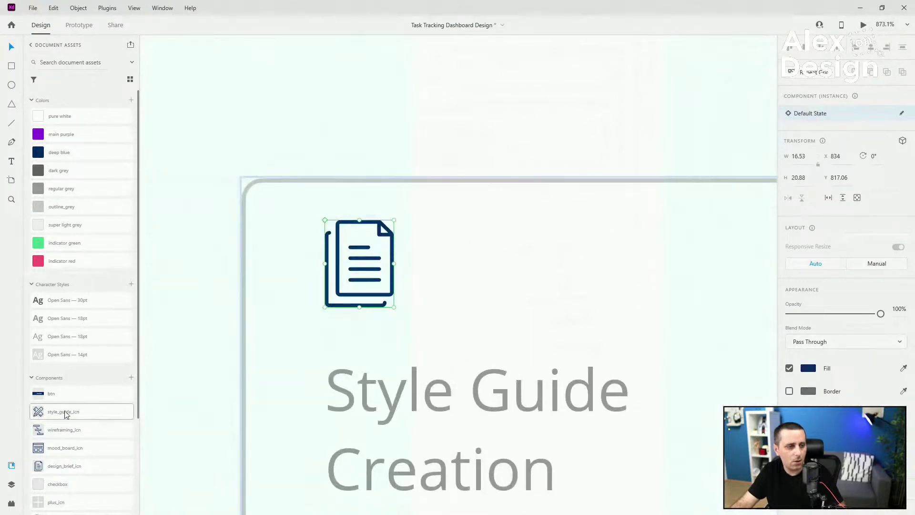
mouse_move(64, 413)
left_mouse_down()
mouse_move(394, 244)
mouse_move(380, 256)
mouse_move(389, 239)
left_mouse_up()
key("ctrl+minus")
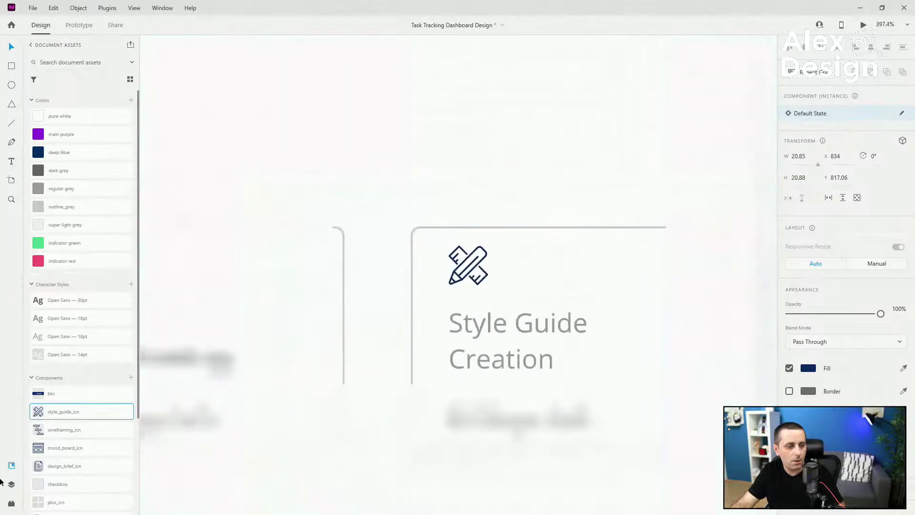
Collapse the project task 2, project task 3 and project task 4 groups in the layer list.
left_click(12, 484)
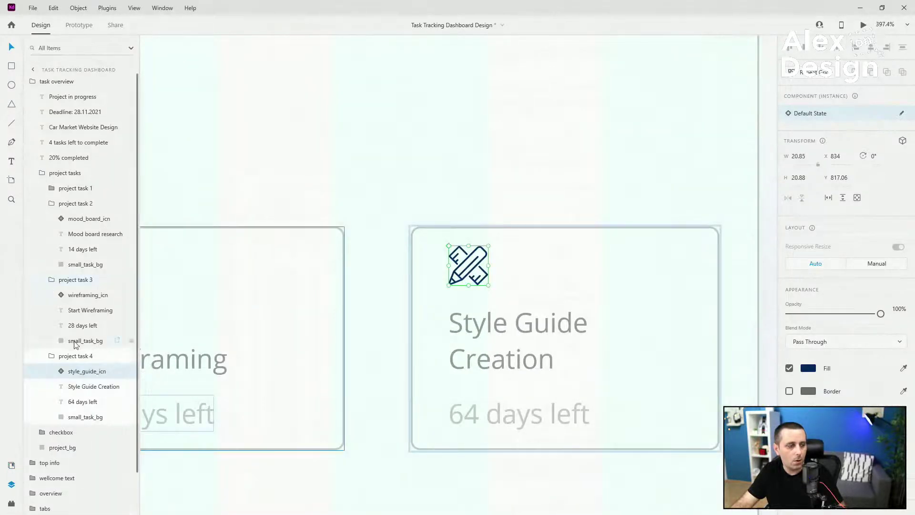
left_click(52, 203)
left_click(52, 218)
left_click(52, 234)
left_click(55, 233)
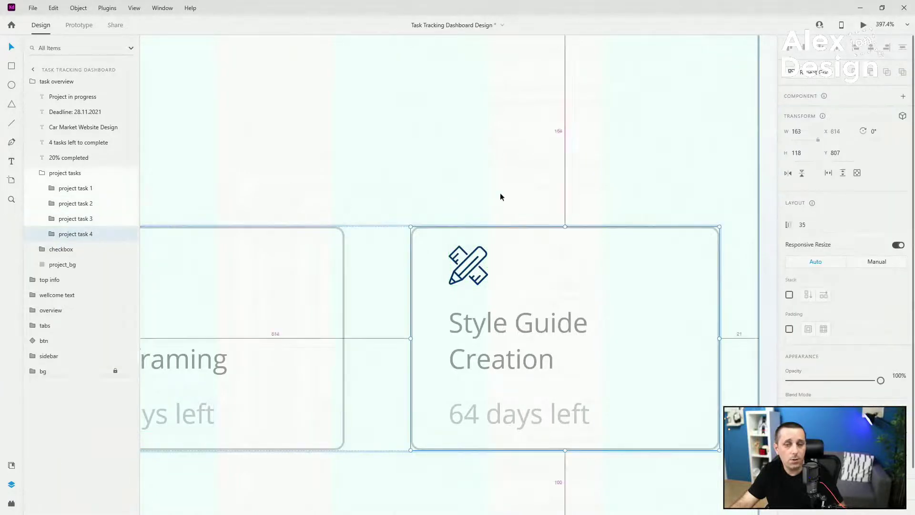
scroll(499, 192, "down", 8)
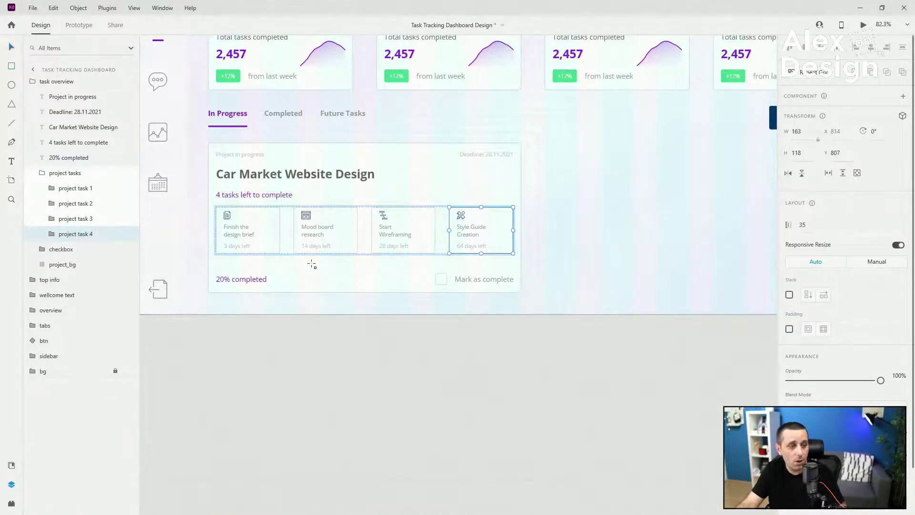
scroll(310, 260, "up", 3)
left_click_drag(150, 259, 589, 270)
key("ctrl+z")
Draw a rectangle about 757 by 14 beneath the four task cards and set its corner radius to 20.
left_click(42, 173)
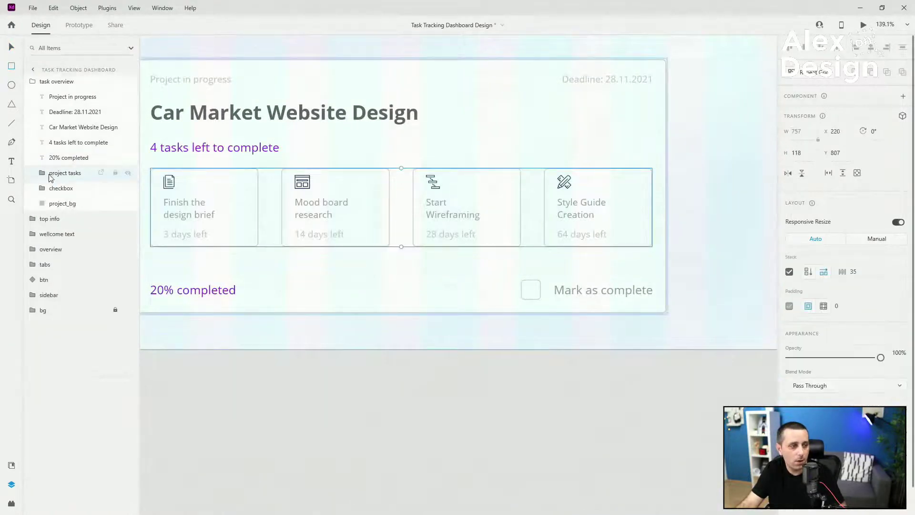
left_click(61, 187)
left_click_drag(150, 259, 651, 268)
left_click(833, 341)
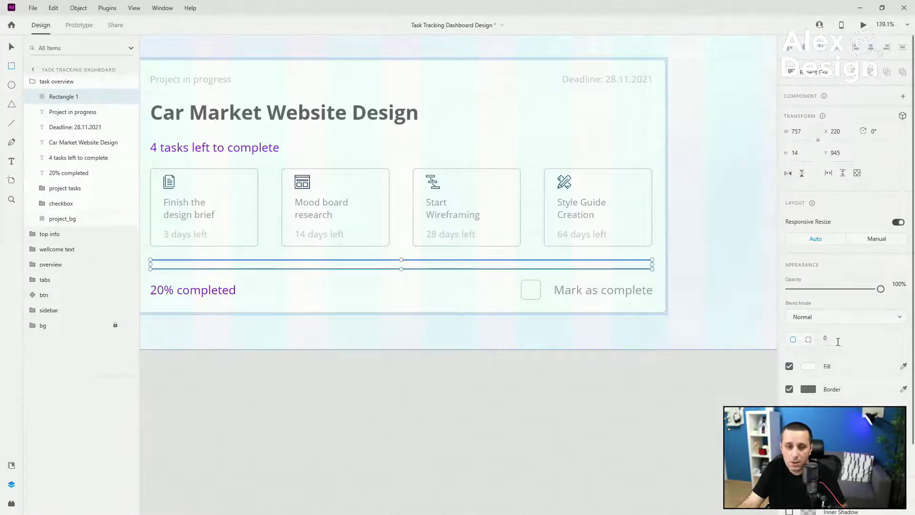
type("20")
key("Return")
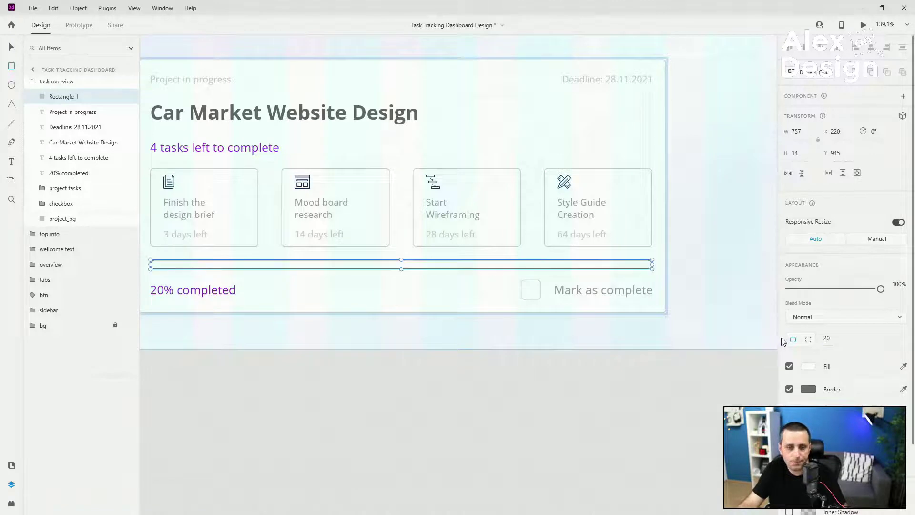
Collapse the task overview group in the layer list and save the document.
double_click(60, 97)
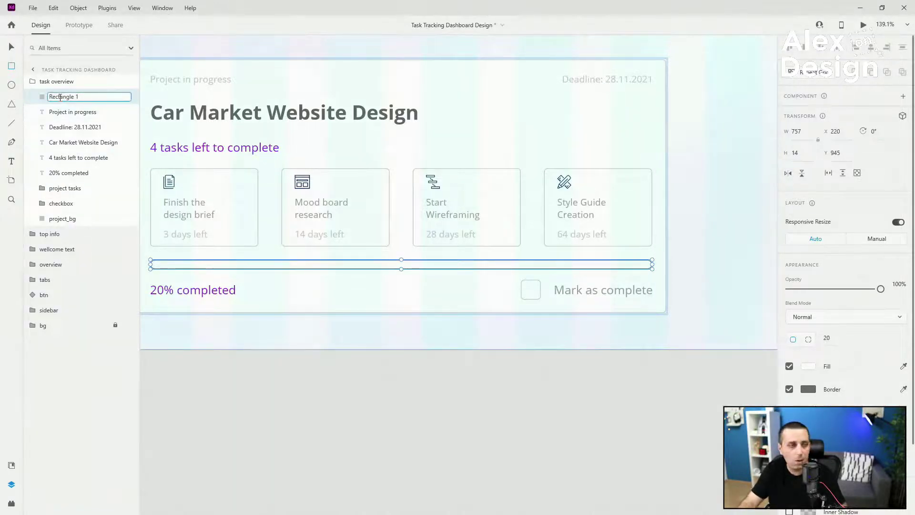
left_click(33, 81)
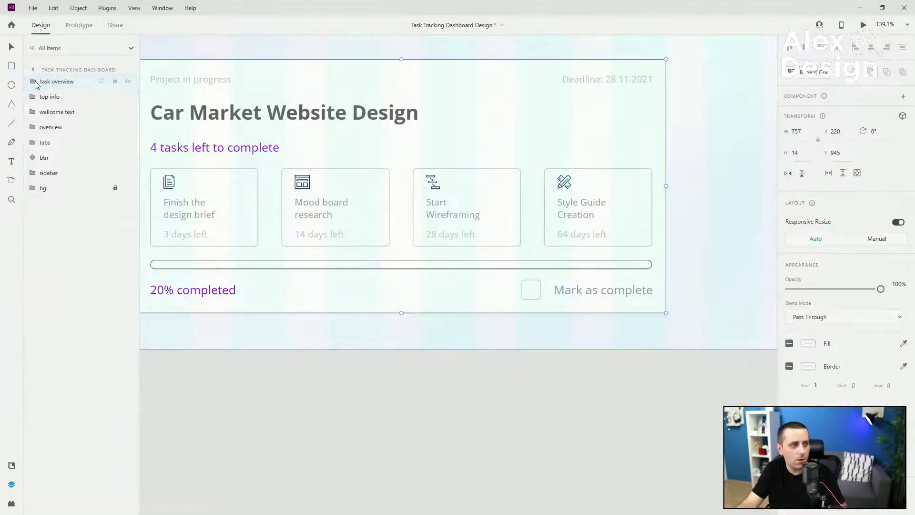
left_click(61, 83)
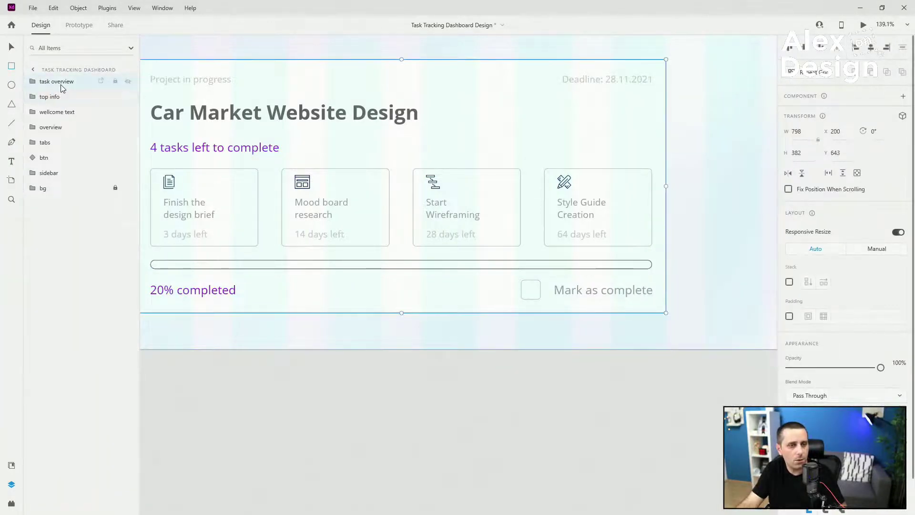
key("ctrl+s")
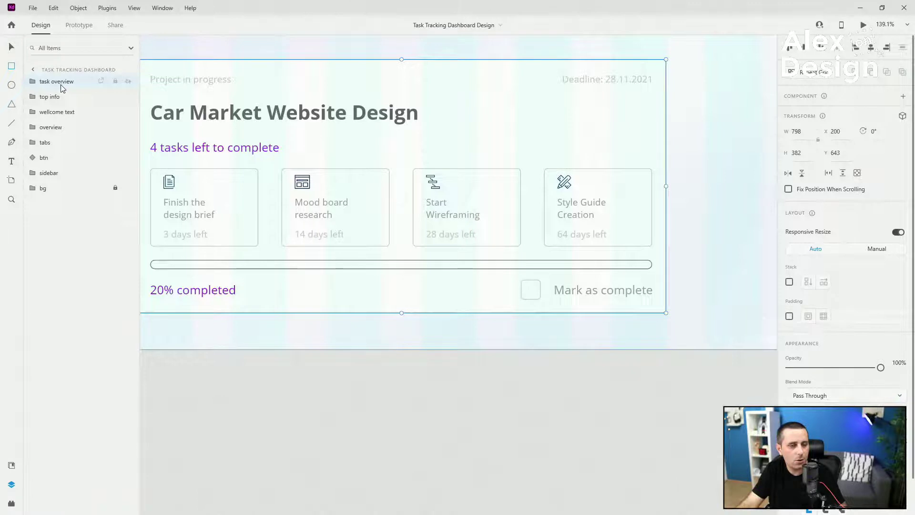
left_click(34, 83)
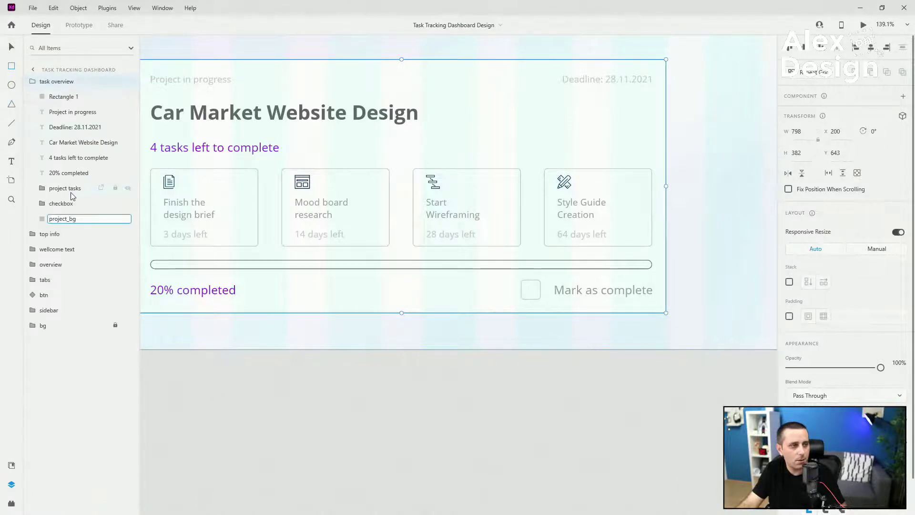
left_click(71, 217)
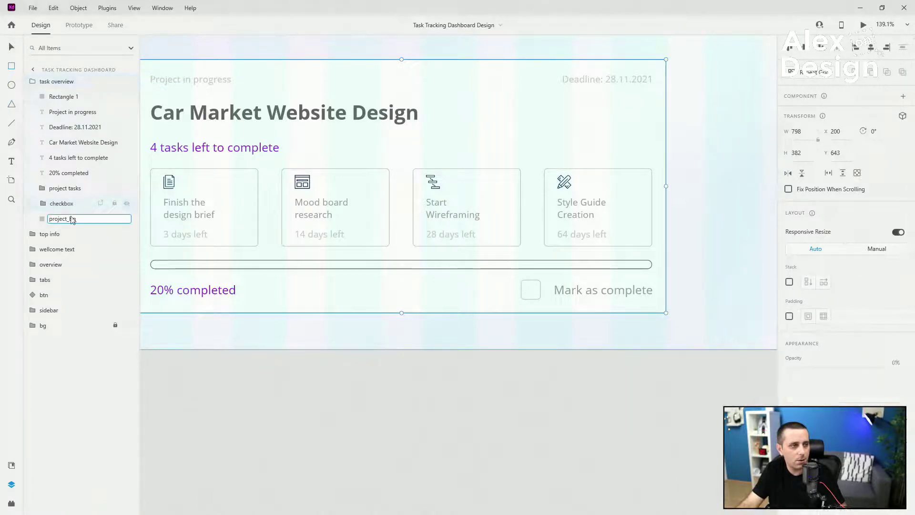
left_click(33, 81)
Rename the rounded rectangle beneath the task cards to progress_bar_bg.
key("ctrl+0")
left_click(67, 82)
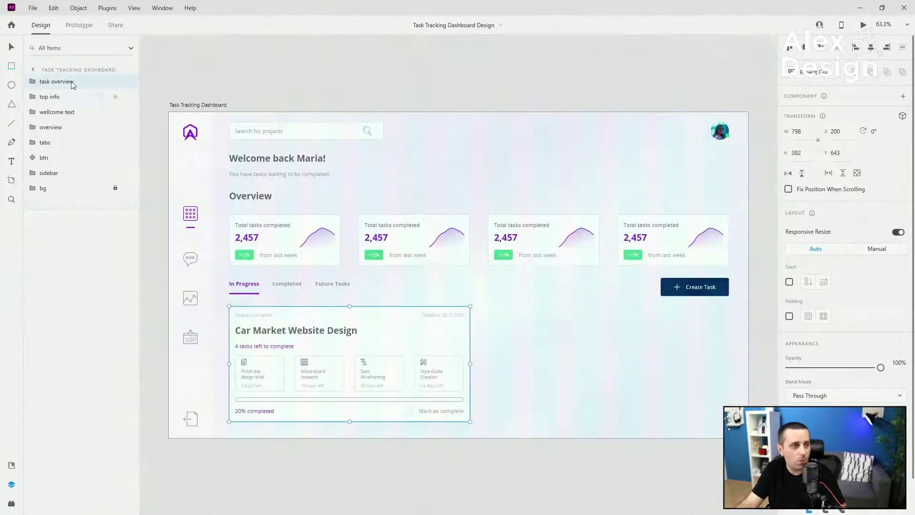
double_click(314, 400)
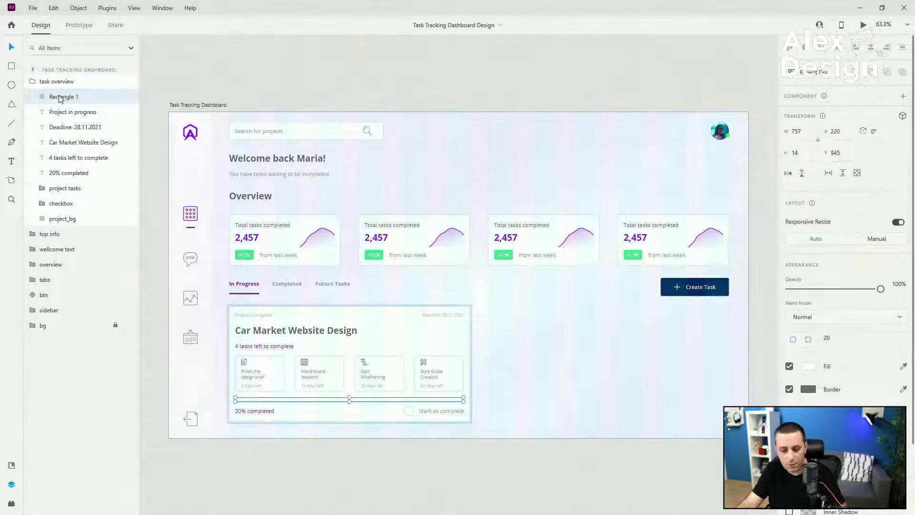
double_click(63, 96)
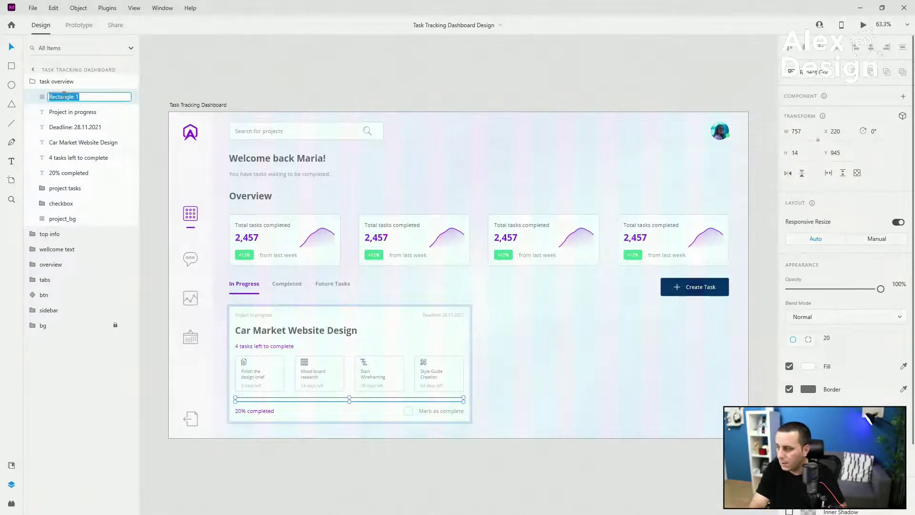
type("progress_bar_bg")
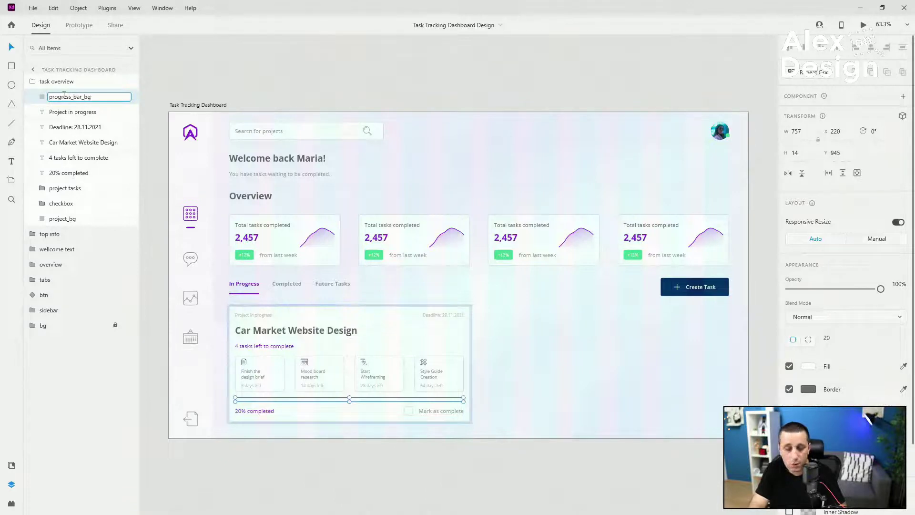
key("Return")
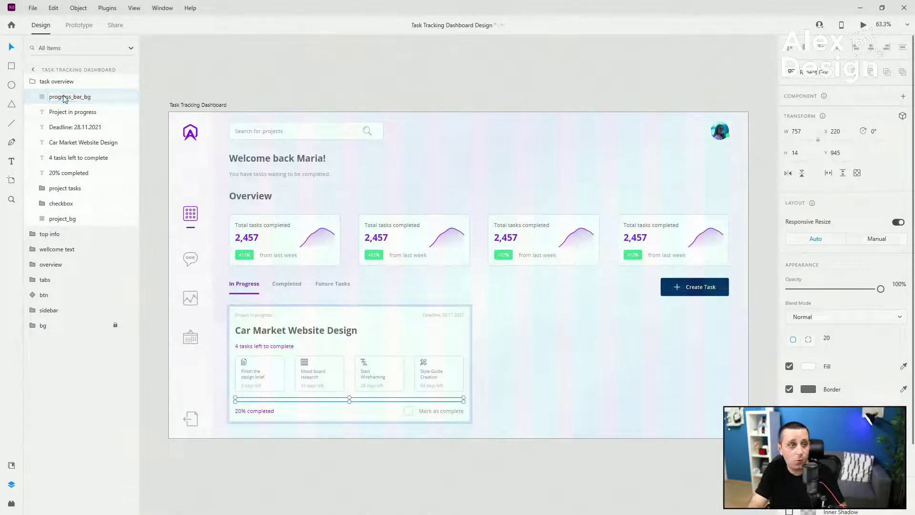
Duplicate the progress_bar_bg rectangle and rename the copy progress_bar.
key("ctrl+d")
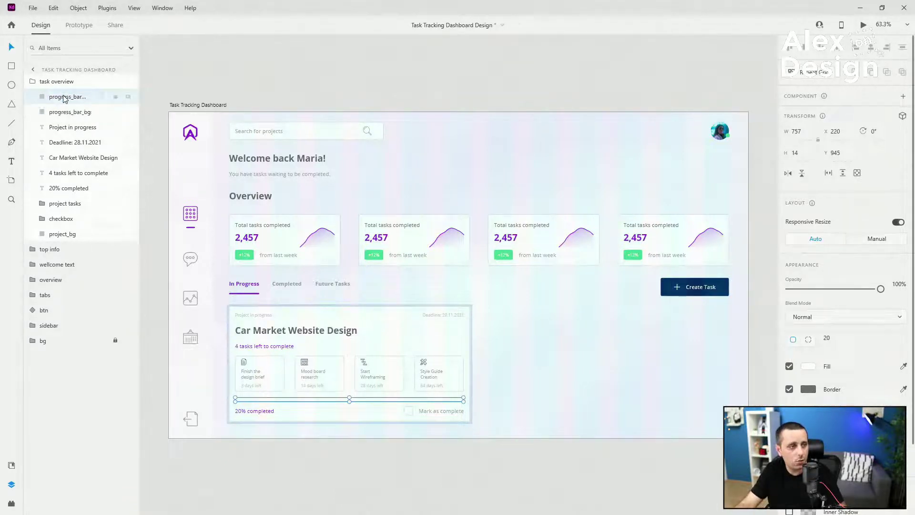
double_click(62, 97)
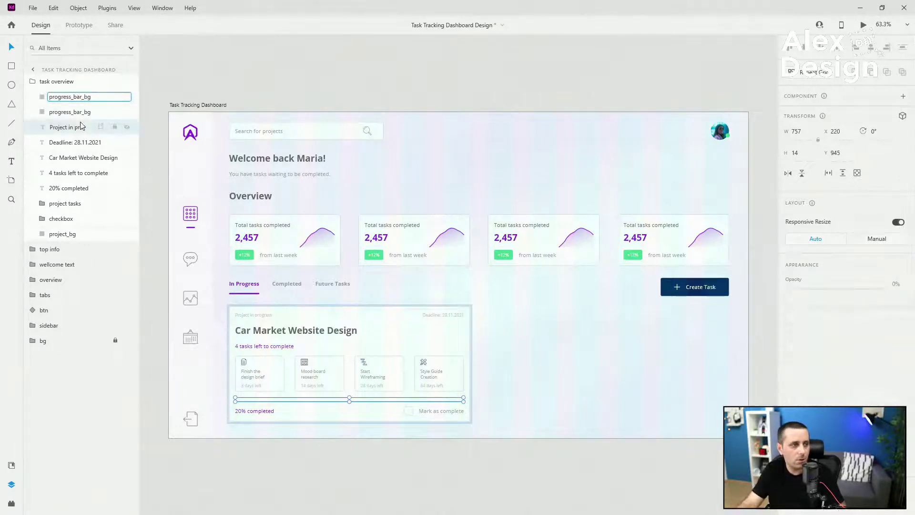
left_click_drag(90, 97, 85, 96)
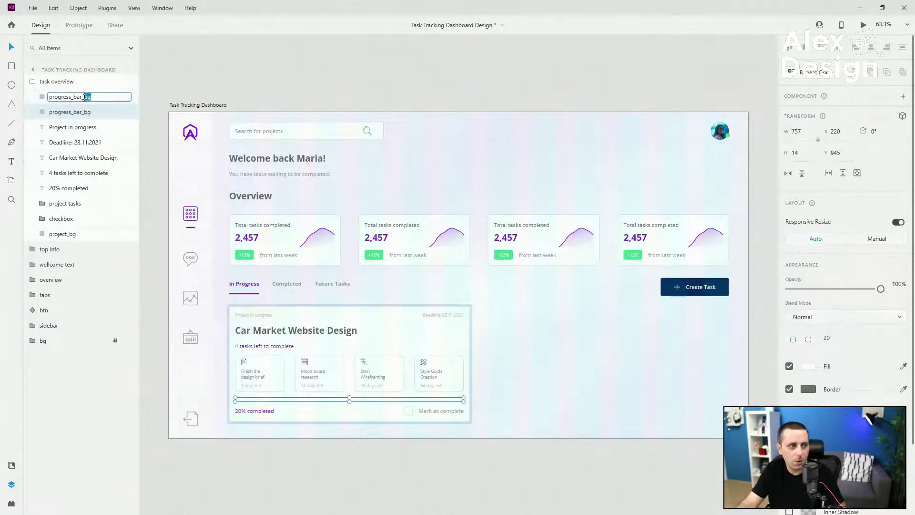
key("BackSpace")
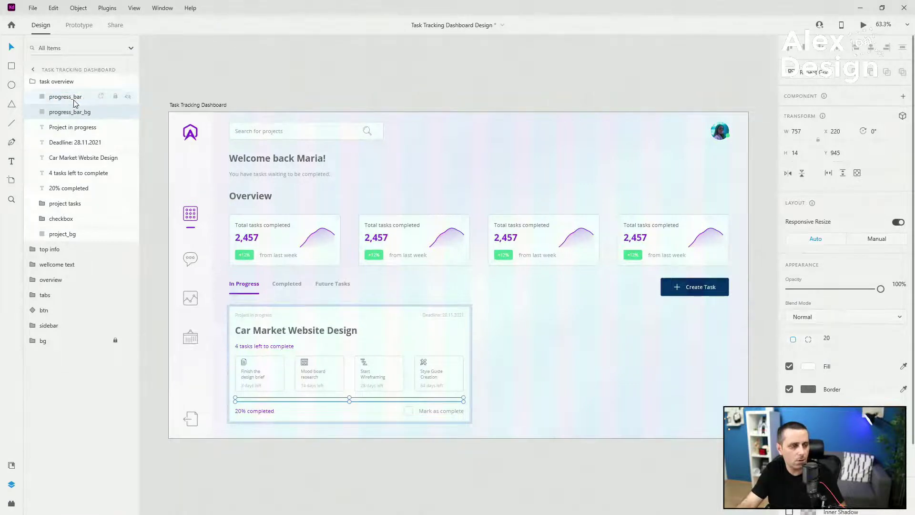
key("Return")
Fill the progress_bar rectangle with the main purple colour and turn off its border.
left_click(12, 465)
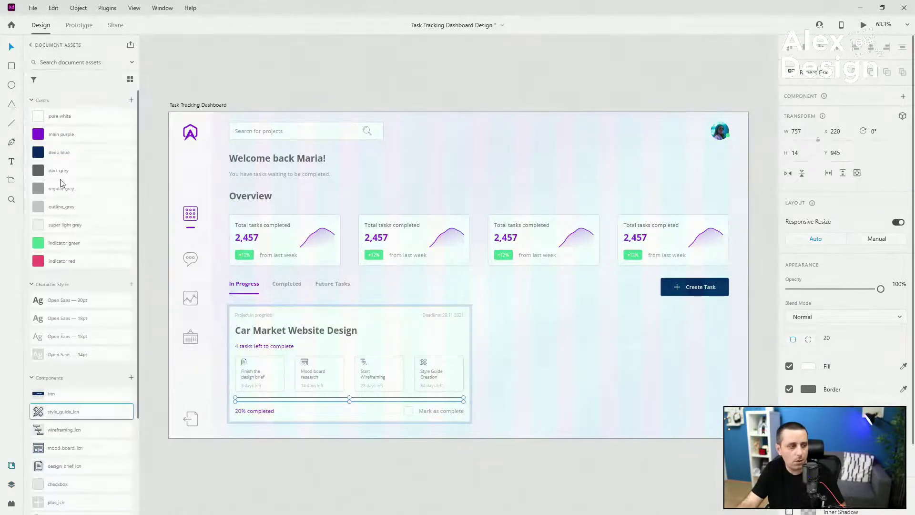
left_click(61, 133)
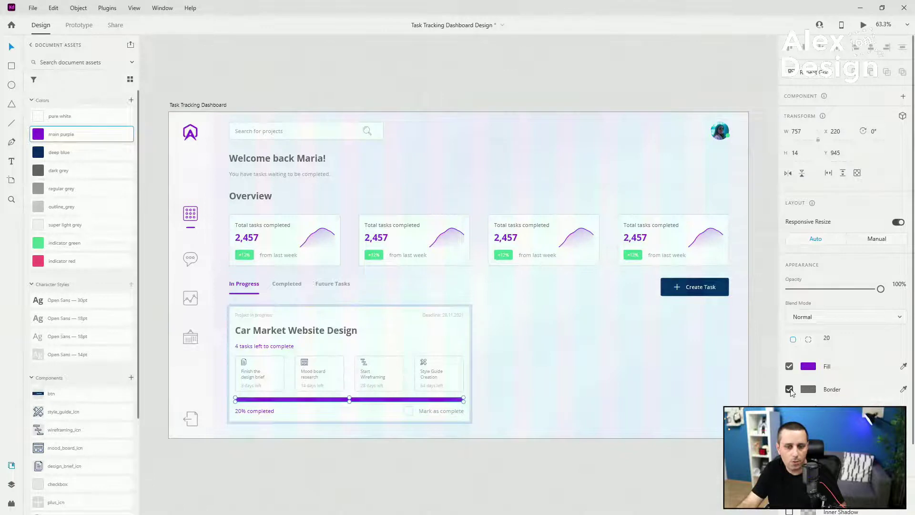
left_click(789, 389)
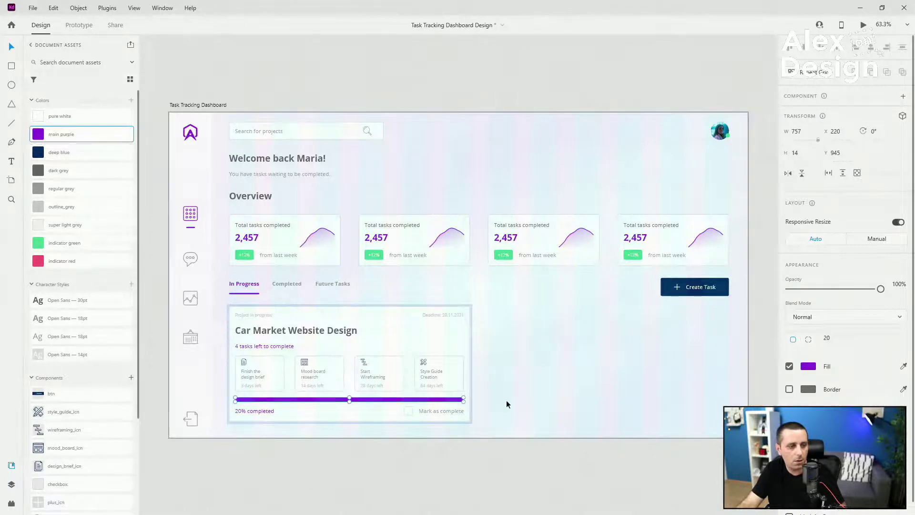
Give the progress_bar_bg rectangle an outline_grey border and a super light grey fill.
left_click(11, 484)
left_click(70, 111)
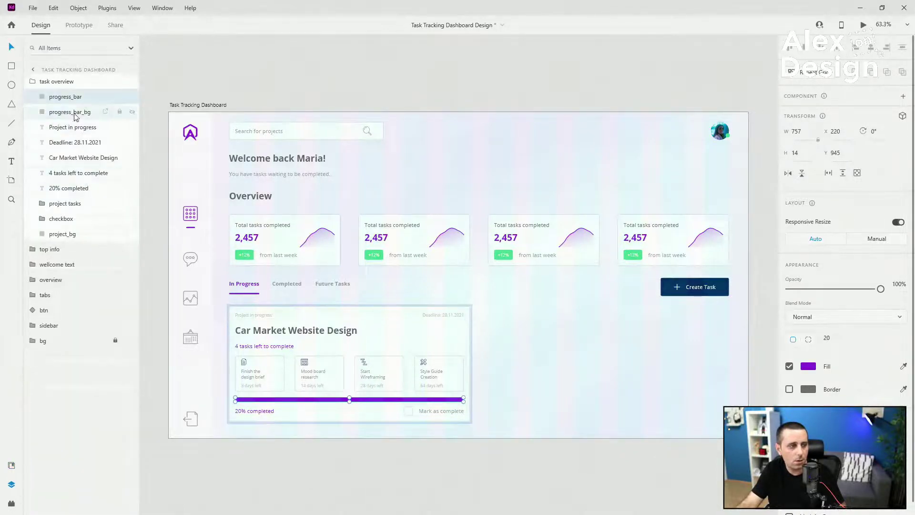
left_click(11, 465)
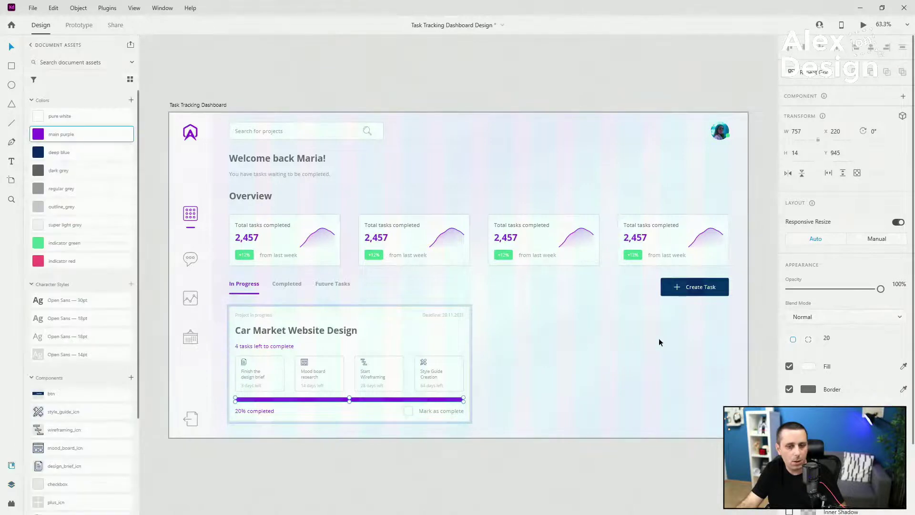
right_click(54, 211)
left_click(76, 228)
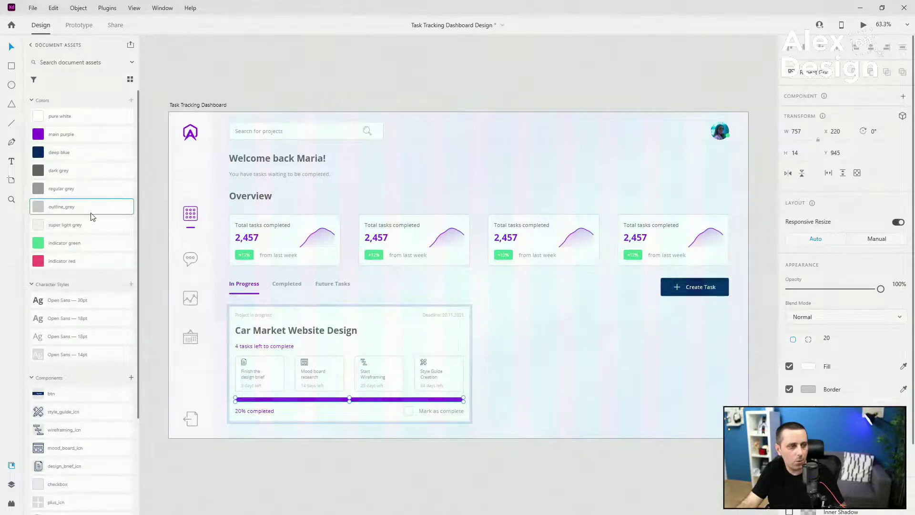
mouse_move(93, 215)
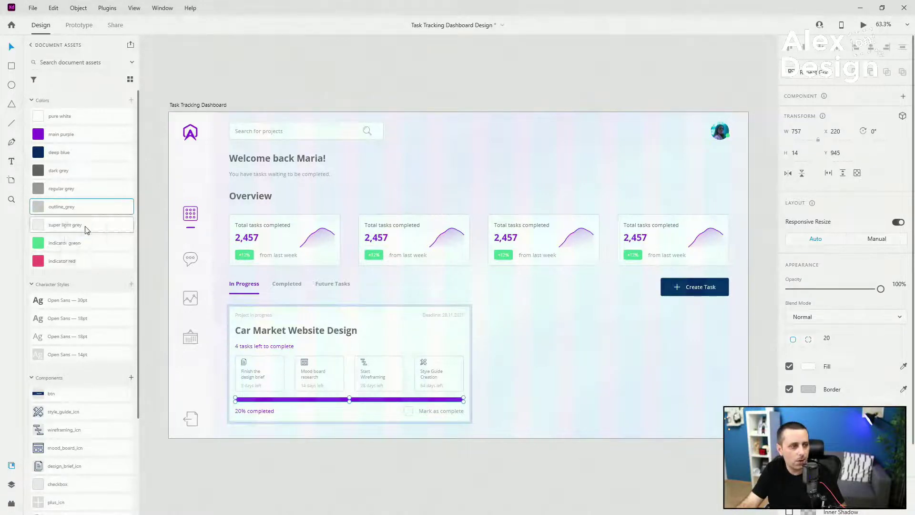
left_click(87, 230)
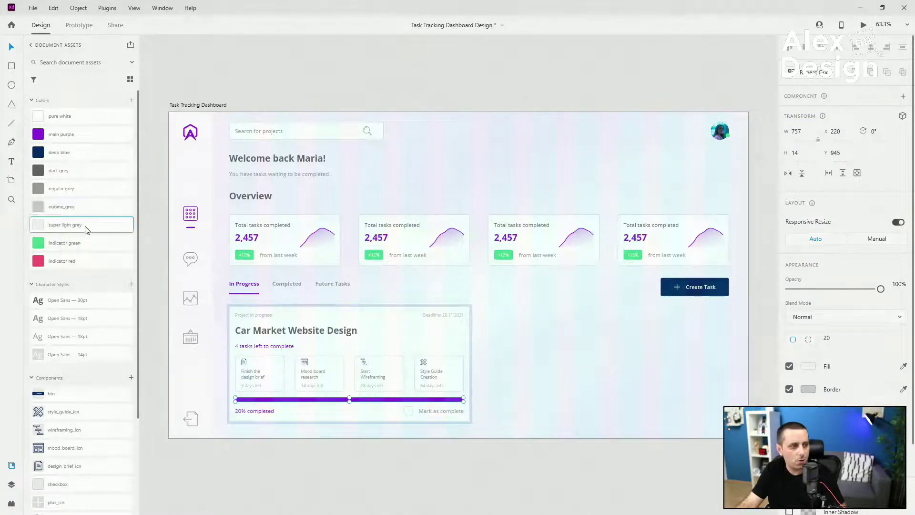
Set the width of the purple progress_bar rectangle to 168.
left_click(394, 399)
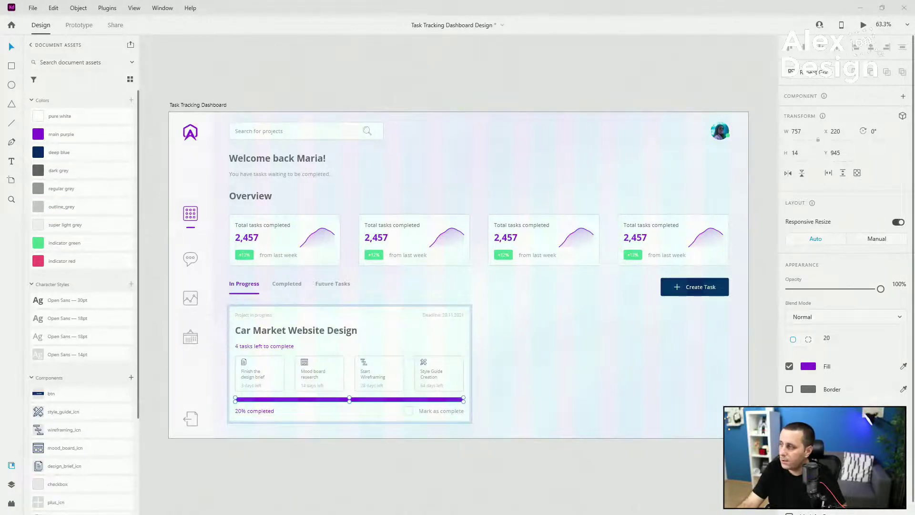
left_click_drag(811, 135, 753, 138)
type("1")
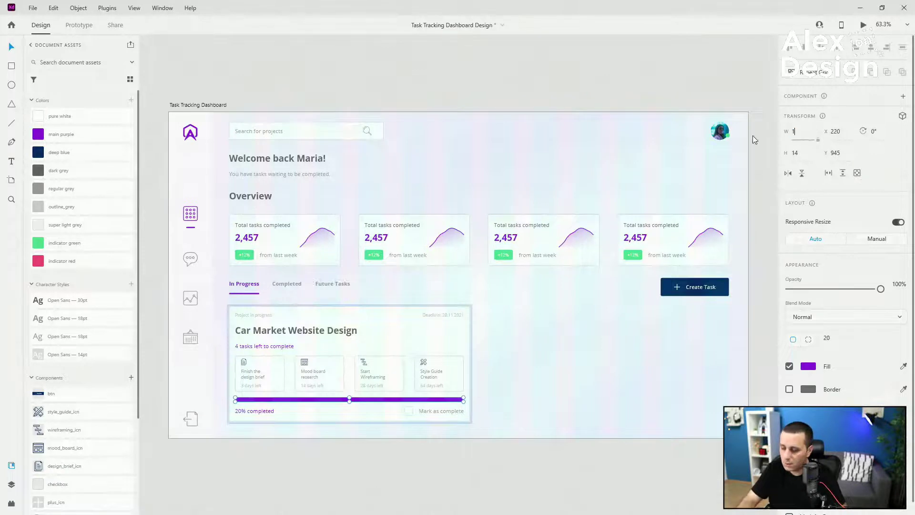
type("68")
key("Return")
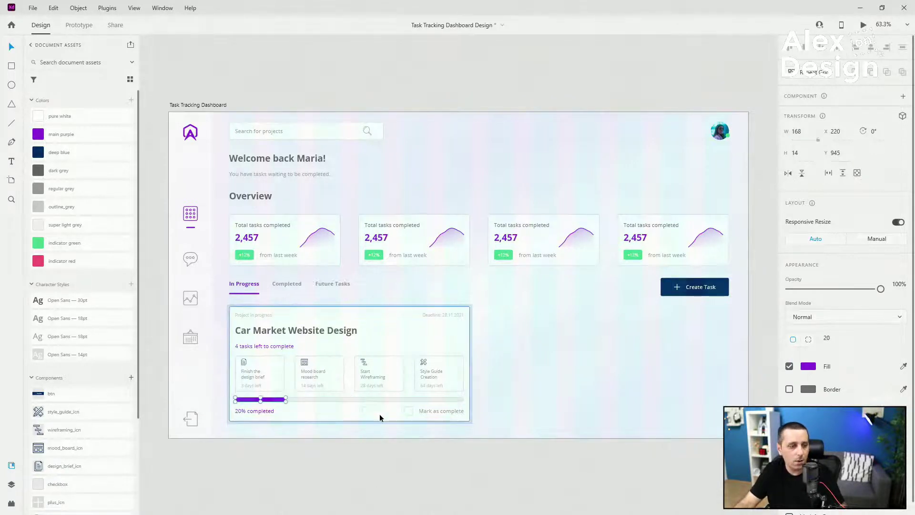
Set the height of both progress bar rectangles to 10 and check their spacing to the text below.
left_click(350, 400, "shift")
left_click_drag(802, 152, 766, 156)
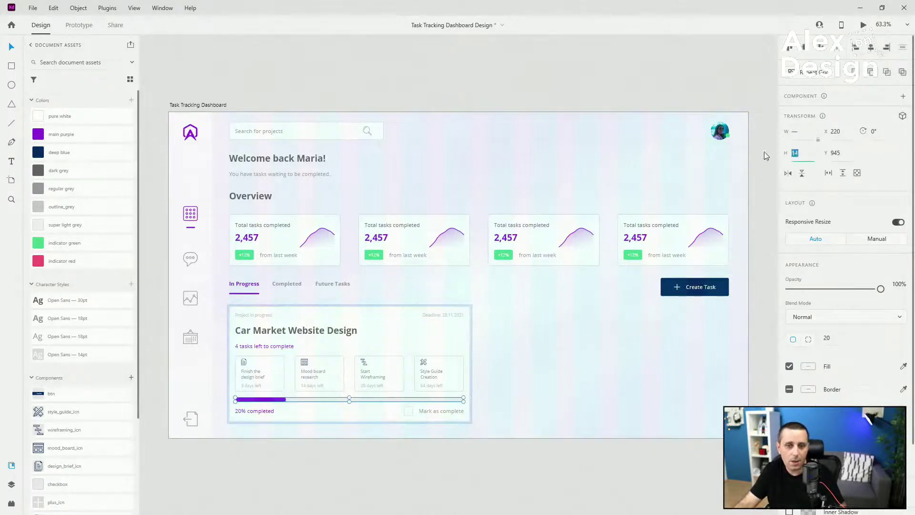
type("10")
key("Return")
scroll(238, 394, "up", 3)
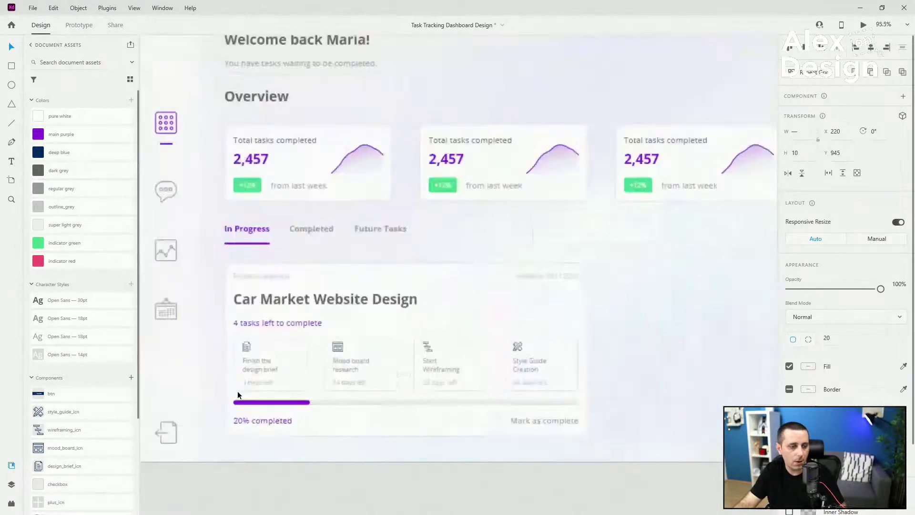
scroll(238, 395, "up", 5)
left_click_drag(280, 351, 281, 348)
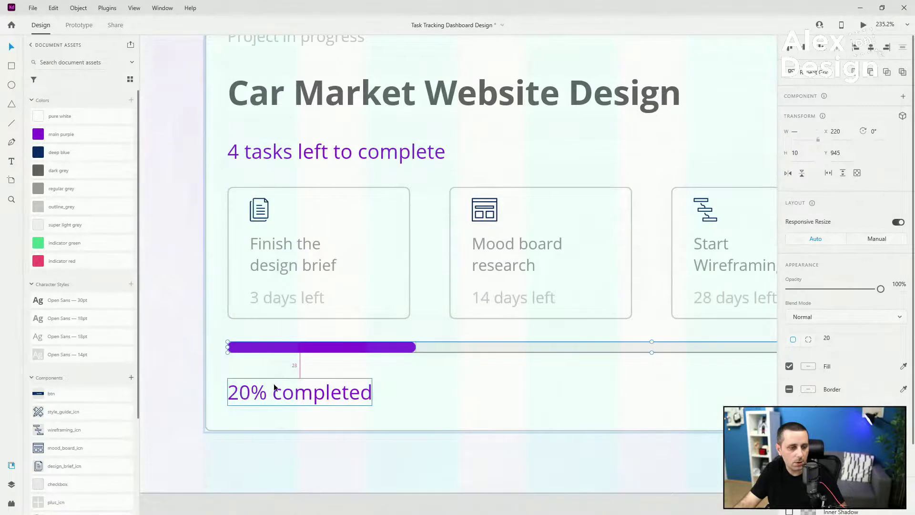
scroll(273, 383, "down", 6)
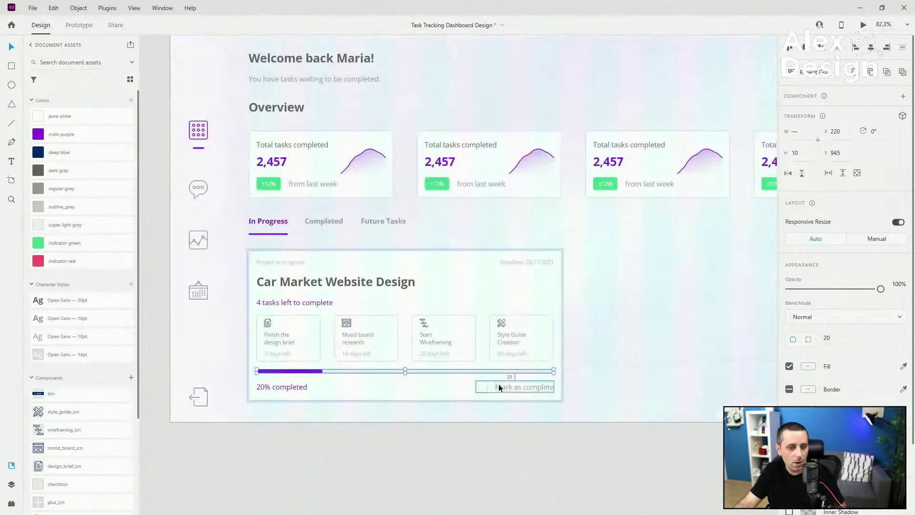
Group the two progress bar rectangles and name the group progress_bar.
left_click(11, 484)
key("ctrl+g")
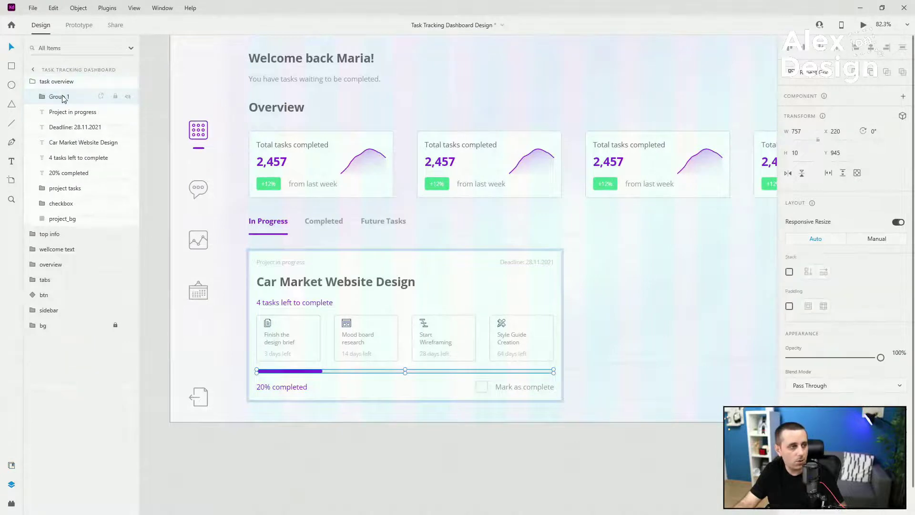
double_click(64, 97)
type("progres")
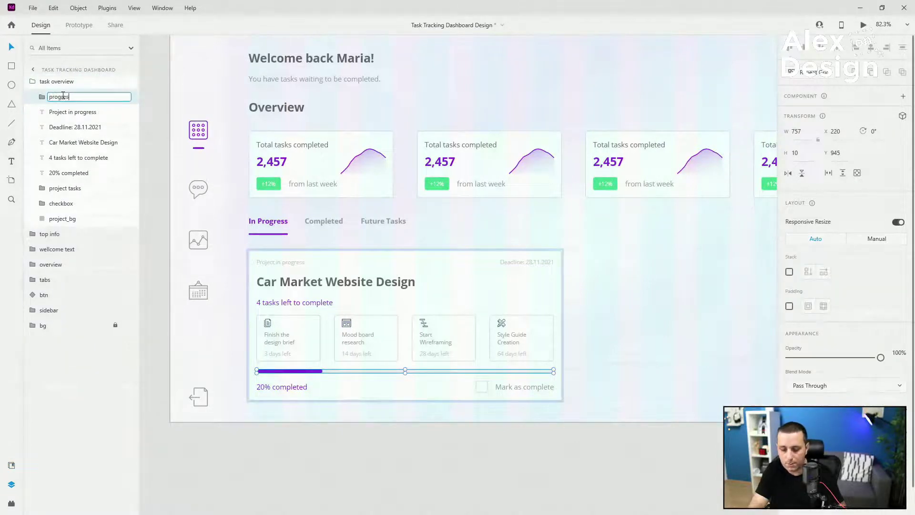
type("s_bar")
key("Return")
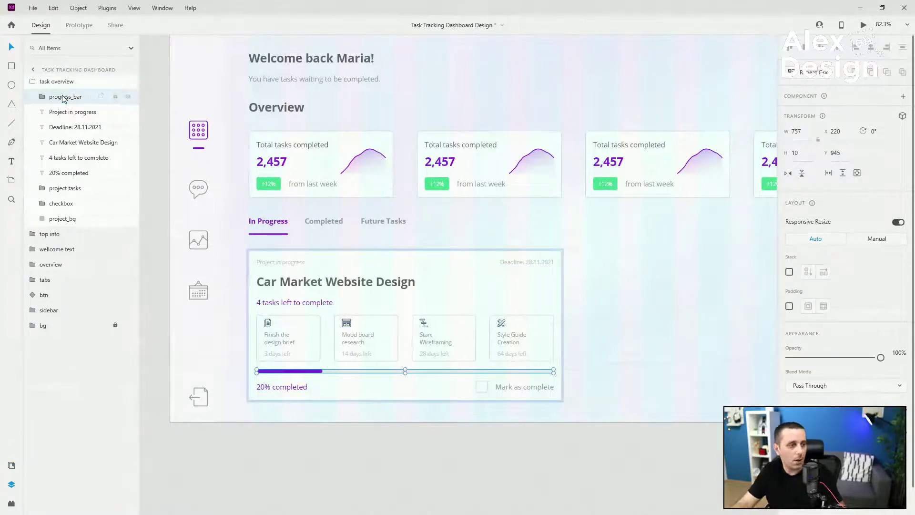
Move the progress_bar group directly below the 20% completed text in the layer order and check the card's other layers.
left_click_drag(65, 149, 67, 181)
scroll(303, 334, "up", 3)
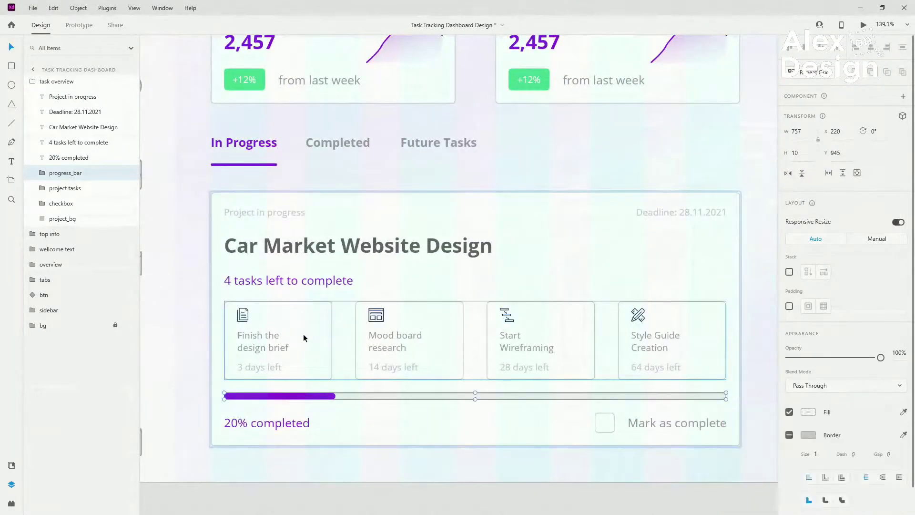
left_click(63, 97)
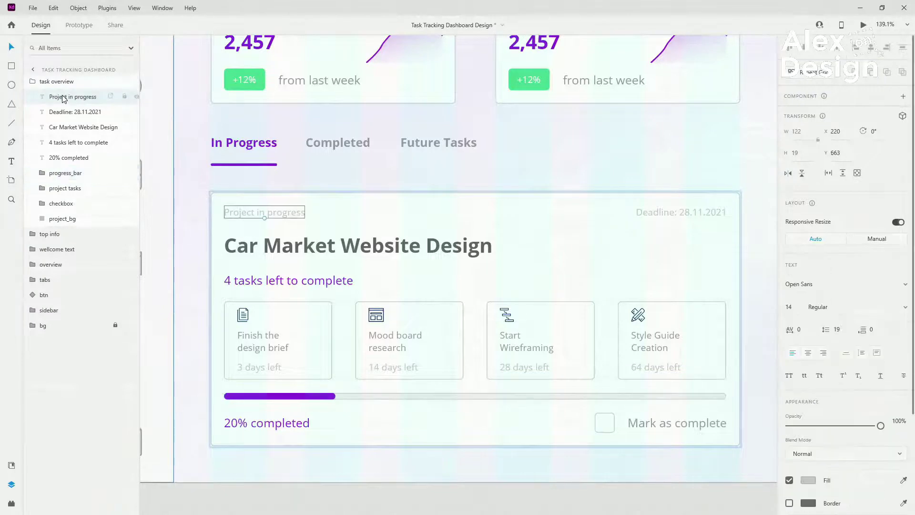
left_click(66, 112)
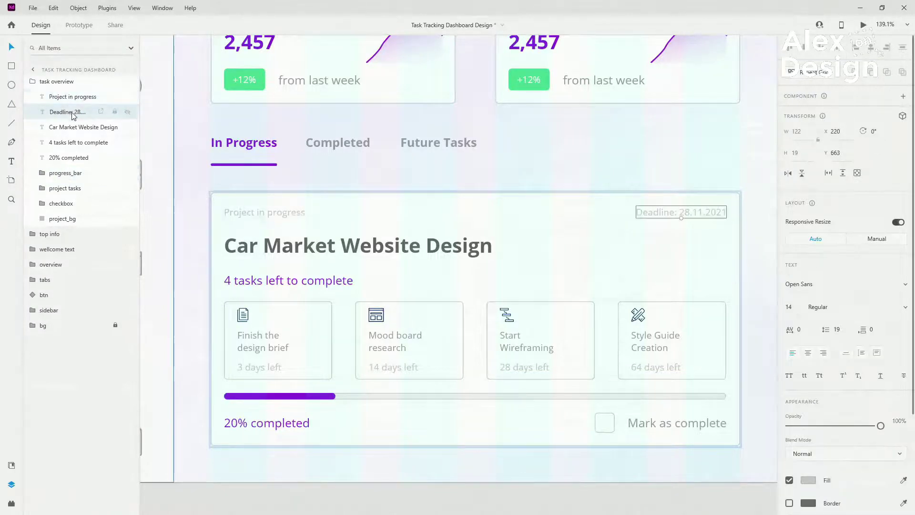
left_click(70, 127)
left_click(71, 142)
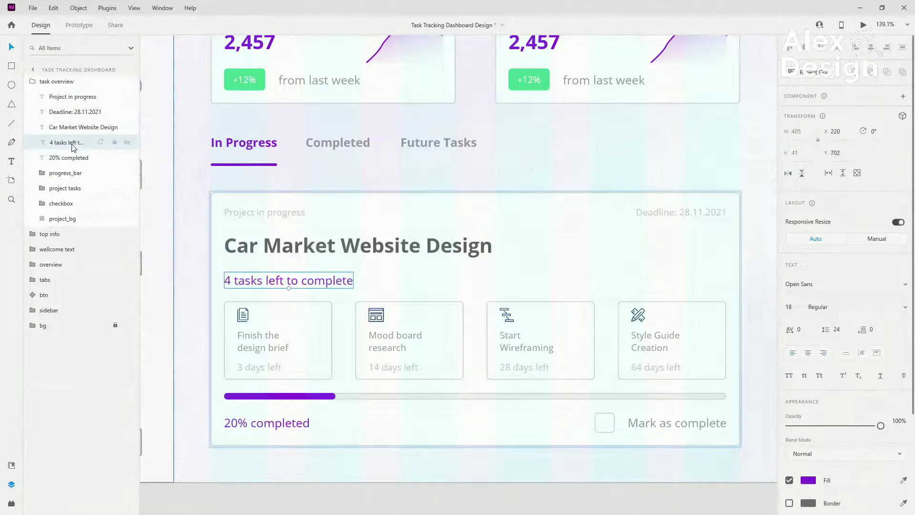
mouse_move(72, 155)
left_mouse_down()
mouse_move(67, 202)
mouse_move(81, 157)
left_mouse_up()
left_click(75, 162)
Collapse the task overview group and place it between btn and sidebar in the layer order.
left_click(61, 82)
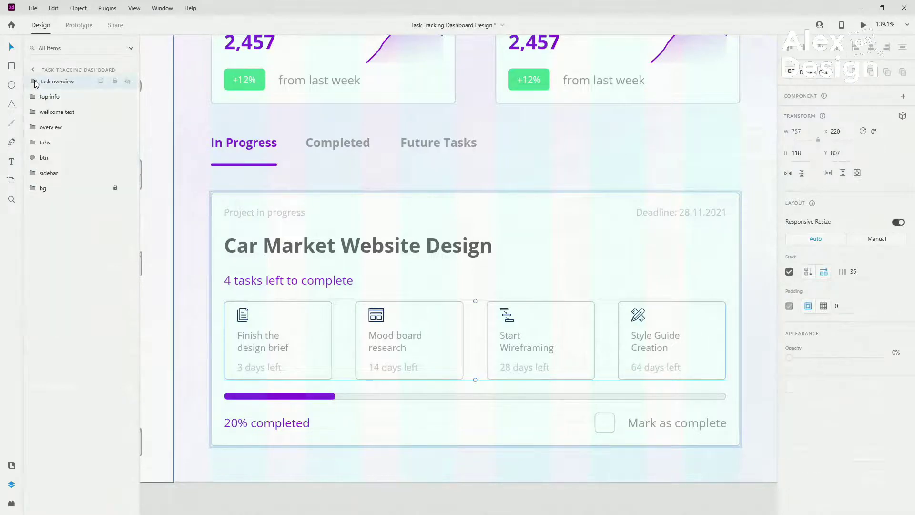
left_click_drag(61, 84, 58, 148)
scroll(449, 163, "down", 5)
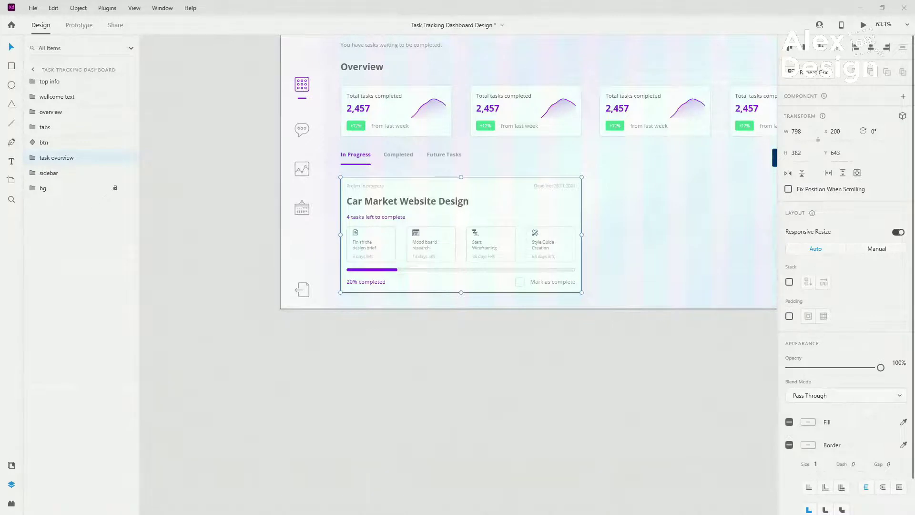
Reposition the task overview card vertically to Y 649 and check its distances to the artboard edges.
key("alt")
key("alt")
scroll(364, 181, "down", 2)
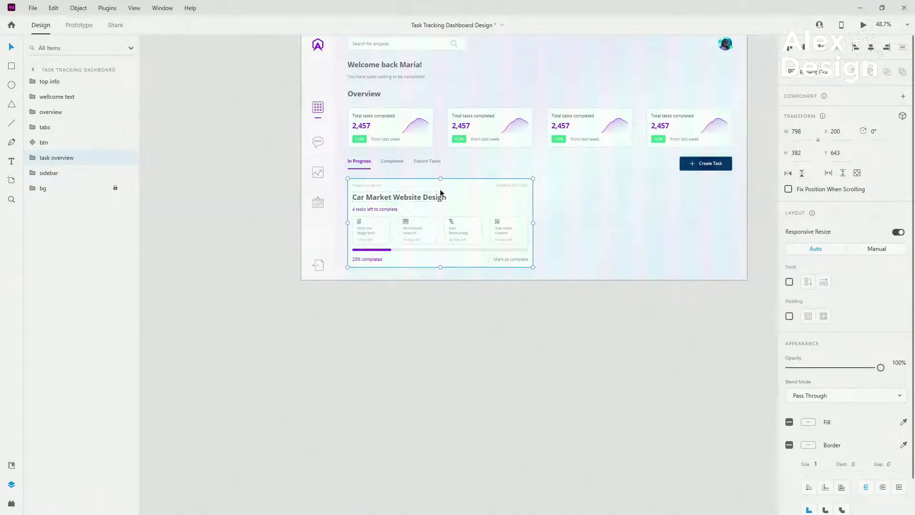
left_click_drag(439, 189, 441, 182)
key("shift+Down")
key("shift+Down")
key("shift+Down")
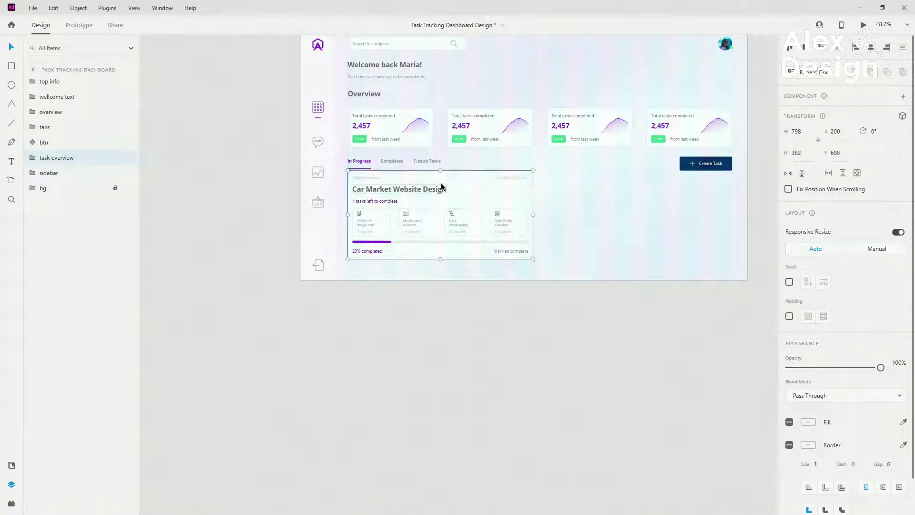
key("Down")
key("alt")
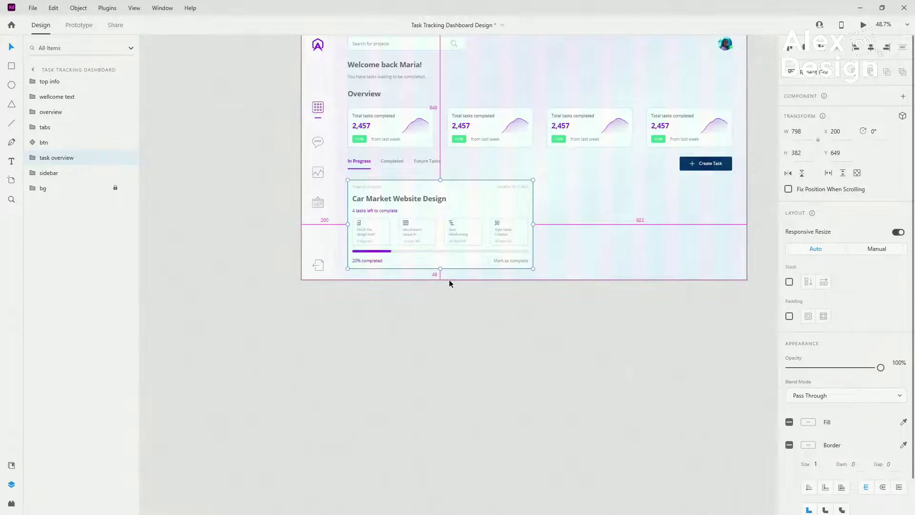
Inspect the vertical spacing of the overview section, welcome text, search bar and sidebar logo on the artboard.
left_click(701, 162)
left_click(406, 111)
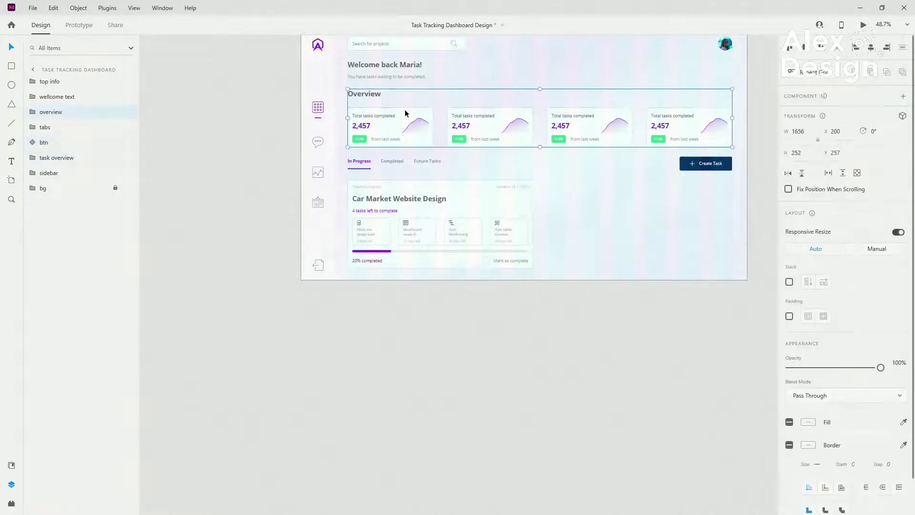
double_click(385, 110)
left_click(375, 94)
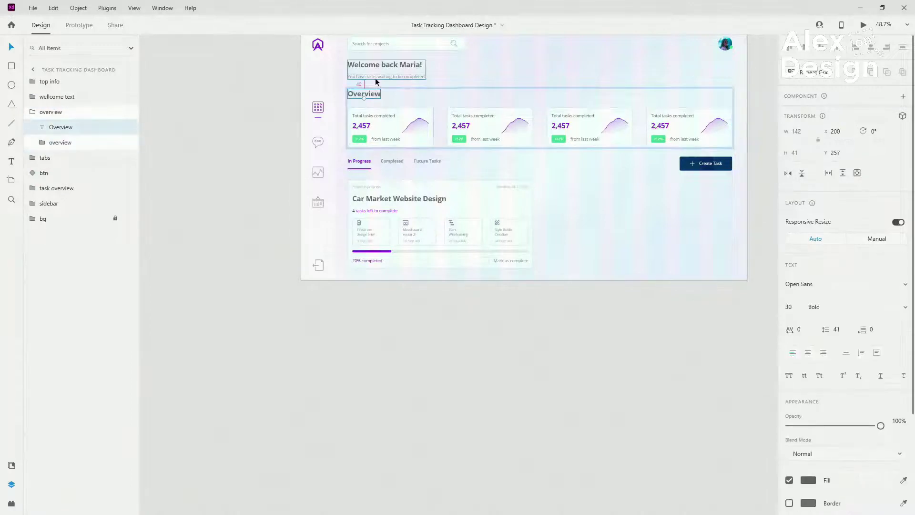
left_click(377, 77)
scroll(381, 81, "up", 2)
left_click(390, 85)
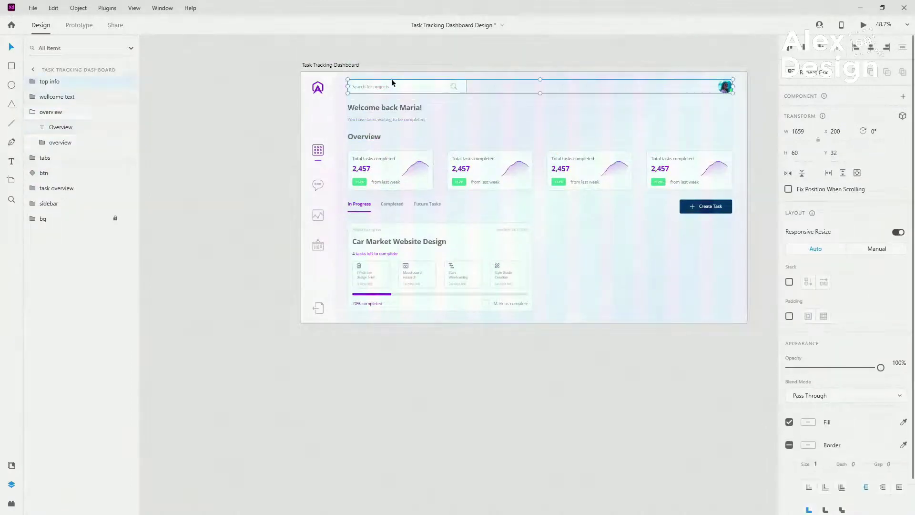
left_click(33, 112)
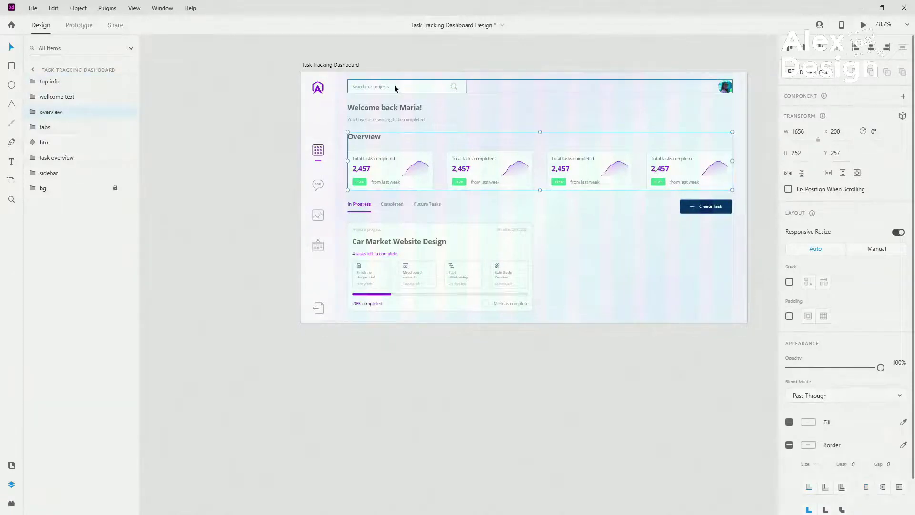
left_click(307, 90)
double_click(315, 89)
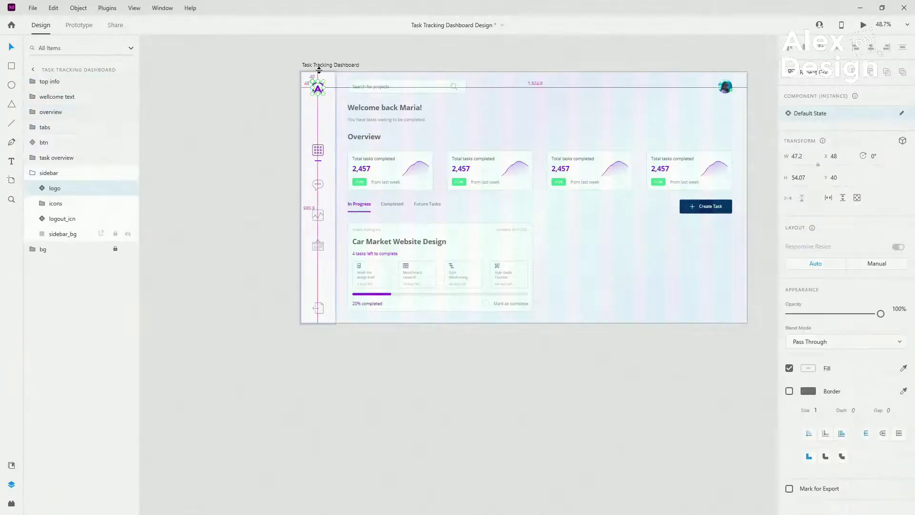
left_click(360, 84)
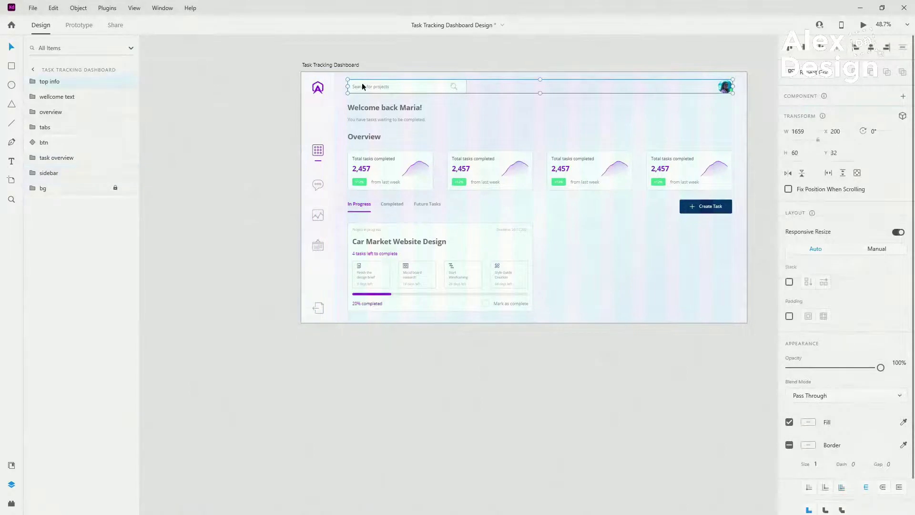
Move all content groups except the sidebar down together by 8 px, placing the top info row at Y 40.
left_click(697, 284)
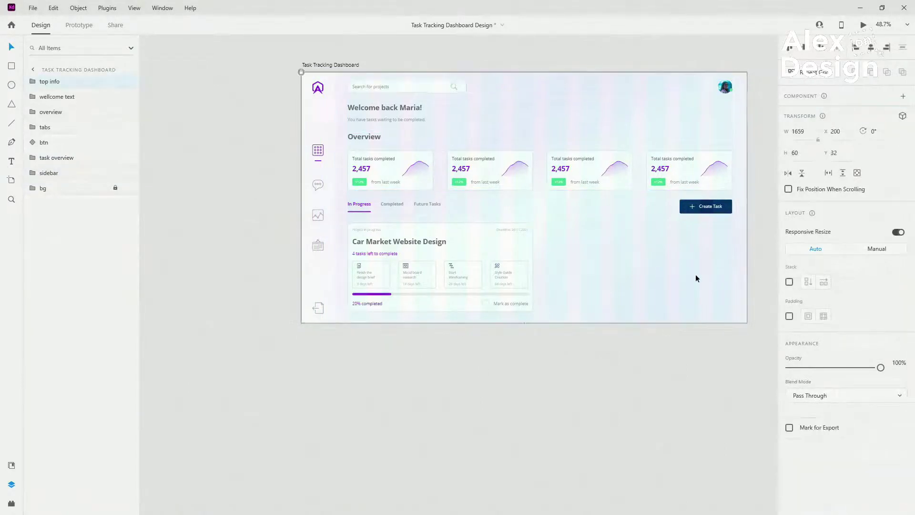
left_click_drag(716, 313, 384, 75)
key("shift+Down")
key("shift+Down")
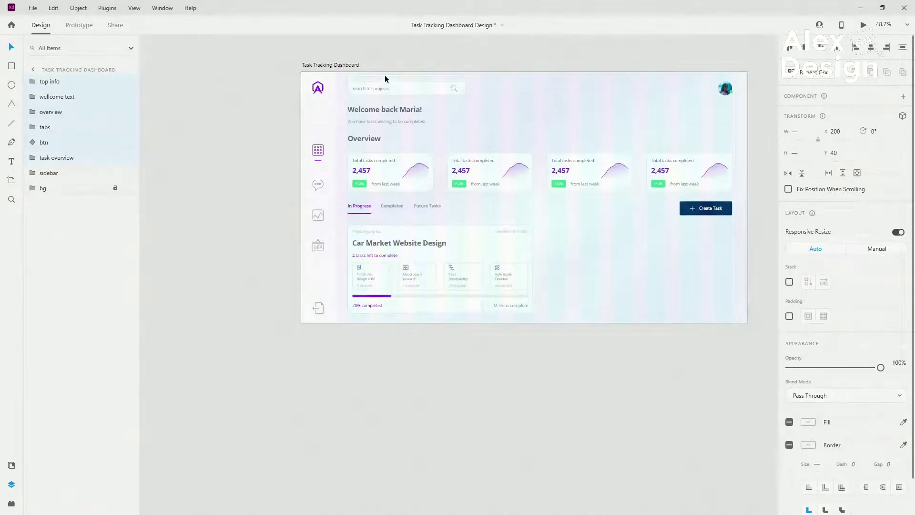
left_click(481, 327)
left_click(491, 290)
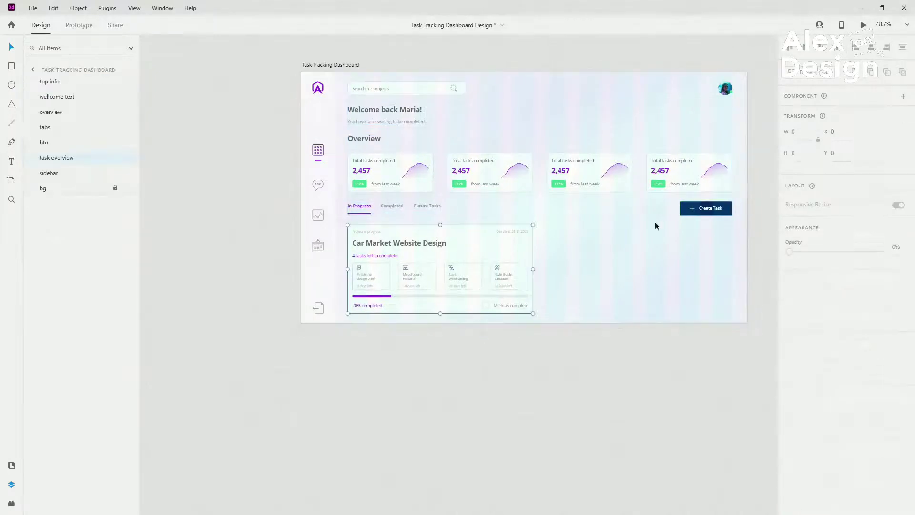
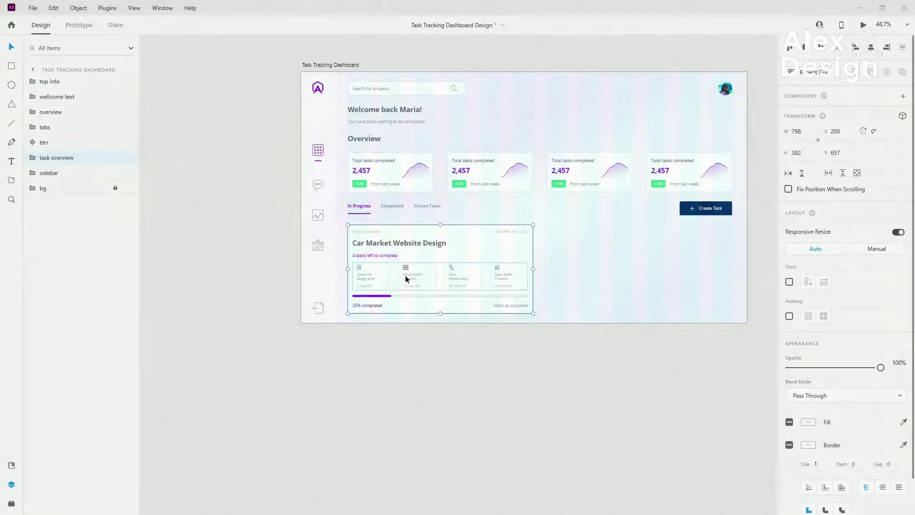
Draw a 369 by 160 rectangle beside the Car Market card at X 1058, Y 657, matching the third overview card's width.
scroll(405, 276, "up", 5)
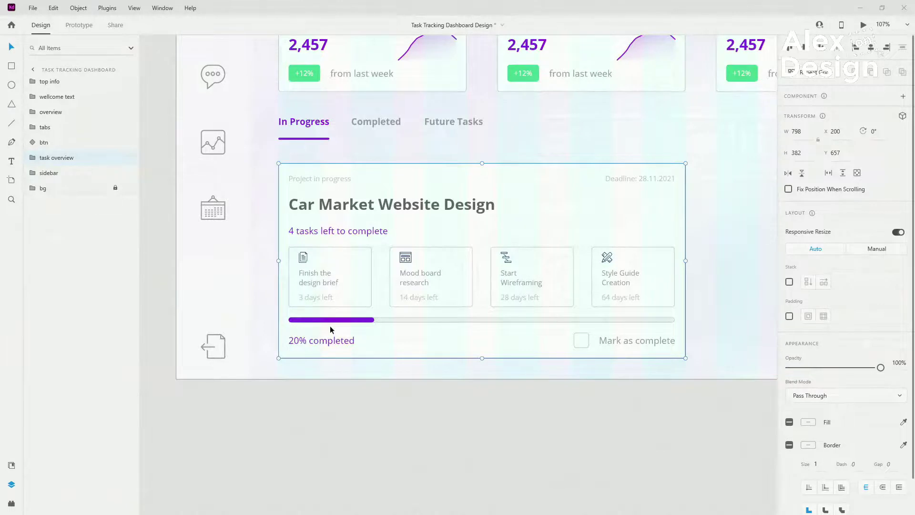
scroll(330, 325, "down", 4)
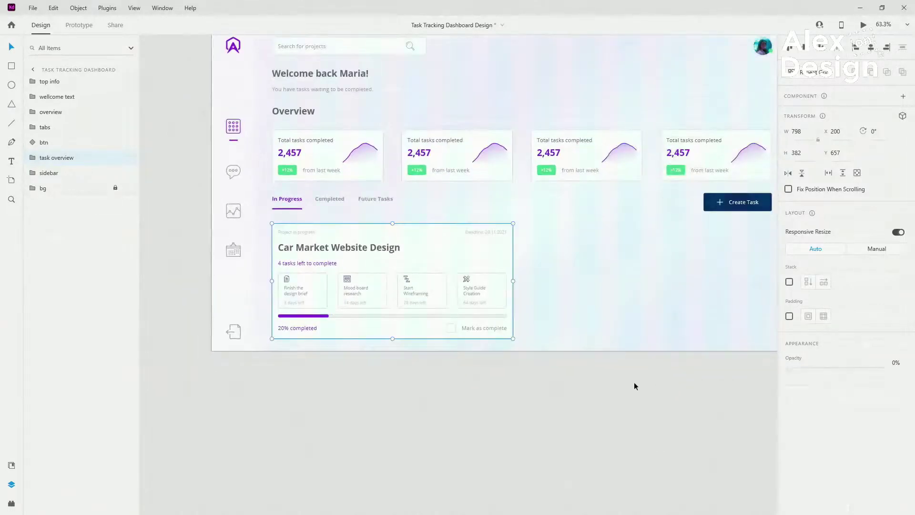
left_click(607, 377)
left_click_drag(665, 376, 620, 376)
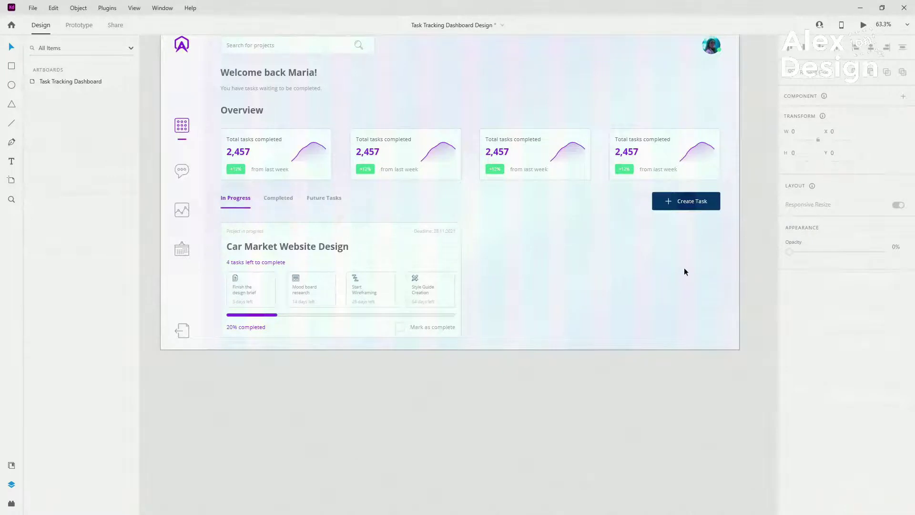
left_click(13, 66)
scroll(619, 199, "up", 2)
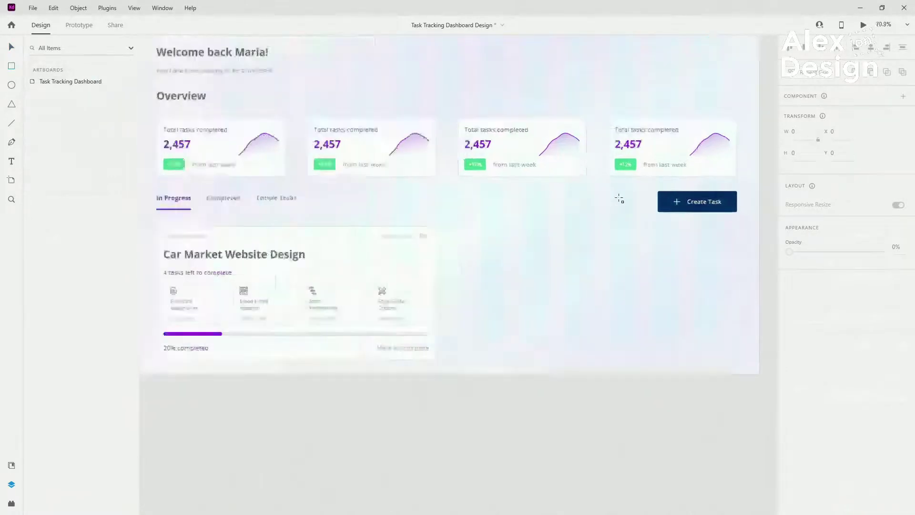
scroll(619, 198, "up", 1)
mouse_move(437, 229)
left_mouse_down()
mouse_move(586, 278)
mouse_move(586, 293)
left_mouse_up()
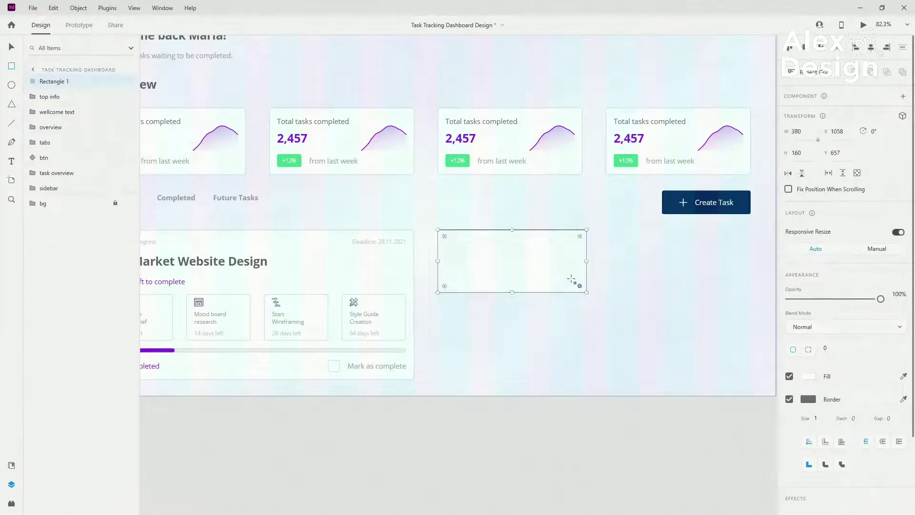
left_click_drag(585, 259, 582, 260)
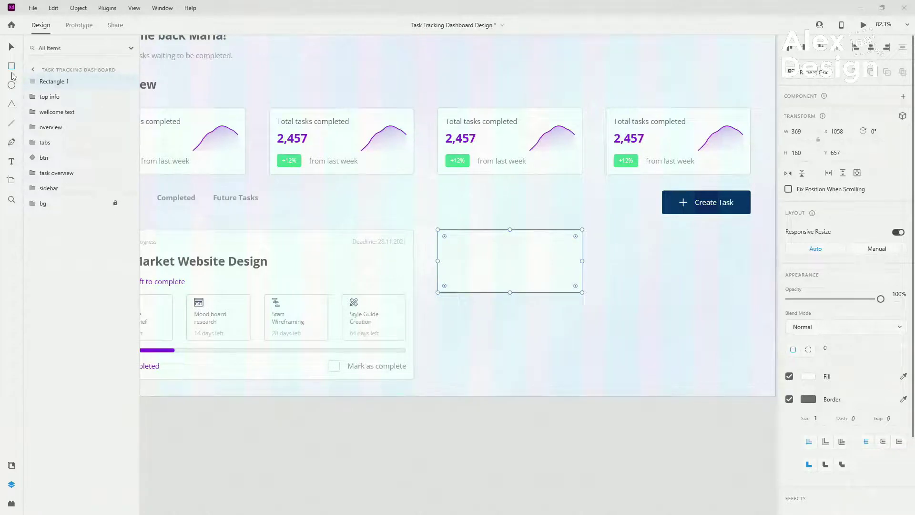
Rename the new rectangle layer task_bg.
double_click(49, 82)
type("task bg")
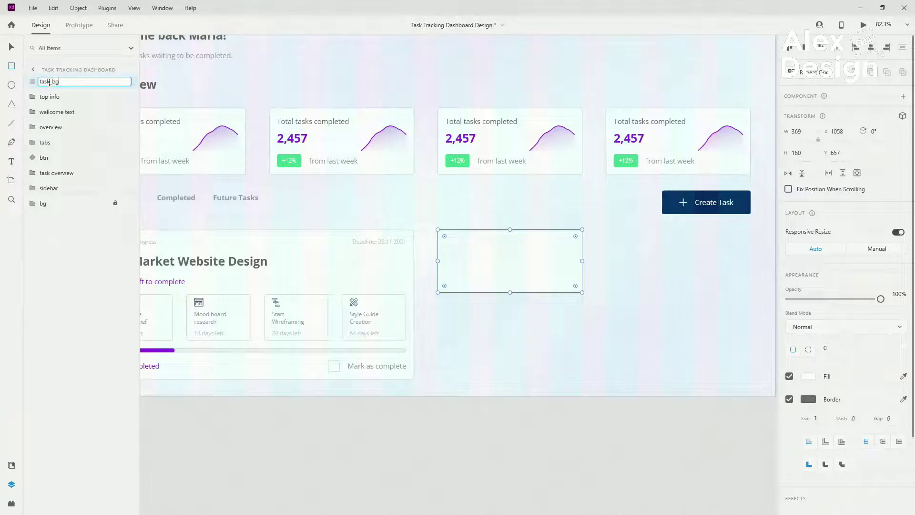
key("Return")
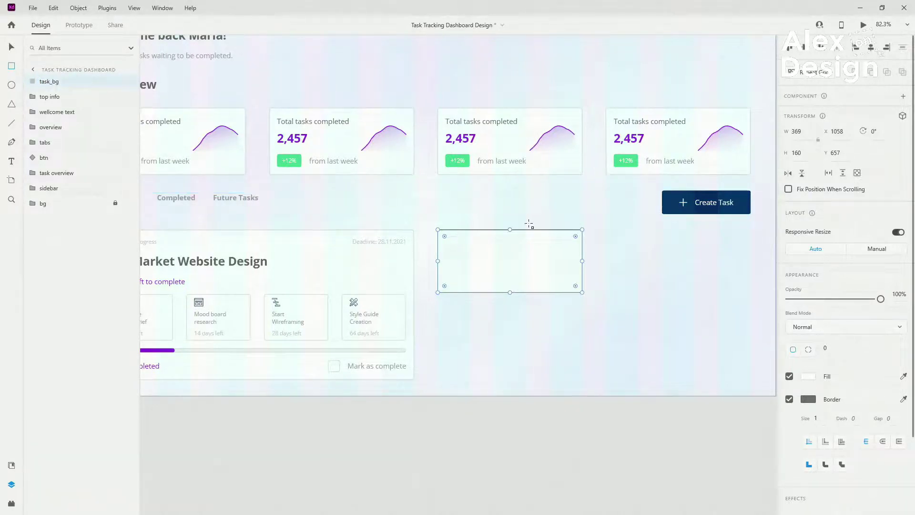
Copy the tasks-left text, 20% completed text and Mark as complete checkbox from the Car Market card, placing the pasted group at X 1066, Y 664.
scroll(528, 230, "up", 3)
key("v")
left_click(345, 406)
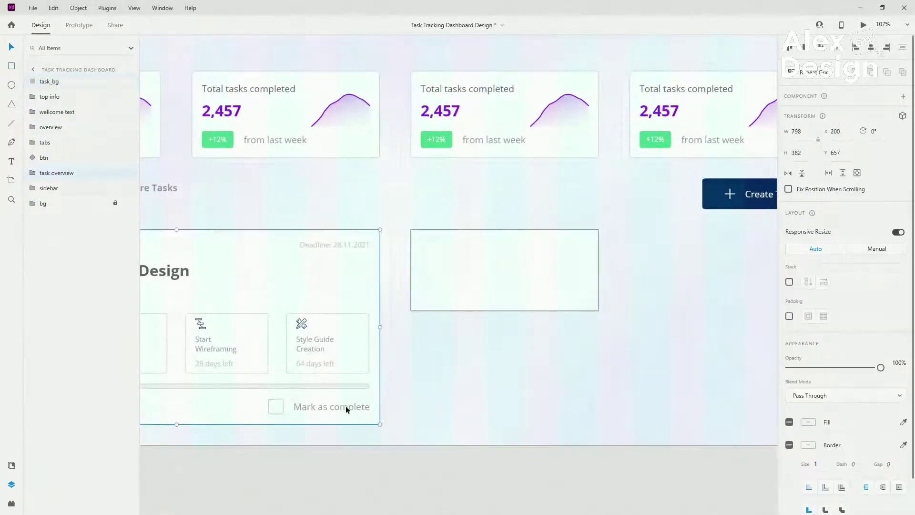
scroll(574, 306, "down", 3)
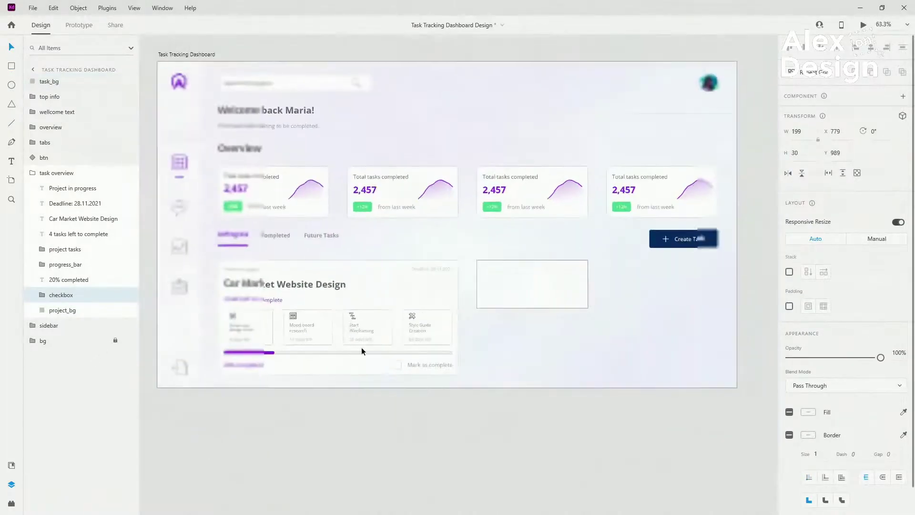
left_click(247, 365, "shift")
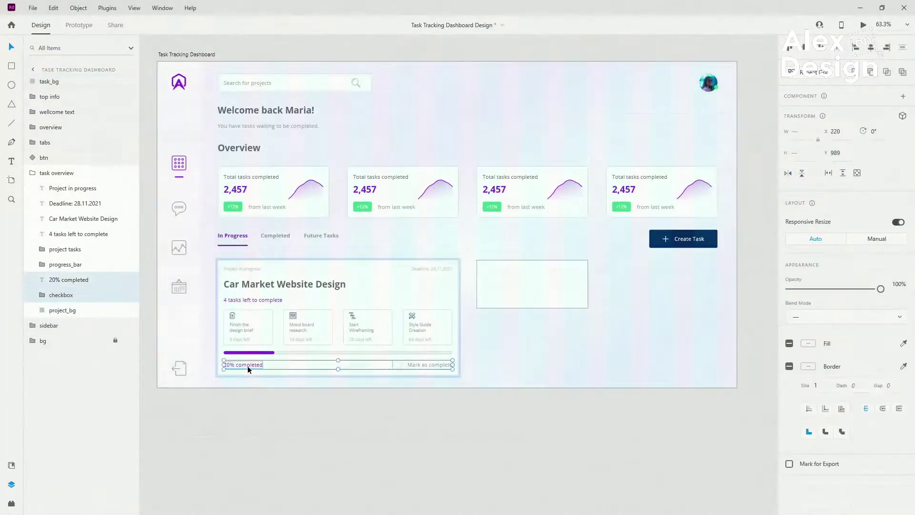
left_click(261, 299)
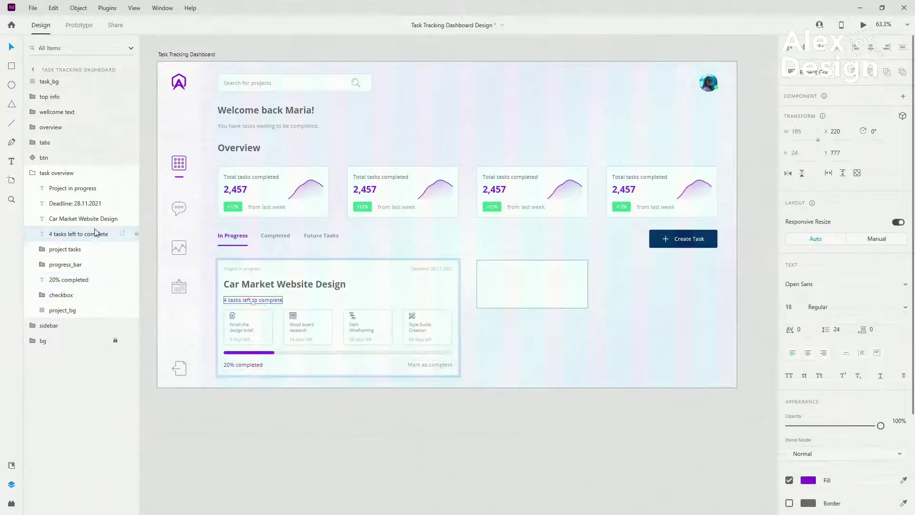
left_click(68, 280, "ctrl")
left_click(74, 290, "ctrl")
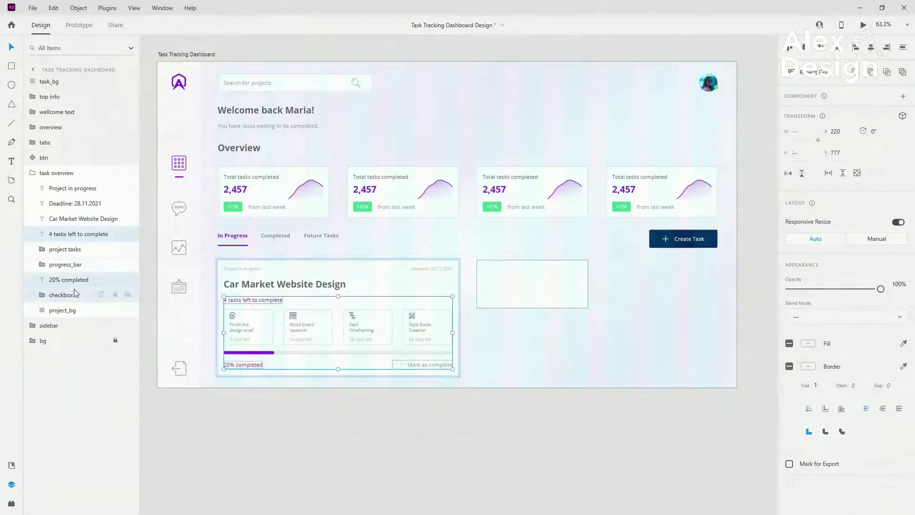
left_click(53, 173)
scroll(688, 248, "up", 5)
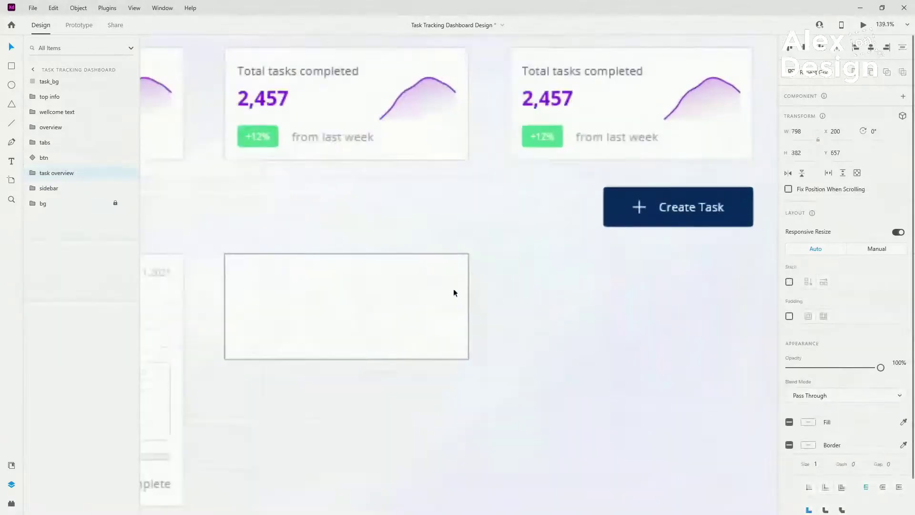
key("ctrl+shift+apostrophe")
key("ctrl+v")
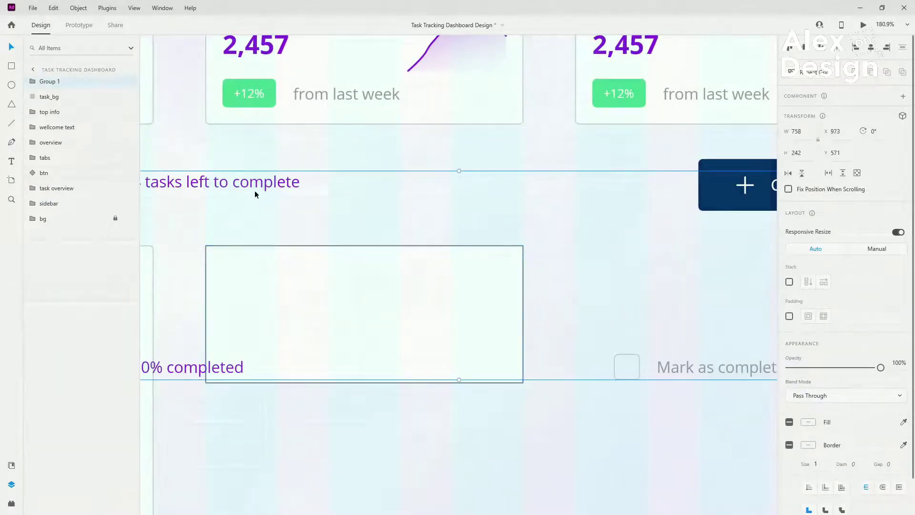
left_click_drag(254, 189, 335, 262)
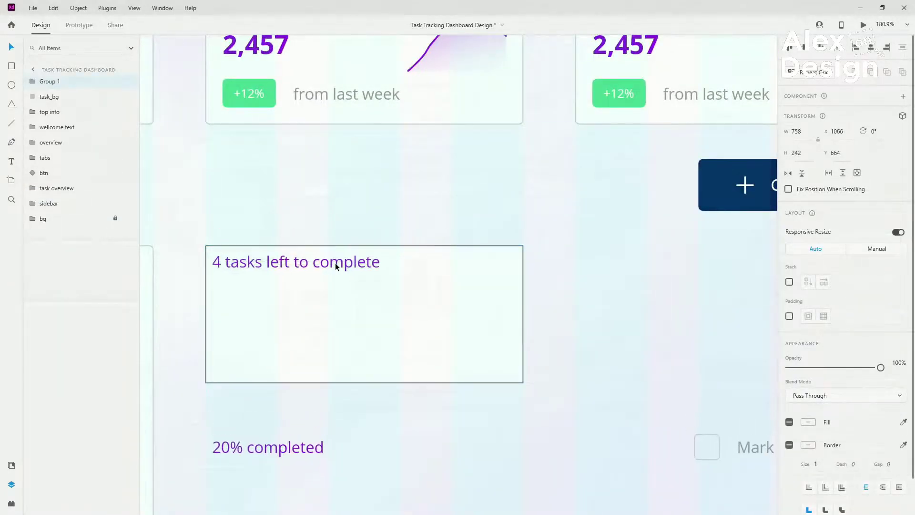
Set the task_bg rectangle's height to 171 and its corner radius to 5.
left_click(423, 325)
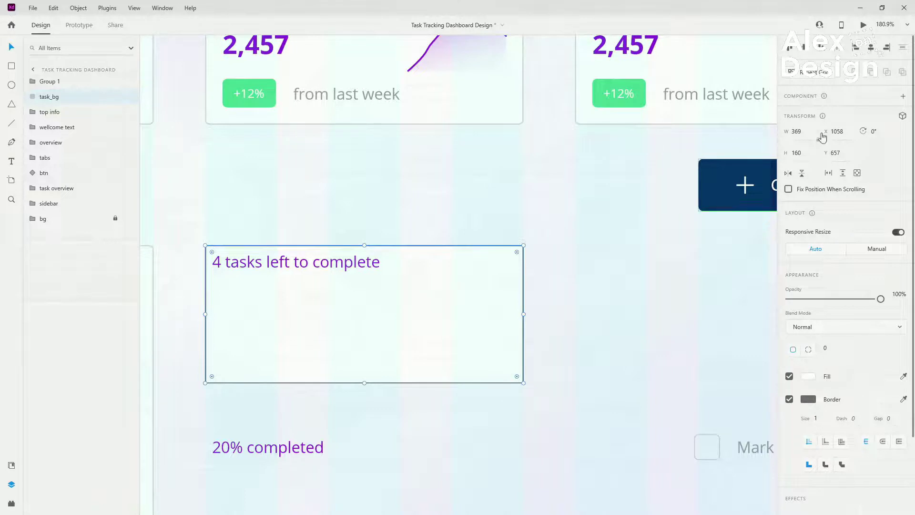
left_click_drag(801, 152, 775, 151)
key("Return")
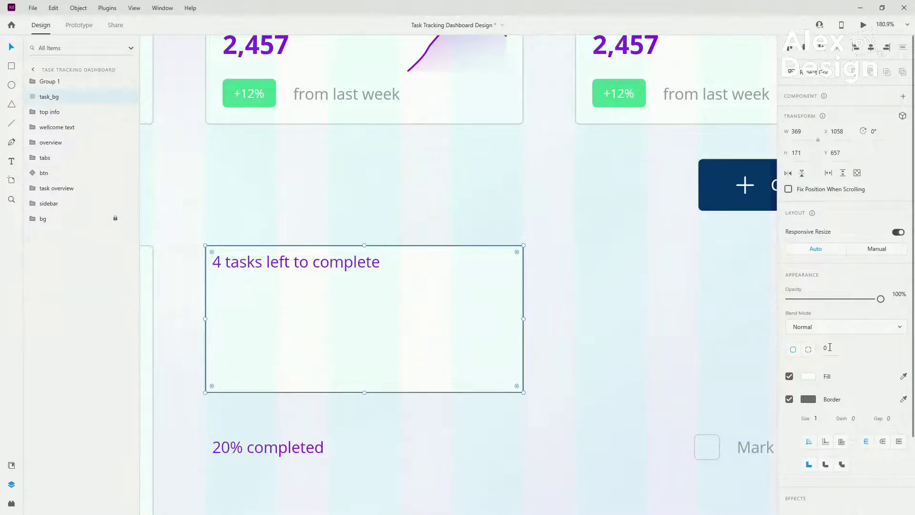
type("5")
key("Return")
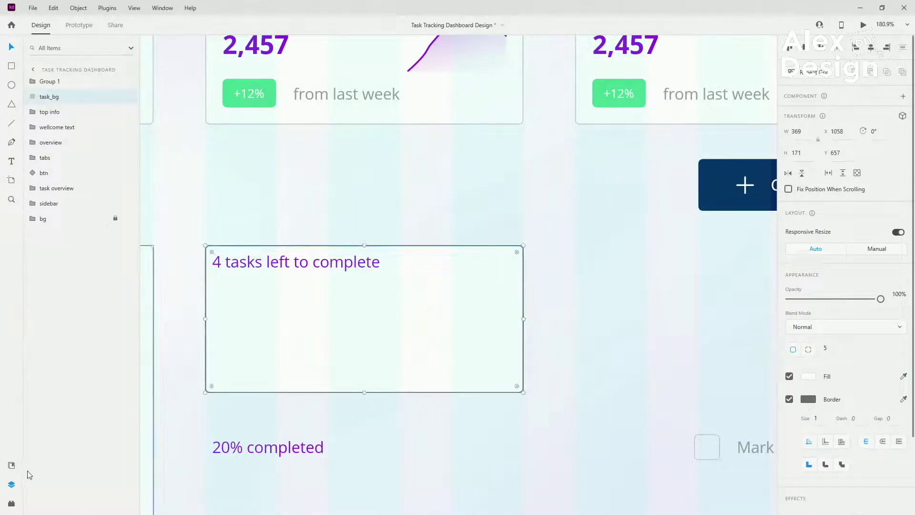
Apply the saved outline_grey color to the border of the task_bg rectangle.
left_click(11, 464)
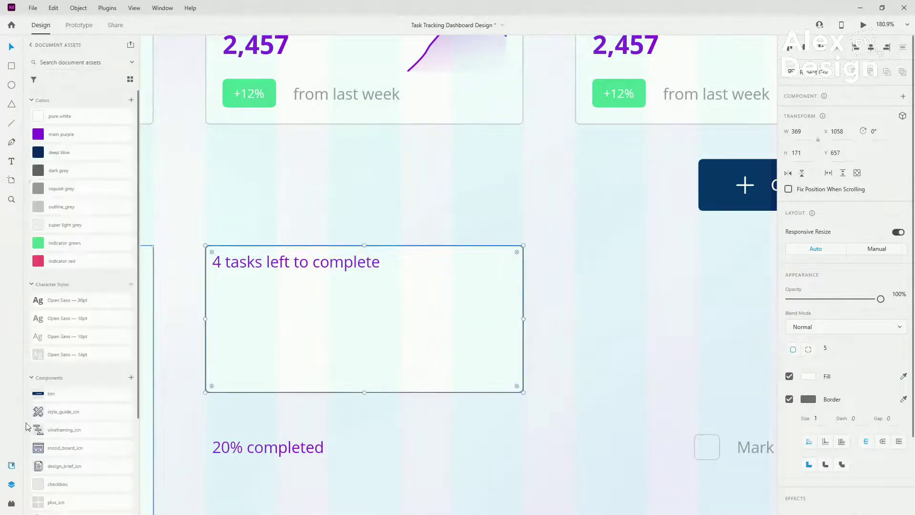
right_click(62, 206)
left_click(81, 227)
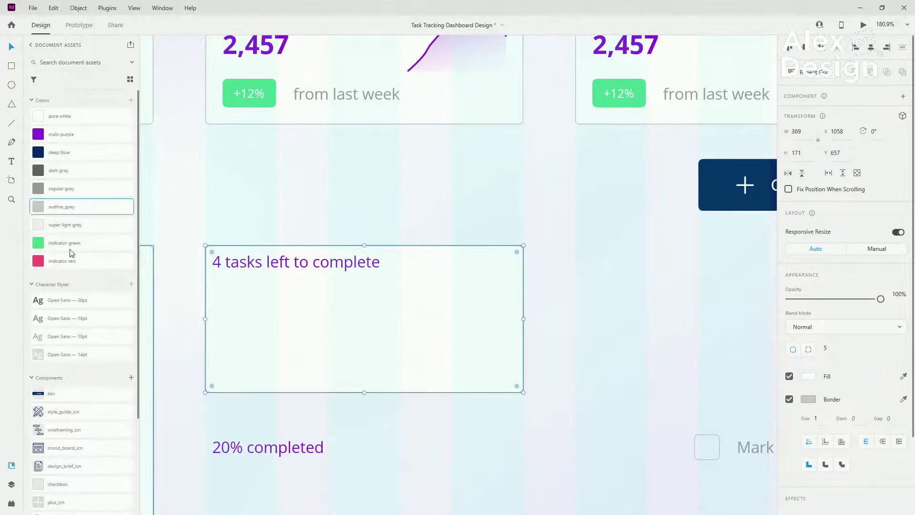
left_click(11, 484)
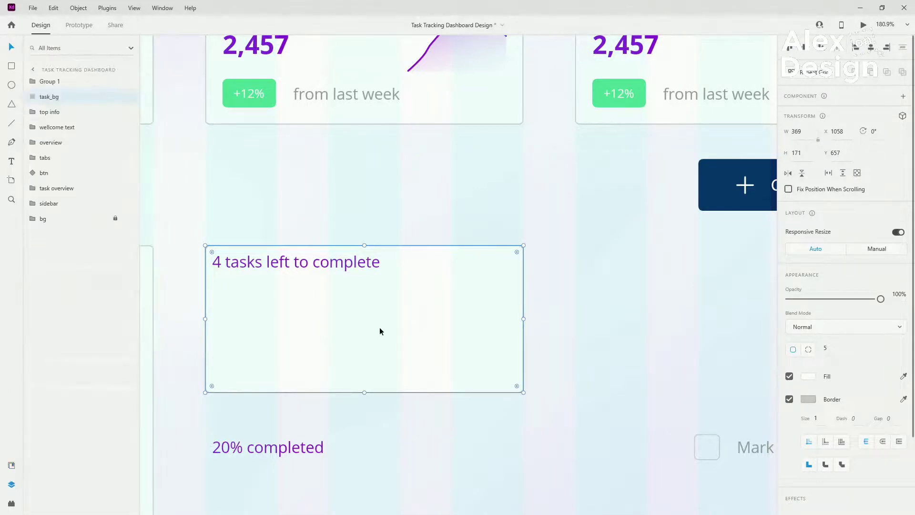
Move the copied checkbox group inside the small card to X 1228, Y 791, against the card's right edge.
left_click(765, 447)
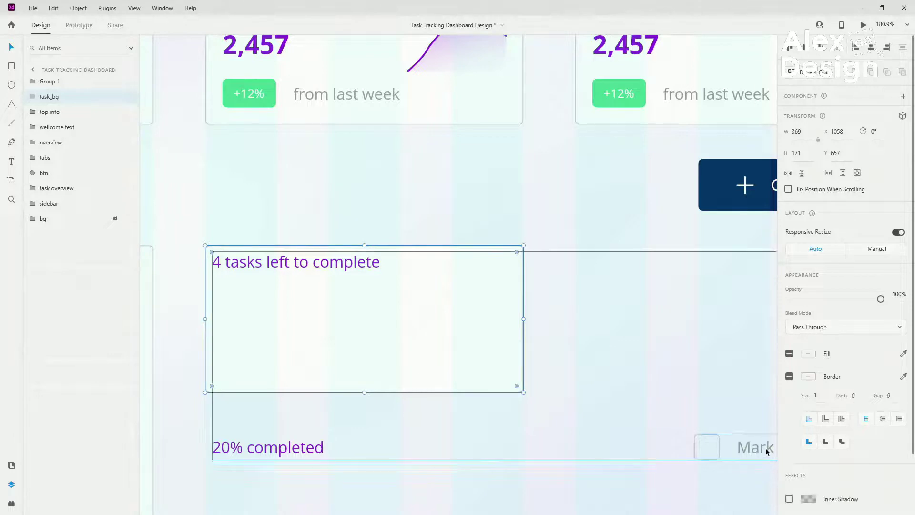
double_click(765, 447)
left_click_drag(749, 449, 408, 376)
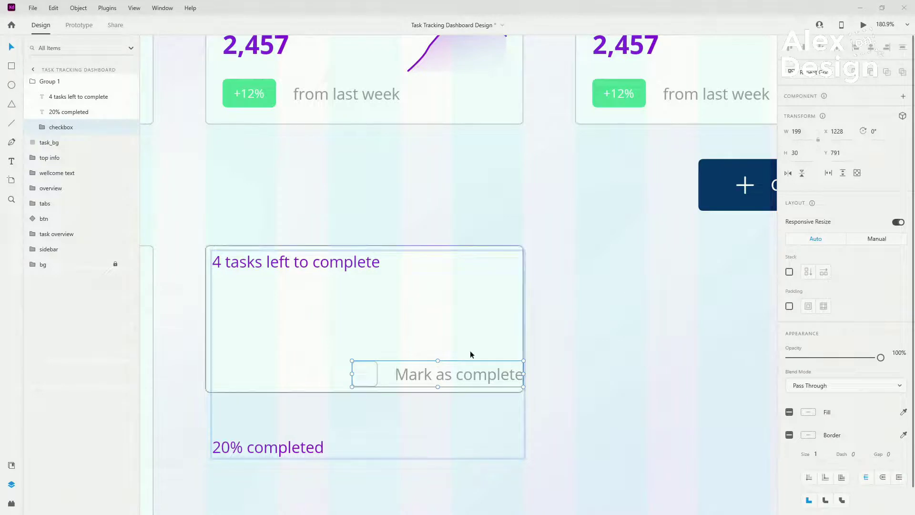
Compare the text settings of the small card's Mark as complete label with those of the Car Market card's label.
double_click(469, 376)
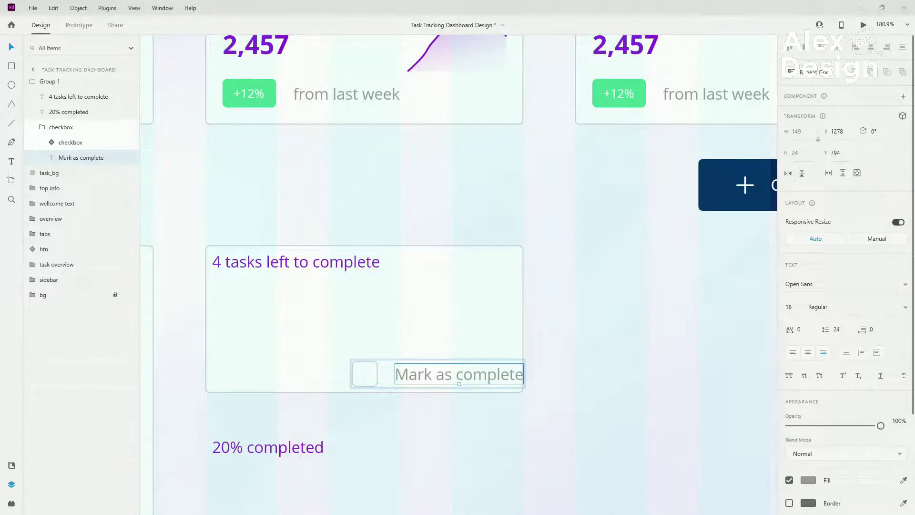
scroll(638, 286, "down", 7)
scroll(359, 405, "up", 2)
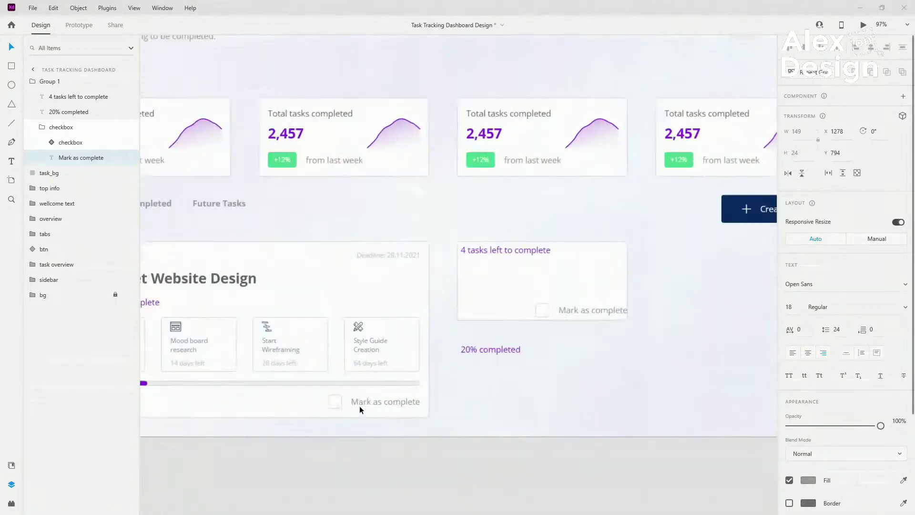
scroll(360, 406, "up", 4)
double_click(381, 396)
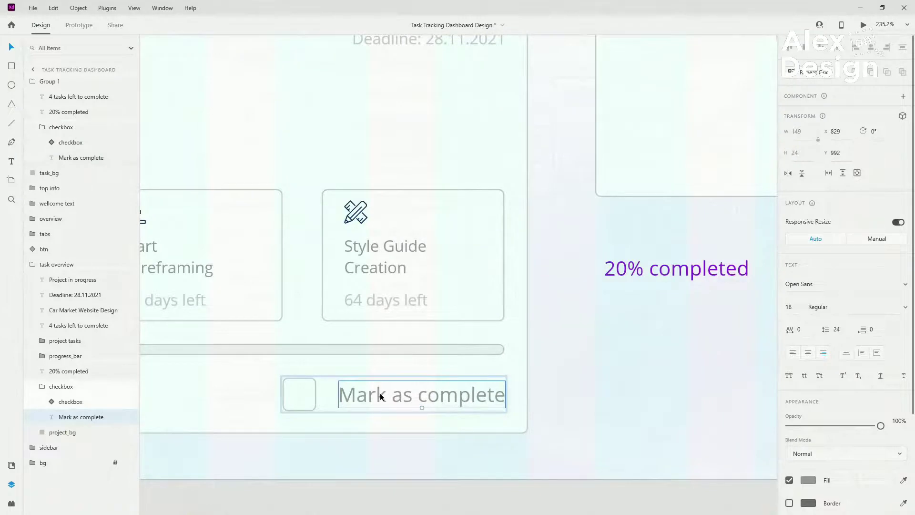
scroll(318, 261, "down", 5)
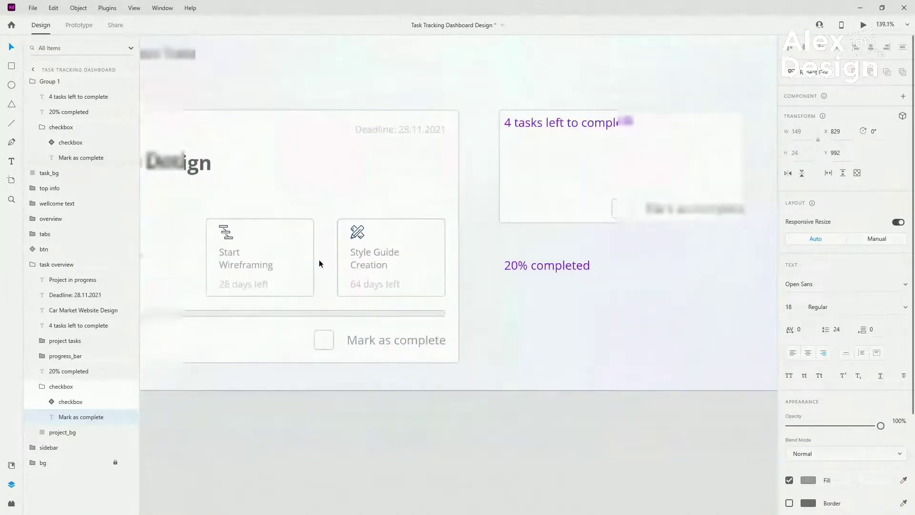
scroll(533, 218, "up", 3)
scroll(533, 218, "up", 4)
Apply the Open Sans 14pt character style and the regular grey color to the small card's Mark as complete label.
left_click(525, 263)
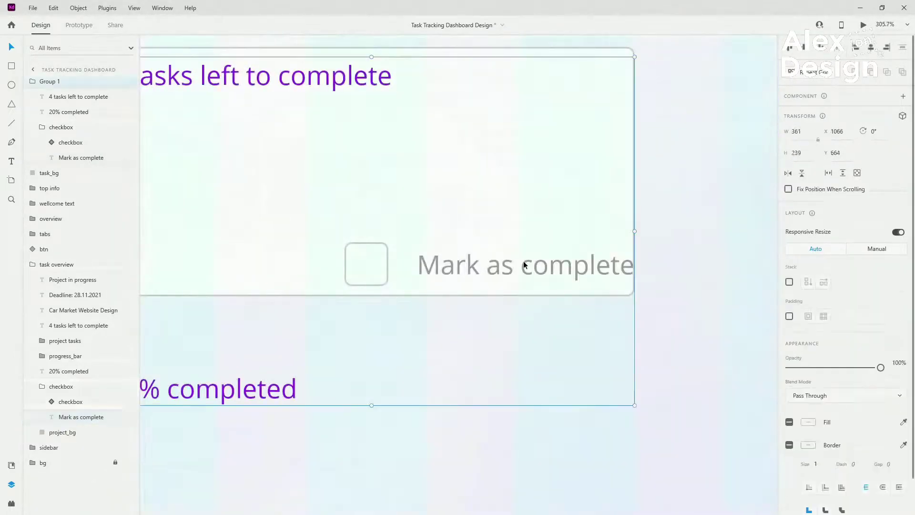
double_click(524, 266)
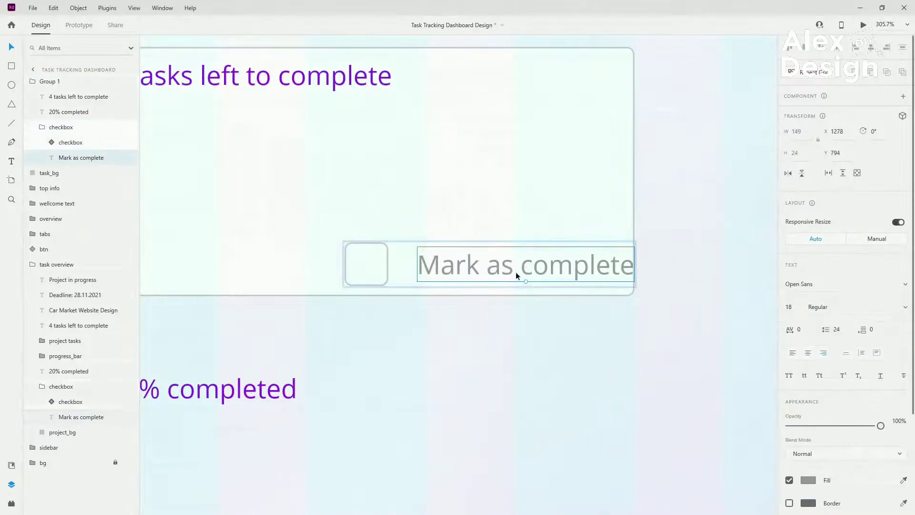
key("Return")
left_click(11, 465)
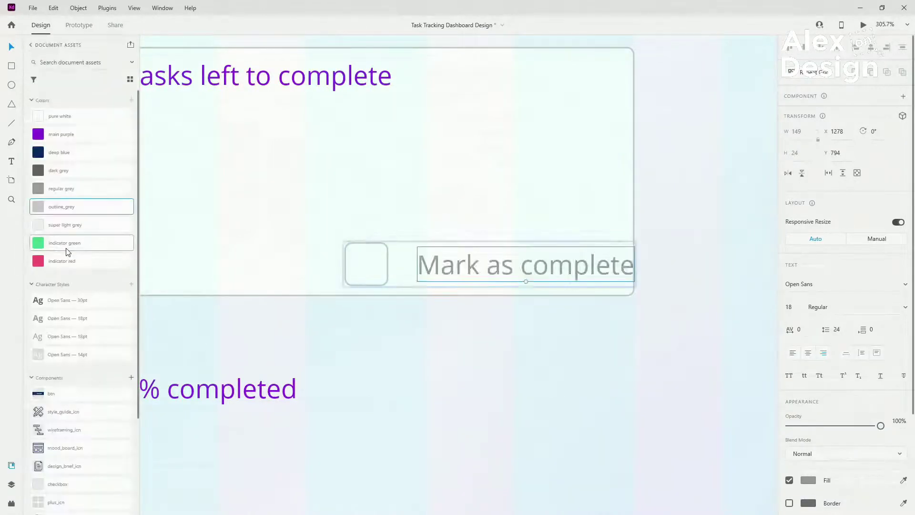
left_click(76, 354)
left_click(71, 191)
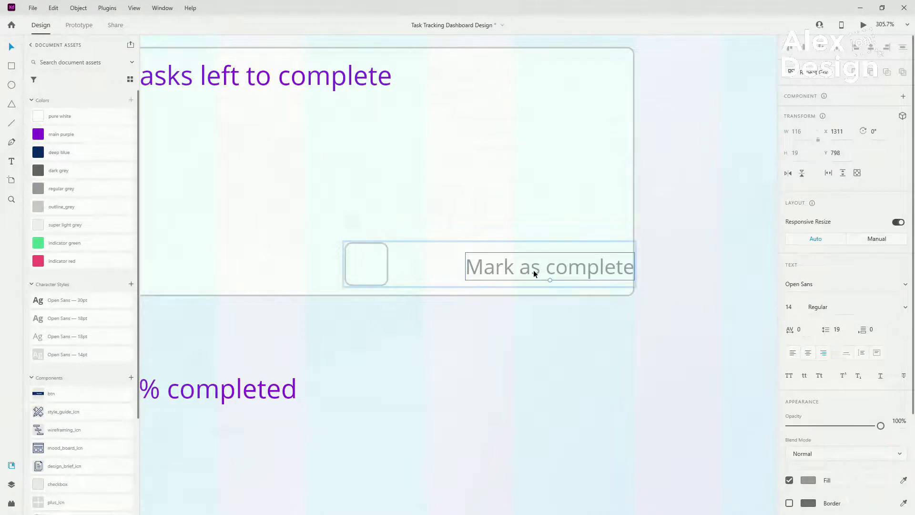
Shift the Mark as complete label 20 px left, move its checkbox to X 1241, and align the two on their vertical middles.
key("shift+Left")
key("shift+Left")
left_click(388, 262)
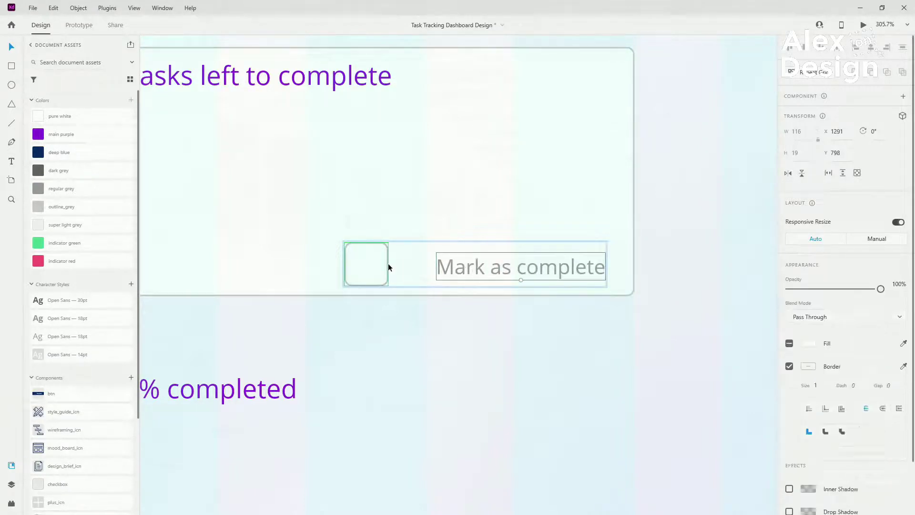
left_click_drag(388, 263, 435, 268)
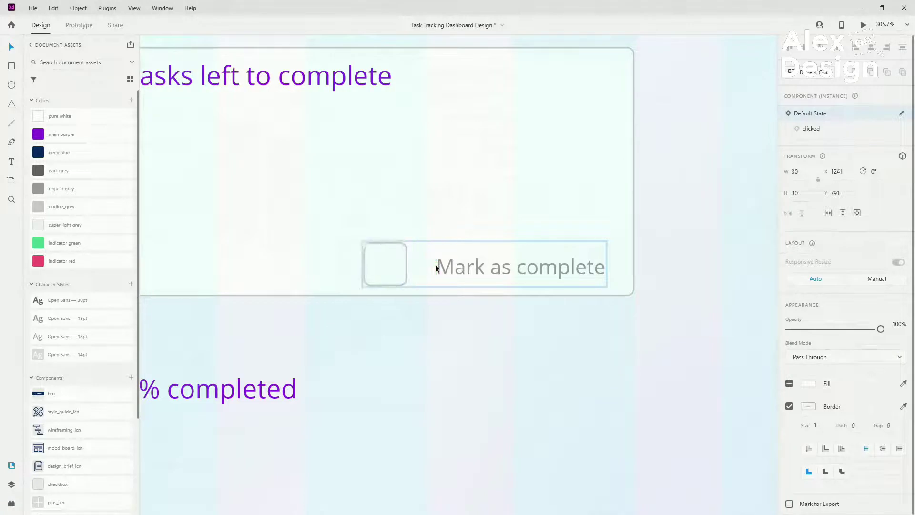
left_click(479, 269, "shift")
left_click(811, 51)
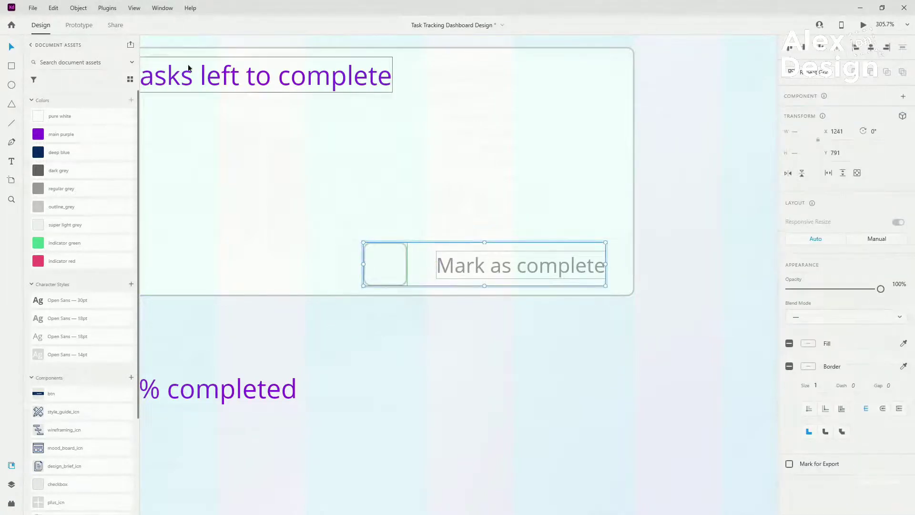
Position the checkbox and its label 20 px in from the small card's right and bottom edges, at X 1241, Y 776.
left_click_drag(522, 264, 547, 275)
key("shift+Up")
key("shift+Up")
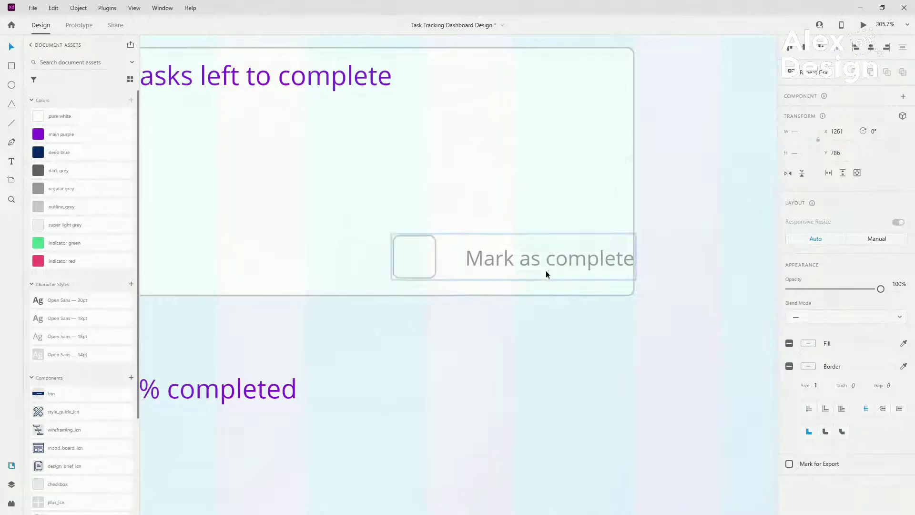
key("shift+Left")
key("shift+Left")
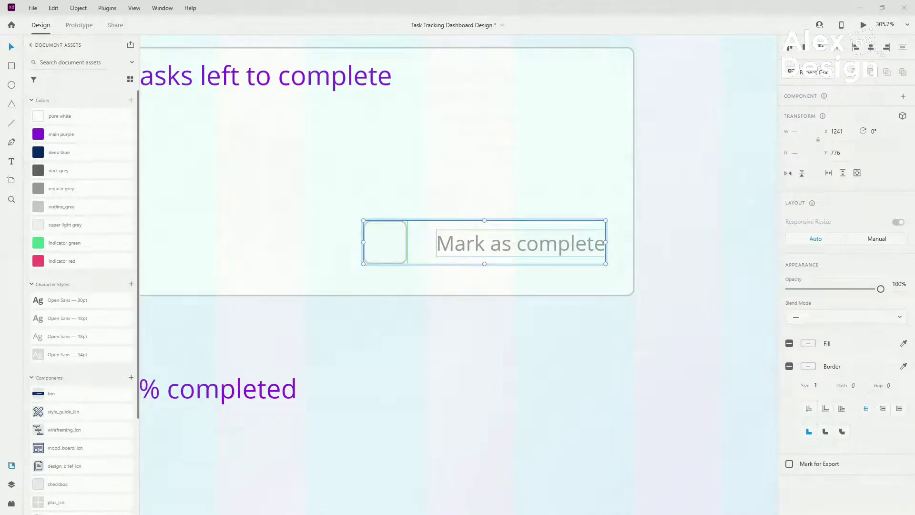
Move the 20% completed text into the small card beside the checkbox at X 1072 and style it Open Sans 14pt in main purple.
scroll(484, 289, "down", 3)
left_click(385, 344)
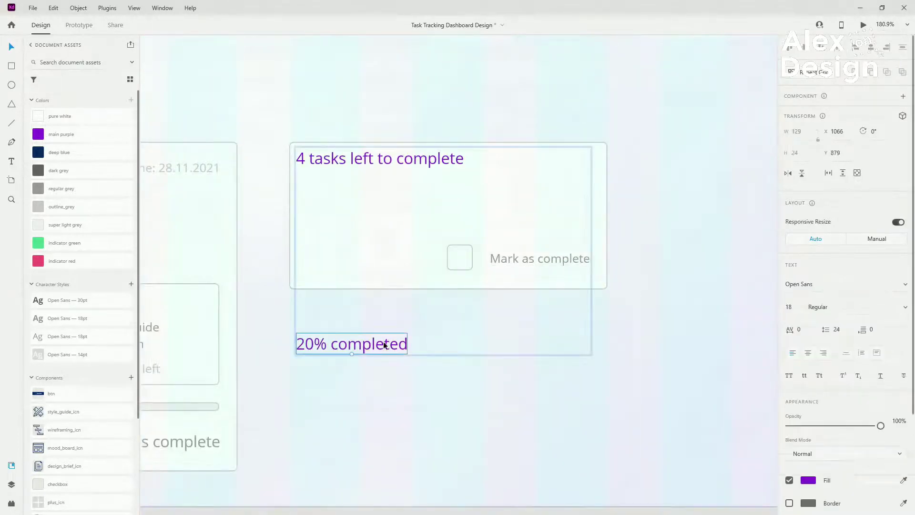
left_click_drag(385, 344, 388, 258)
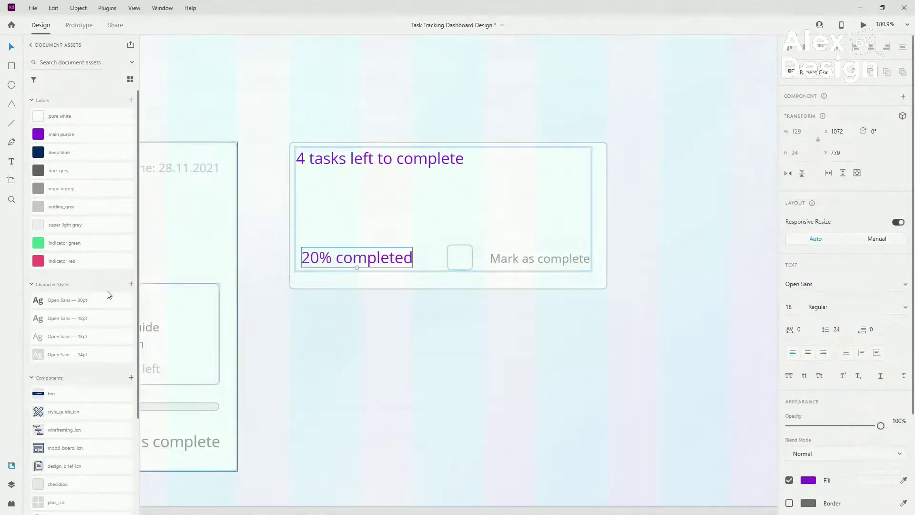
left_click(76, 354)
left_click(71, 134)
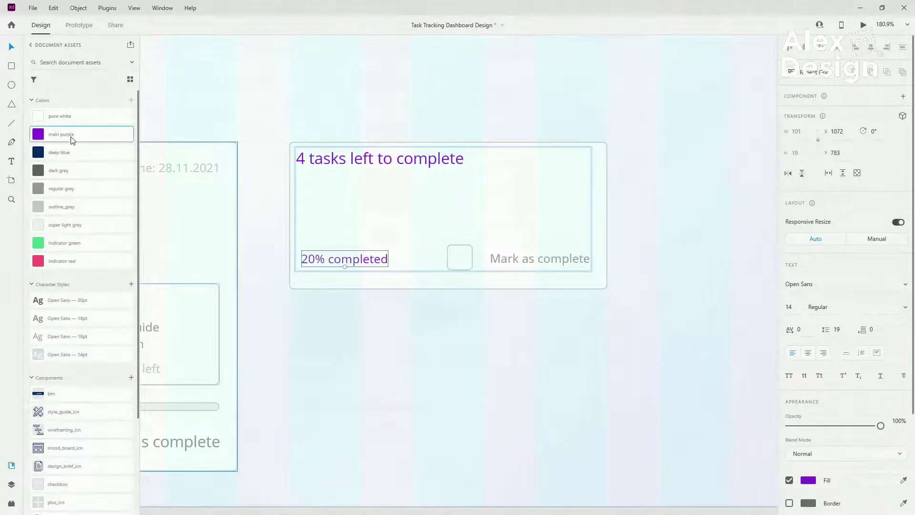
Change the small card's progress text to "60% completed".
scroll(376, 260, "up", 3)
double_click(293, 252)
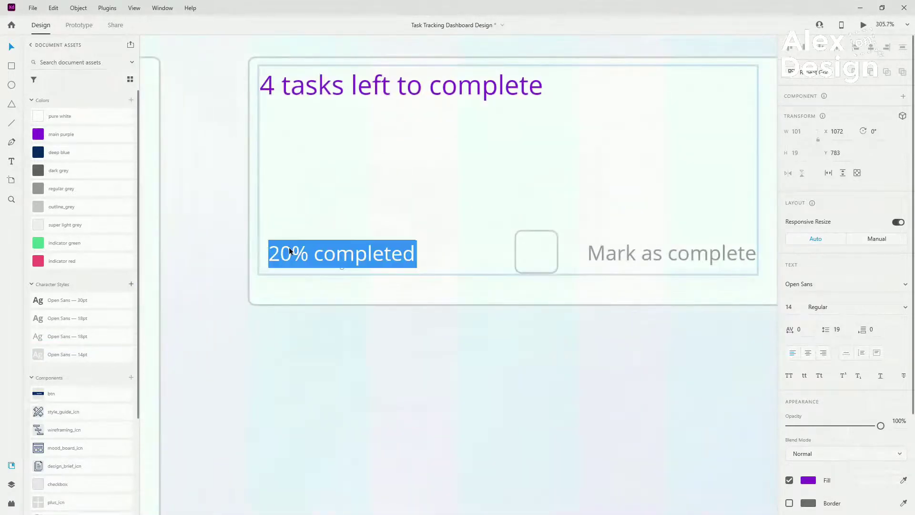
double_click(288, 253)
type("60")
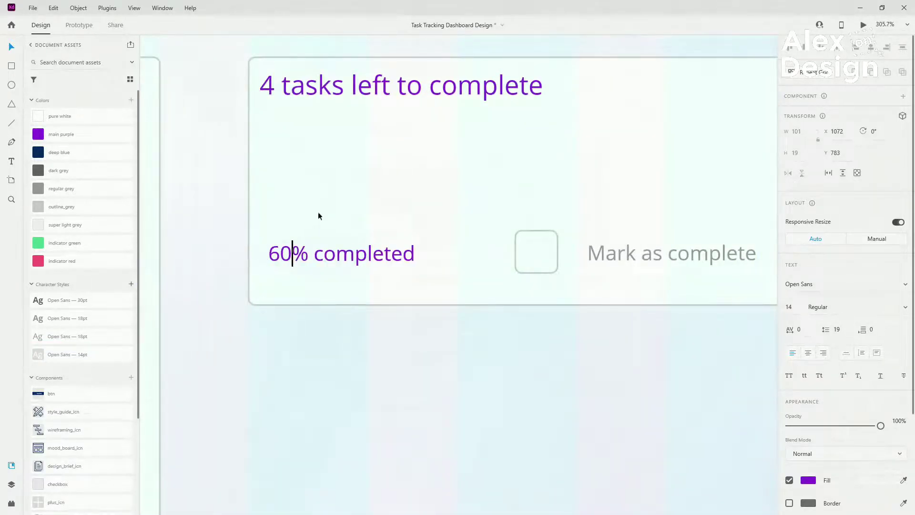
key("Escape")
left_click(11, 483)
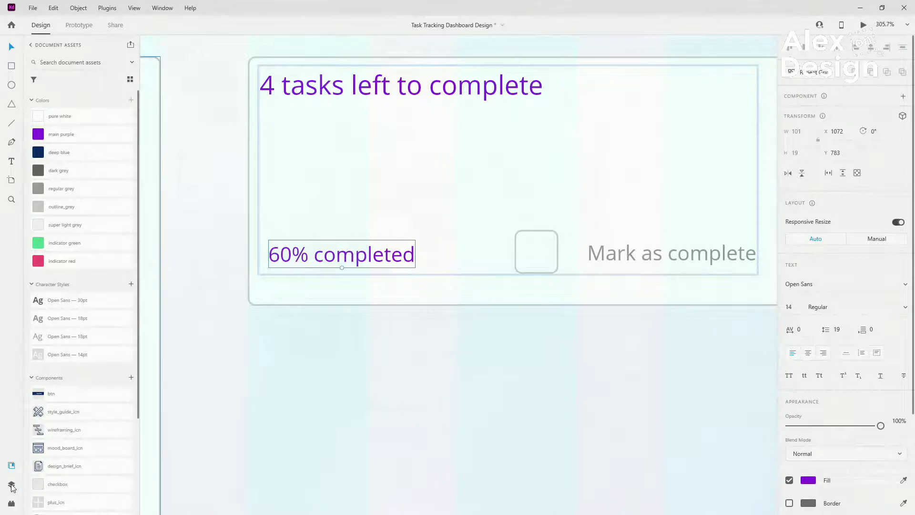
Ungroup the group holding the small card's title, progress text and checkbox.
right_click(48, 84)
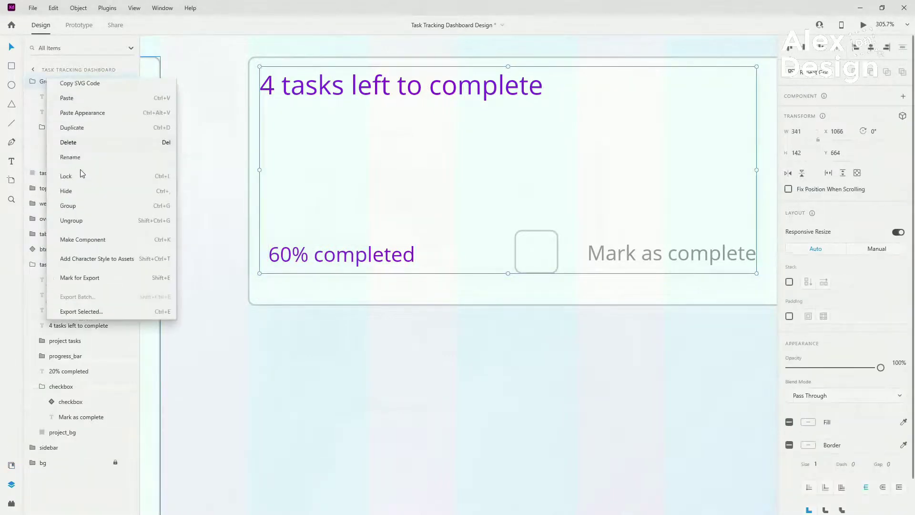
left_click(84, 236)
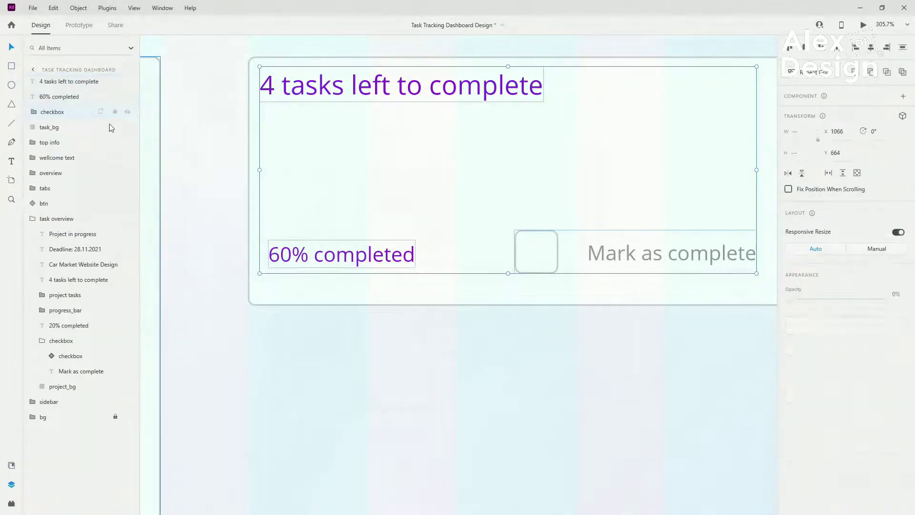
left_click(108, 127)
Align the 60% completed text to the small checkbox's vertical middle and move it to X 1078.
left_click(340, 257)
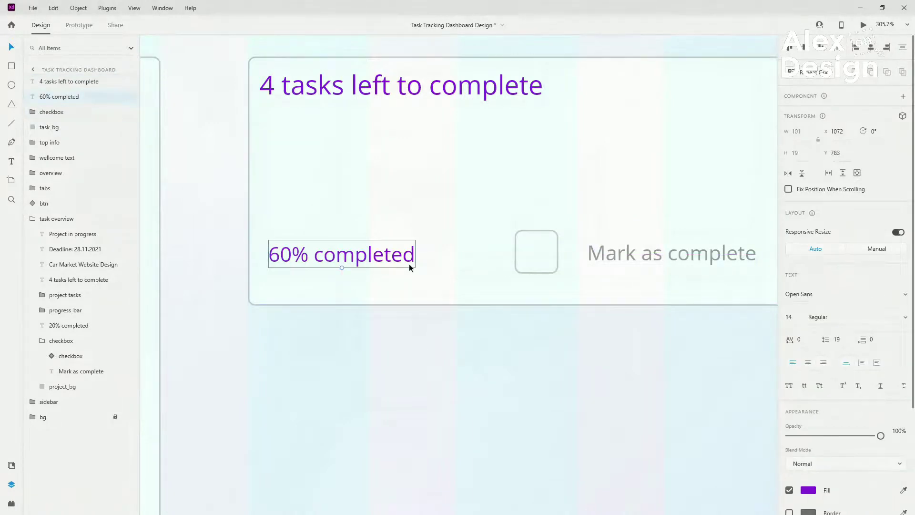
left_click(620, 253, "shift")
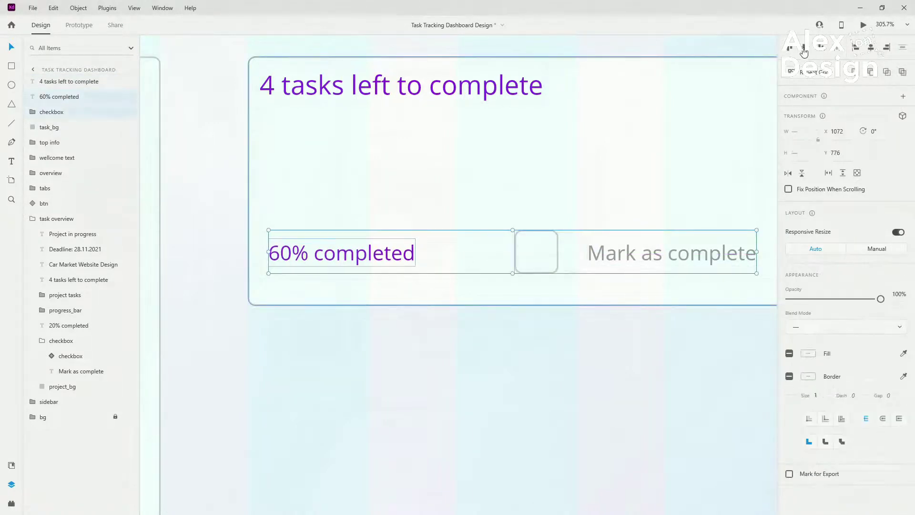
left_click(380, 254)
left_click_drag(378, 255, 343, 253)
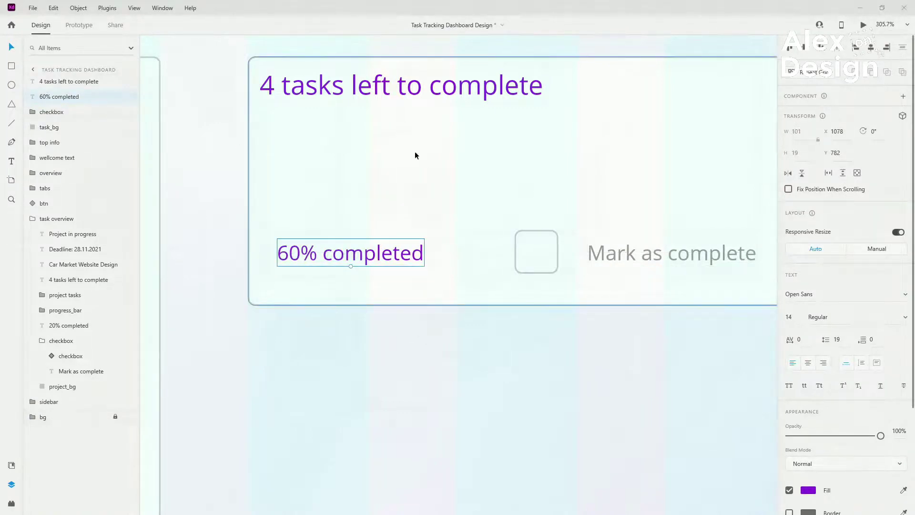
Color the small card's title dark grey and change its text to "Finish the design brief".
left_click(401, 86)
left_click(11, 464)
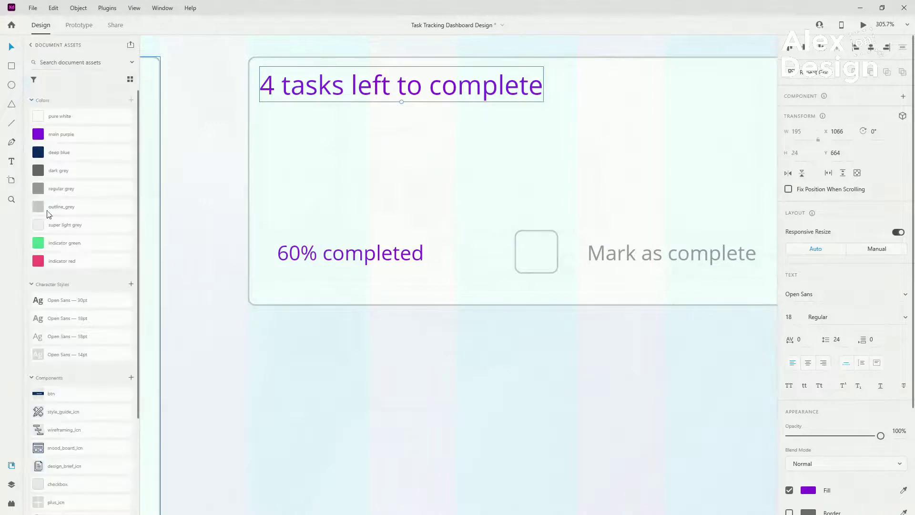
left_click(72, 170)
double_click(410, 89)
key("Left")
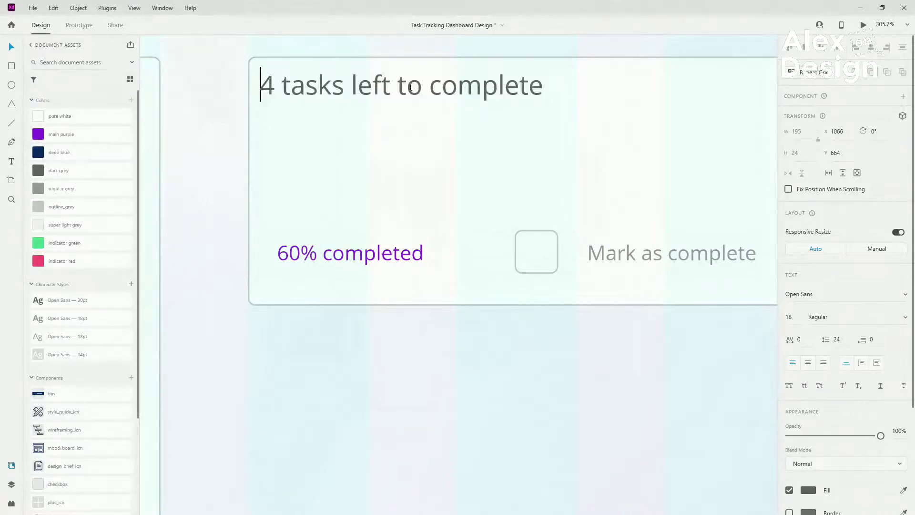
type("Finish")
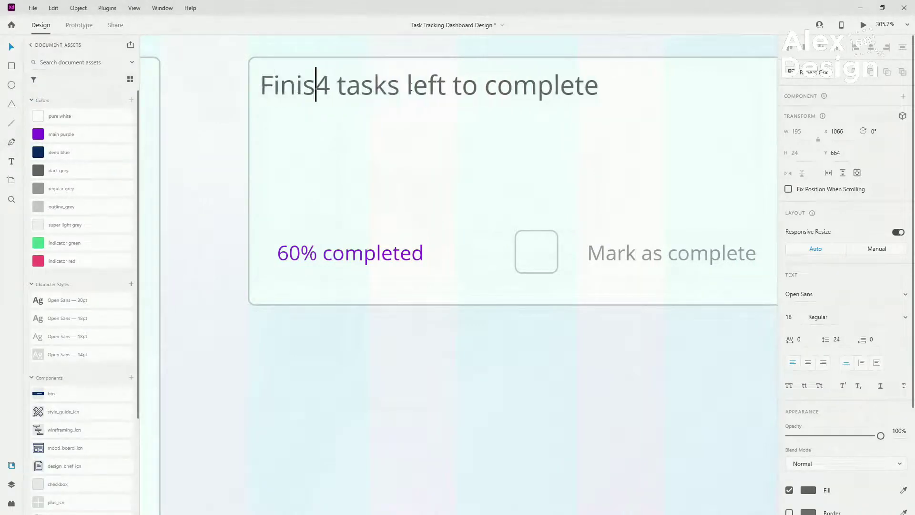
key("ctrl+a")
type("Finish")
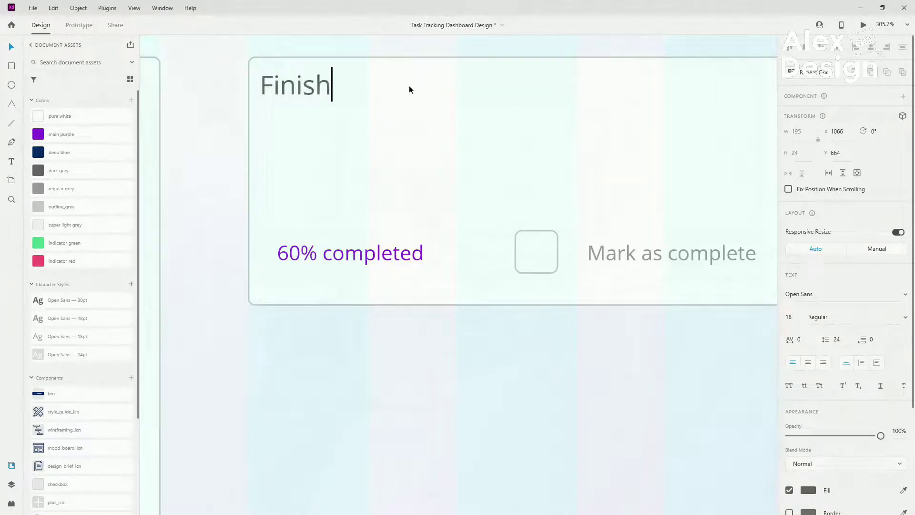
type(" the design ")
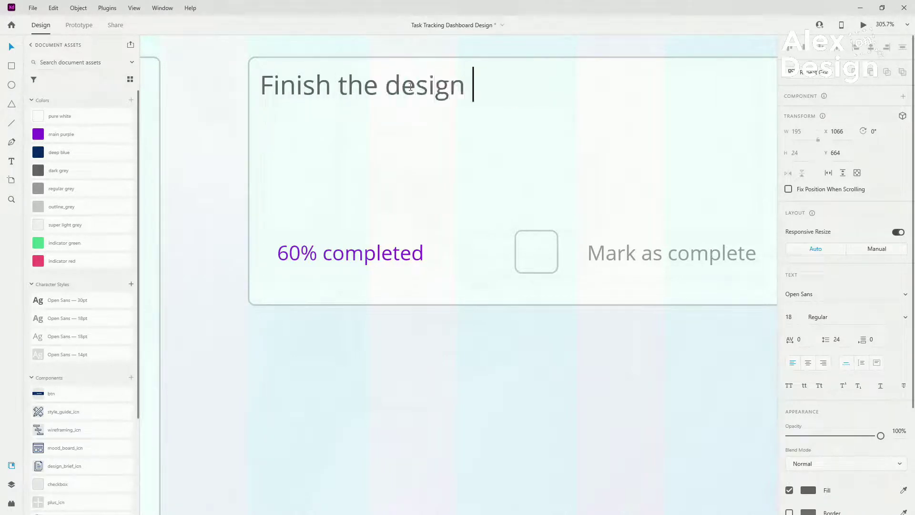
type("brief")
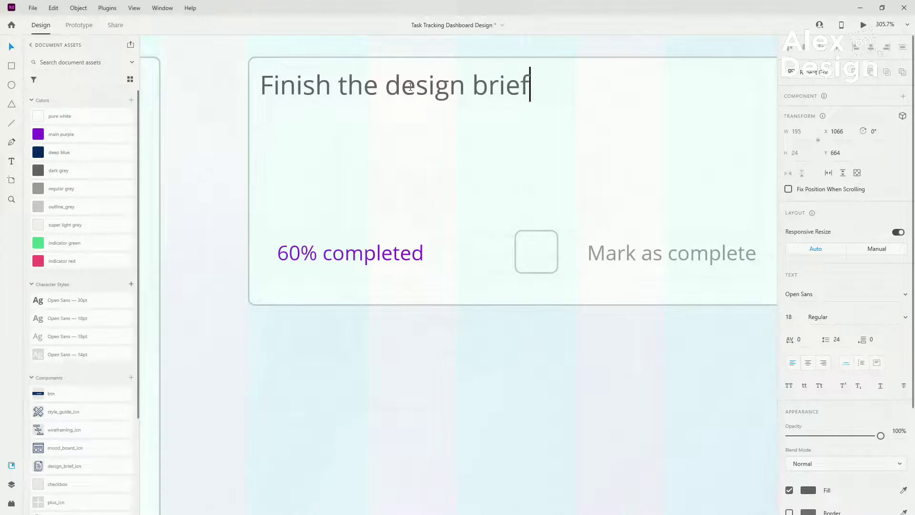
key("Escape")
Duplicate the small card's title beside it, change the copy to "3 days left" and color it regular grey.
left_click_drag(425, 91, 639, 94)
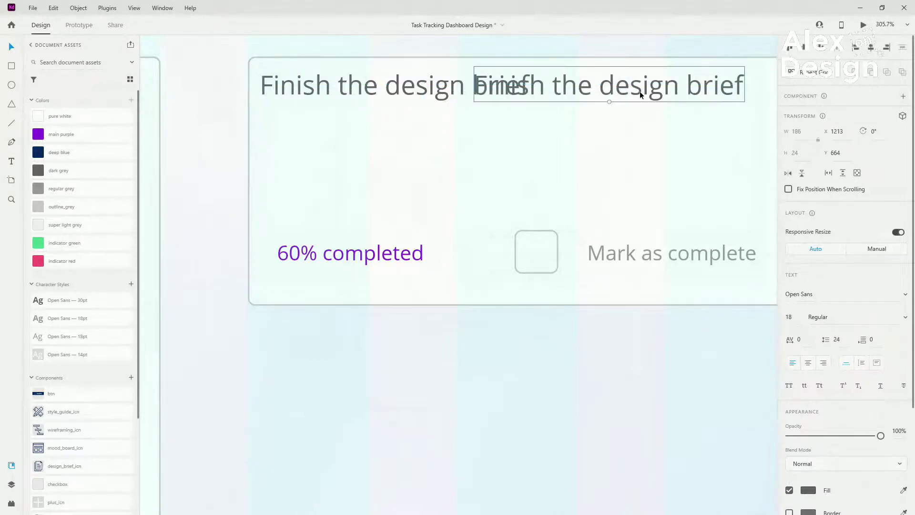
double_click(640, 94)
type("3 days ")
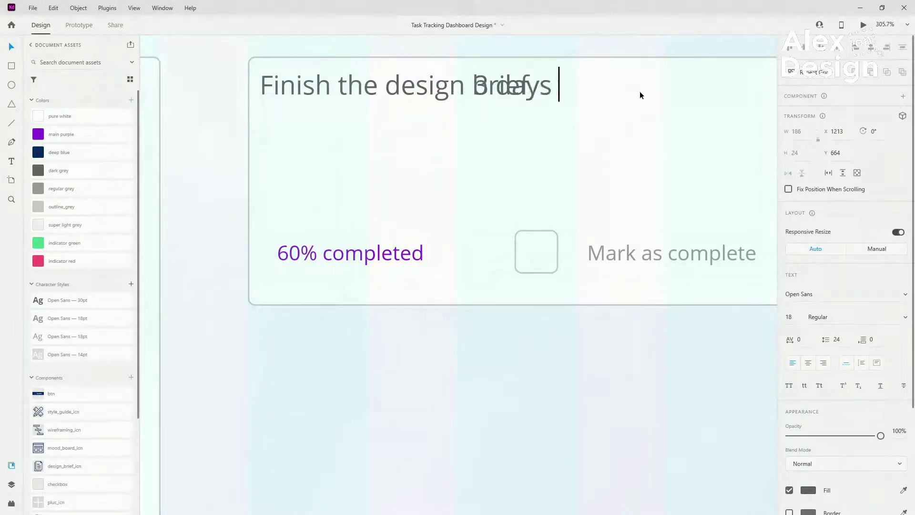
type("left")
key("ctrl+a")
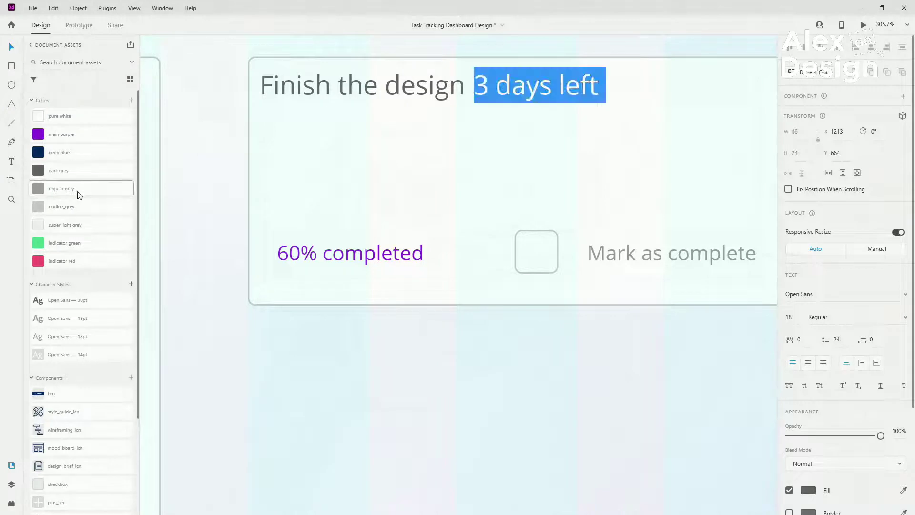
left_click(79, 190)
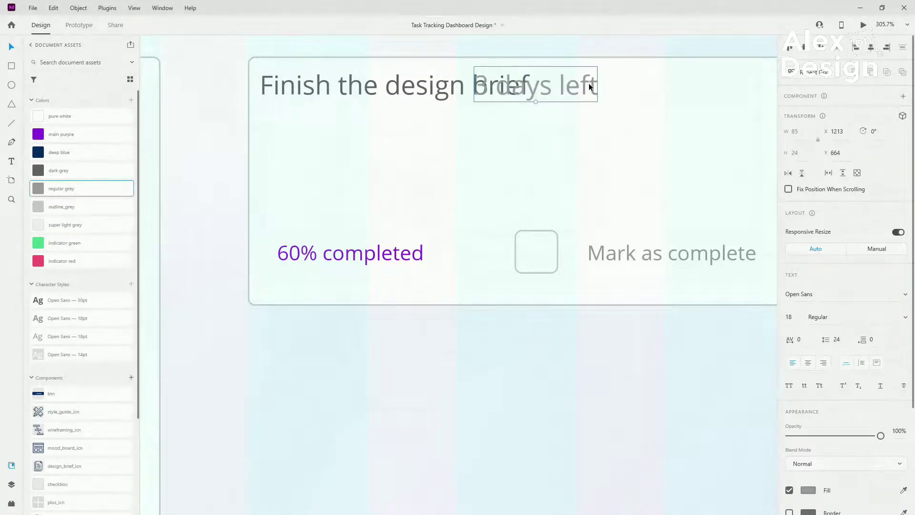
Right-align the 3 days left text and move it to X 1322, flush with the Mark as complete label's right edge.
left_click_drag(570, 85, 688, 86)
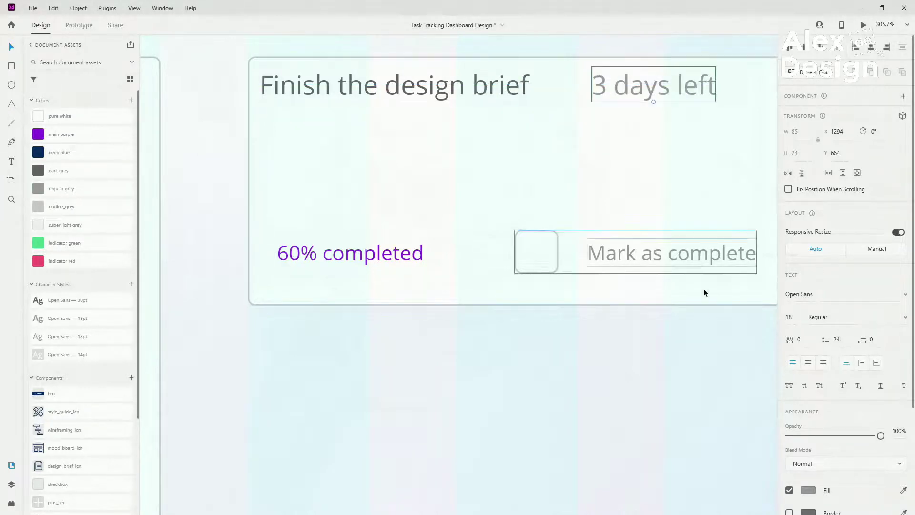
left_click(822, 362)
scroll(470, 243, "down", 3)
left_click_drag(541, 141, 569, 145)
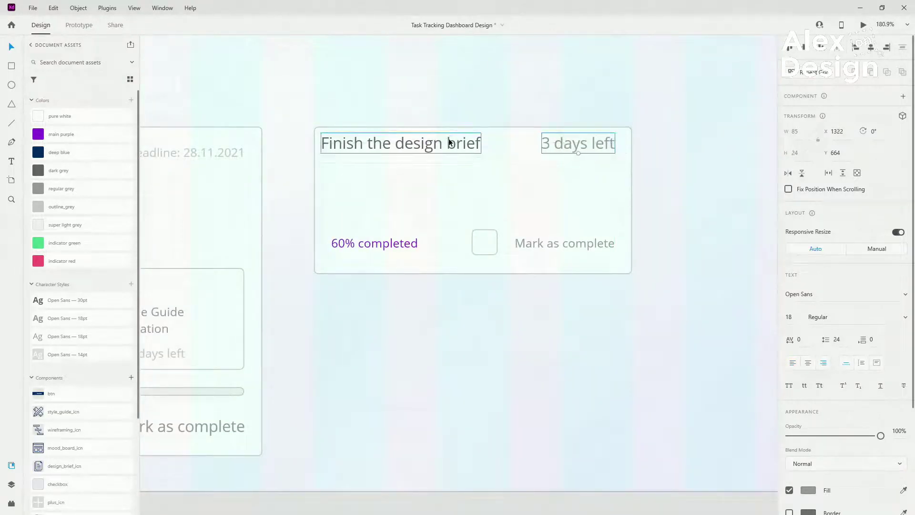
Move the Finish the design brief title to X 1078 and place it and the 3 days left text at Y 677.
left_click_drag(413, 145, 411, 149)
left_click(571, 144, "shift")
left_click_drag(571, 145, 573, 139)
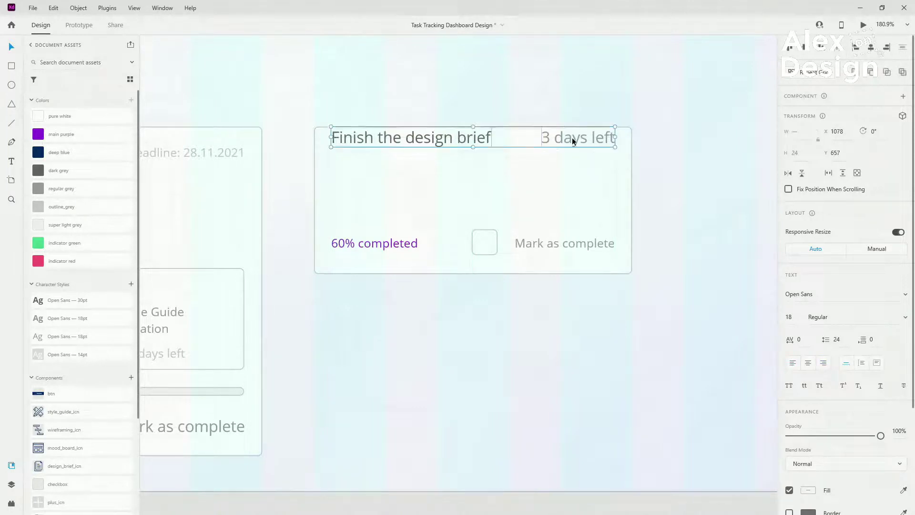
key("shift+Down")
key("shift+Down")
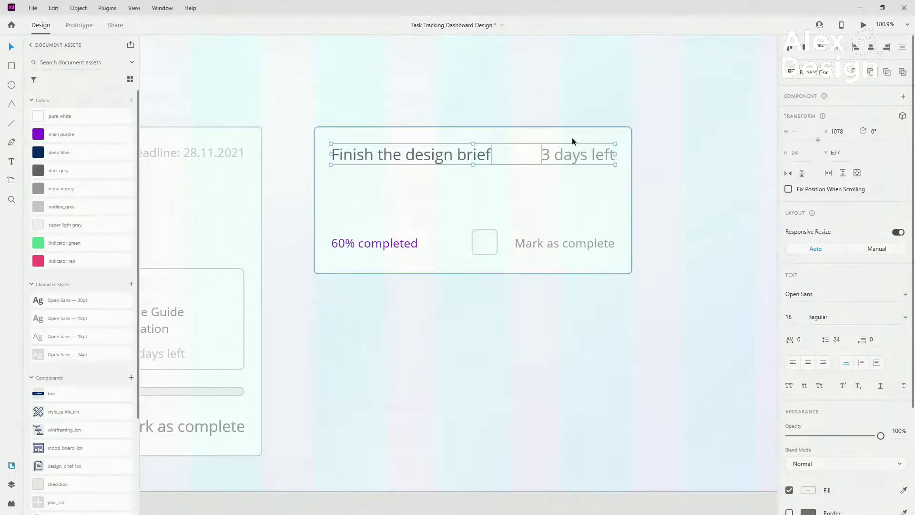
Remove the border from the progress bar background in the Car Market card.
scroll(665, 201, "down", 5)
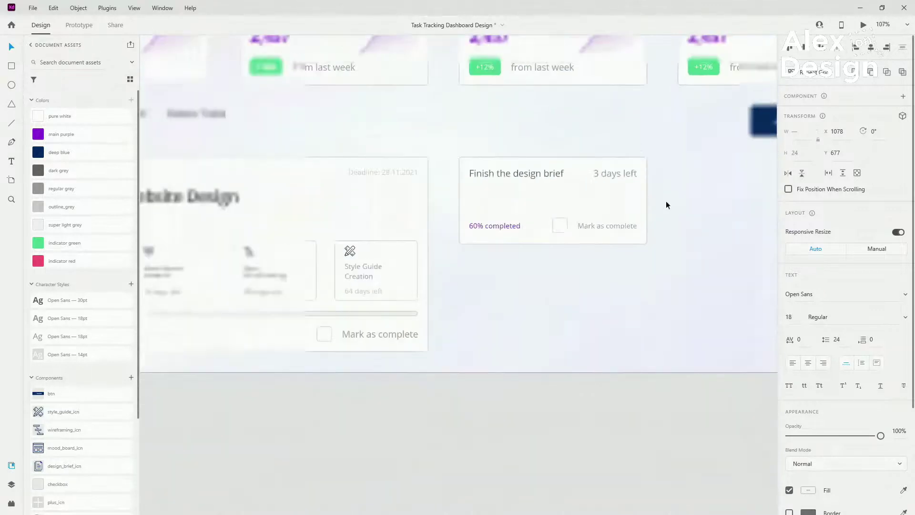
left_click(310, 311)
scroll(630, 312, "down", 2)
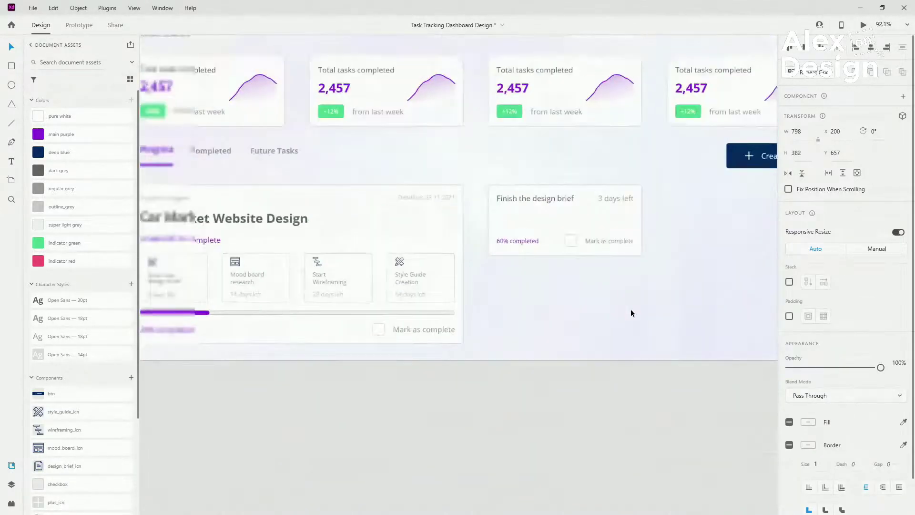
scroll(630, 313, "down", 2)
scroll(338, 315, "up", 6)
scroll(339, 315, "up", 3)
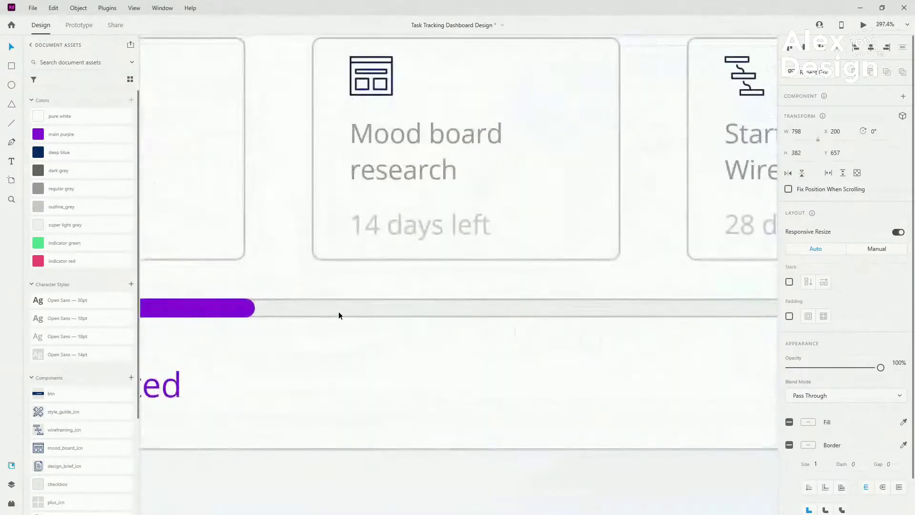
scroll(384, 312, "up", 2)
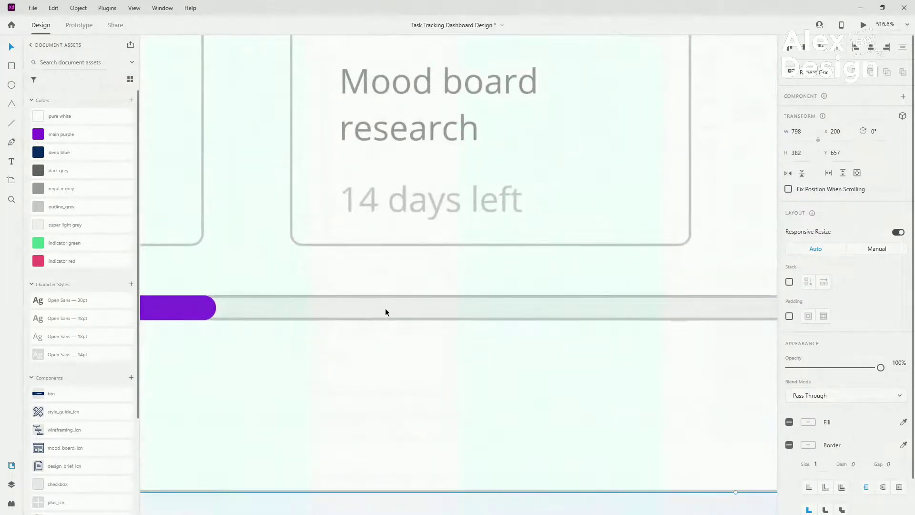
double_click(385, 311)
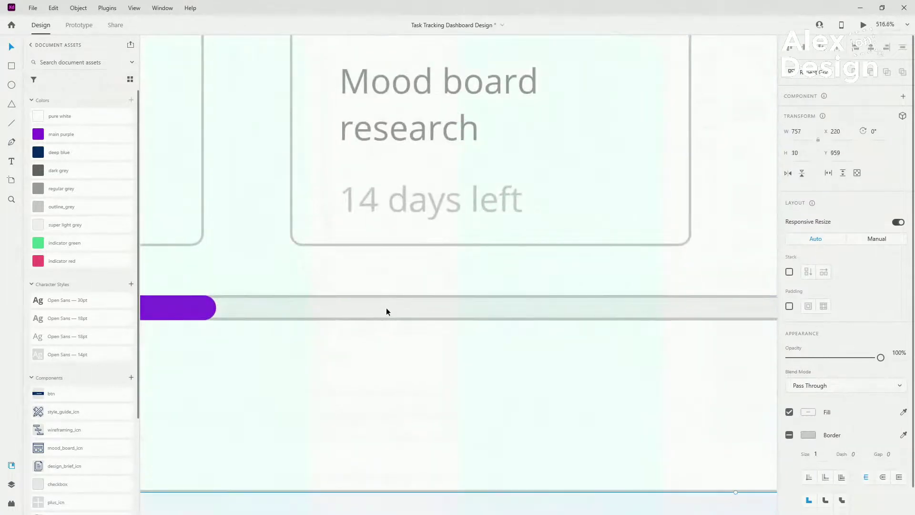
left_click(12, 482)
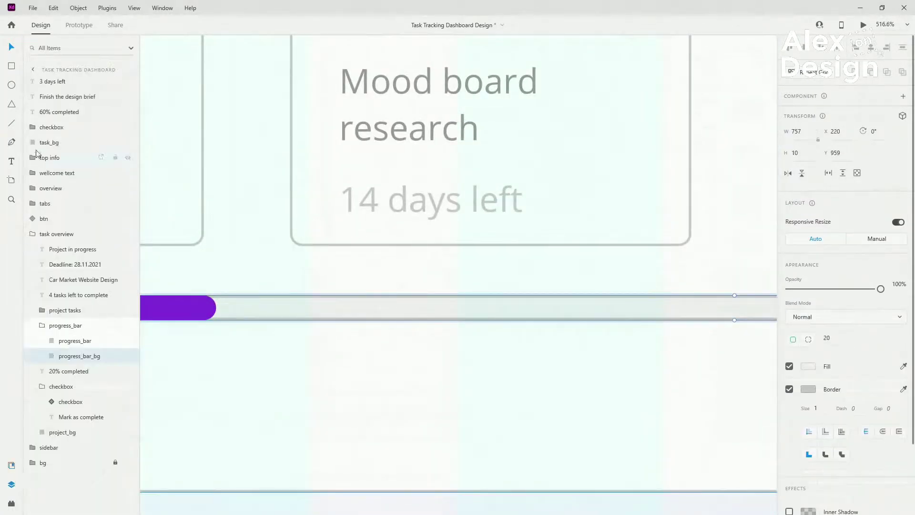
left_click(789, 389)
Copy the Car Market card's progress_bar group into the small card above the 60% completed text, at X 1078, Y 738.
scroll(306, 212, "down", 5)
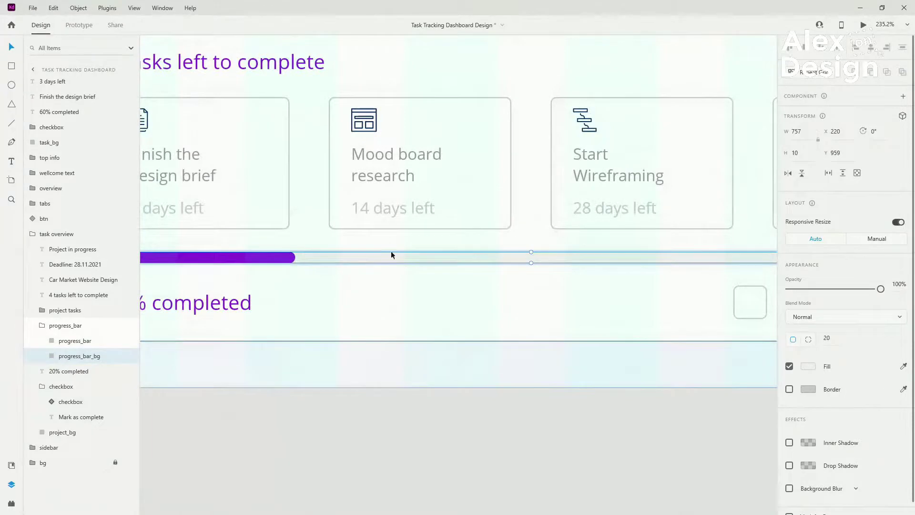
left_click(43, 324)
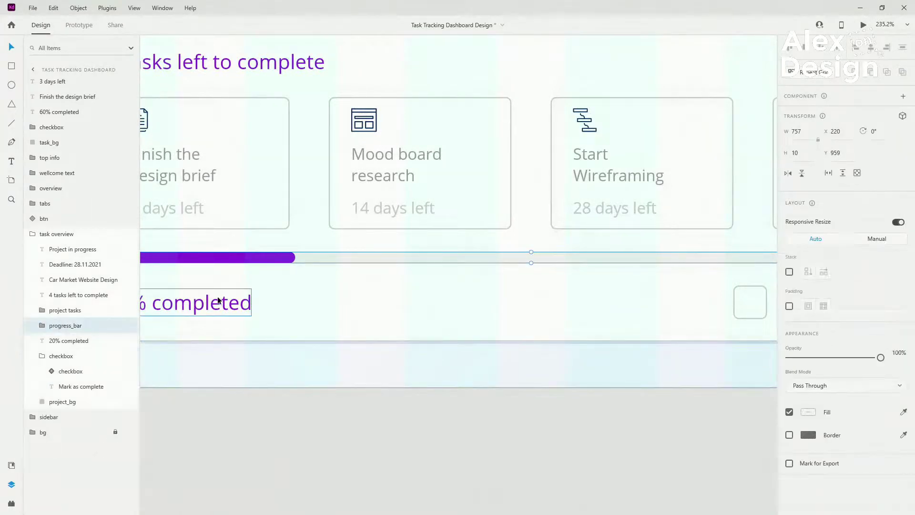
left_click(34, 233)
scroll(263, 188, "down", 4)
scroll(632, 155, "up", 1)
scroll(678, 102, "up", 5)
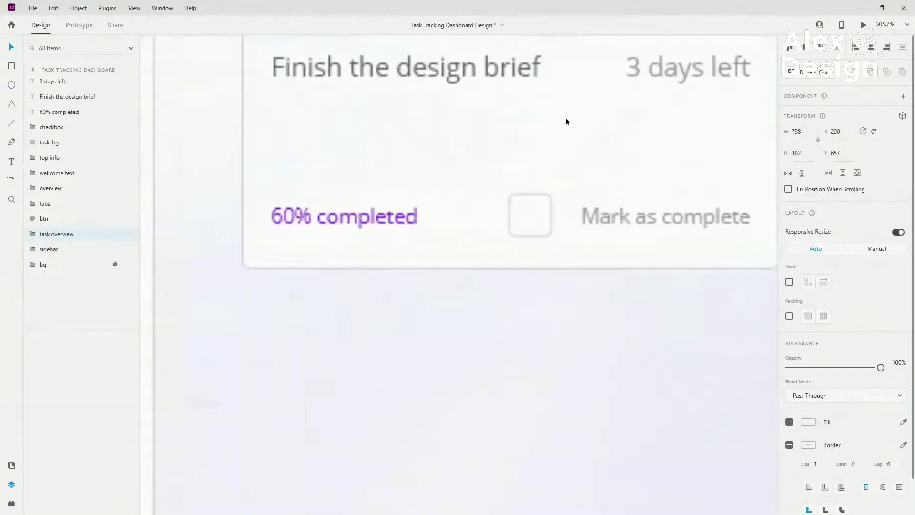
left_click(549, 134)
key("ctrl+v")
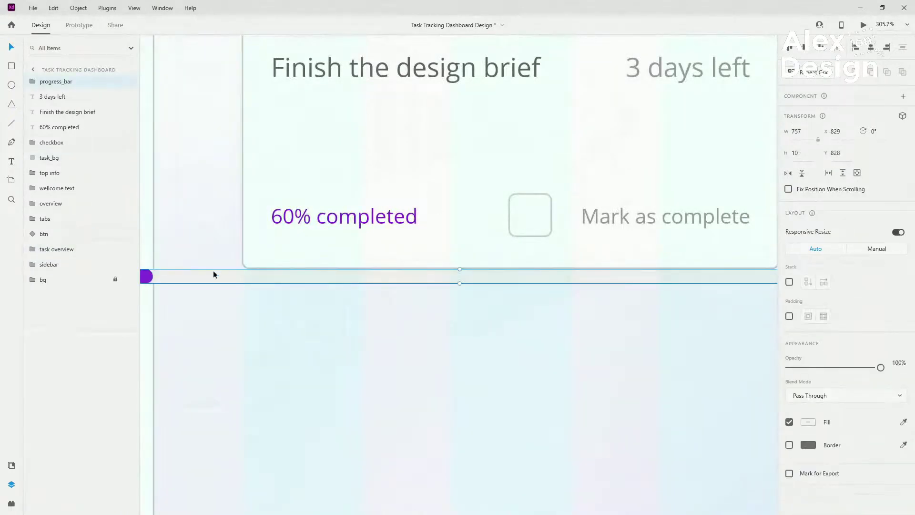
left_click_drag(213, 271, 533, 142)
left_click_drag(292, 142, 385, 149)
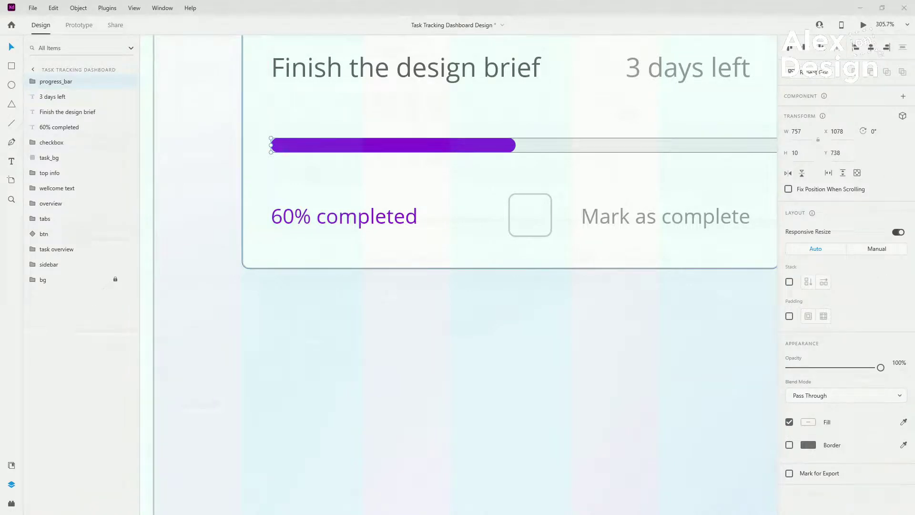
Shorten the small card's progress bar background to a width of 329 px, ending at the card text's right edge.
scroll(264, 144, "down", 6)
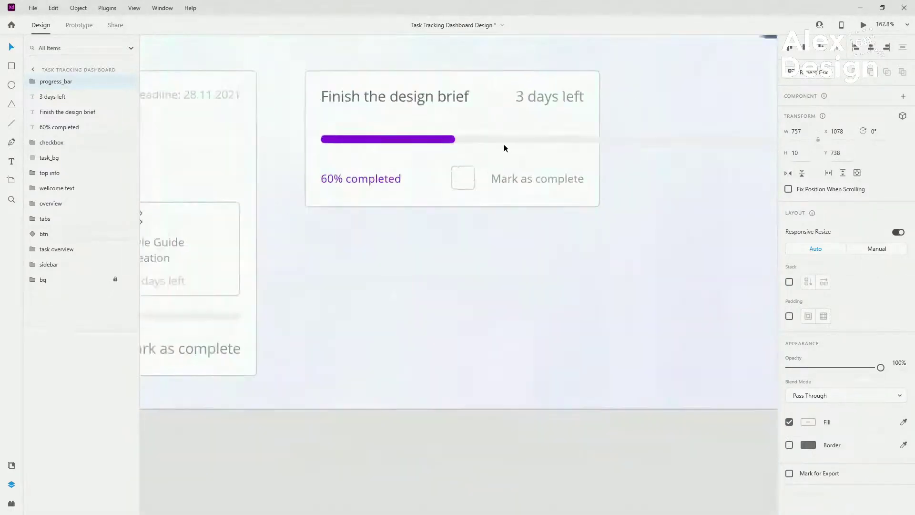
double_click(502, 146)
scroll(547, 145, "down", 5)
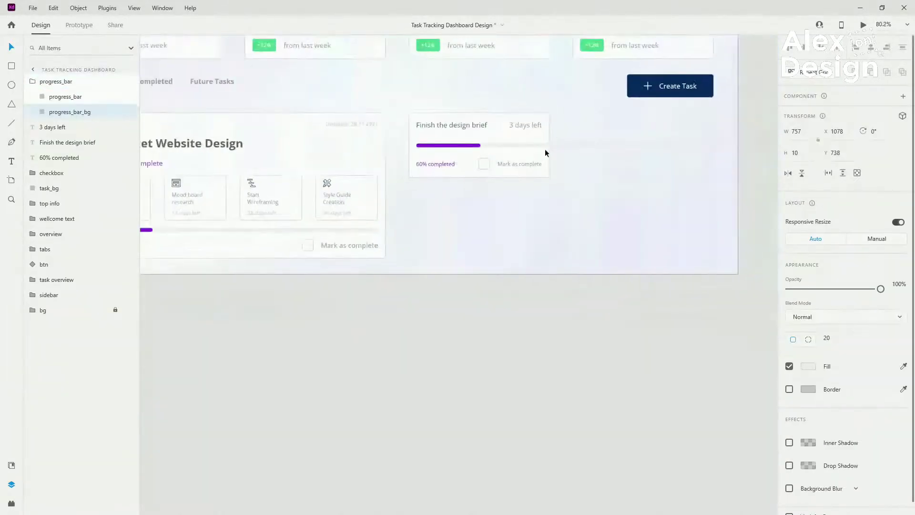
scroll(682, 144, "up", 6)
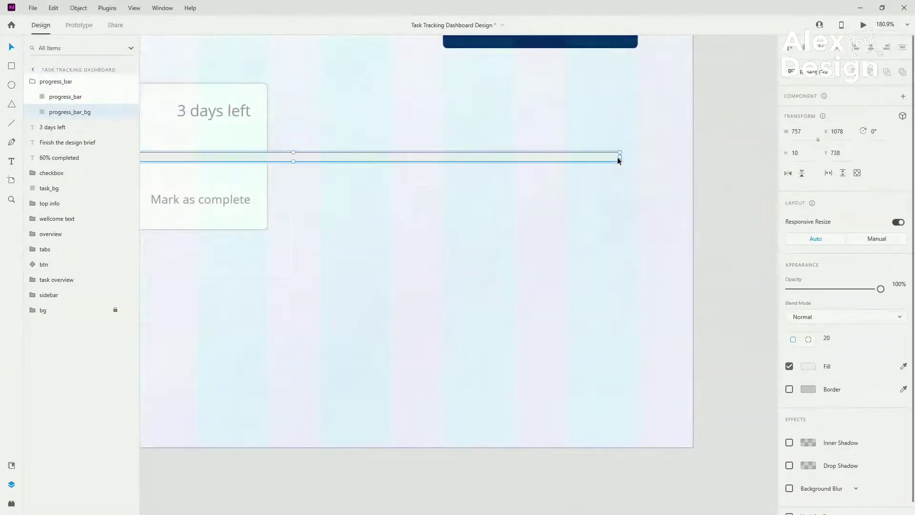
left_click_drag(619, 157, 253, 157)
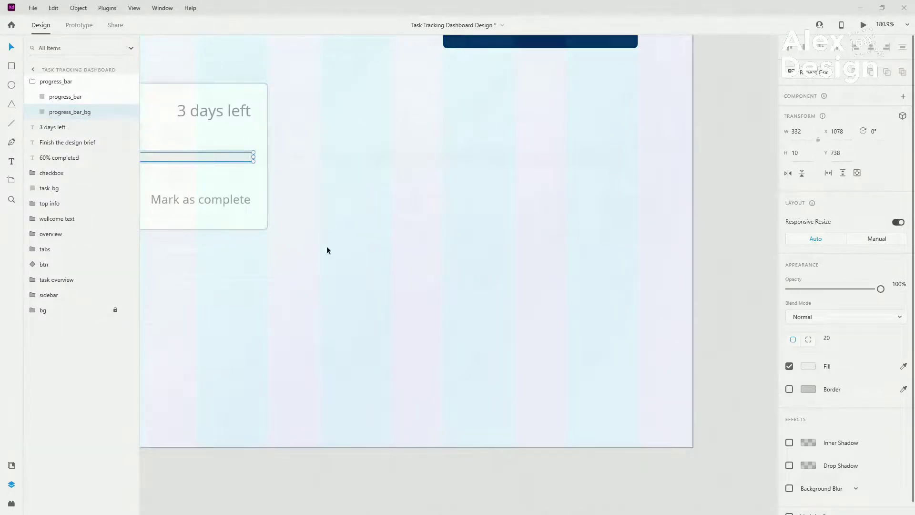
left_click(808, 135)
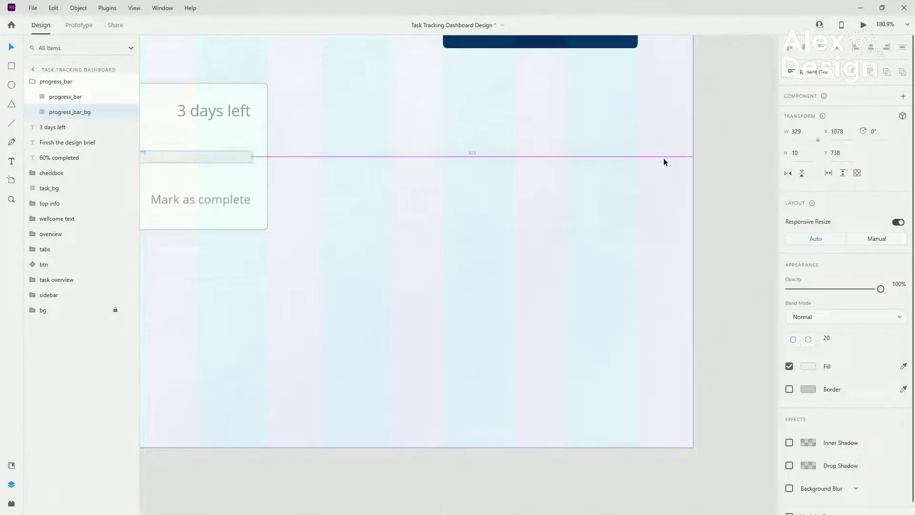
Widen the purple progress fill in the small task card to 184 px to represent 60% completion.
scroll(288, 159, "down", 5)
scroll(417, 153, "up", 6)
left_click(419, 189)
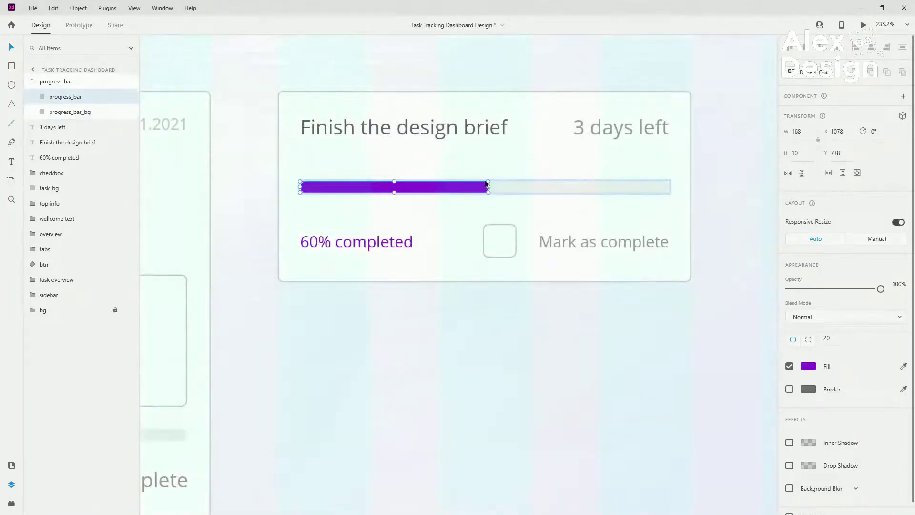
mouse_move(488, 187)
left_mouse_down()
mouse_move(507, 186)
mouse_move(476, 189)
mouse_move(493, 189)
left_mouse_up()
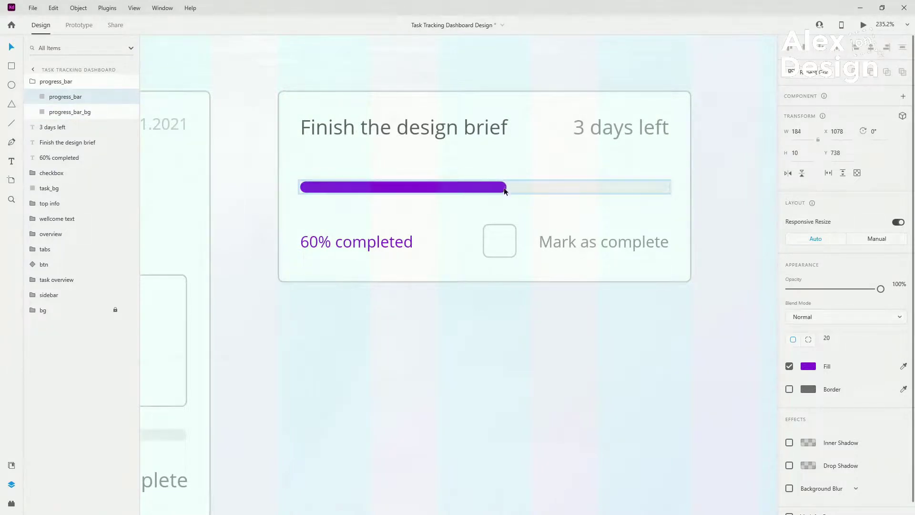
key("Escape")
scroll(474, 175, "down", 2)
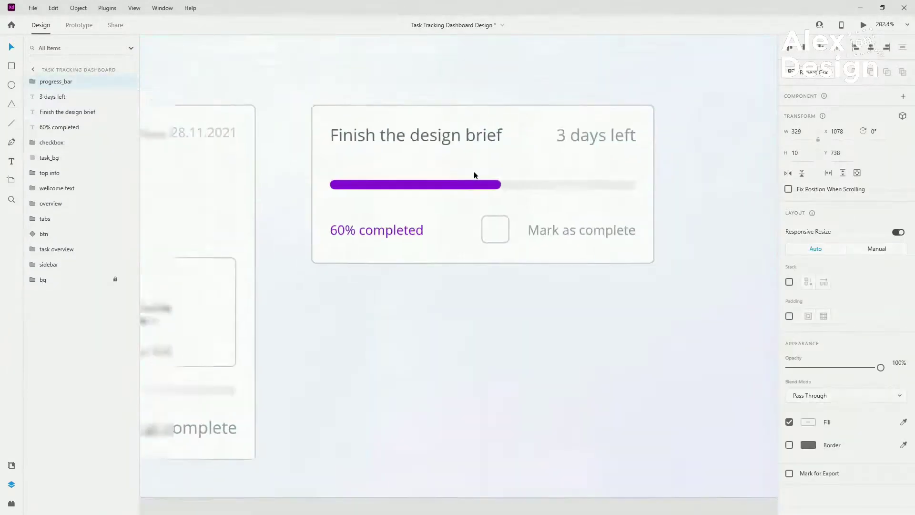
Centre the progress bar vertically between the title and the bottom row at Y 734, using a temporary 66 × 75 px spacer rectangle.
scroll(474, 172, "down", 2)
scroll(481, 162, "up", 3)
left_click_drag(429, 197, 429, 197)
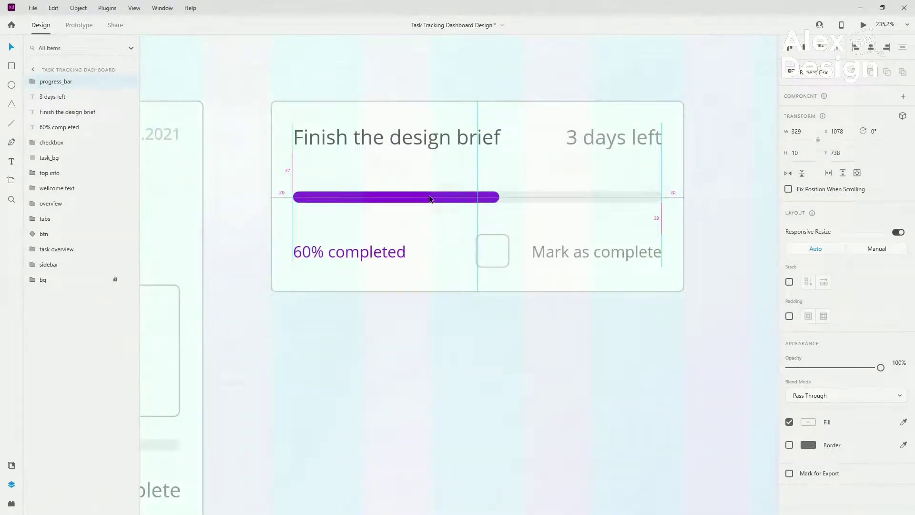
left_click(15, 66)
mouse_move(494, 233)
left_mouse_down()
mouse_move(457, 164)
mouse_move(421, 150)
left_mouse_up()
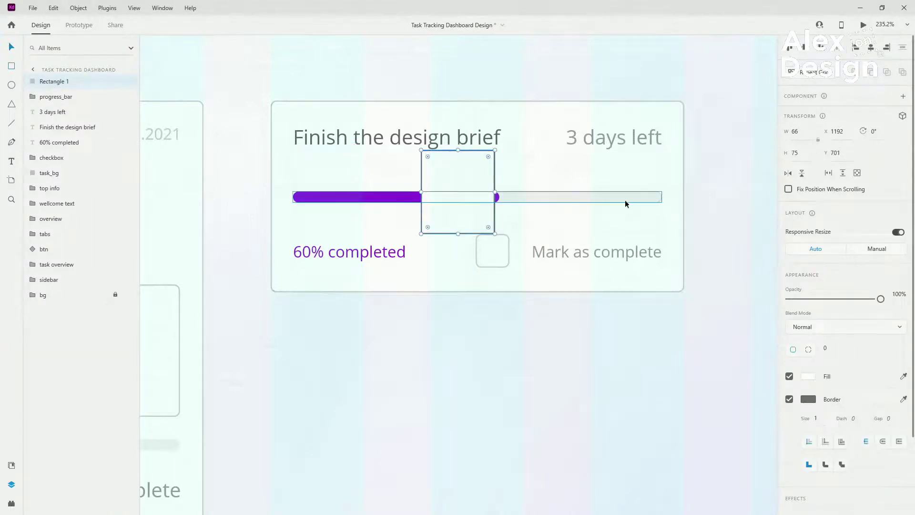
left_click(624, 199, "shift")
left_click(809, 50)
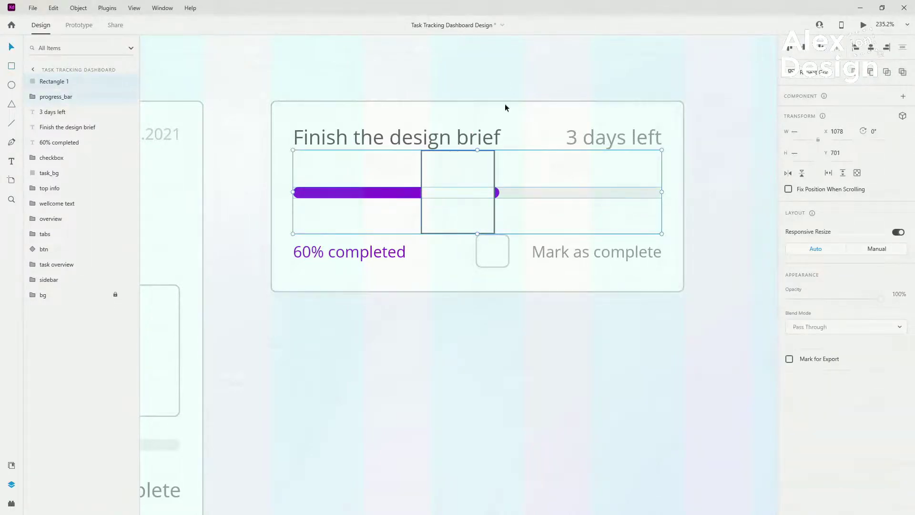
left_click(471, 196)
key("Delete")
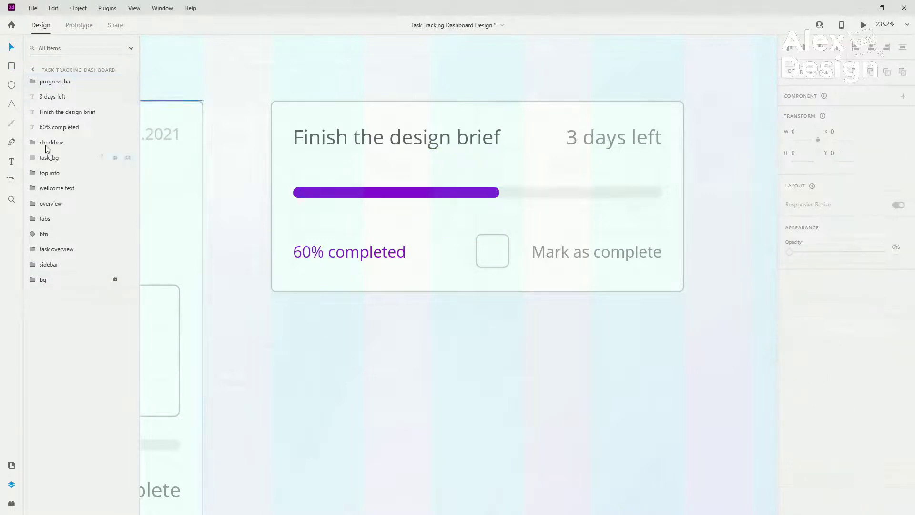
Reorder the small card's layers so Finish the design brief comes first, followed by 3 days left and progress_bar.
mouse_move(59, 91)
left_mouse_down()
mouse_move(61, 112)
mouse_move(62, 83)
left_mouse_up()
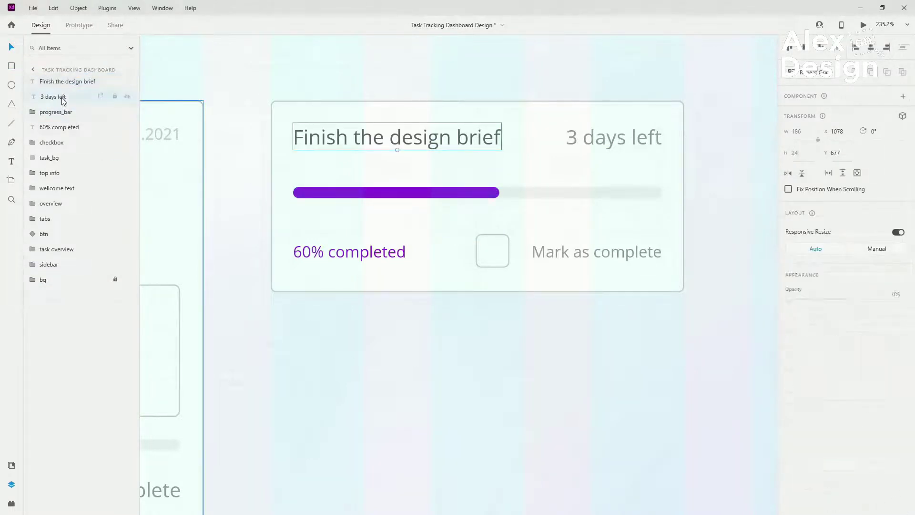
left_click(63, 98)
left_click(60, 113)
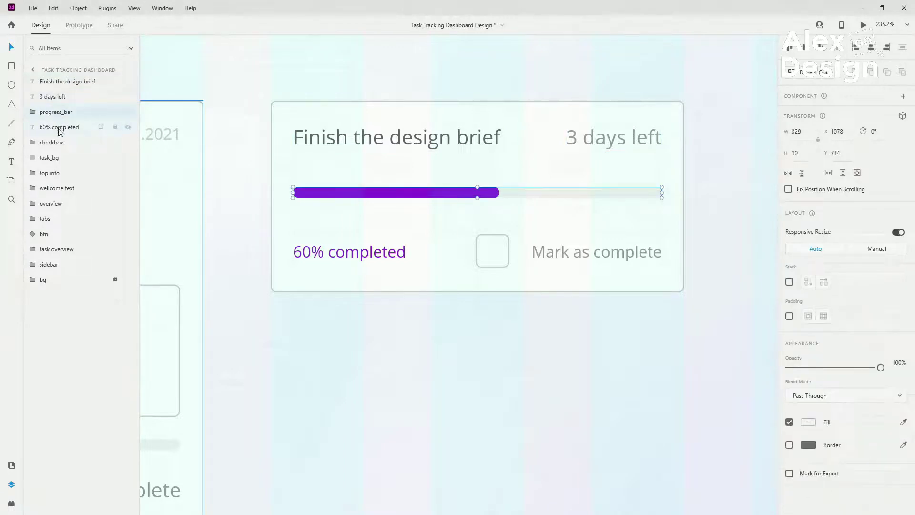
left_click(59, 127)
Group the small card's title, days left text, progress bar, 60% completed text and checkbox, and name the group task 1.
left_click(57, 142)
left_click(65, 82, "shift")
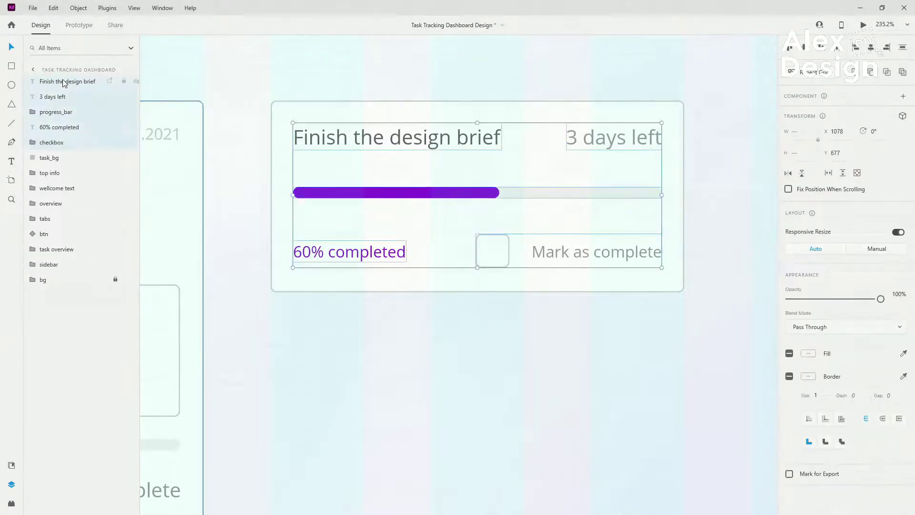
key("ctrl+g")
double_click(44, 84)
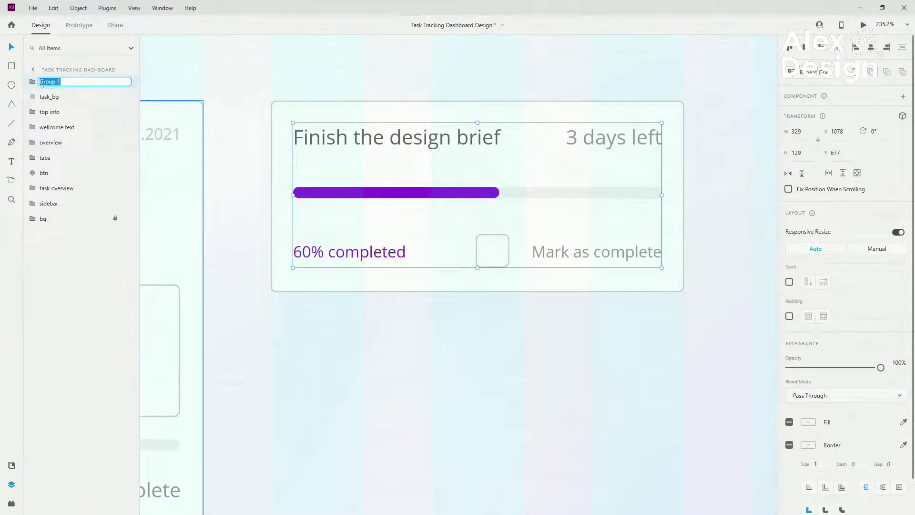
key("Escape")
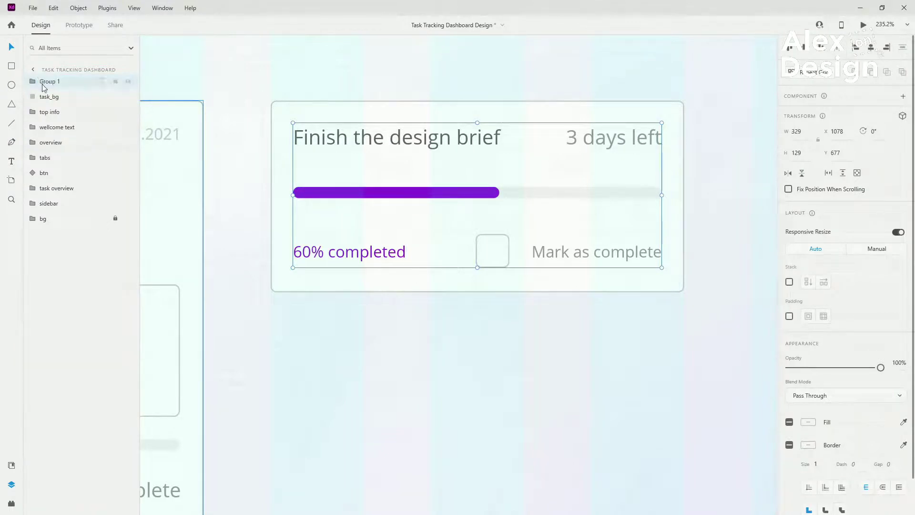
scroll(432, 150, "down", 4)
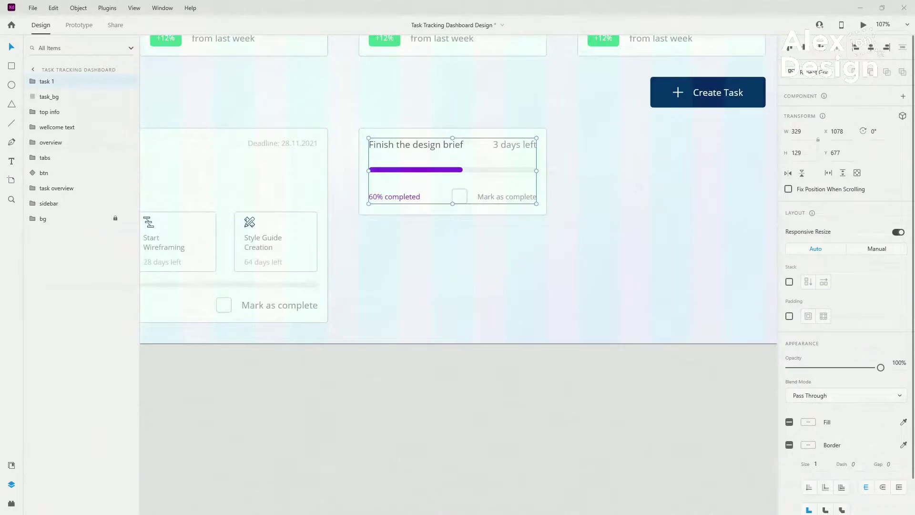
Include the task_bg layer in the task 1 group and place it beneath the checkbox at the bottom of the group.
scroll(325, 230, "down", 4)
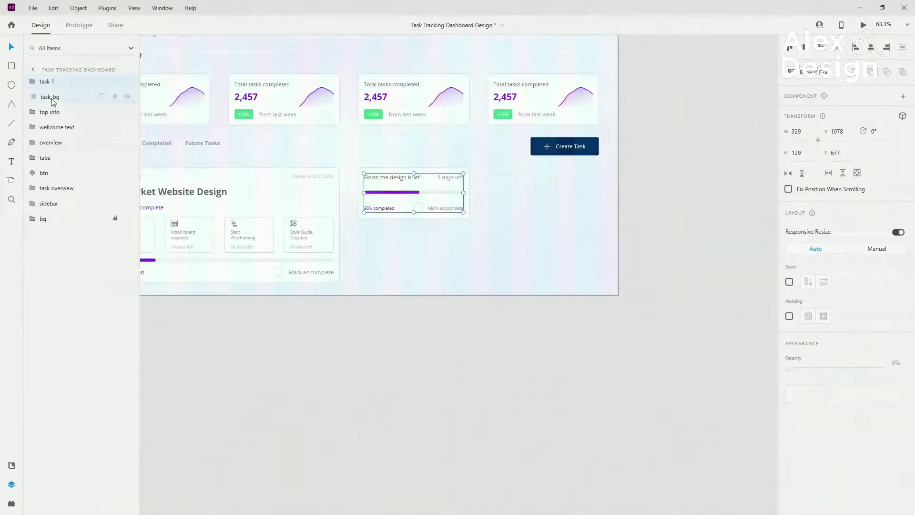
left_click(46, 97, "shift")
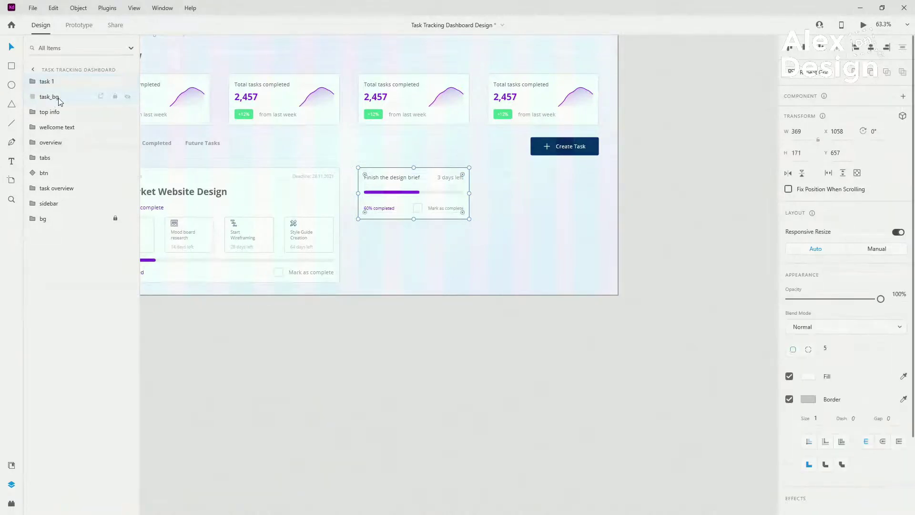
key("ctrl+g")
left_click(33, 85)
left_click(33, 85)
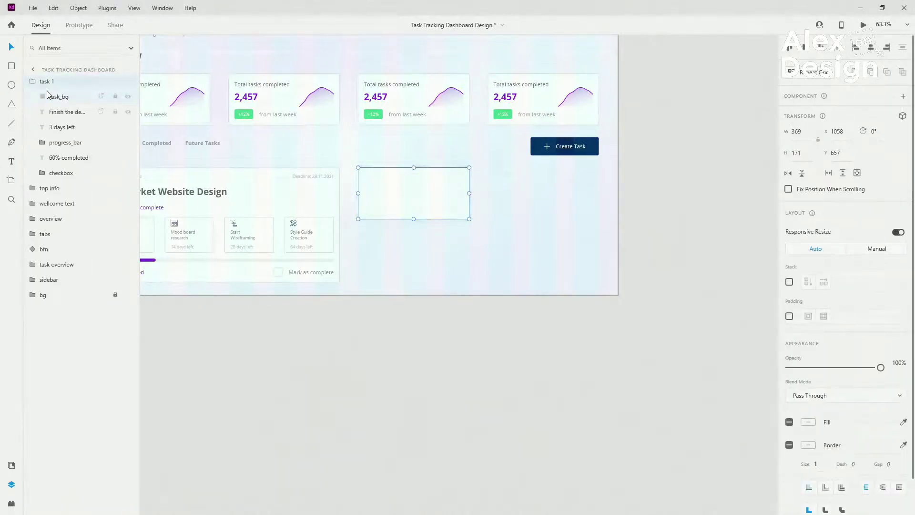
left_click_drag(57, 97, 68, 181)
left_click(33, 82)
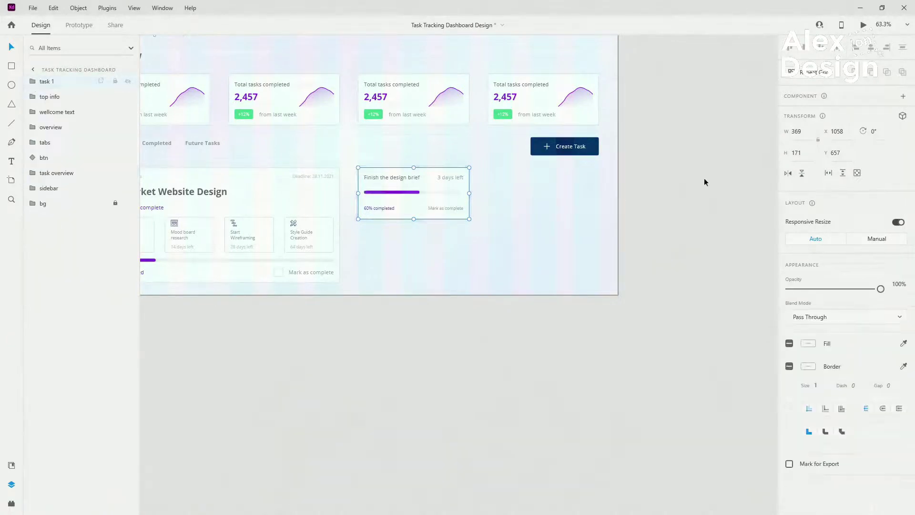
key("ctrl+0")
scroll(338, 128, "up", 5)
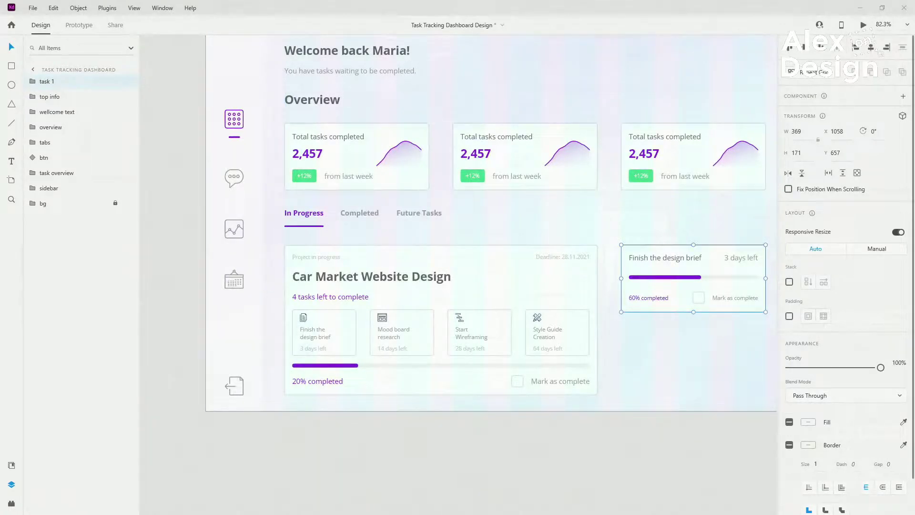
scroll(344, 135, "down", 4)
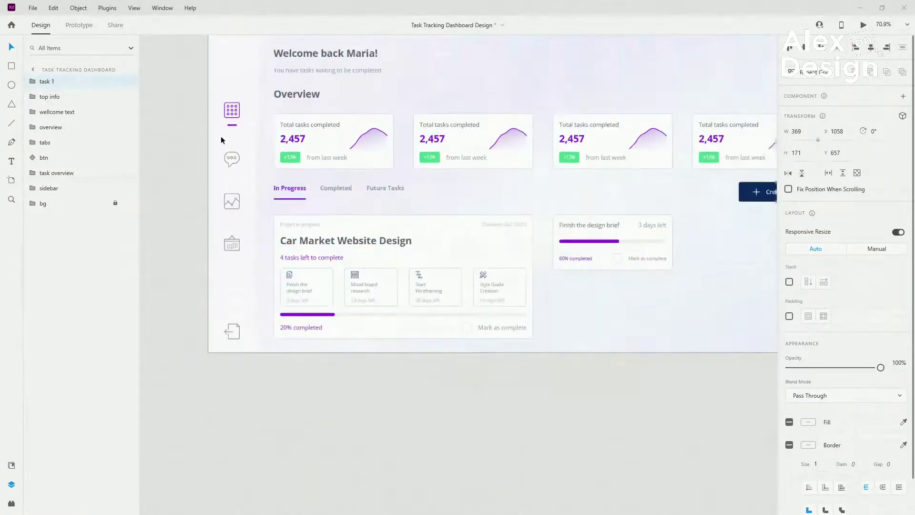
left_click(33, 82)
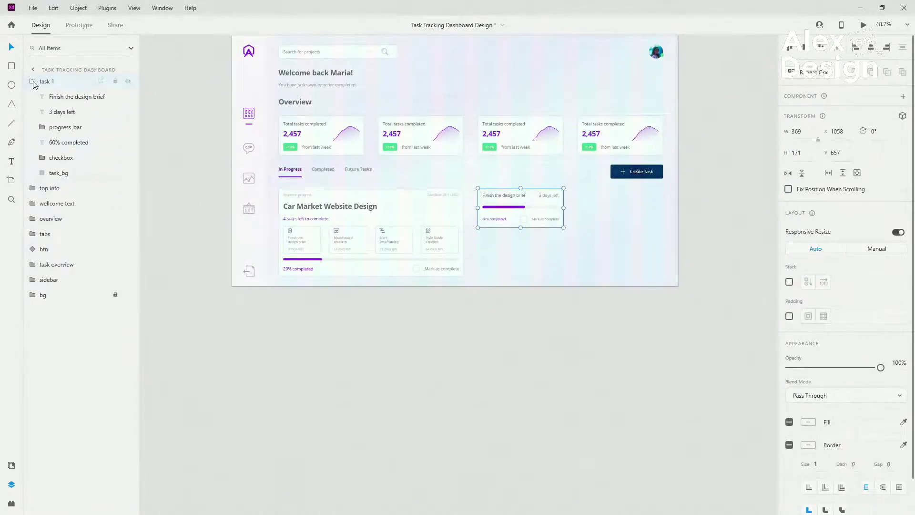
left_click(33, 82)
Expand the overview group and its overview1 to overview4 card groups to expose their background layers.
left_click(323, 142)
left_click(32, 127)
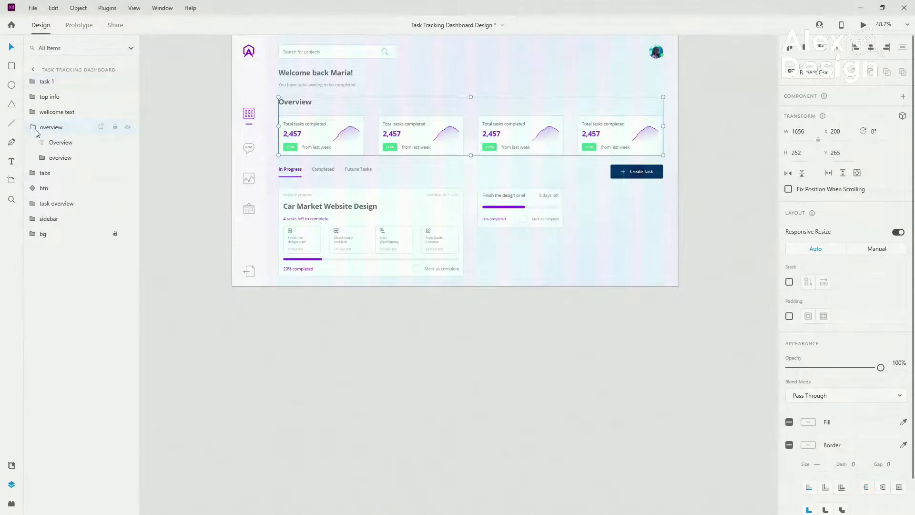
left_click(43, 157)
left_click(52, 219)
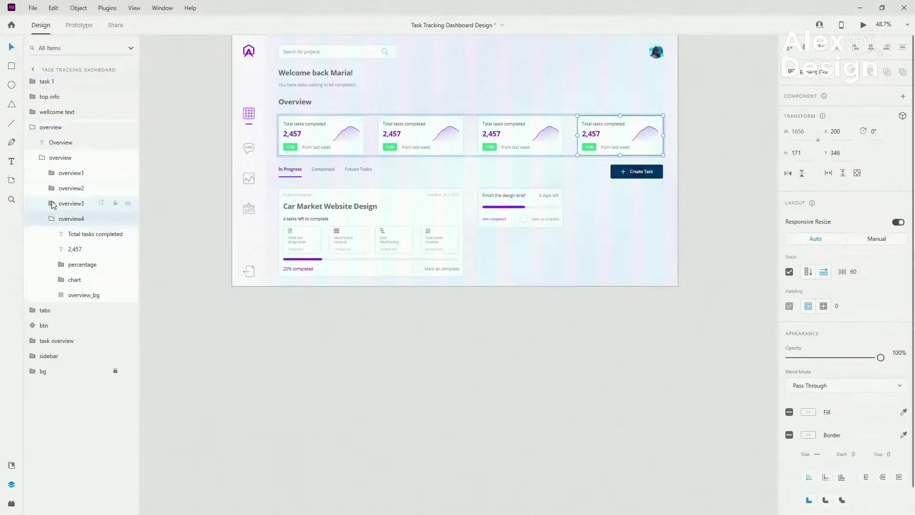
left_click(53, 202)
left_click(52, 203)
left_click(52, 188)
left_click(52, 173)
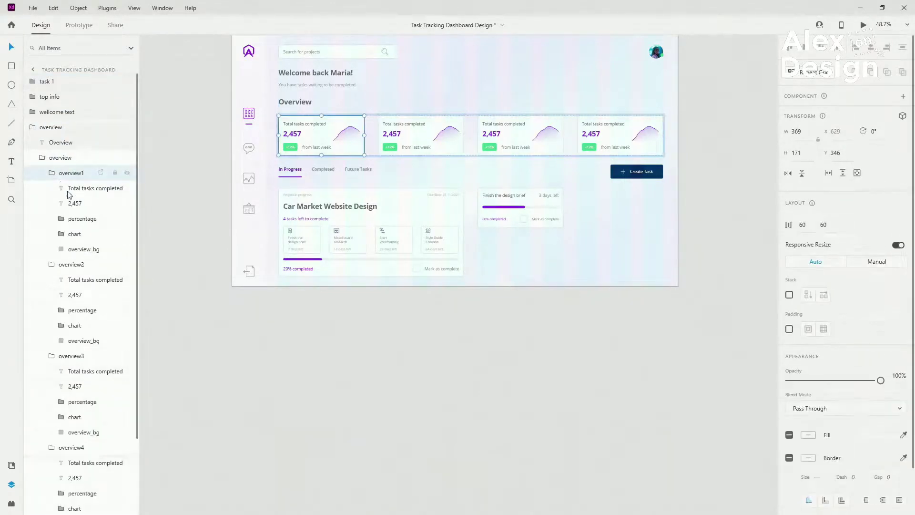
Set the opacity of the overview_bg layer in all four overview cards to 60%.
left_click(90, 248)
left_click(74, 340, "shift")
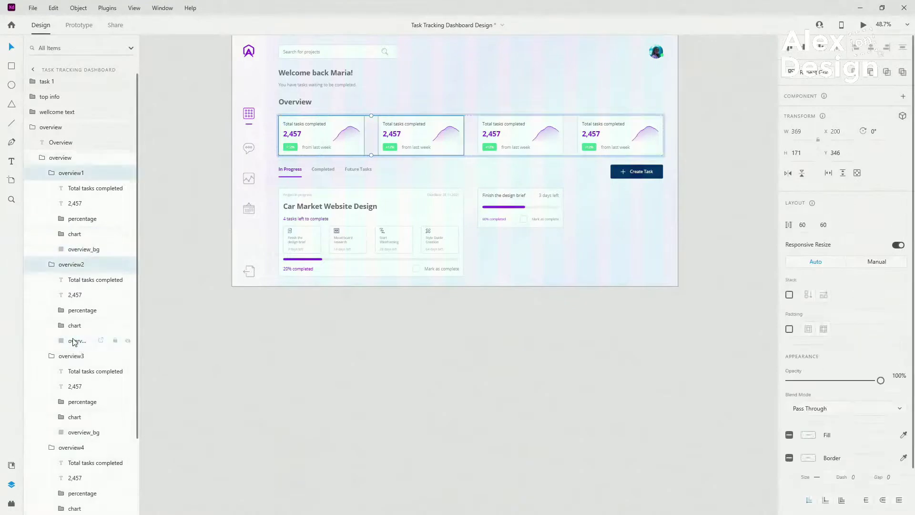
left_click(81, 251)
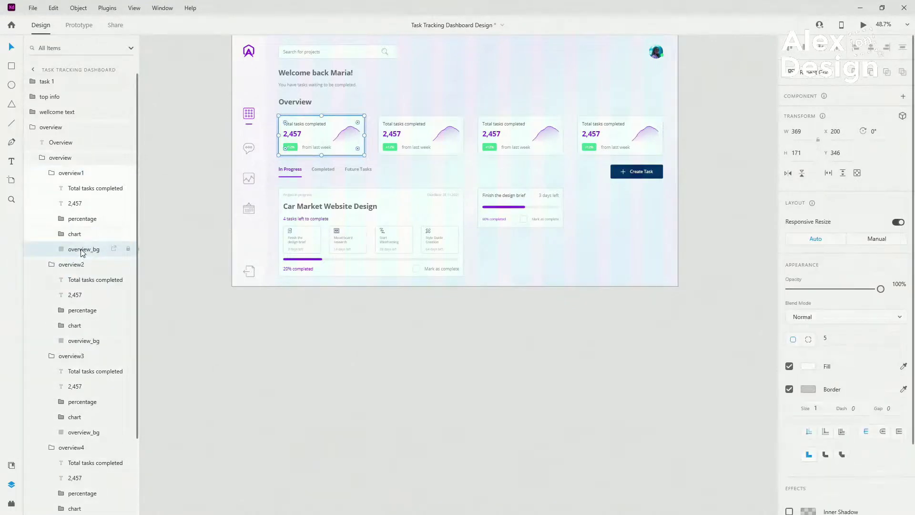
key("6")
left_click(84, 342)
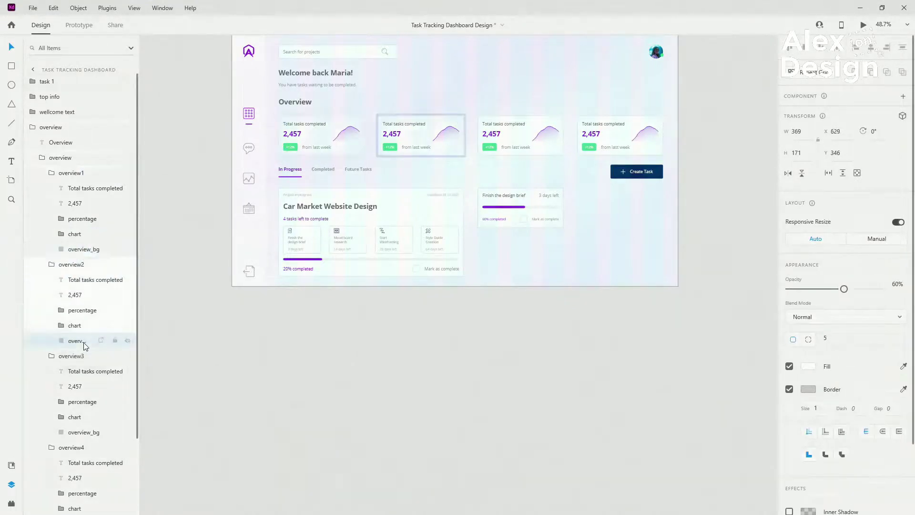
scroll(84, 342, "down", 4)
left_click(83, 336)
key("6")
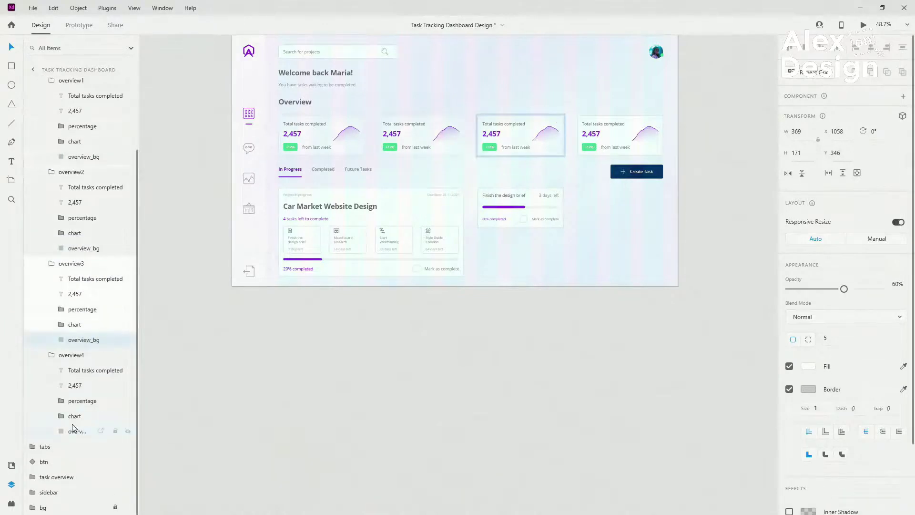
left_click(81, 431)
key("6")
Collapse the overview1 to overview4 card groups and the inner overview group that holds them.
left_click(52, 355)
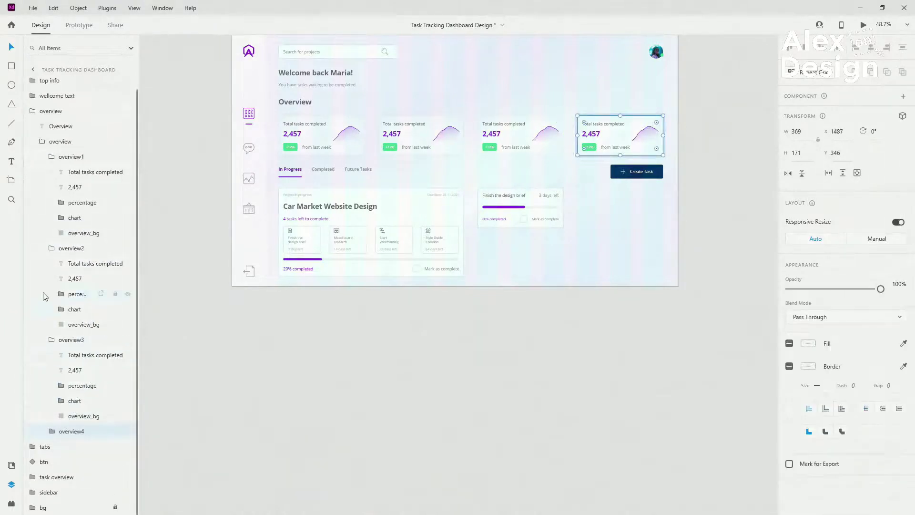
left_click(52, 339)
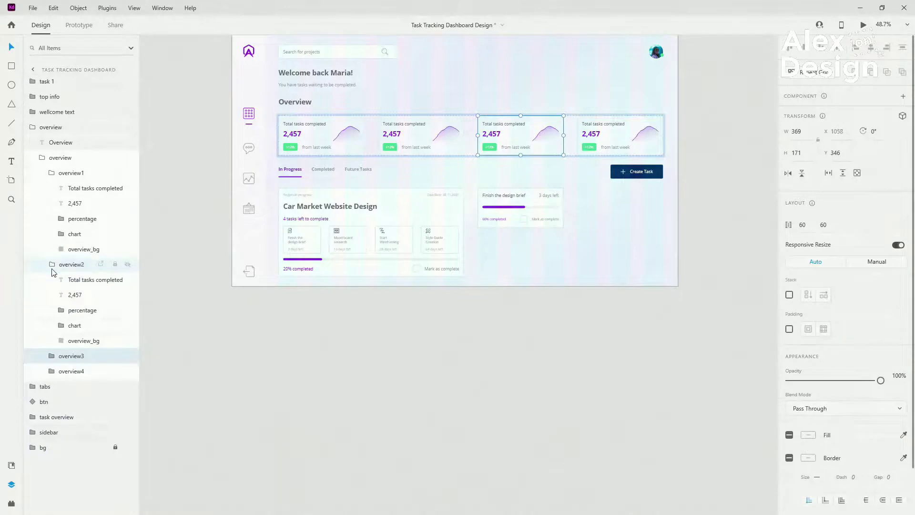
left_click(52, 264)
left_click(52, 173)
left_click(42, 157)
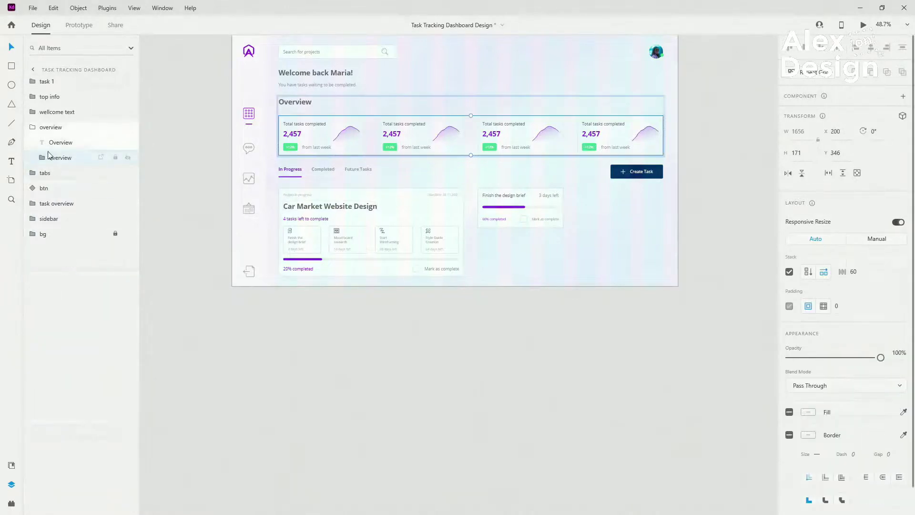
Expand the overview1 card group and restore its overview_bg layer's opacity to 100%.
left_click(43, 157)
left_click(51, 172)
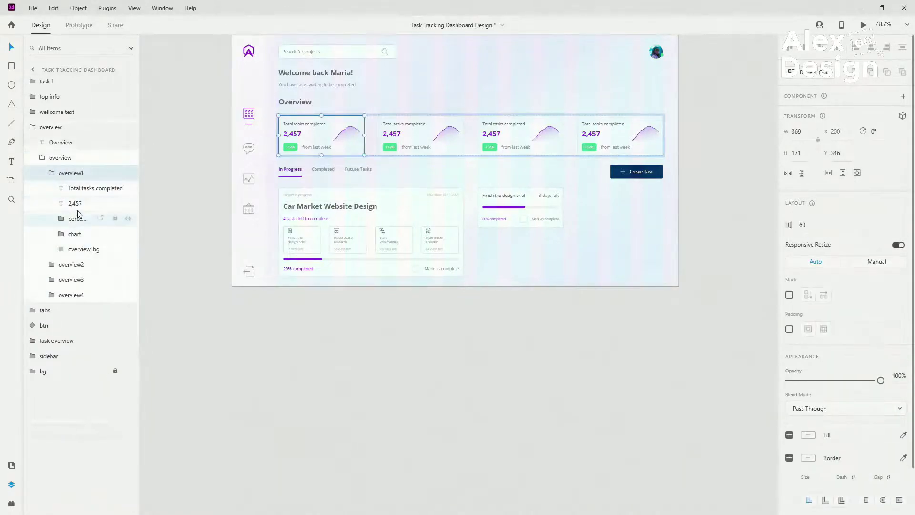
left_click(80, 249)
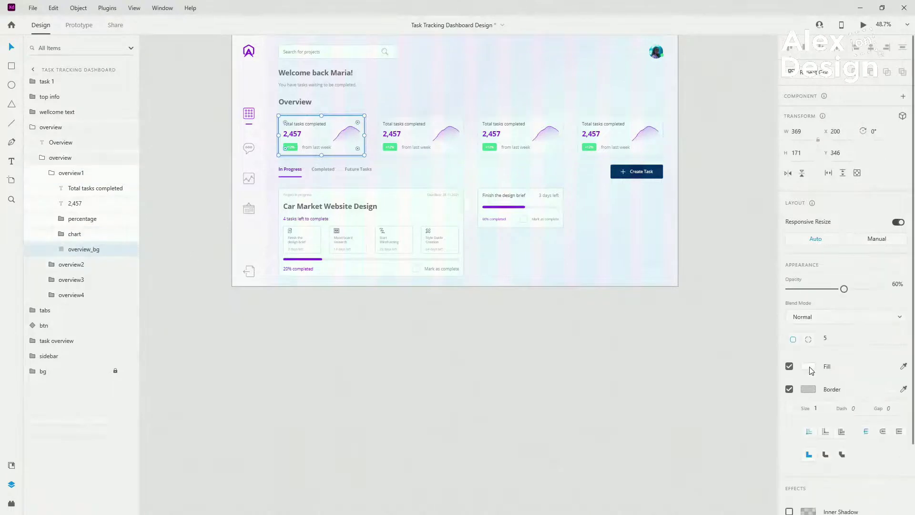
left_click(809, 366)
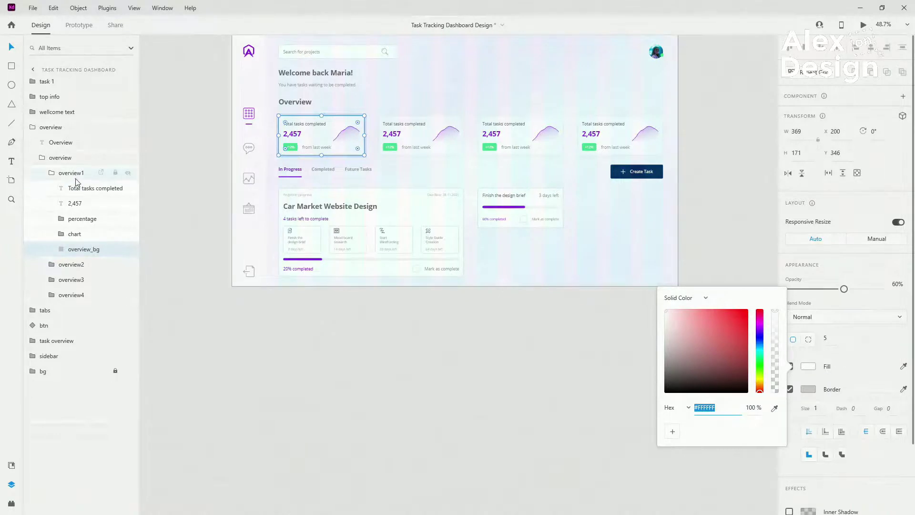
left_click(80, 251)
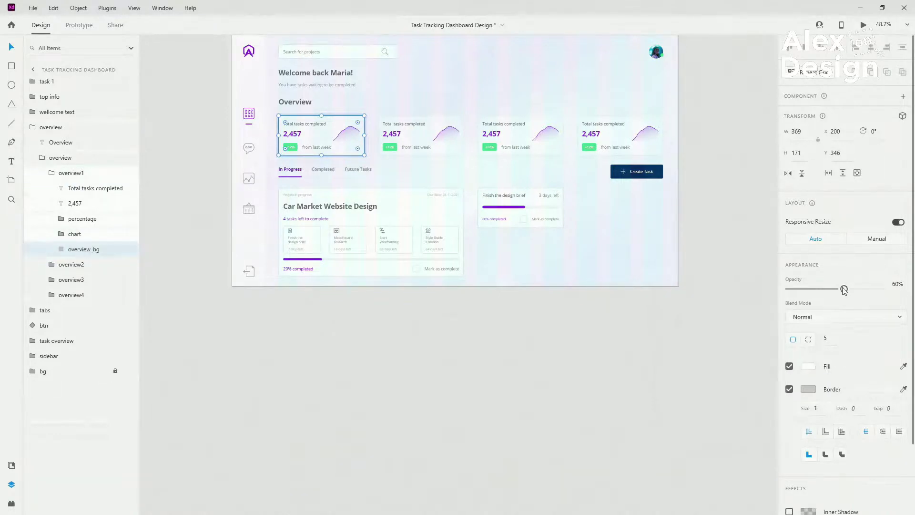
left_click_drag(844, 289, 880, 289)
Expand the overview2 to overview4 groups and restore the opacity of their overview_bg layers to 100%.
left_click(51, 294)
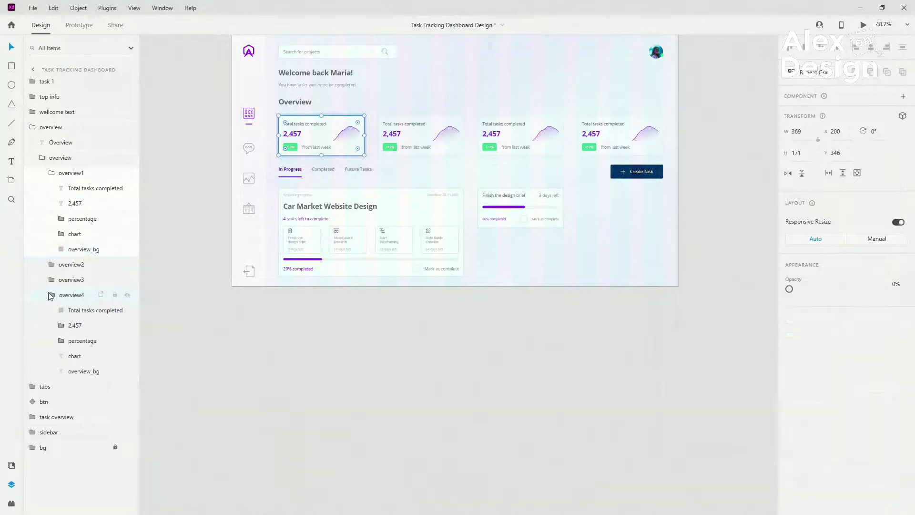
left_click(51, 281)
left_click(51, 265)
left_click(80, 344)
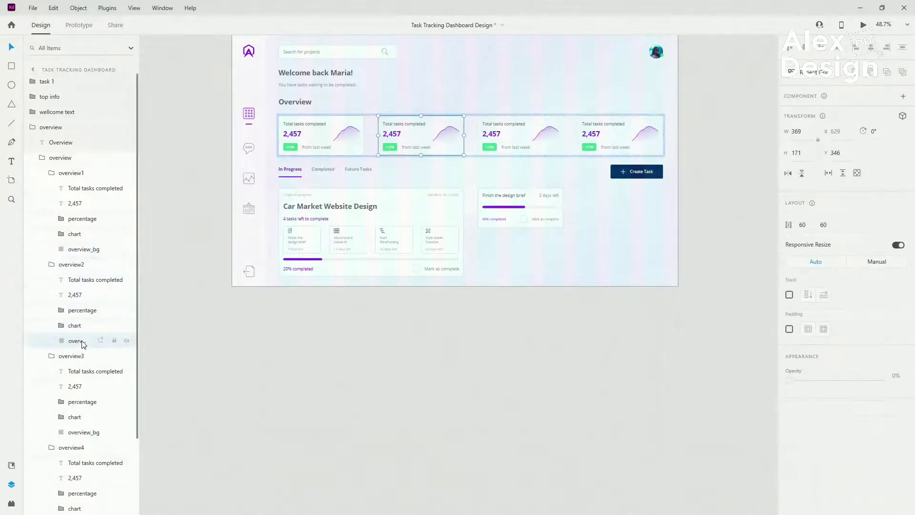
left_click(85, 432)
scroll(83, 438, "down", 3)
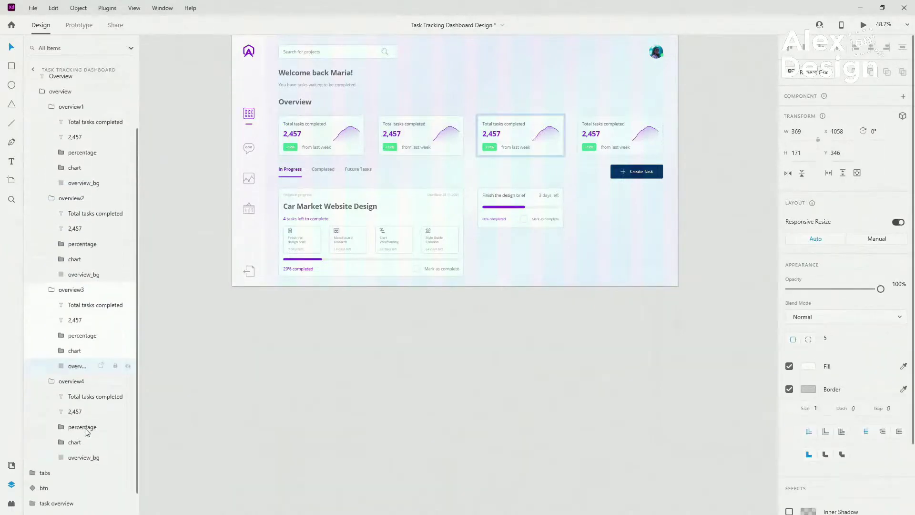
left_click(81, 454)
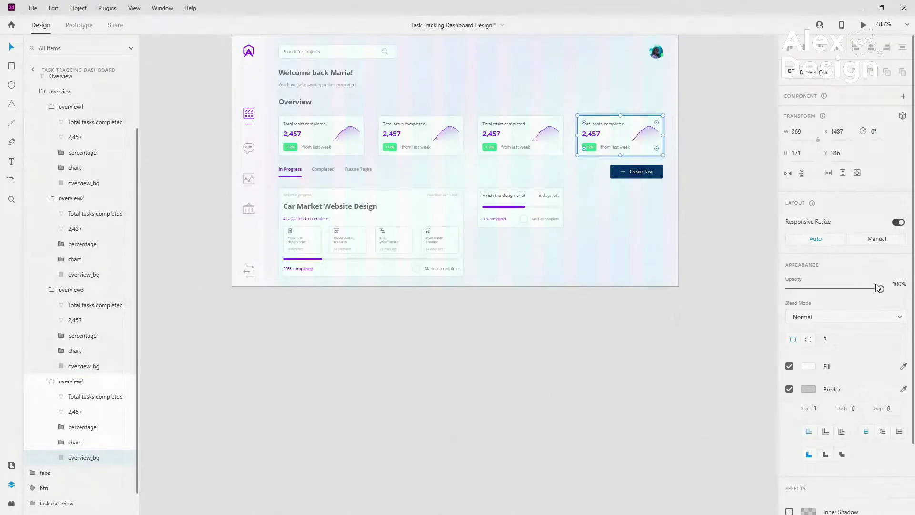
Set the fill colour's alpha to 60% on the overview_bg layers of the overview4 and overview3 cards.
left_click(808, 367)
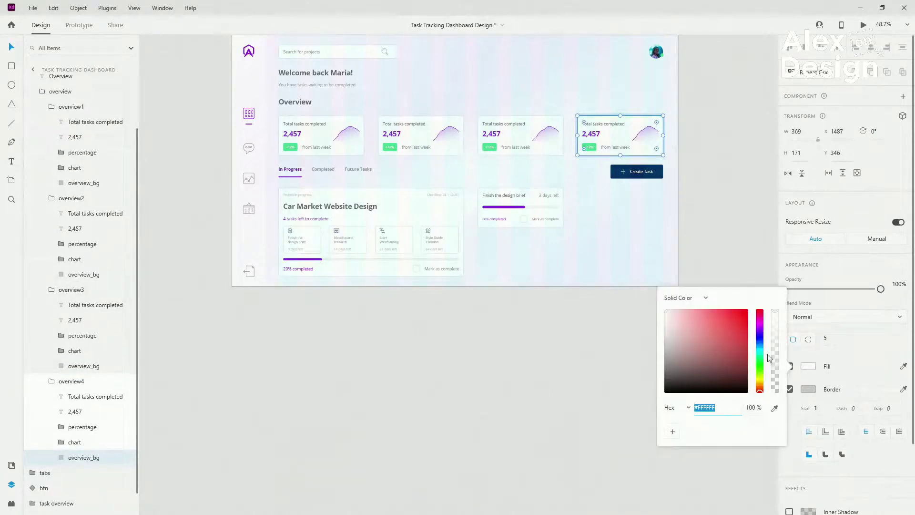
left_click(755, 408)
type("60")
key("Return")
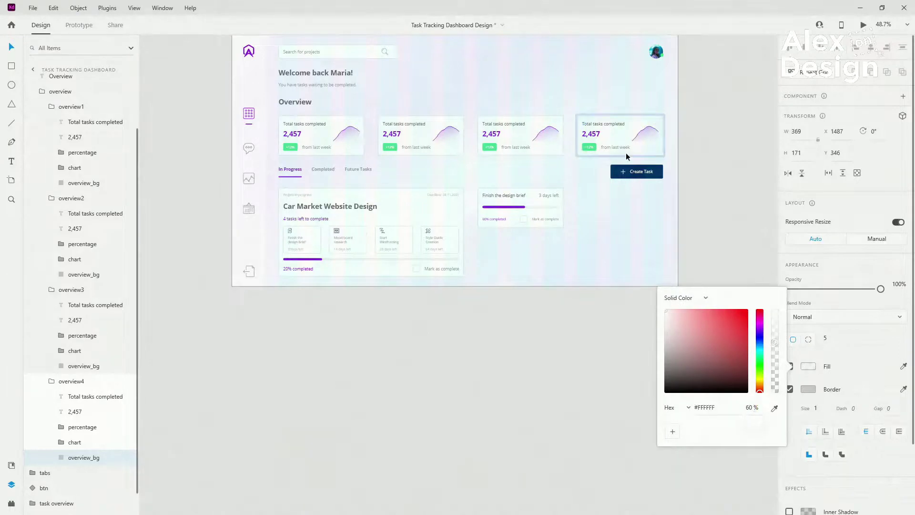
left_click(85, 368)
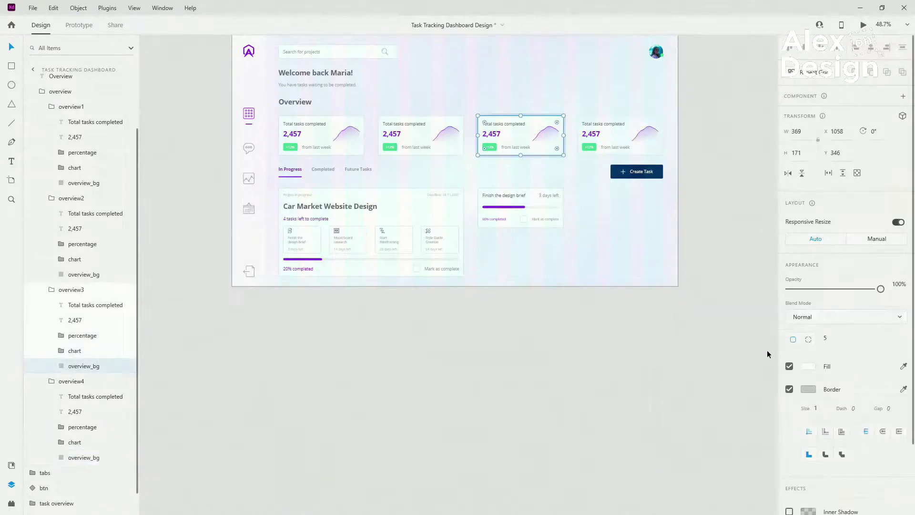
left_click(812, 367)
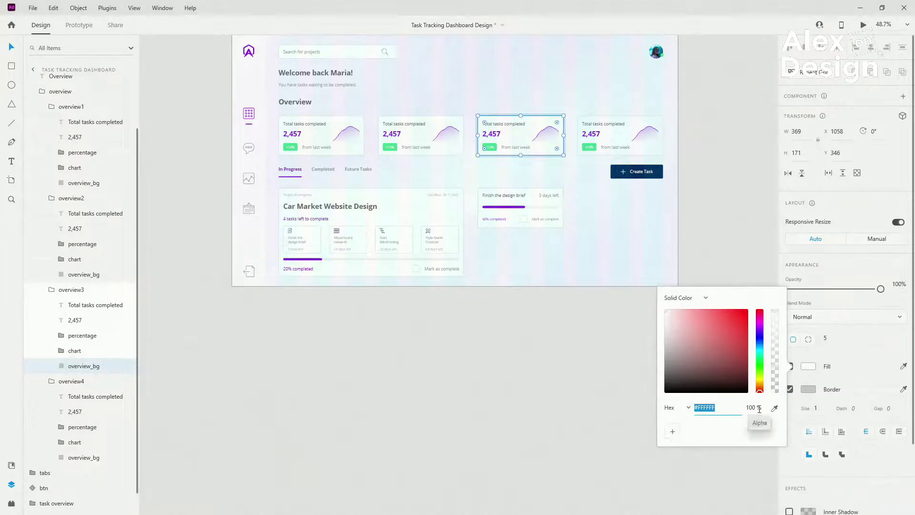
left_click(757, 408)
type("60")
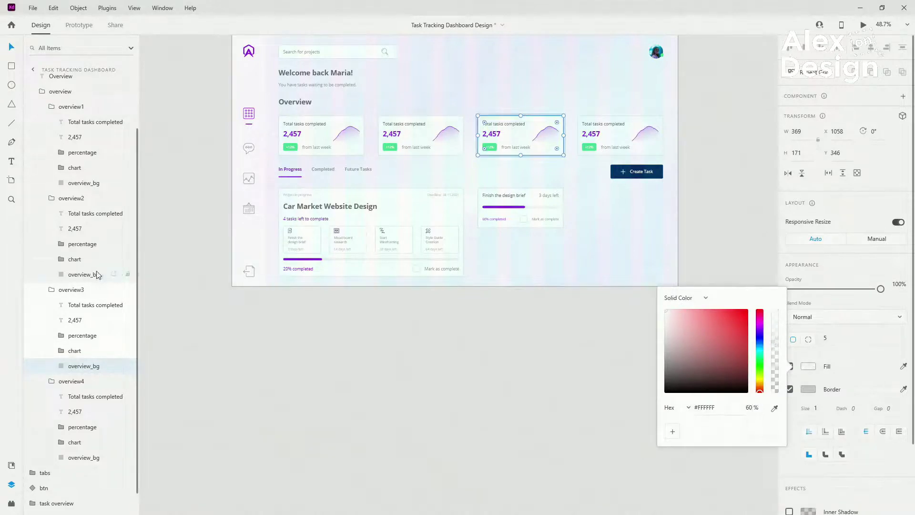
Set the fill colour's alpha to 60% on the overview_bg layers of the overview2 and overview1 cards.
left_click(98, 274)
left_click(809, 367)
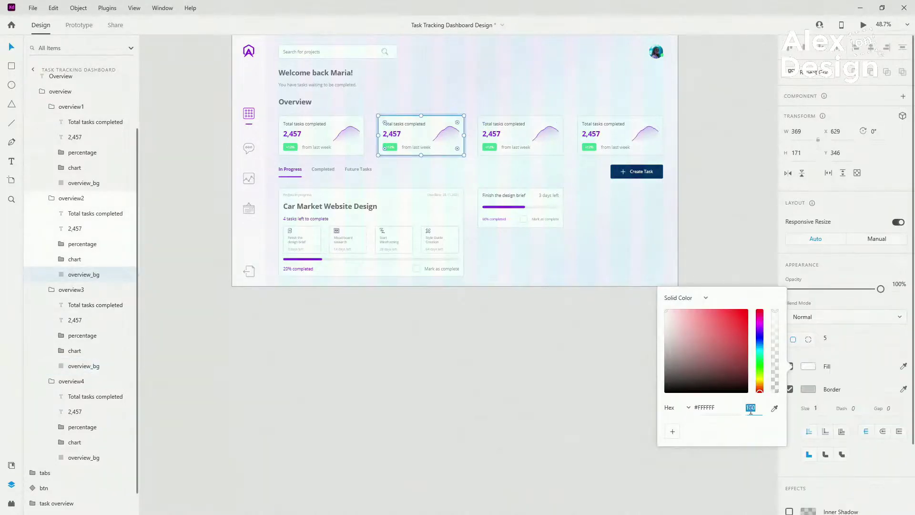
left_click(750, 409)
type("60")
key("Return")
left_click(85, 184)
left_click(808, 366)
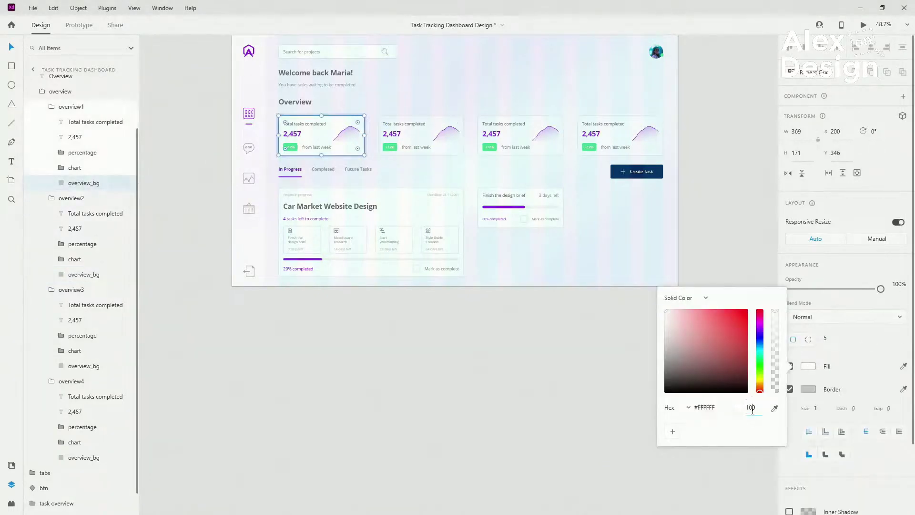
type("60")
key("Return")
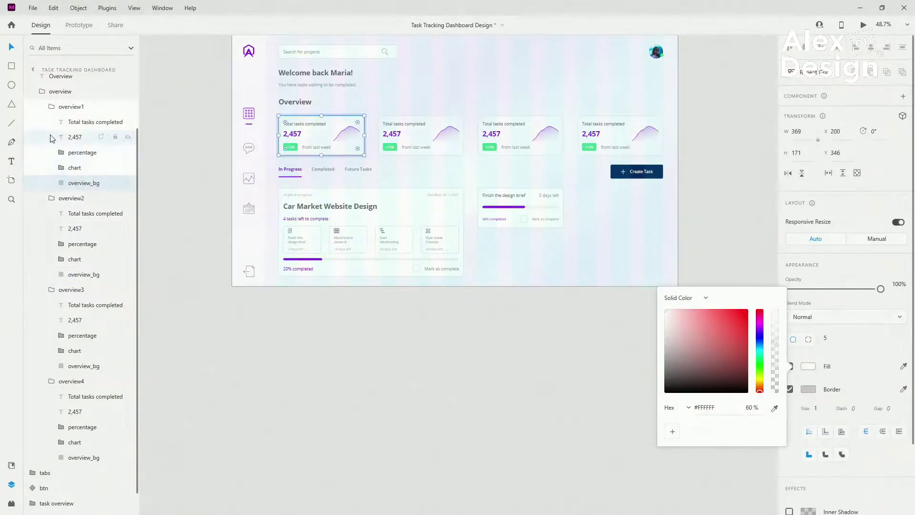
Collapse the four overview card groups together with the inner and outer overview groups.
left_click(51, 109)
left_click(51, 174)
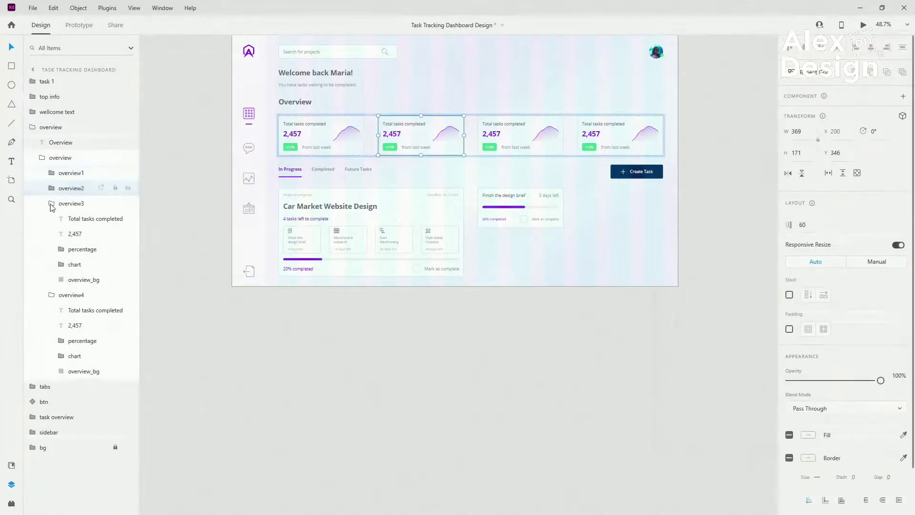
left_click(51, 203)
left_click(51, 218)
left_click(42, 157)
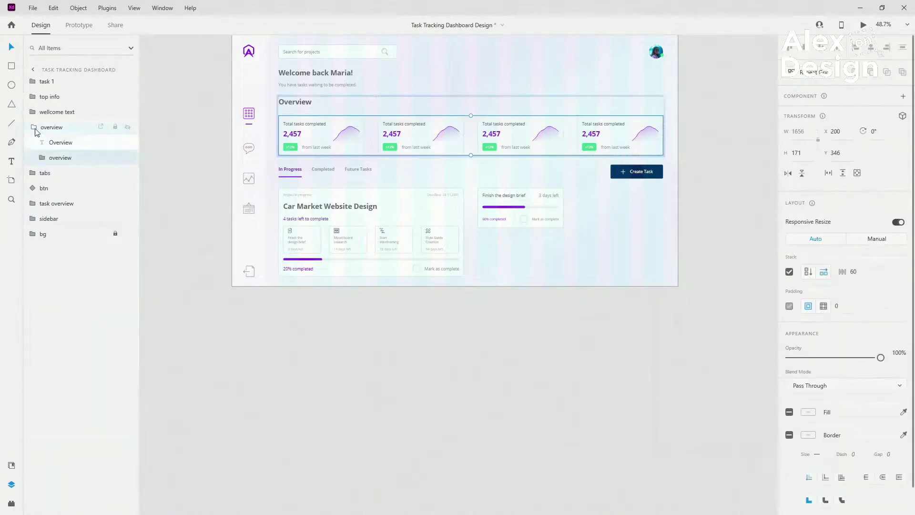
left_click(33, 127)
Undo the last fill alpha change on the overview1 card's background.
double_click(416, 198)
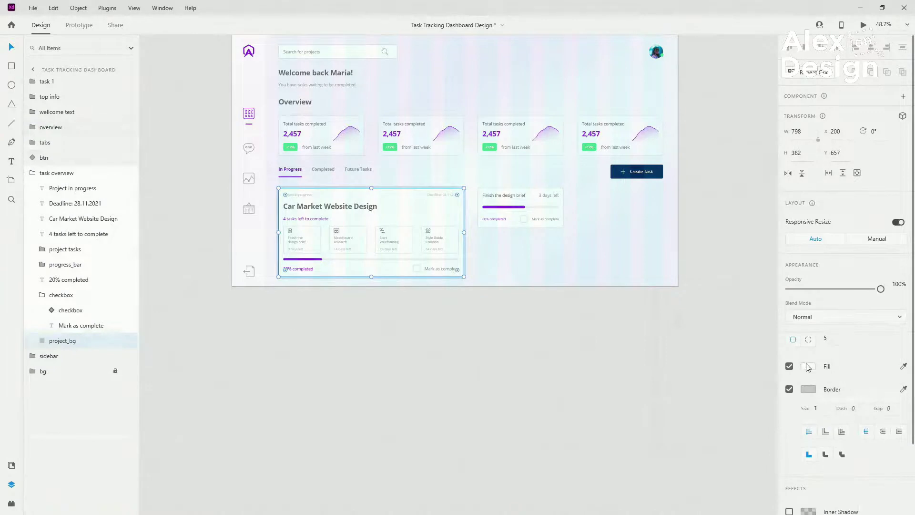
left_click(807, 366)
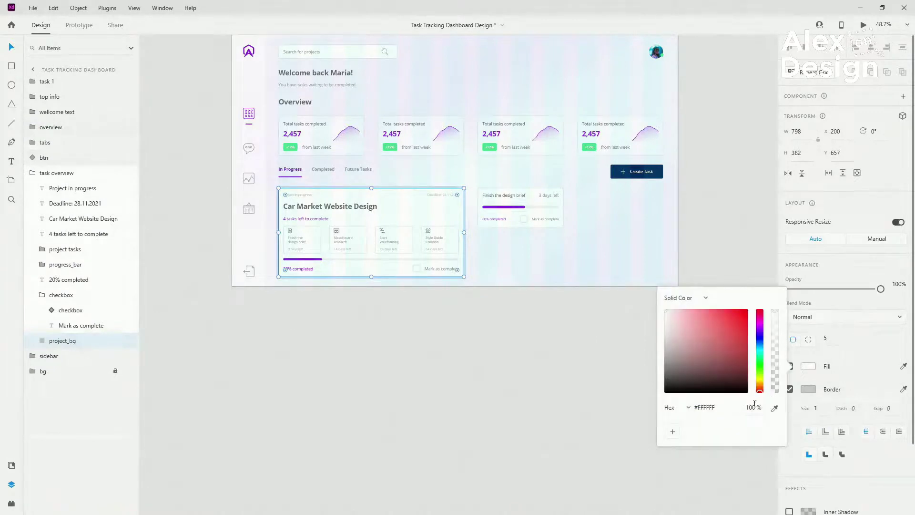
key("ctrl+z")
key("ctrl+z")
key("ctrl+z")
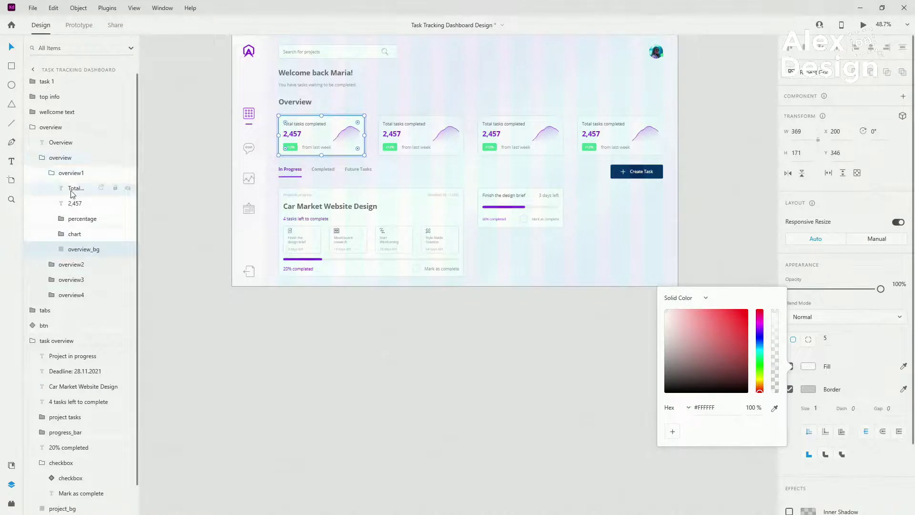
Set the overview1 card background's fill alpha to 60% and collapse the overview1 and inner overview groups.
scroll(298, 102, "up", 3)
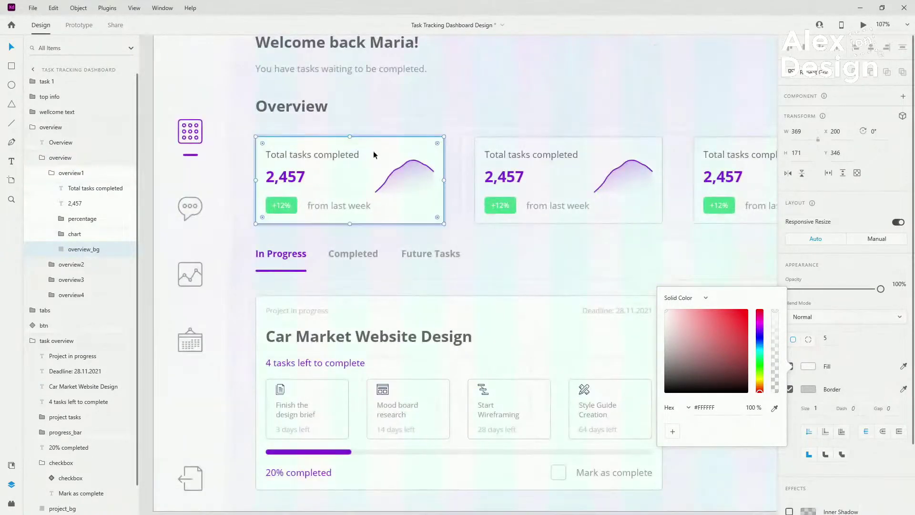
left_click(528, 247)
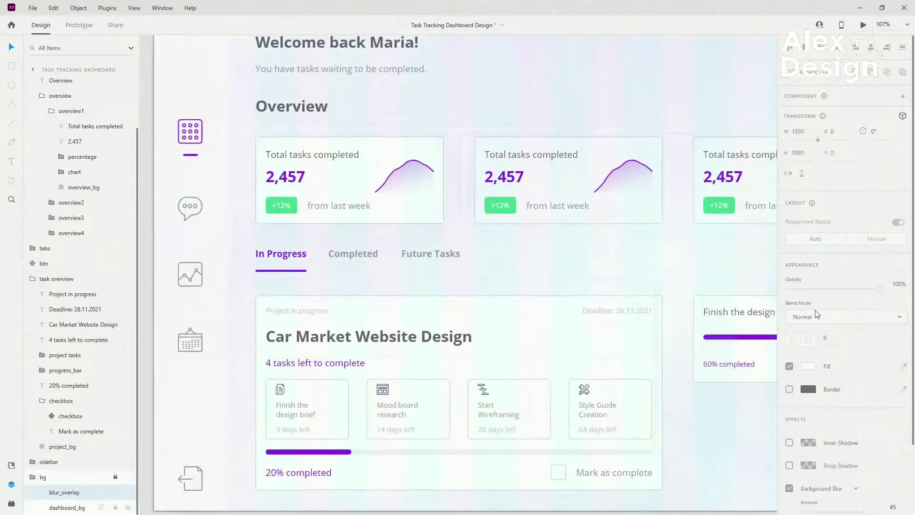
left_click(402, 151)
double_click(372, 156)
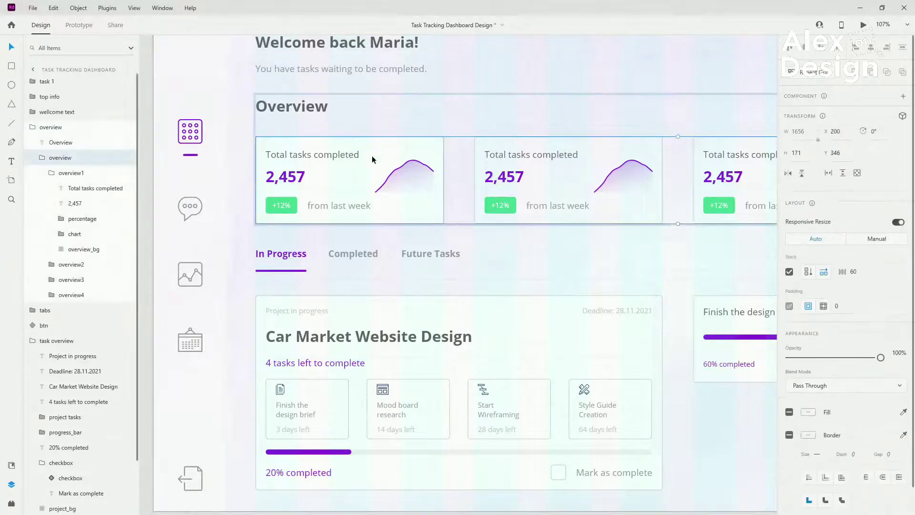
left_click(110, 249)
left_click(809, 366)
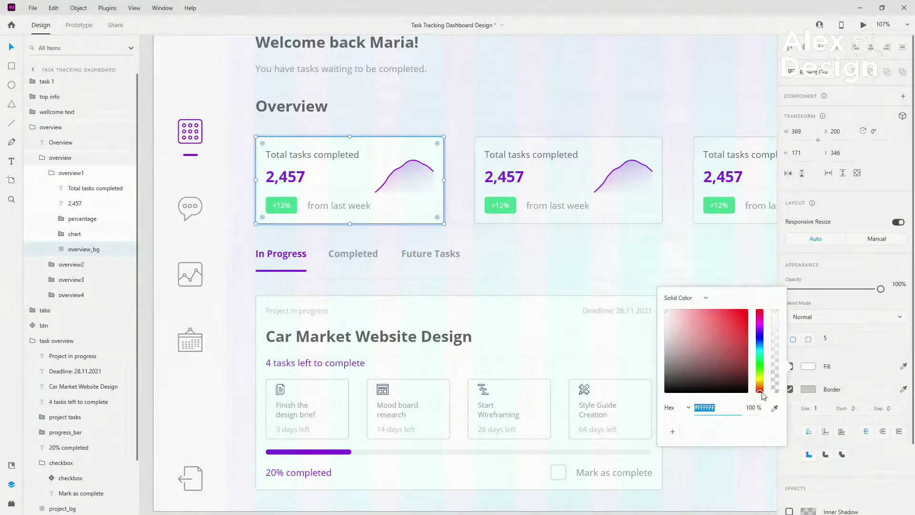
type("60")
key("Return")
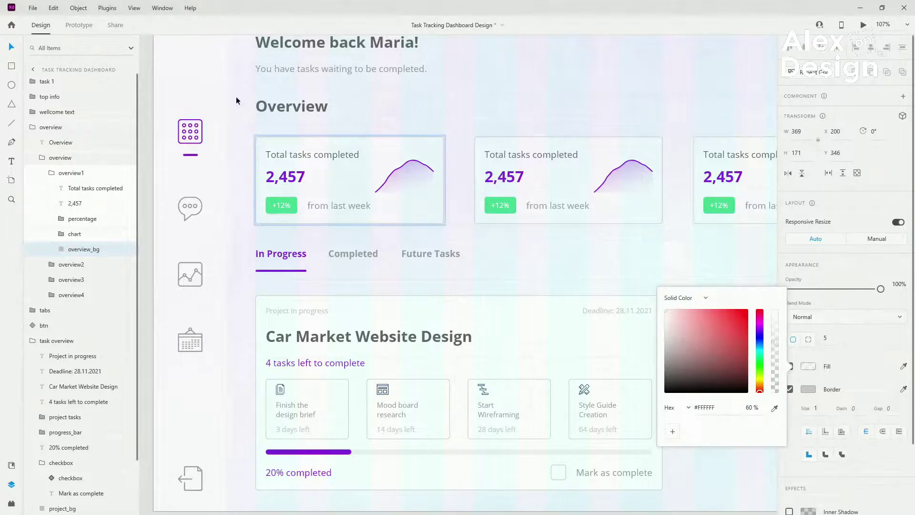
left_click(54, 174)
left_click(42, 157)
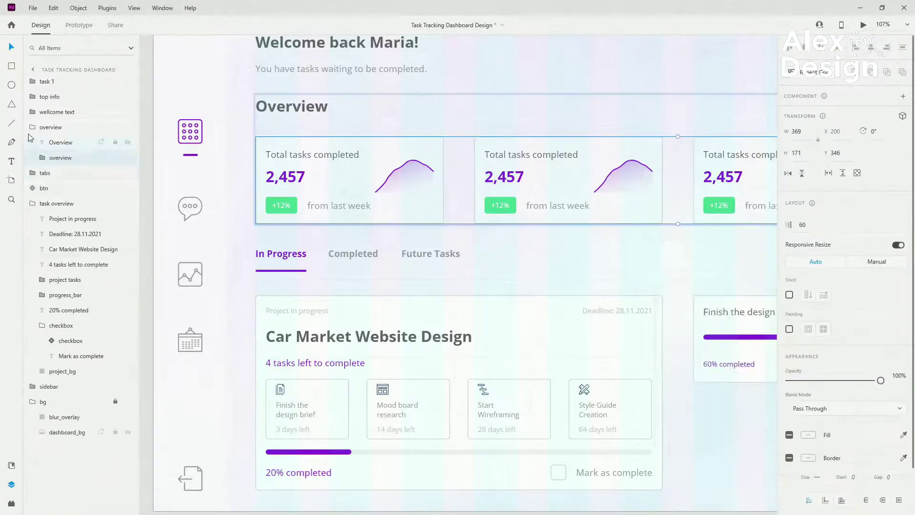
Set the fill alpha of the Car Market card's project_bg layer to 60% and collapse the checkbox and task overview groups.
left_click(556, 312)
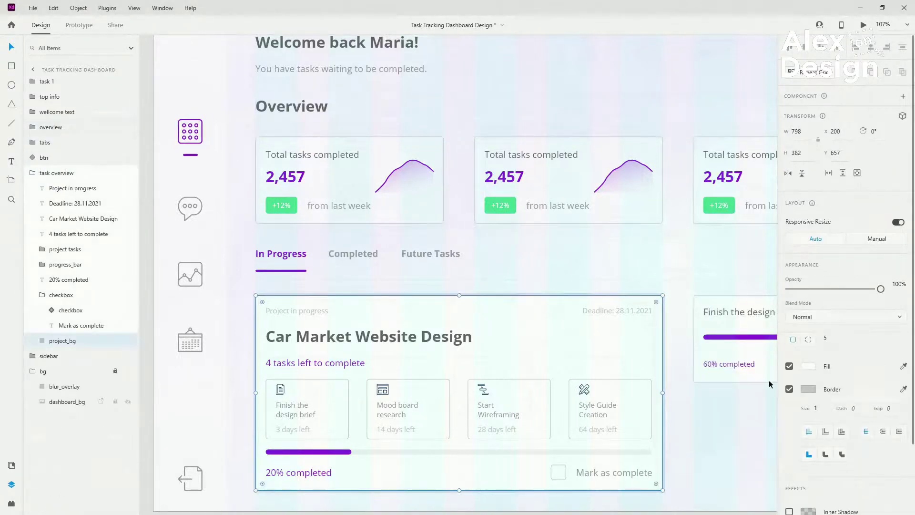
left_click(813, 370)
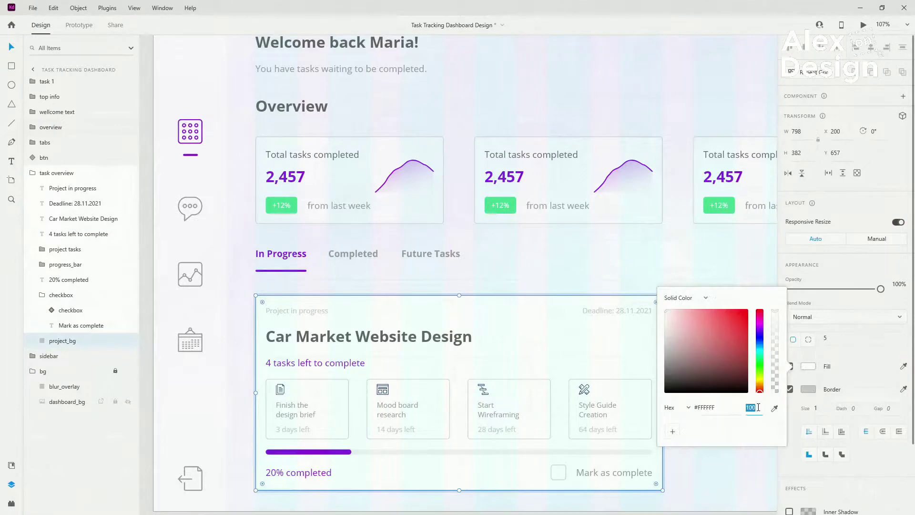
type("60")
key("Return")
left_click(48, 294)
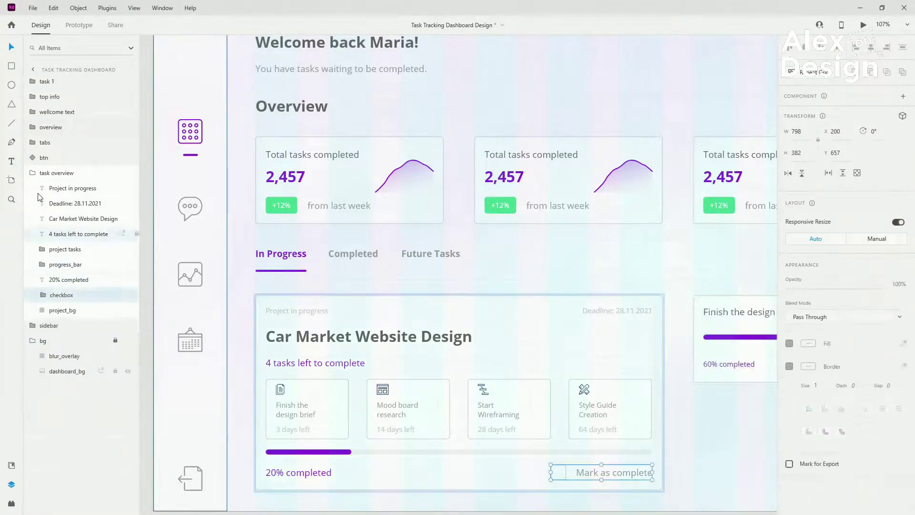
left_click(35, 173)
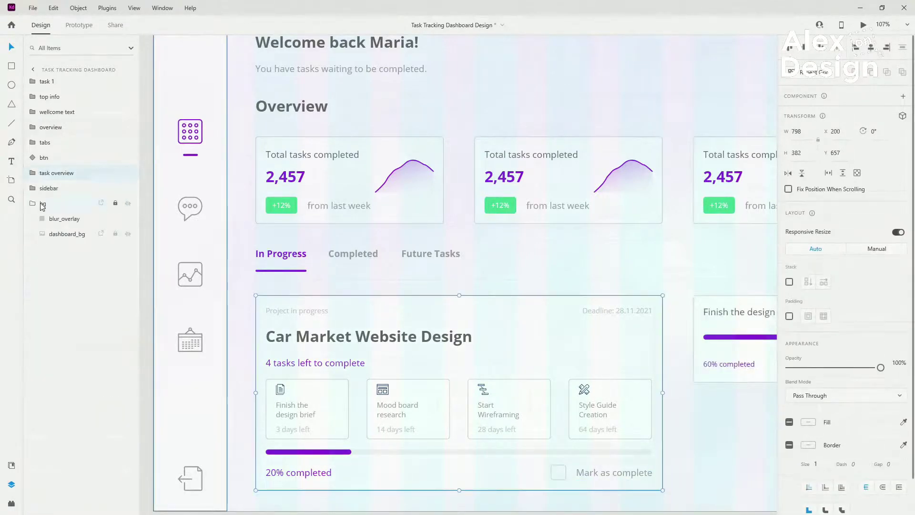
Set the fill alpha of the task_bg layer in the task 1 card to 60% and deselect everything.
scroll(448, 233, "down", 3)
double_click(679, 304)
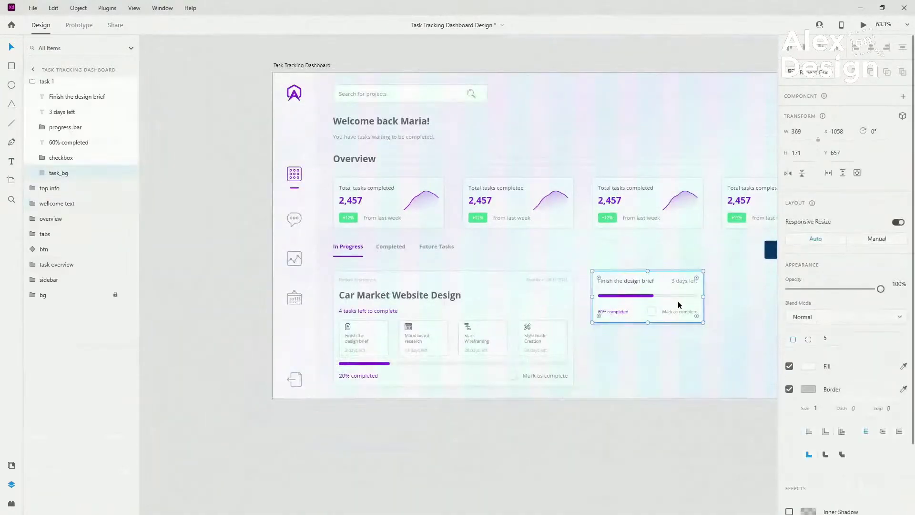
left_click(808, 366)
left_click(755, 408)
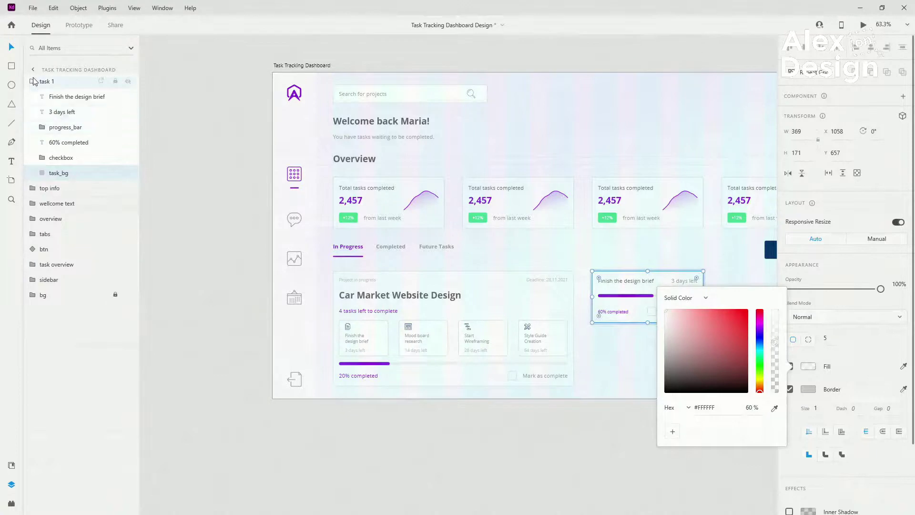
left_click(80, 82)
left_click(610, 44)
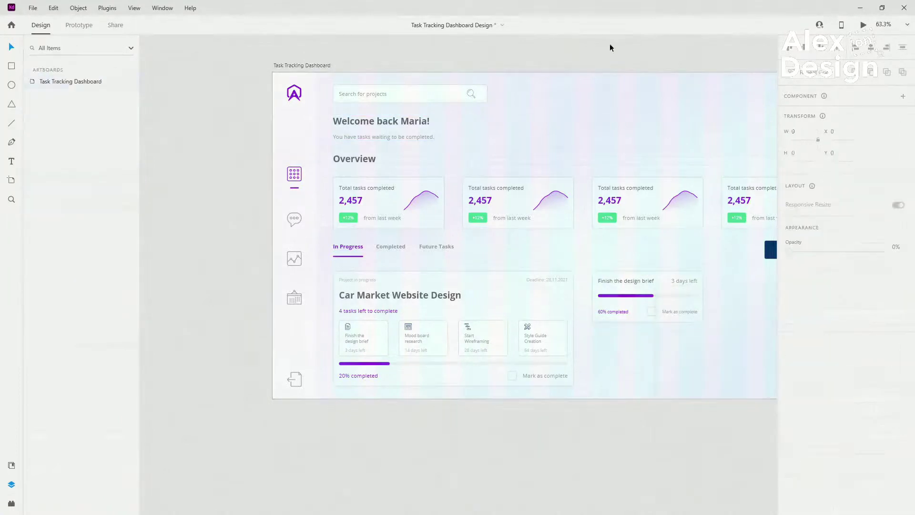
left_click_drag(610, 44, 498, 43)
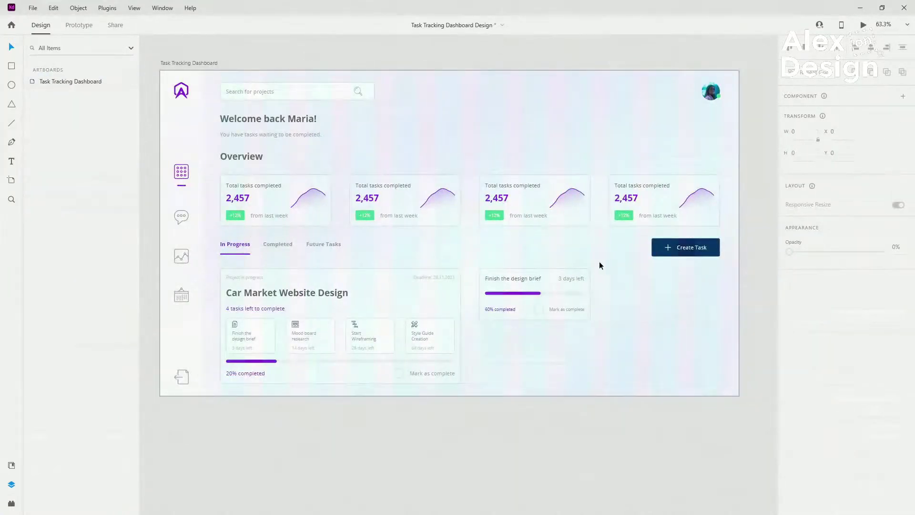
Repeat the task 1 card as a two-by-two Repeat Grid beside the Car Market card and ungroup the grid.
left_click(553, 296)
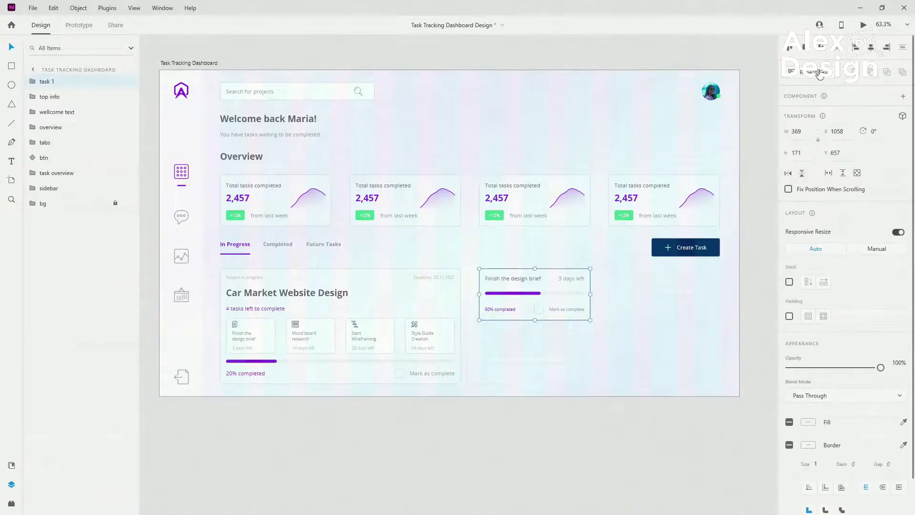
key("ctrl+r")
left_click_drag(629, 292, 712, 290)
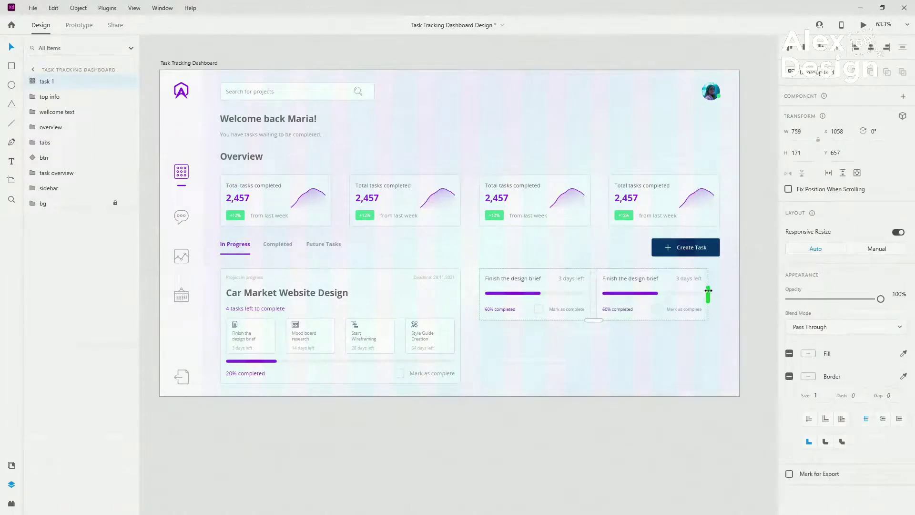
left_click_drag(593, 320, 600, 378)
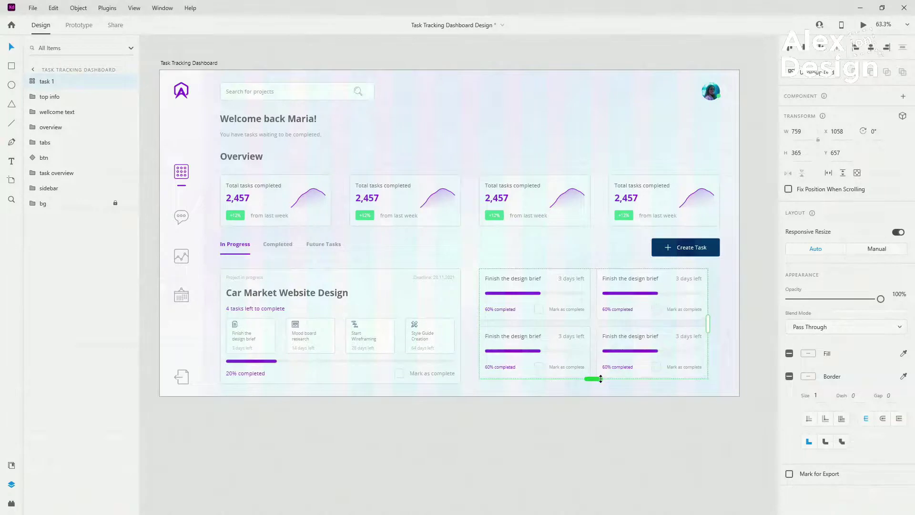
left_click(804, 80)
Rename the three copied task 1 groups as task 4, task 3 and task 2, matching their card positions.
left_click(60, 84)
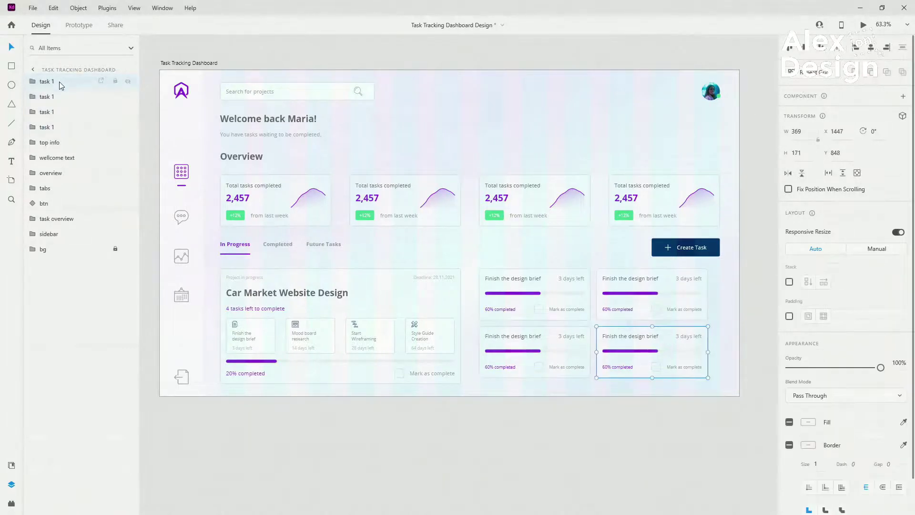
double_click(52, 79)
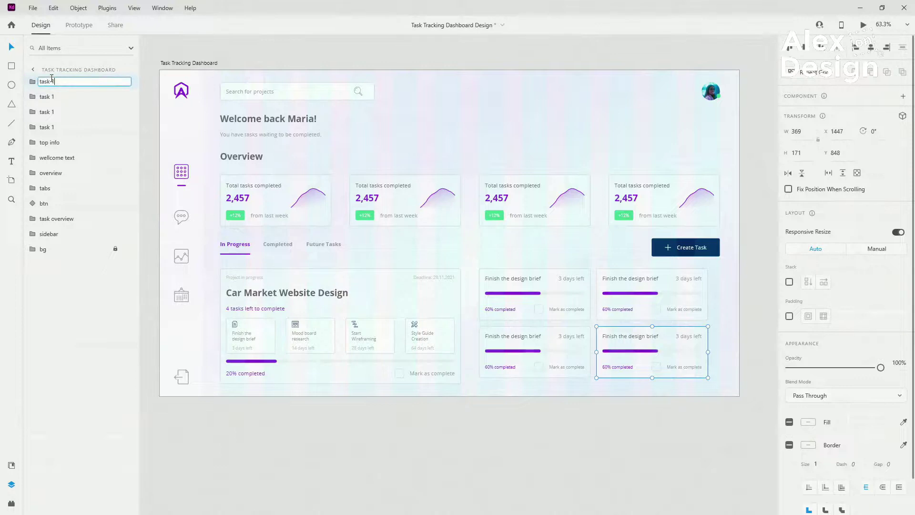
key("Return")
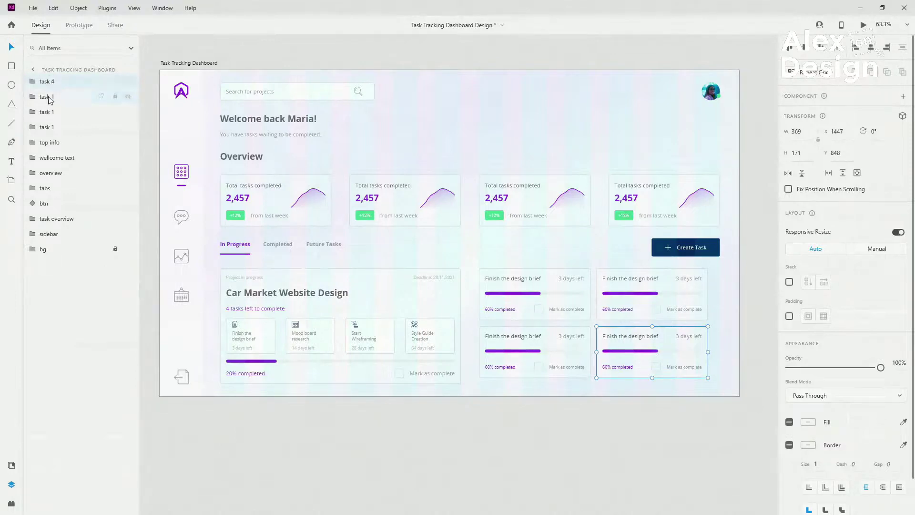
double_click(49, 97)
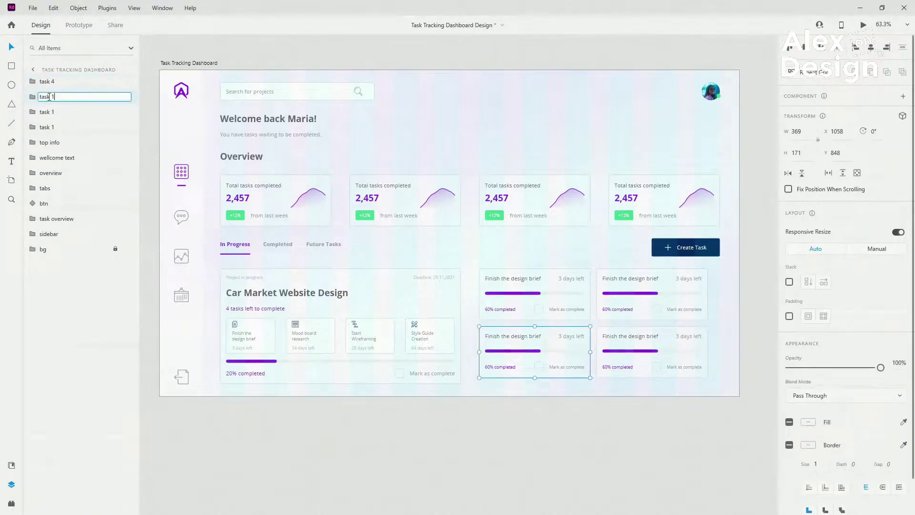
key("Return")
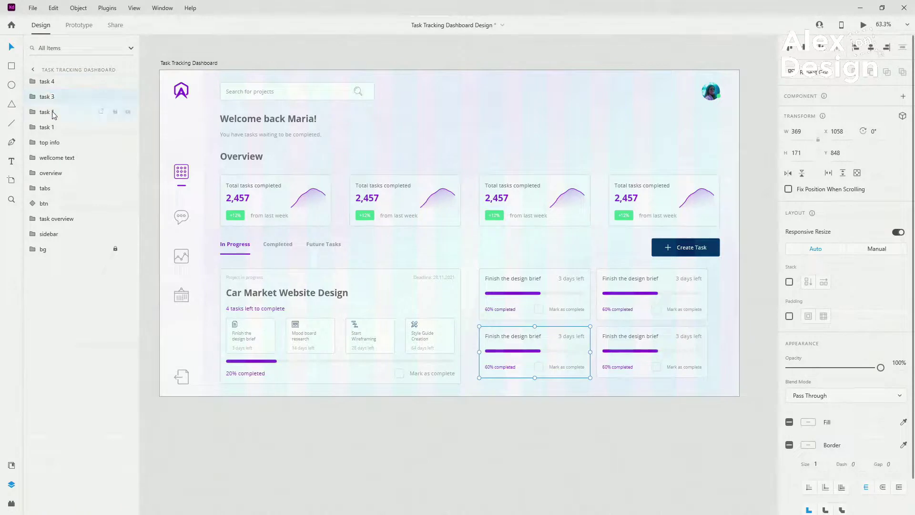
double_click(53, 111)
key("End")
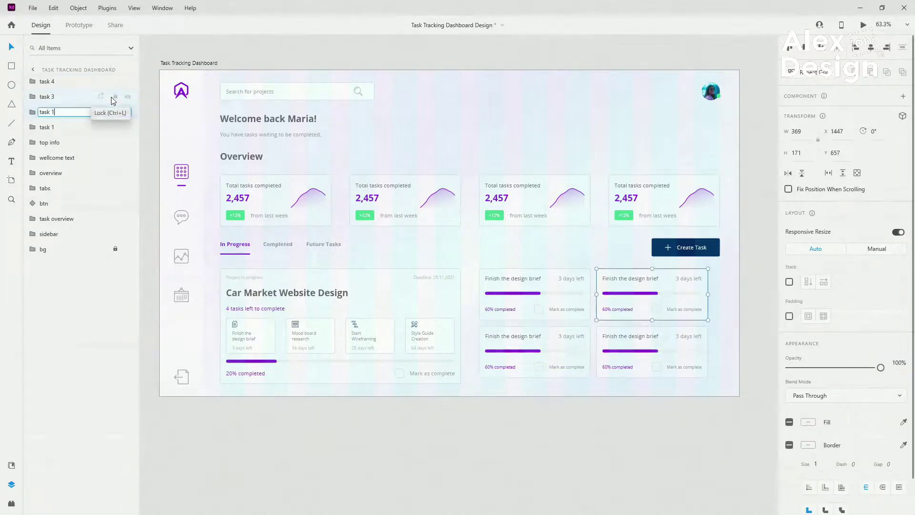
key("BackSpace")
type("2")
key("Return")
Reorder the task groups in the layer list so they run from task 1 down to task 4.
left_click_drag(67, 114, 58, 94)
left_click(52, 128)
left_click(56, 128, "shift")
left_click(57, 126, "shift")
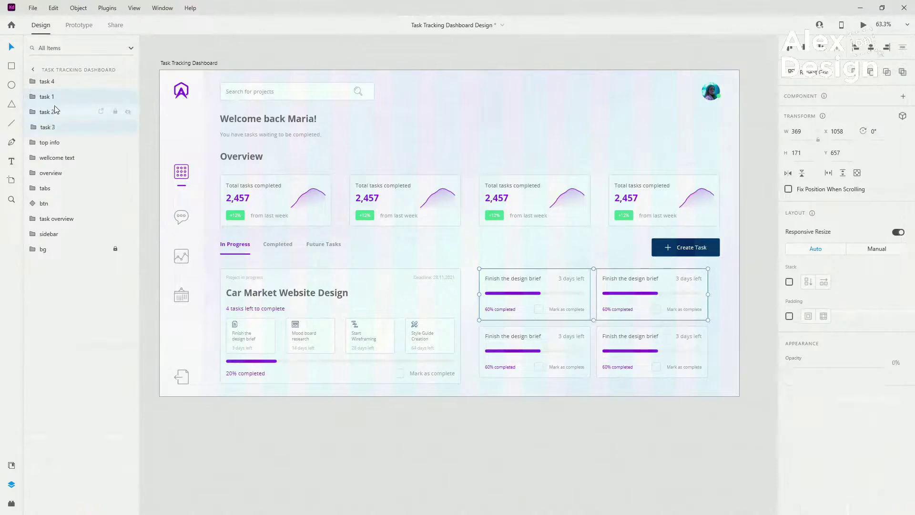
left_click_drag(57, 127, 57, 79)
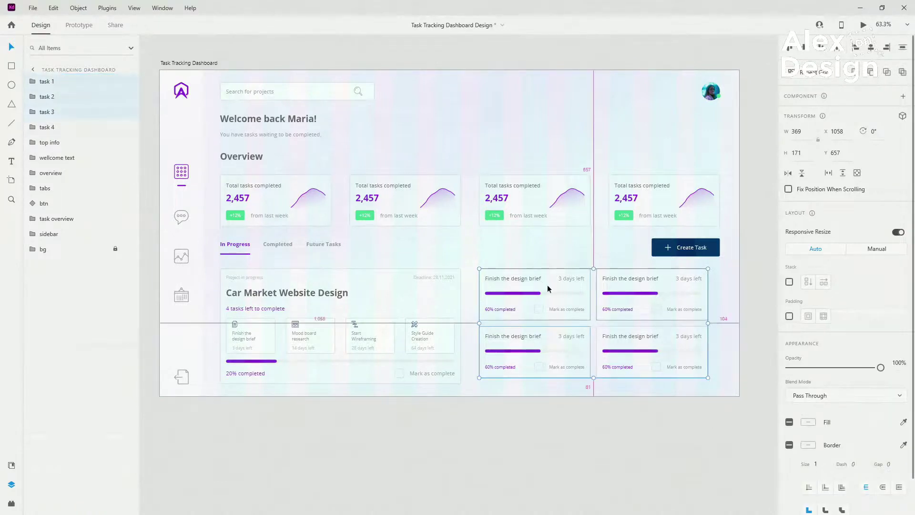
Move the task 2 and task 4 cards horizontally to X 1487, aligned with the overview card above them.
scroll(547, 288, "up", 3)
left_click_drag(621, 198, 489, 121)
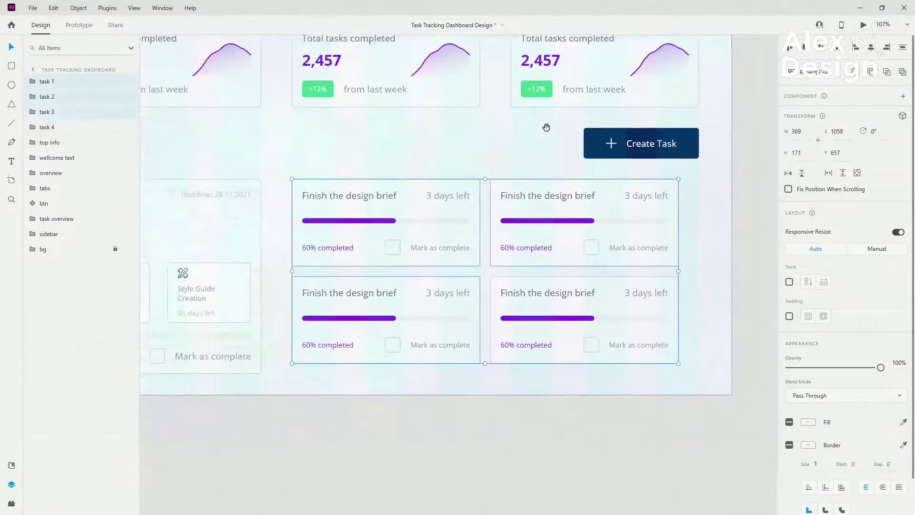
left_click(739, 187)
scroll(711, 183, "up", 3)
left_click(587, 195)
left_click_drag(465, 204, 504, 201)
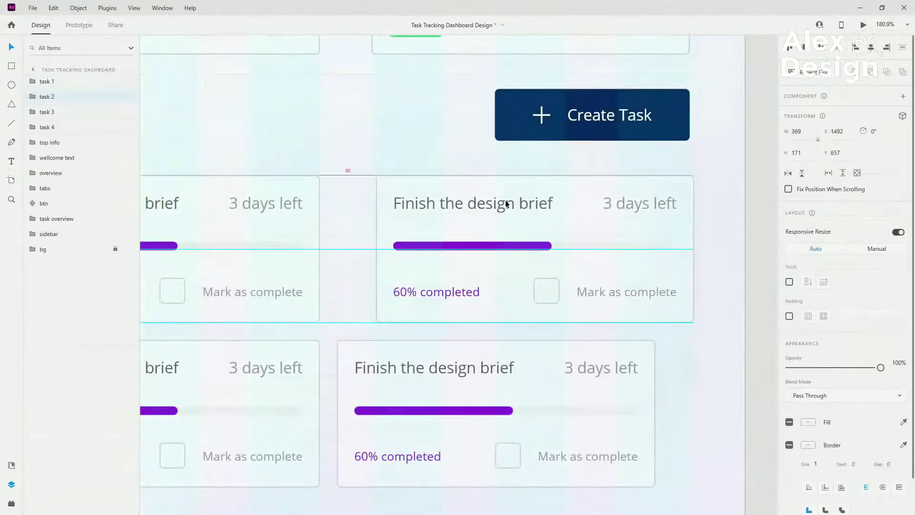
scroll(507, 203, "down", 1)
scroll(508, 204, "down", 1)
left_click(479, 320)
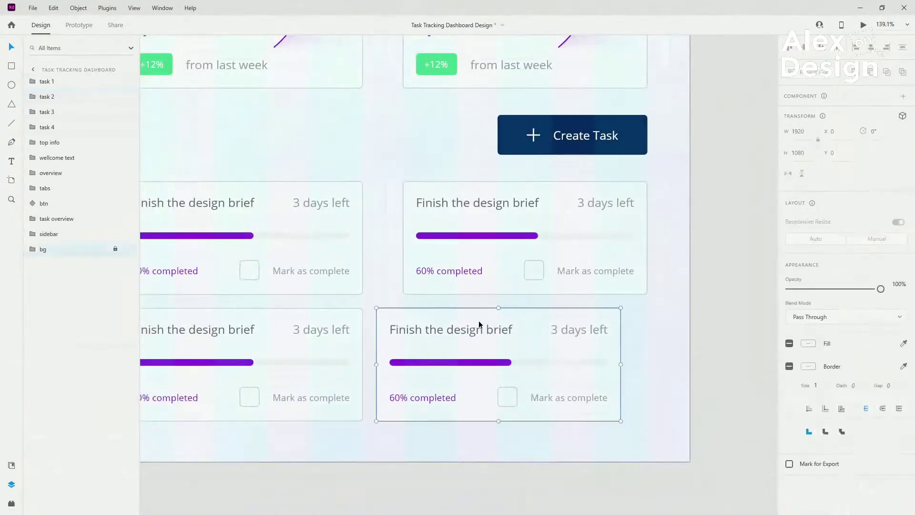
left_click_drag(478, 320, 501, 321)
Move the task 3 and task 4 cards down to Y 868, level with the bottom of the Car Market card.
scroll(502, 321, "down", 2)
left_click(311, 331)
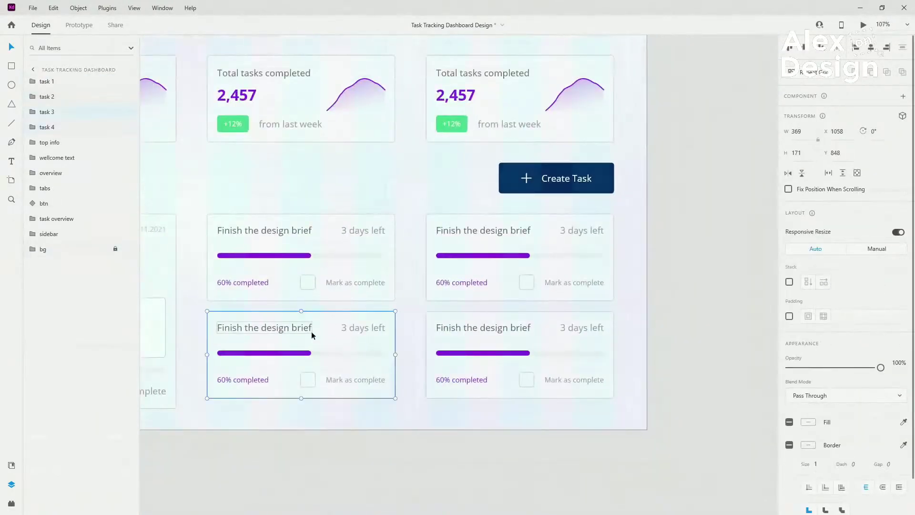
left_click_drag(310, 331, 316, 348)
left_click(521, 328)
left_click_drag(521, 328, 525, 339)
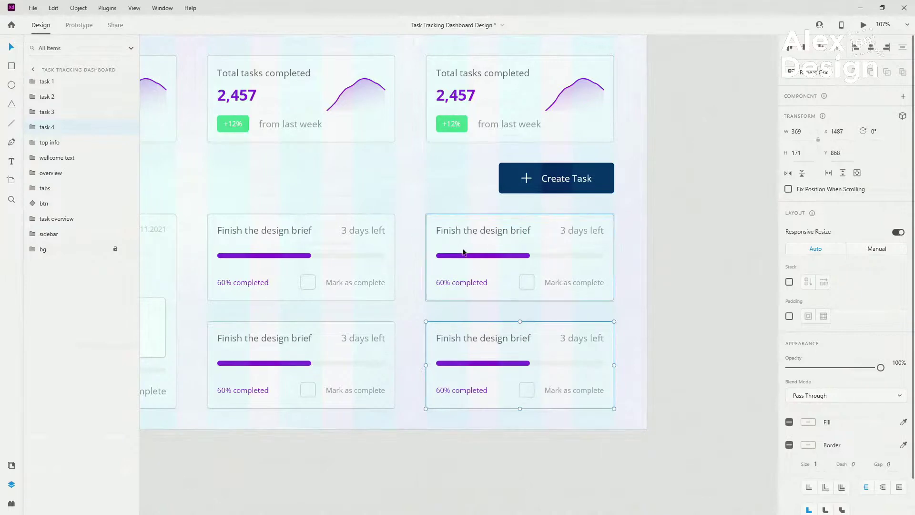
scroll(598, 257, "down", 2)
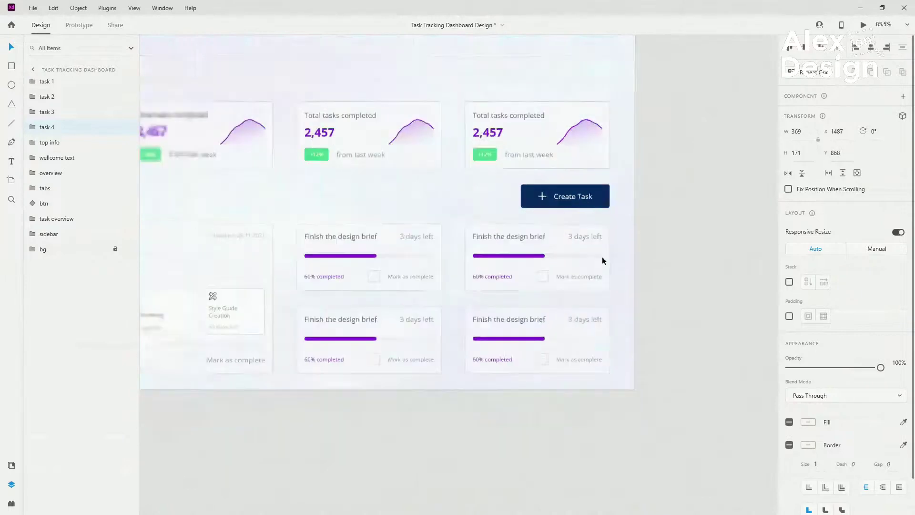
left_click(553, 201)
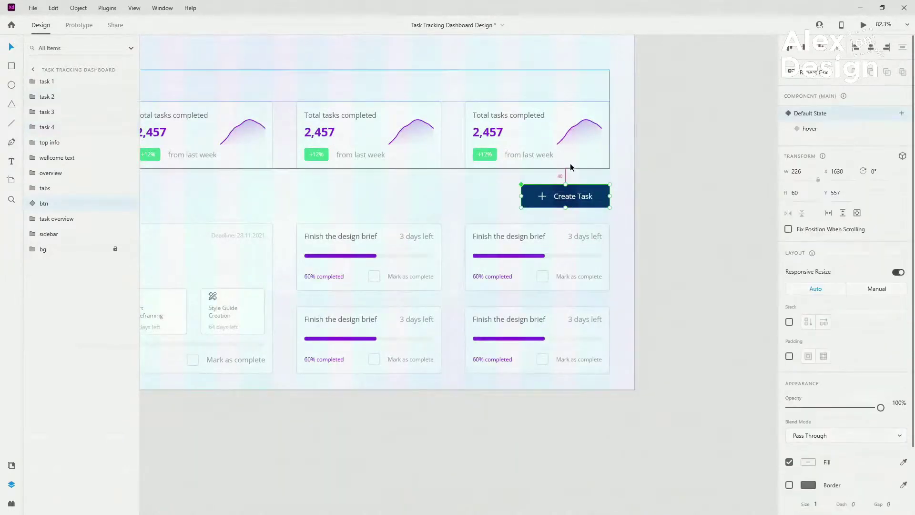
Change the title of the task 2 card to "Mood Board Research".
left_click(576, 252)
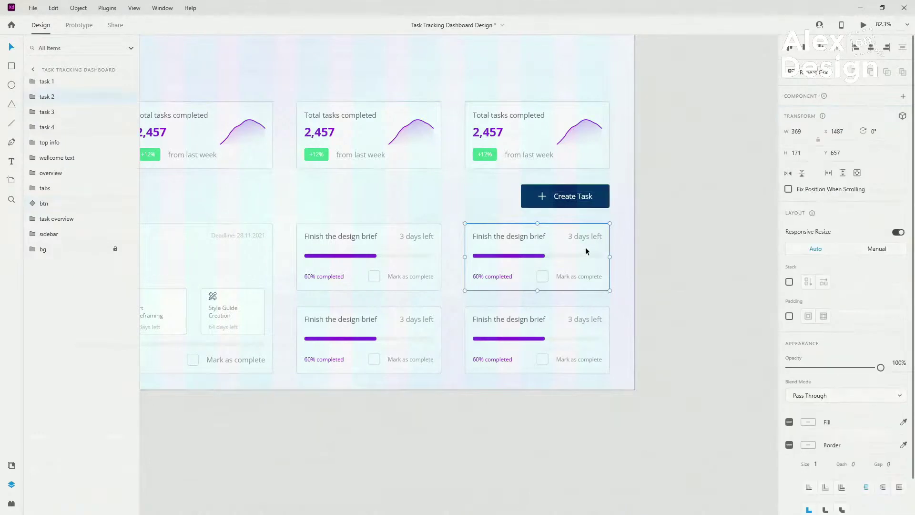
scroll(586, 251, "up", 2)
double_click(506, 234)
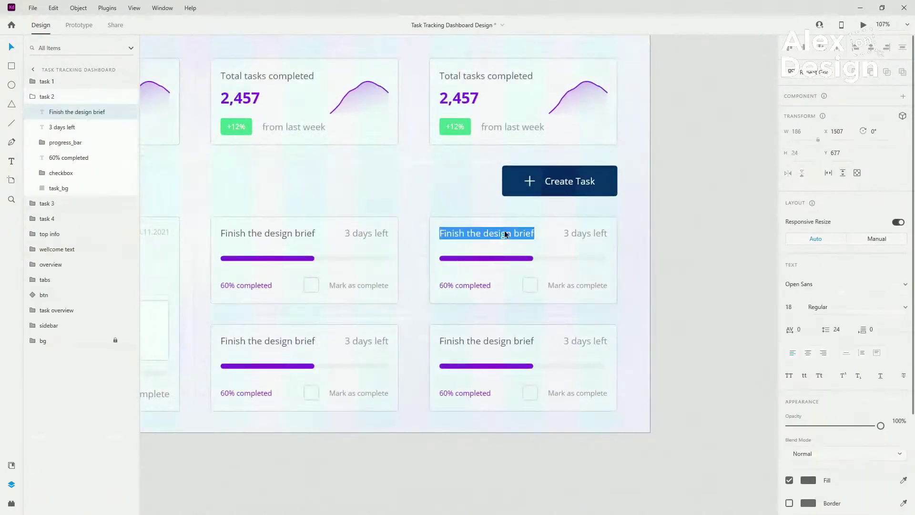
type("Mood Boar")
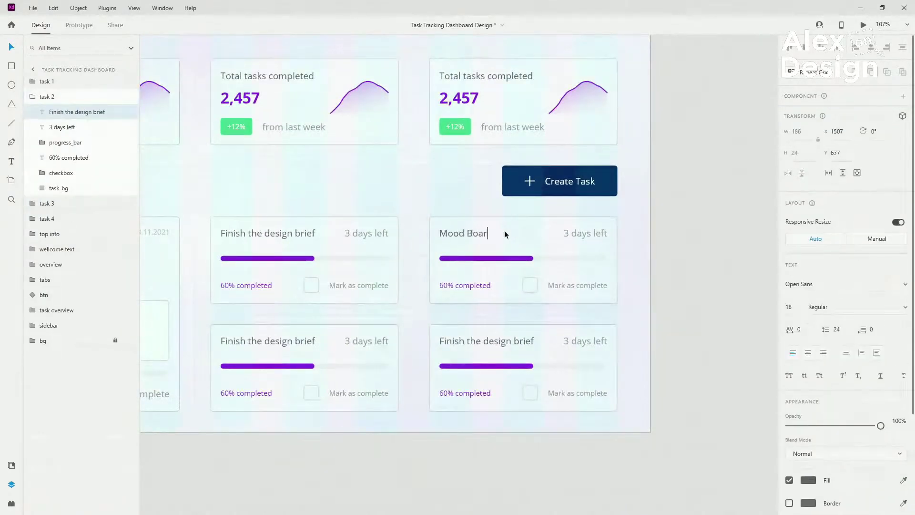
type("d Research")
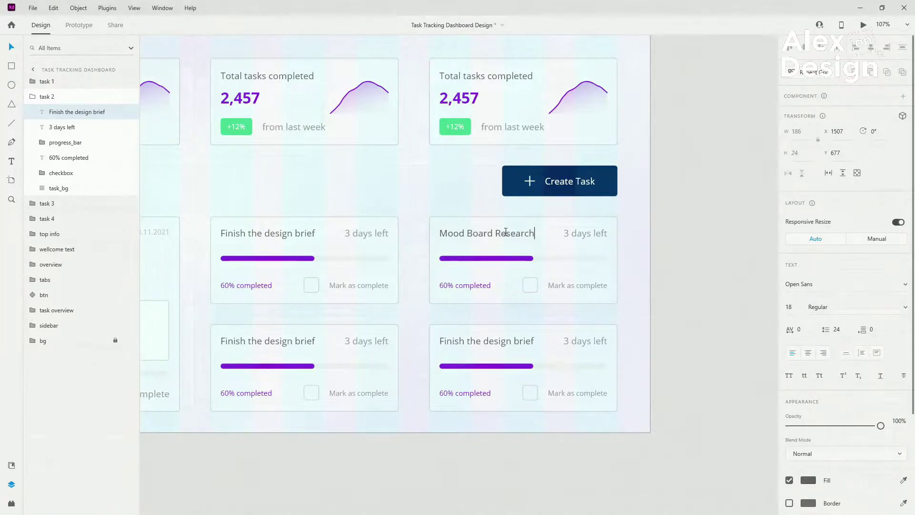
key("Escape")
Change the remaining time on the Mood Board Research card to "14 days left".
left_click(578, 232)
double_click(577, 232)
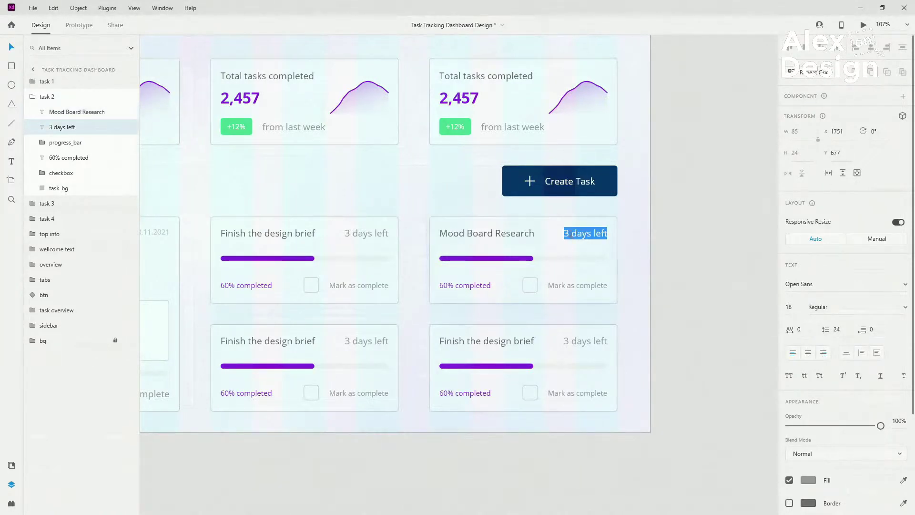
left_click_drag(569, 233, 555, 234)
type("14")
key("Escape")
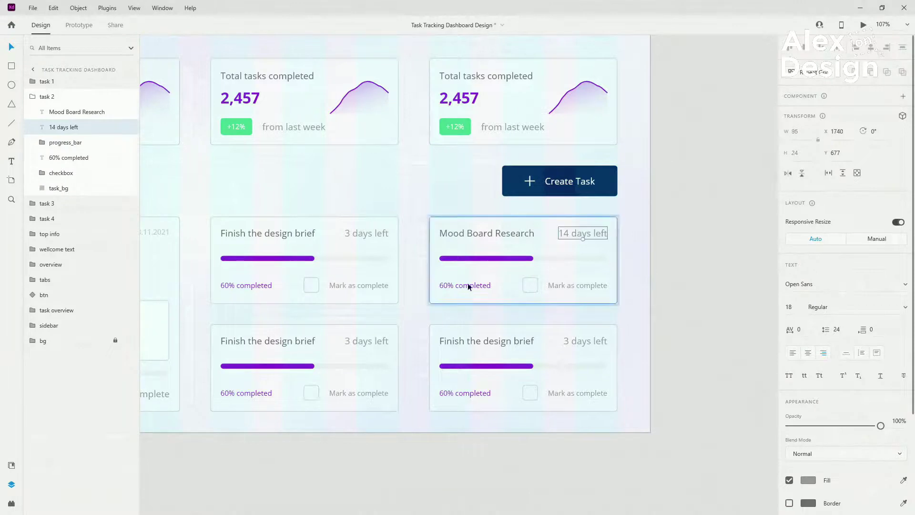
Set the Mood Board Research card's progress label to "40% completed" and shorten its purple progress bar to about 131 wide.
left_click(451, 286)
double_click(450, 286)
left_click_drag(444, 286, 432, 287)
key("Escape")
double_click(528, 259)
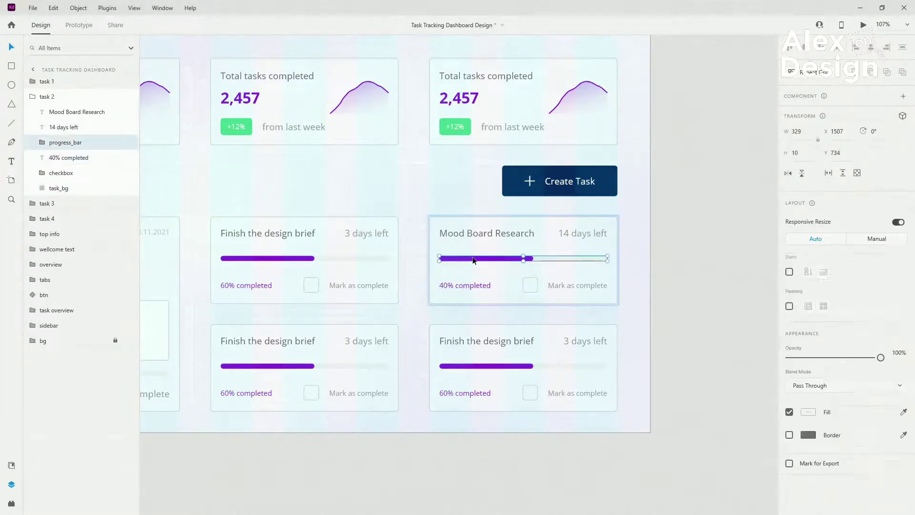
scroll(532, 259, "up", 5)
left_click_drag(551, 263, 506, 262)
scroll(506, 262, "down", 6)
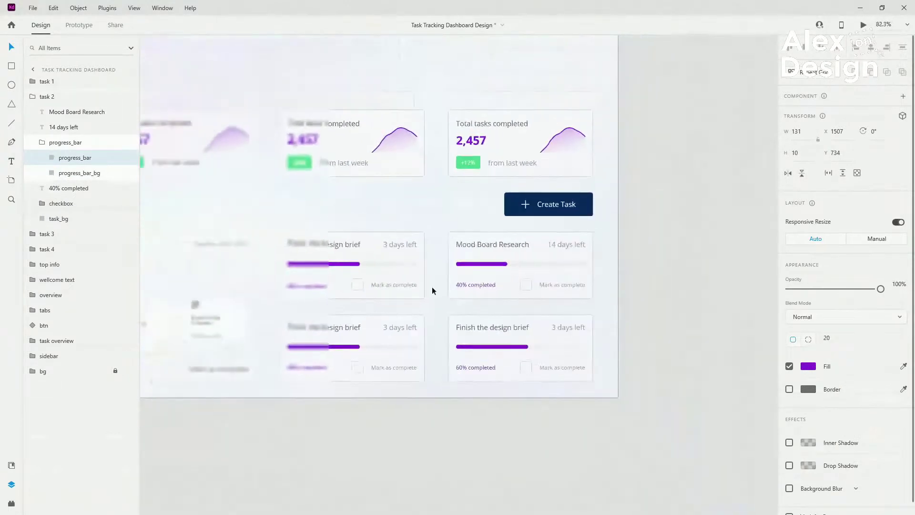
Change the task 3 card's title to "Start Wireframing" and its remaining time to "28 days left".
double_click(320, 328)
double_click(321, 326)
type("Start Wireframing")
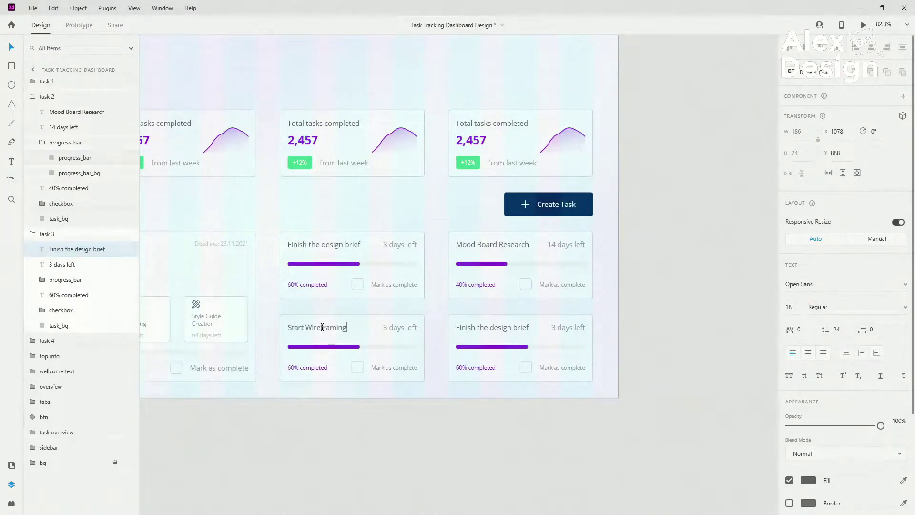
key("Escape")
double_click(390, 327)
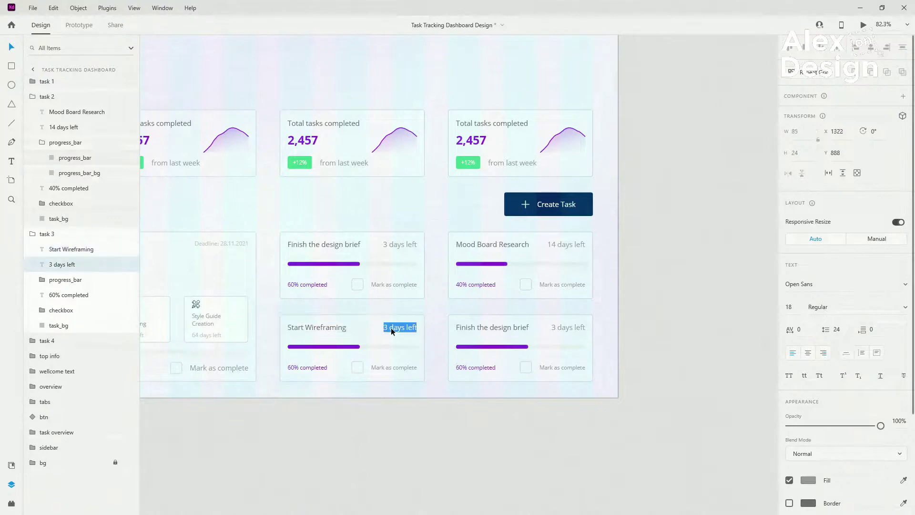
left_click_drag(388, 328, 365, 327)
type("28")
Set the Start Wireframing card's progress label to "20% completed" and shorten its purple progress bar to about 63 wide.
left_click(294, 367)
double_click(293, 366)
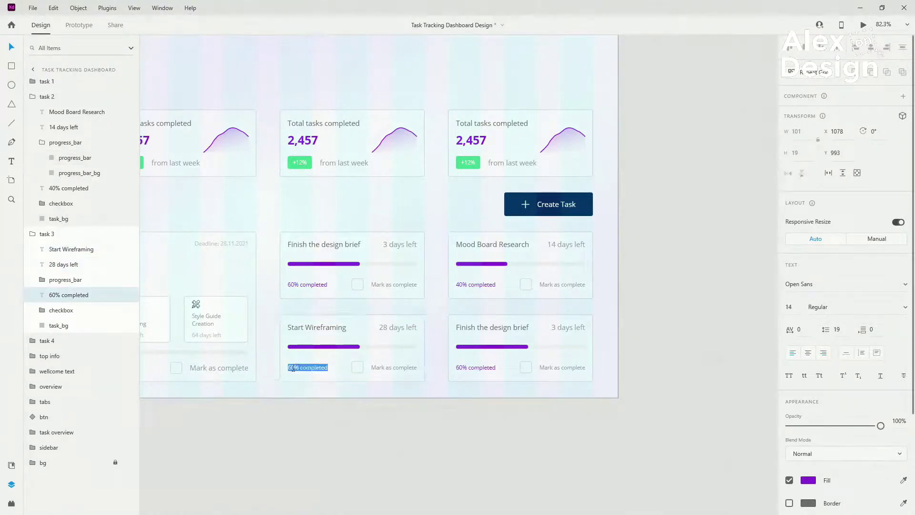
left_click_drag(292, 367, 263, 369)
type("2")
key("Escape")
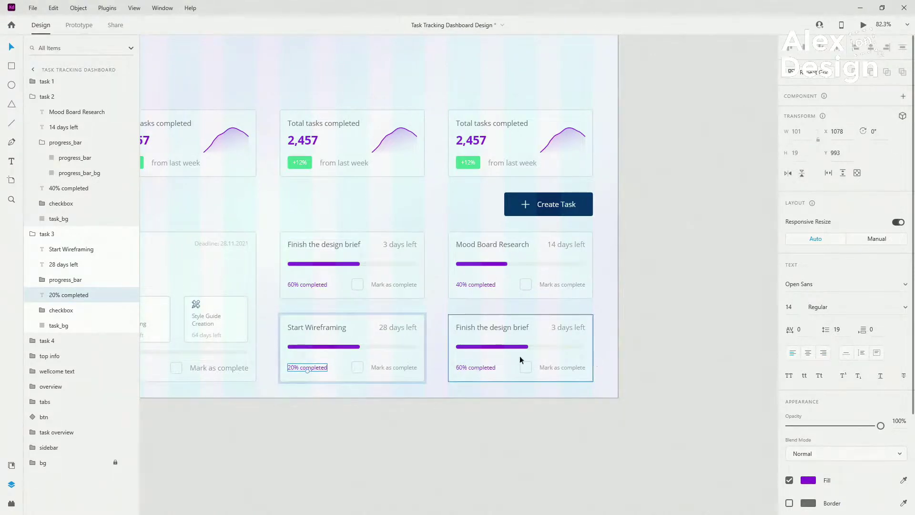
scroll(378, 333, "up", 8)
left_click(408, 337)
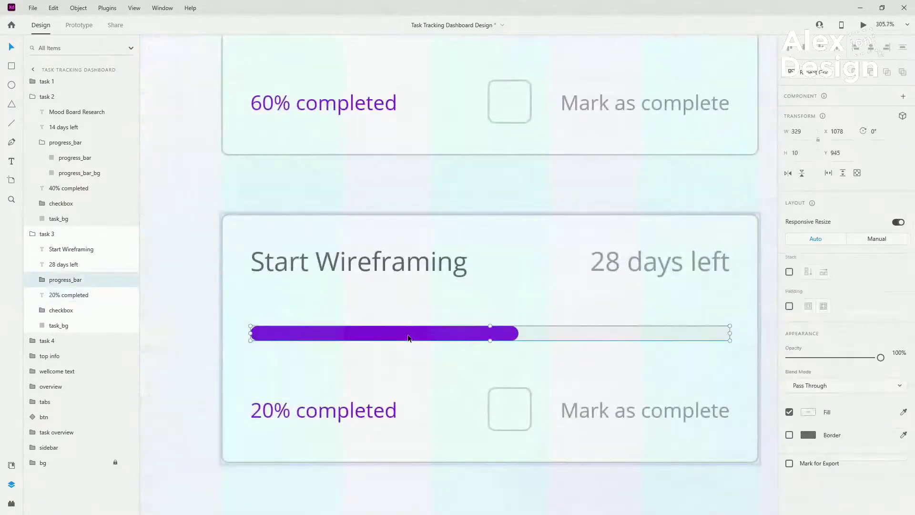
double_click(408, 338)
left_click_drag(518, 332, 343, 333)
scroll(257, 257, "down", 4)
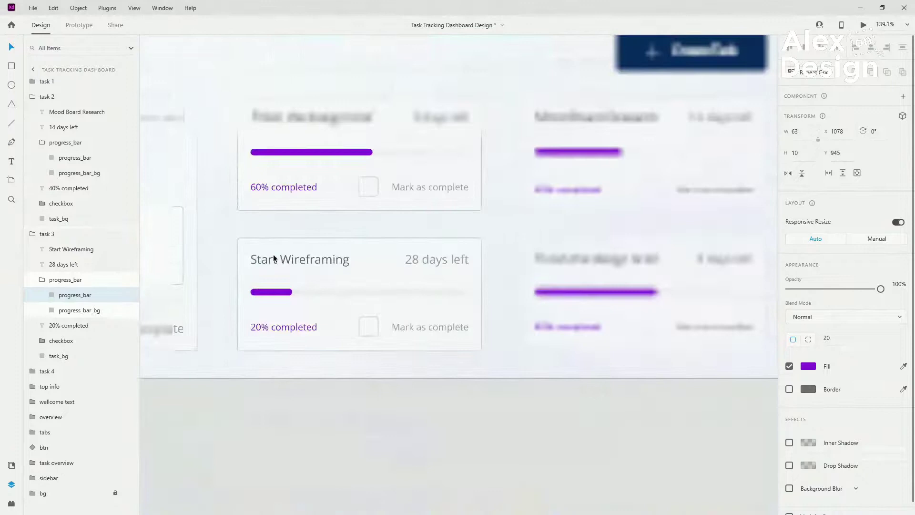
Change the title of the task 4 card to "Style Guide Creation".
double_click(638, 264)
type("Sty")
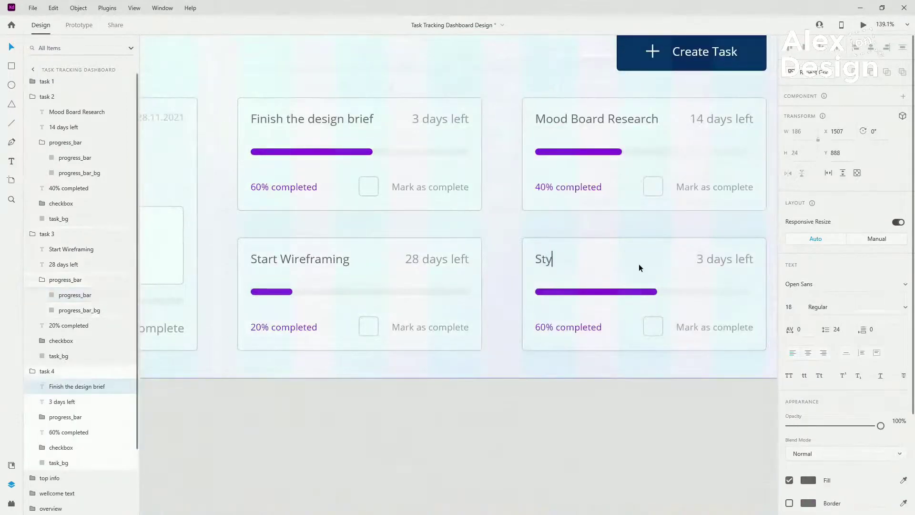
type("le Guide Creation")
Change the remaining time on the Style Guide Creation card to "64 days left".
left_click(718, 259)
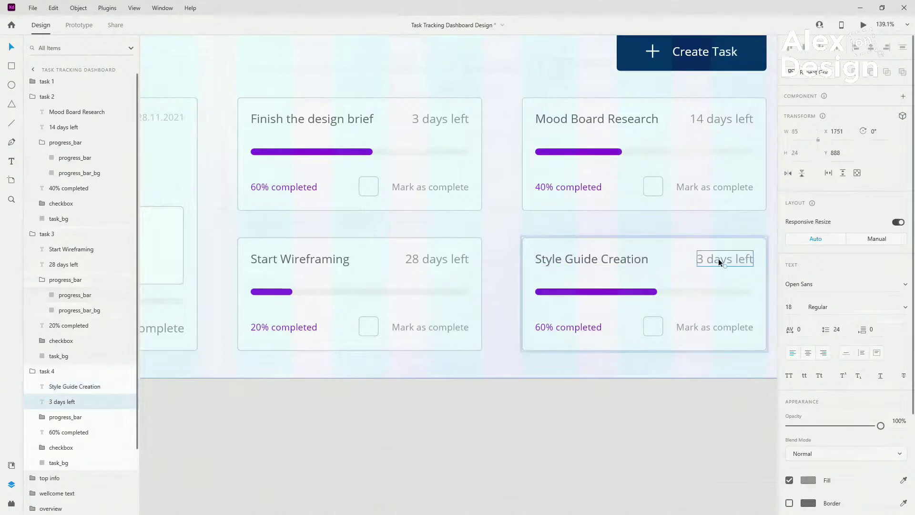
double_click(724, 260)
left_click_drag(704, 260, 593, 261)
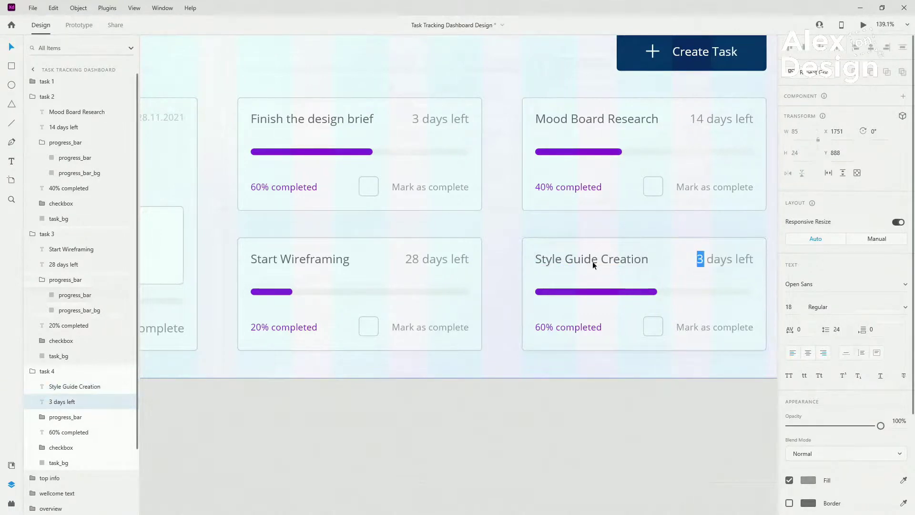
type("64")
key("Escape")
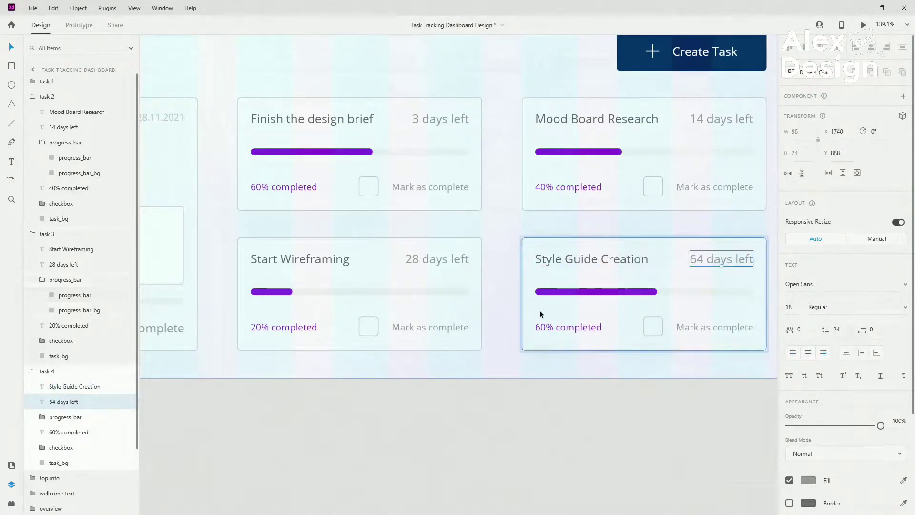
Set the Style Guide Creation card's progress label to "5% completed" and shorten its purple progress bar to about 19 wide.
double_click(550, 325)
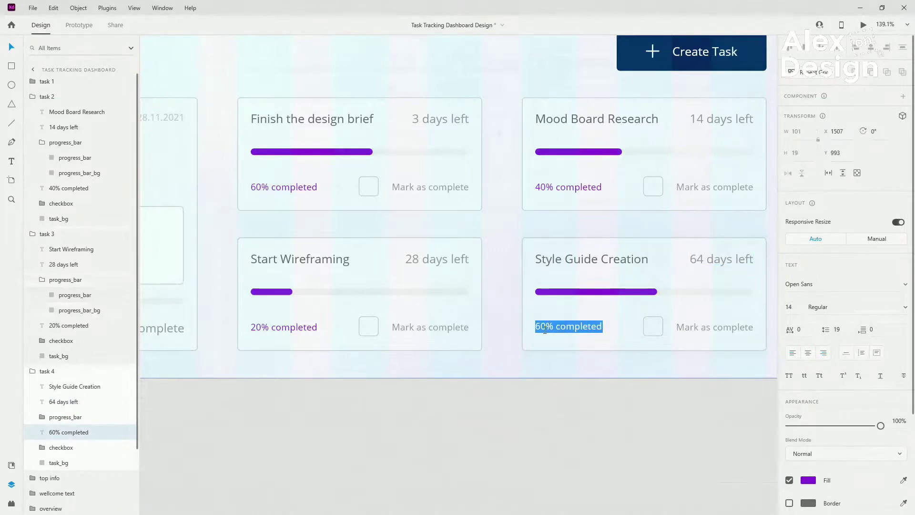
left_click_drag(548, 327, 448, 326)
type("5")
key("Escape")
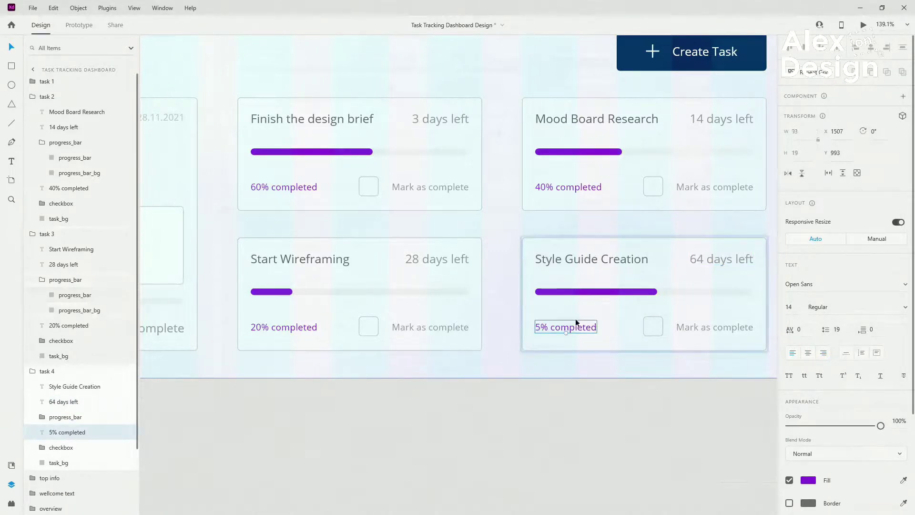
scroll(627, 279, "up", 5)
double_click(616, 325)
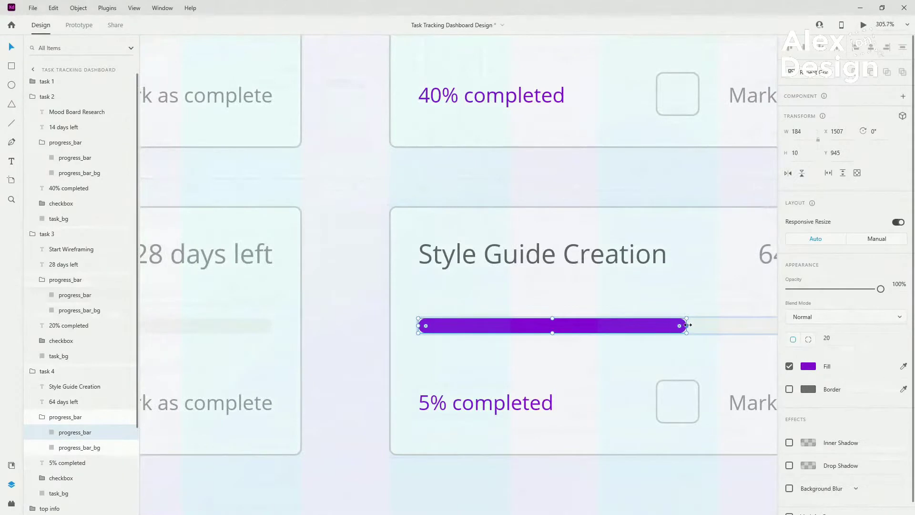
left_click_drag(687, 325, 444, 321)
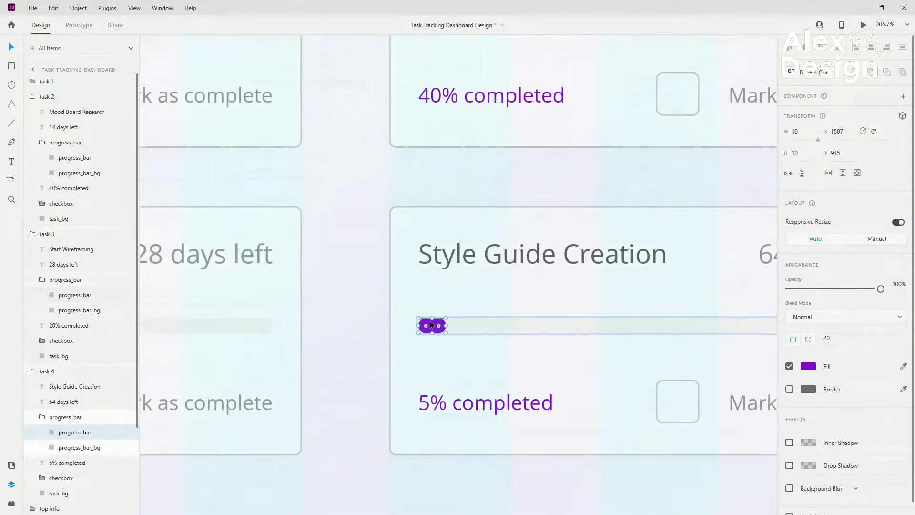
Collapse the expanded task 4, task 3 and task 2 groups and their progress bar subgroups in the layer list.
left_click(42, 416)
left_click(27, 375)
left_click(27, 373)
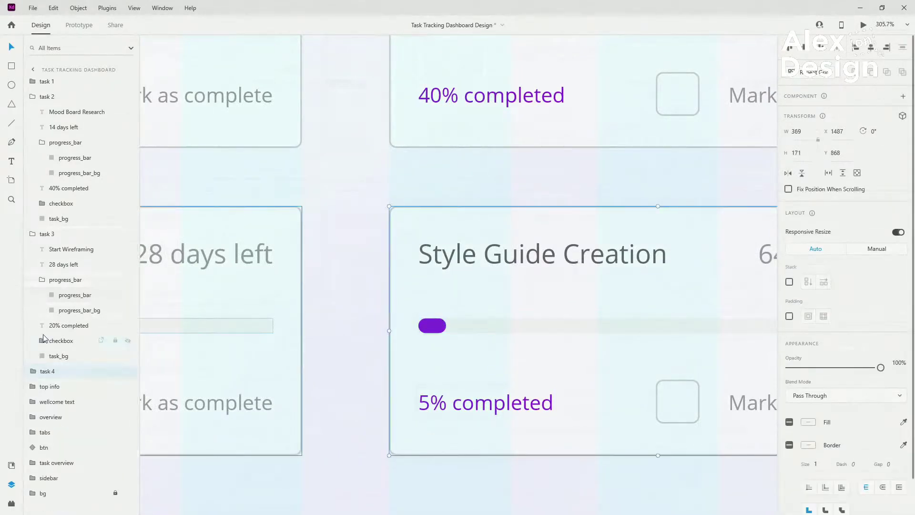
left_click(42, 281)
left_click(34, 231)
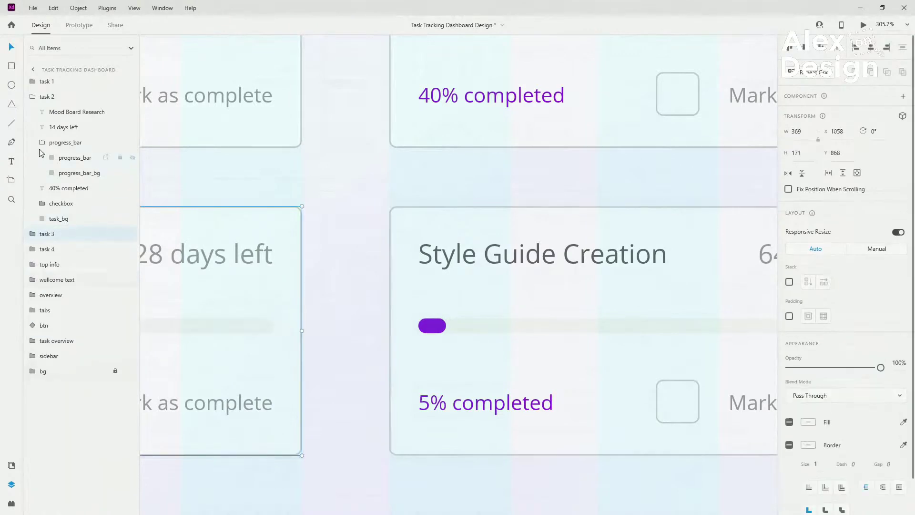
left_click(41, 144)
left_click(35, 98)
Group the four task card groups, task 1 through task 4, and name the new group "tasks".
scroll(456, 266, "down", 5)
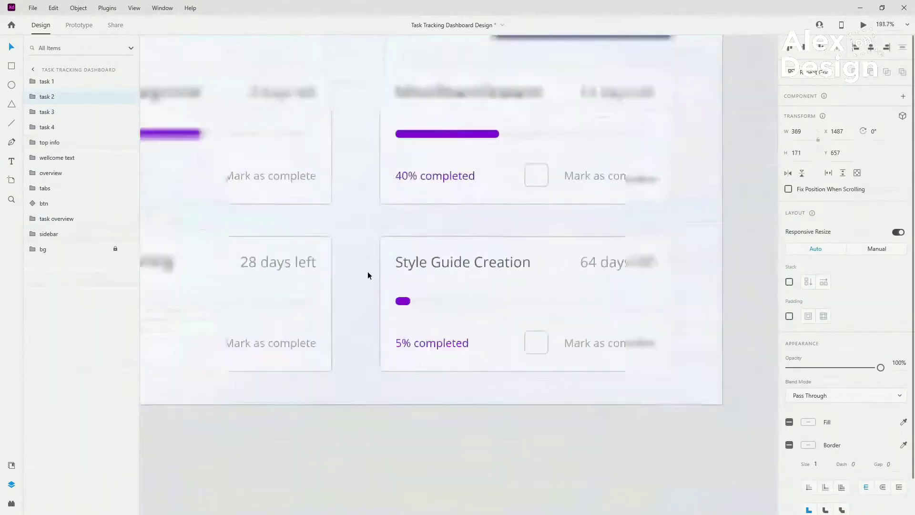
scroll(502, 264, "down", 2)
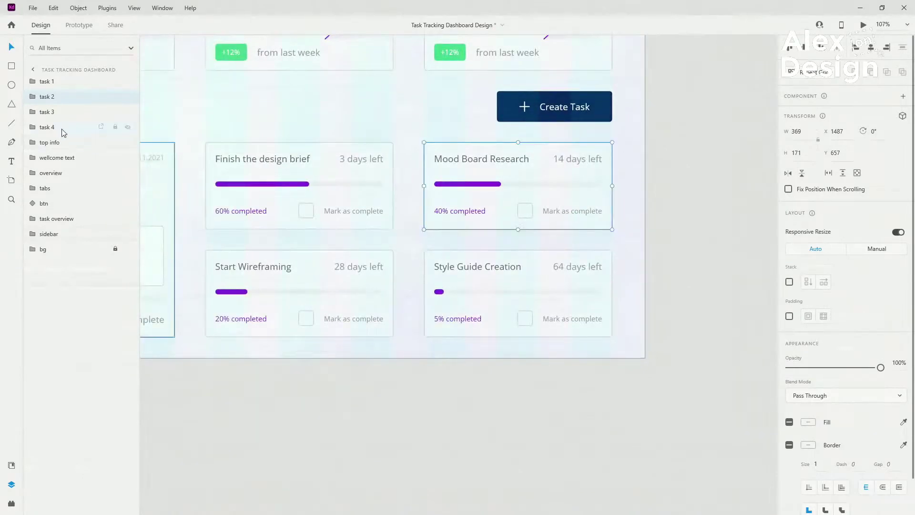
left_click(53, 82)
left_click(68, 128, "shift")
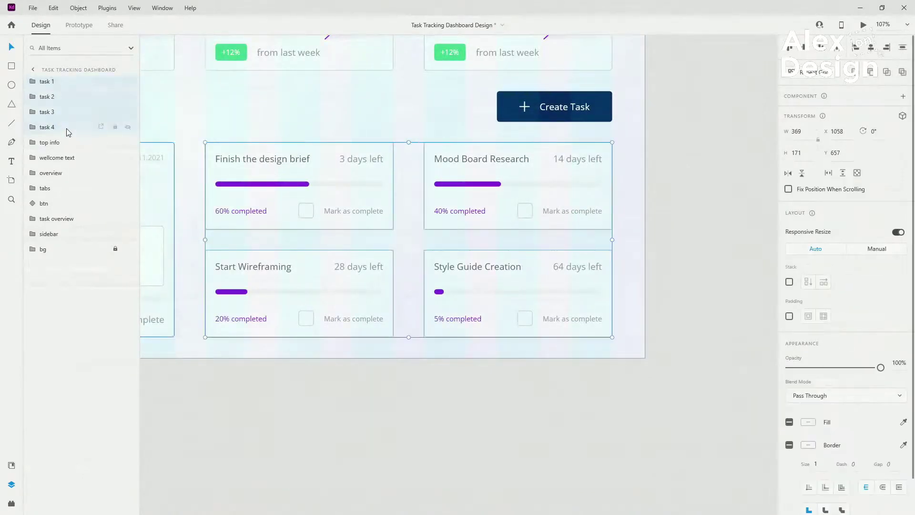
key("ctrl+g")
double_click(54, 82)
type("tasks")
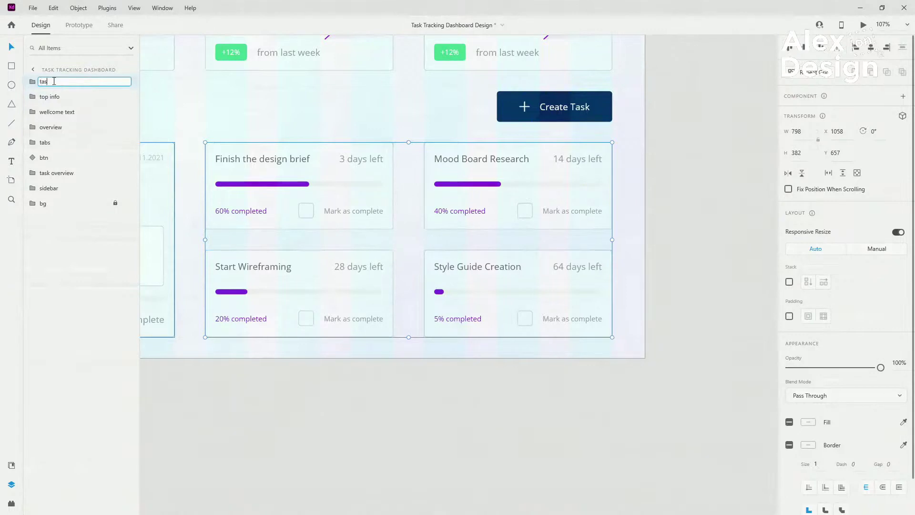
key("Return")
key("ctrl+0")
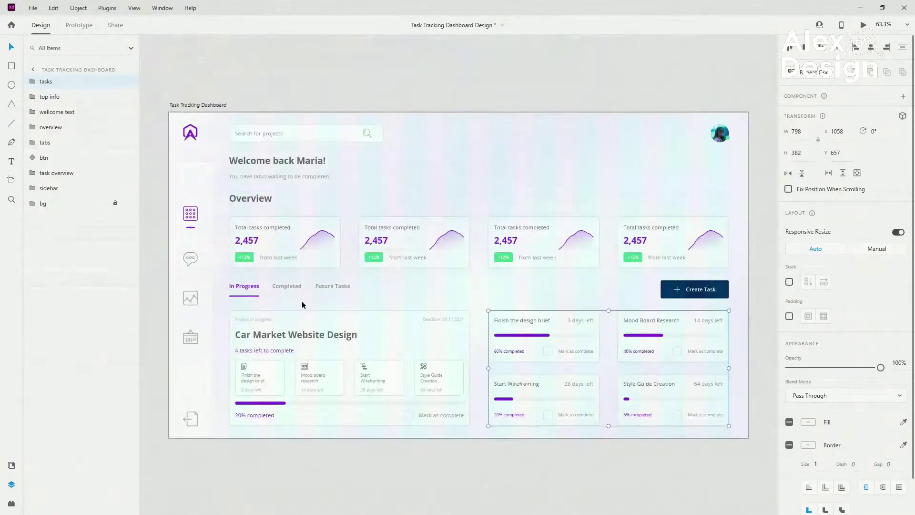
Group the Car Market card with the tasks group and place the new group directly below btn in the layer order.
left_click(299, 343)
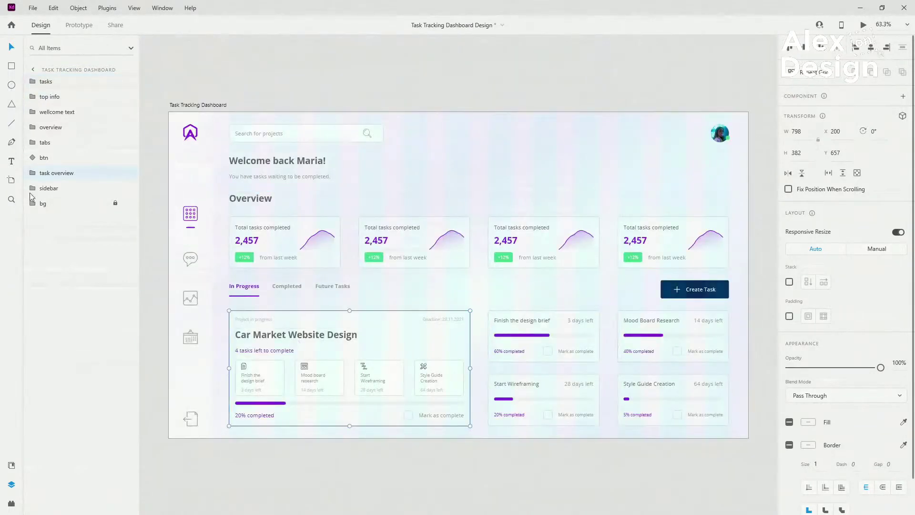
left_click(260, 292)
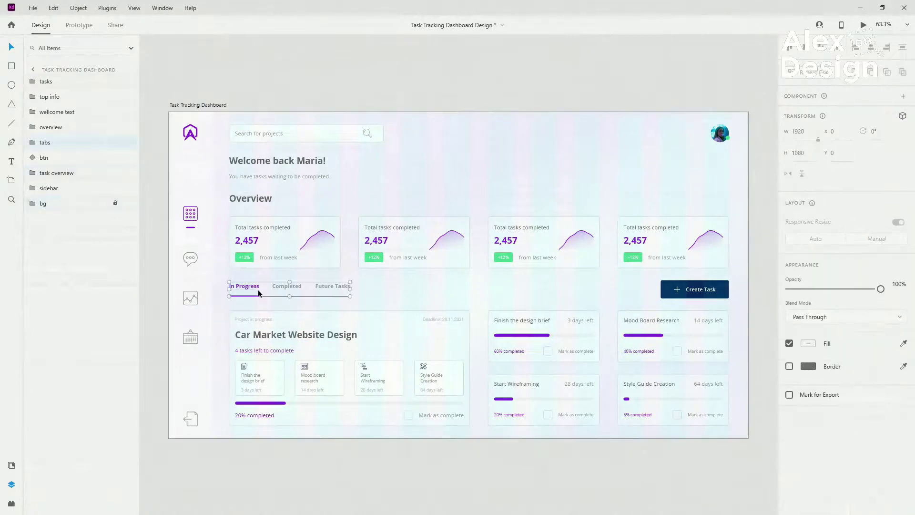
left_click(316, 341)
left_click(538, 337, "shift")
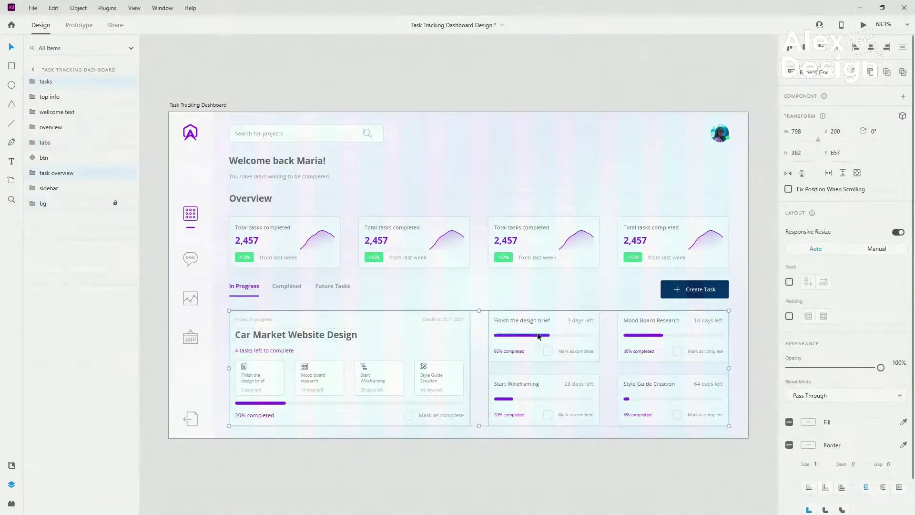
key("ctrl+g")
left_click_drag(48, 82, 49, 162)
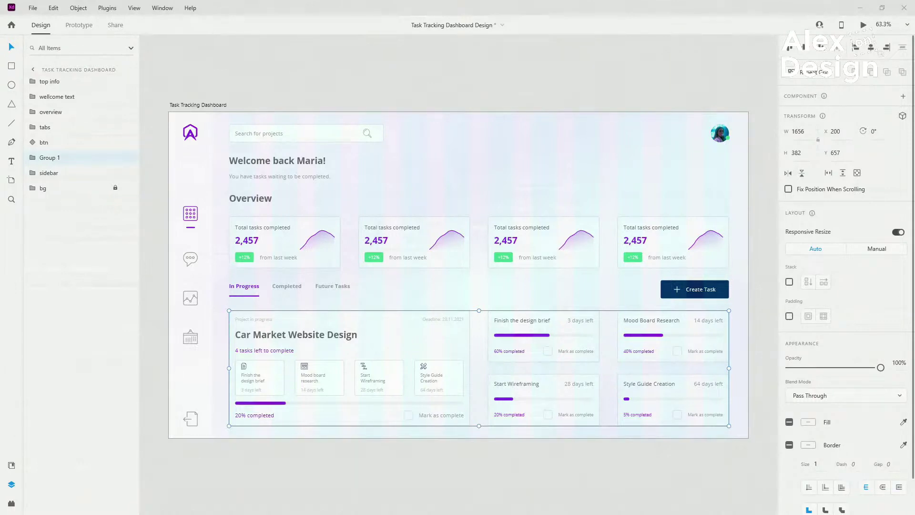
Rename the new group containing the Car Market card and the task cards to "project tasks".
double_click(37, 159)
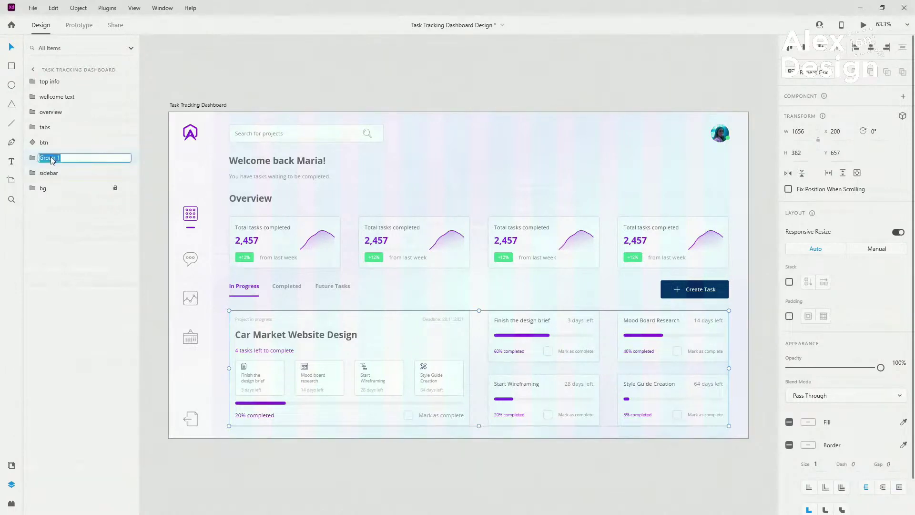
type("project tasks")
key("Return")
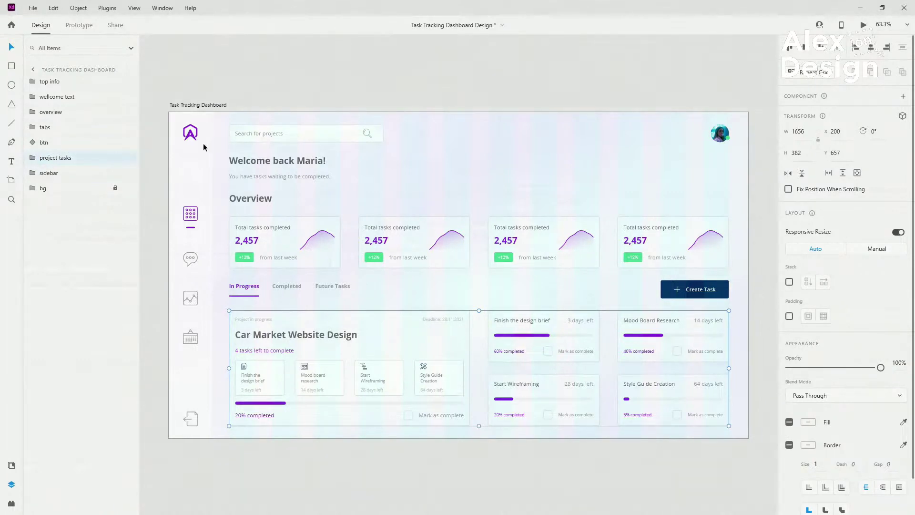
Move task overview above tasks inside the project tasks group, then collapse the group and clear the selection.
left_click(36, 158)
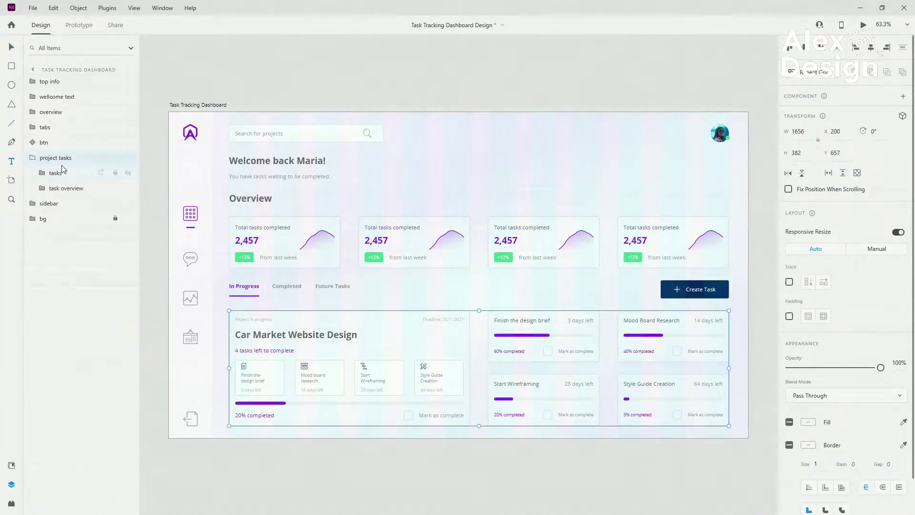
left_click(62, 171)
left_click_drag(66, 187, 53, 170)
left_click(34, 159)
left_click(55, 158)
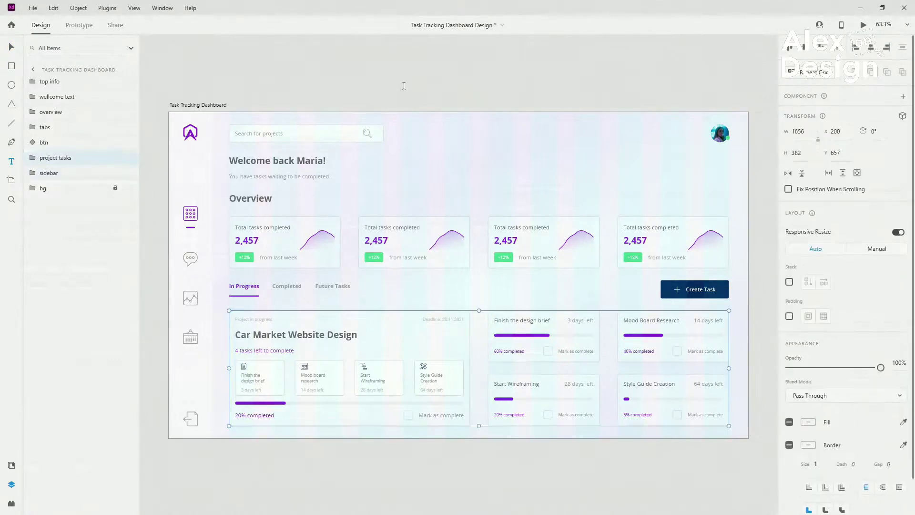
left_click(424, 59)
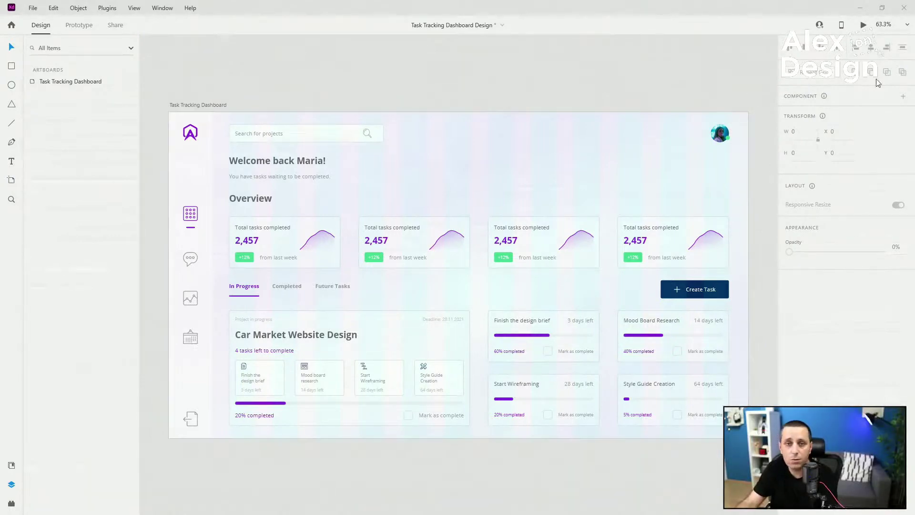
Open a preview of the Task Tracking Dashboard artboard and maximize it.
left_click(219, 105)
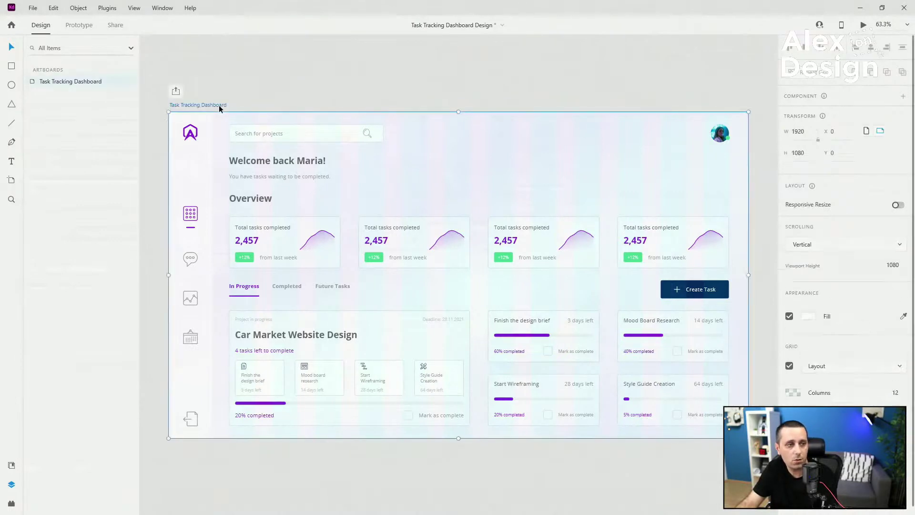
left_click(863, 25)
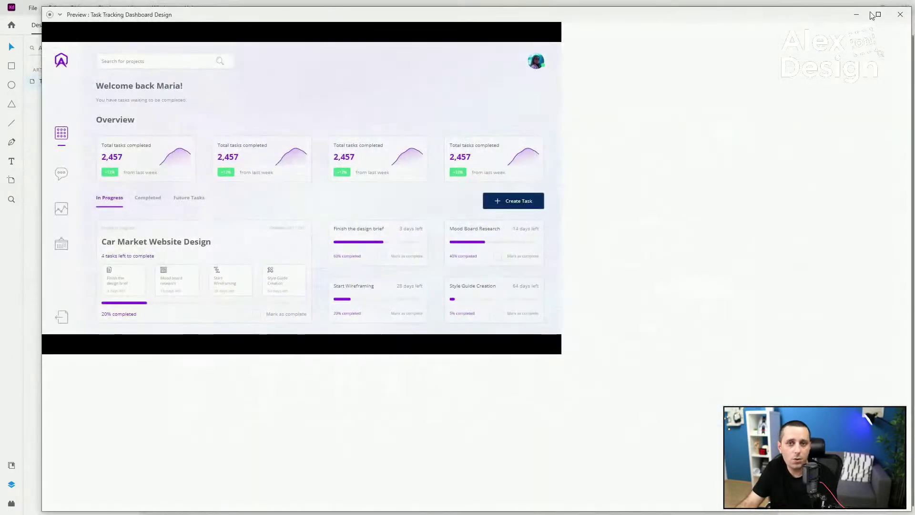
left_click(878, 15)
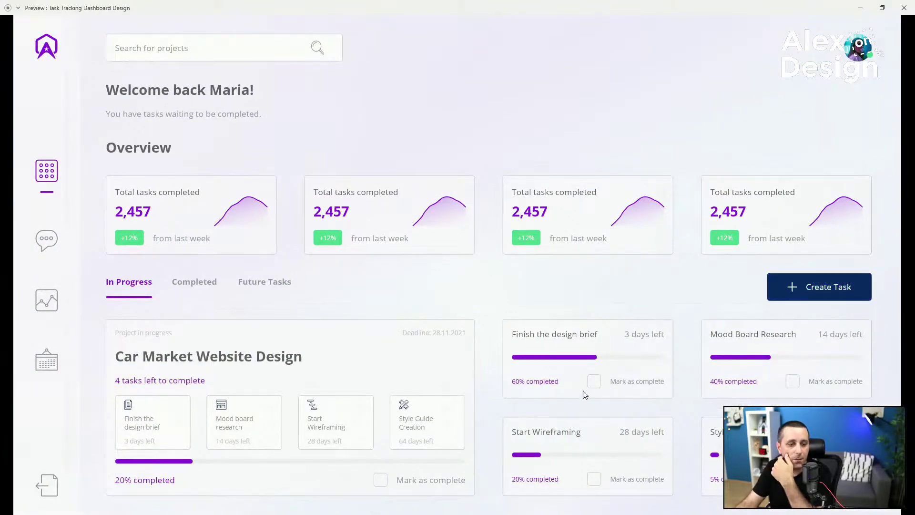
Test the "Mark as complete" checkboxes on the task cards and the Car Market card in the preview.
left_click(594, 381)
left_click(594, 479)
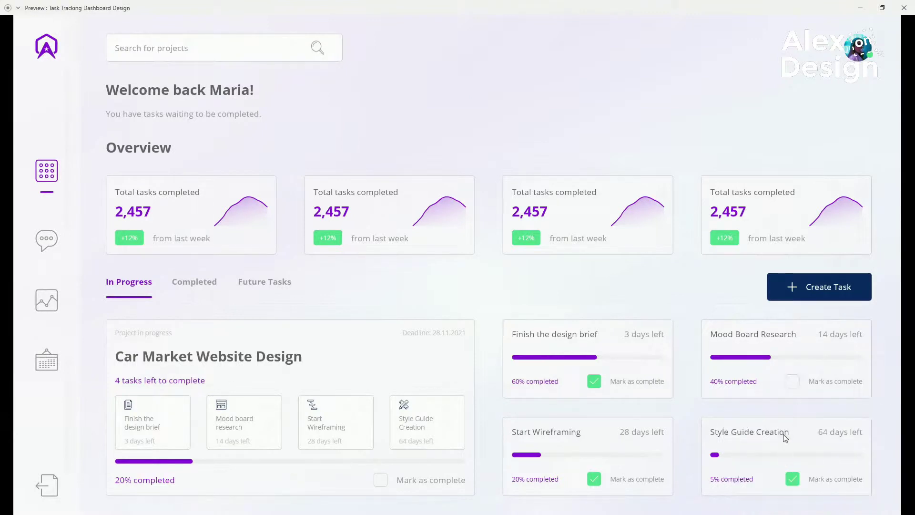
left_click(787, 384)
left_click(789, 382)
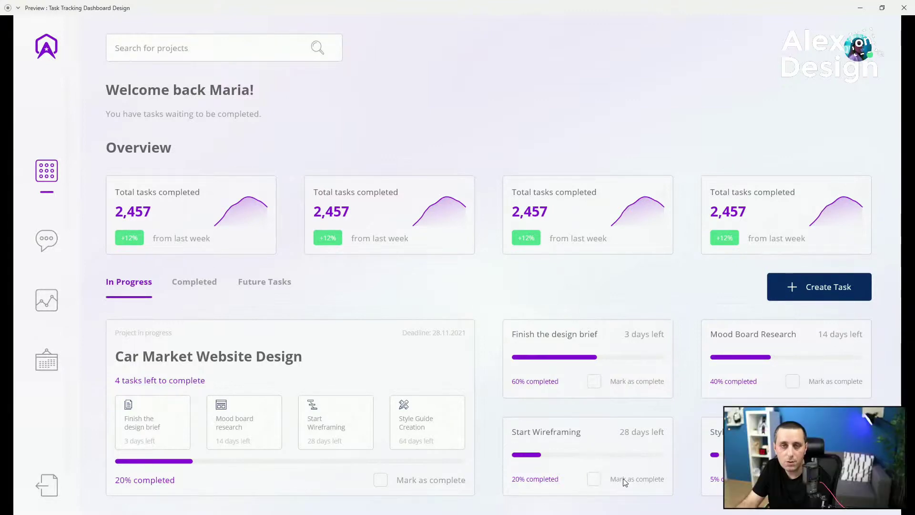
left_click(594, 382)
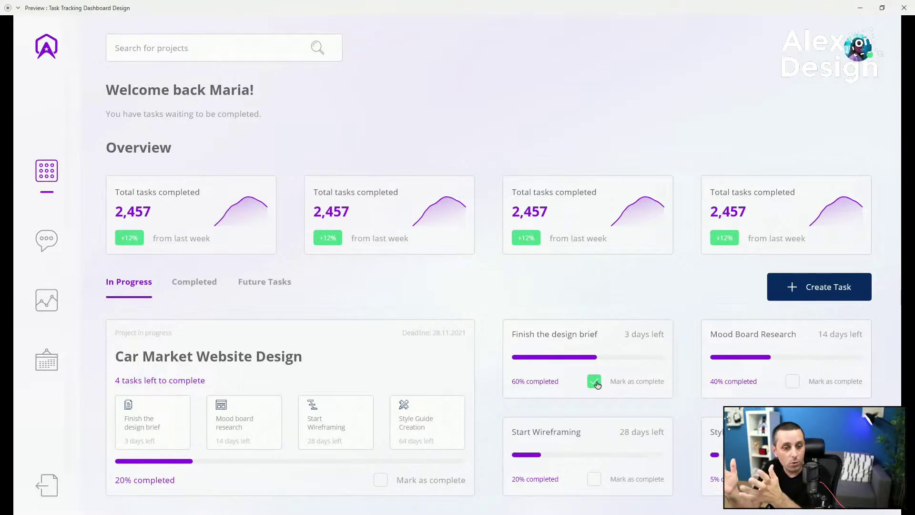
left_click(384, 481)
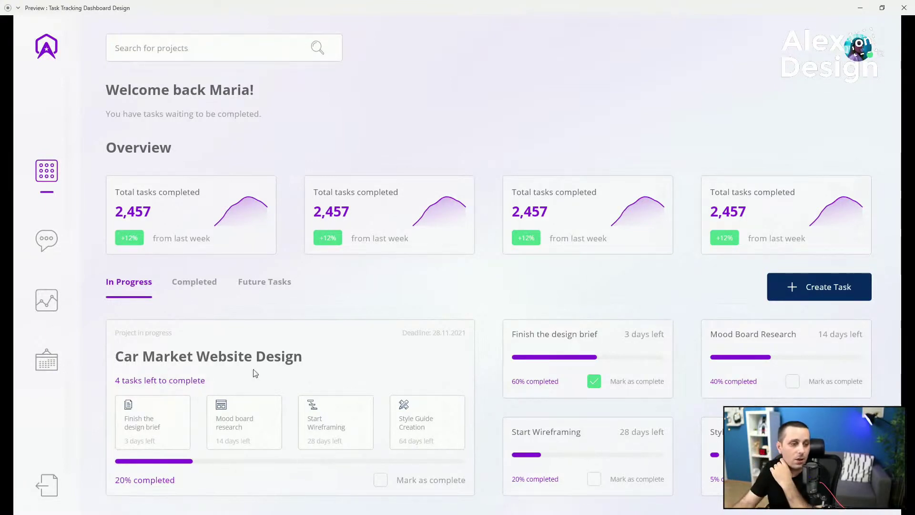
Close the preview, deselect the artboard and save the document.
left_click(904, 7)
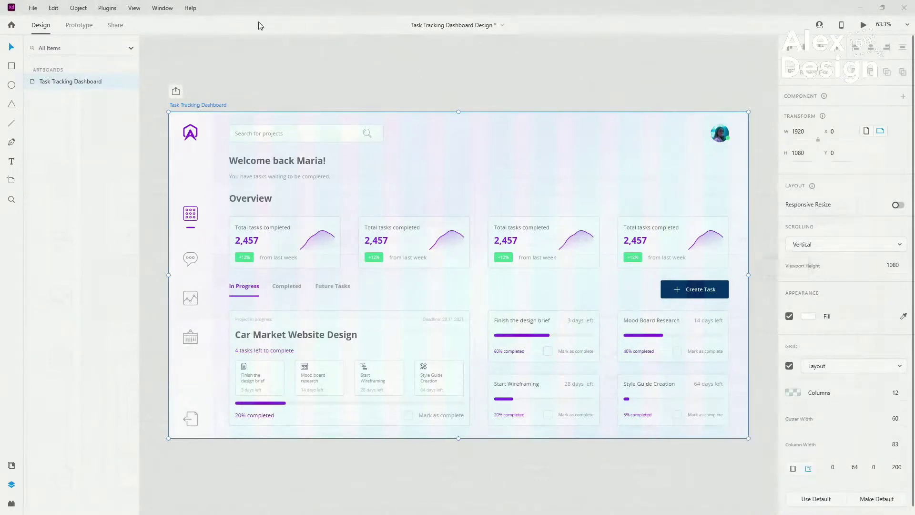
left_click(434, 81)
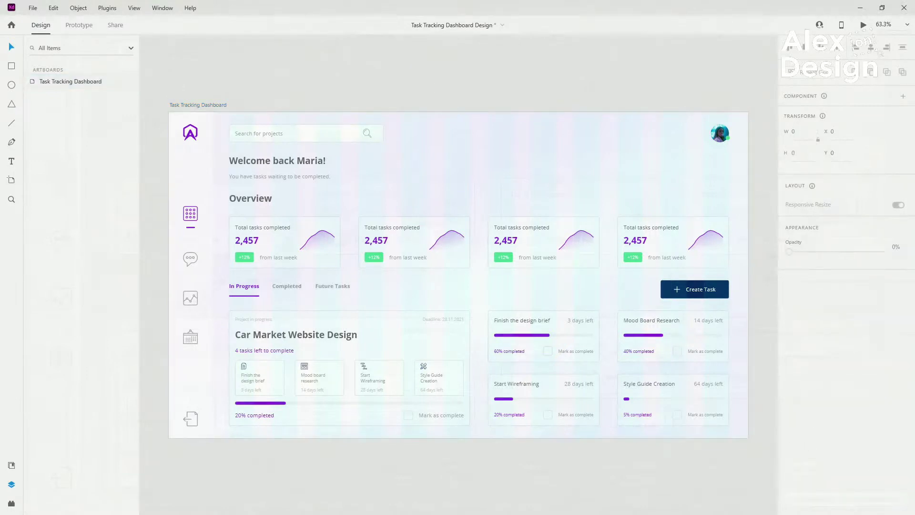
key("ctrl+s")
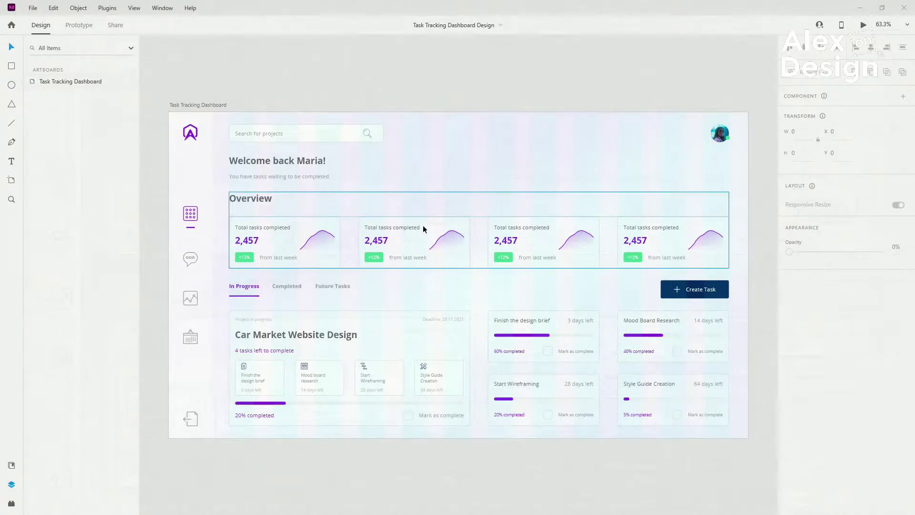
Change the title of the second overview card to "Total app sessions".
double_click(411, 229)
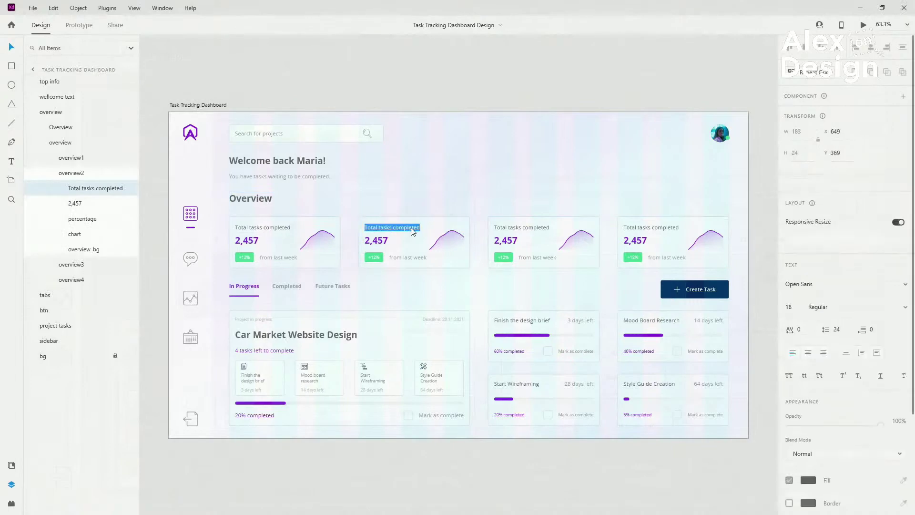
type("Total app sessions")
key("Escape")
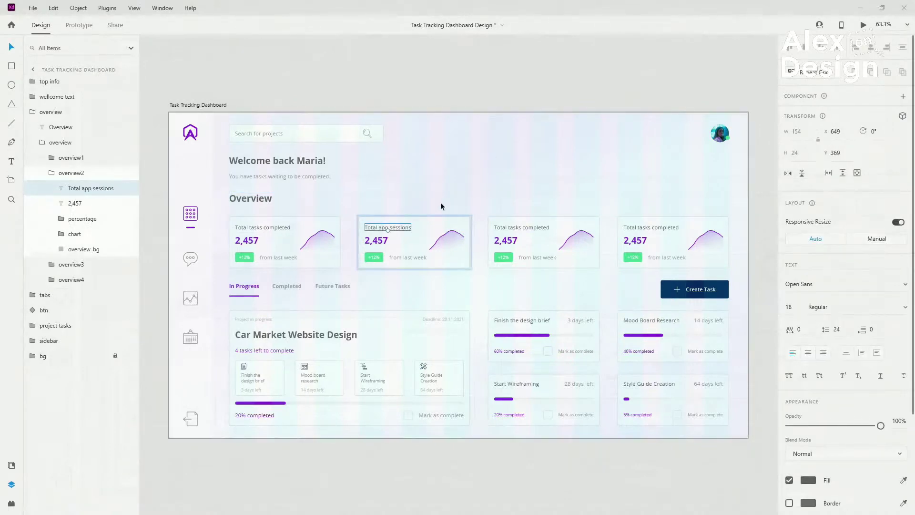
Change the title of the third overview card to "Task Per Week".
left_click(525, 228)
double_click(517, 228)
type("Task Per Week")
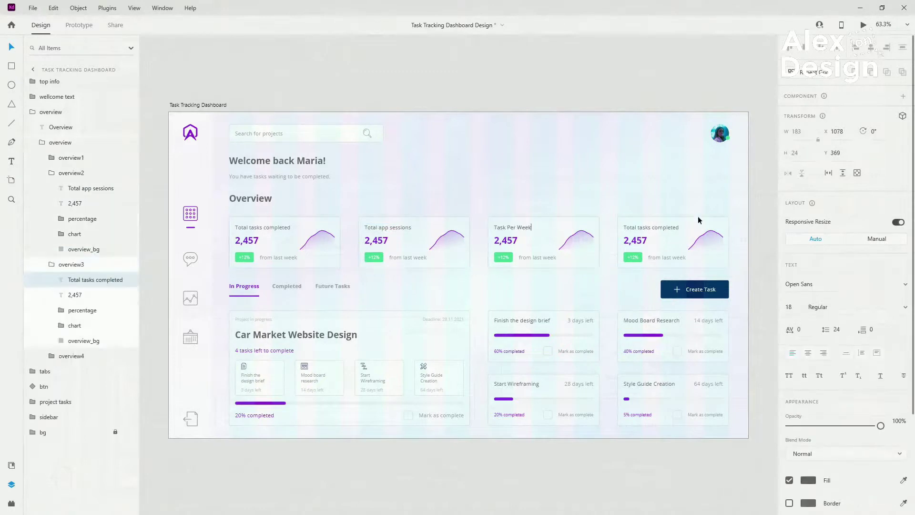
key("Escape")
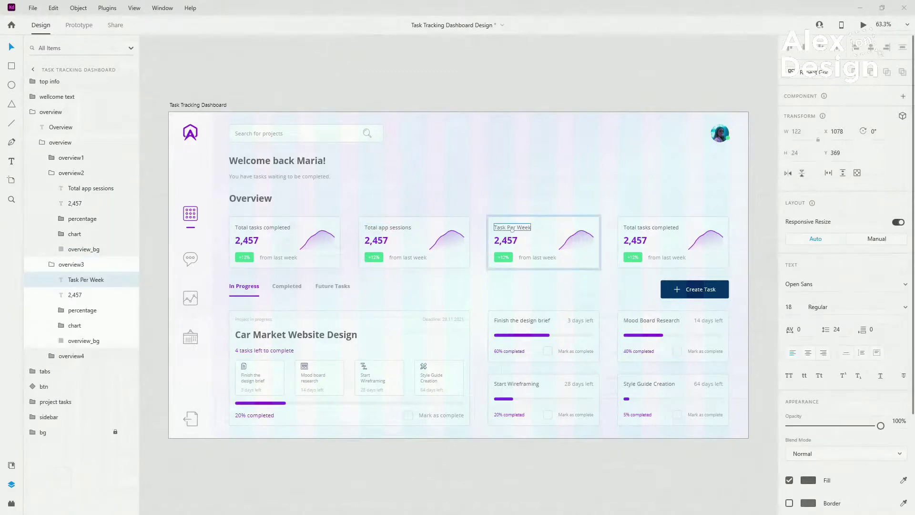
Change the title of the fourth overview card to "Average Completion".
left_click(650, 229)
double_click(651, 229)
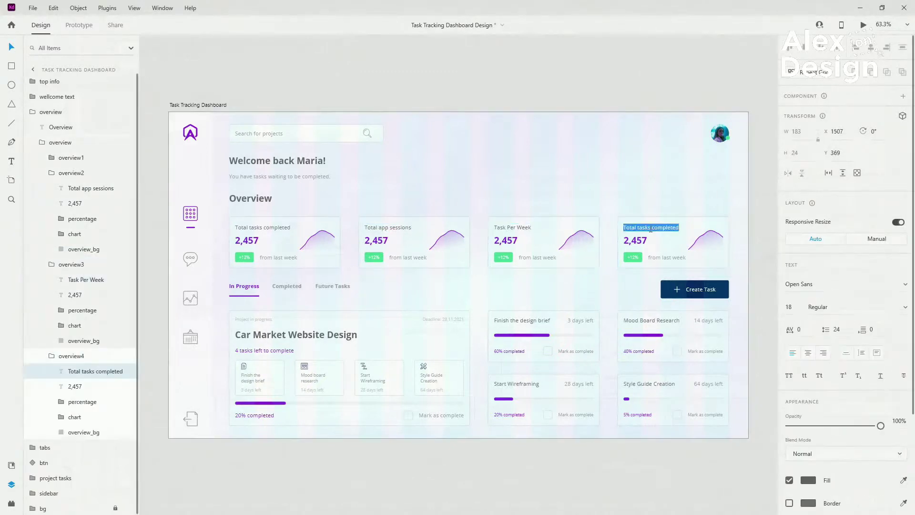
type("Average Completion")
key("Escape")
Set the percentage badge on the Total app sessions card to +24%.
scroll(299, 257, "up", 2)
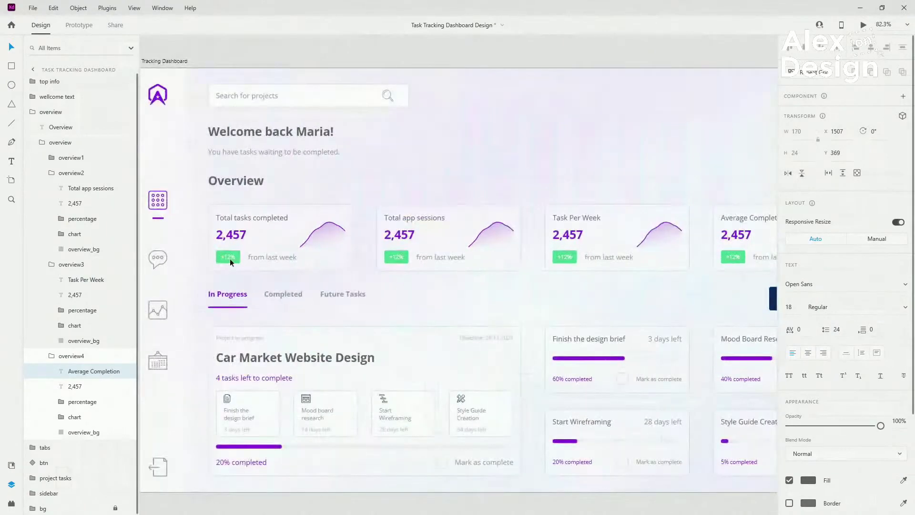
scroll(443, 261, "up", 3)
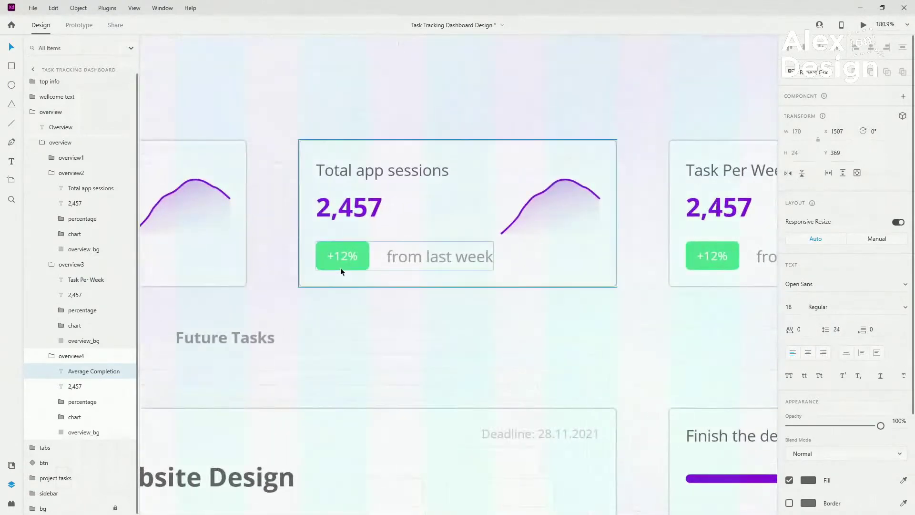
double_click(345, 256)
double_click(341, 256)
double_click(342, 256)
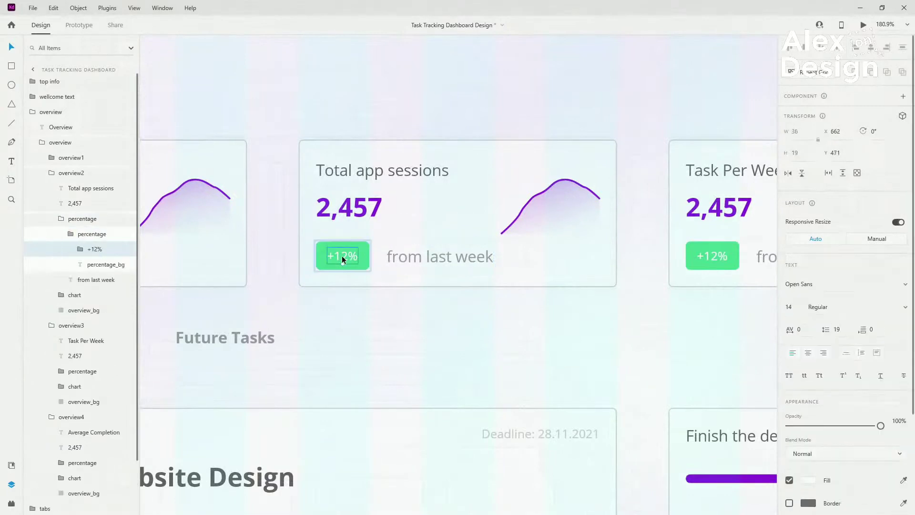
double_click(341, 256)
left_click_drag(351, 255, 333, 256)
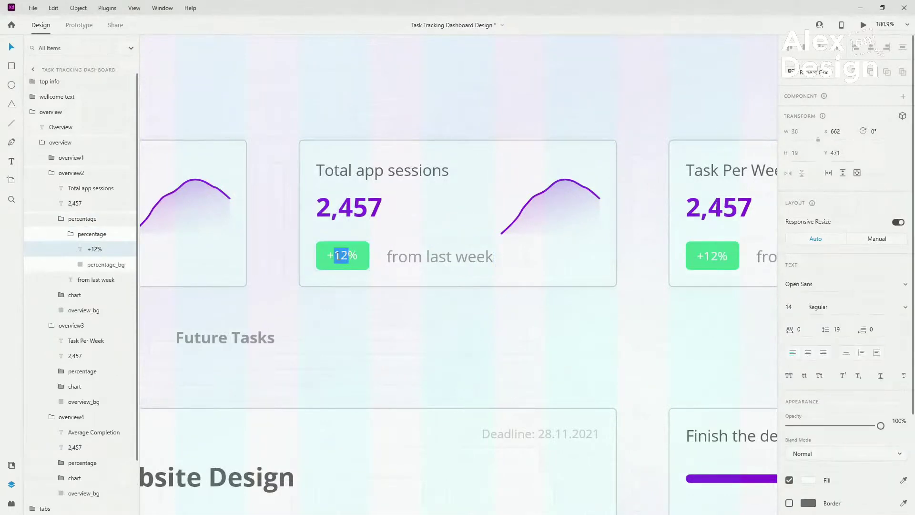
type("24")
key("Escape")
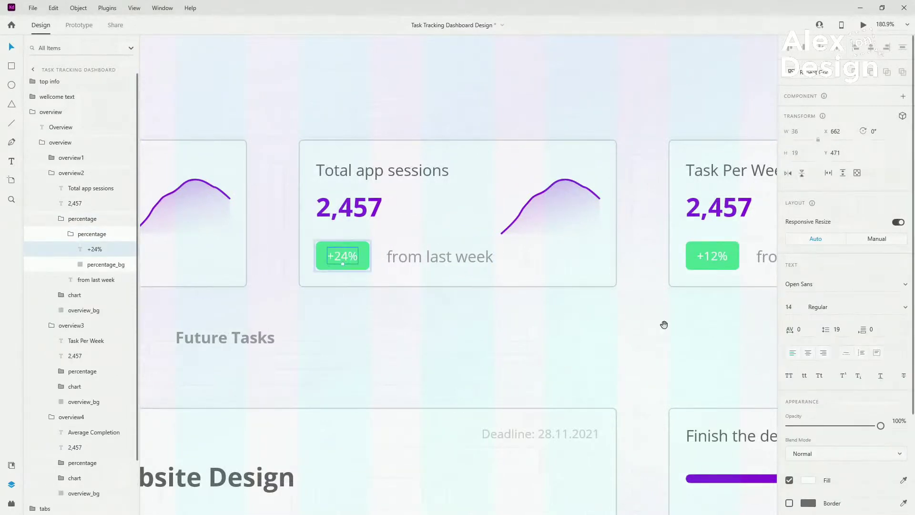
Set the percentage badge on the Task Per Week card to -8%.
left_click_drag(664, 323, 276, 306)
double_click(325, 235)
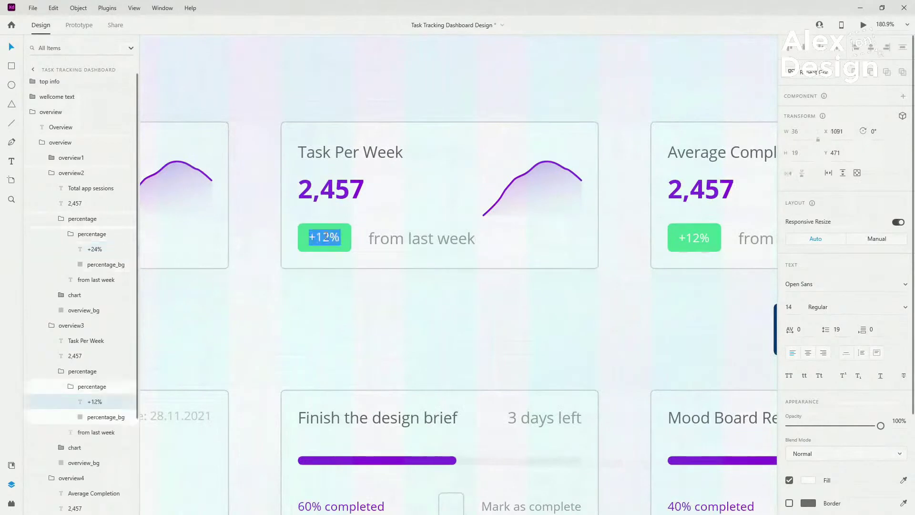
key("Left")
key("shift+Right")
type("-")
key("shift+Right")
key("shift+Right")
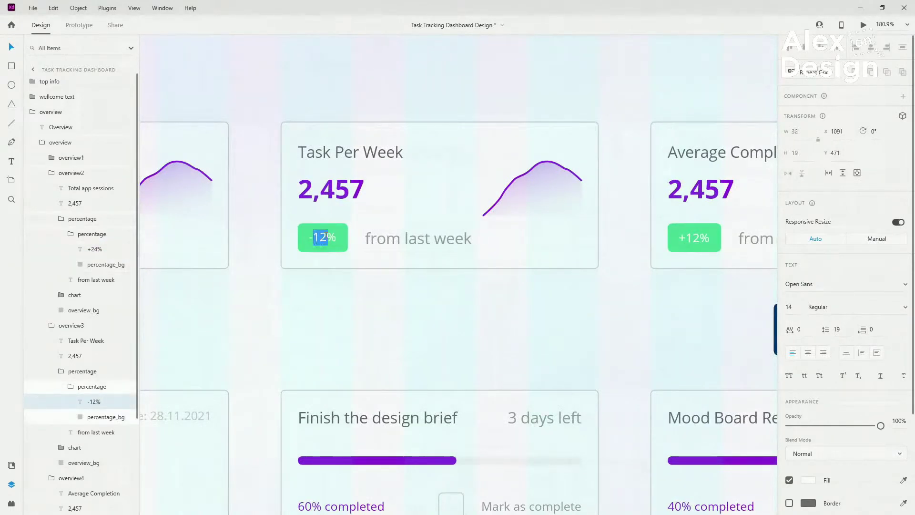
type("8")
Recolor the background of the -8% badge with the saved "indicator red" color.
left_click(340, 232)
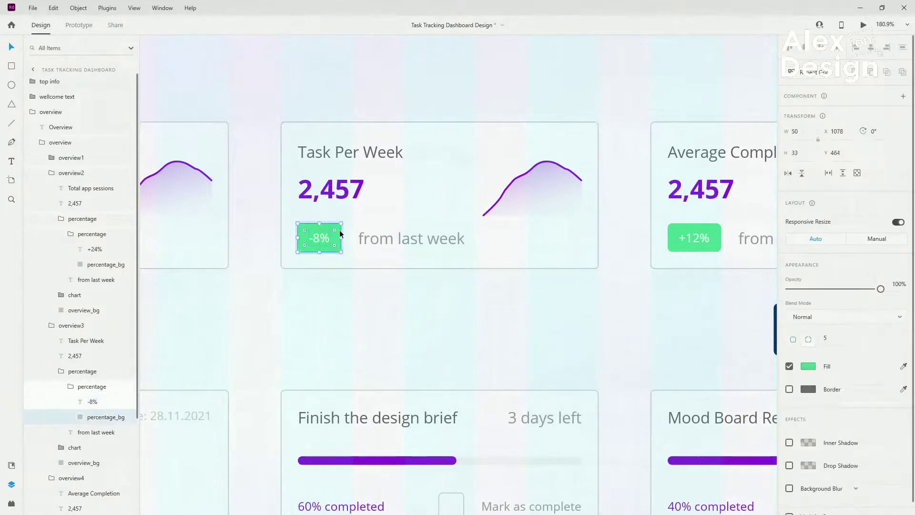
left_click(12, 465)
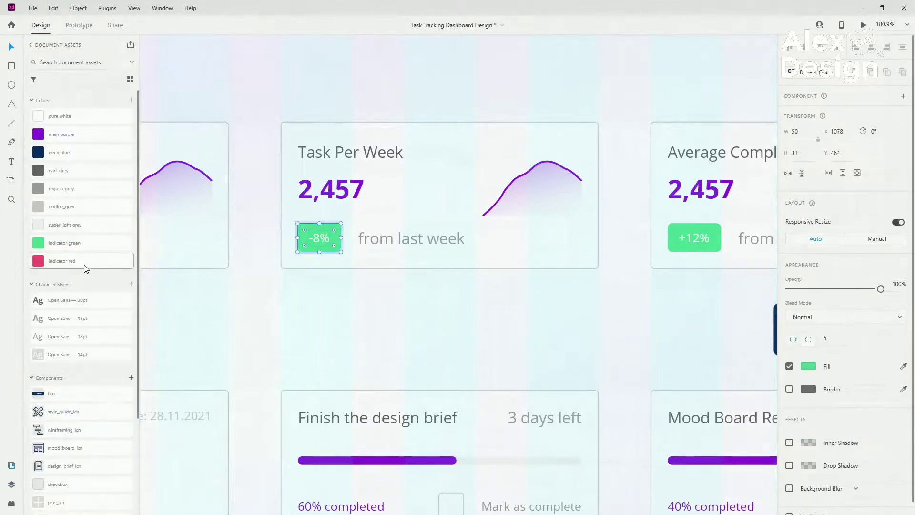
left_click(62, 260)
left_click(12, 484)
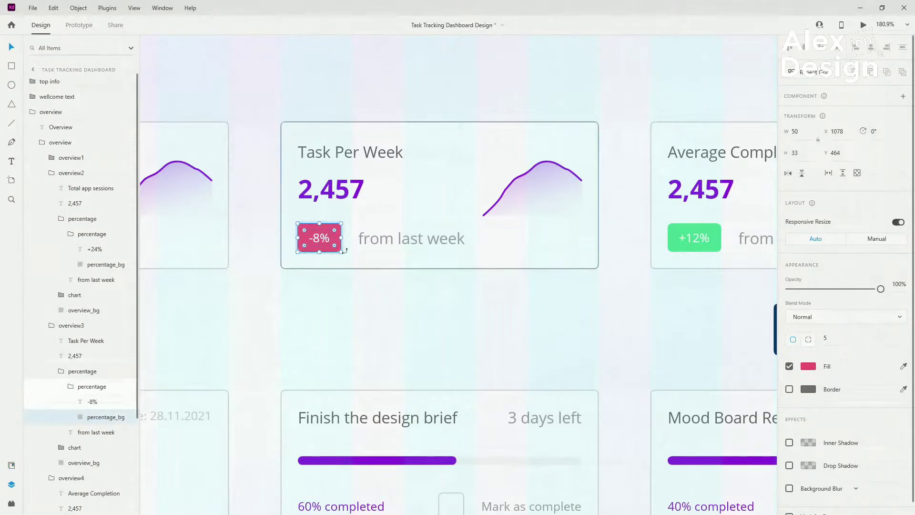
Set the percentage badge on the Average Completion card to -5%.
scroll(424, 230, "down", 5)
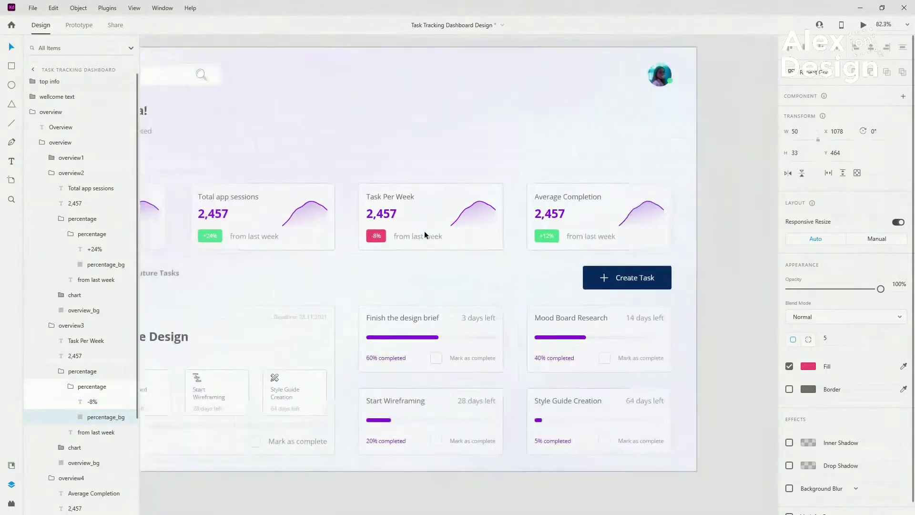
scroll(645, 210, "up", 3)
left_click(473, 249, "ctrl")
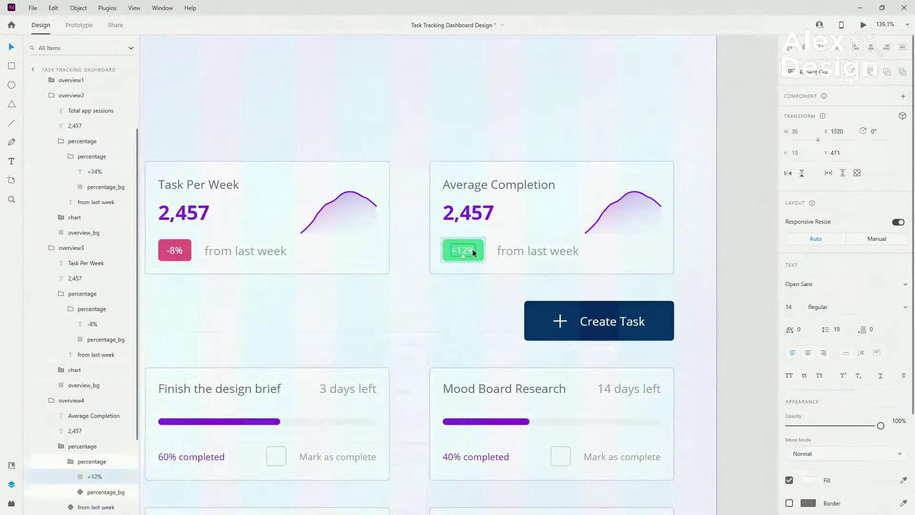
double_click(473, 249)
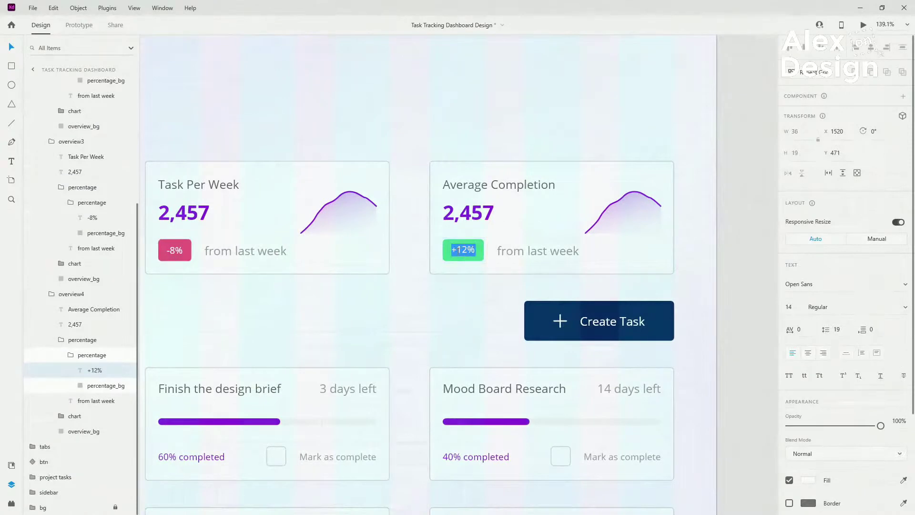
type("-5")
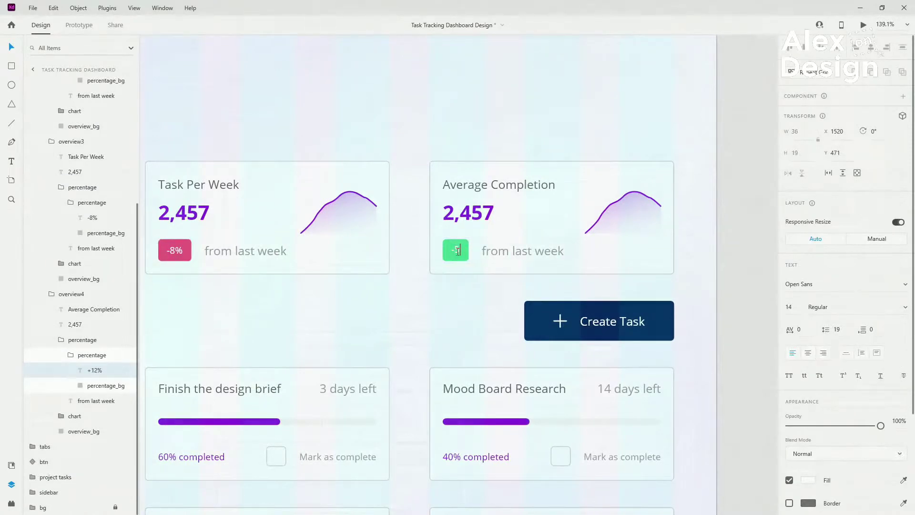
type("%")
Apply the saved "indicator red" color to the background of the Average Completion card's badge.
left_click(470, 247)
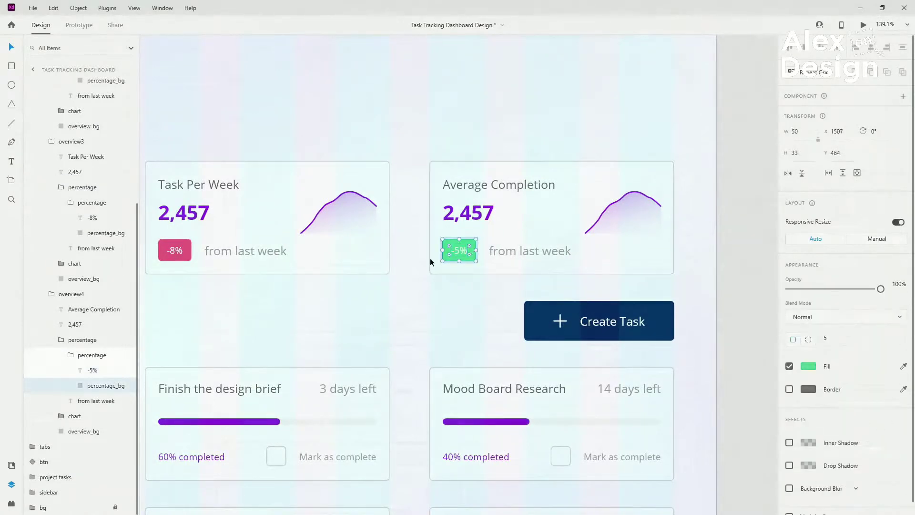
left_click(12, 465)
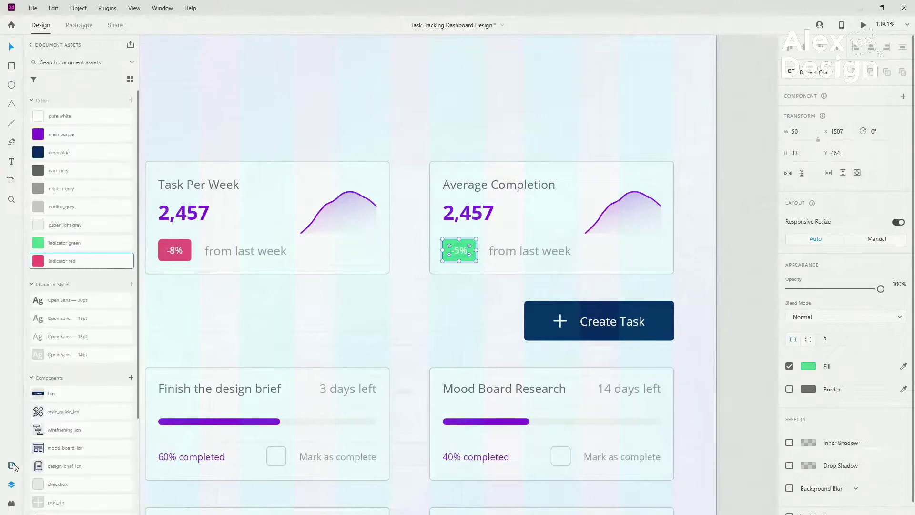
left_click(74, 261)
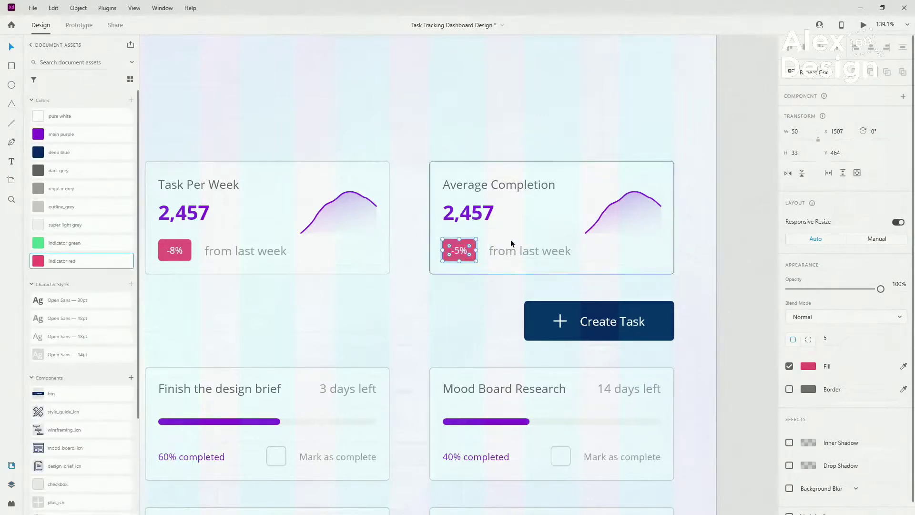
Change the main number on the Average Completion card to 26.
left_click(496, 216)
double_click(475, 215)
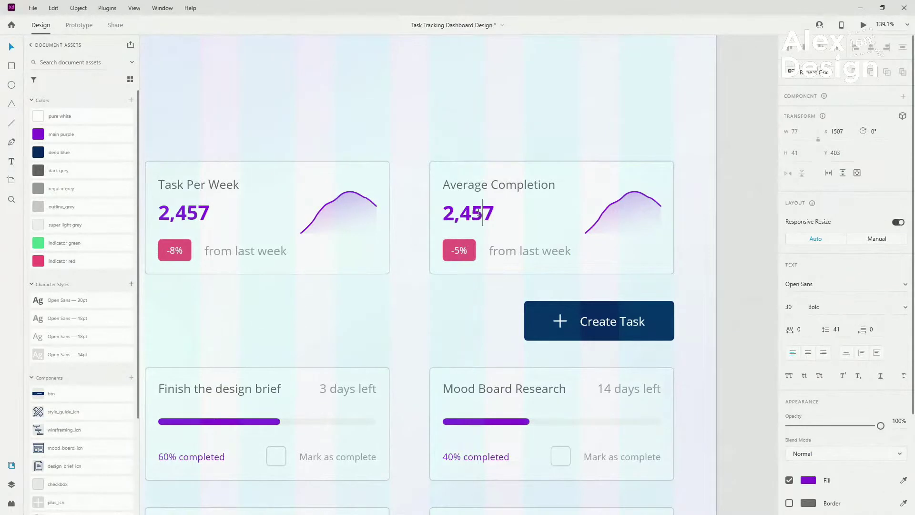
key("ctrl+a")
type("26")
key("Escape")
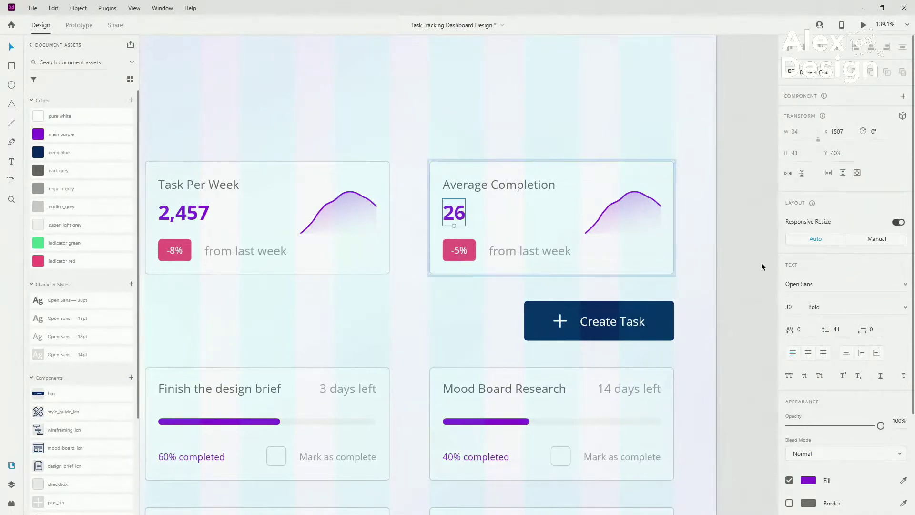
Change the main number on the Task Per Week card to 12.
double_click(181, 215)
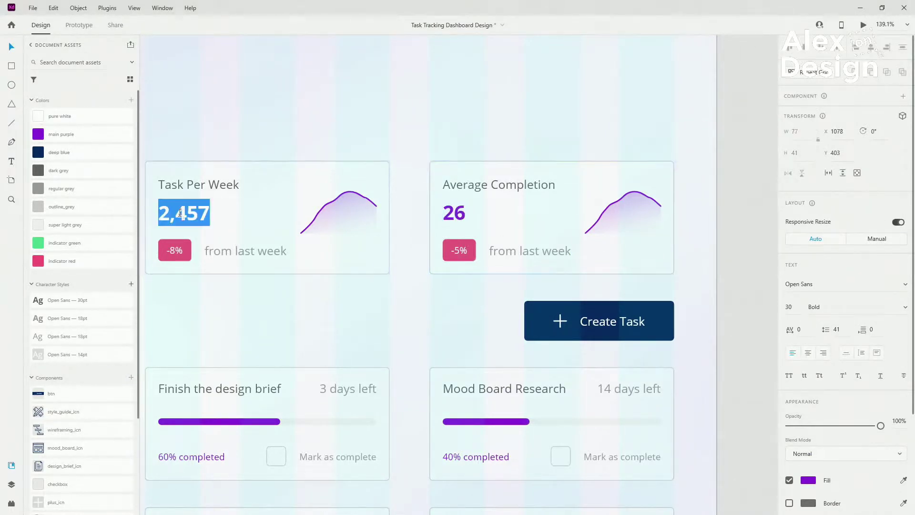
type("12")
key("Escape")
Change the main number on the Total app sessions card to 142.
left_click_drag(306, 90, 631, 74)
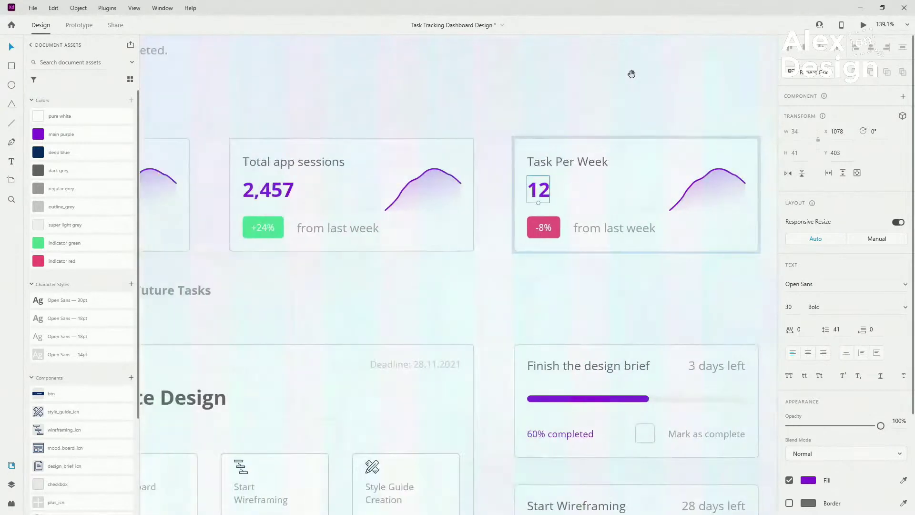
scroll(488, 85, "left", 5)
double_click(490, 182)
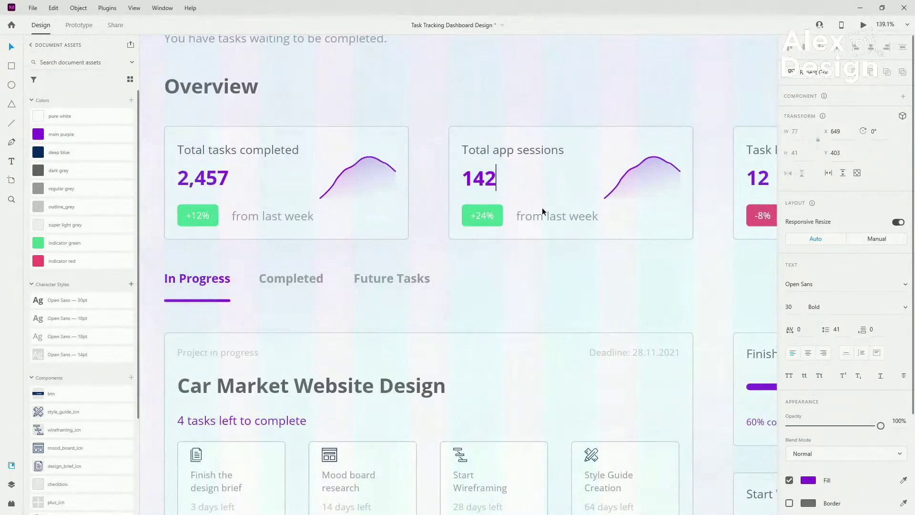
type("142")
key("Escape")
Reshape the chart line on the Total app sessions card by moving its anchor points so the middle peak becomes a shallow dip.
scroll(329, 123, "down", 5)
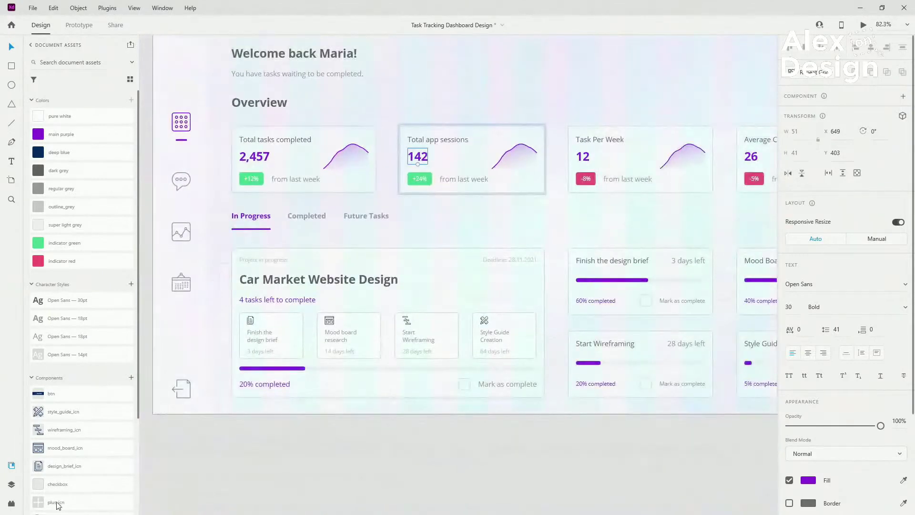
left_click(11, 484)
scroll(526, 135, "up", 3)
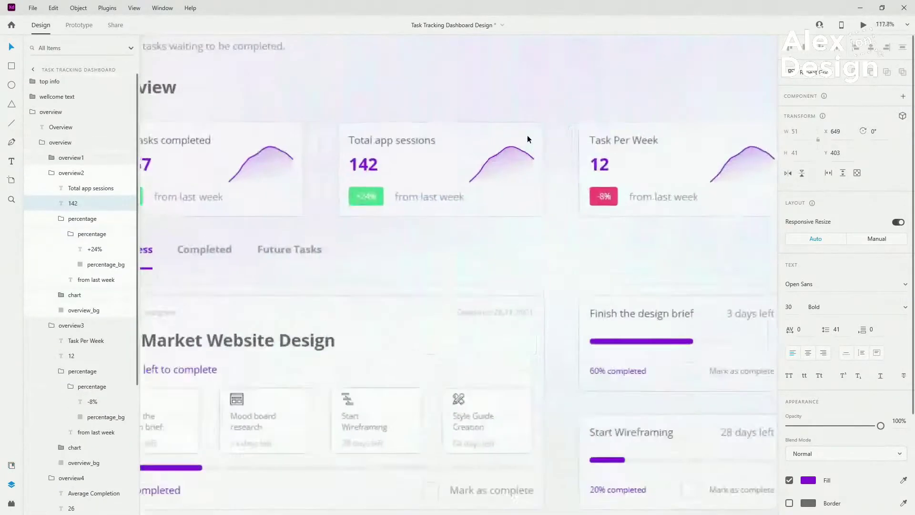
scroll(482, 183, "up", 10)
double_click(512, 141)
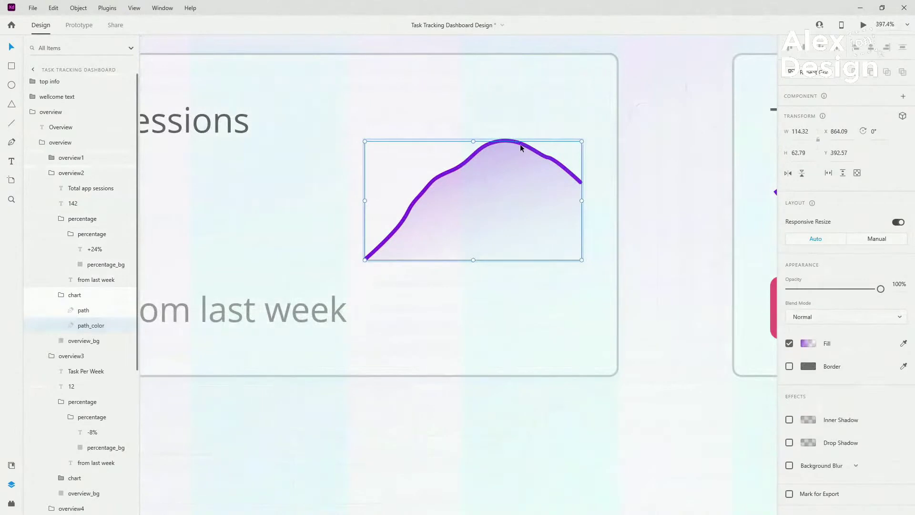
double_click(519, 144)
left_click_drag(499, 141, 448, 167)
left_click(450, 171)
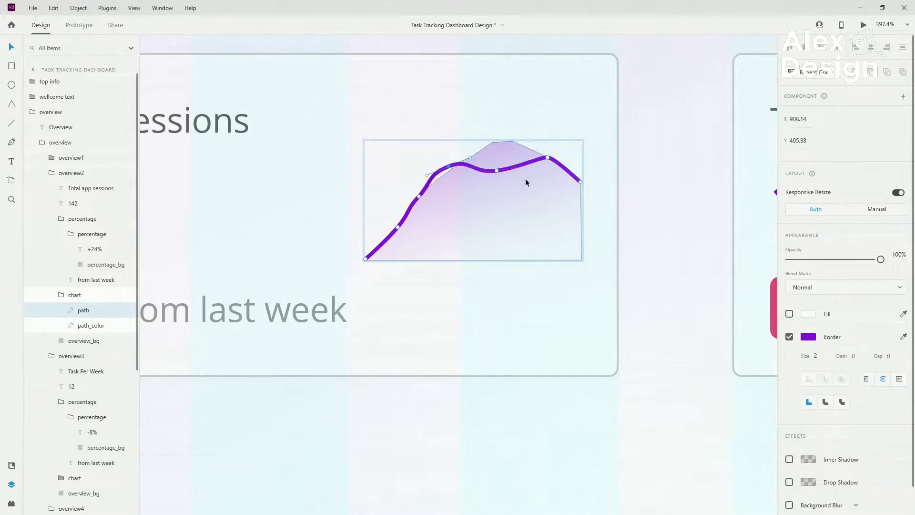
Move the anchor points of the gradient fill in the Total app sessions chart to follow the reshaped line.
scroll(515, 184, "up", 1)
double_click(511, 185)
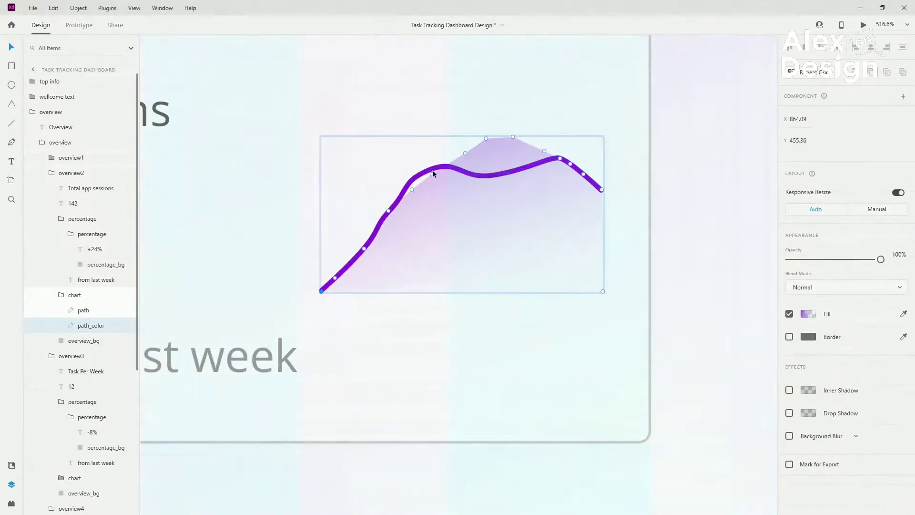
left_click_drag(412, 189, 406, 190)
left_click_drag(465, 152, 484, 174)
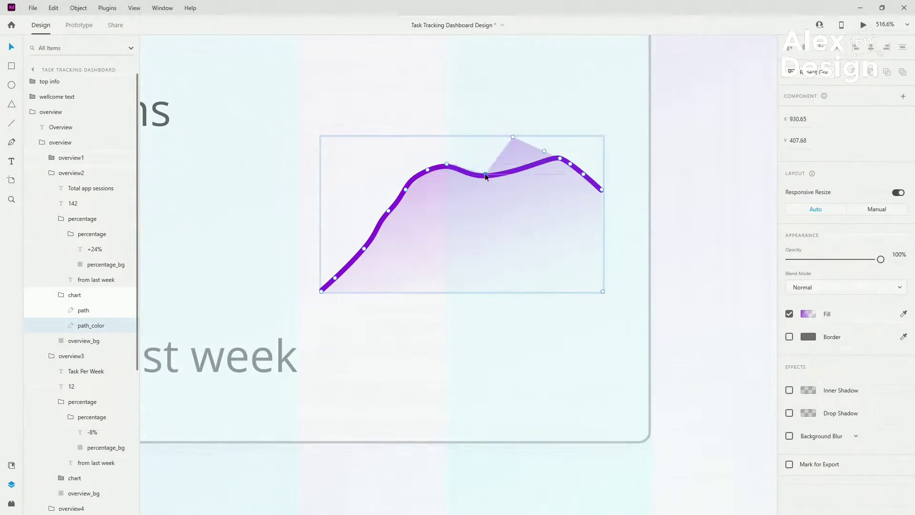
left_click_drag(512, 138, 545, 160)
Reshape the chart line on the Task Per Week card by moving its anchor points to raise the rising slope and flatten the peak.
scroll(428, 199, "down", 10)
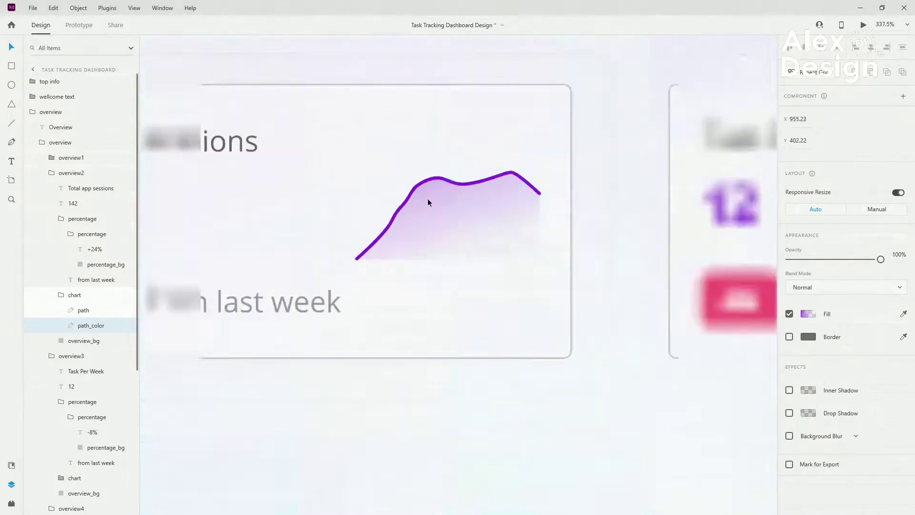
scroll(654, 193, "up", 8)
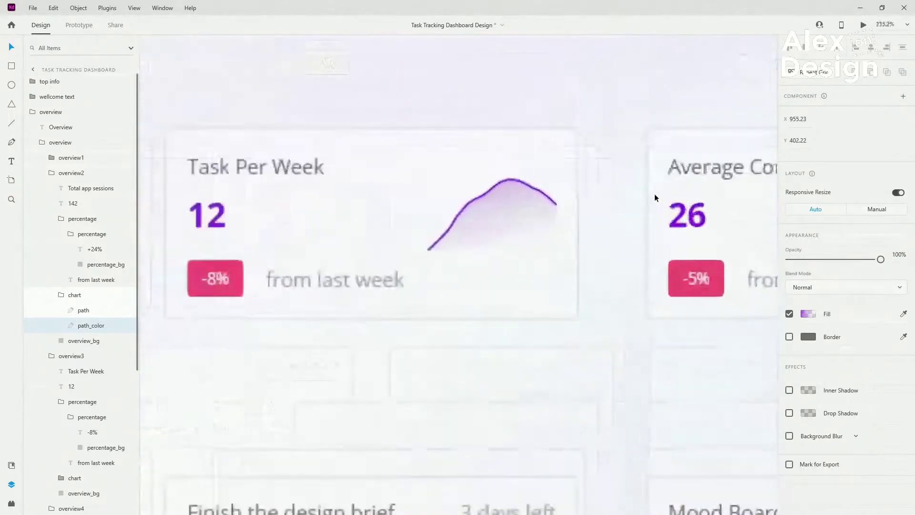
left_click(468, 183)
double_click(468, 194)
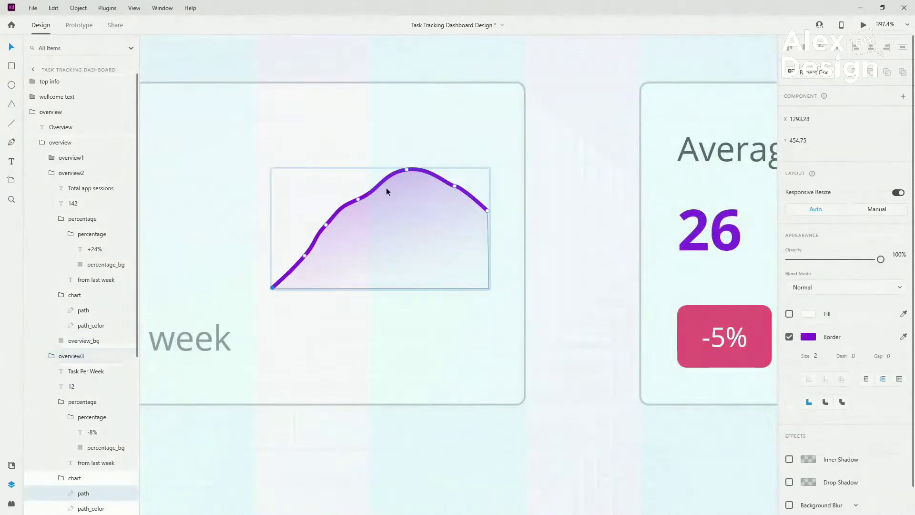
left_click_drag(318, 219, 289, 249)
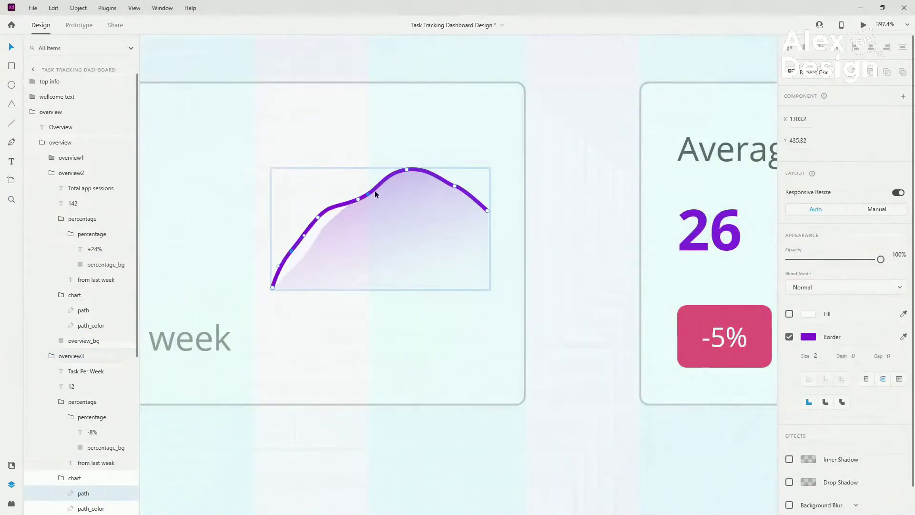
left_click_drag(406, 169, 407, 183)
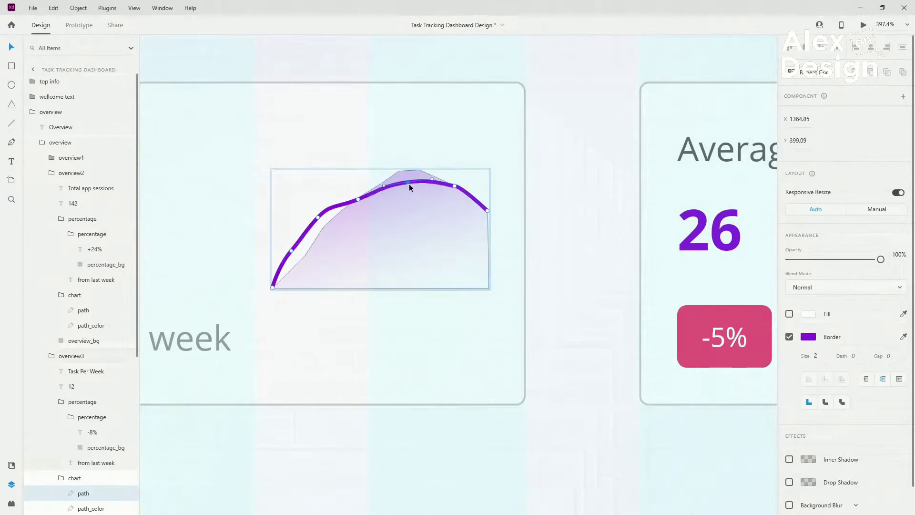
left_click(358, 199)
Move the anchor points of the gradient fill in the Task Per Week chart onto the reshaped line.
double_click(399, 210)
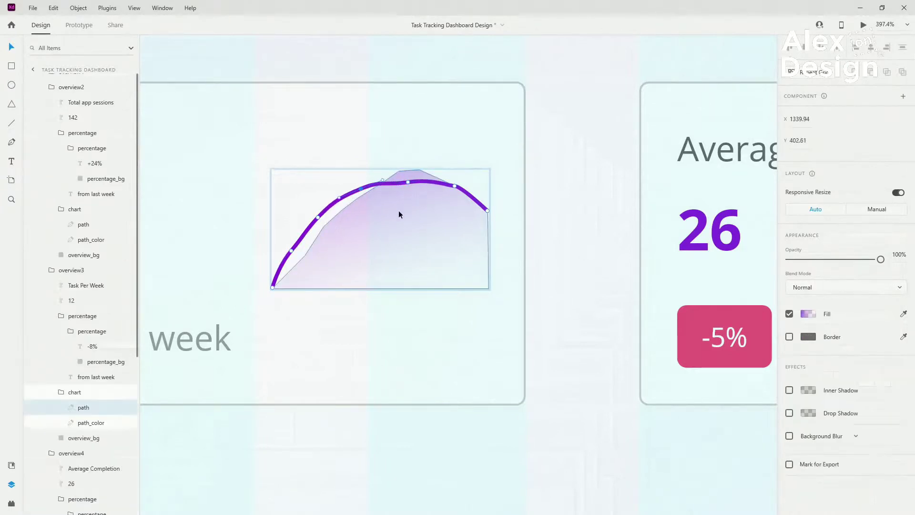
left_click_drag(398, 172, 422, 179)
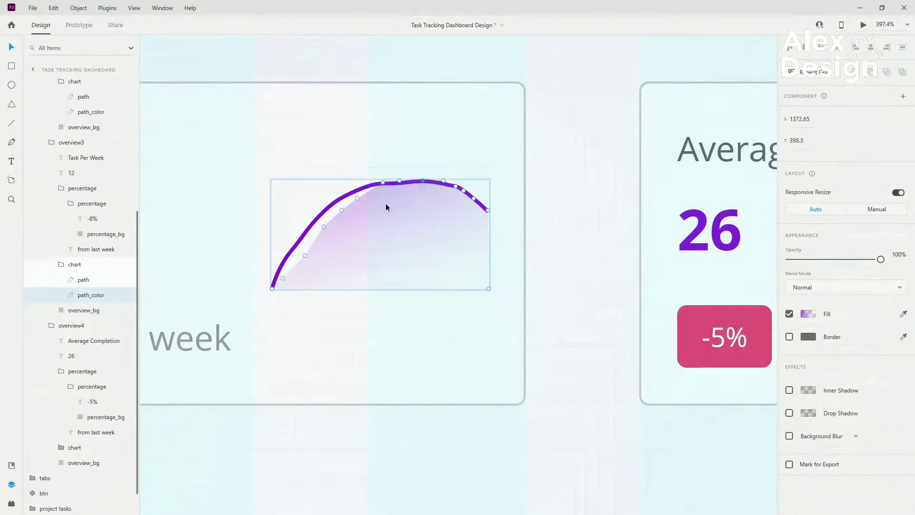
scroll(385, 203, "left", 5)
scroll(444, 203, "up", 4)
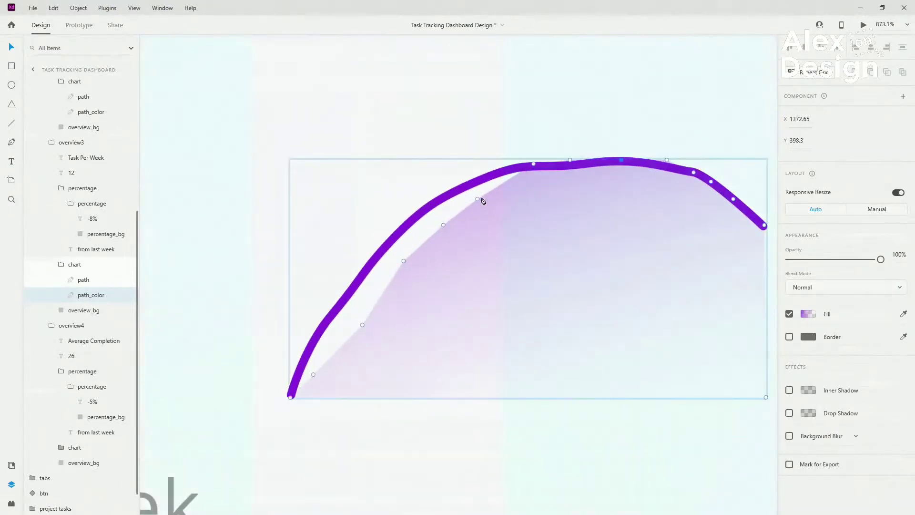
left_click_drag(476, 198, 454, 192)
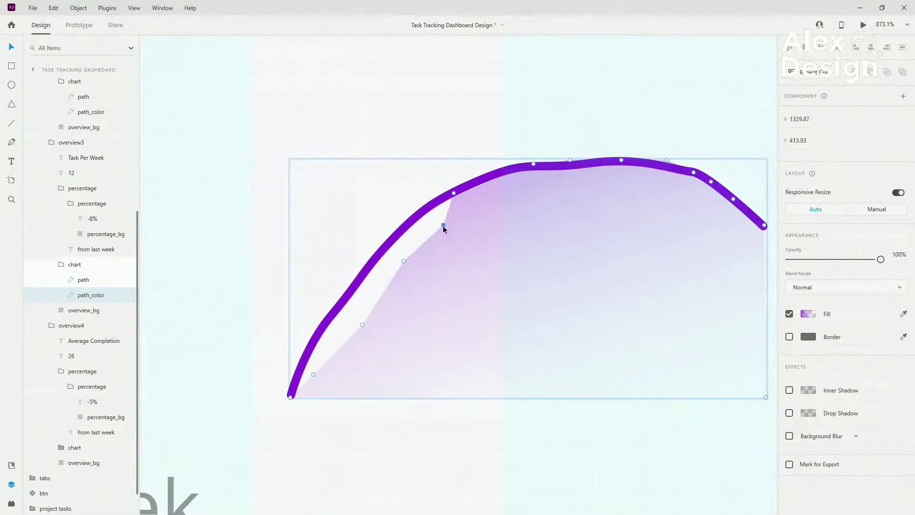
left_click_drag(443, 229, 407, 257)
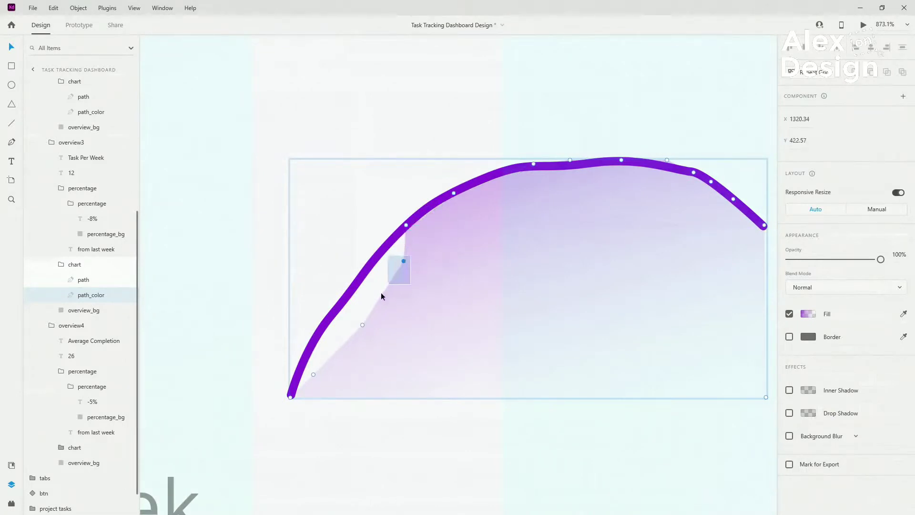
left_click_drag(381, 295, 333, 320)
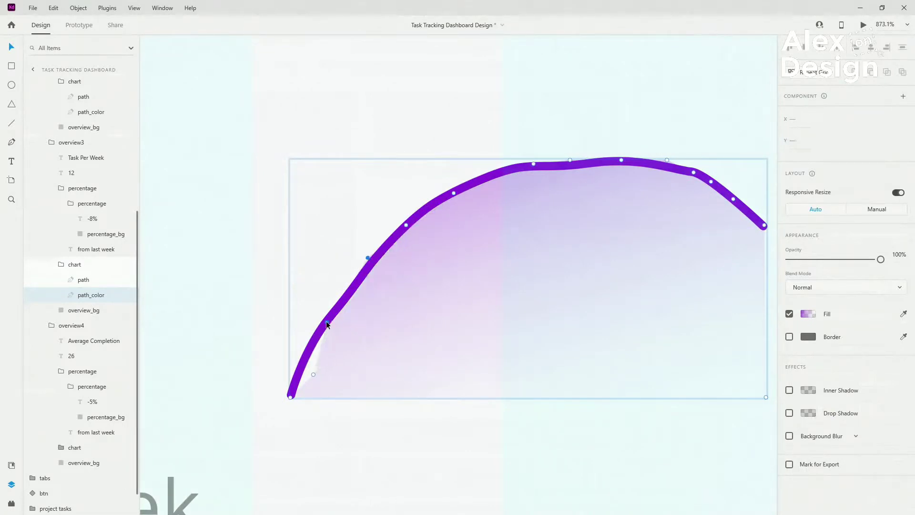
left_click(368, 258)
left_click_drag(313, 374, 299, 375)
scroll(326, 338, "down", 7)
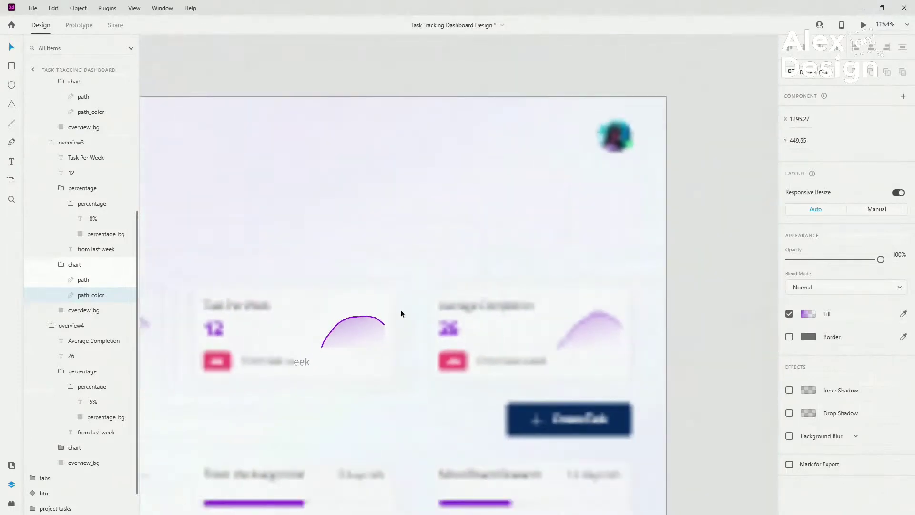
scroll(570, 321, "up", 5)
left_click_drag(749, 310, 654, 259)
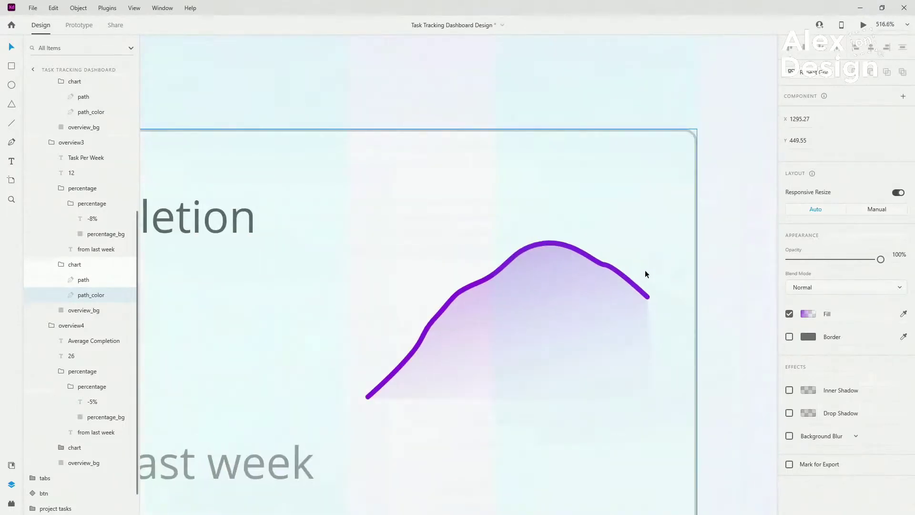
scroll(607, 305, "down", 3)
scroll(607, 305, "down", 4)
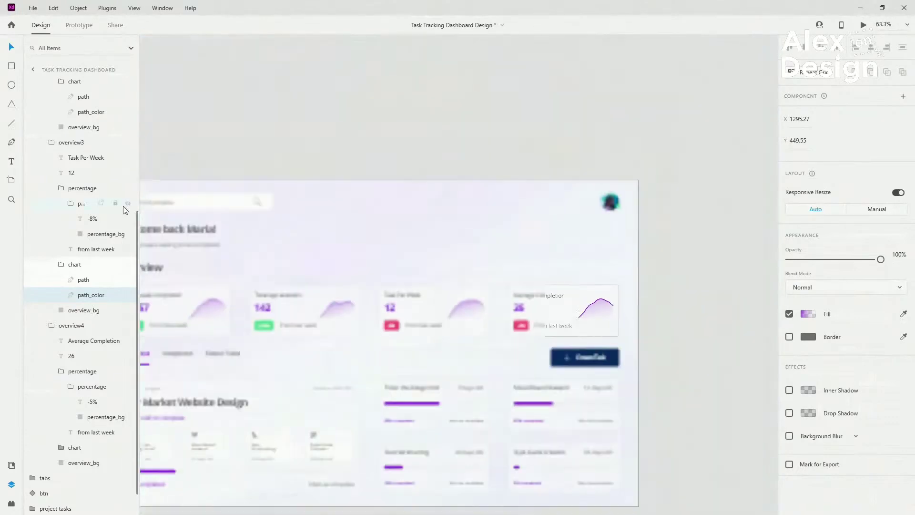
Collapse the nested overview group in the layer list and deselect everything in the design.
scroll(44, 146, "up", 8)
left_click(43, 146)
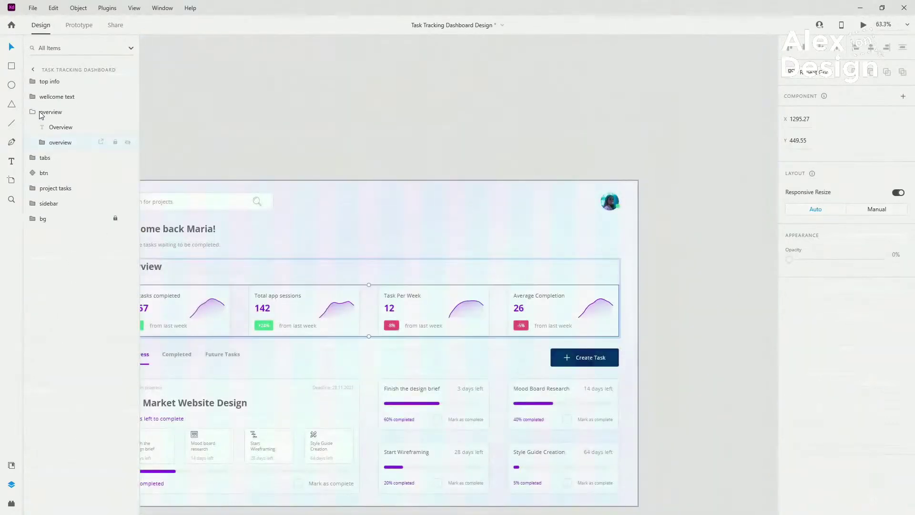
left_click(445, 121)
scroll(444, 121, "down", 2)
scroll(444, 121, "left", 3)
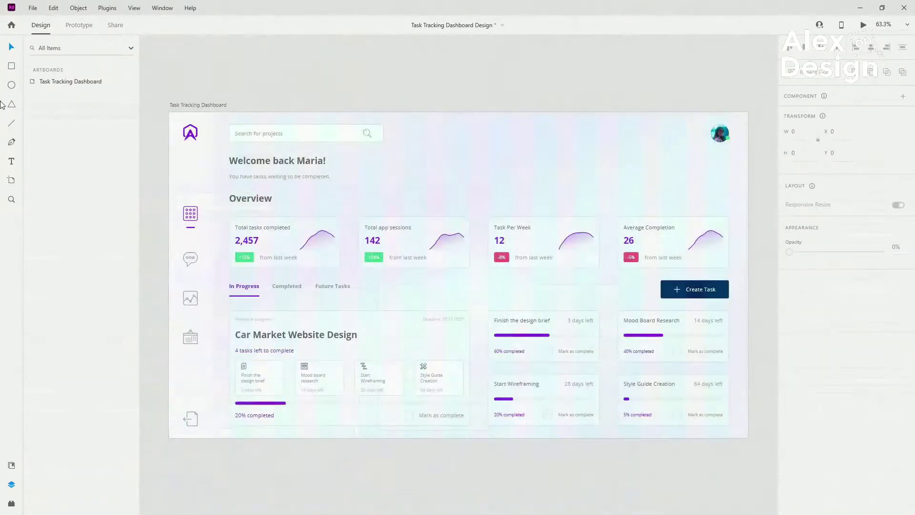